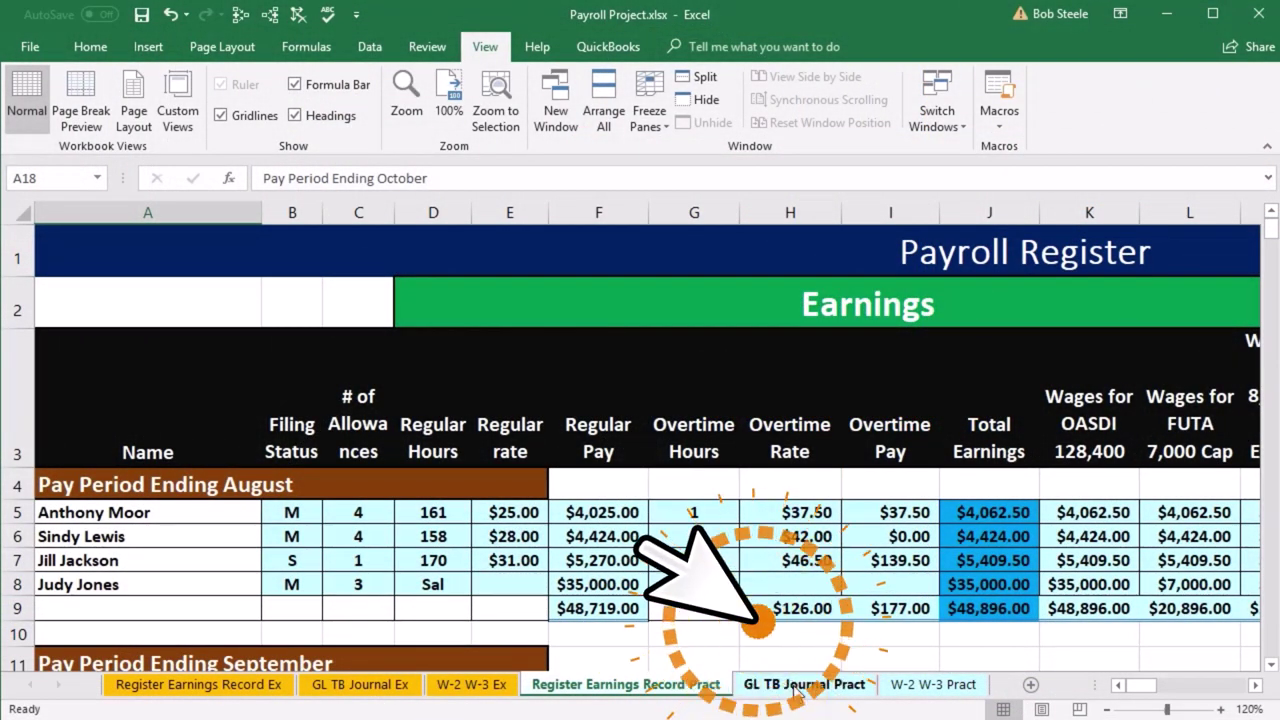
Open the GL TB Journal Pract sheet and look across the monthly journal entry blocks to the trial balance
left_click(793, 685)
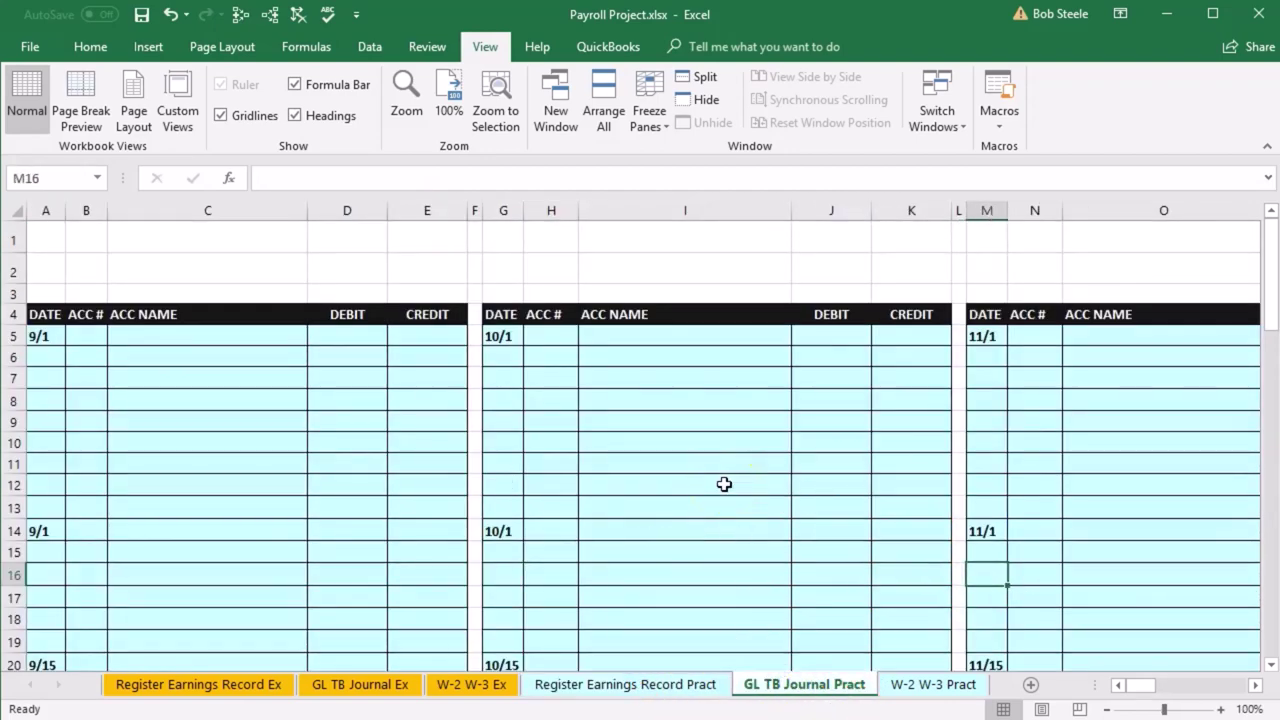
key("Right")
key("Right")
key("Right")
key("Right")
key("Right")
key("Right")
key("Right")
key("Right")
key("Right")
key("Right")
key("Right")
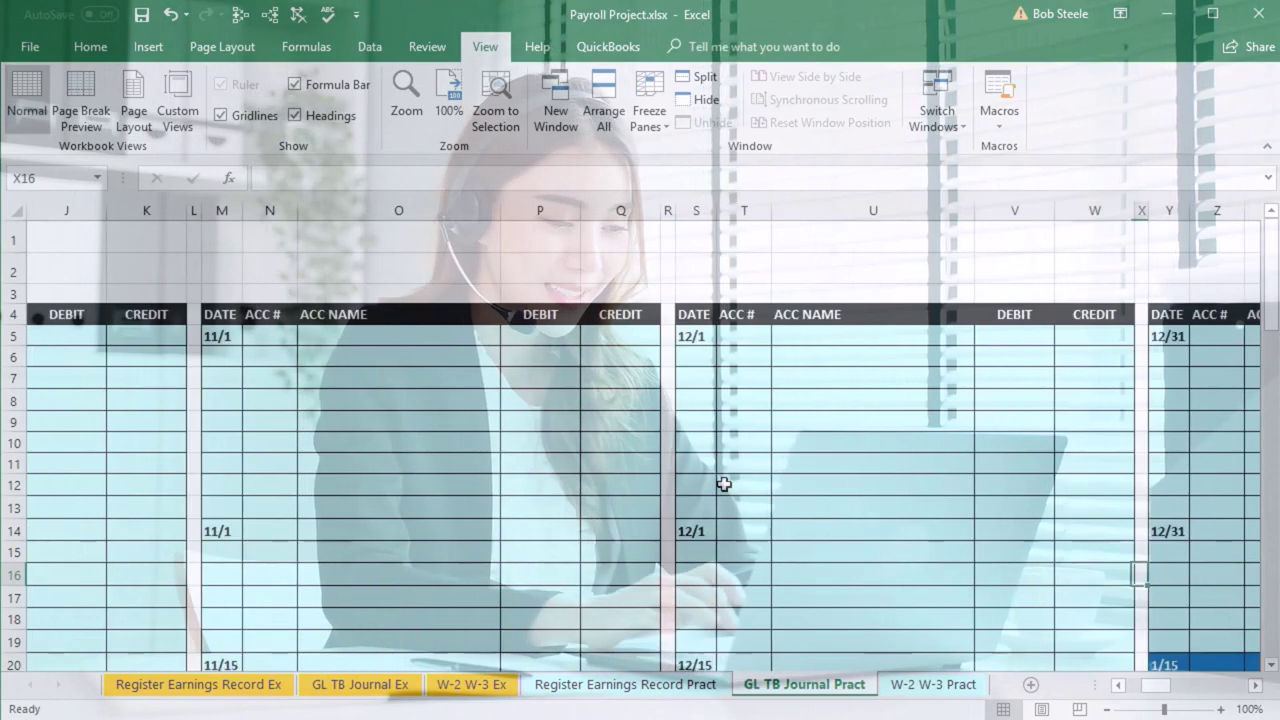
key("Right")
key("Right")
key("Right")
key("Right")
key("Right")
key("Right")
key("Right")
key("Right")
key("Right")
key("Right")
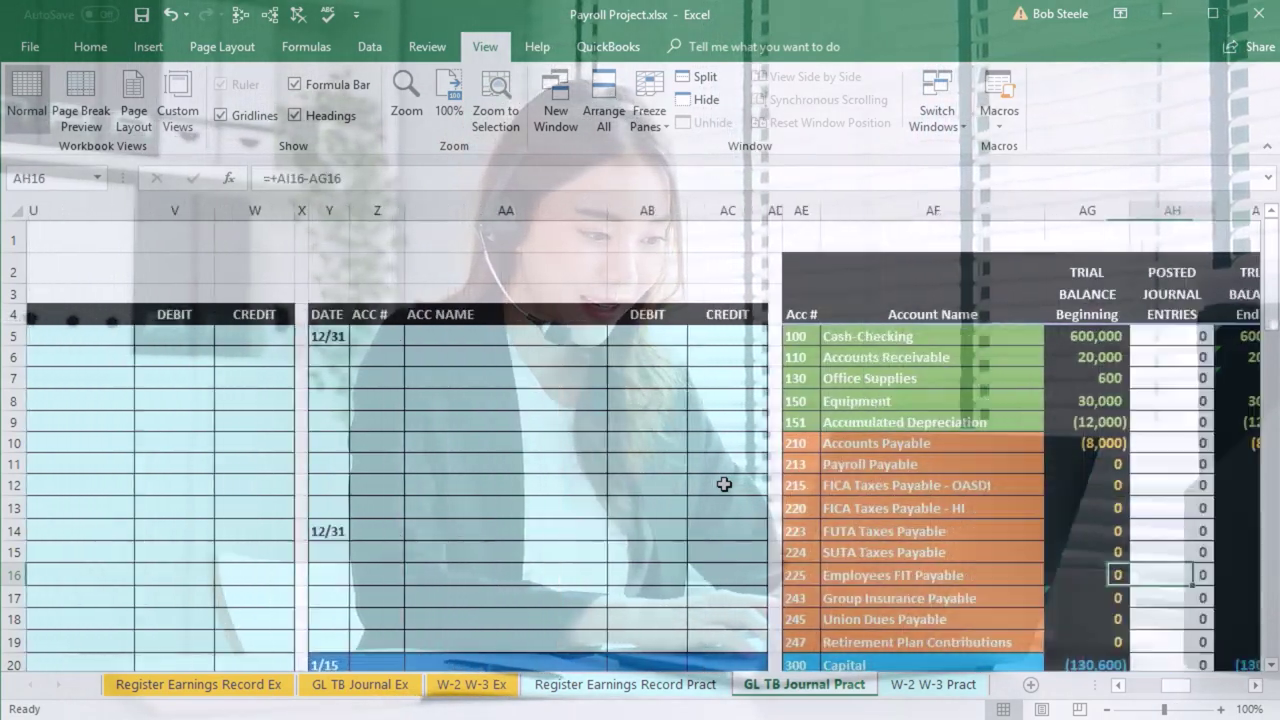
scroll(724, 484, "right", 1)
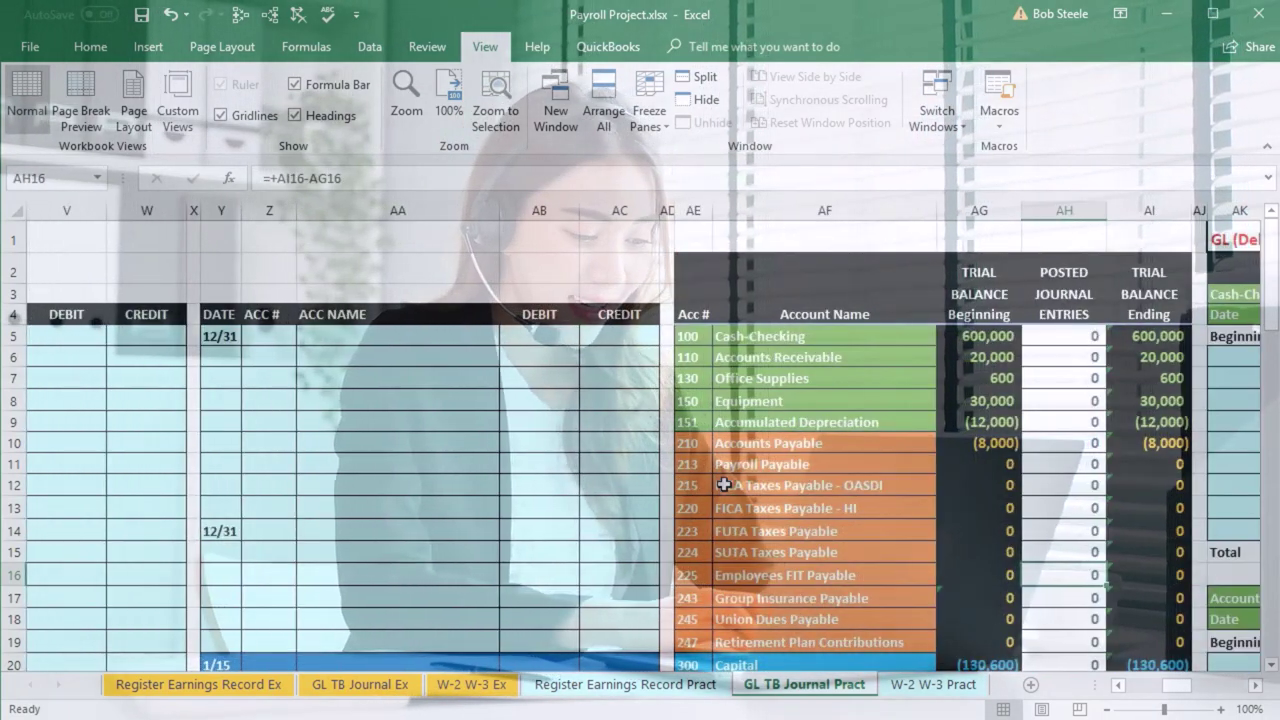
Examine the trial balance accounts down to net income beside the 12/31 journal block
left_click(522, 497)
scroll(522, 497, "down", 3)
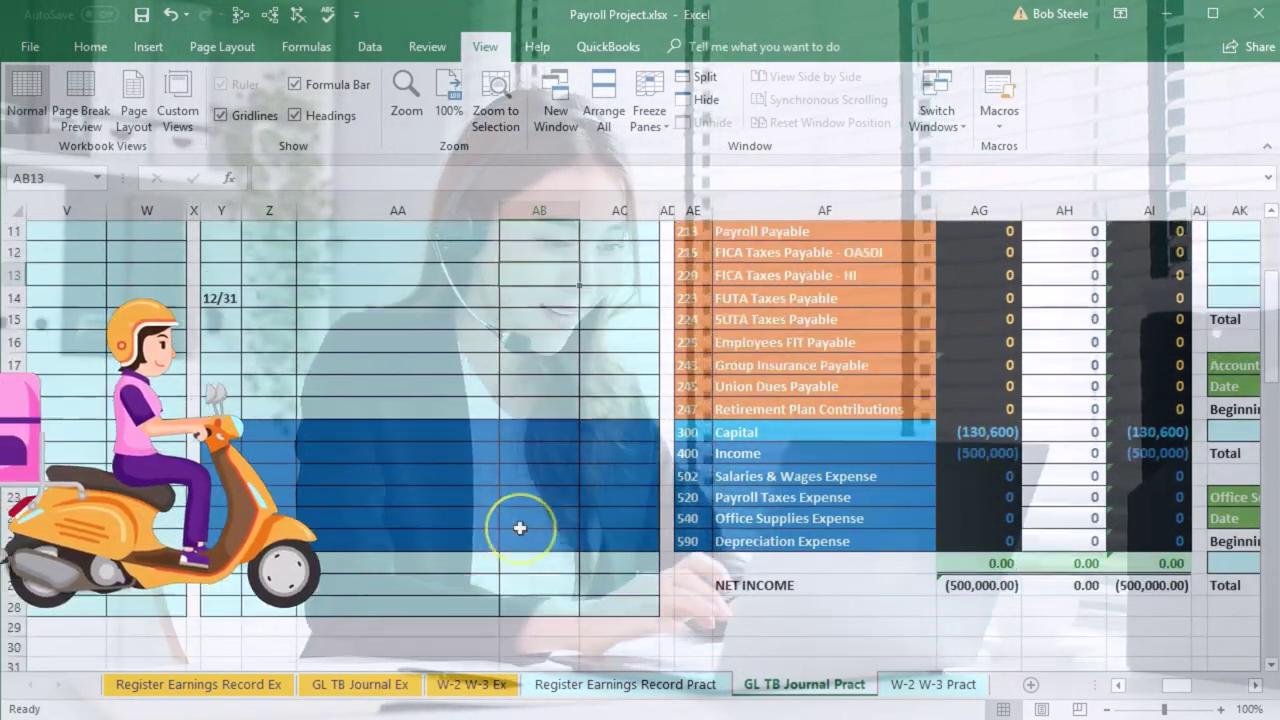
scroll(520, 528, "up", 1)
scroll(520, 528, "up", 2)
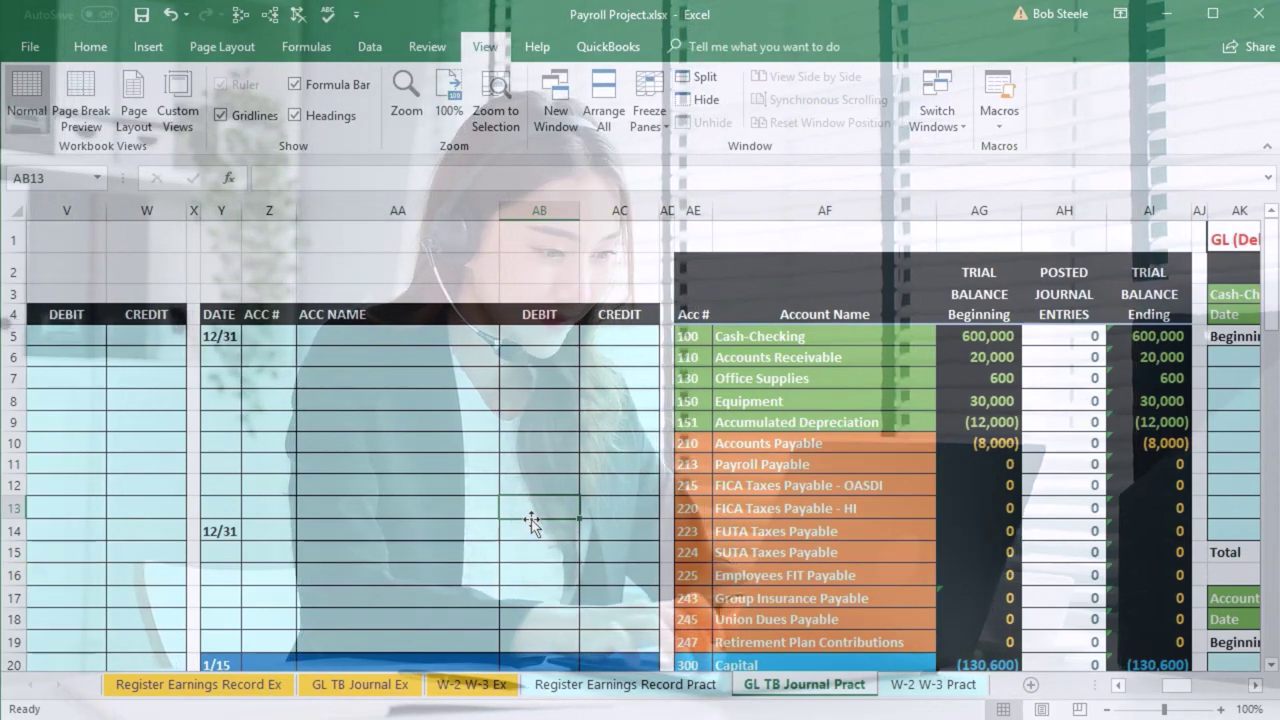
Look over the posted entries column and the general ledger accounts to the right of the trial balance
key("Right")
key("Right")
key("Right")
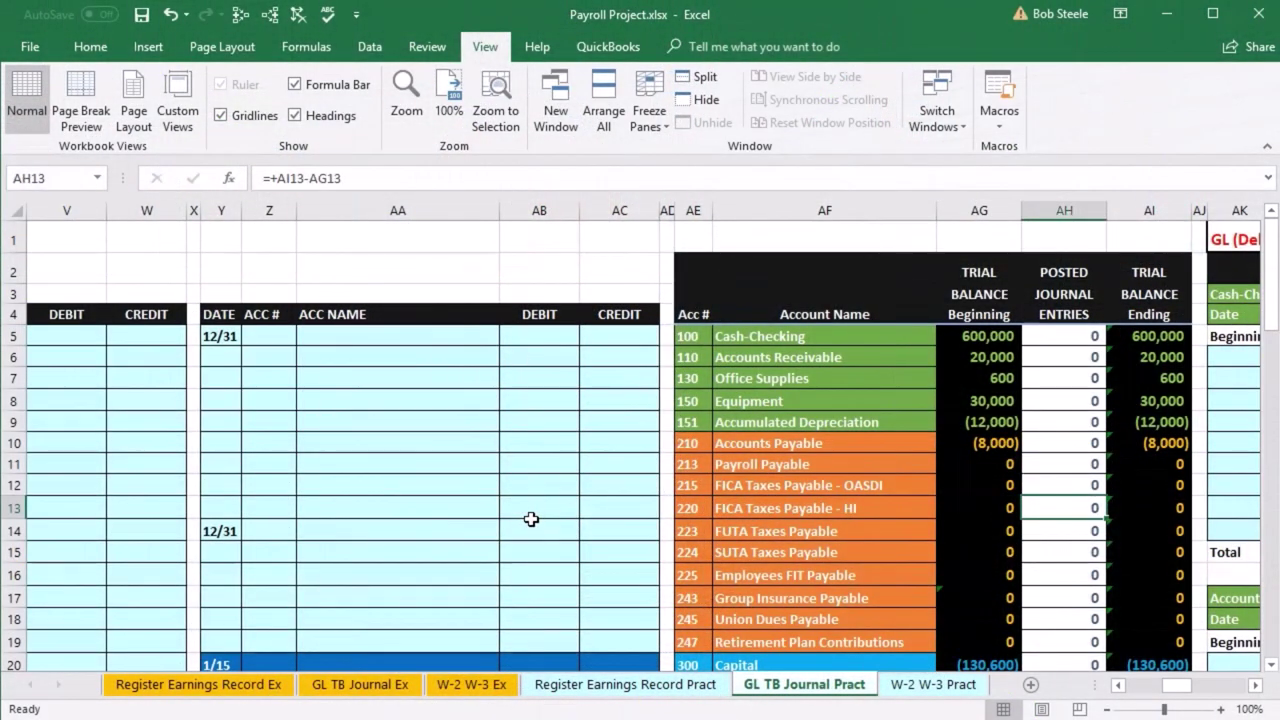
key("Right")
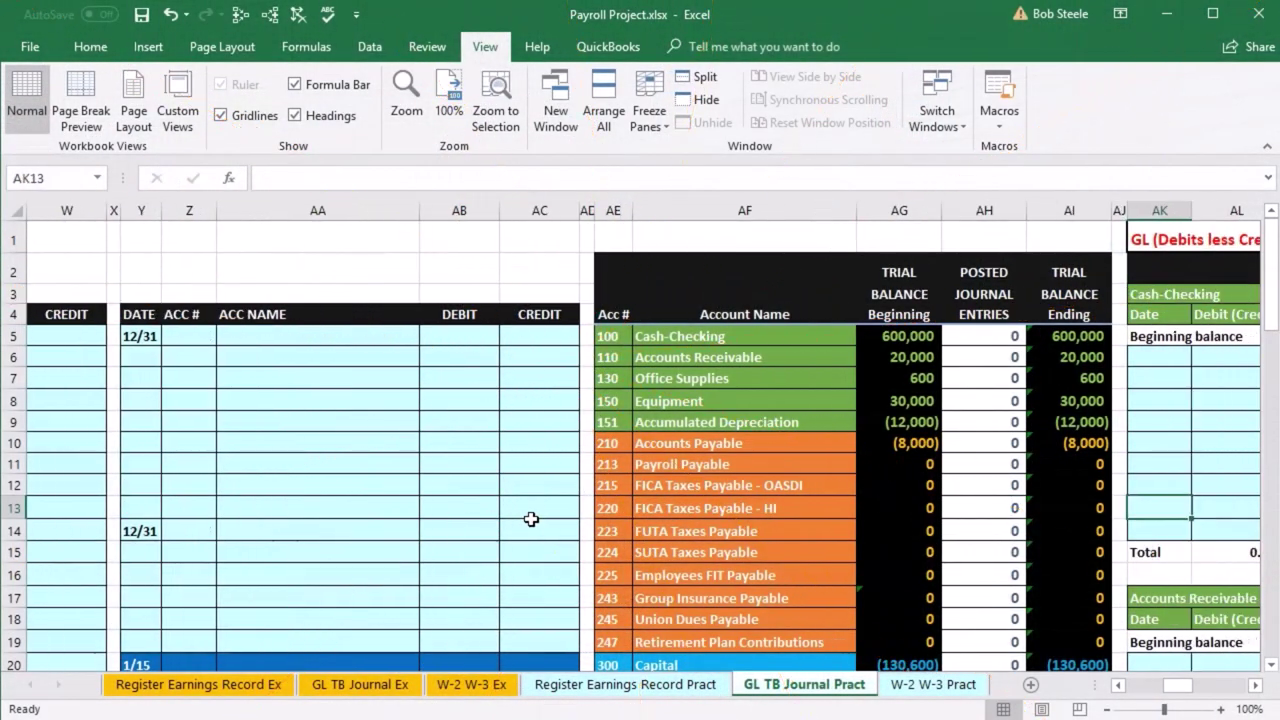
key("Right")
key("Right")
key("Right")
key("Right")
key("Right")
key("Right")
key("Right")
key("Right")
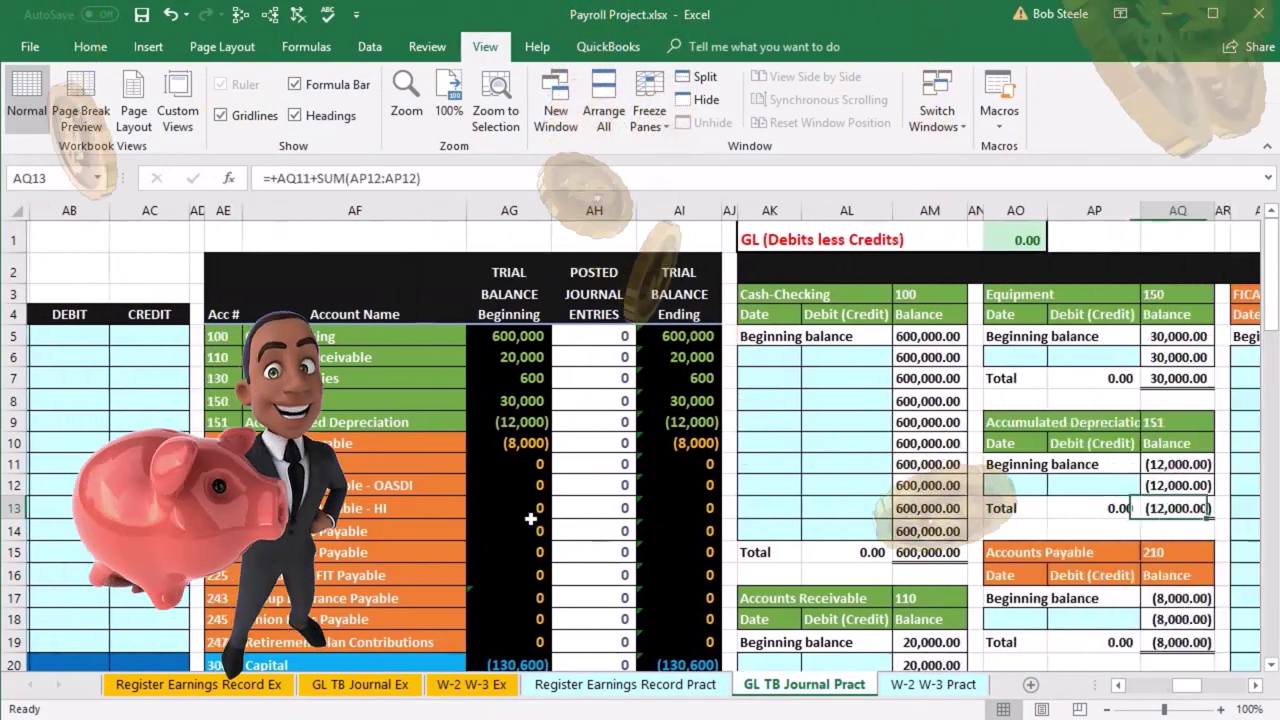
key("Right")
key("Right")
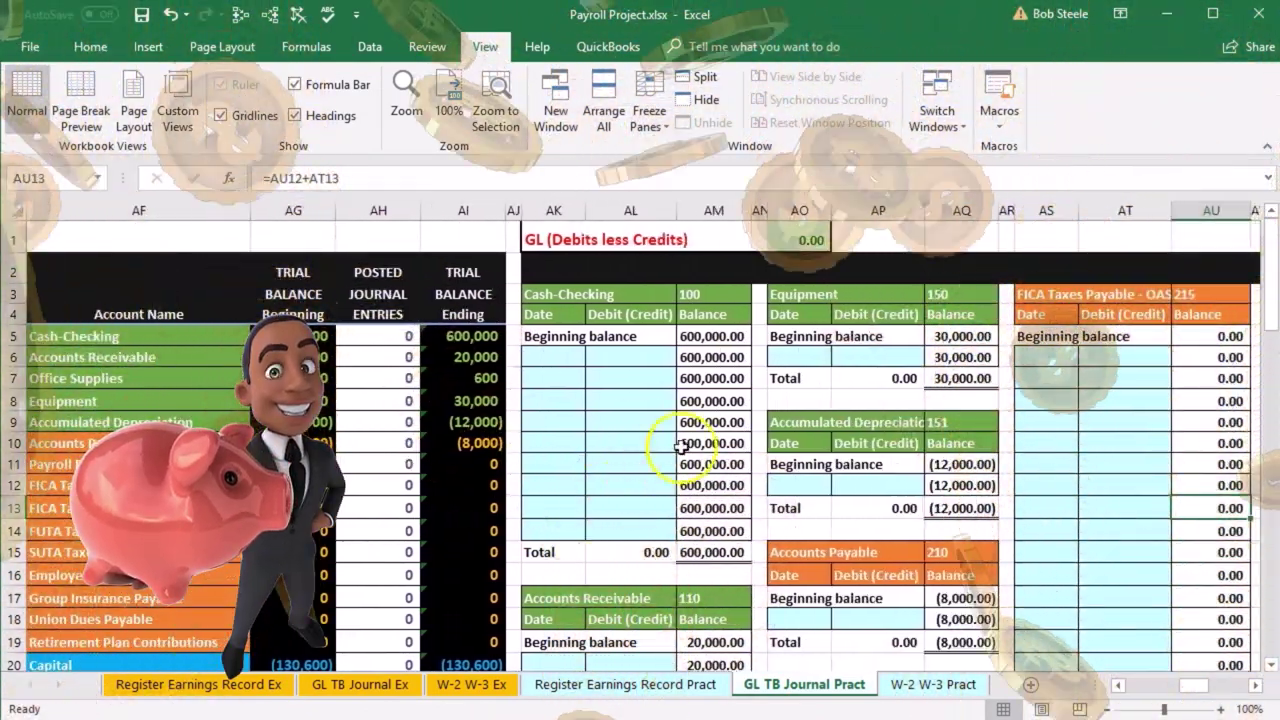
left_click(683, 445)
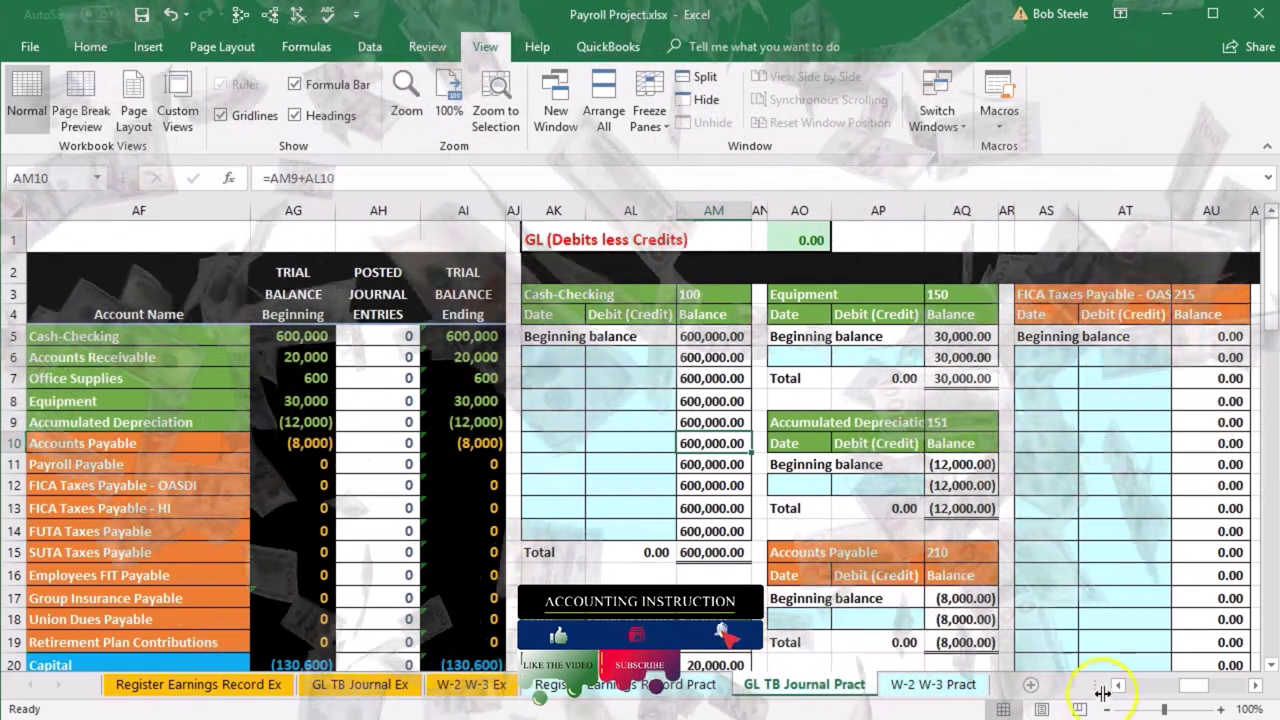
Hide columns F through AC so the September journal sits directly beside the trial balance
left_click(1118, 686)
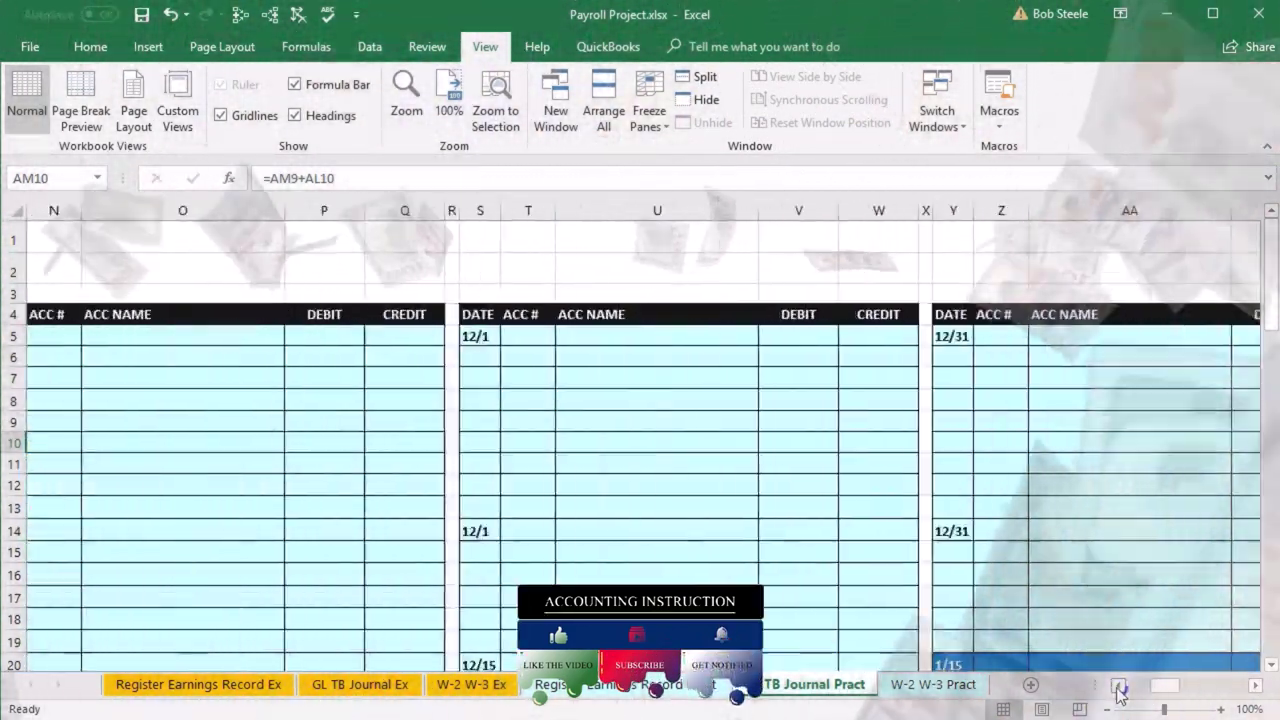
left_click(1118, 686)
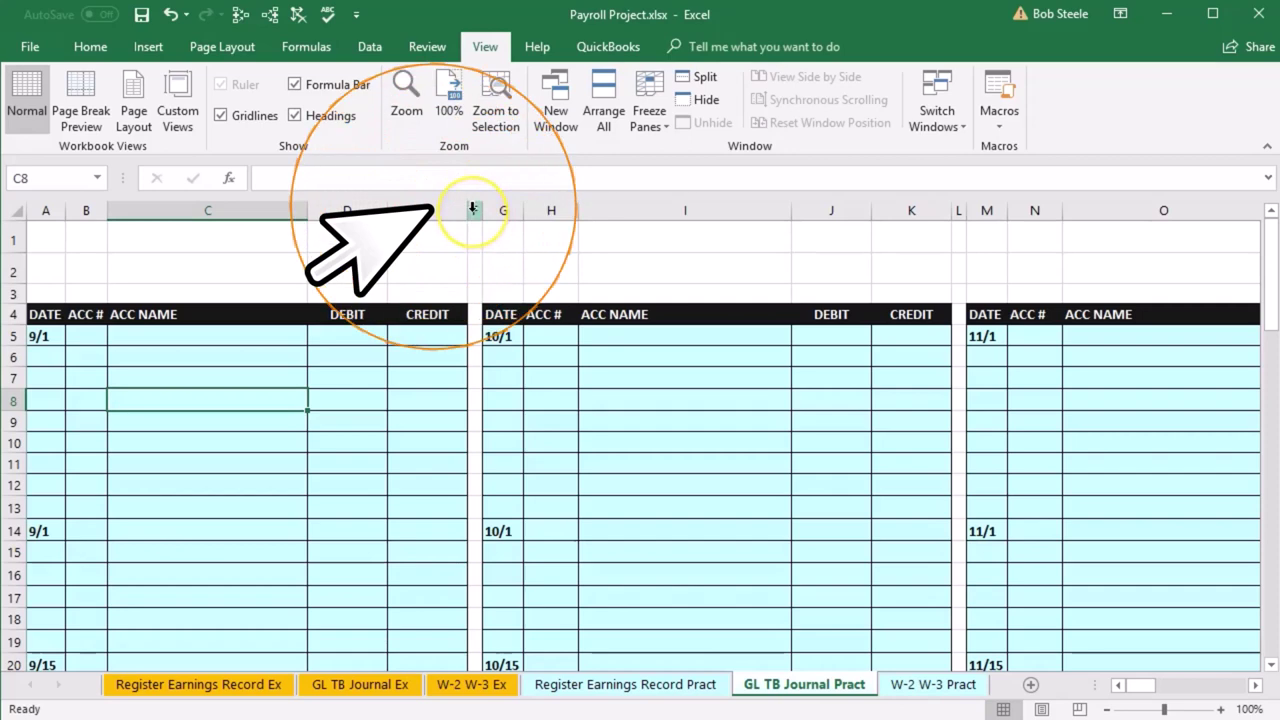
left_click(473, 209)
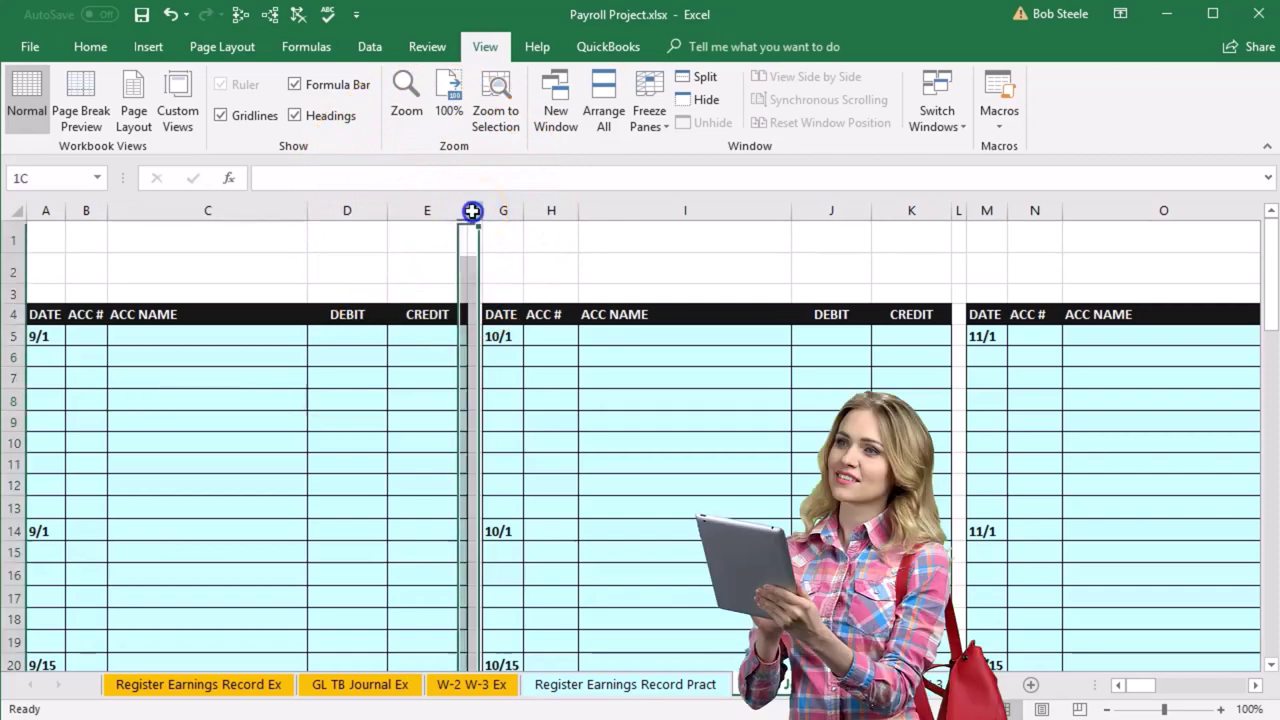
left_click_drag(473, 211, 943, 226)
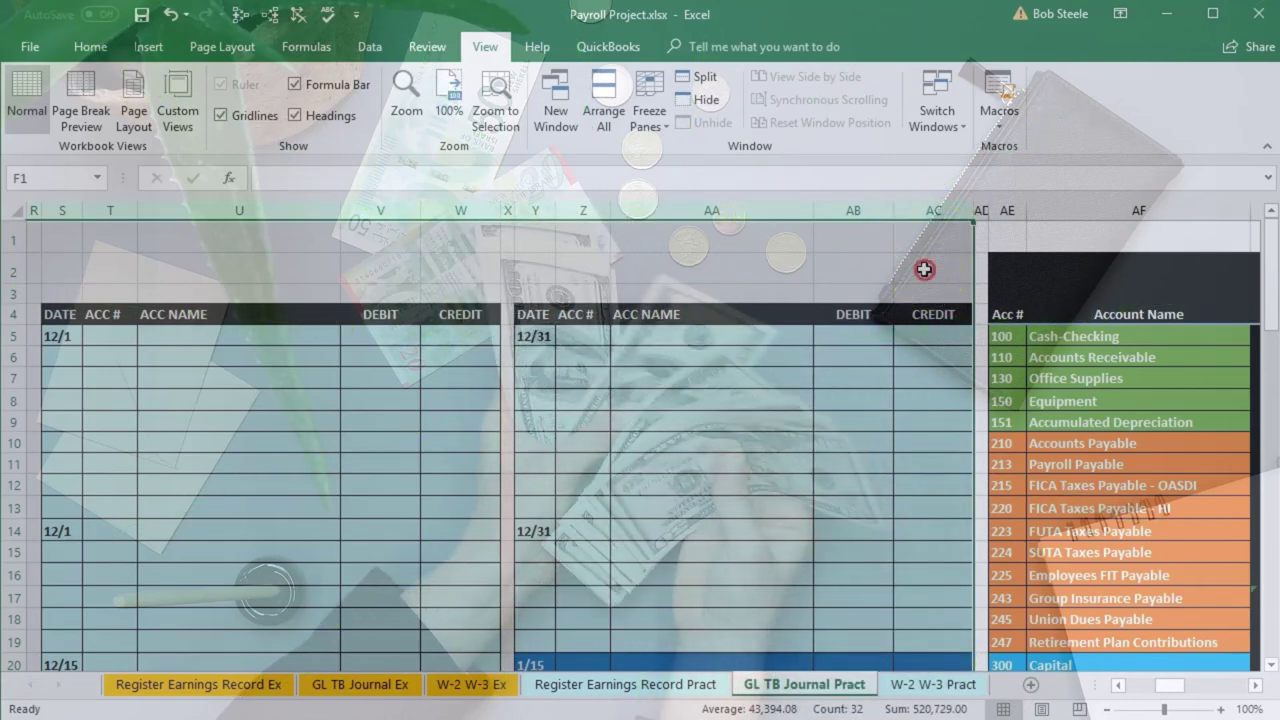
right_click(924, 269)
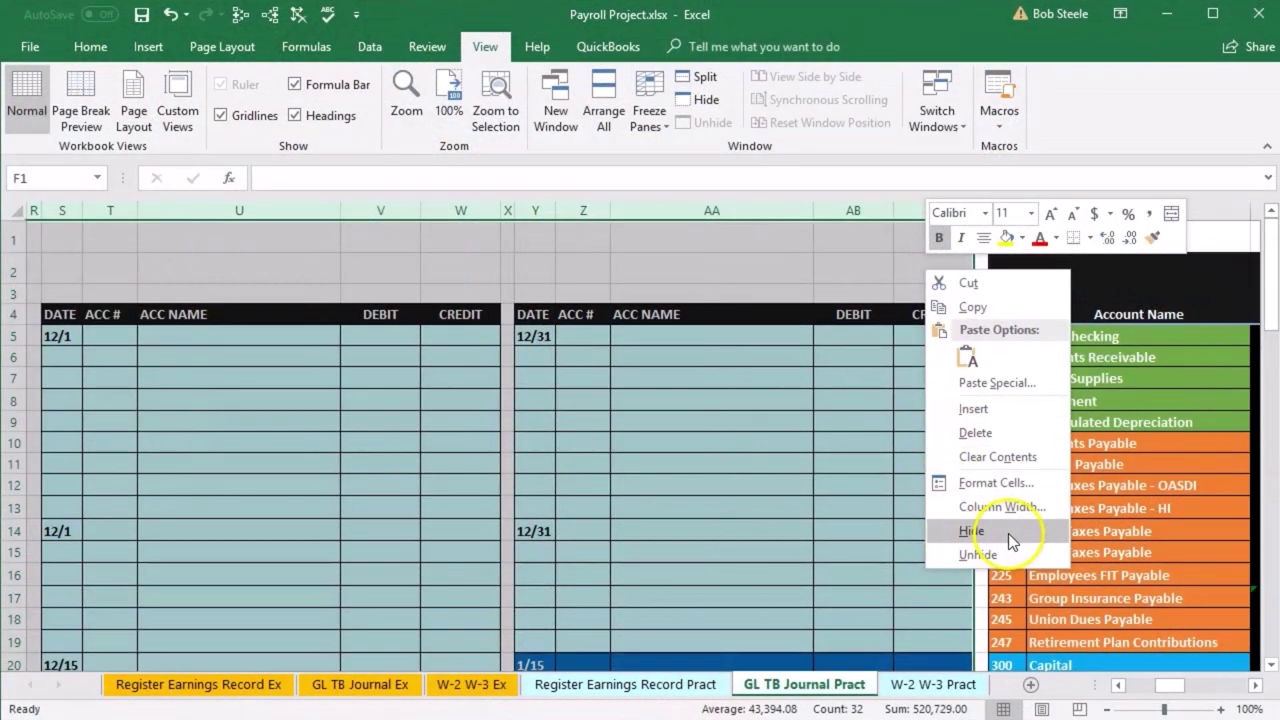
left_click(1008, 533)
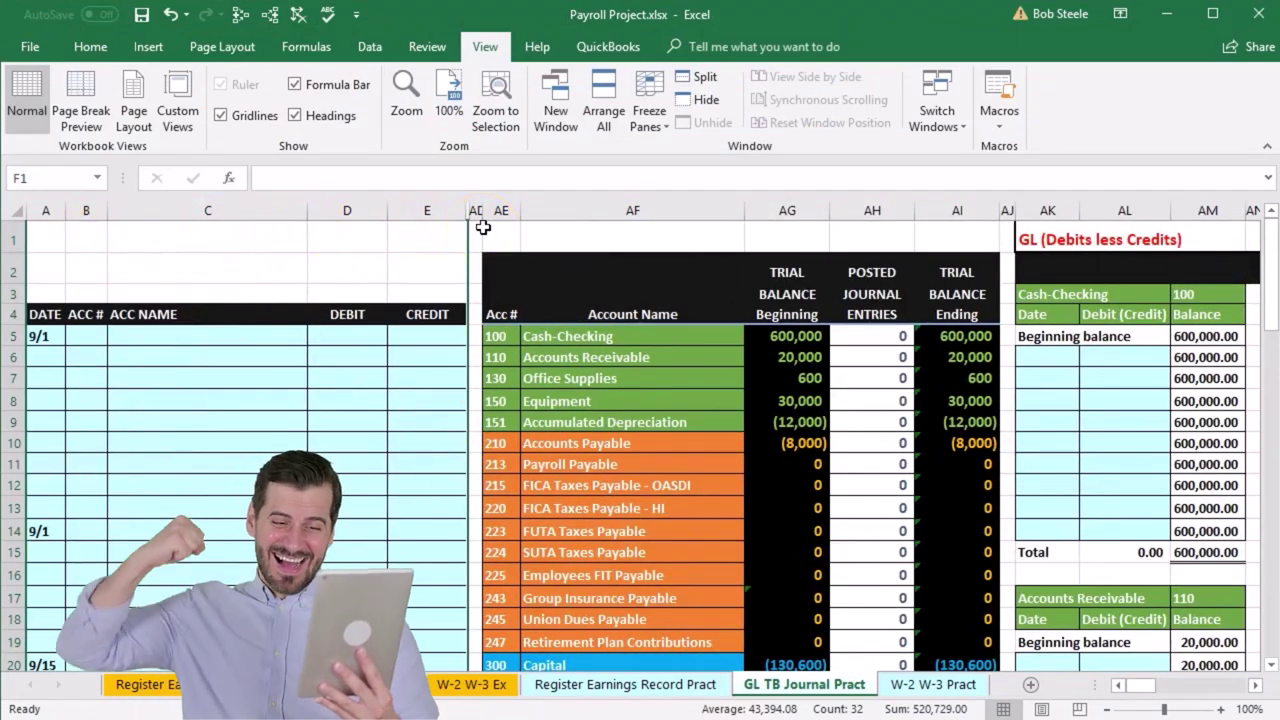
left_click(437, 243)
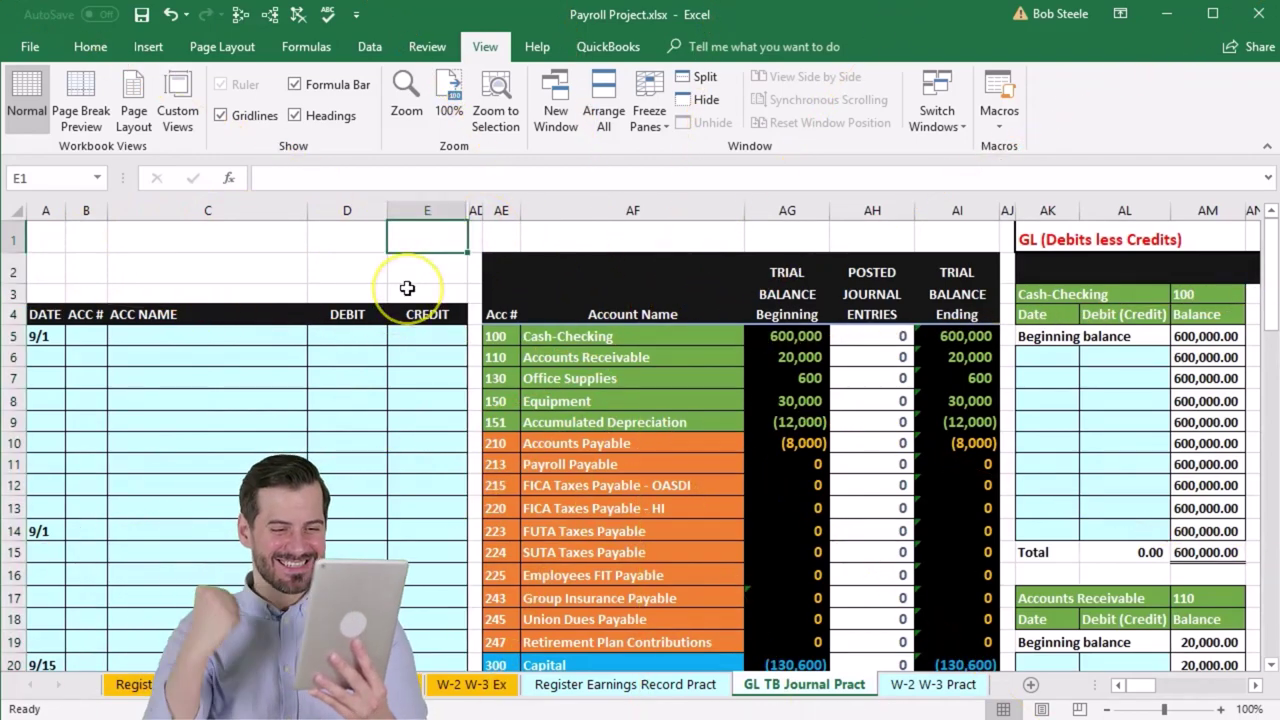
Review the trial balance accounts from Cash-Checking to the expense accounts against the empty 9/1 journal entry
left_click(229, 425)
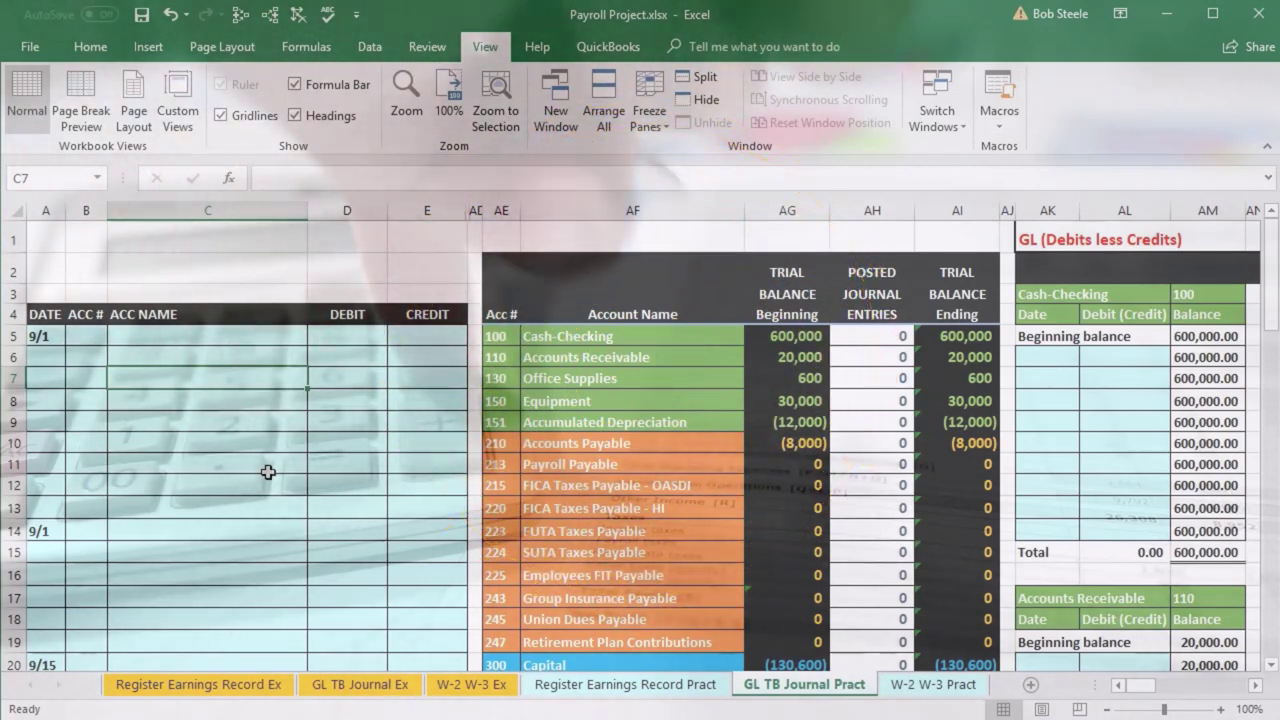
left_click_drag(718, 334, 754, 335)
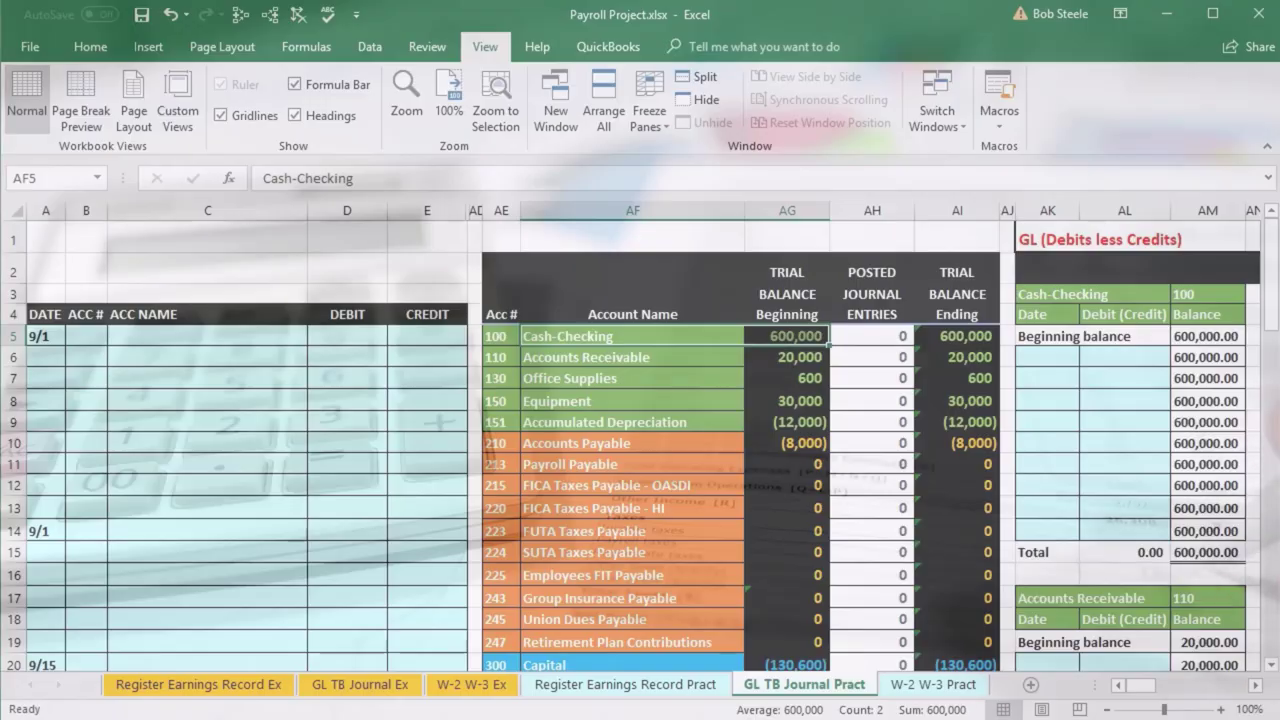
scroll(558, 519, "down", 2)
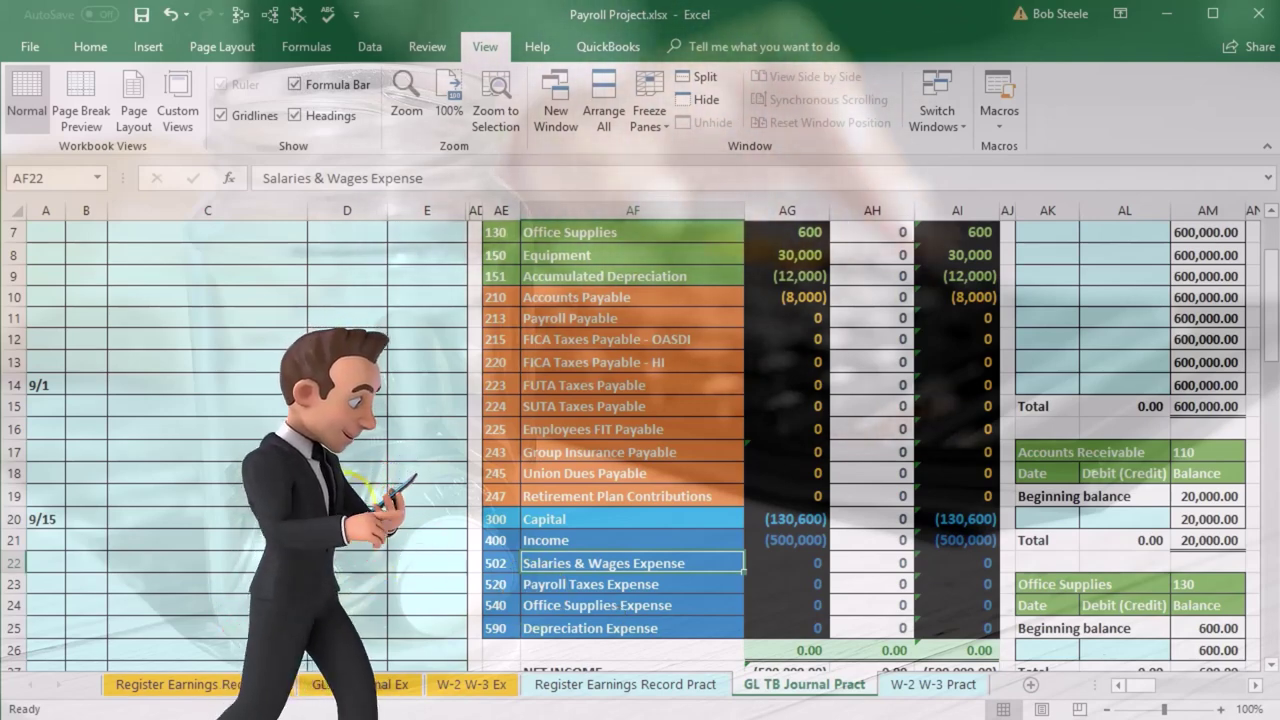
left_click(371, 491)
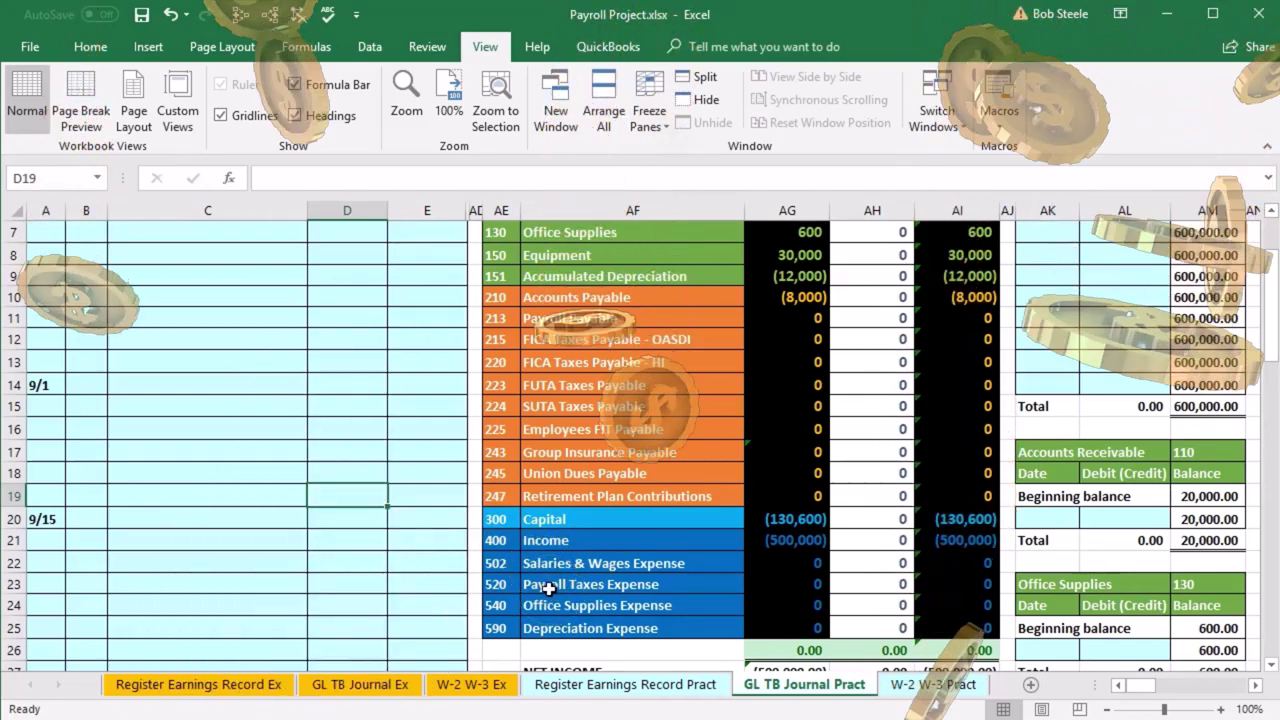
scroll(548, 589, "up", 1)
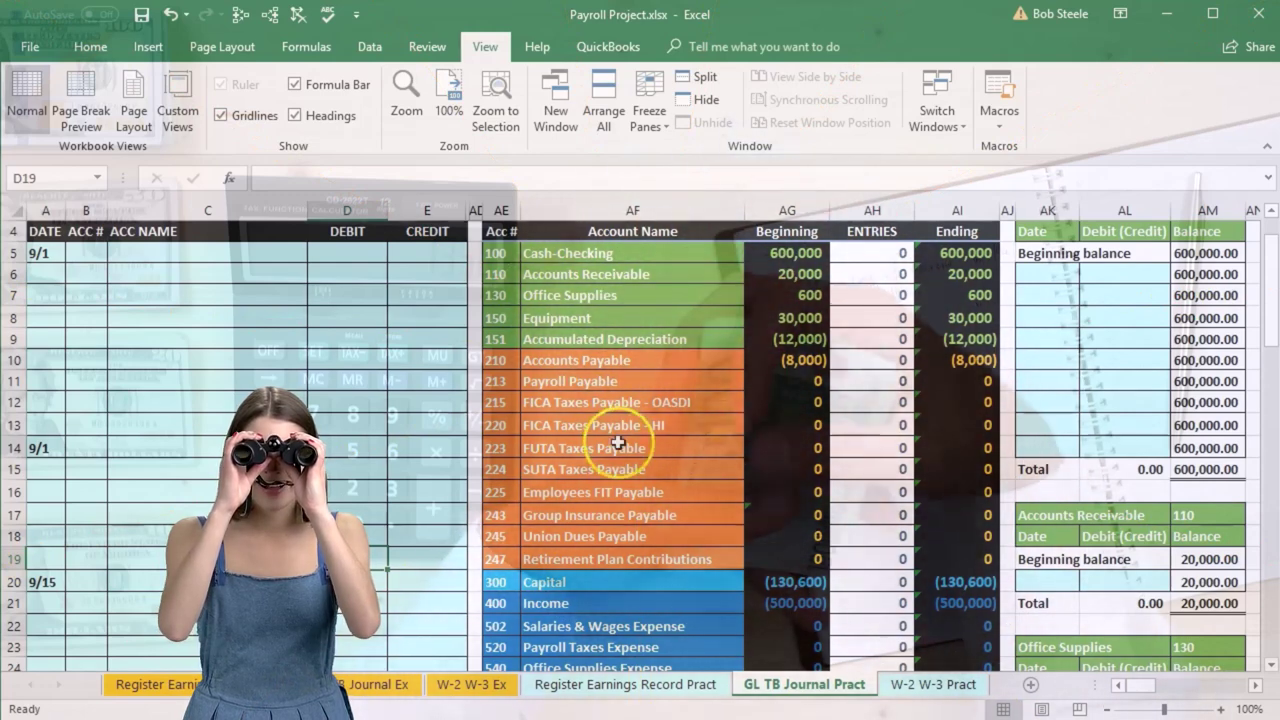
scroll(618, 443, "down", 1)
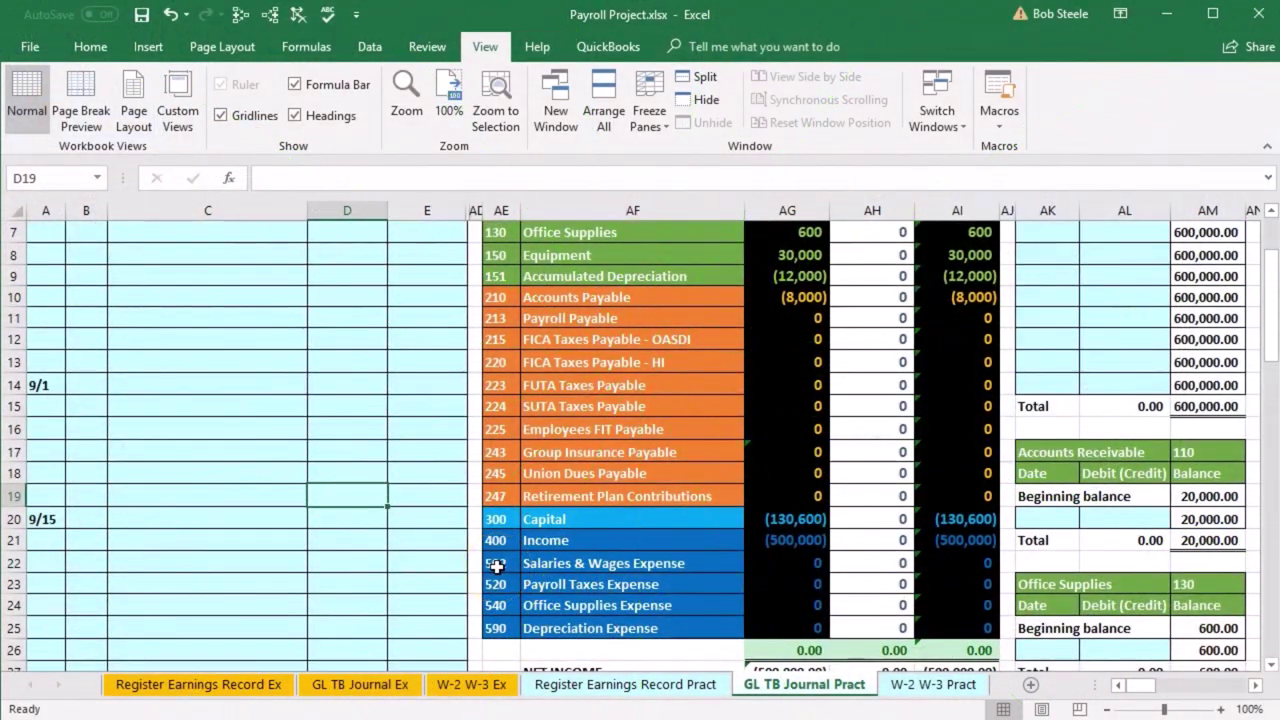
Copy account 502 Salaries & Wages Expense from the trial balance and paste it as values into B5:C5 of the 9/1 journal entry
left_click_drag(503, 566, 532, 562)
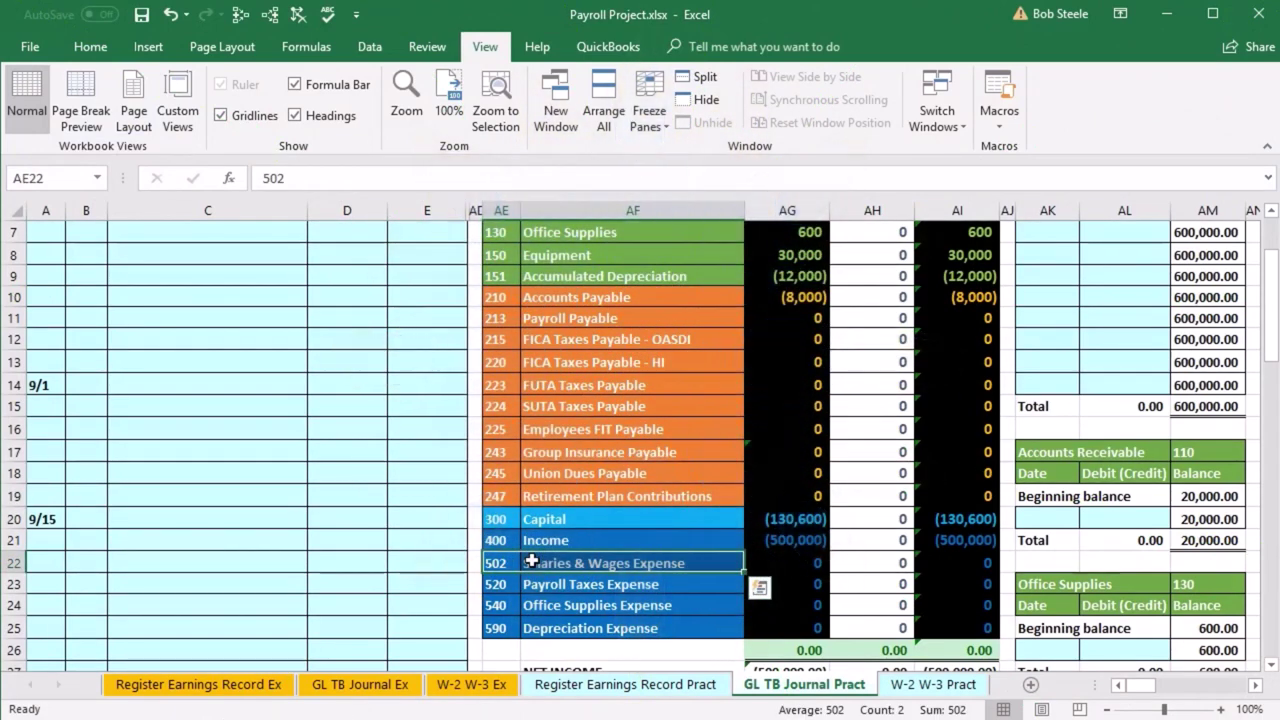
right_click(532, 563)
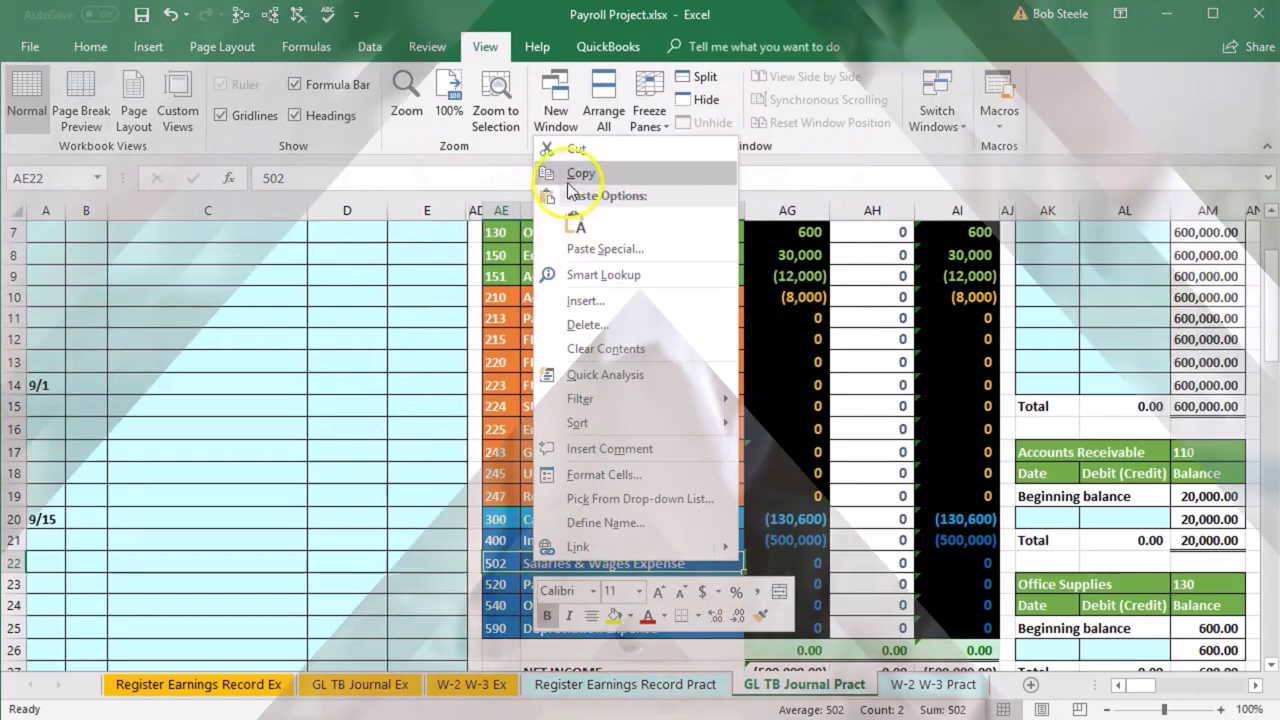
left_click(560, 173)
scroll(361, 455, "up", 1)
scroll(361, 455, "up", 1)
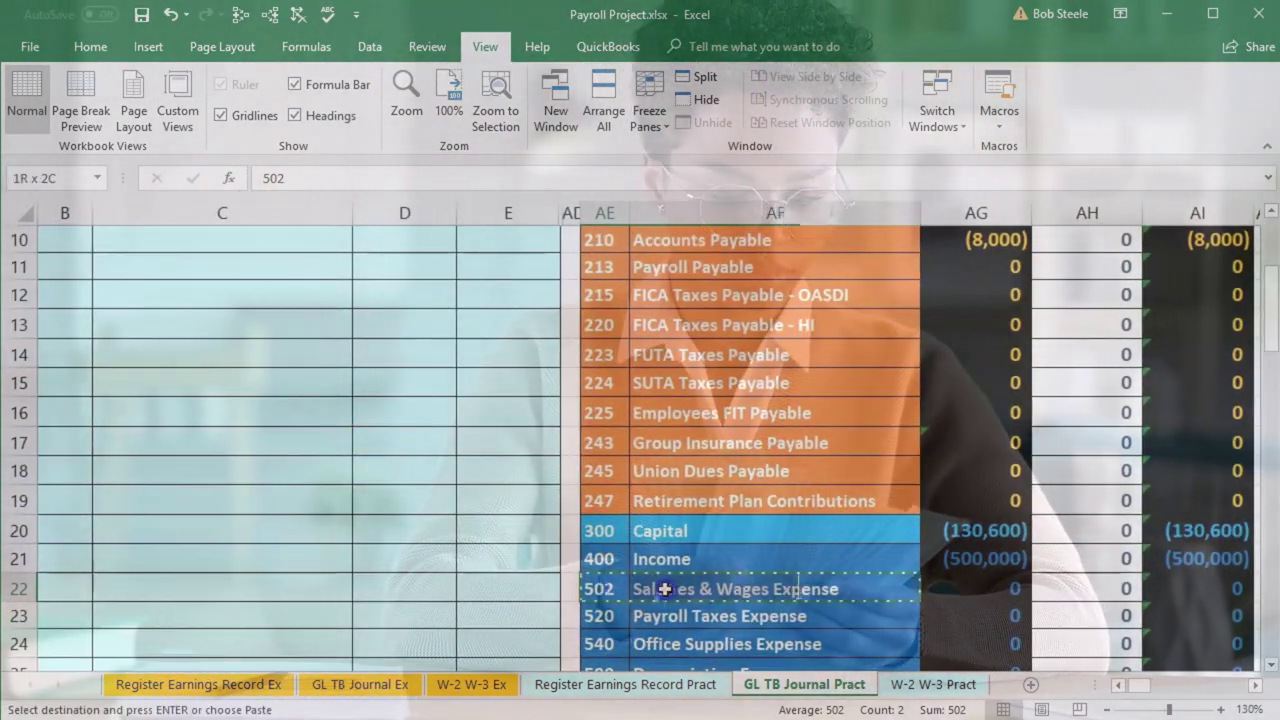
key("ctrl+v")
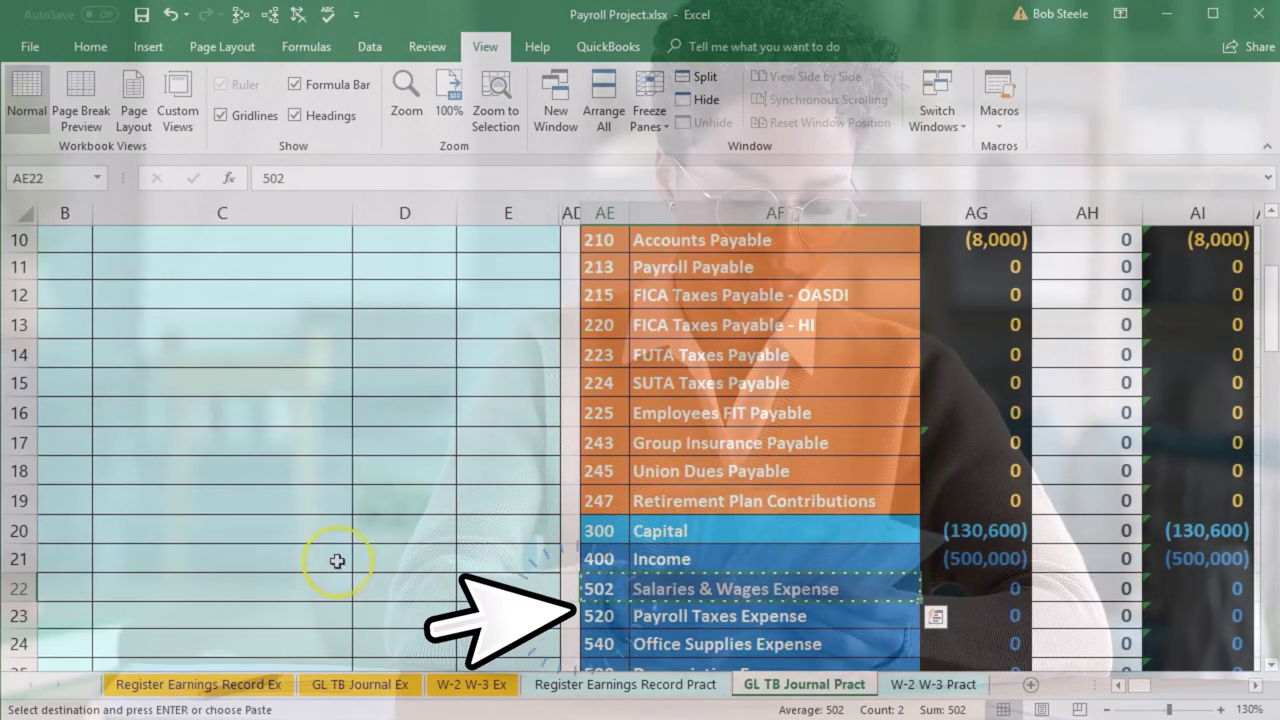
scroll(334, 563, "up", 3)
left_click(68, 372)
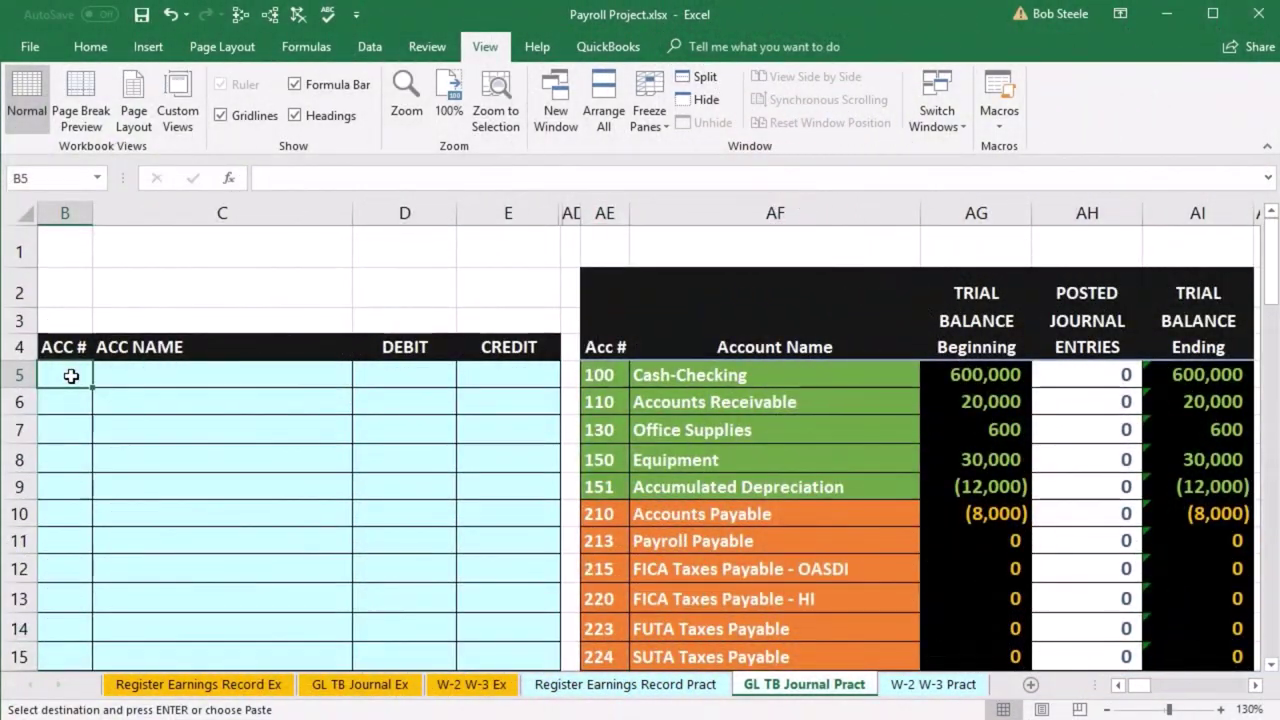
right_click(68, 375)
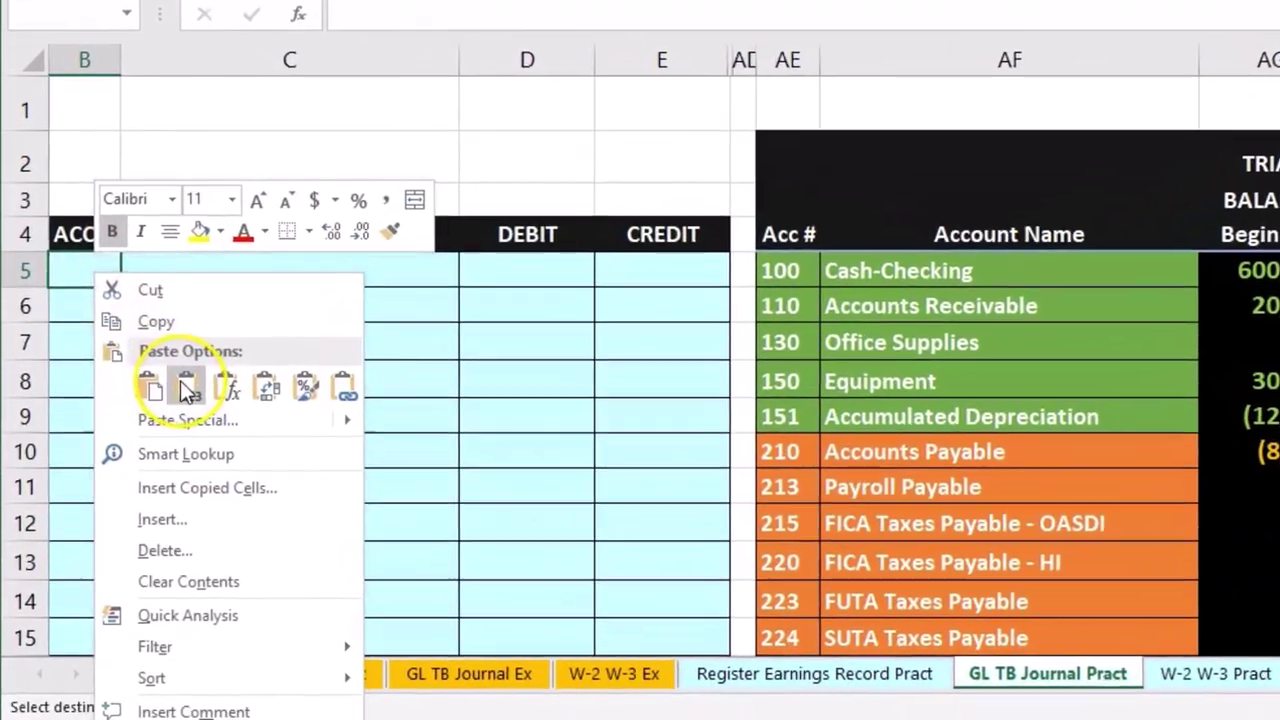
left_click(187, 390)
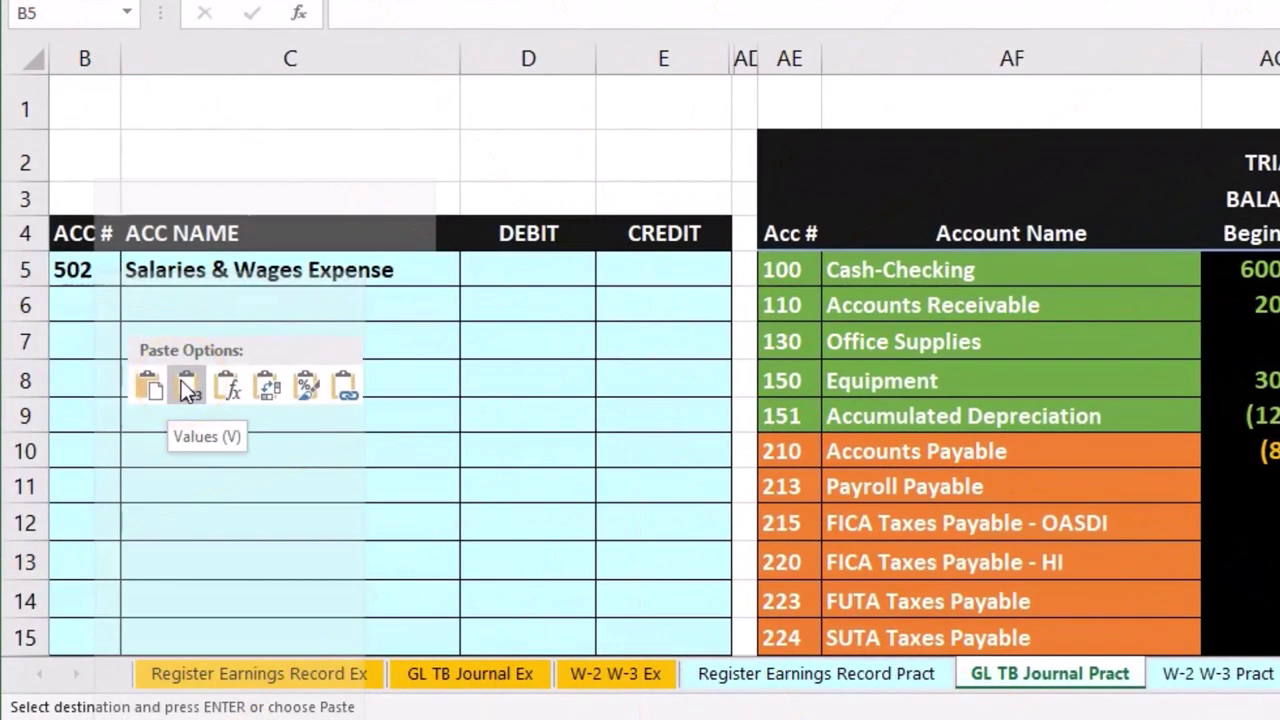
Link the Salaries & Wages Expense debit in D5 to the August Total Earnings sum in J9 of the Register Earnings Record Pract sheet
left_click(537, 263)
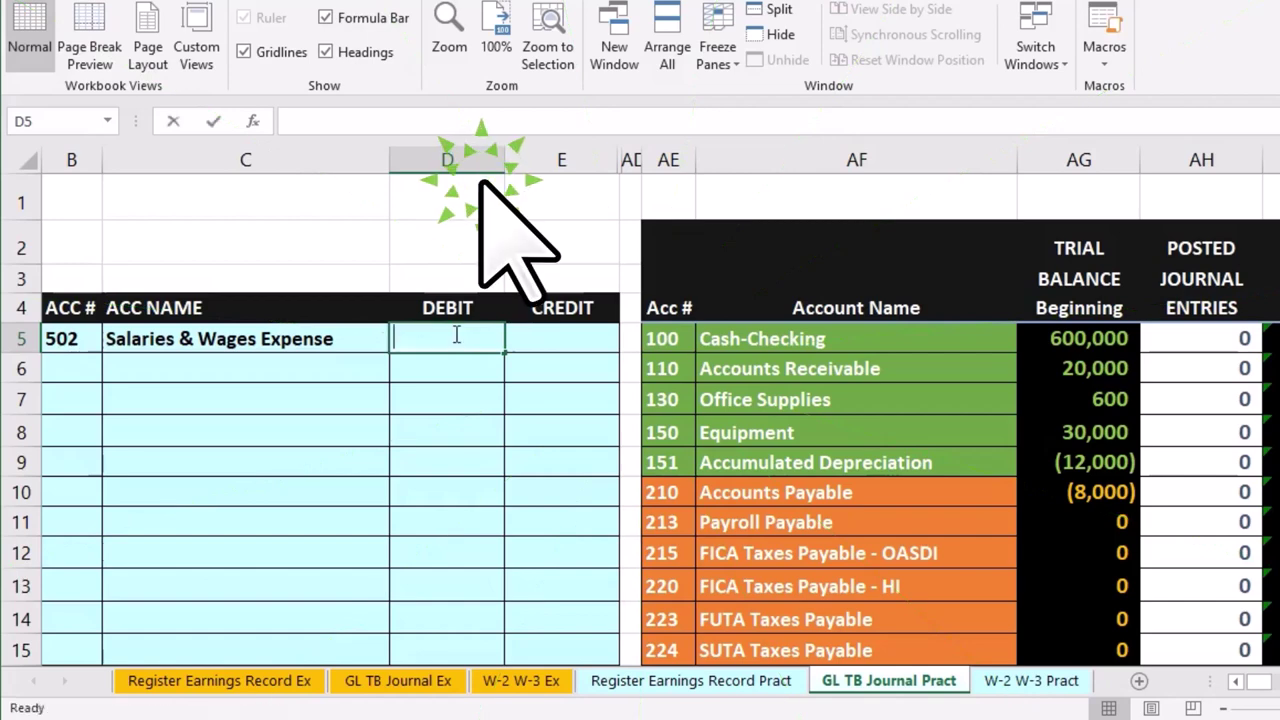
type("=")
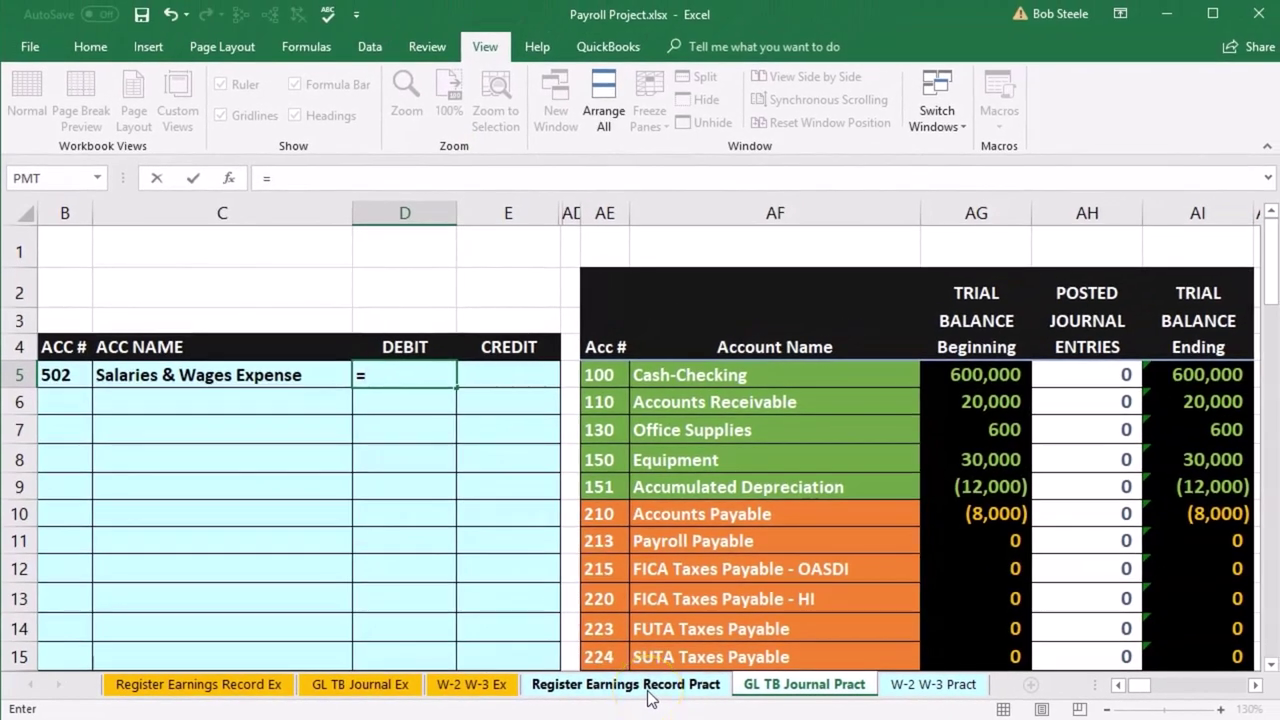
left_click(648, 690)
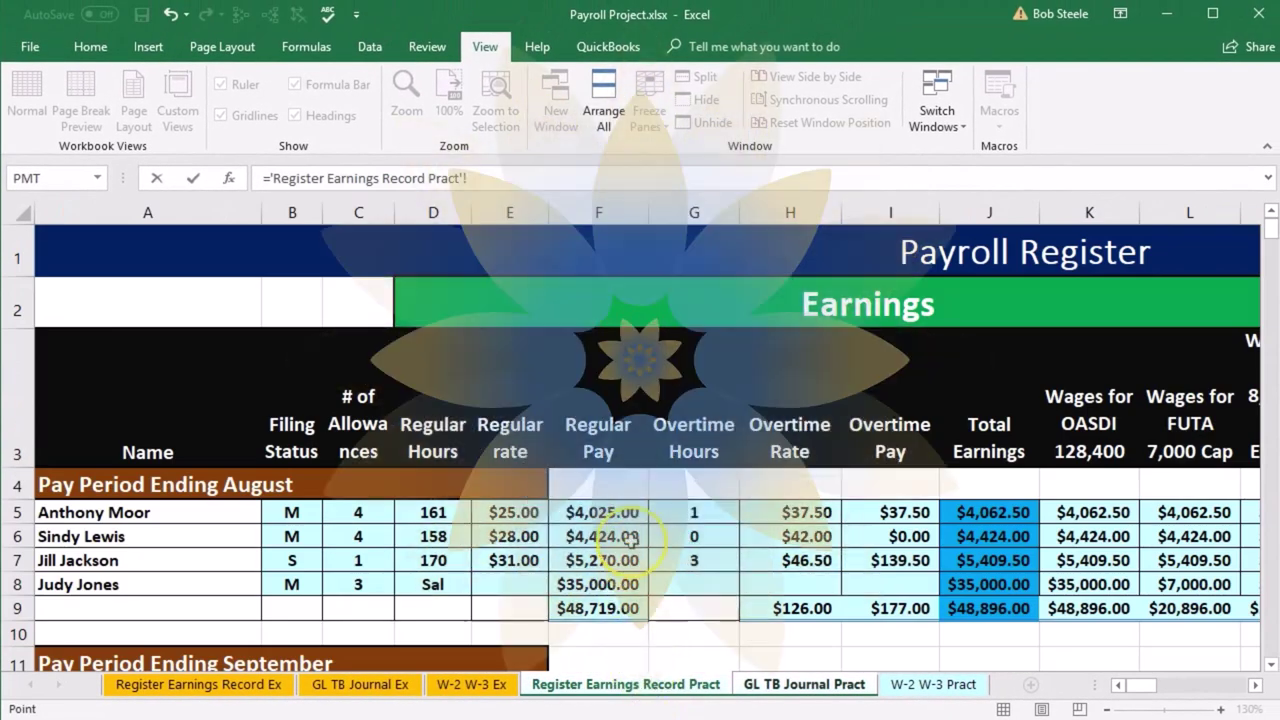
left_click(626, 516)
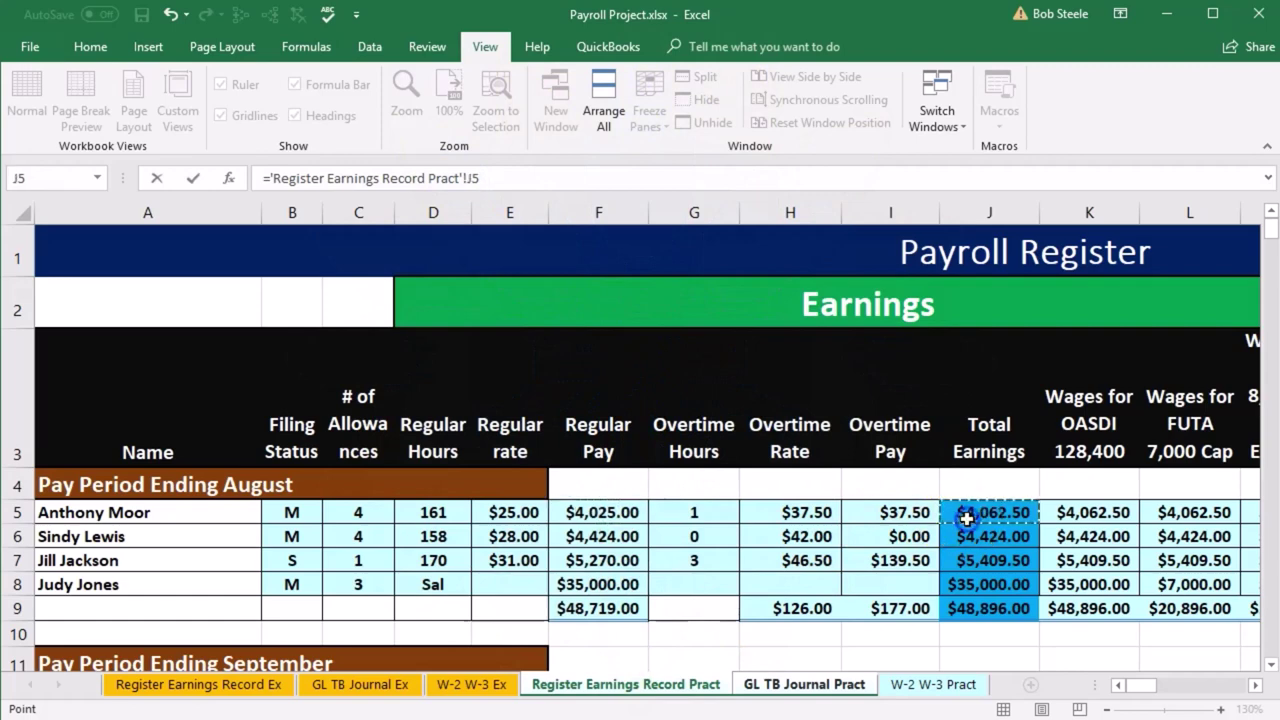
left_click(986, 608)
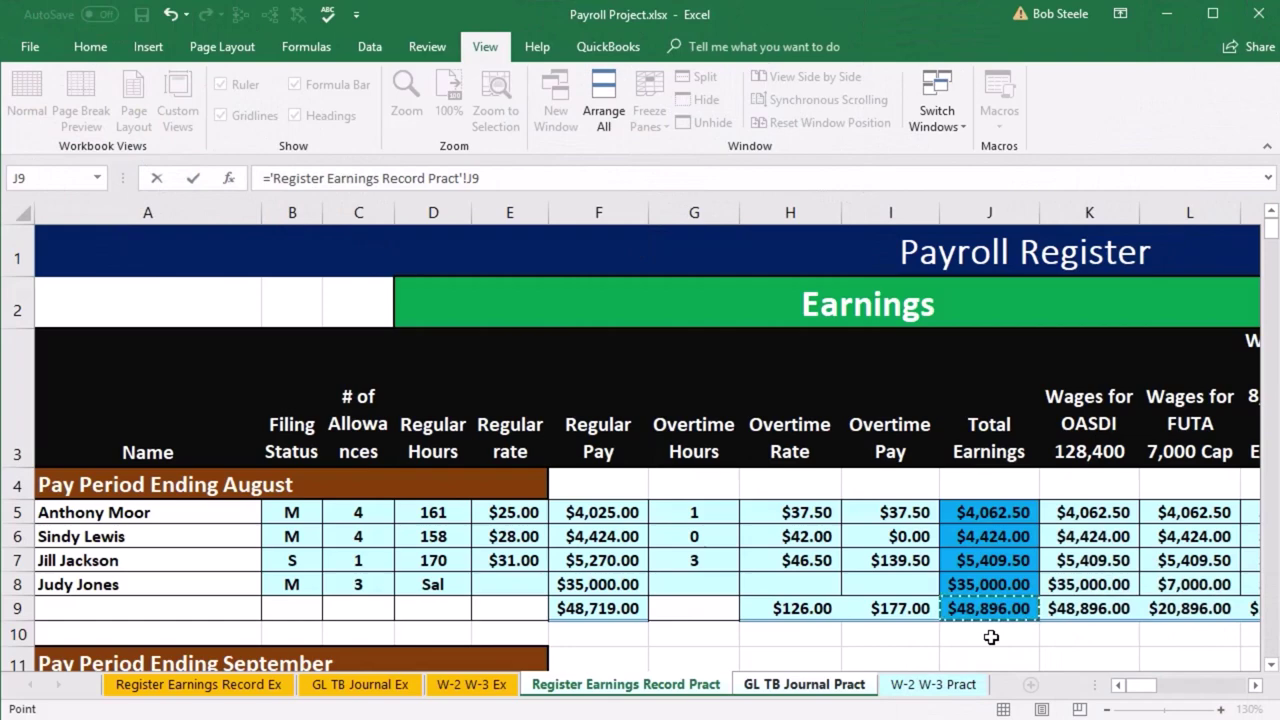
key("Return")
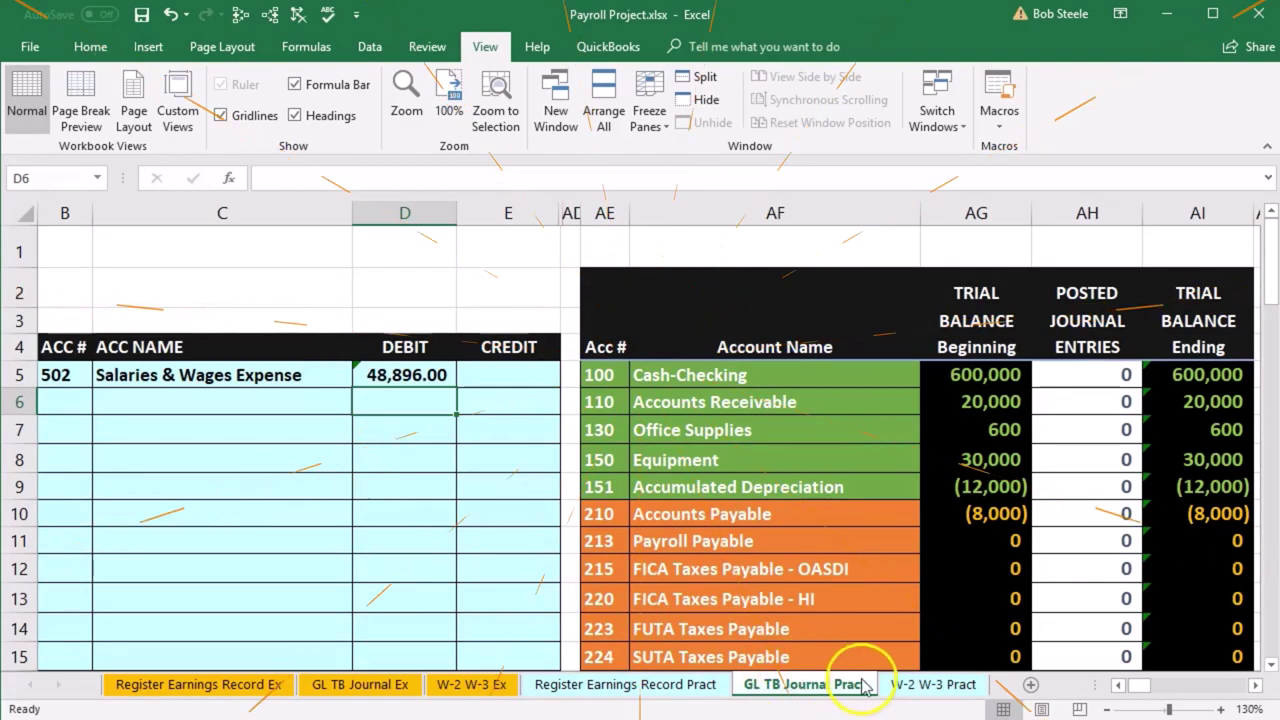
Review the August total earnings and the paycheck deduction totals in N9:S9 on the Register Earnings Record Pract sheet
left_click(697, 688)
left_click(993, 588)
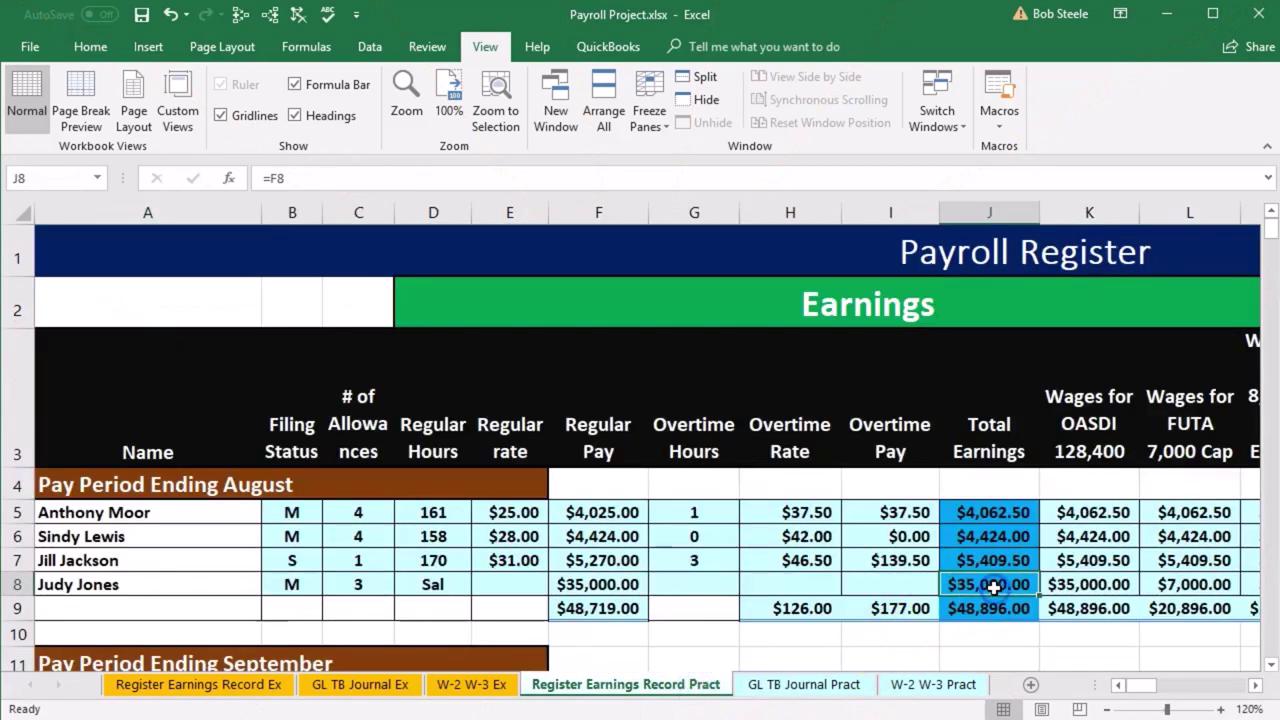
key("Right")
key("Right")
key("Right")
key("Right")
key("Right")
key("Right")
key("Right")
key("Right")
key("Right")
key("Right")
key("Right")
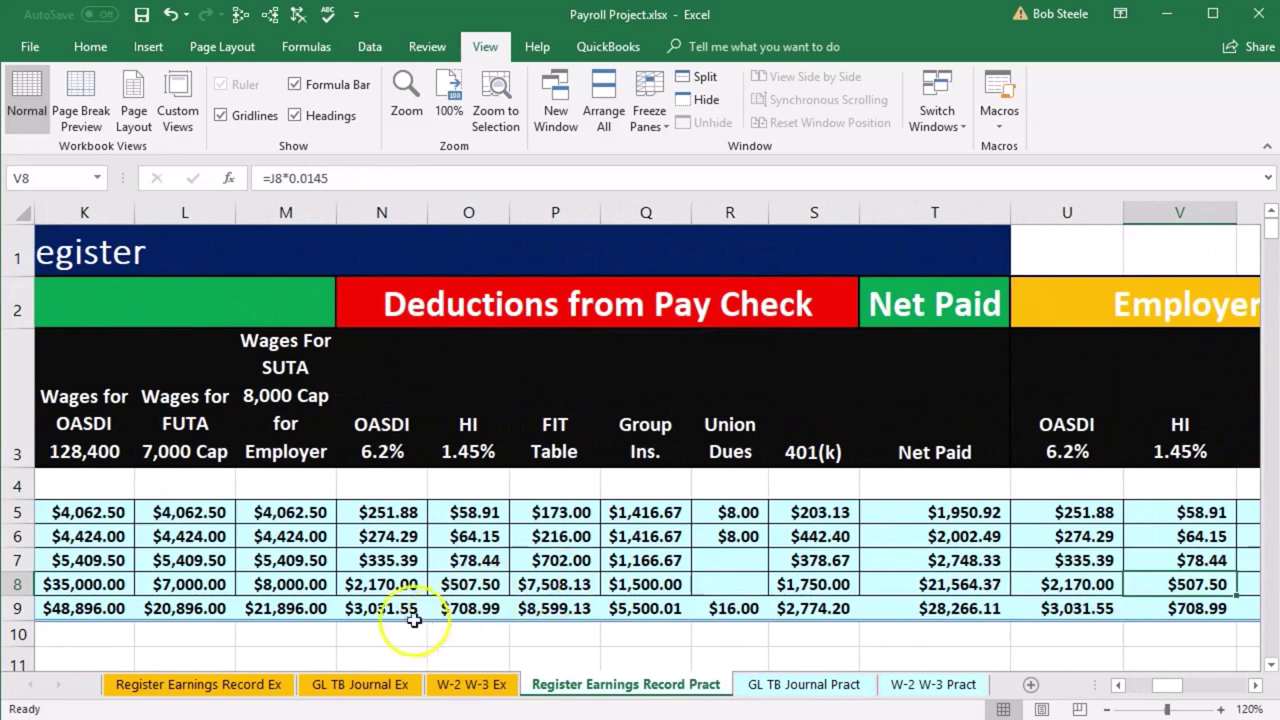
left_click_drag(394, 610, 523, 607)
left_click_drag(737, 604, 786, 607)
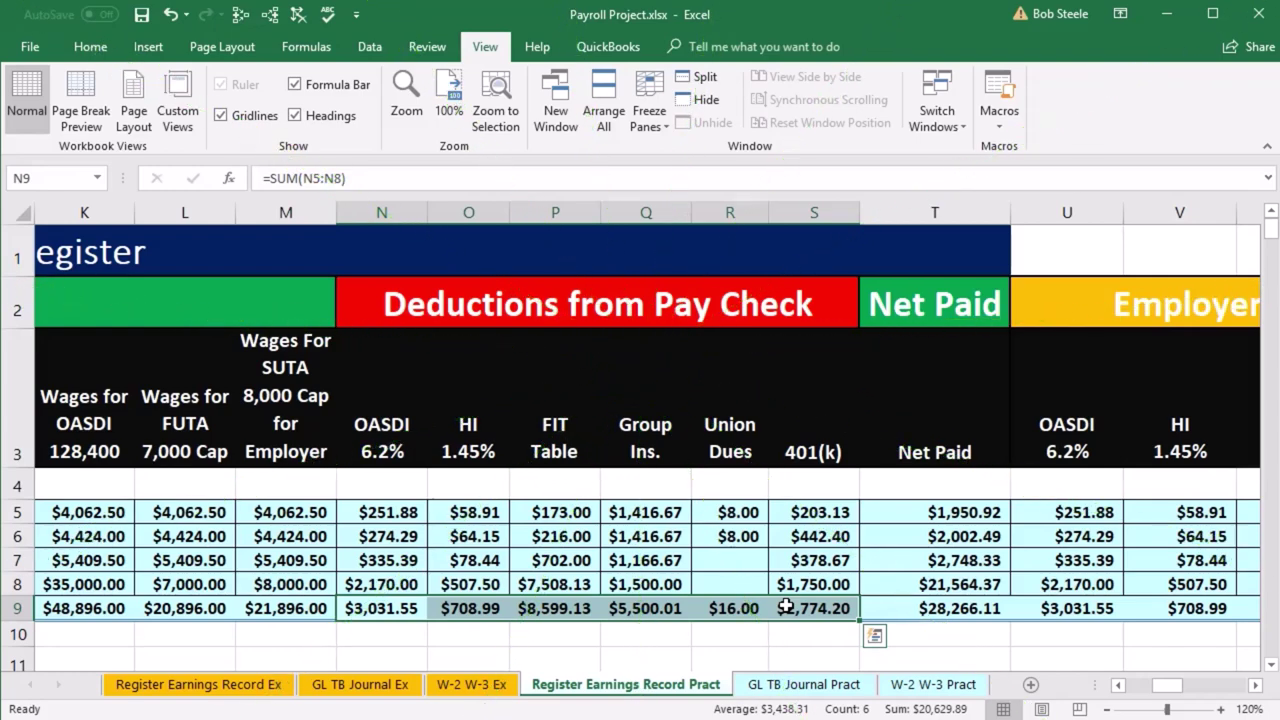
Return to the GL TB Journal Pract sheet and examine the Payroll Payable account and the debit and credit beginning balances
left_click(772, 680)
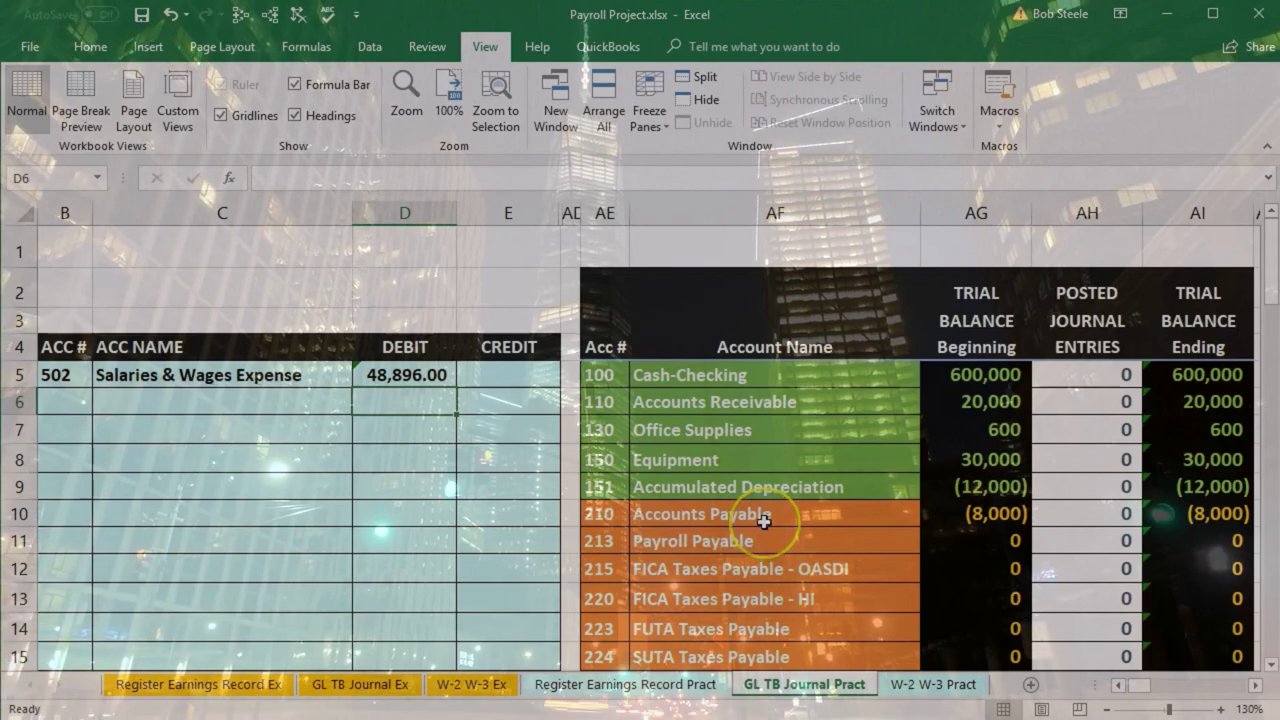
scroll(766, 517, "down", 1)
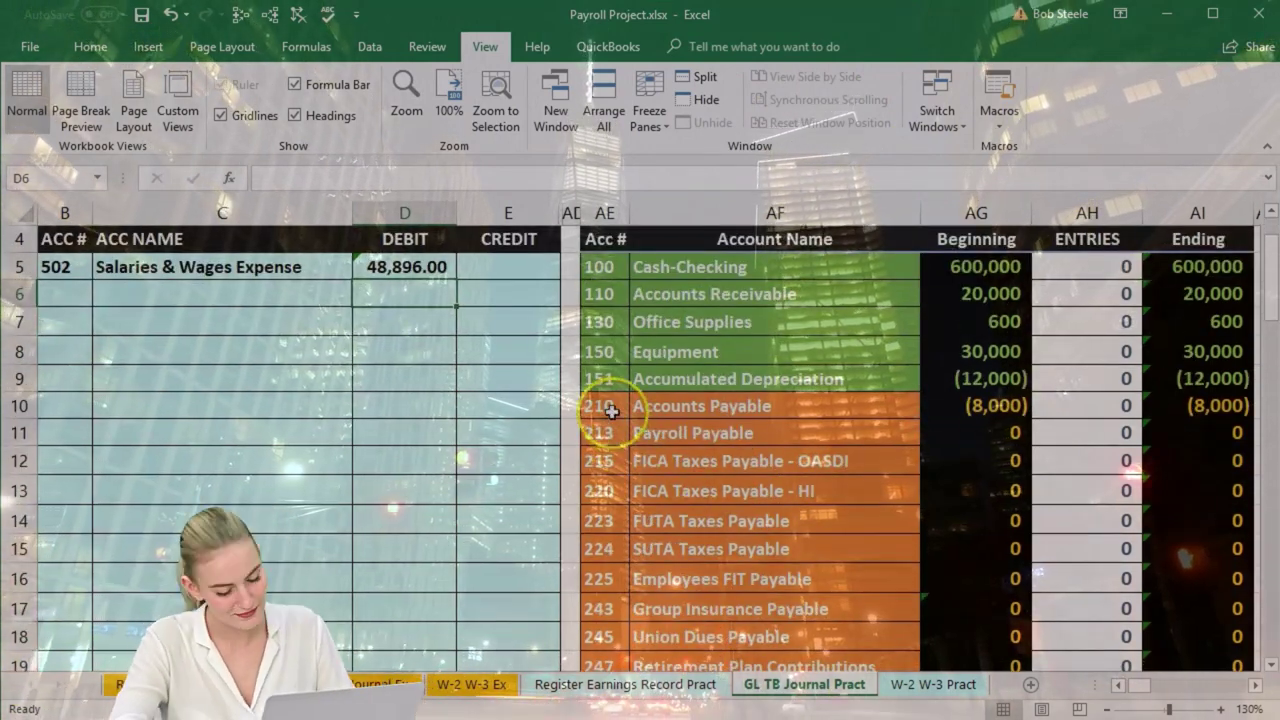
left_click_drag(594, 432, 651, 436)
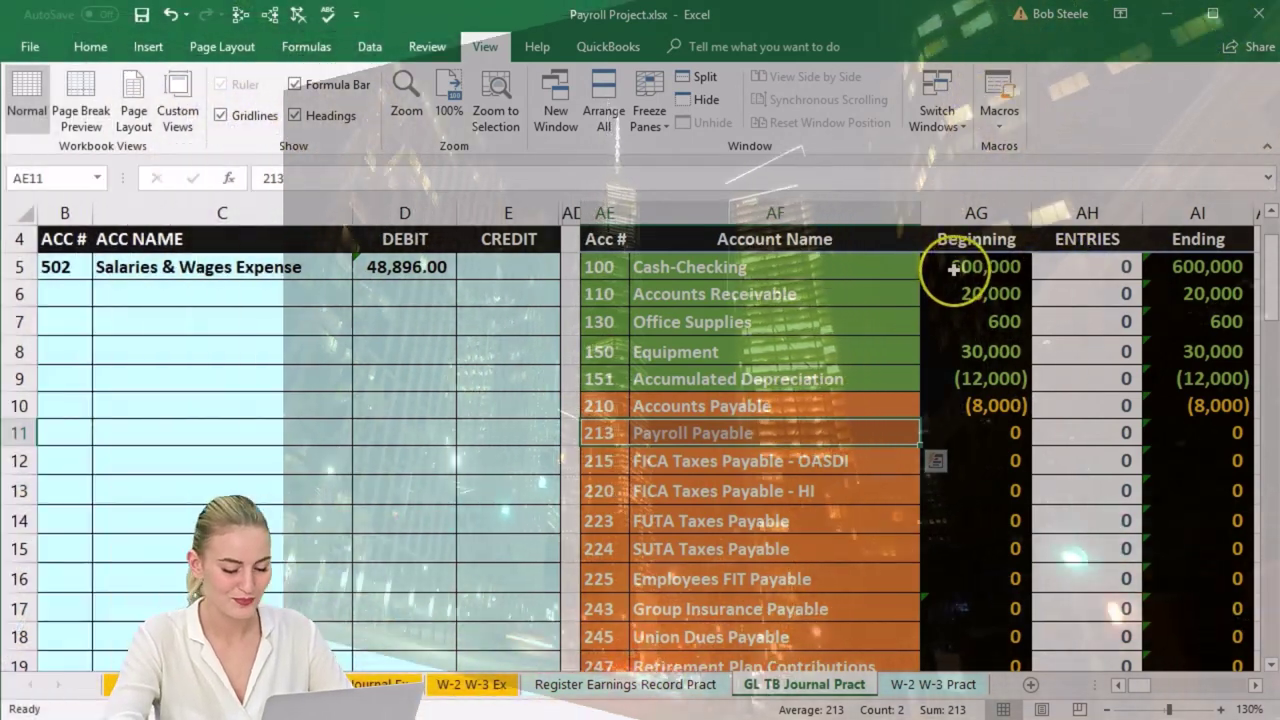
left_click(952, 270)
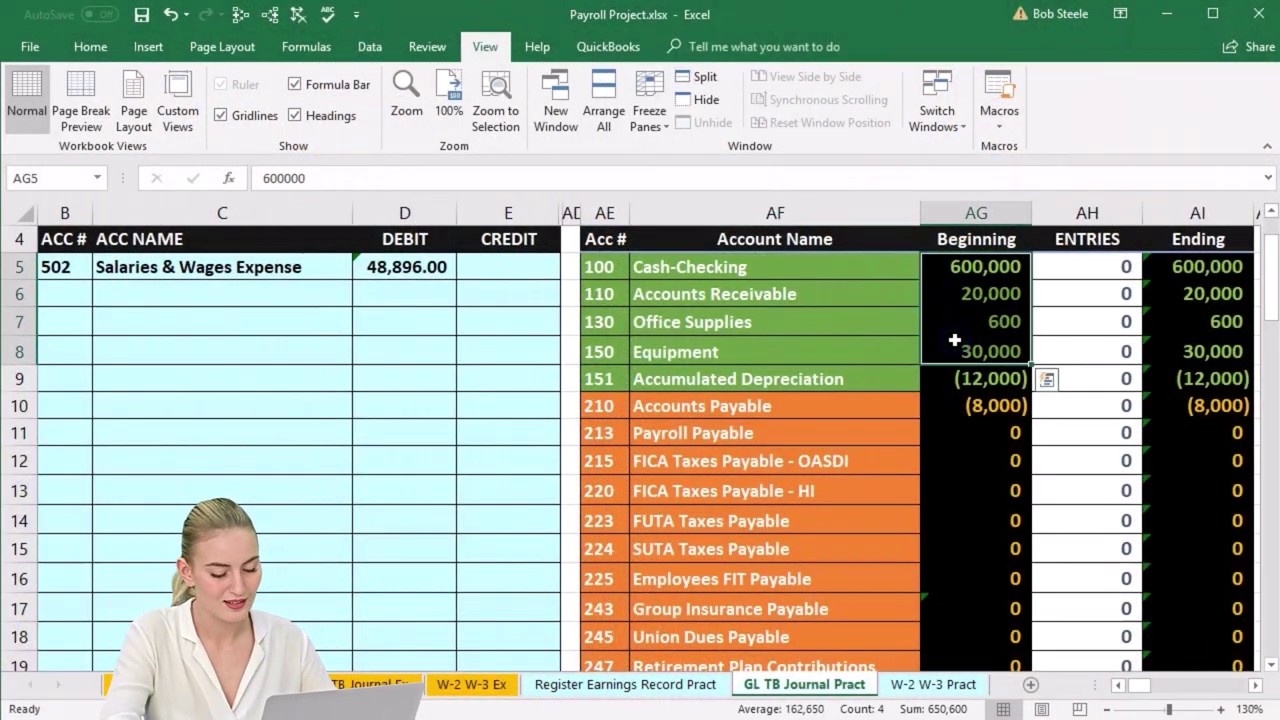
left_click_drag(952, 380, 952, 404)
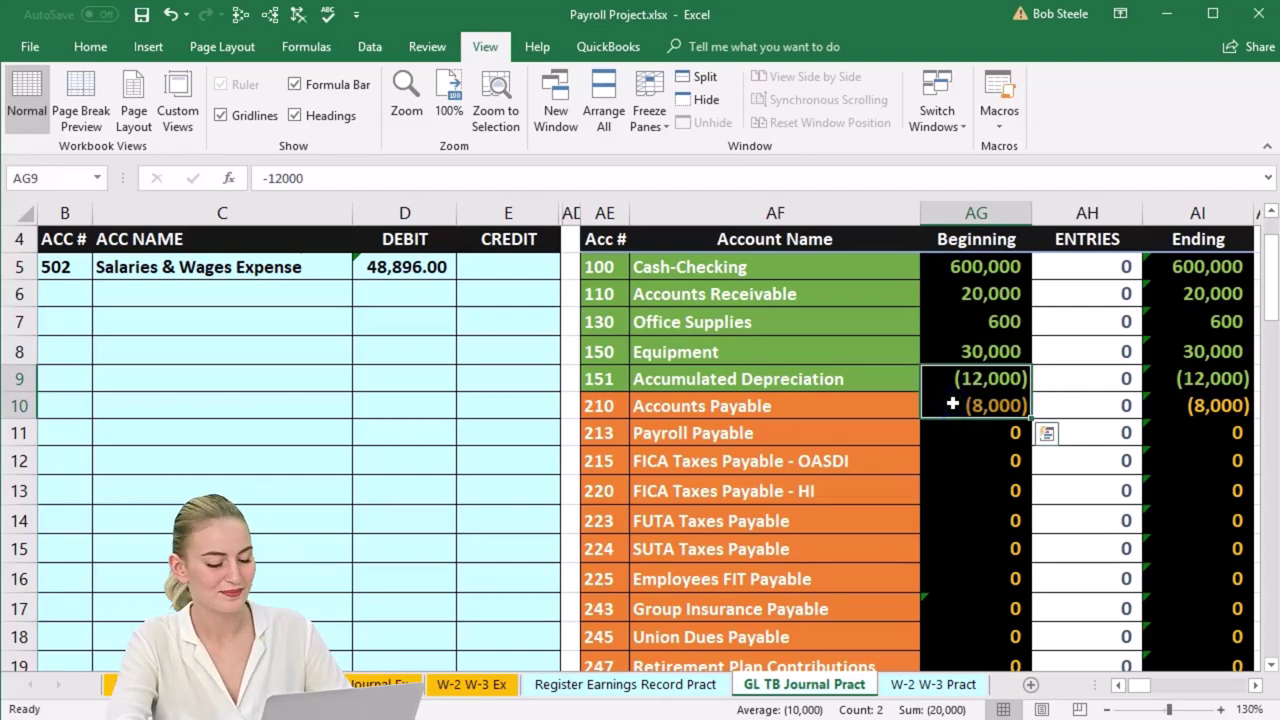
Inspect the total and net income formulas under the beginning trial balance, plus the Income and Payroll Payable accounts
scroll(950, 404, "down", 4)
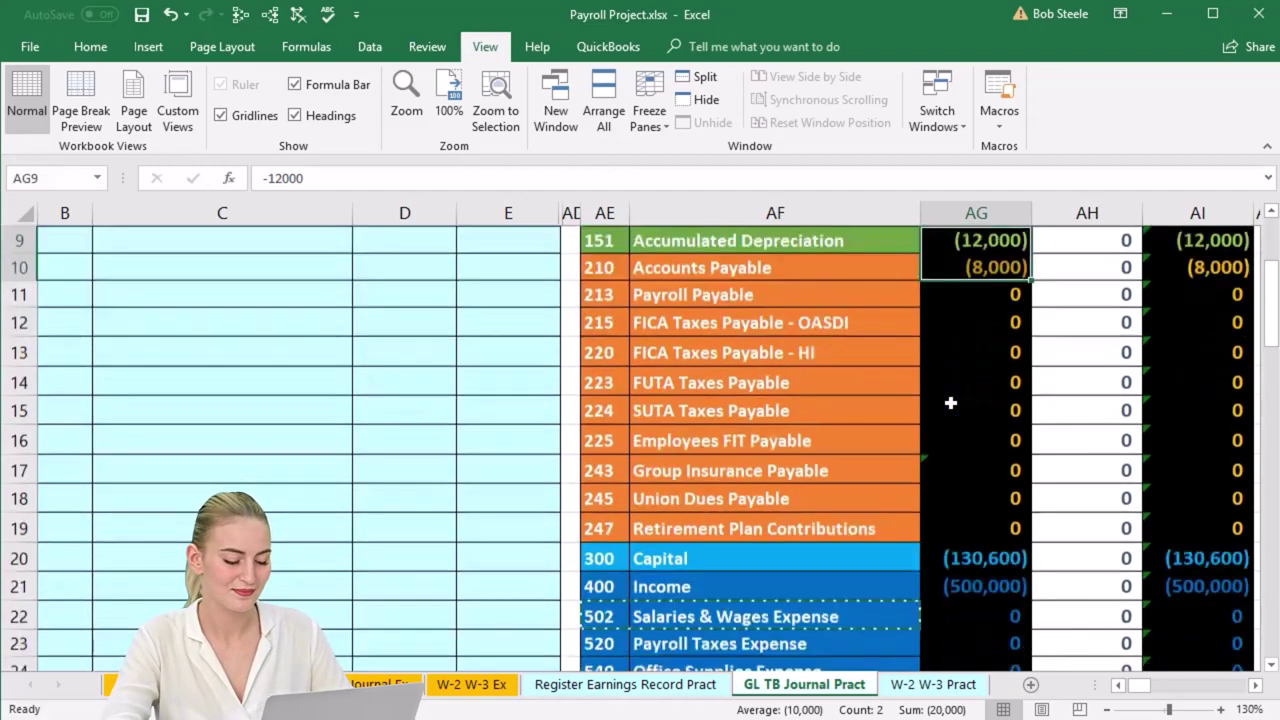
double_click(960, 527)
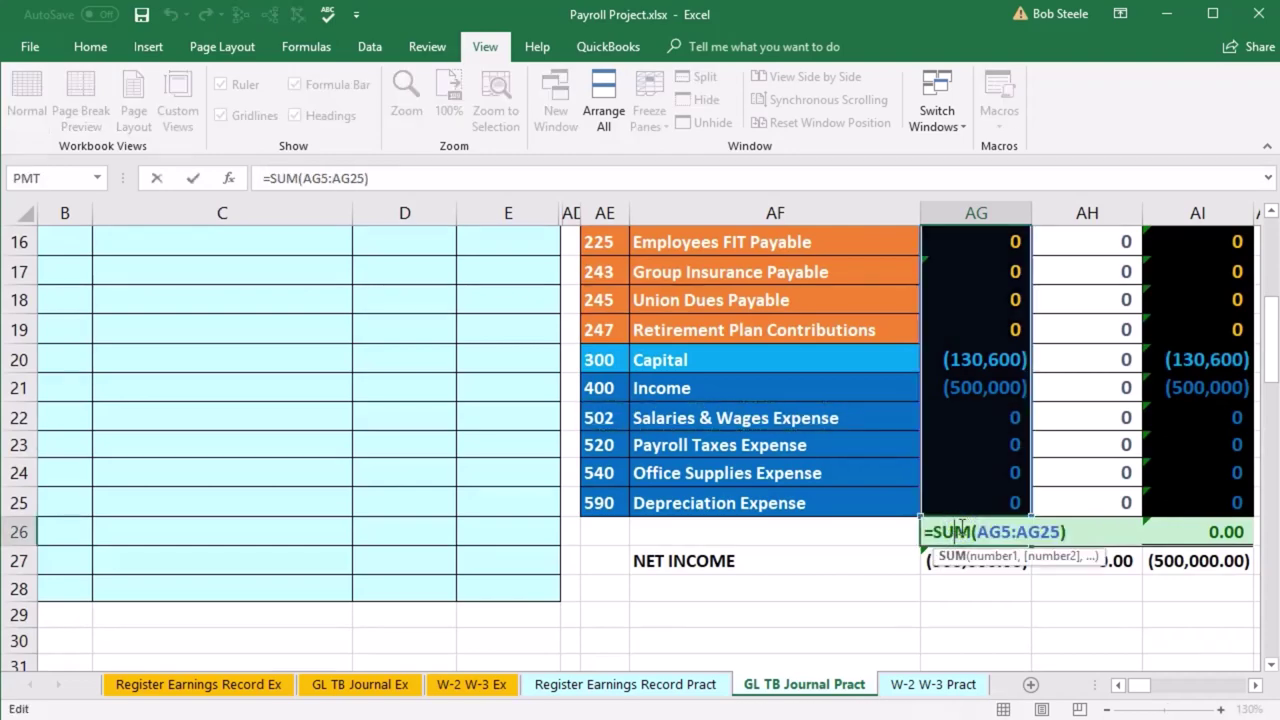
key("Return")
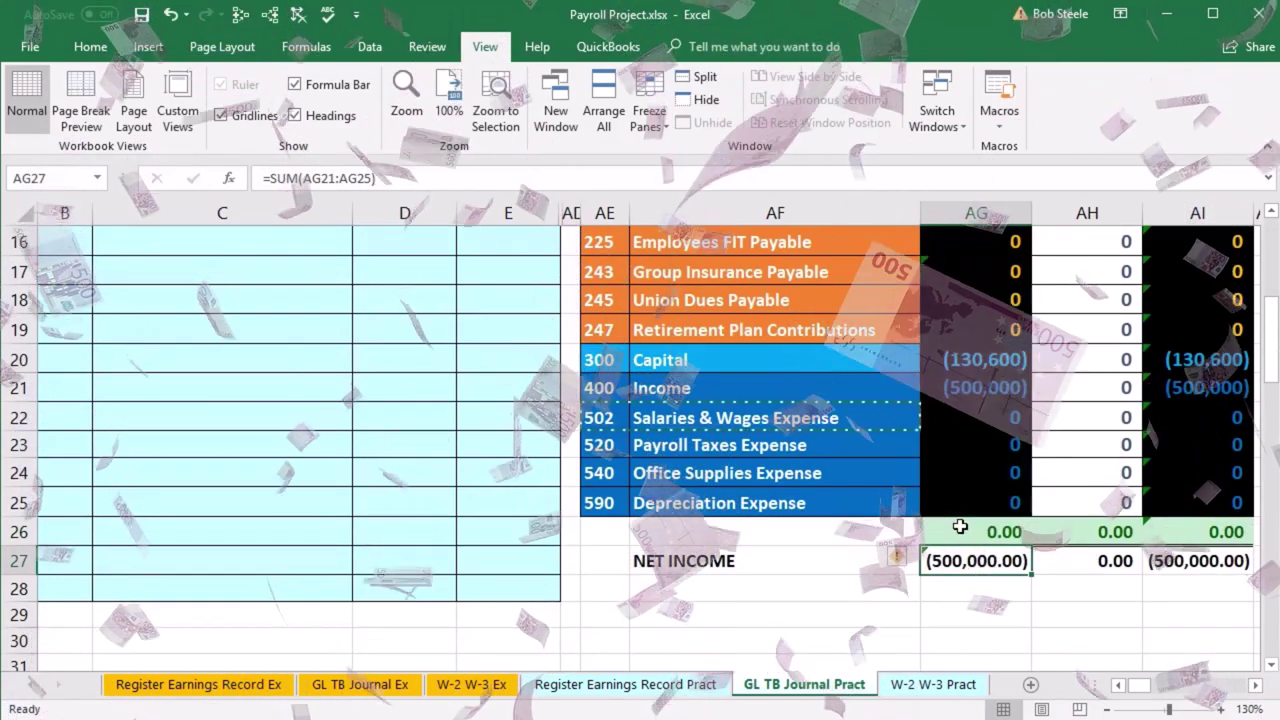
left_click(975, 560)
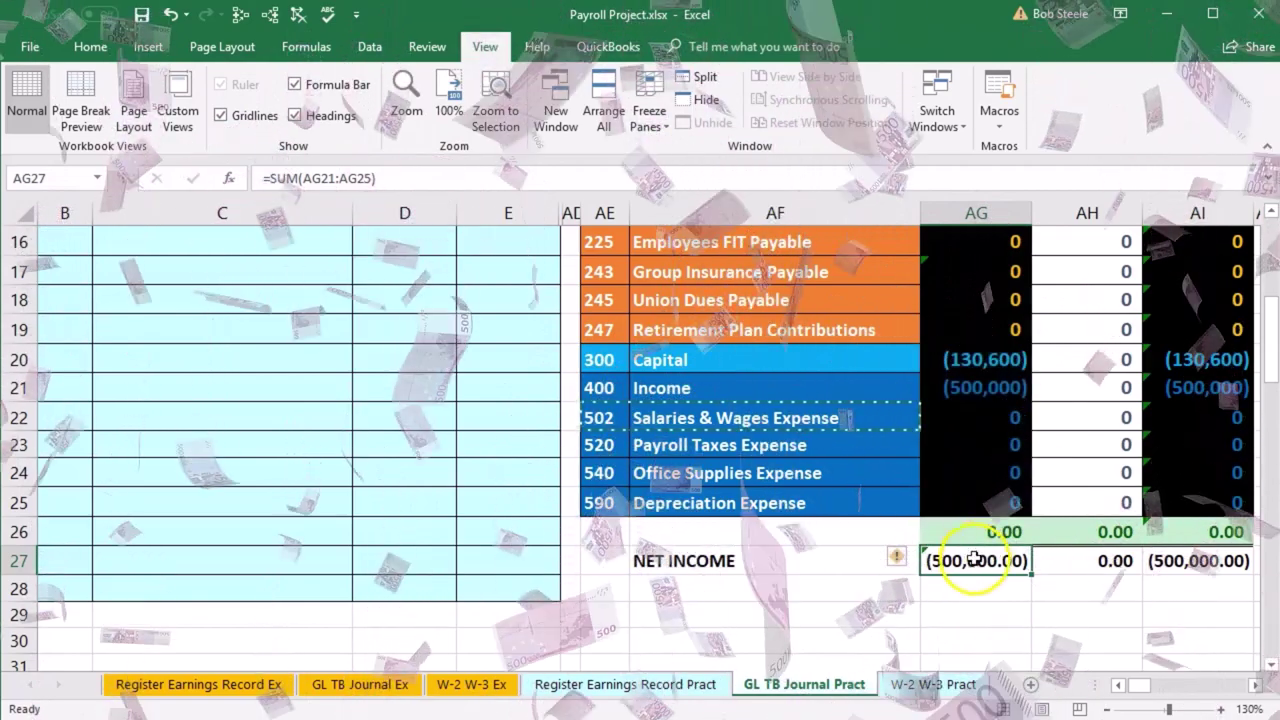
double_click(975, 560)
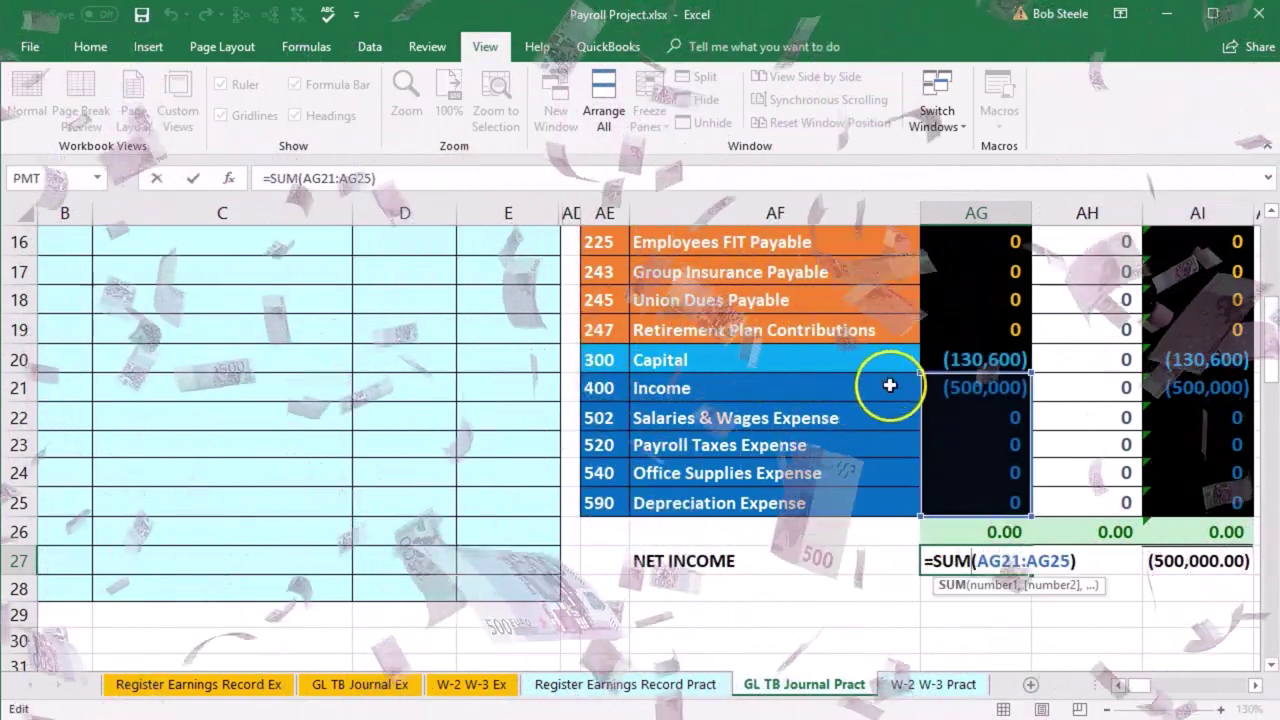
key("Return")
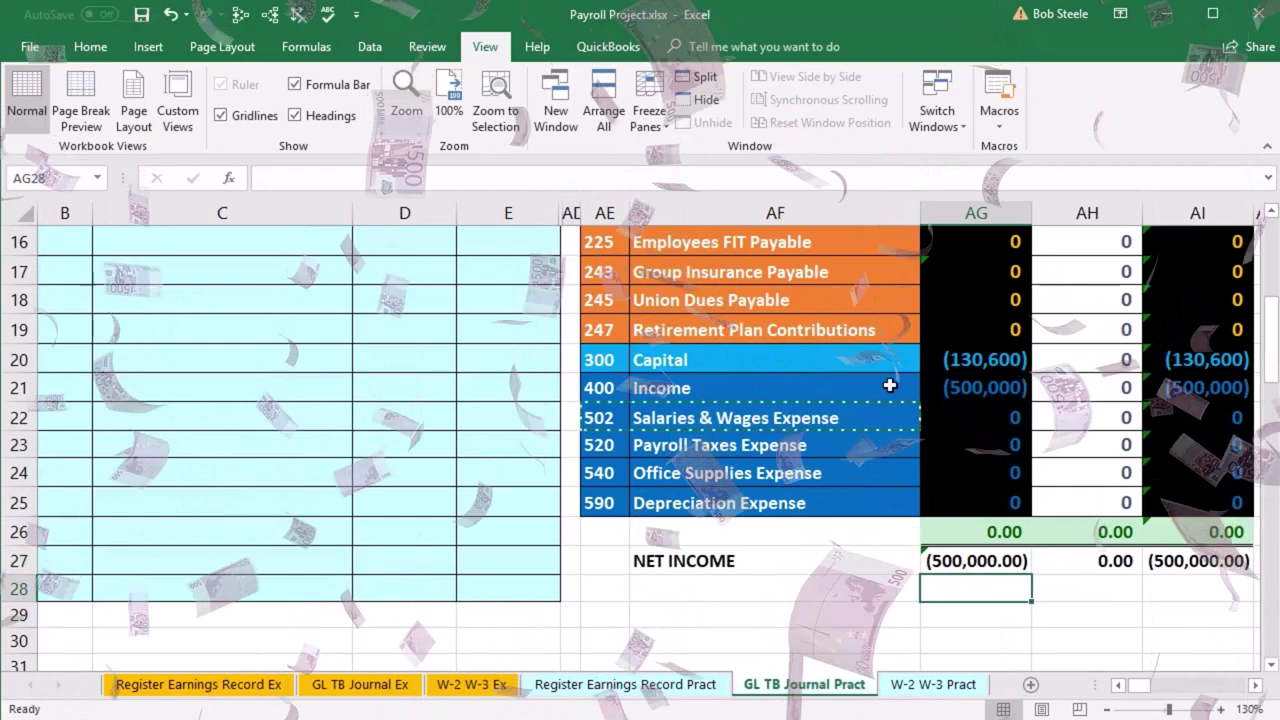
left_click(952, 392)
scroll(940, 412, "up", 3)
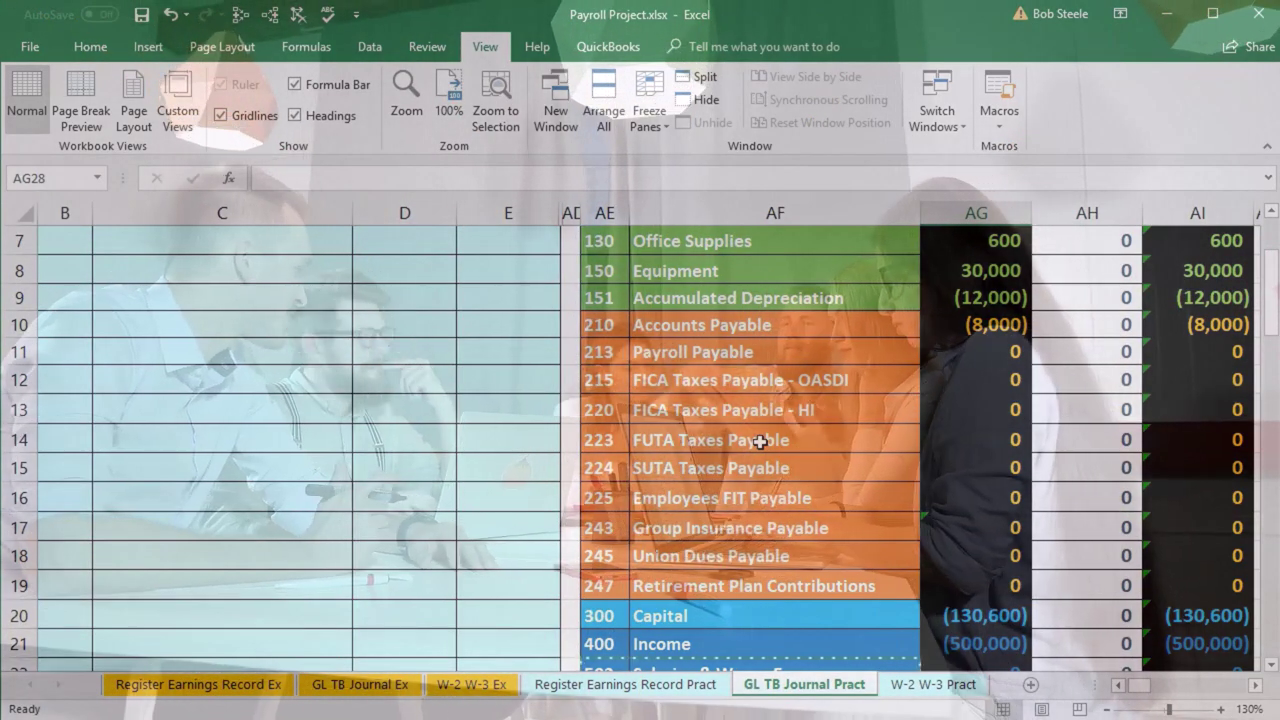
left_click(700, 352)
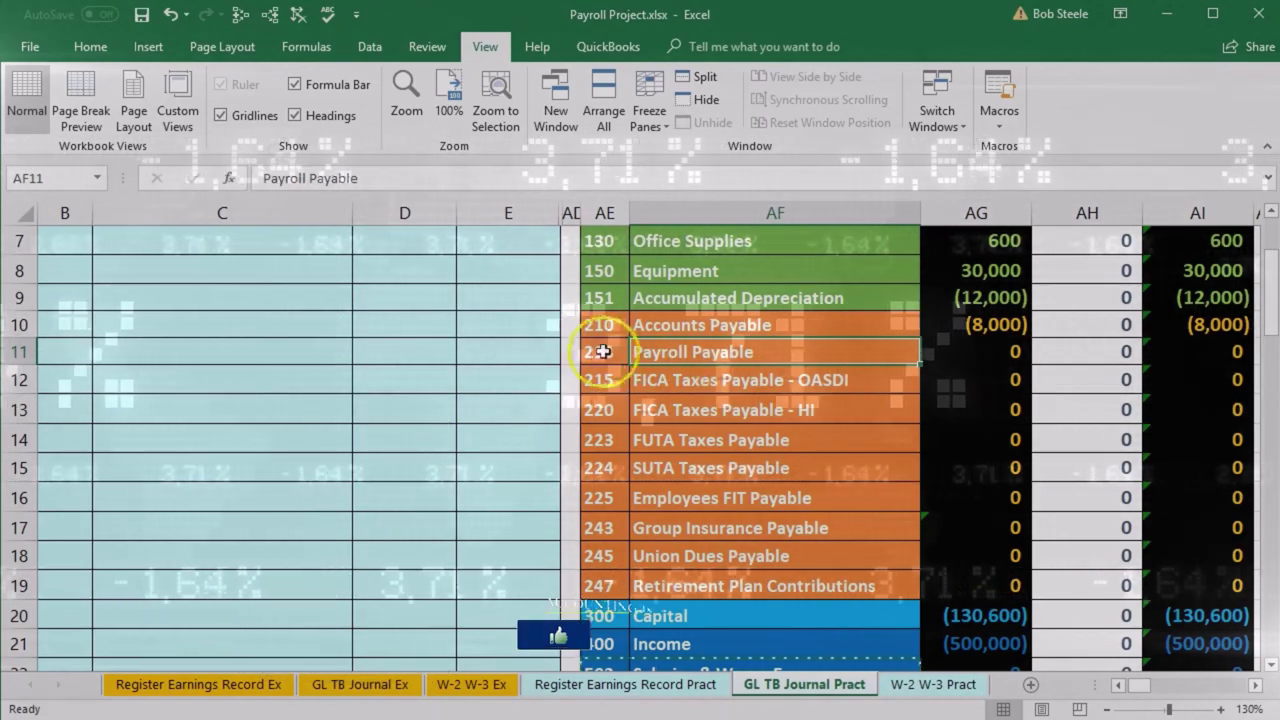
left_click_drag(603, 351, 640, 352)
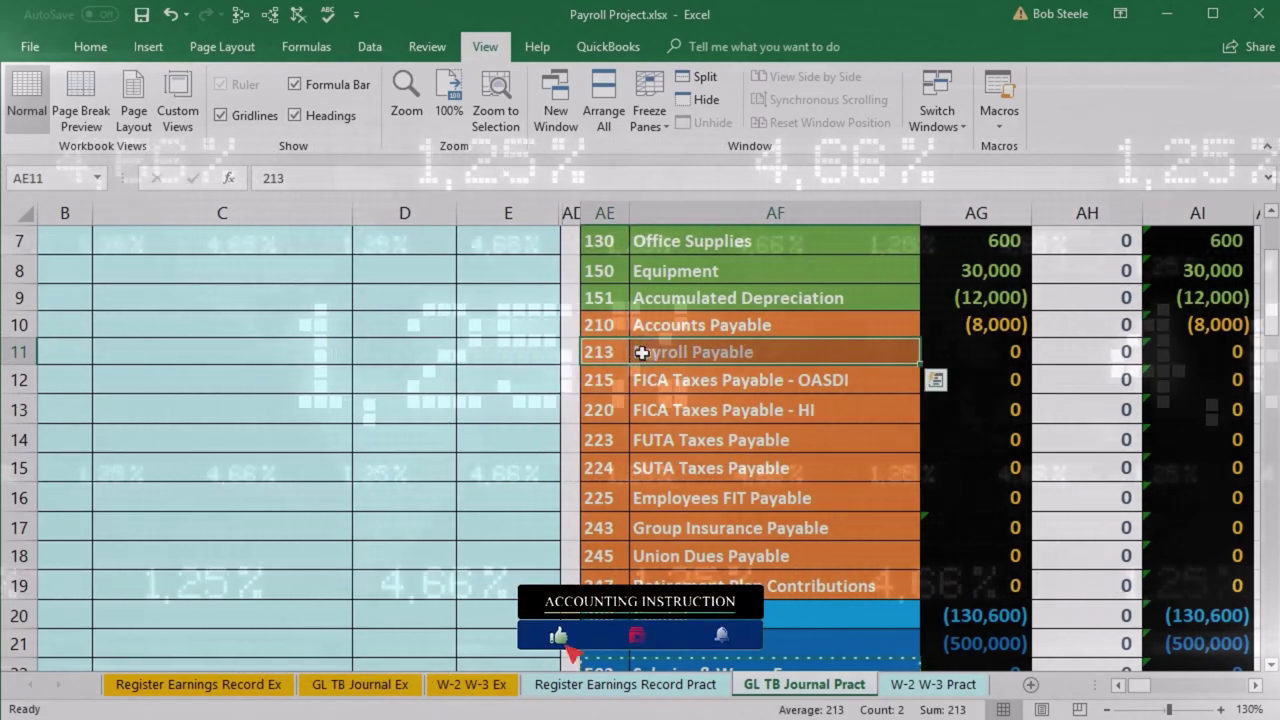
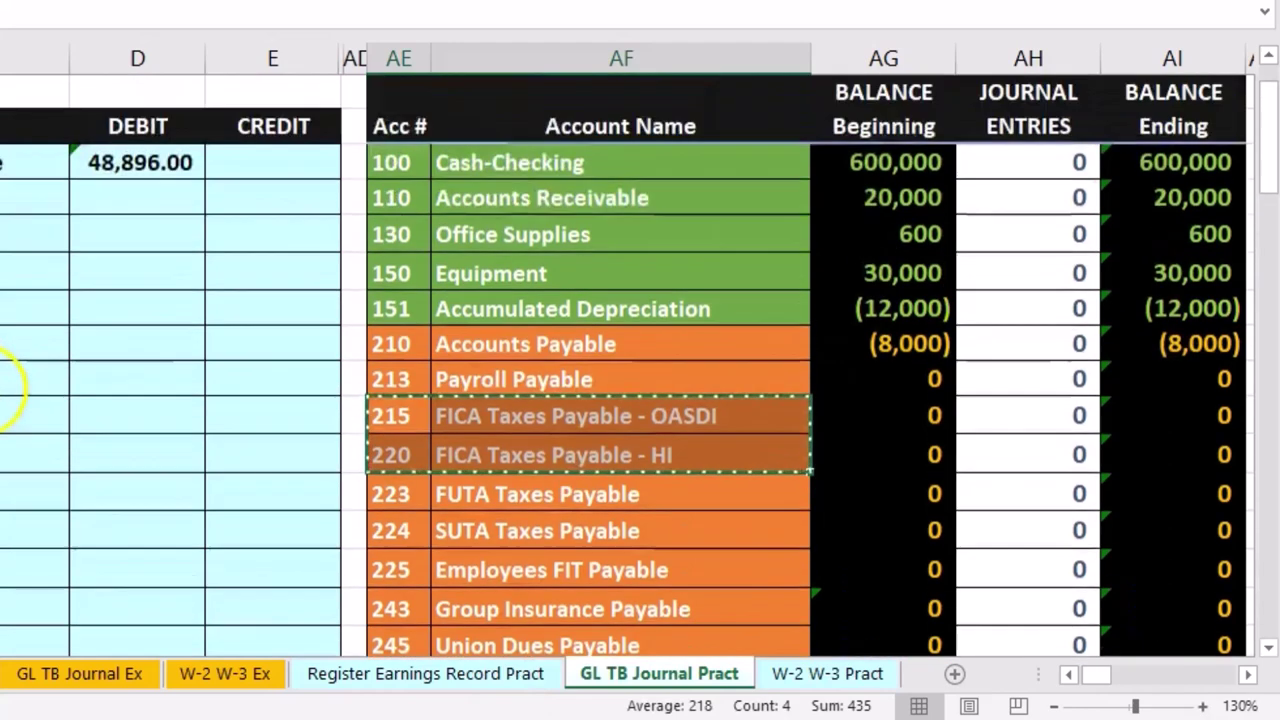
Copy accounts 215 FICA Taxes Payable - OASDI and 220 FICA Taxes Payable - HI and paste them as values into B6:C7
left_click(30, 305)
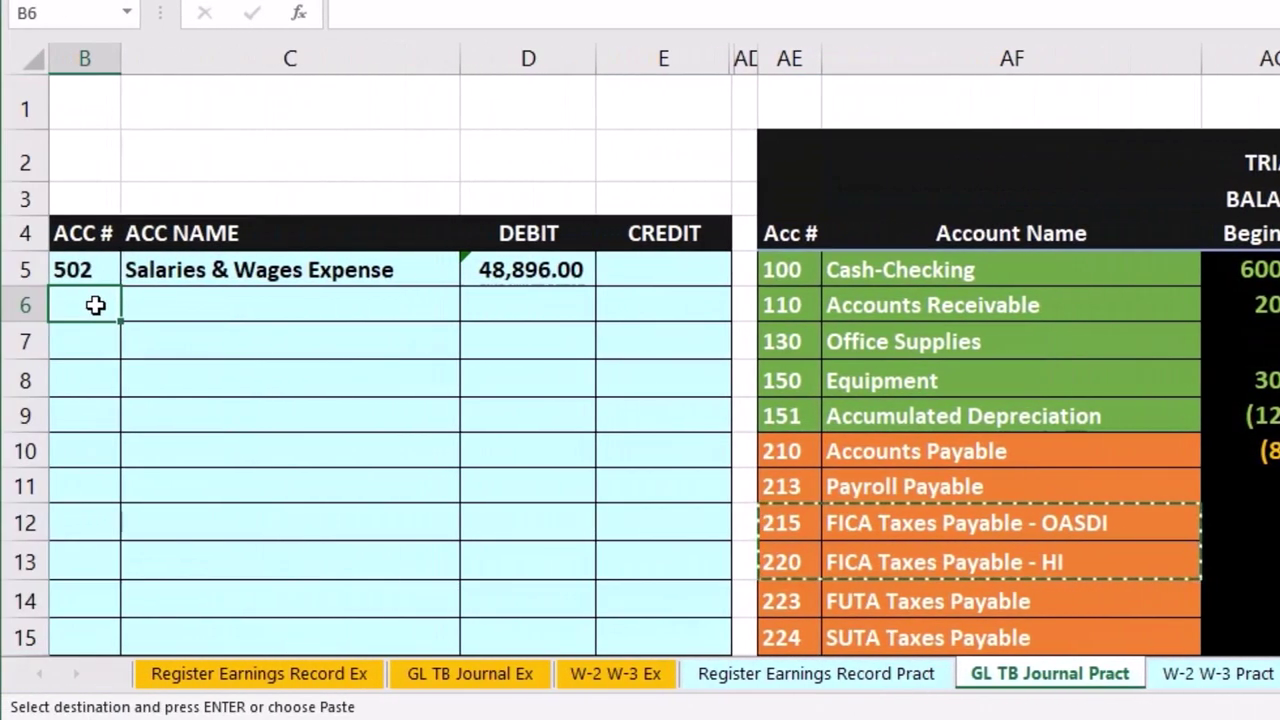
right_click(93, 305)
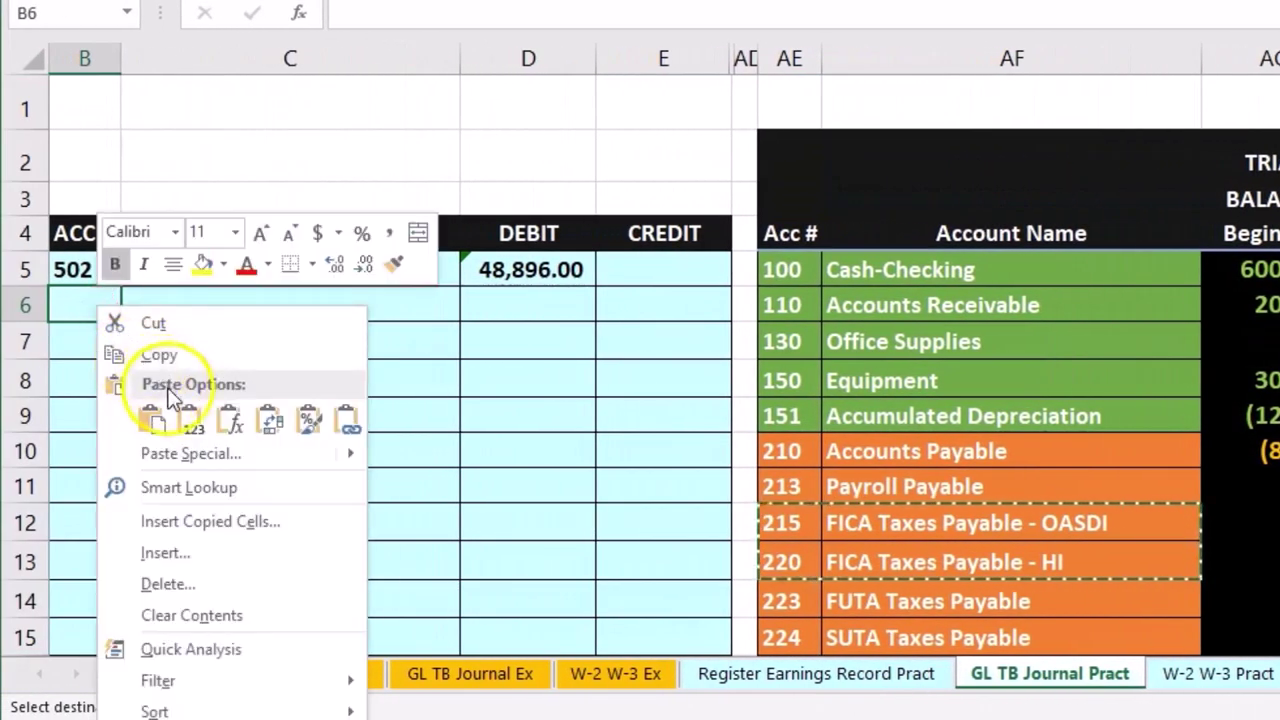
left_click(190, 420)
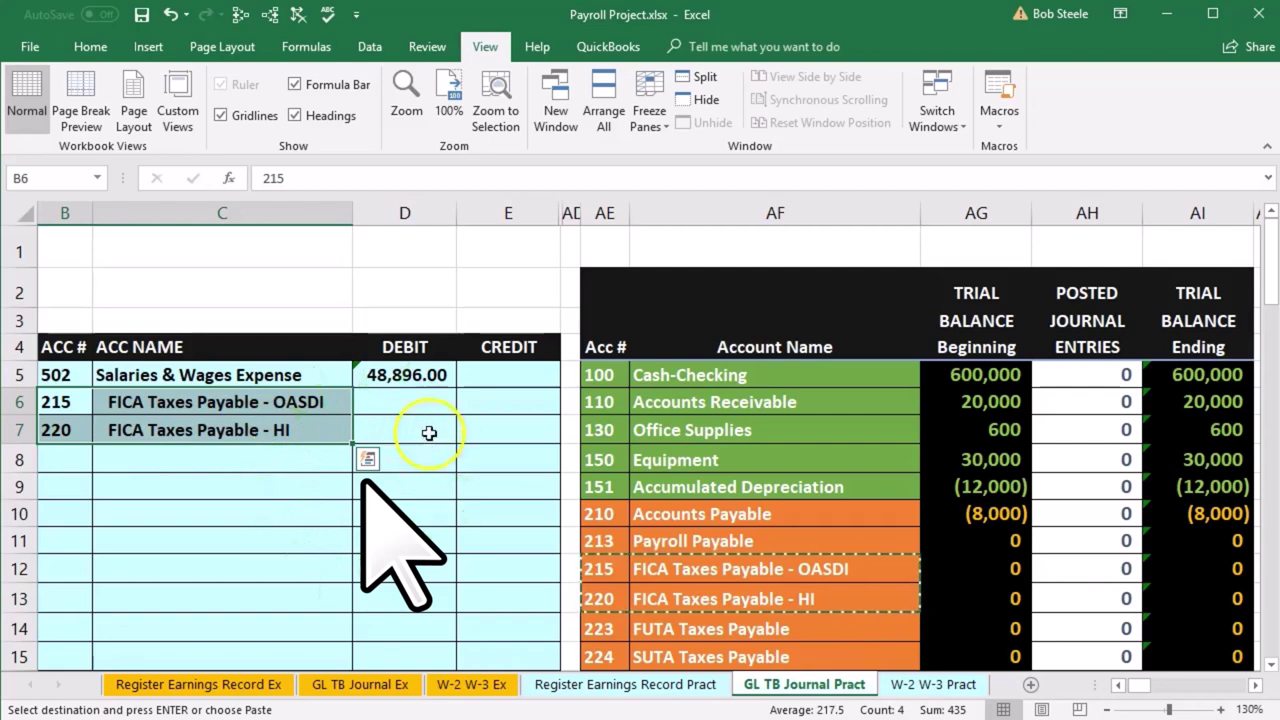
Credit FICA Taxes Payable - OASDI in E6 with the negative of the employee OASDI deduction total in N9 of the payroll register
left_click(489, 402)
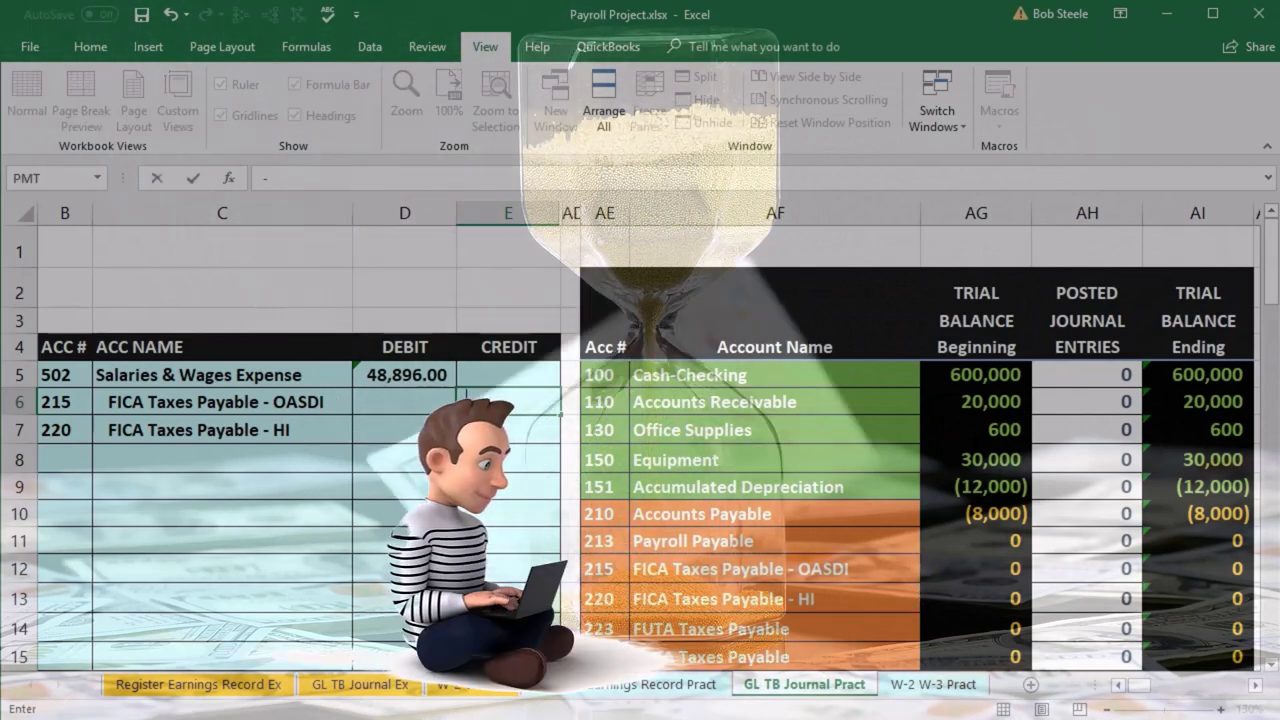
type("-")
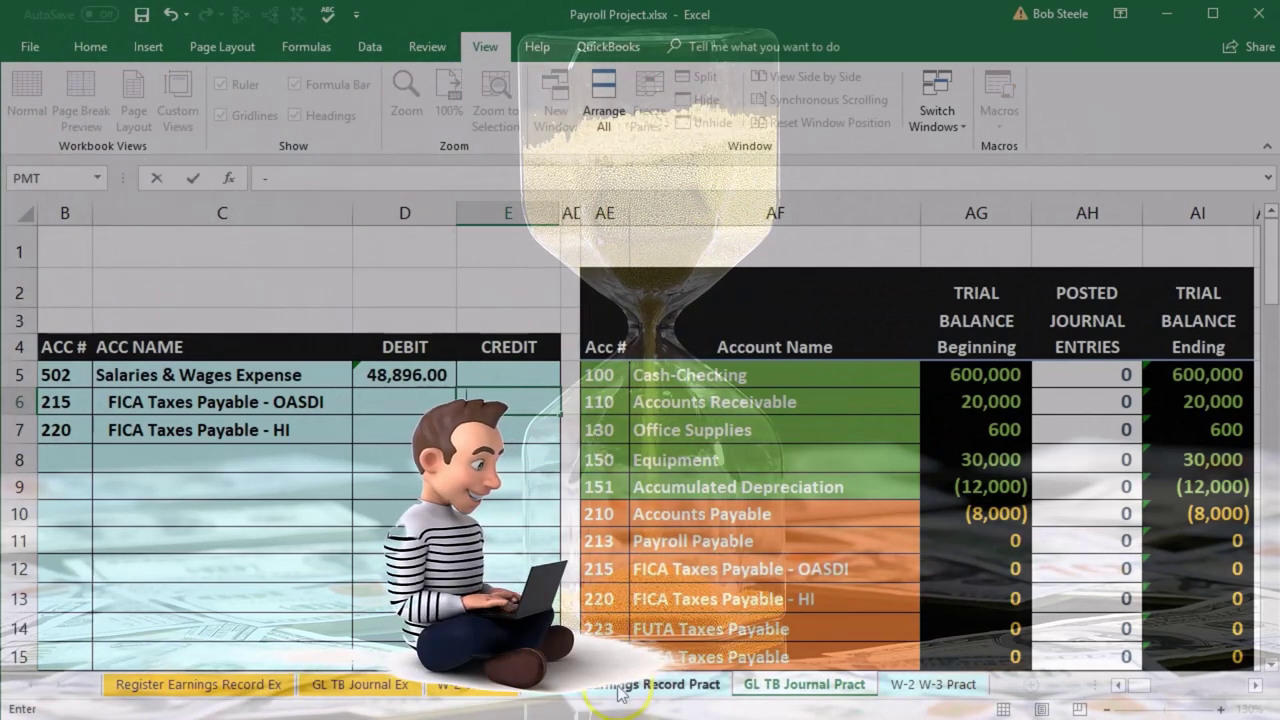
left_click(620, 690)
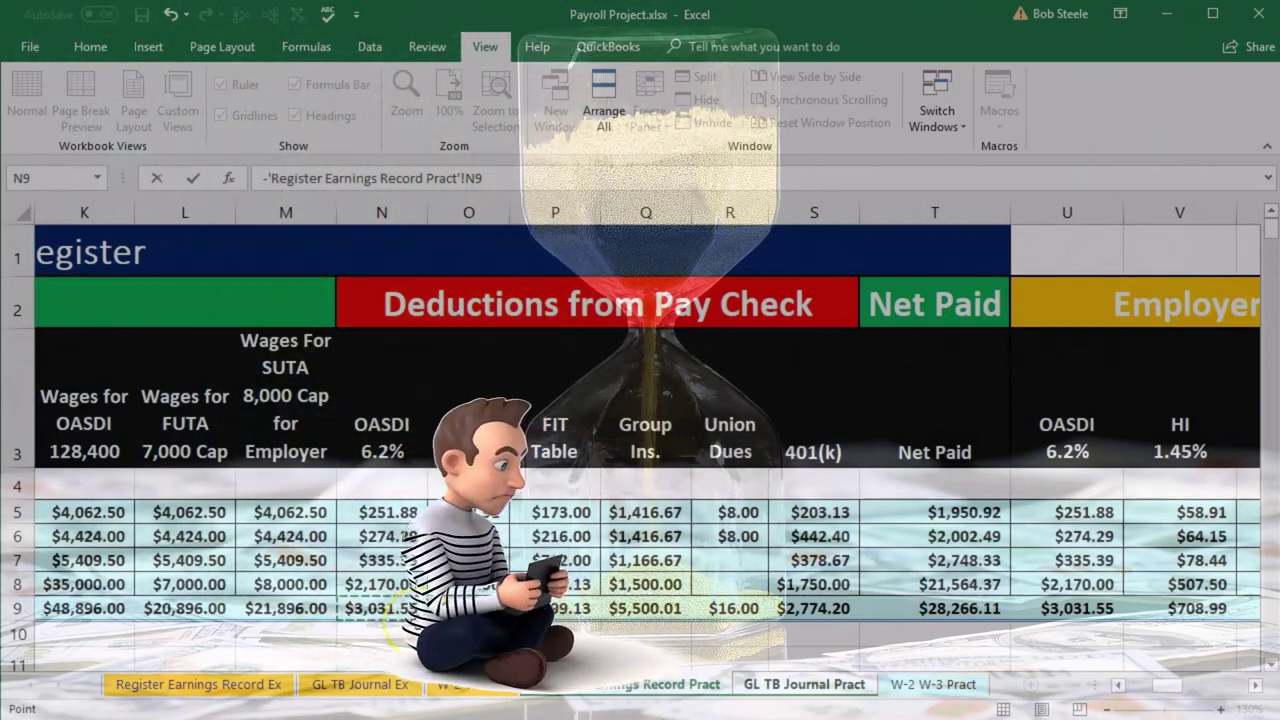
key("Return")
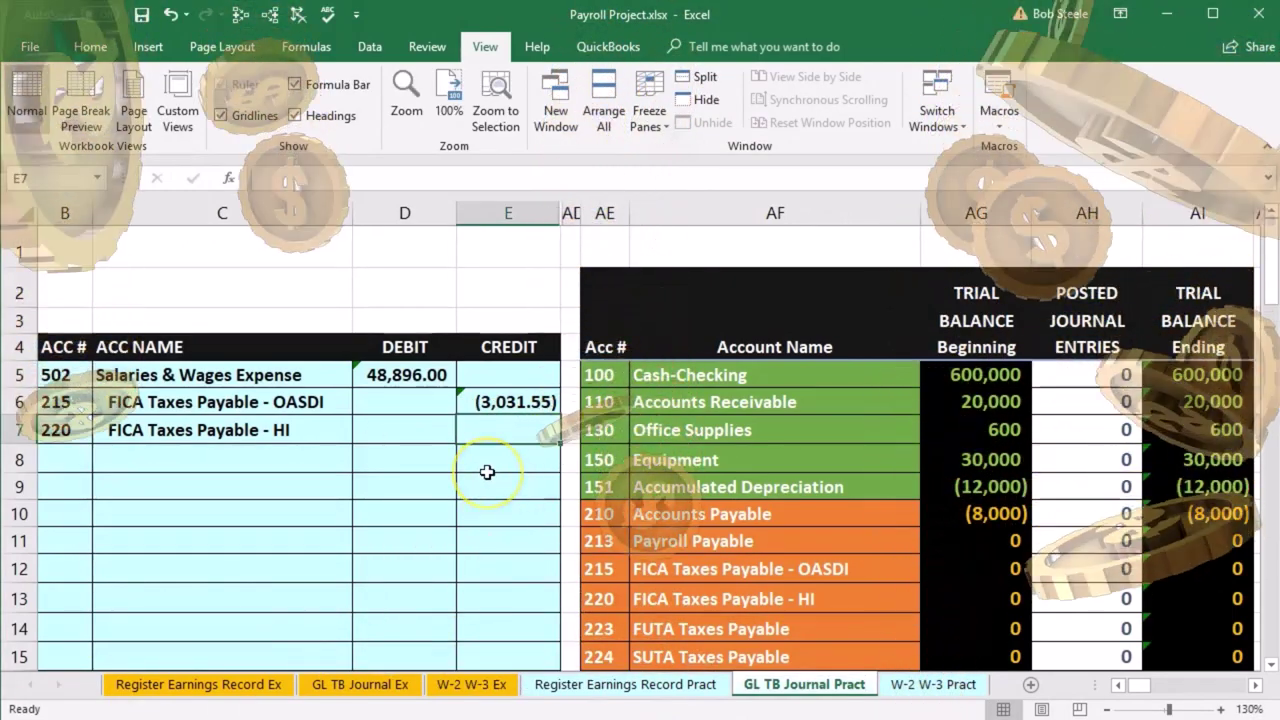
Credit FICA Taxes Payable - HI in E7 with the negative of the employee HI deduction total in O9 of the payroll register
type("-")
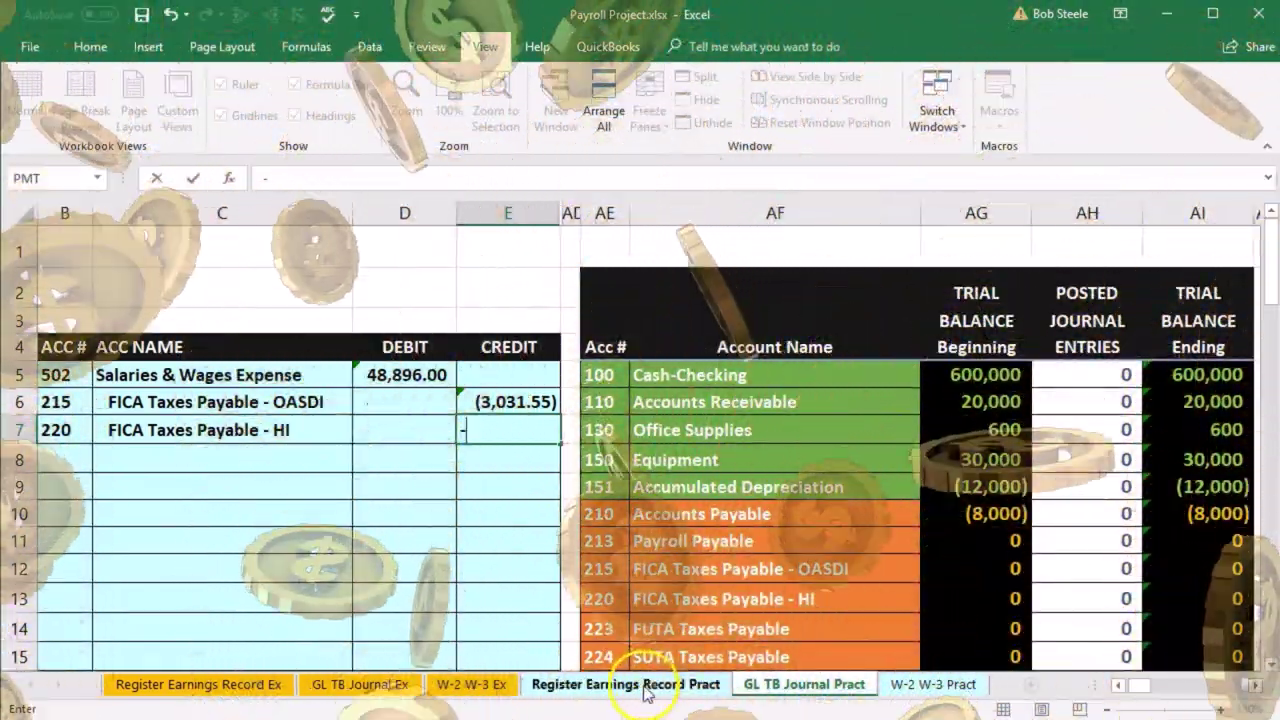
left_click(645, 685)
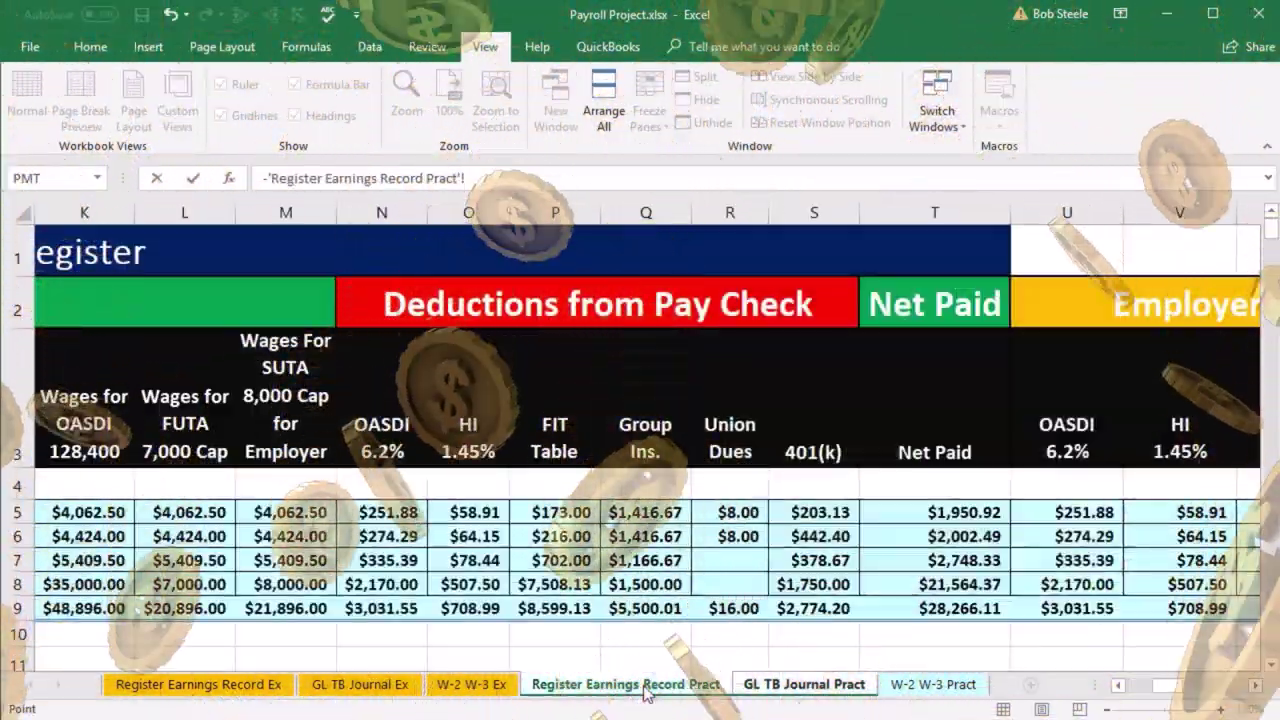
left_click(468, 608)
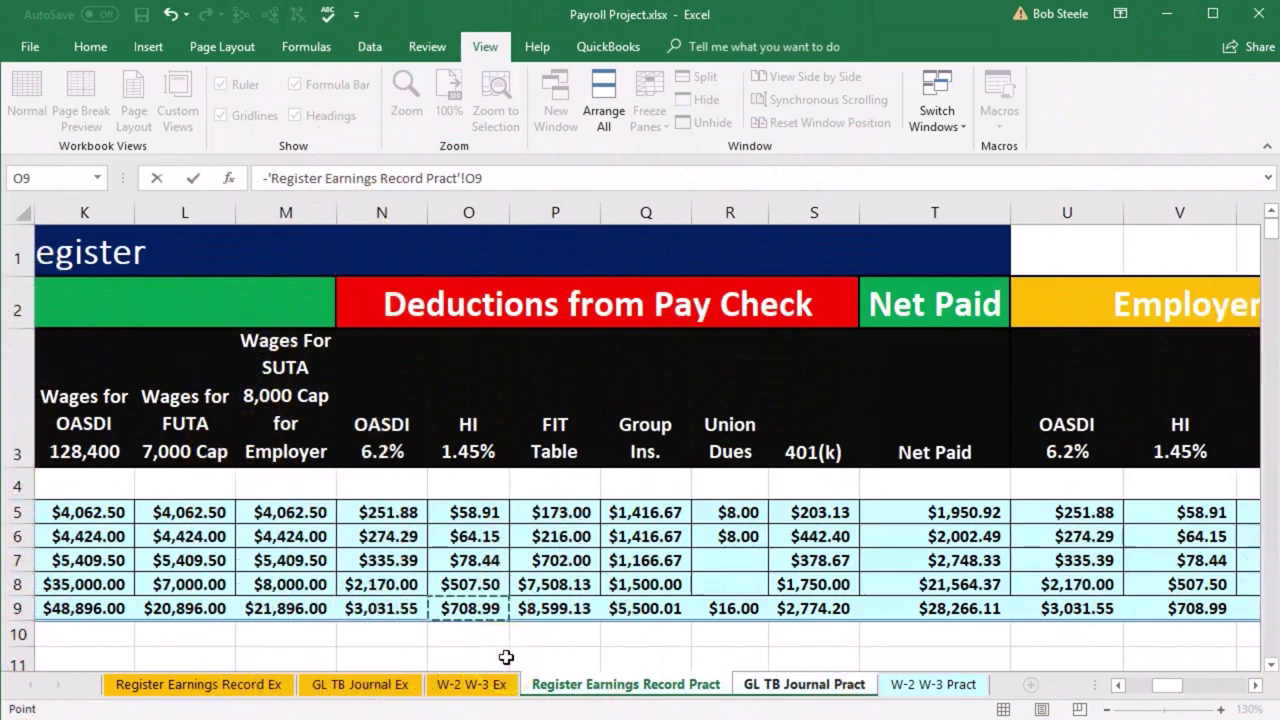
key("Return")
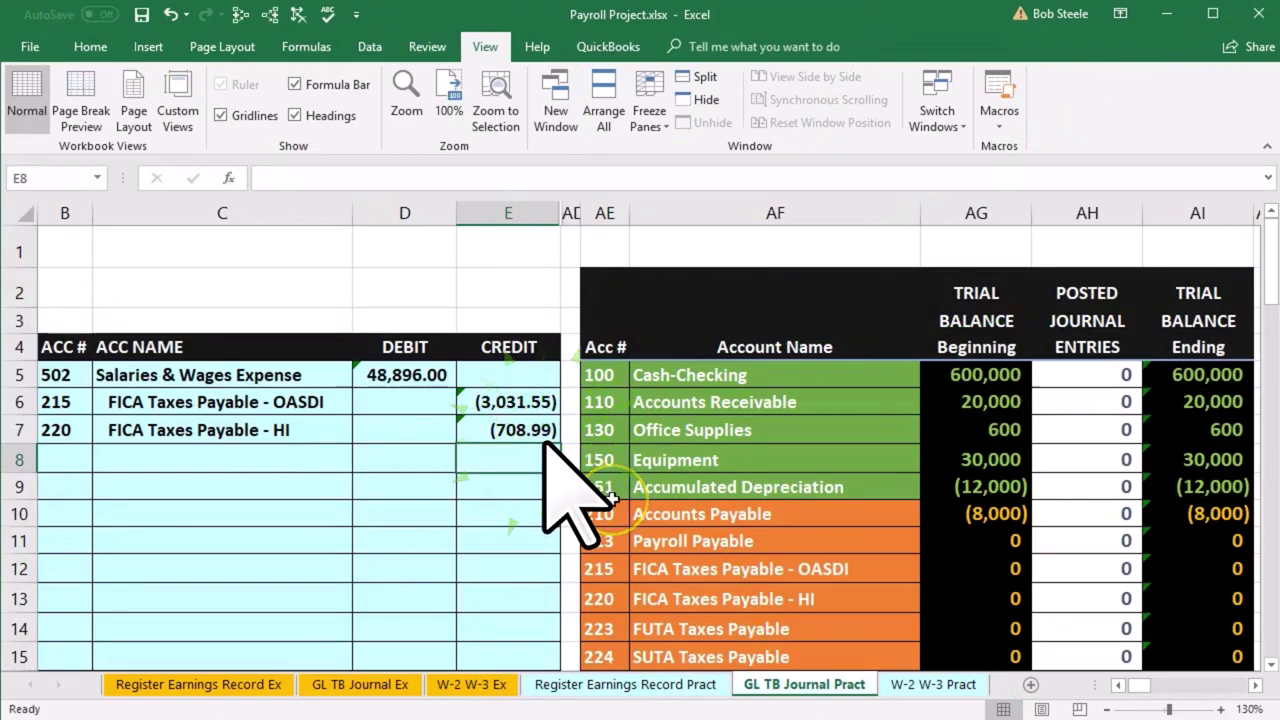
Copy accounts 225 Employees FIT Payable, 243, 245 and 247 Retirement Plan Contributions from the trial balance and paste them as values into B8:C11
scroll(610, 497, "down", 1)
left_click_drag(612, 521, 663, 537)
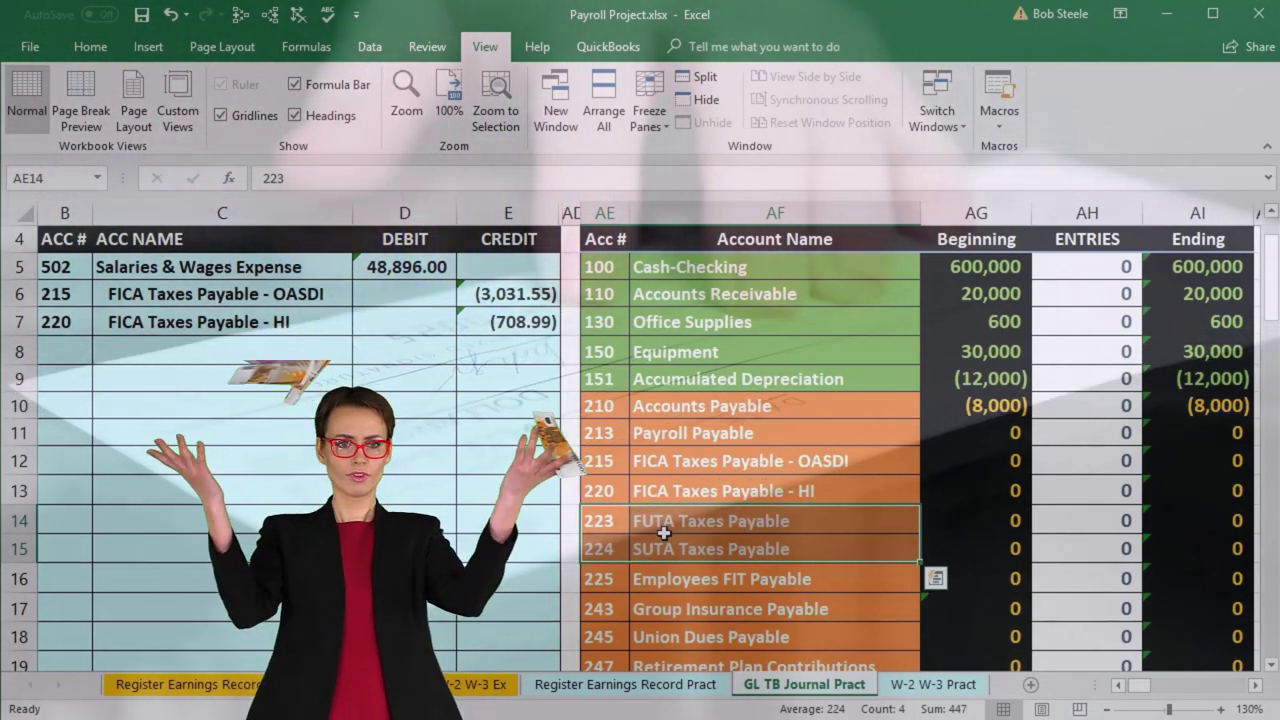
scroll(664, 533, "down", 1)
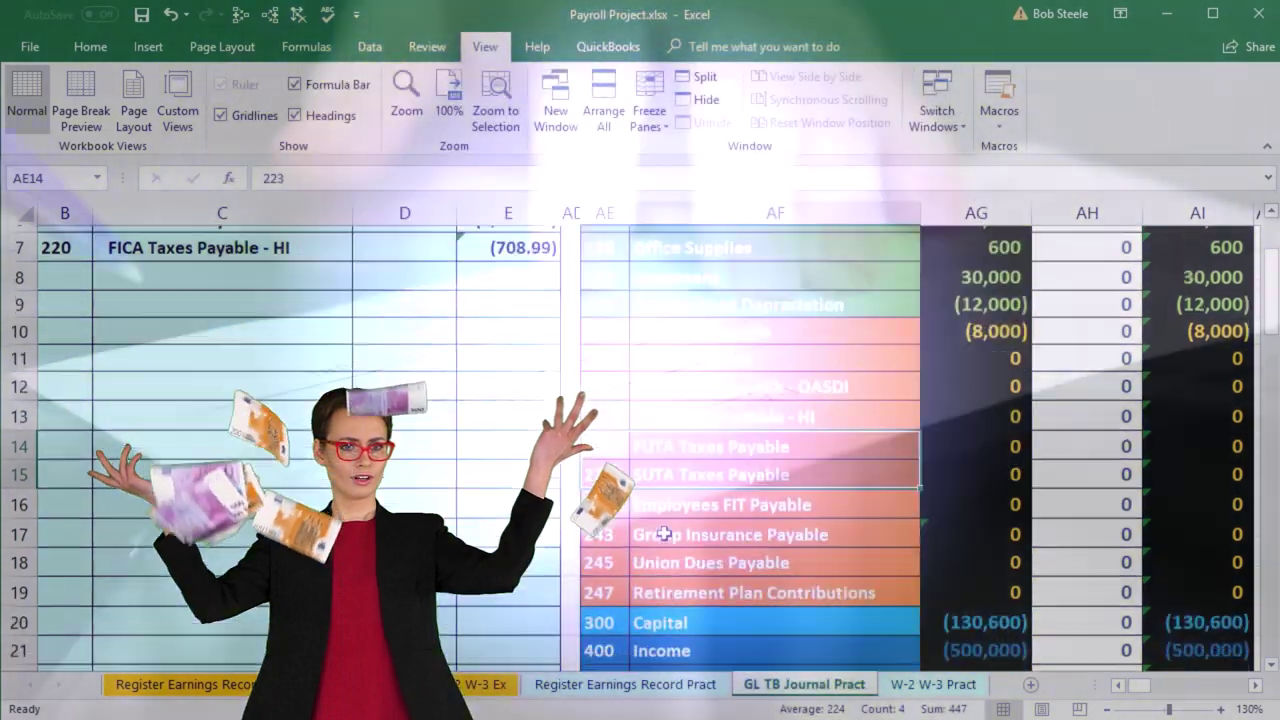
left_click_drag(612, 498, 701, 578)
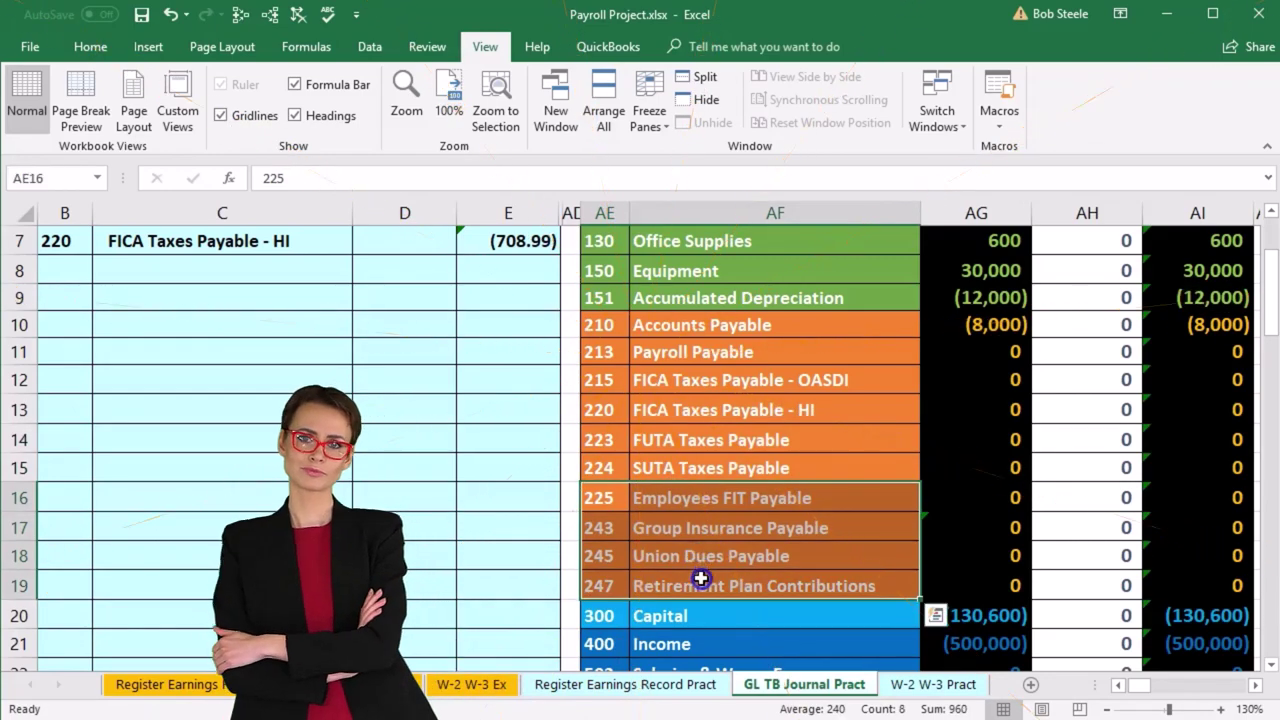
right_click(743, 522)
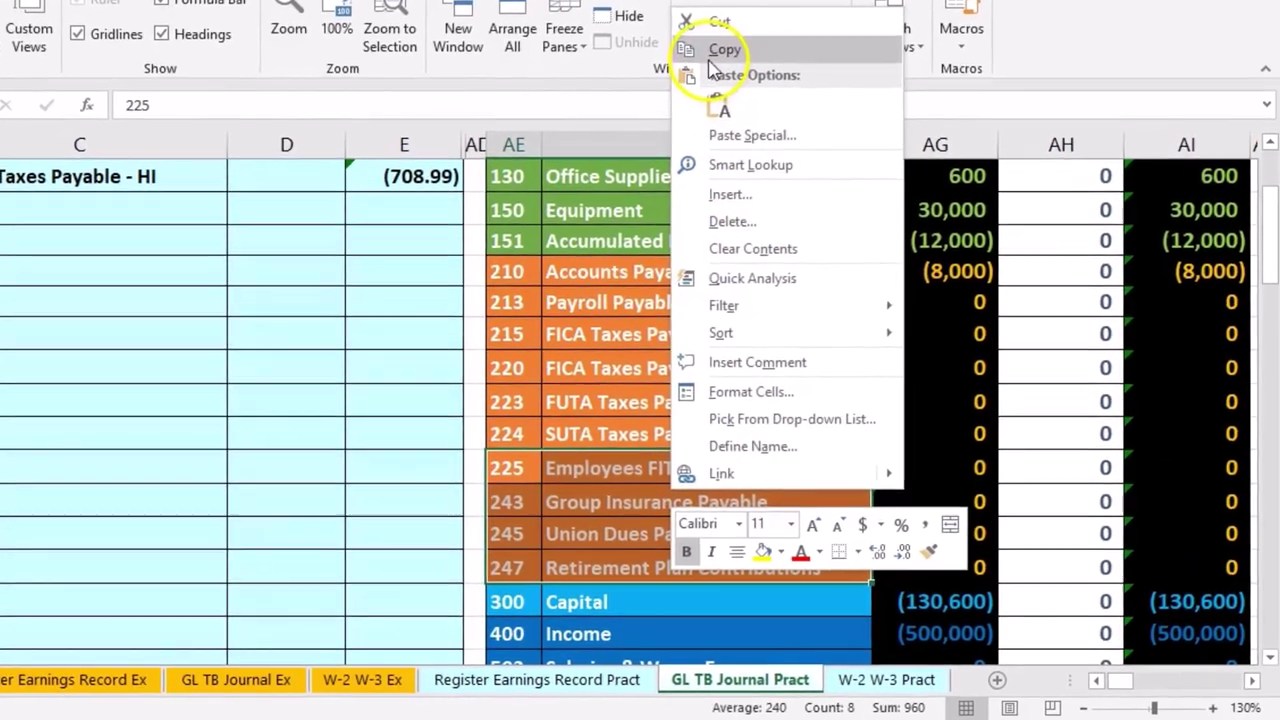
left_click(722, 50)
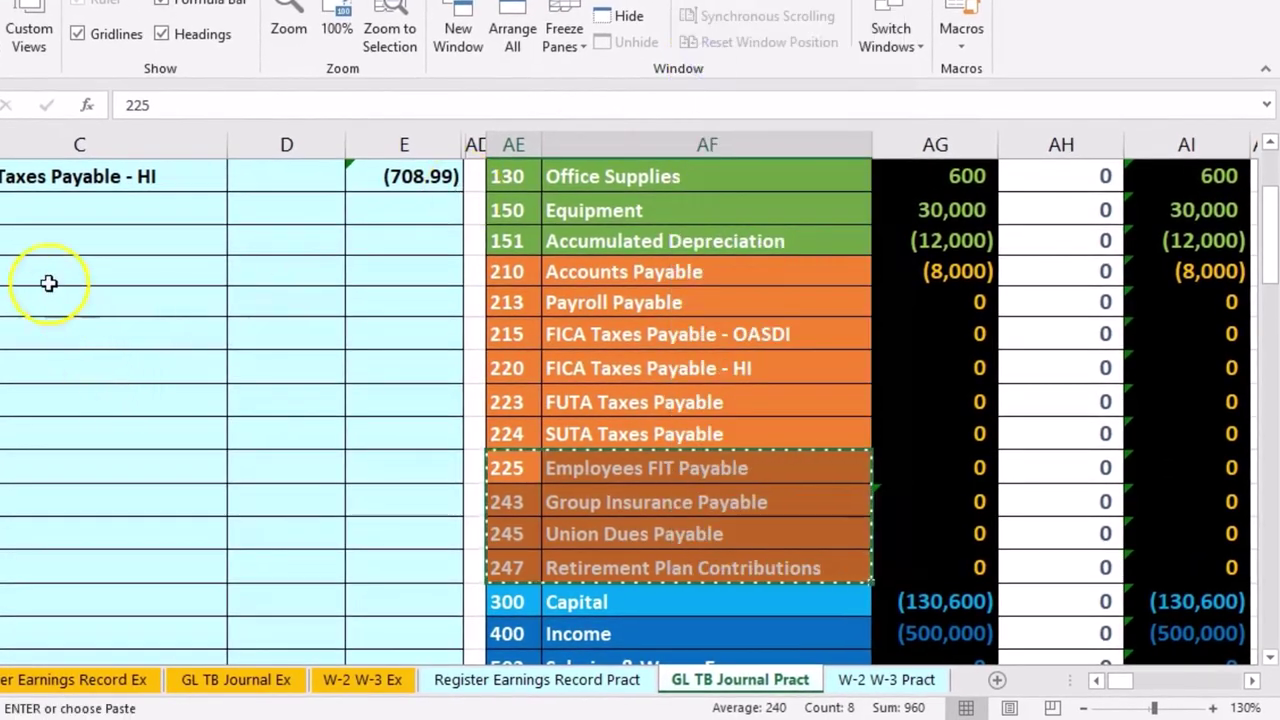
right_click(86, 208)
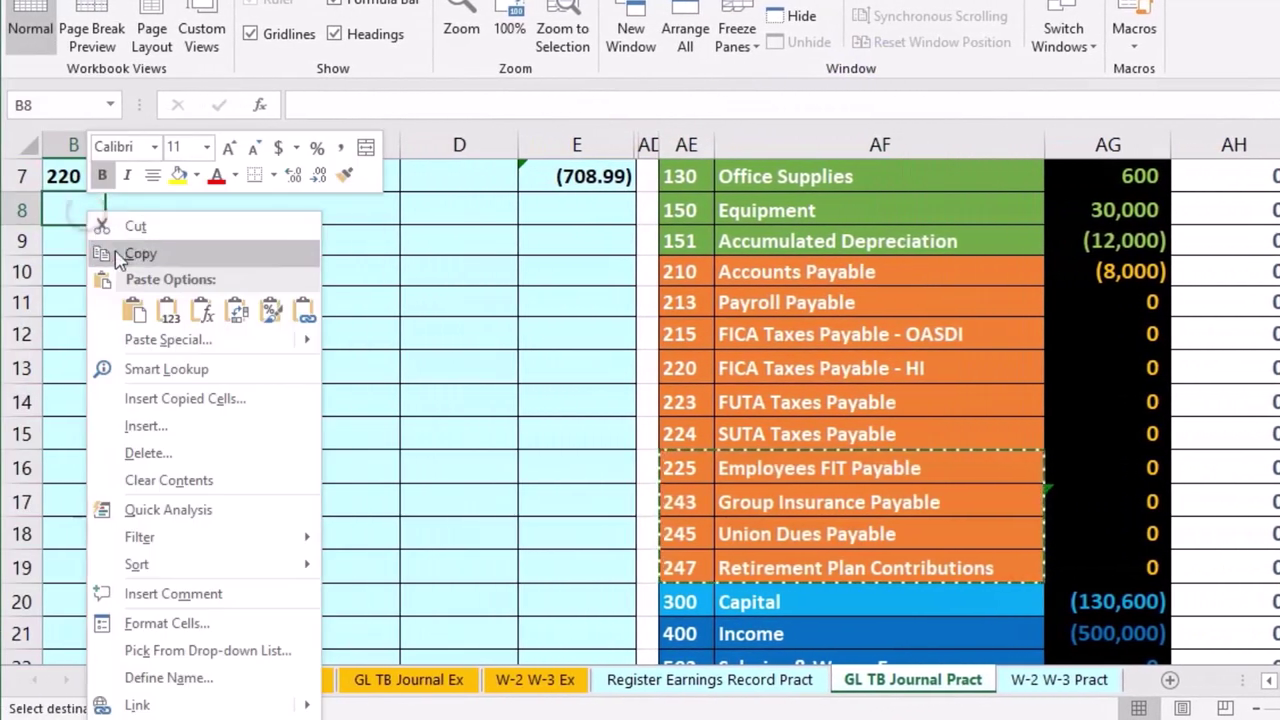
left_click(167, 308)
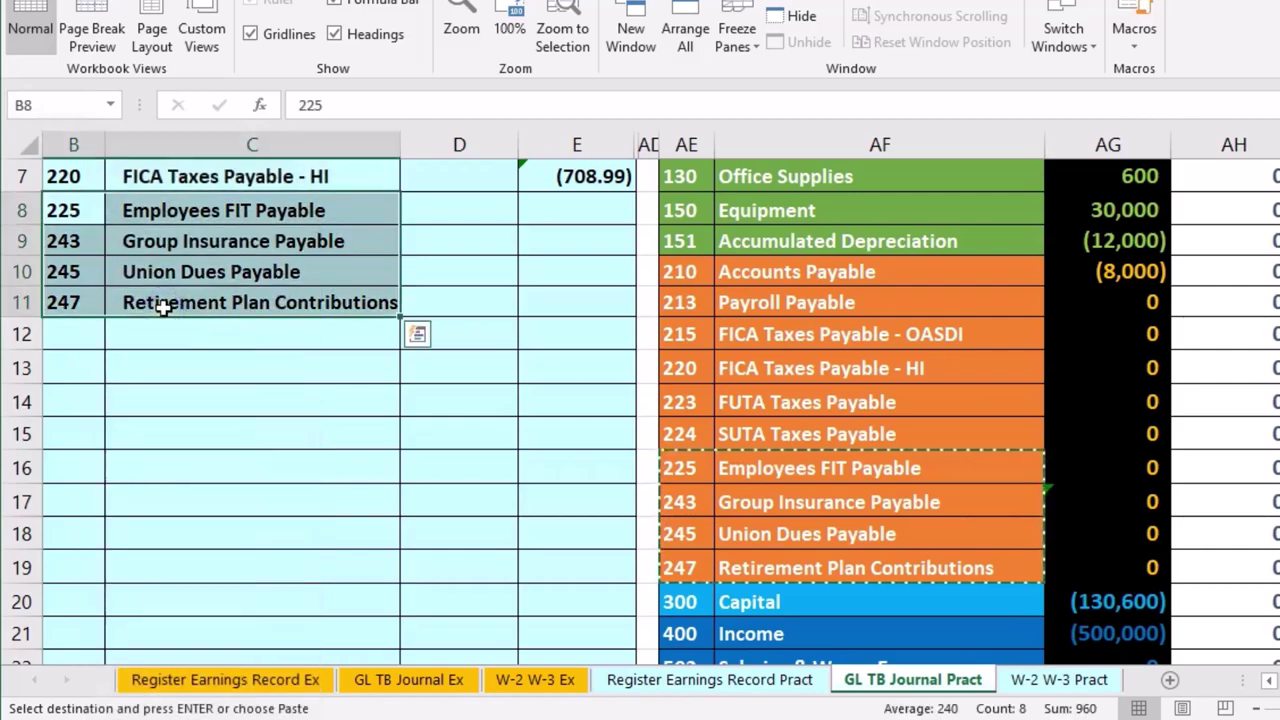
Credit Employees FIT Payable in E8 and Group Insurance Payable in E9 with the negatives of register totals P9 and Q9
left_click(558, 210)
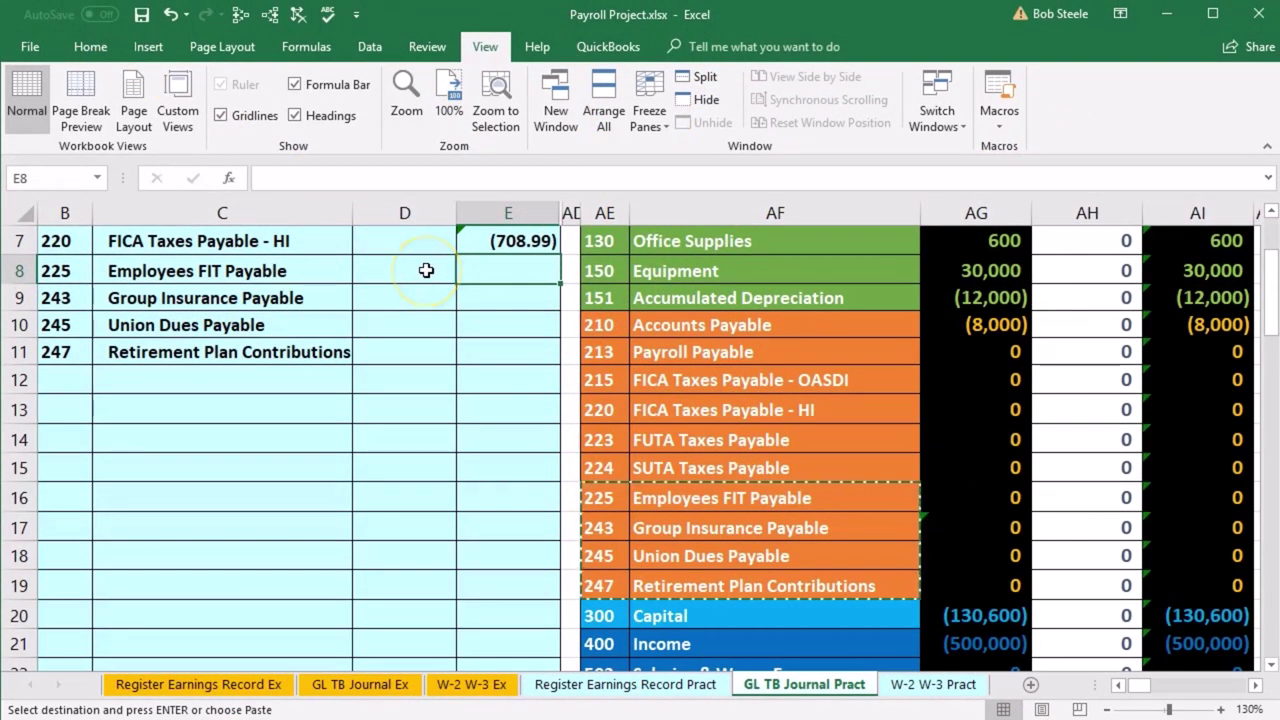
type("-")
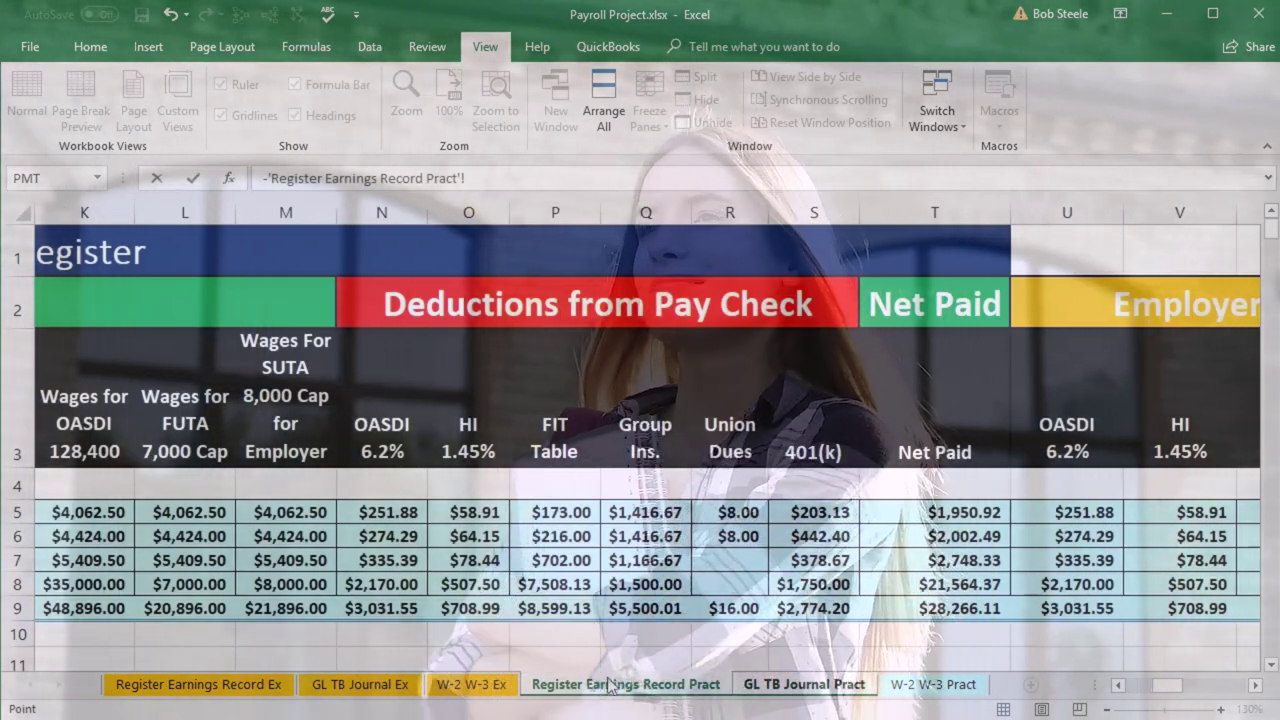
left_click(556, 609)
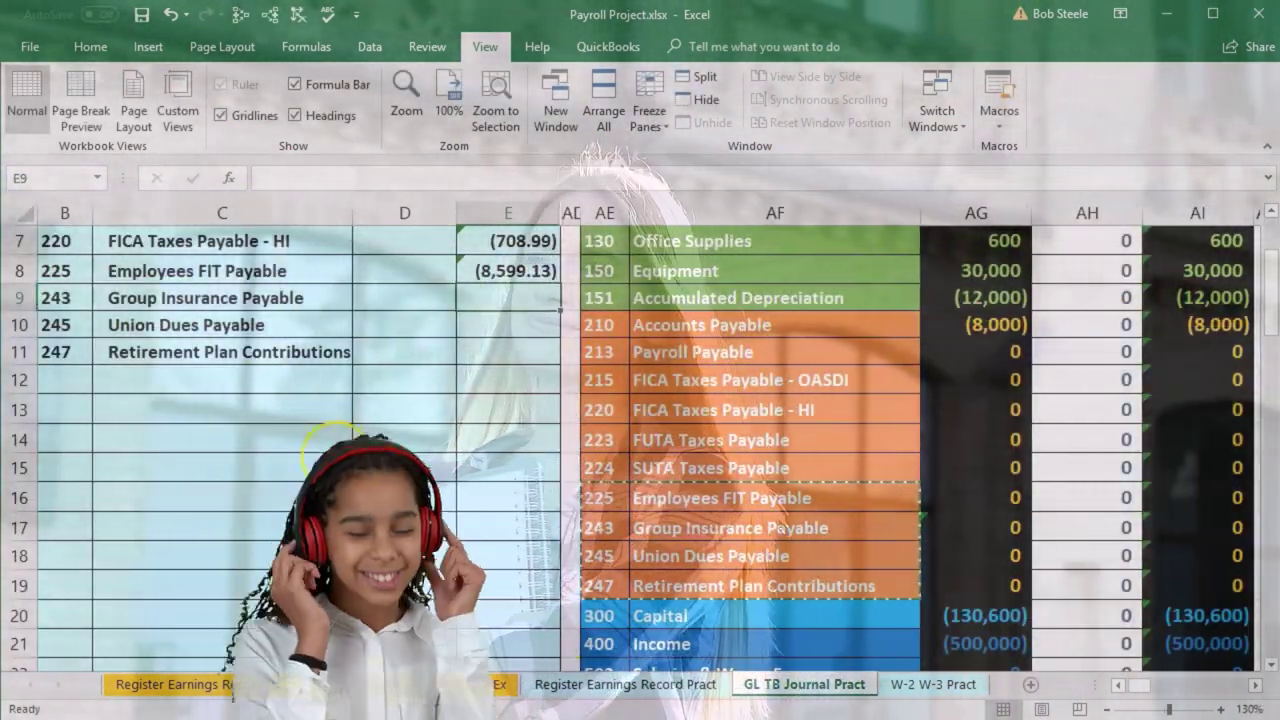
type("-")
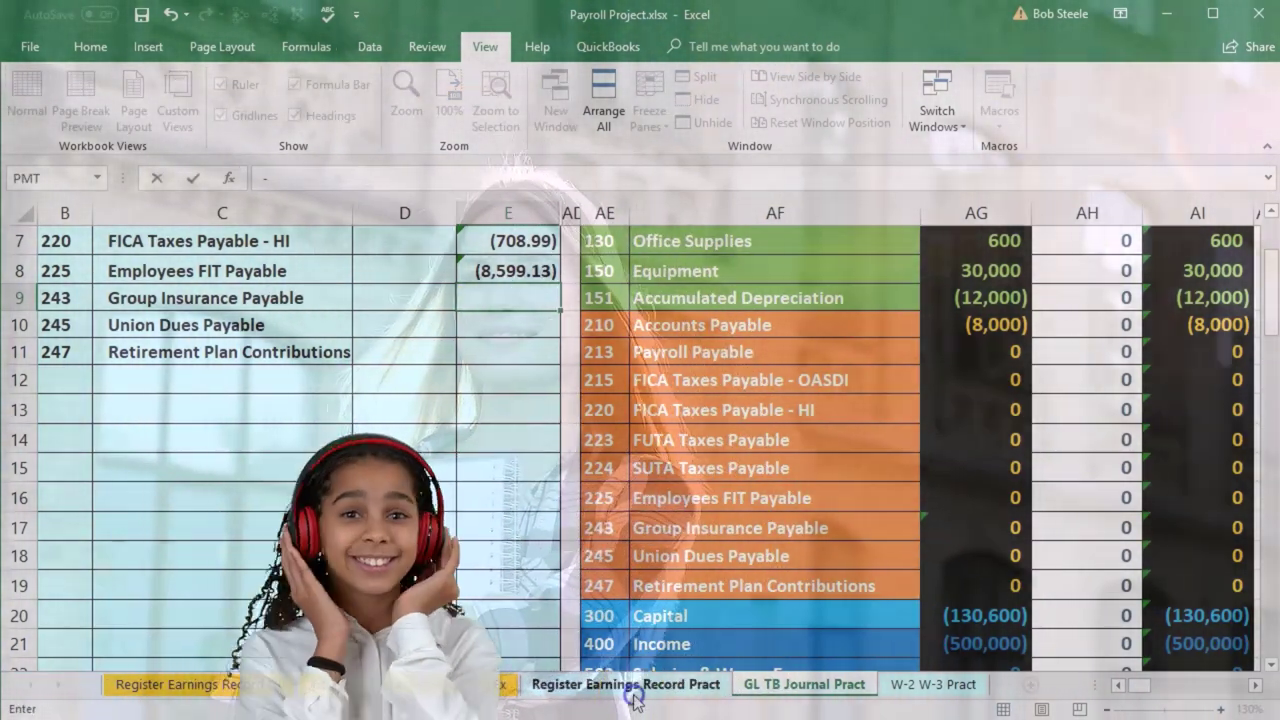
left_click(630, 688)
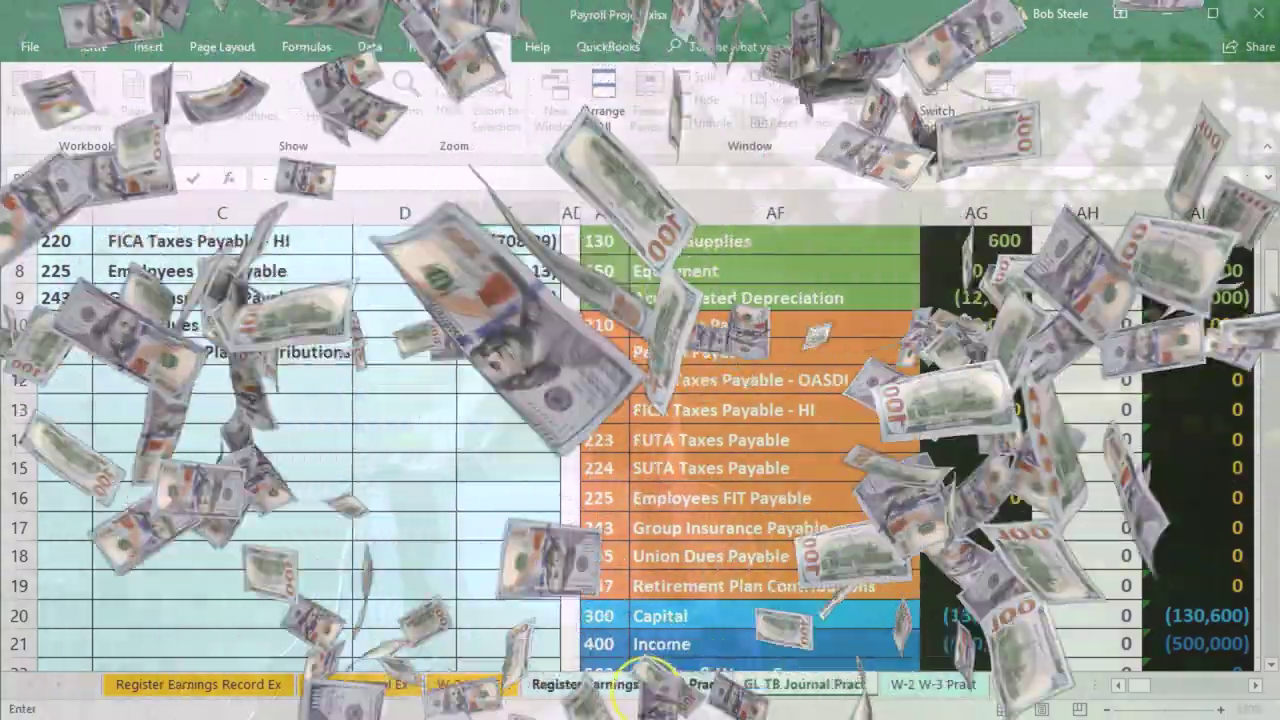
Credit Union Dues Payable in E10 and Retirement Plan Contributions in E11 with the negatives of register totals R9 and S9
left_click(605, 684)
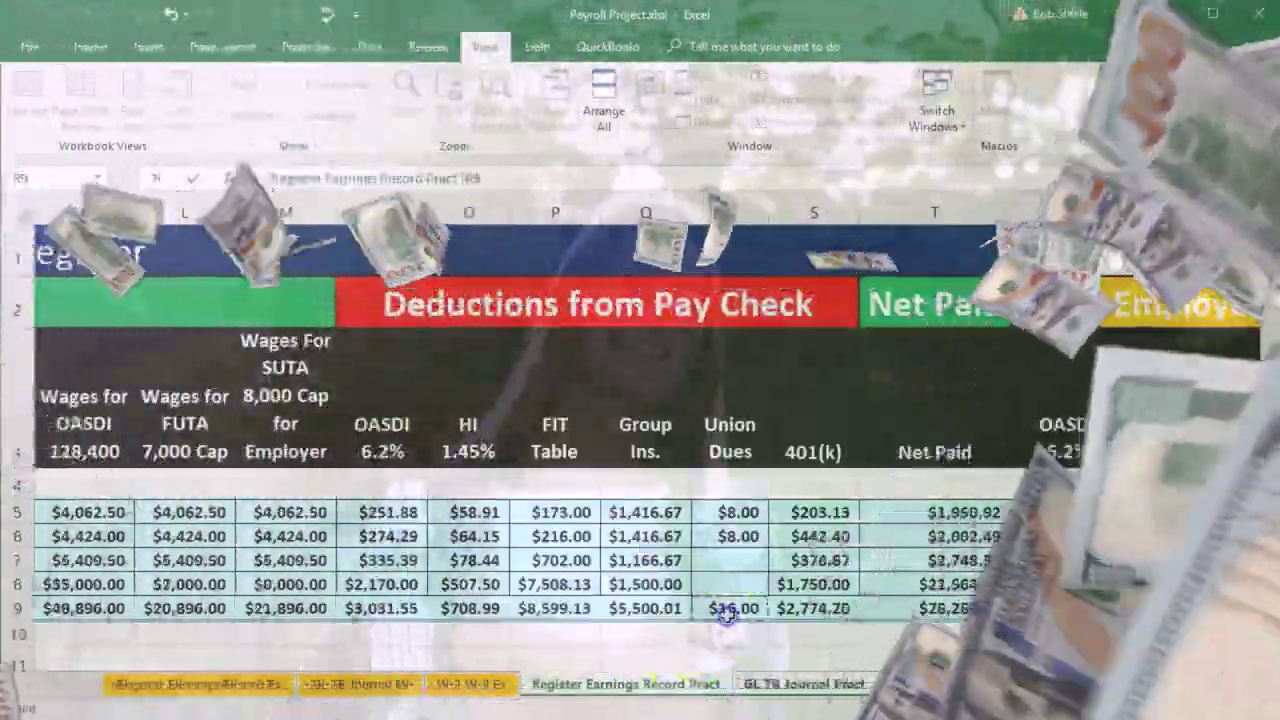
left_click(729, 608)
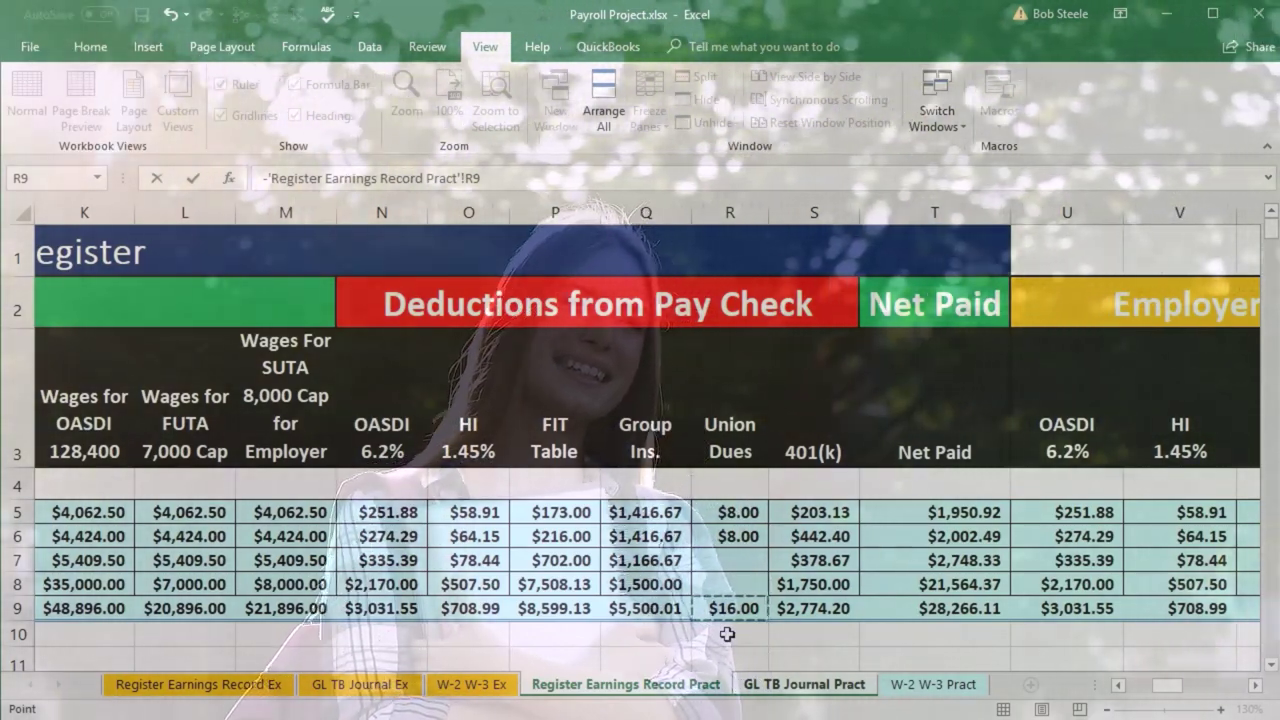
key("Return")
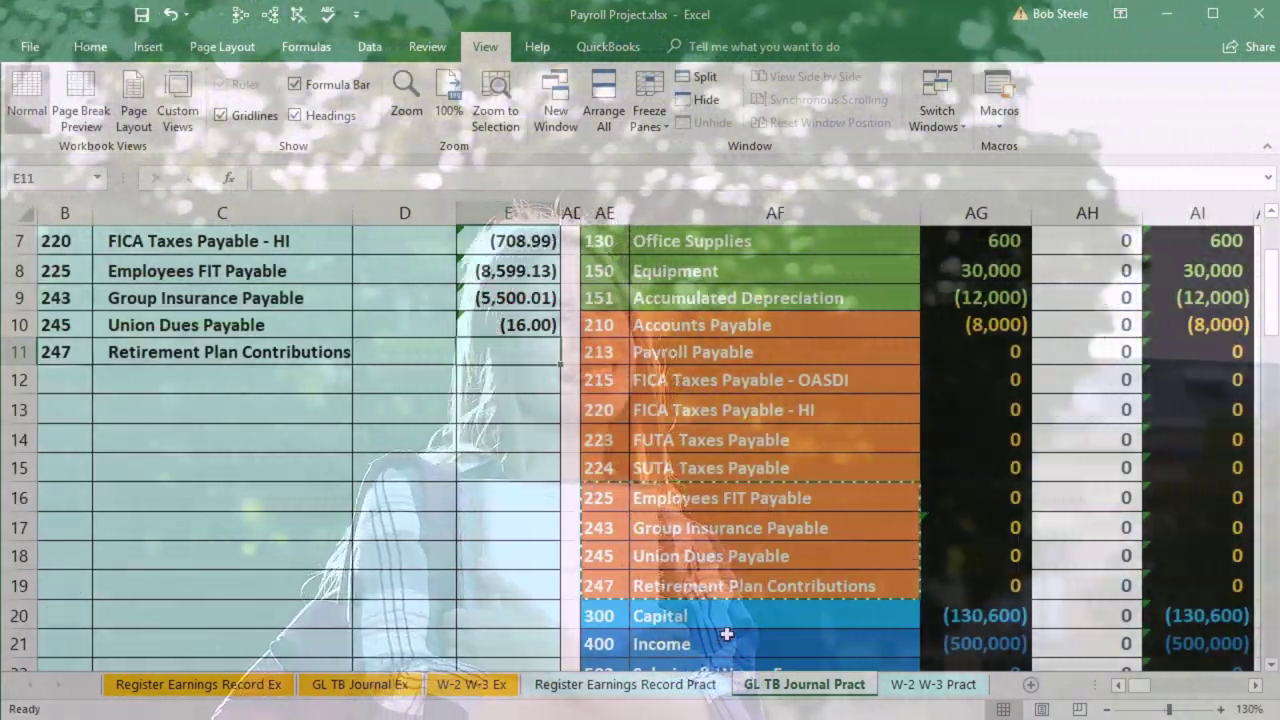
type("-")
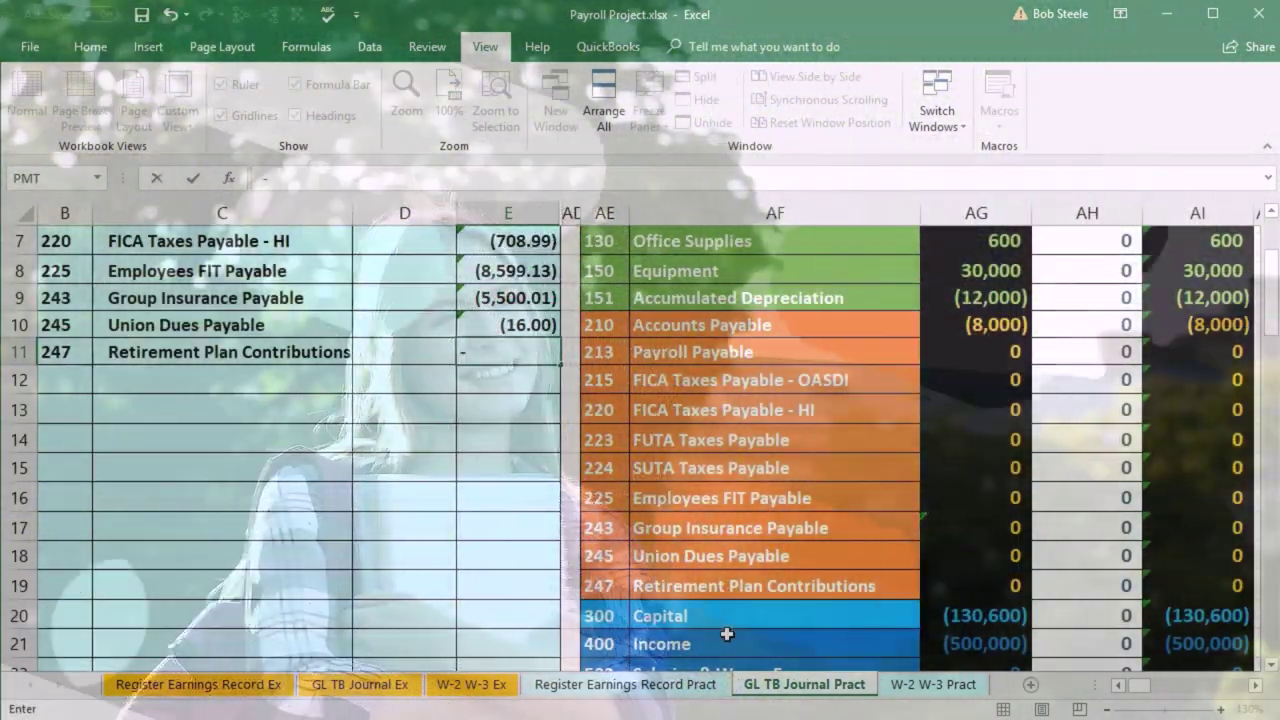
left_click(688, 684)
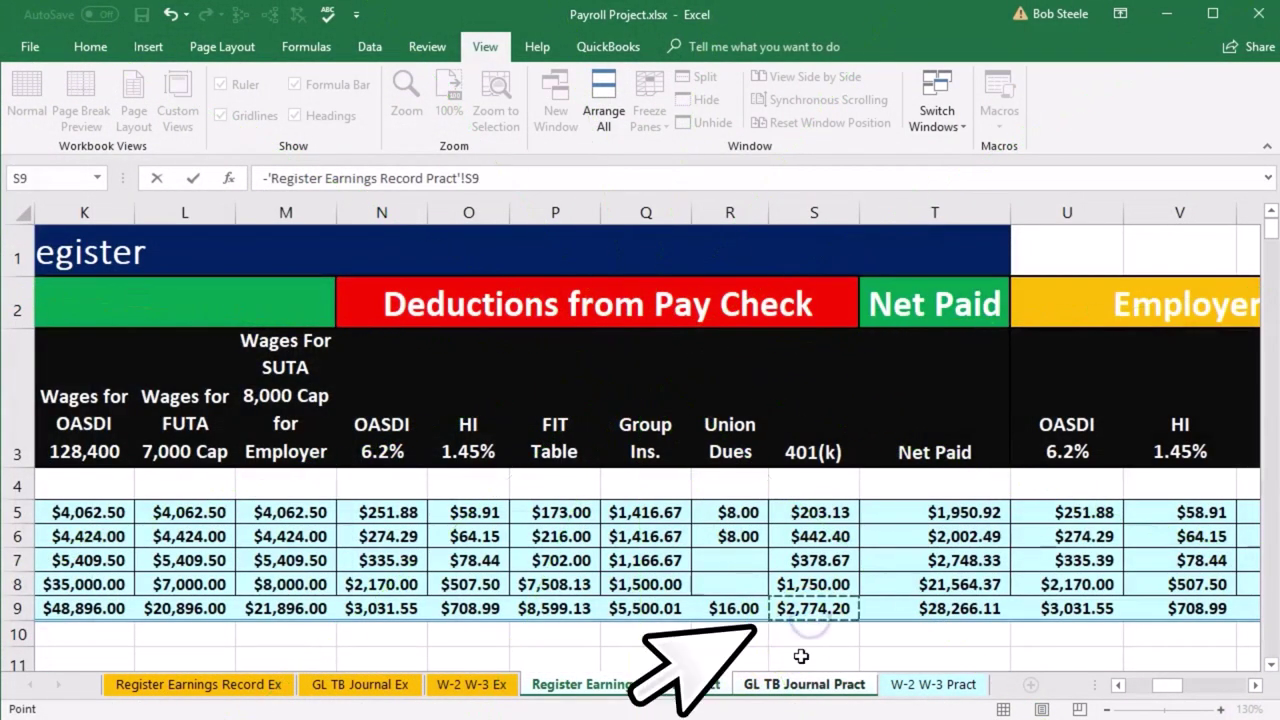
key("Return")
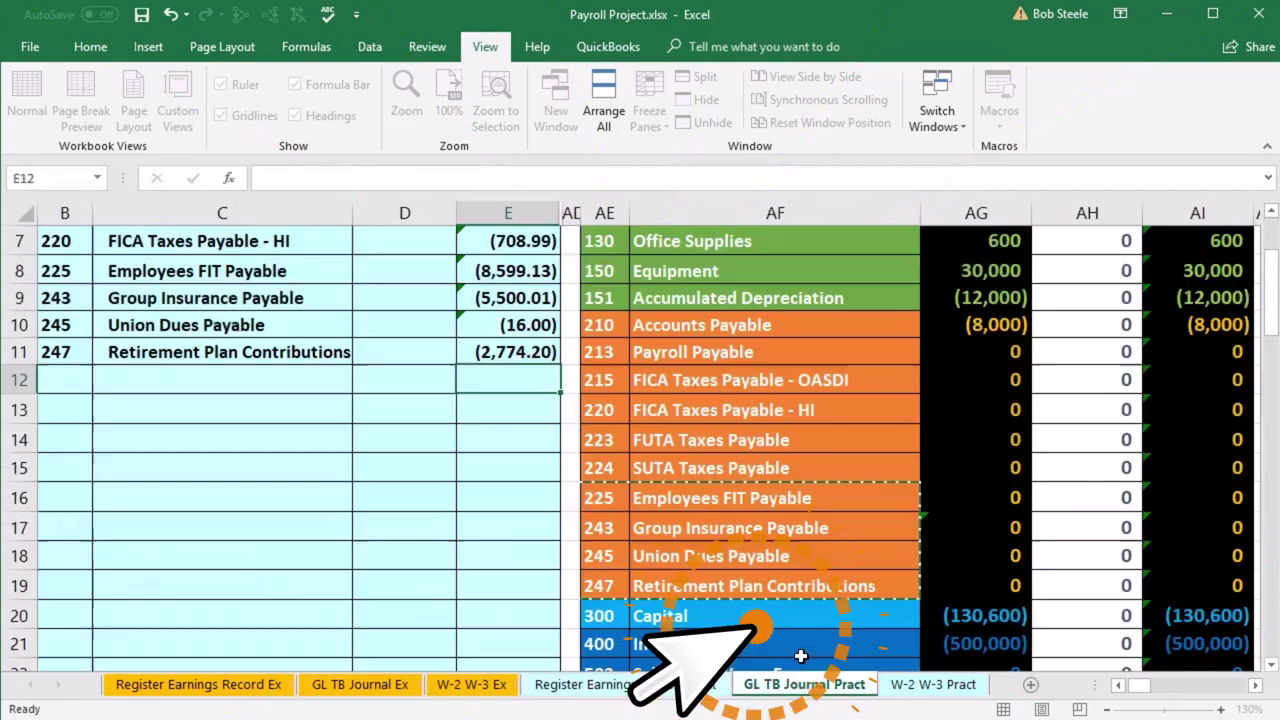
Compare the journal's salaries debit and deduction credits with the total earnings, deductions and net paid totals in row 9 of the payroll register
scroll(517, 583, "up", 1)
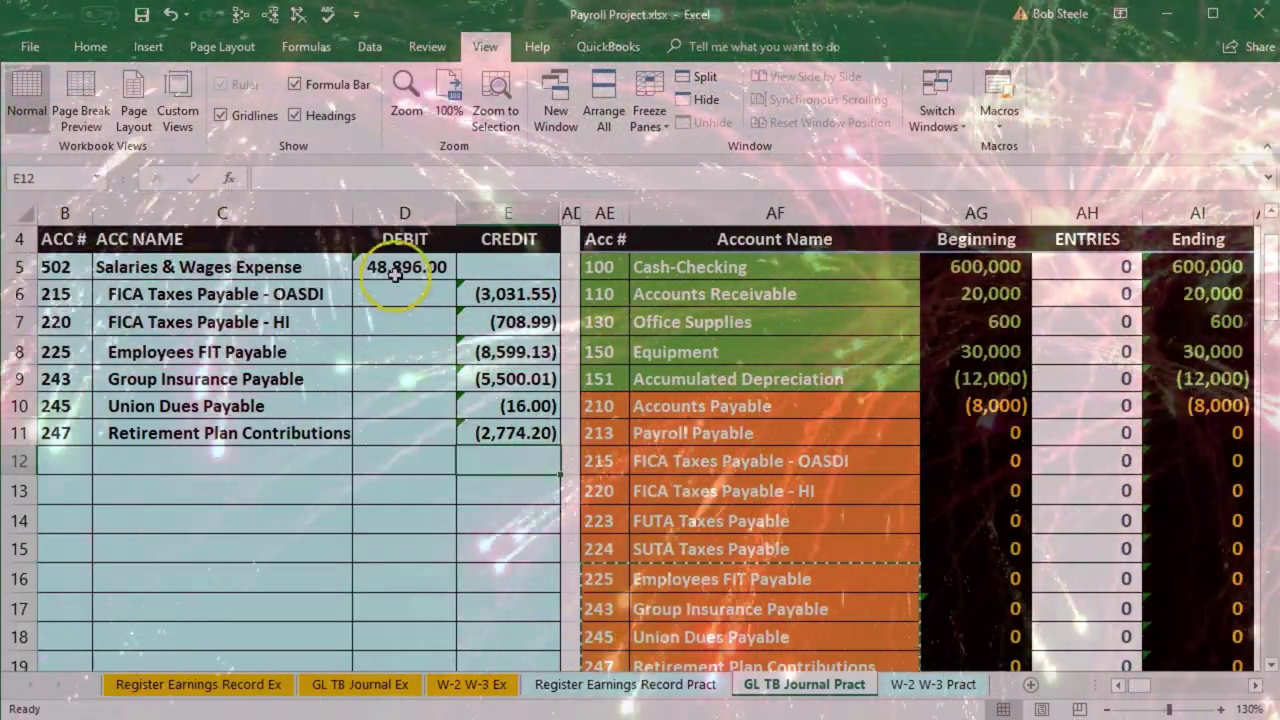
left_click_drag(395, 268, 398, 294)
left_click_drag(492, 294, 515, 433)
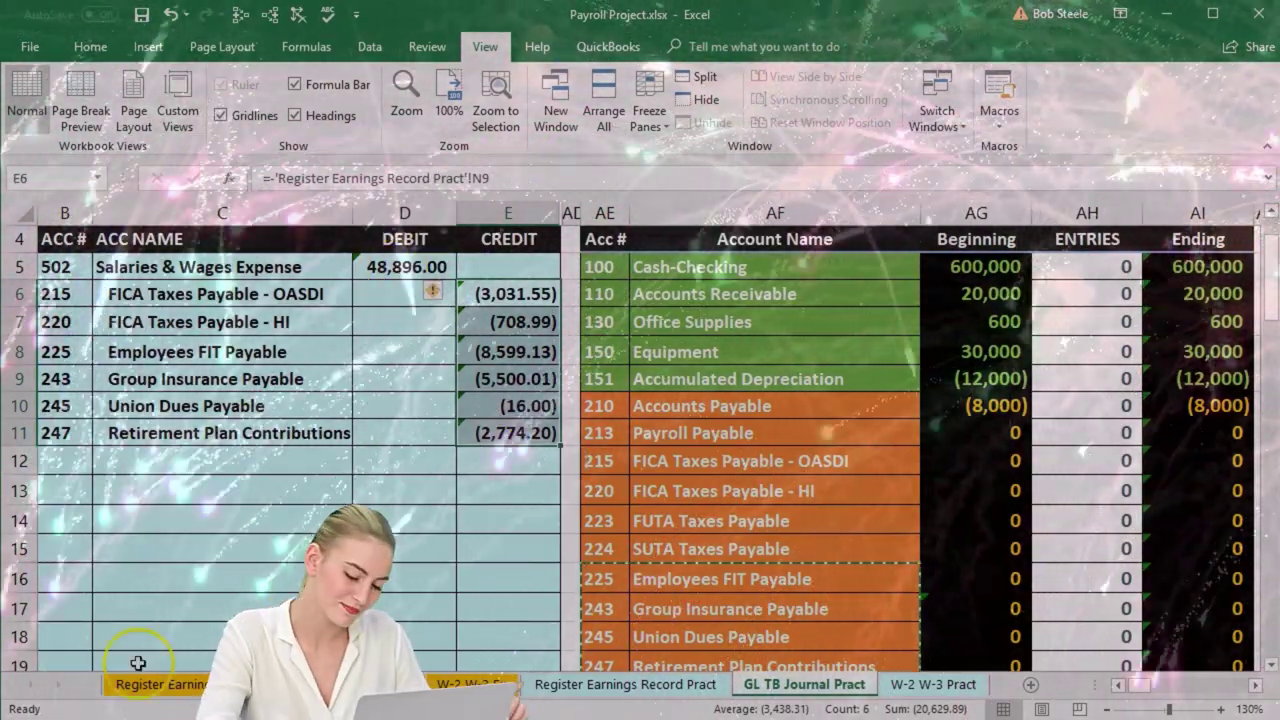
scroll(500, 450, "up", 1)
left_click(500, 560)
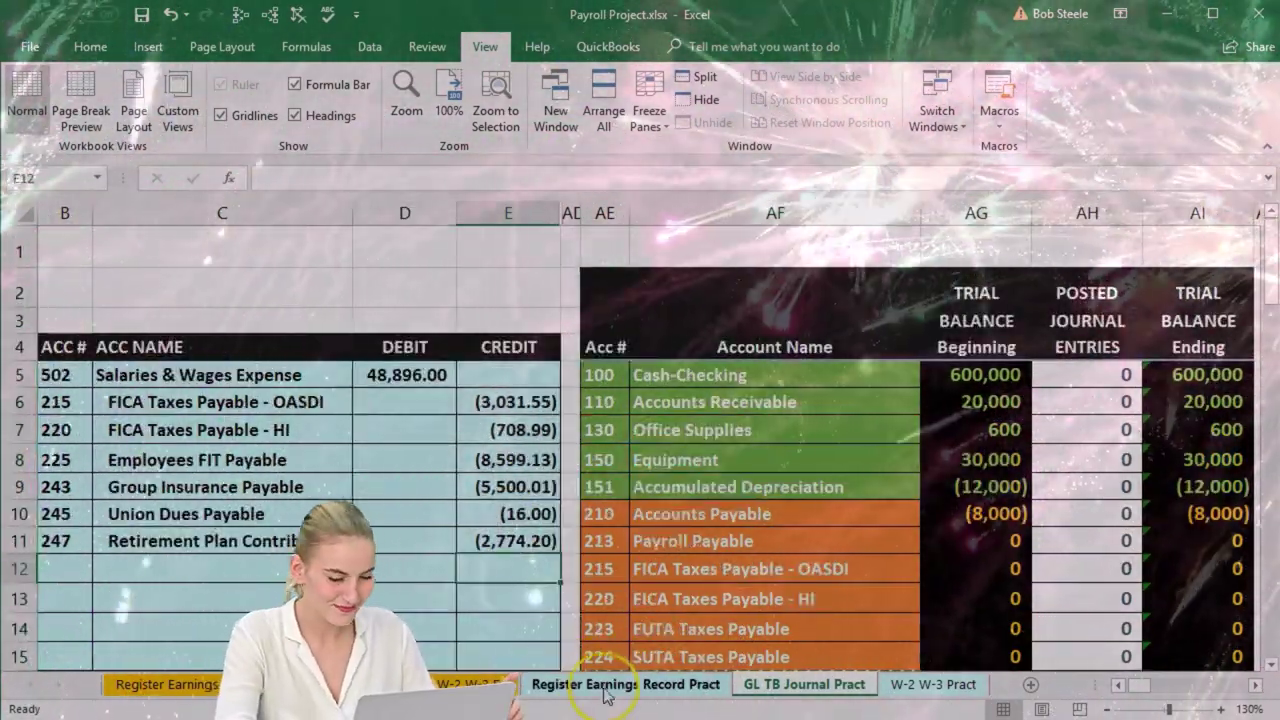
left_click(607, 690)
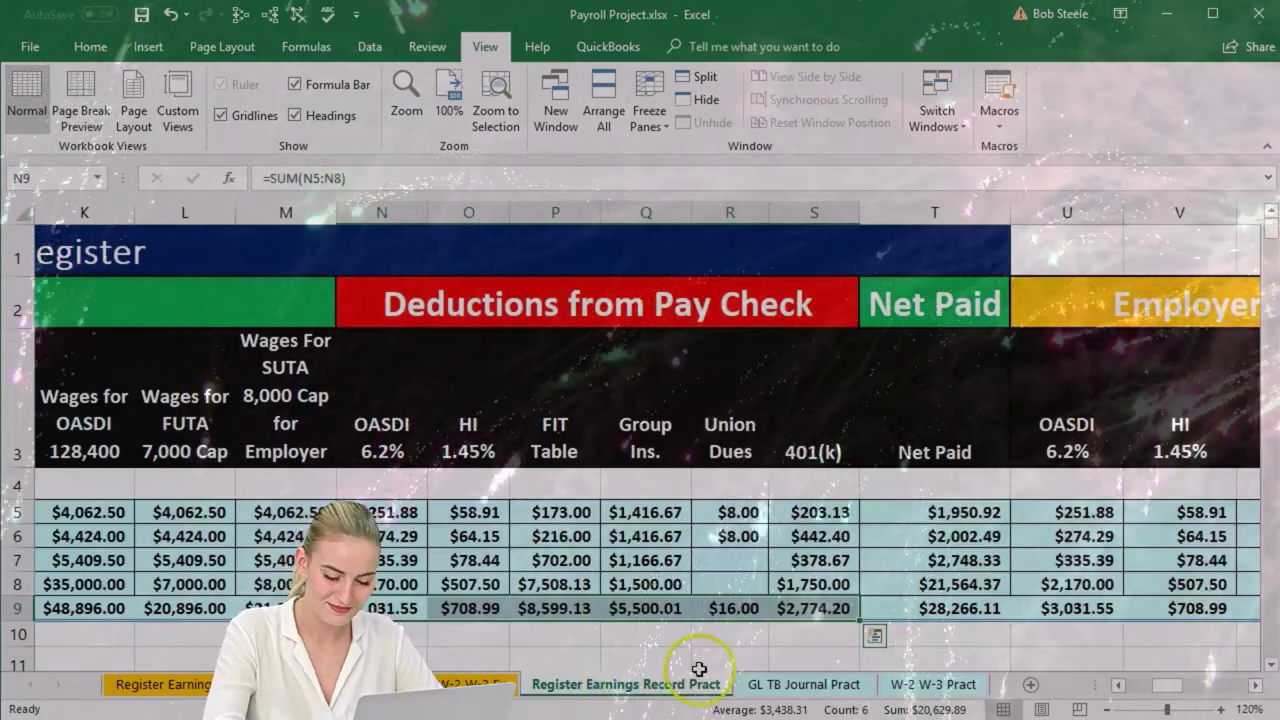
left_click(420, 662)
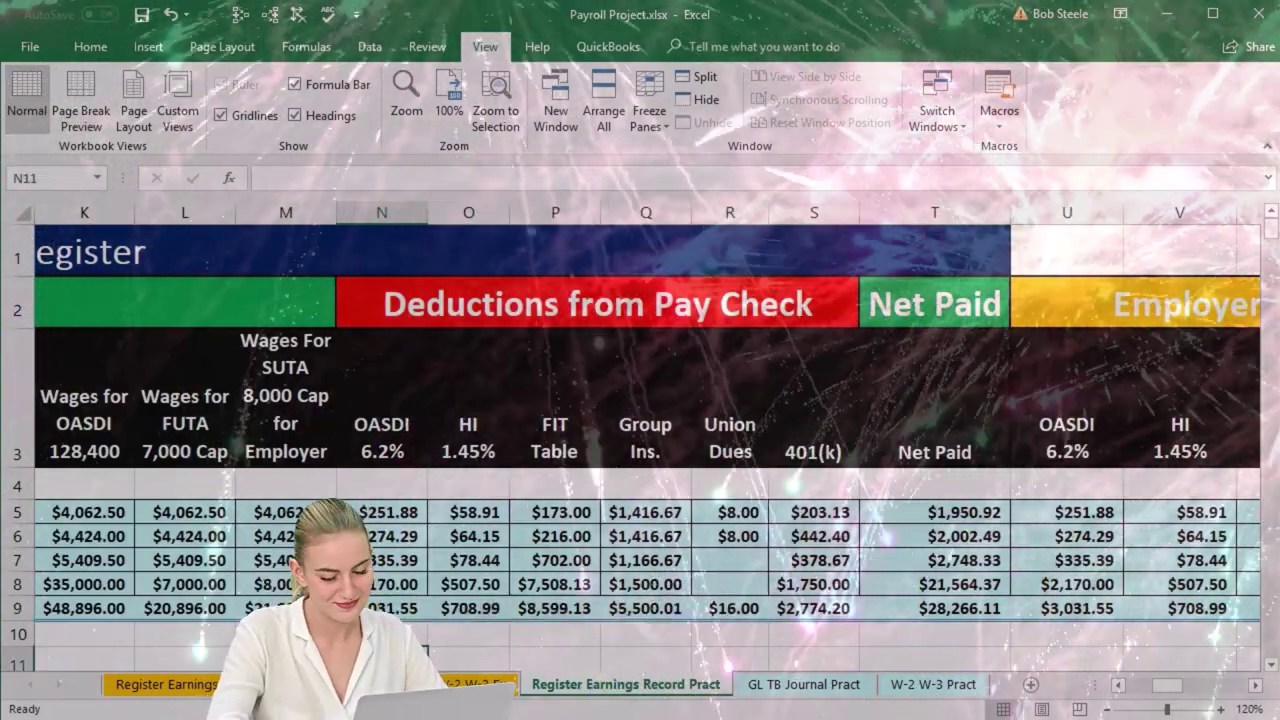
scroll(640, 440, "down", 1)
key("Left")
key("Left")
key("Left")
key("Left")
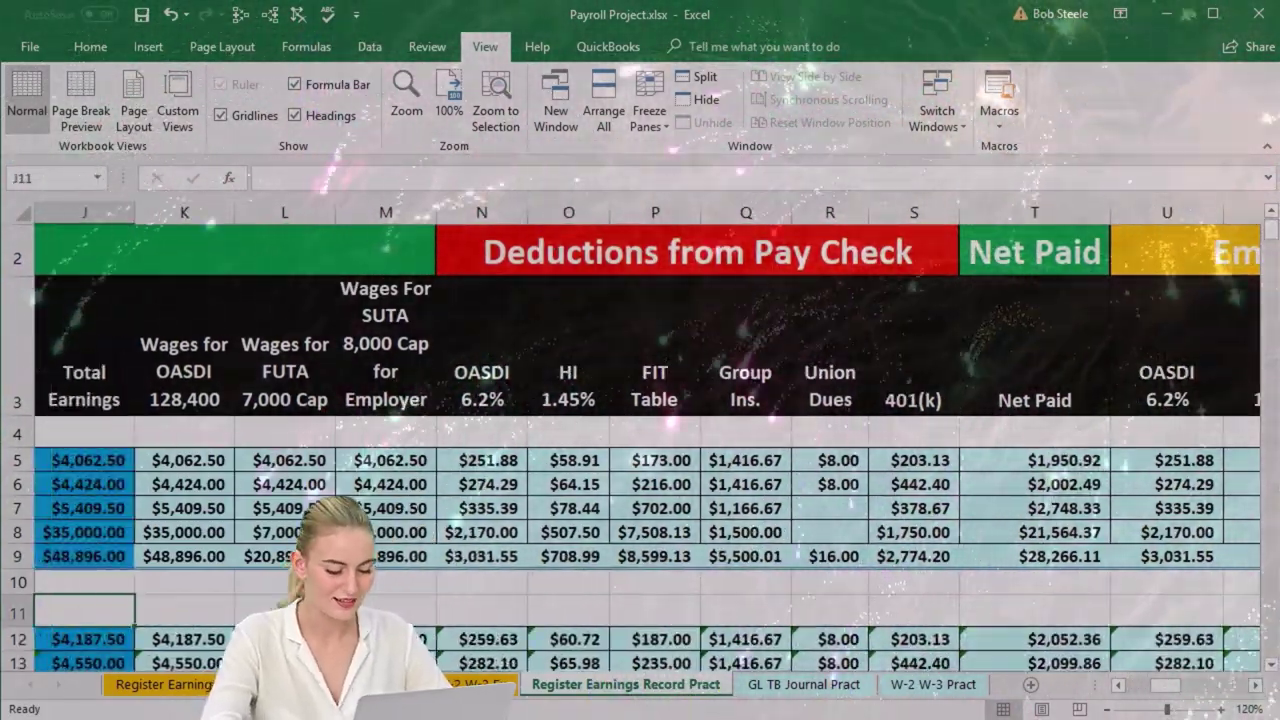
left_click(114, 556)
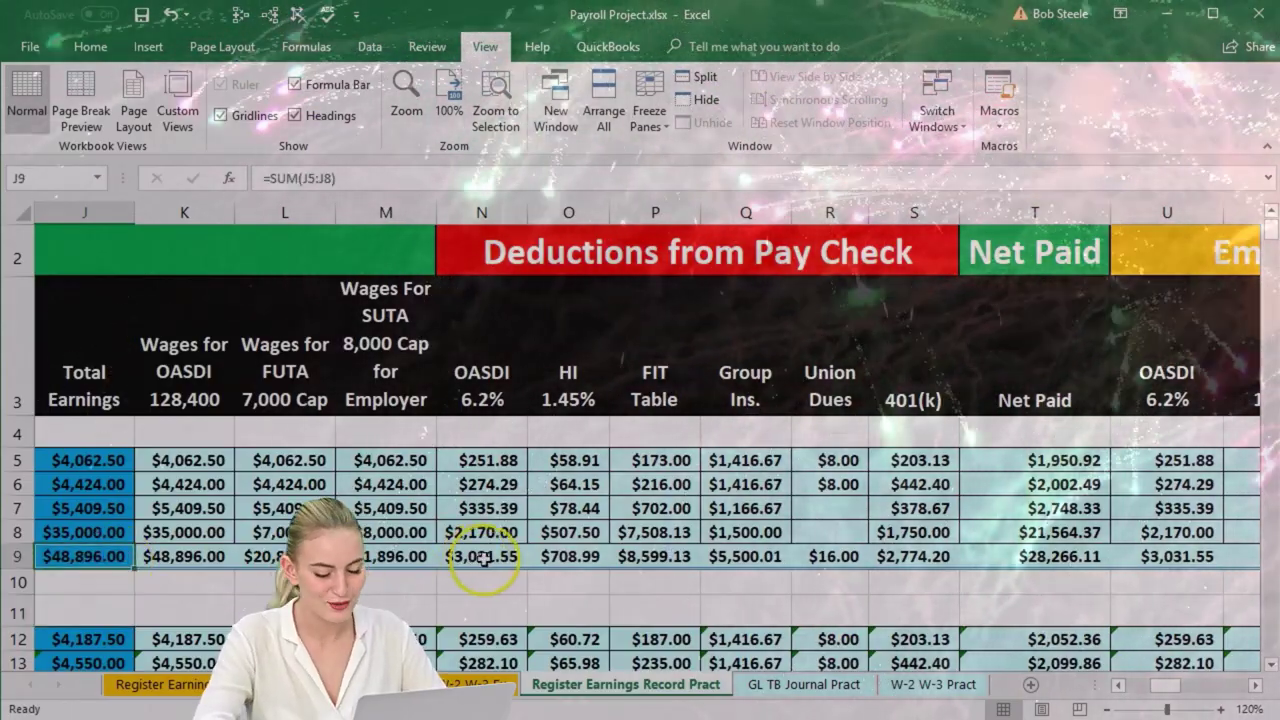
left_click_drag(484, 565, 955, 565)
left_click(1030, 565)
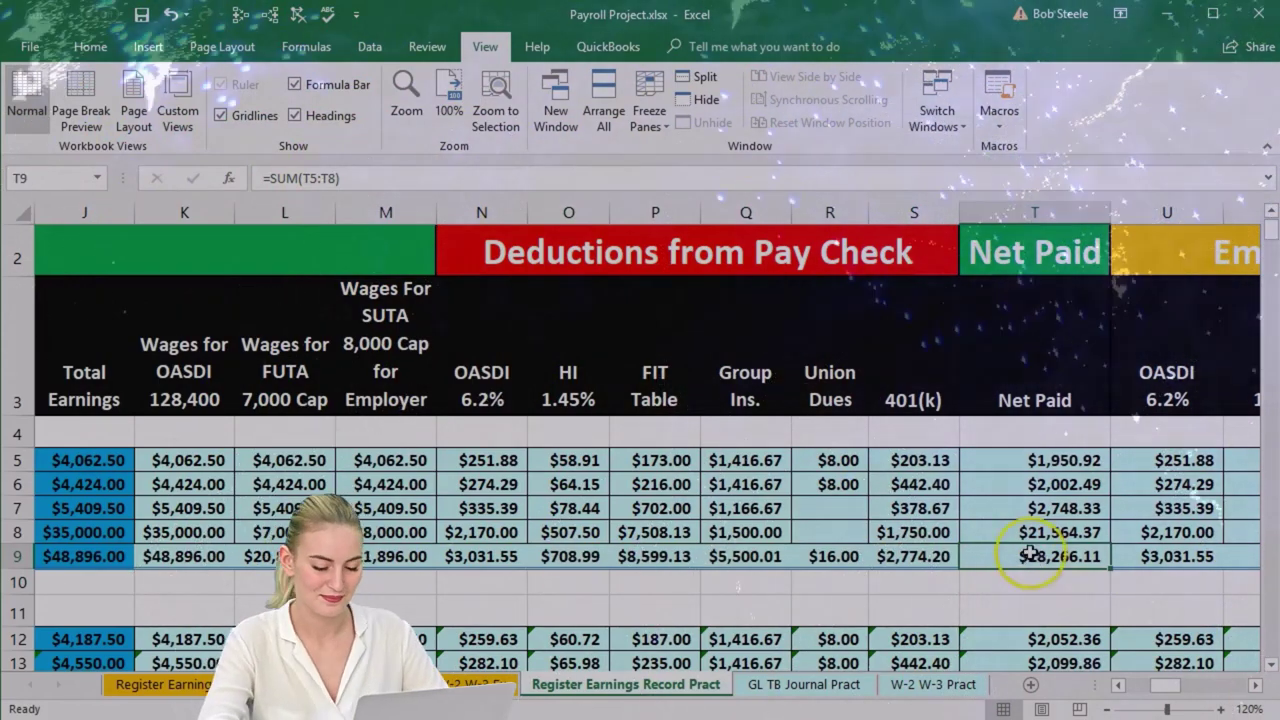
scroll(1026, 549, "up", 1)
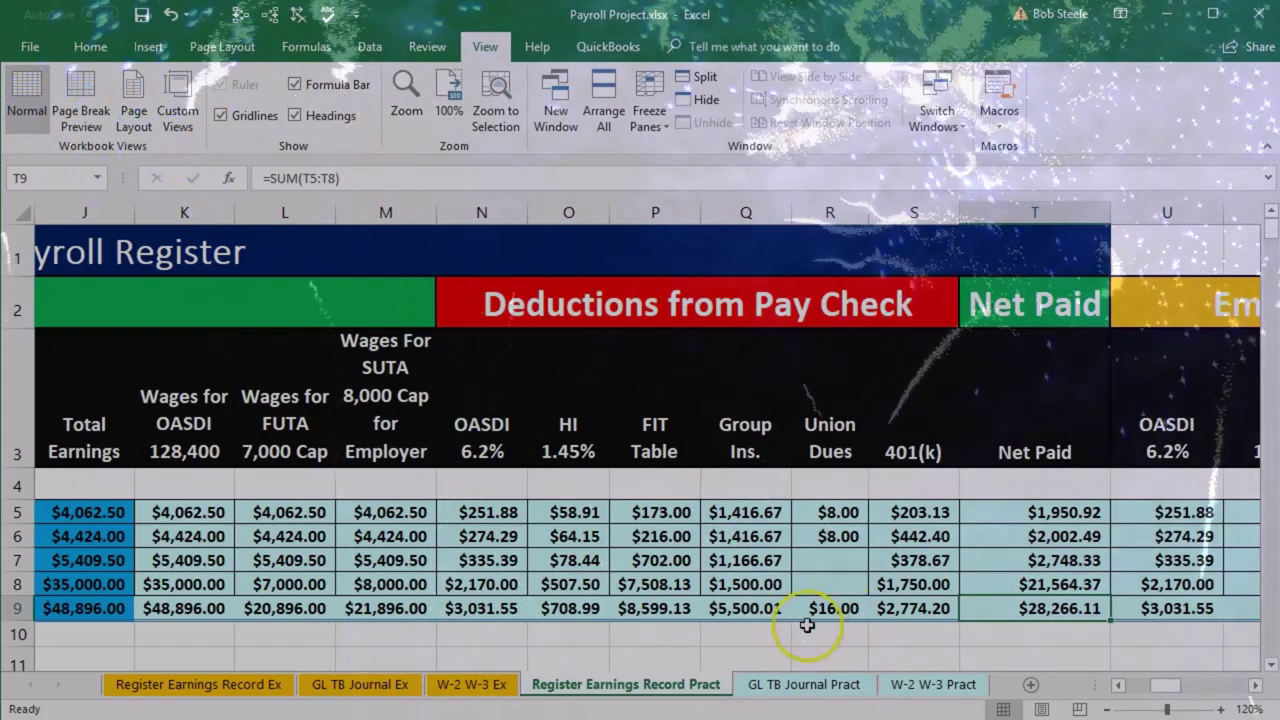
Copy account 100 Cash-Checking from the trial balance on GL TB Journal Pract and paste it as values into B12:C12
left_click(770, 684)
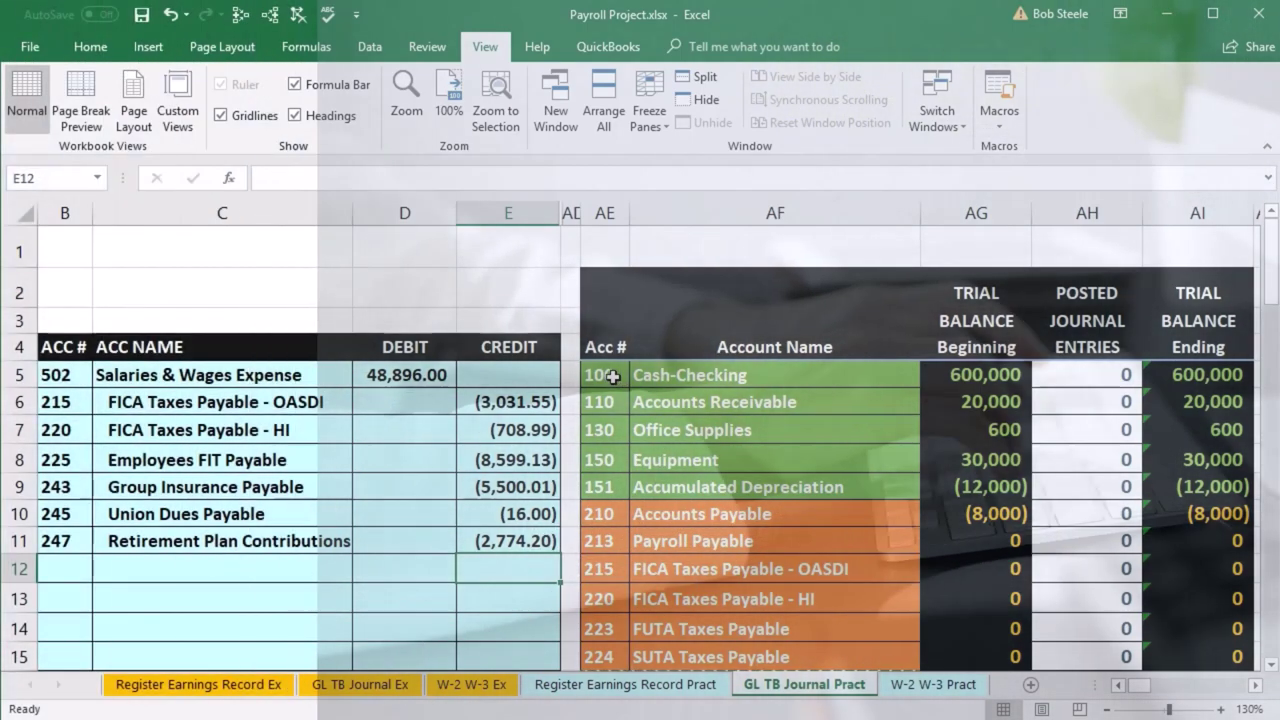
left_click_drag(624, 377, 642, 376)
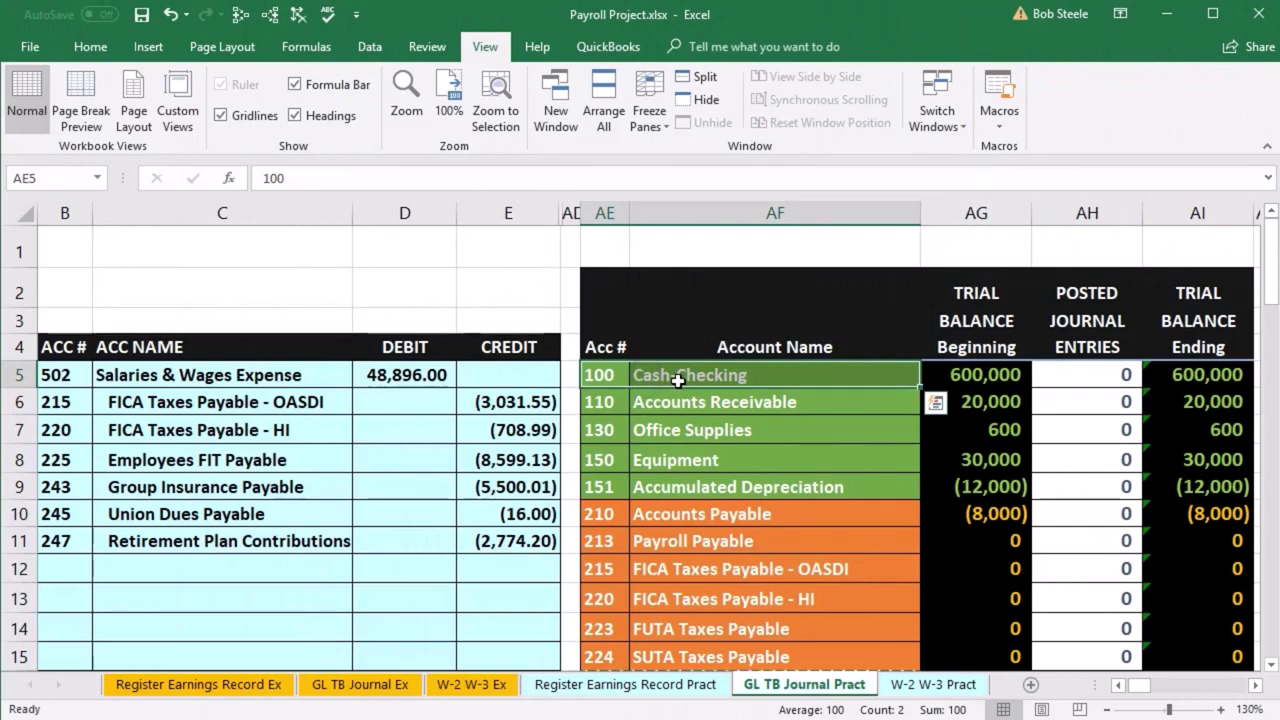
right_click(677, 381)
left_click(708, 417)
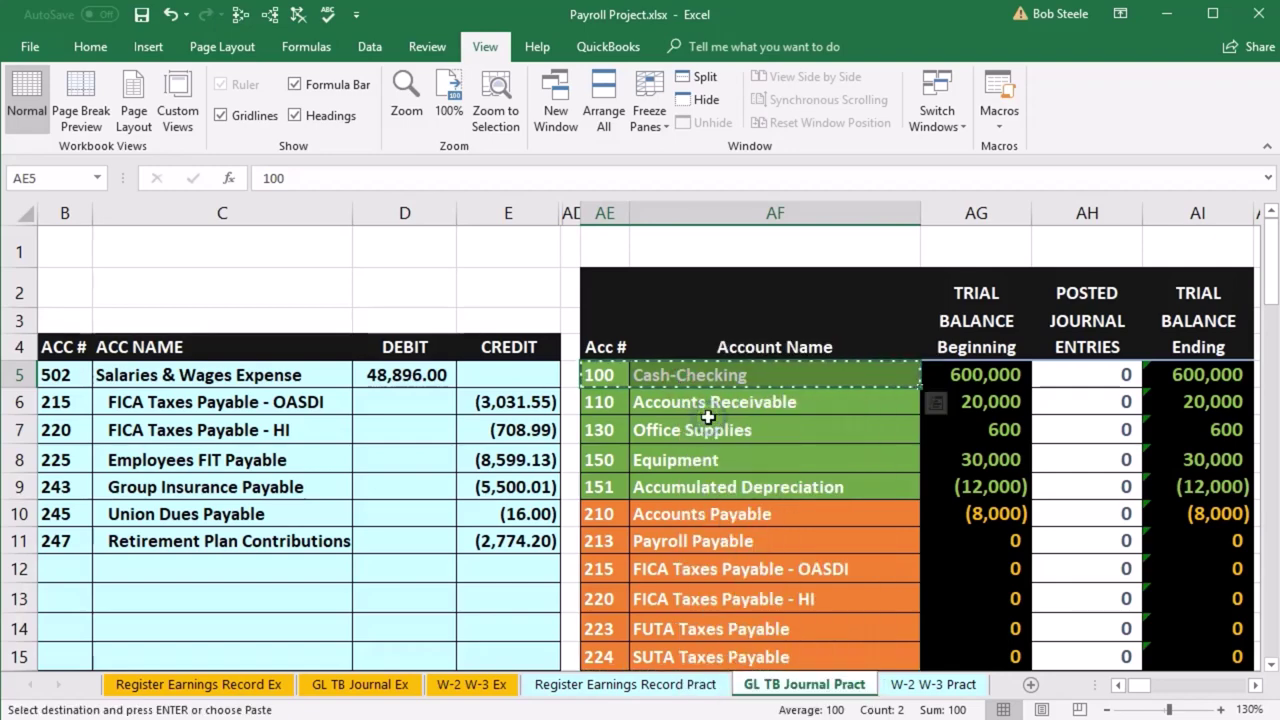
left_click(65, 571)
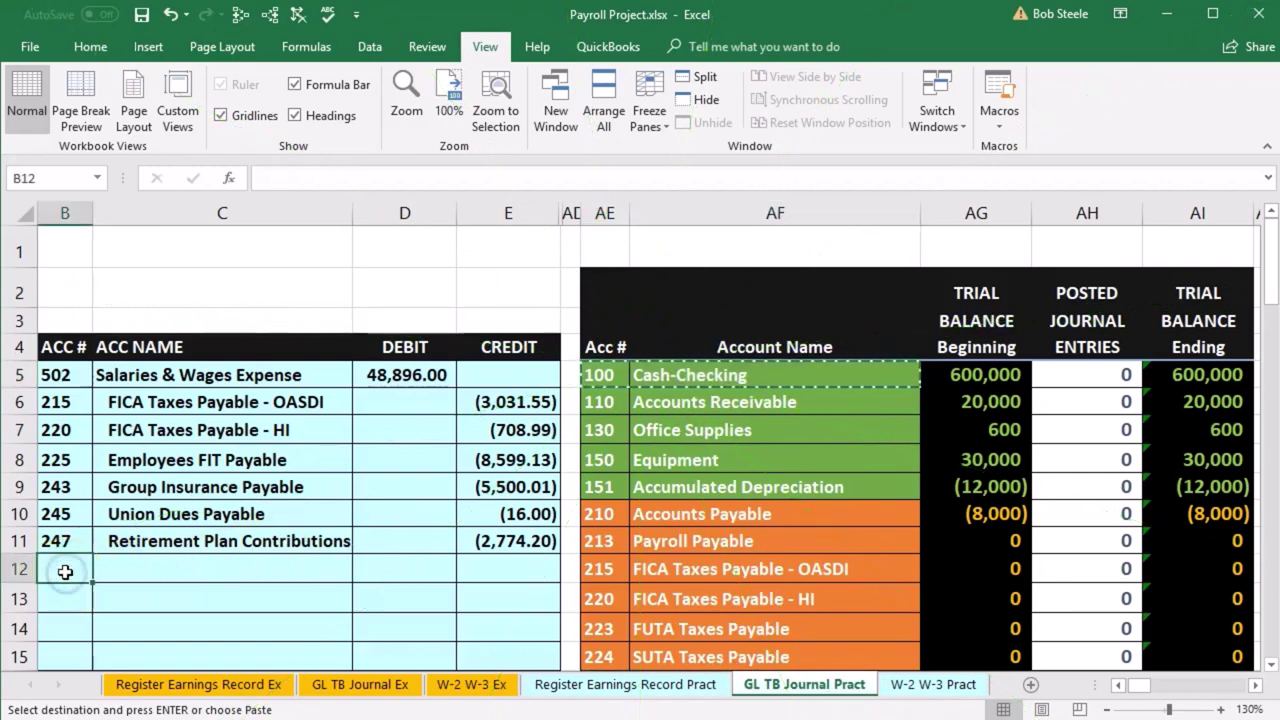
right_click(65, 571)
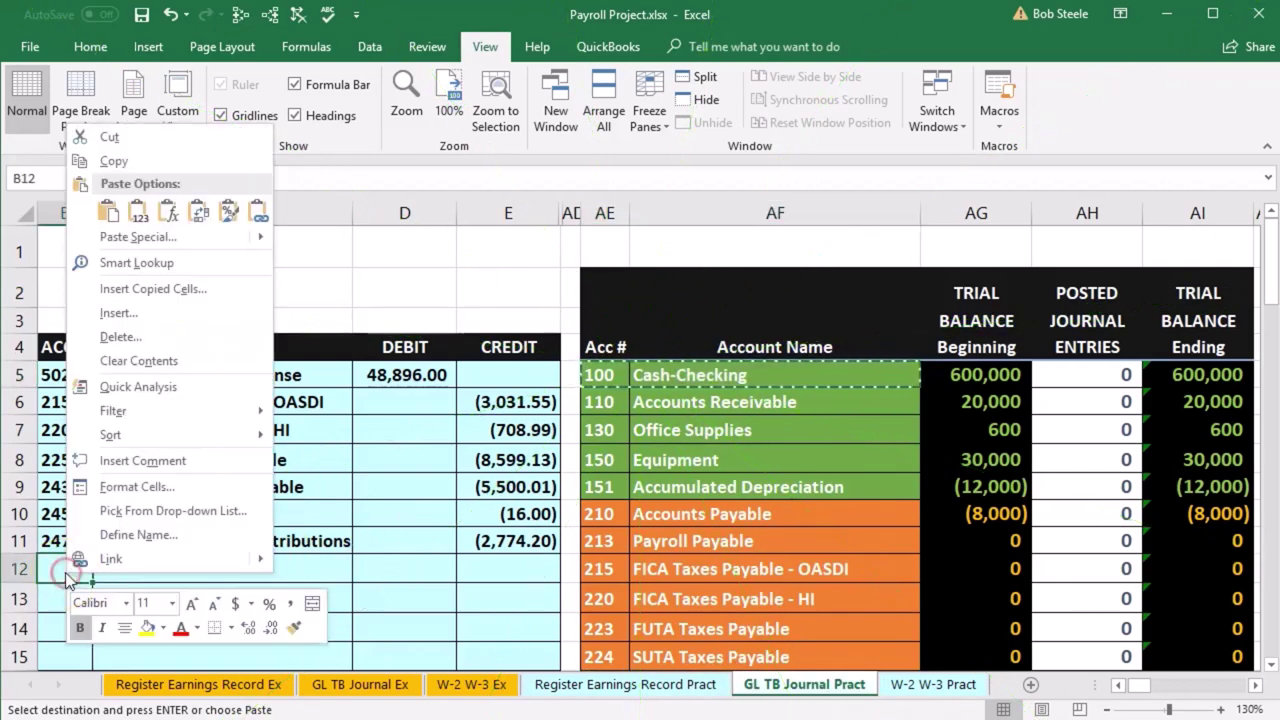
left_click(133, 220)
Check the sum of the deduction credits in E6:E11 for working out the Cash-Checking credit
left_click(508, 569)
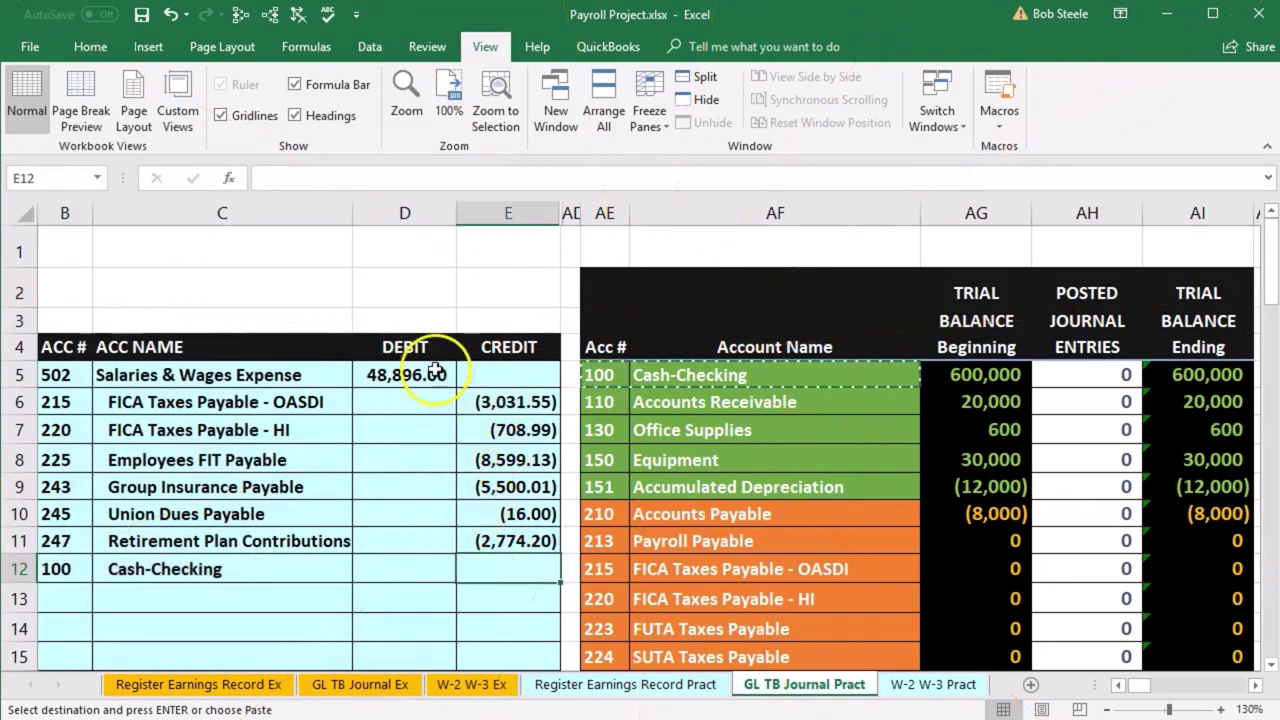
left_click_drag(491, 401, 497, 494)
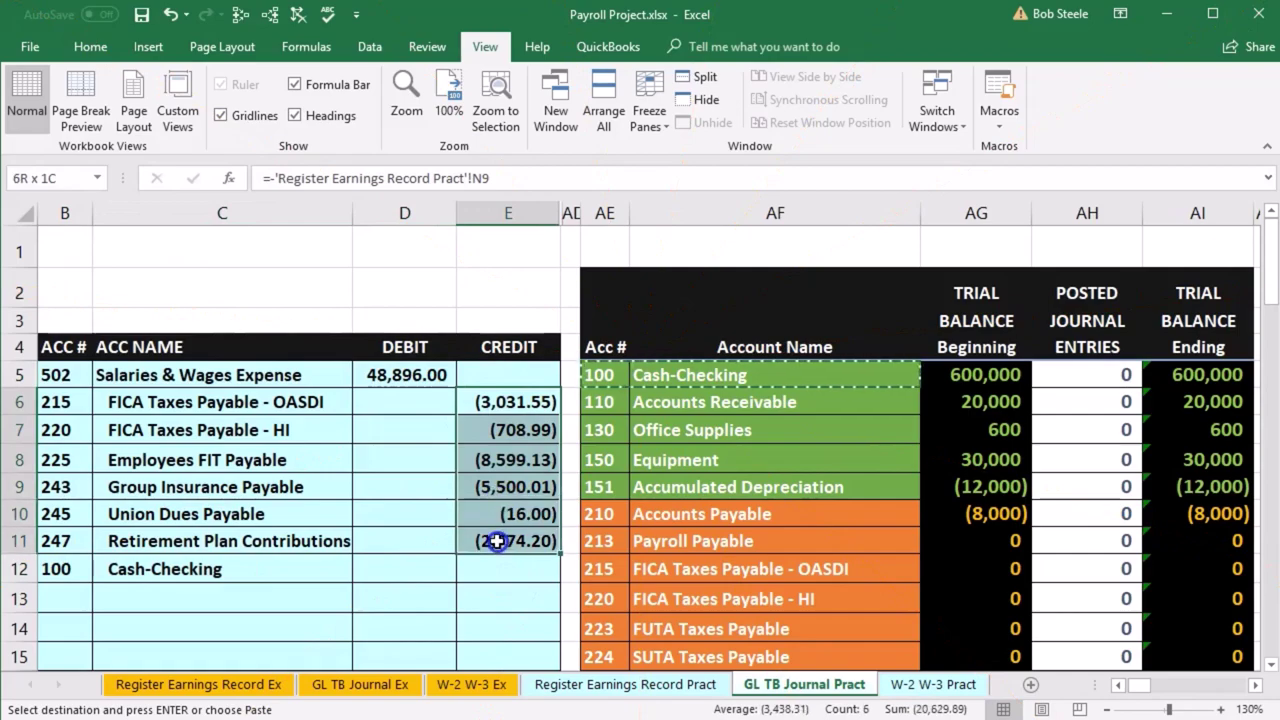
left_click_drag(497, 541, 497, 541)
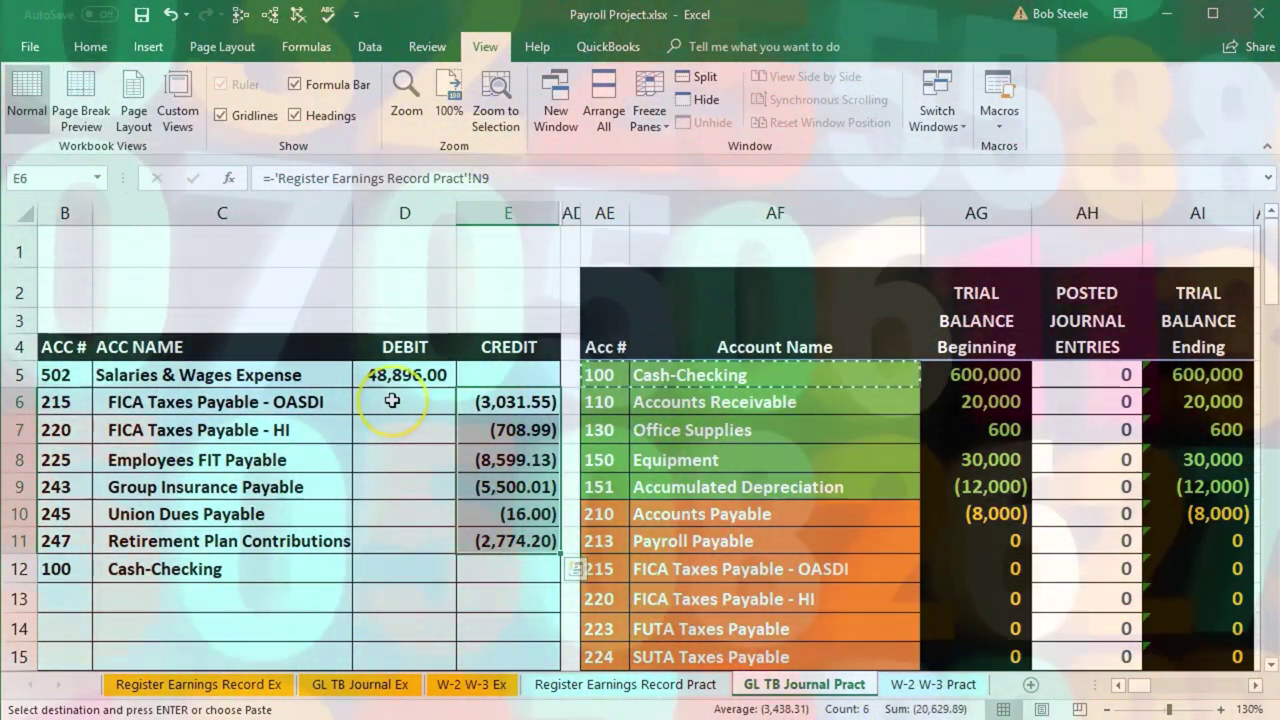
Credit Cash-Checking in E12 with the negative sum of D5:E11 and check it against the payroll register's net paid total
left_click(520, 568)
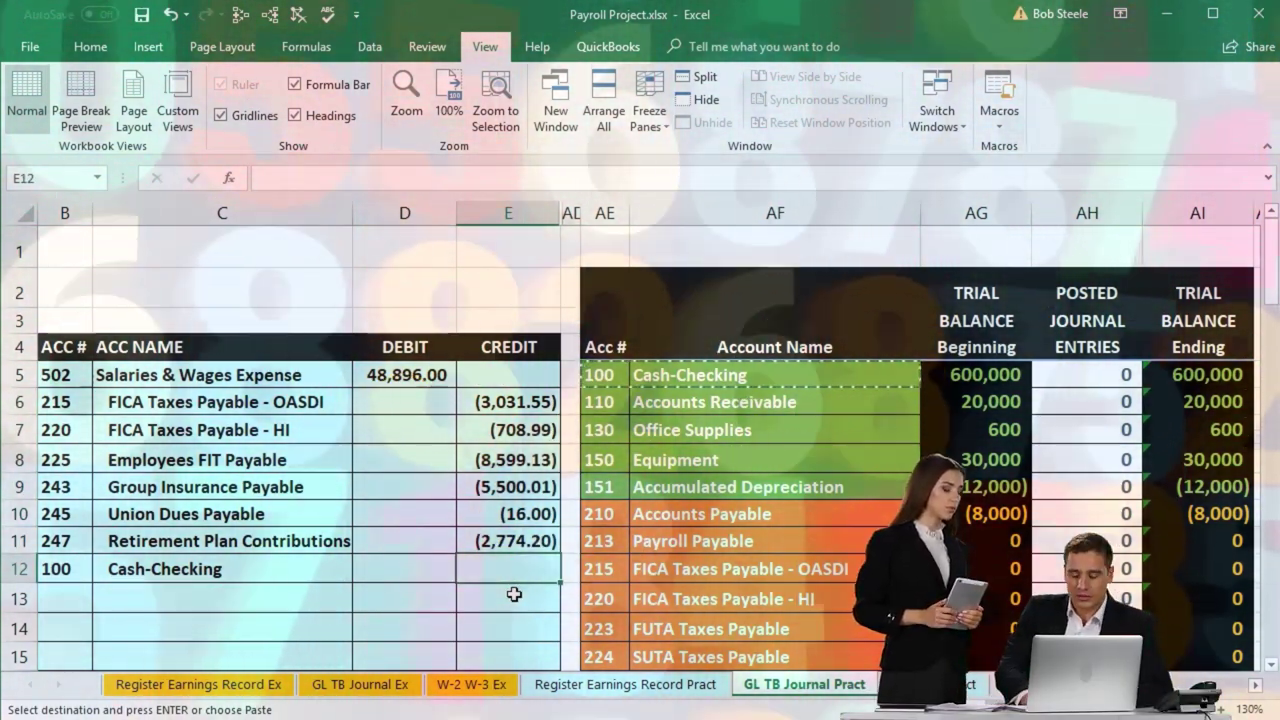
type("-s")
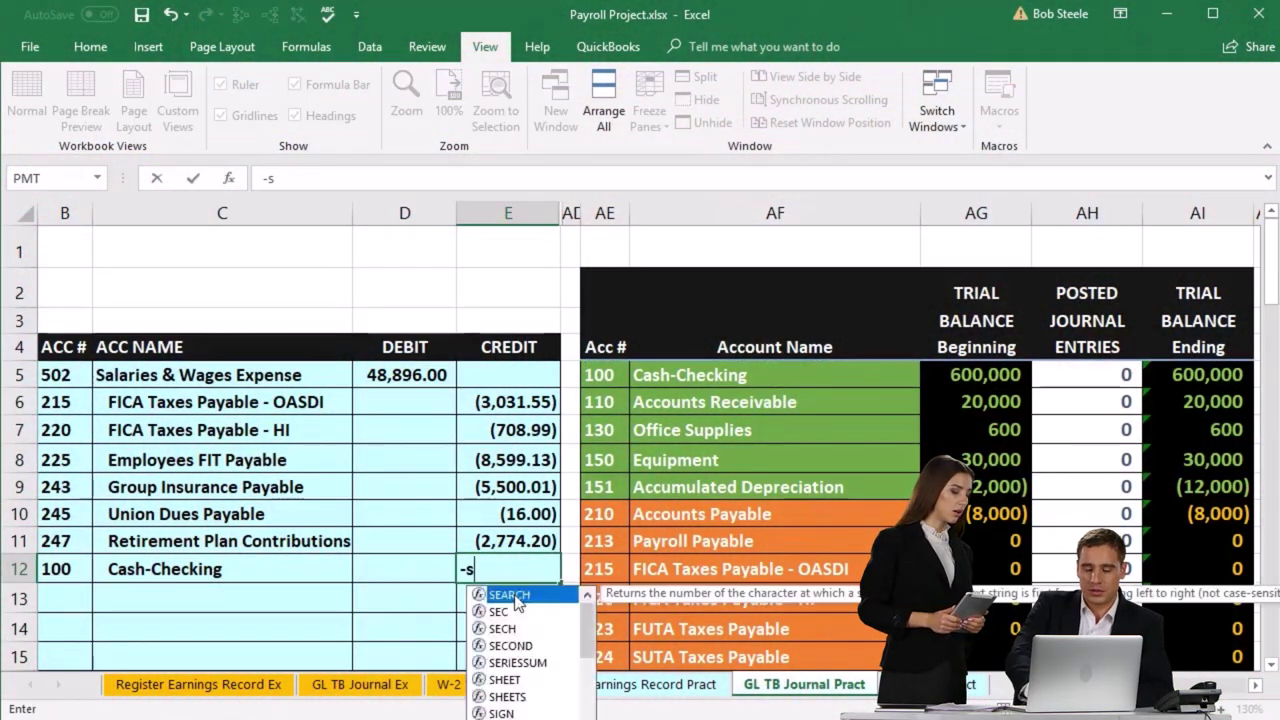
type("um")
double_click(516, 598)
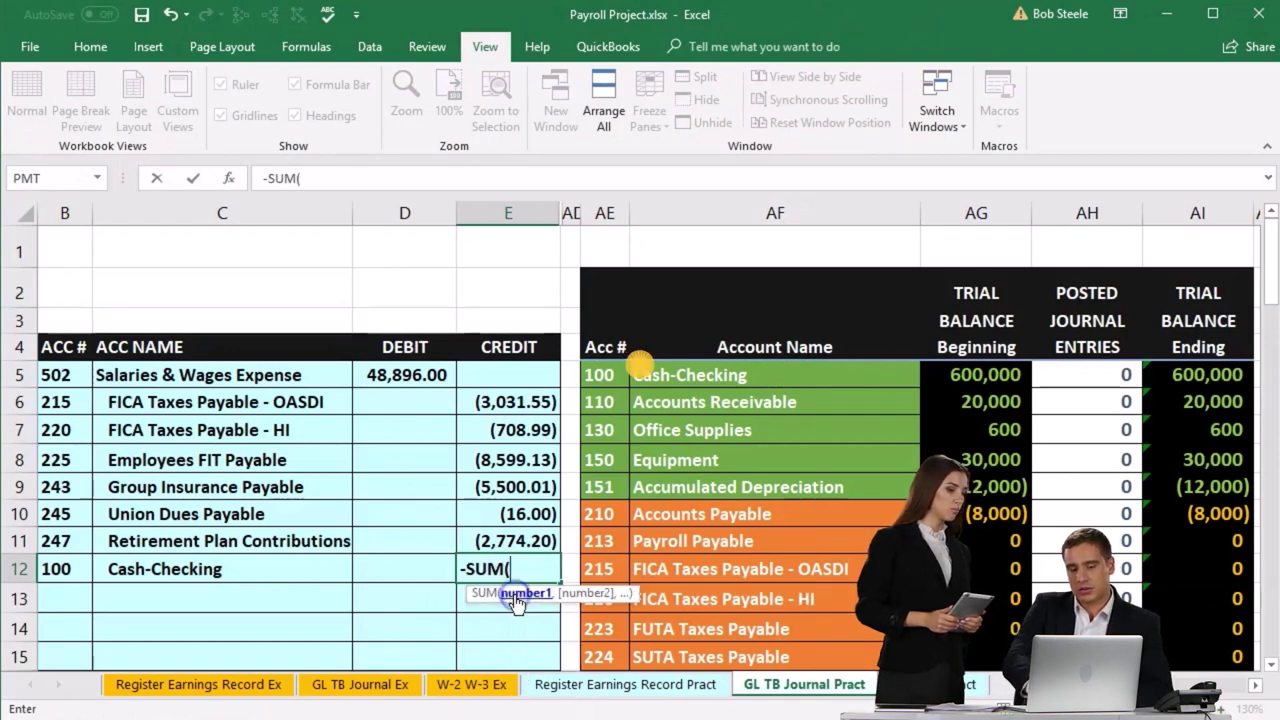
left_click_drag(420, 375, 497, 545)
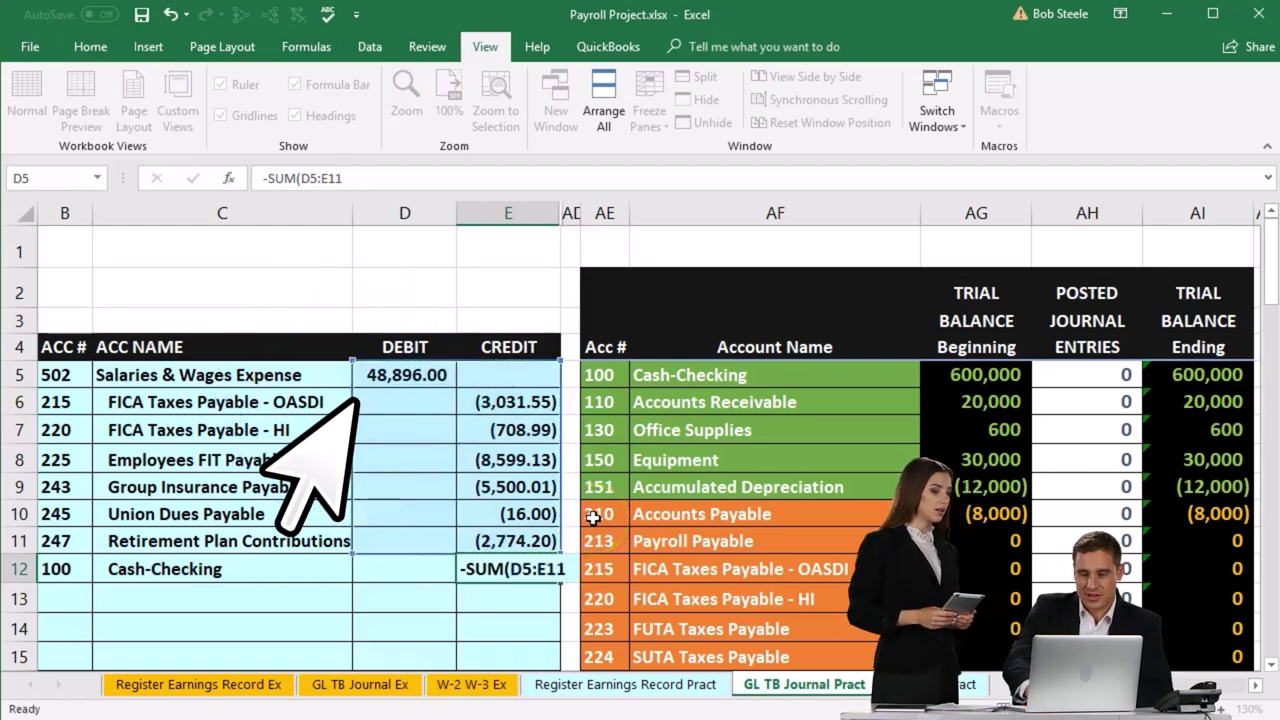
key("Return")
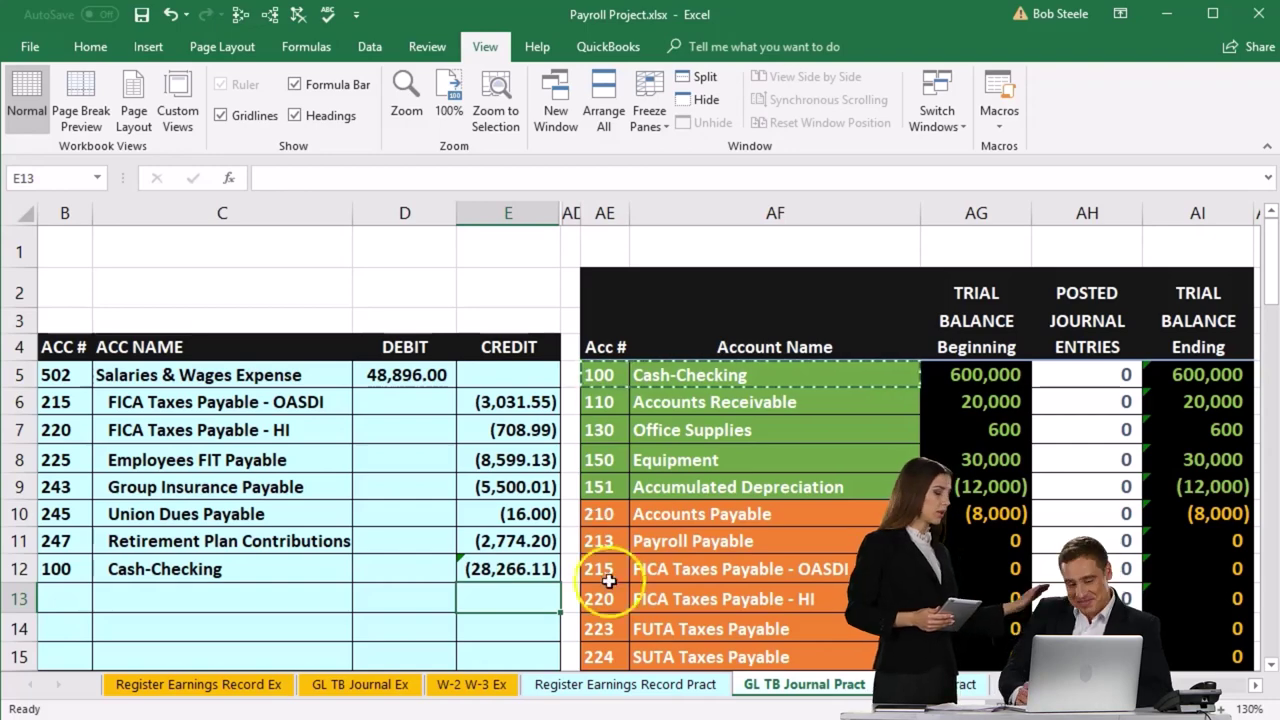
left_click(638, 688)
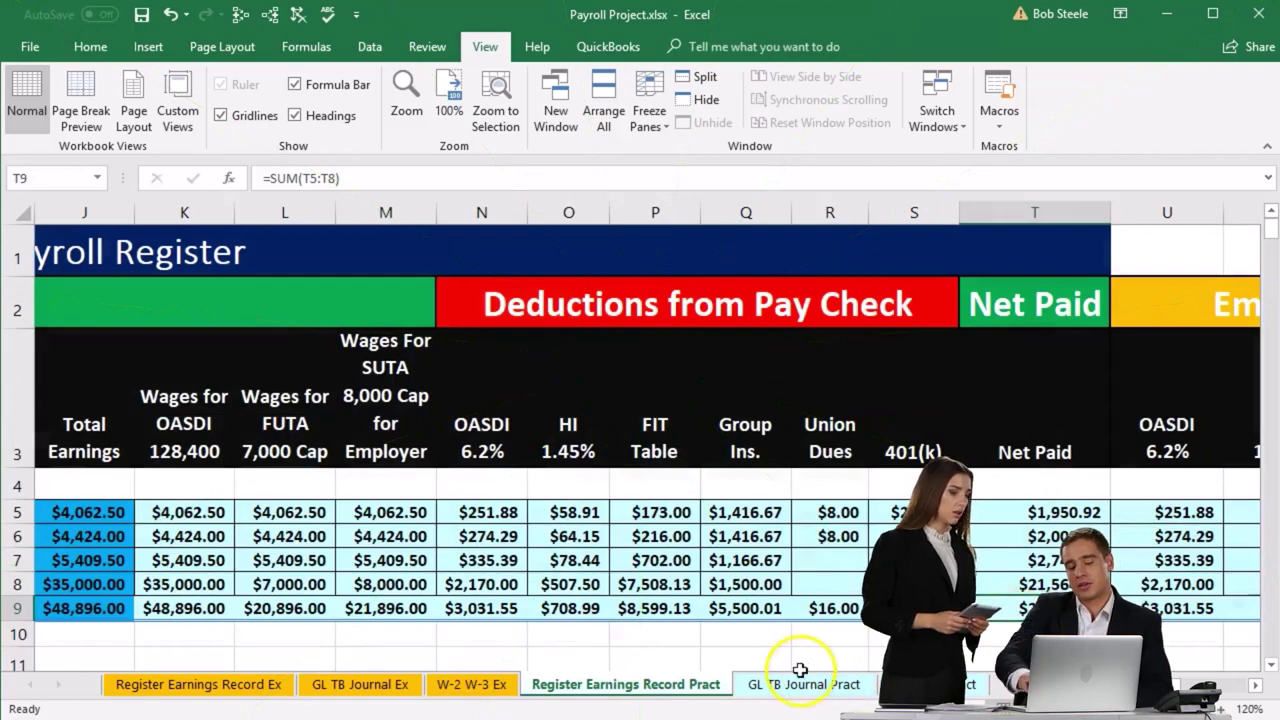
left_click(797, 688)
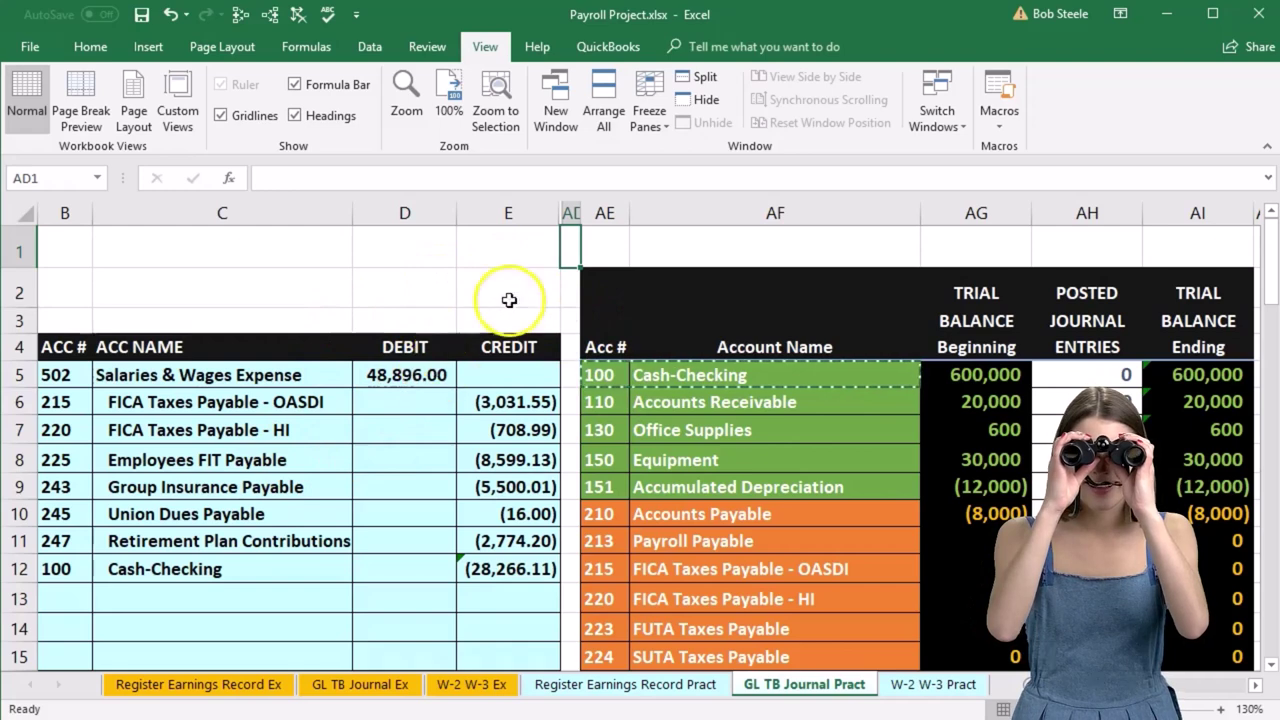
Freeze panes from cell AD1 on GL TB Journal Pract so the journal entry columns stay beside the trial balance and general ledger
left_click(646, 128)
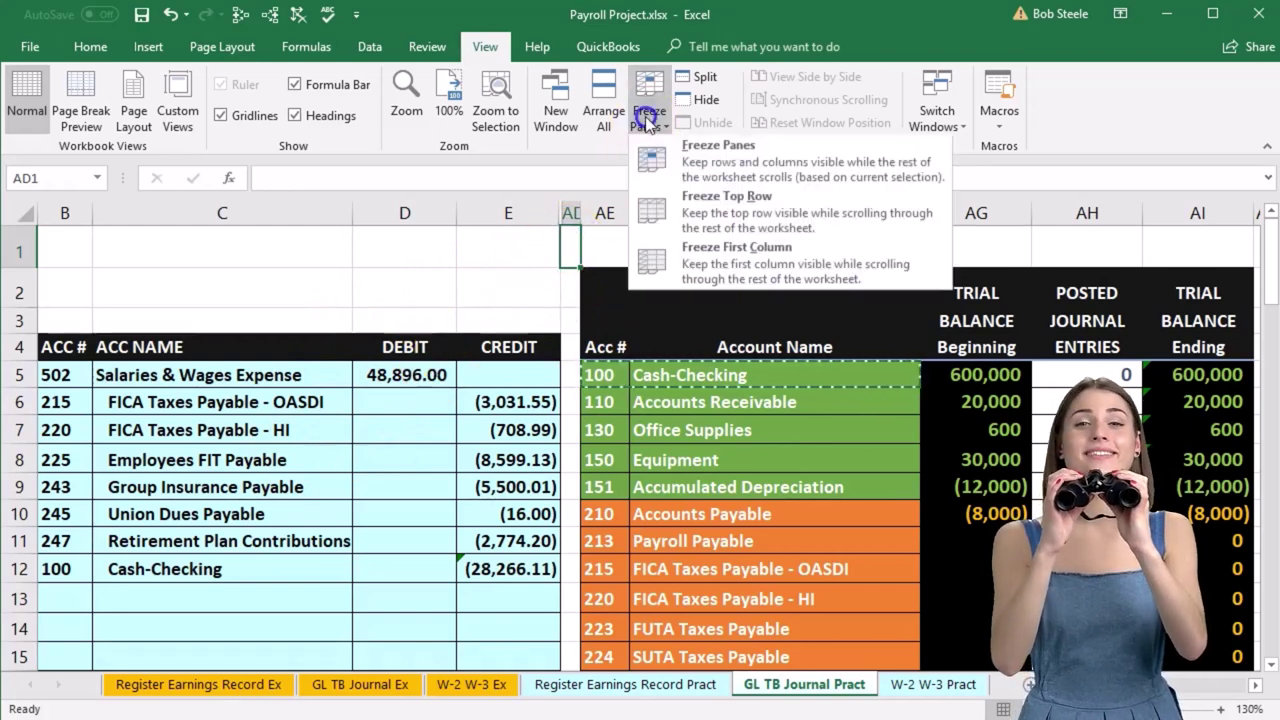
left_click(668, 170)
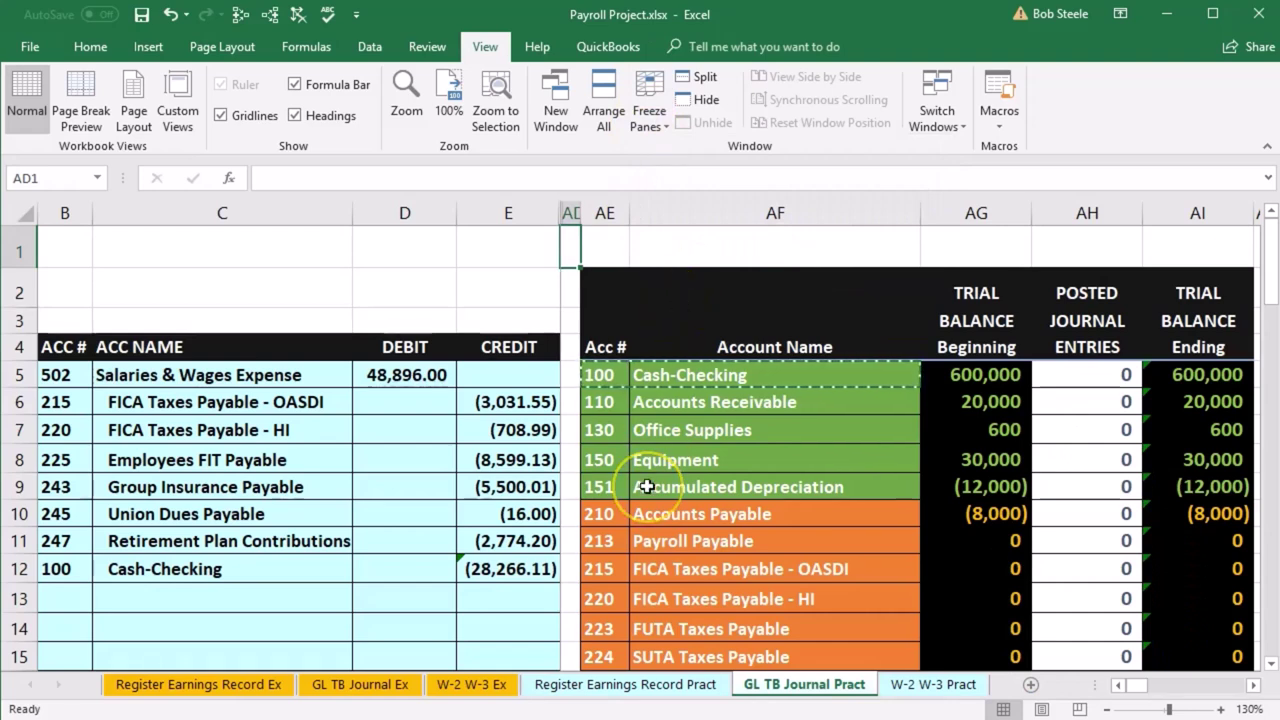
key("Right")
key("Right")
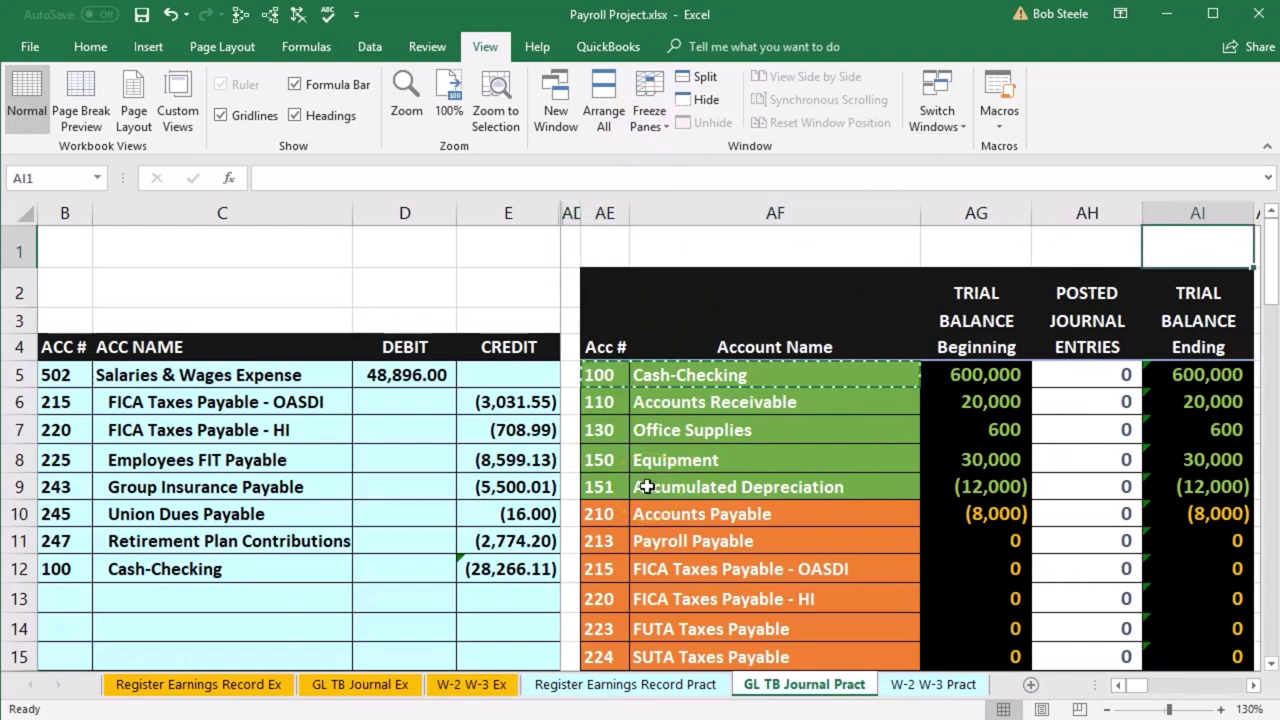
key("Right")
key("Right")
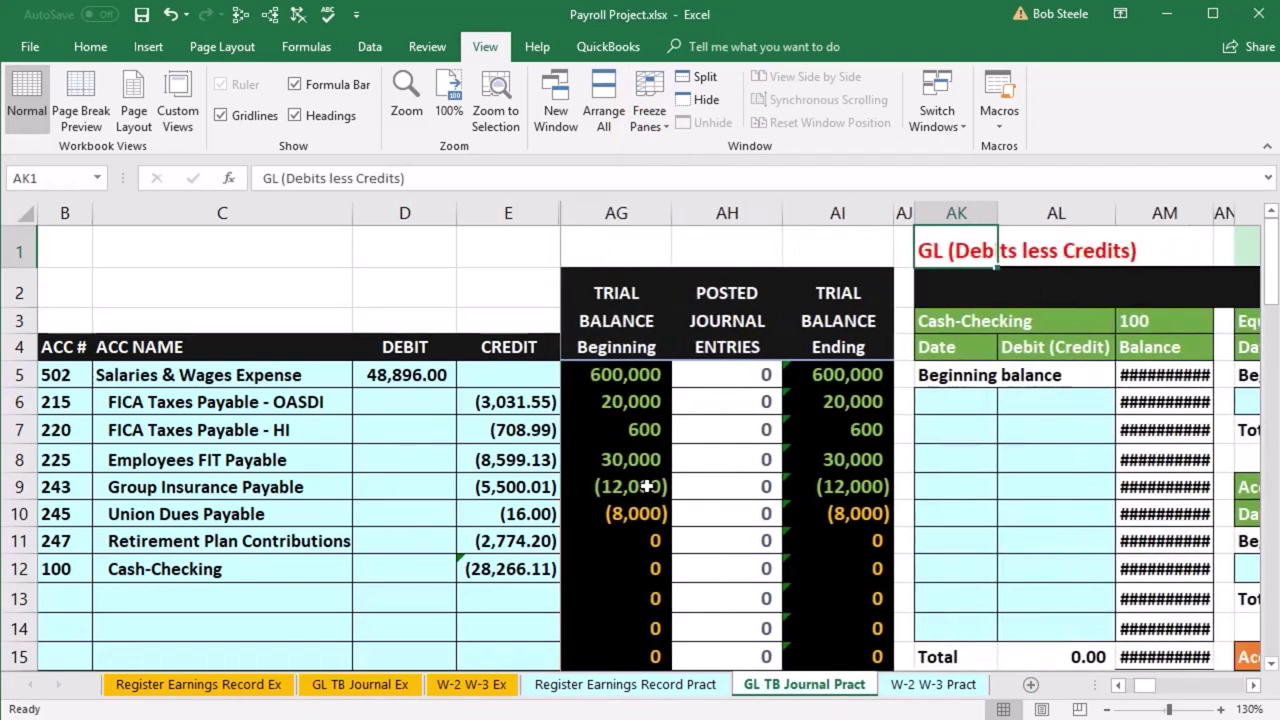
key("Right")
key("Right")
key("Right")
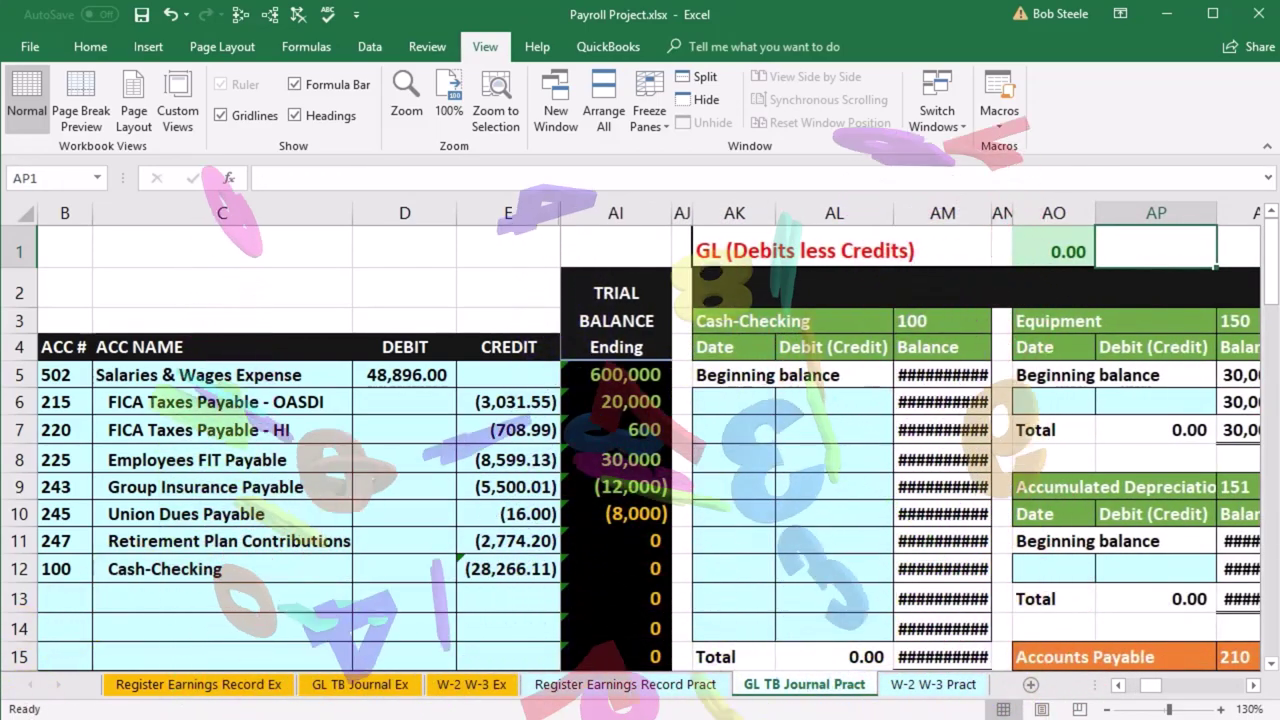
left_click(1118, 685)
left_click(1118, 685)
left_click(1118, 685)
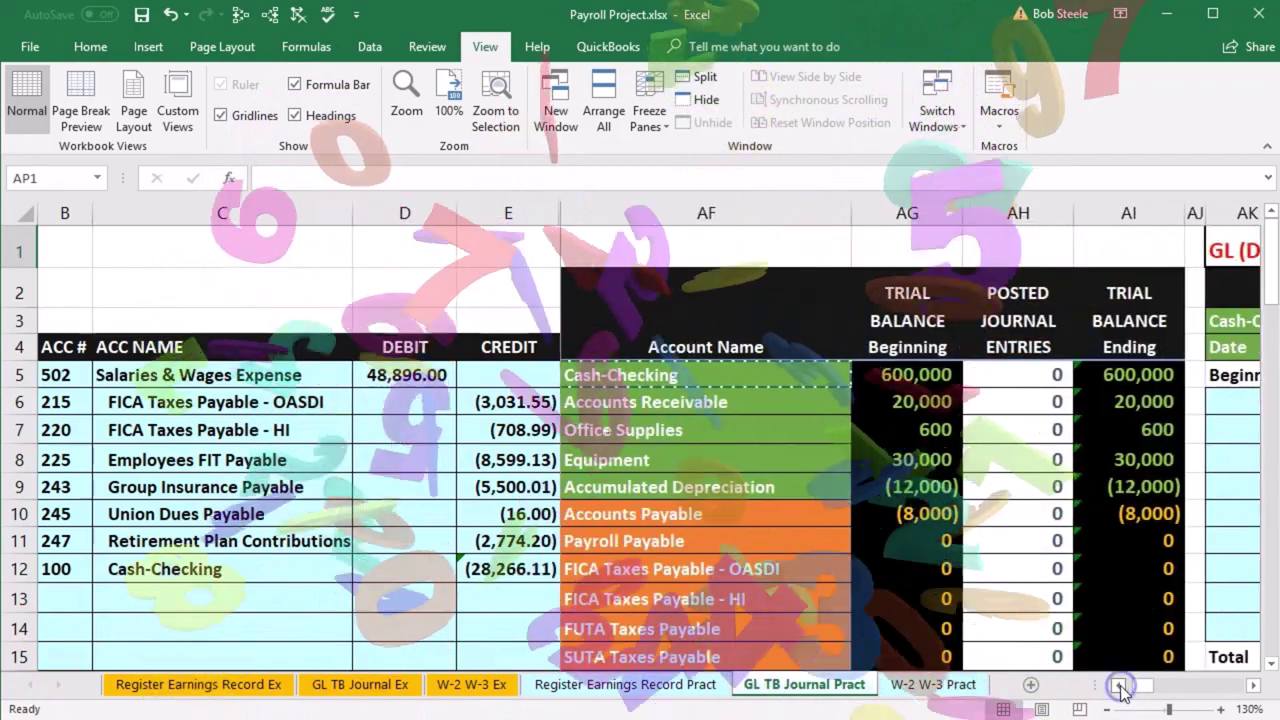
Match account 502 Salaries & Wages Expense in the journal entry to its row in the trial balance
left_click_drag(63, 374, 300, 375)
left_click(676, 406)
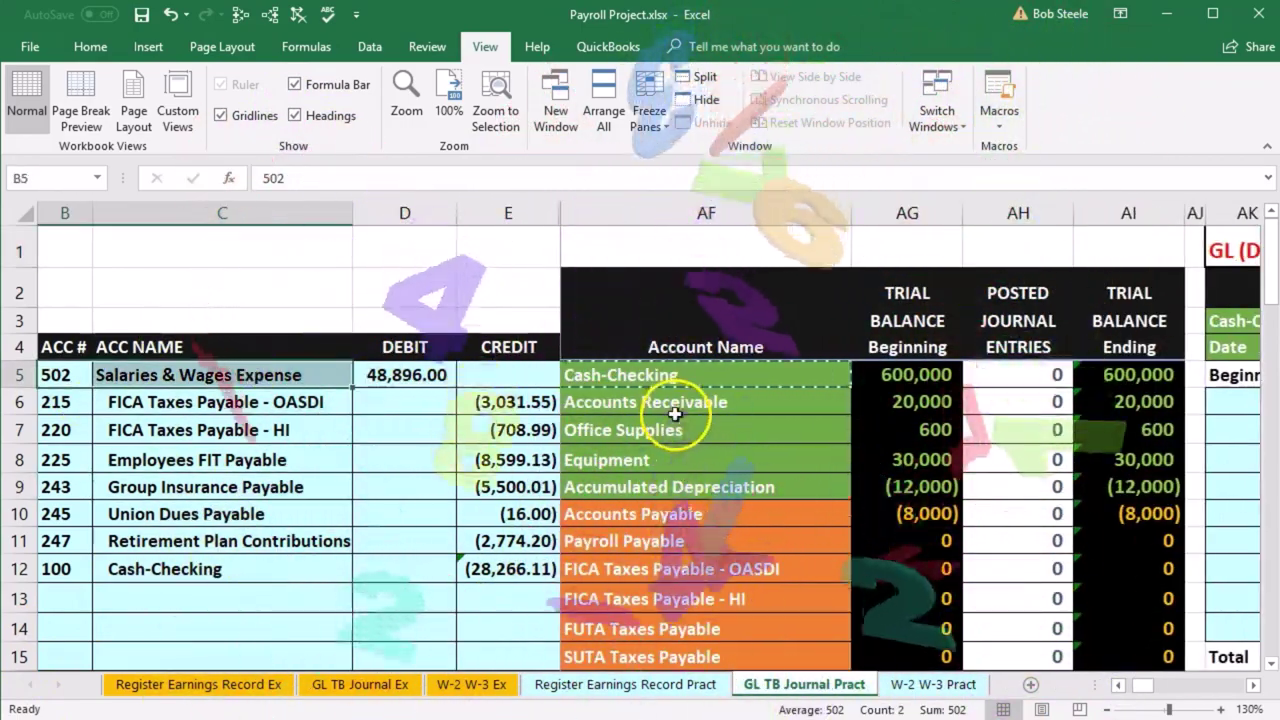
scroll(663, 446, "down", 1)
left_click(663, 451)
scroll(663, 451, "down", 2)
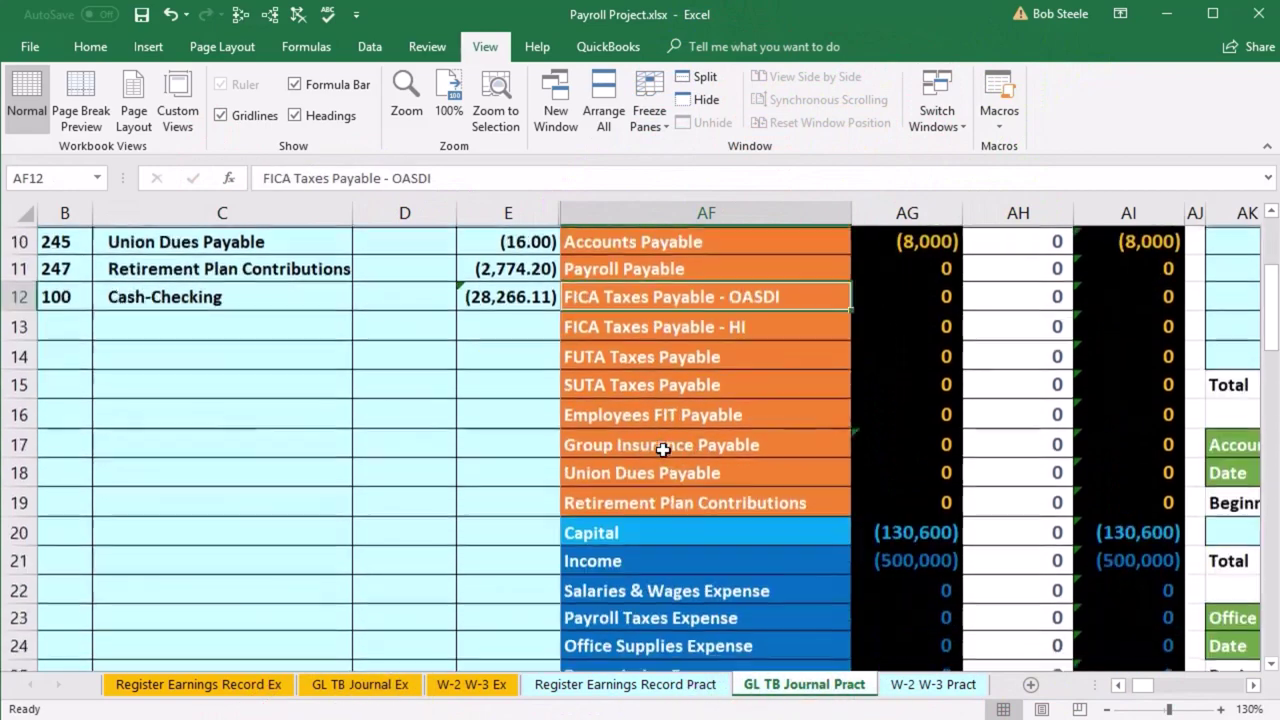
left_click(636, 523)
scroll(636, 523, "down", 1)
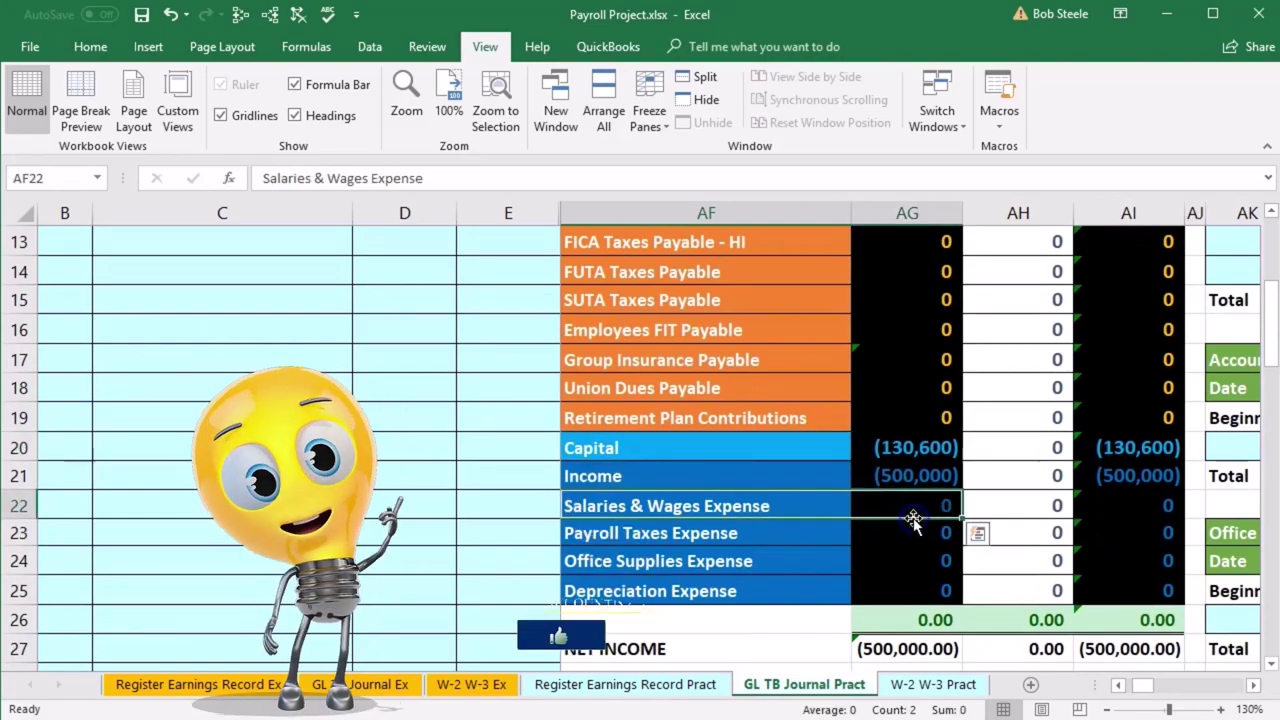
scroll(912, 517, "up", 4)
left_click(951, 513)
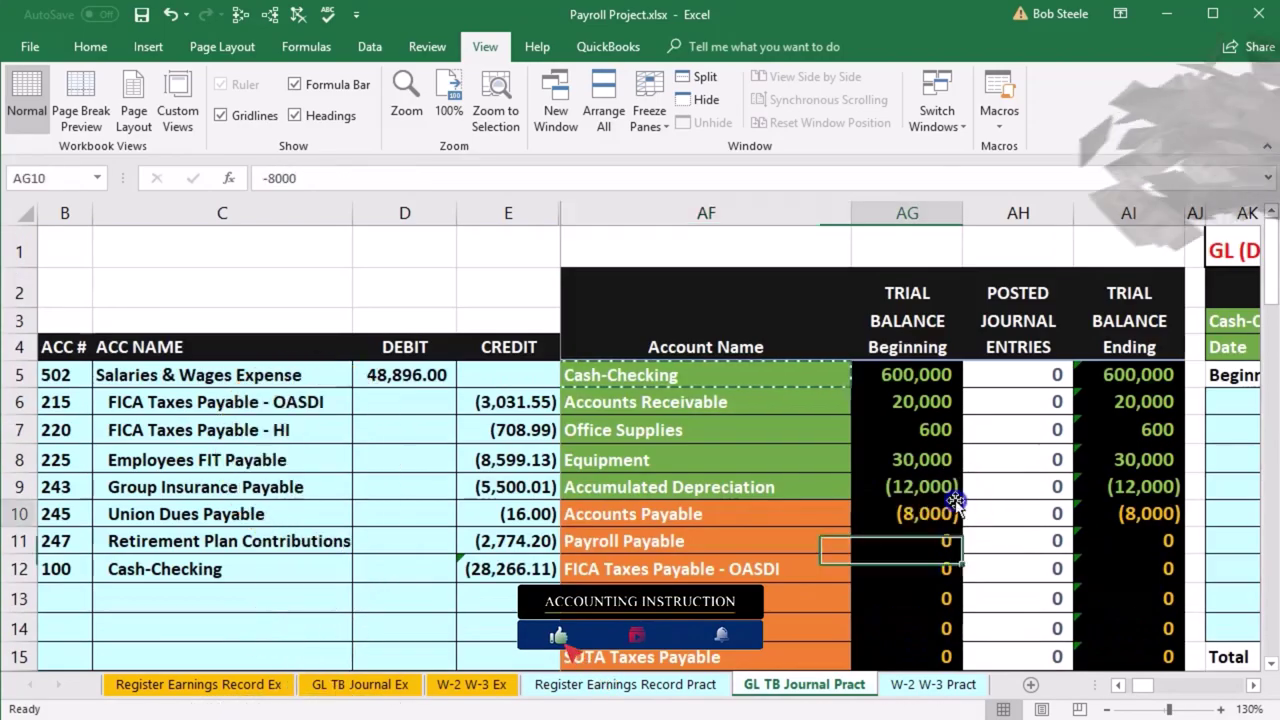
Post the salaries debit to the Salaries & Wages Expense 502 ledger account, dating BM18 9/1 and linking BN18 to D5
key("Right")
key("Right")
key("Right")
key("Right")
key("Right")
key("Right")
key("Right")
key("Right")
key("Right")
key("Right")
key("Right")
key("Right")
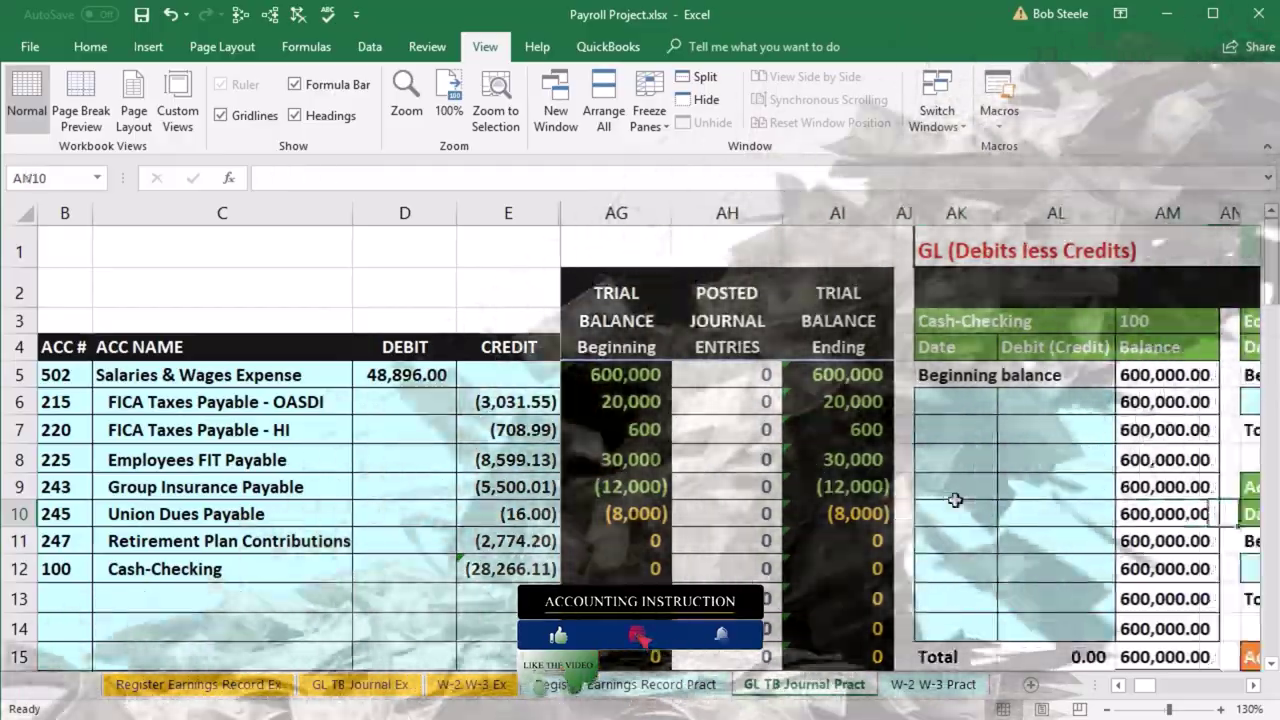
key("Right")
key("Right")
key("Right")
key("Right")
key("Right")
key("Right")
key("Right")
key("Right")
key("Right")
key("Right")
key("Right")
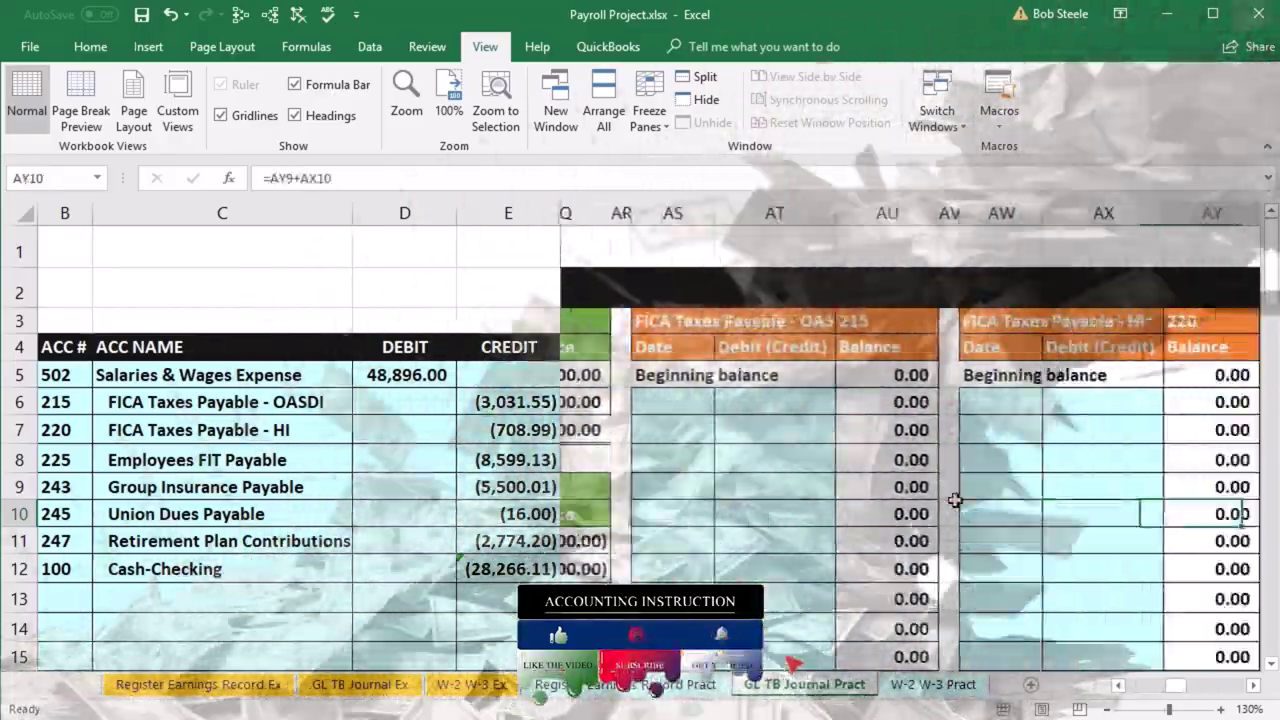
key("Right")
key("Right")
key("Right")
key("Right")
key("Right")
key("Right")
key("Right")
key("Right")
key("Right")
key("Right")
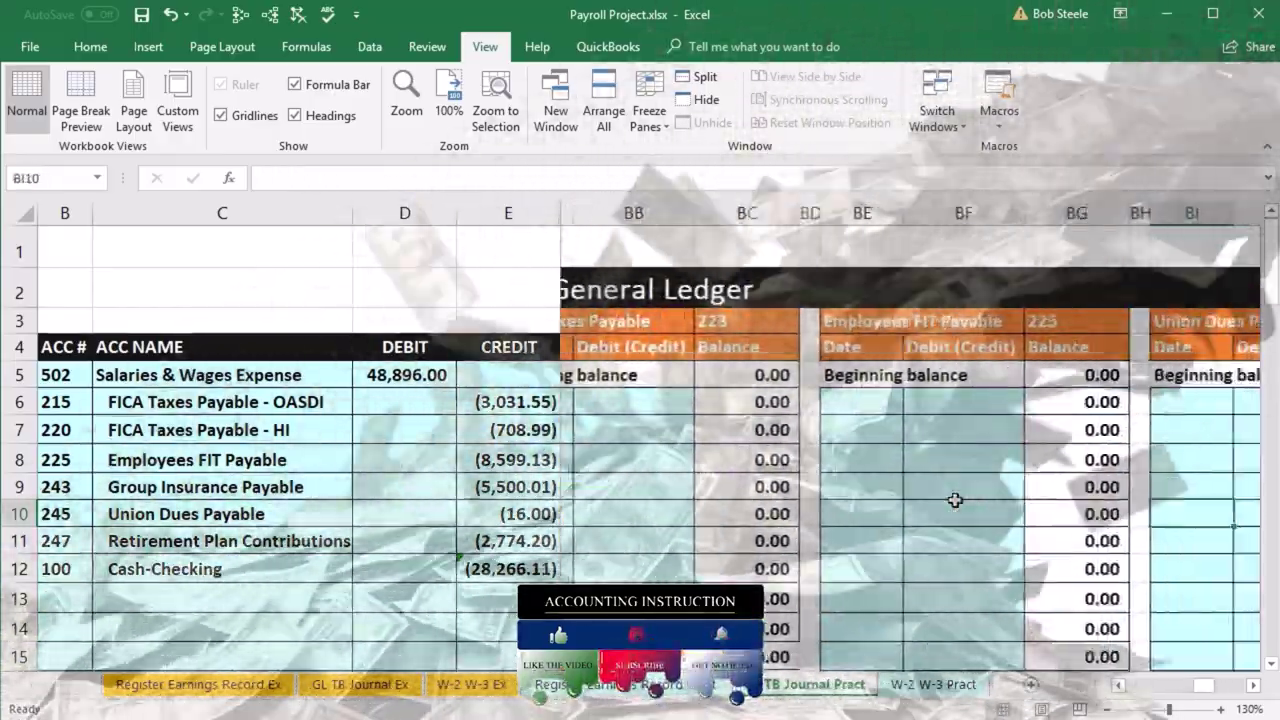
key("Right")
key("Right")
key("Right")
key("Right")
key("Right")
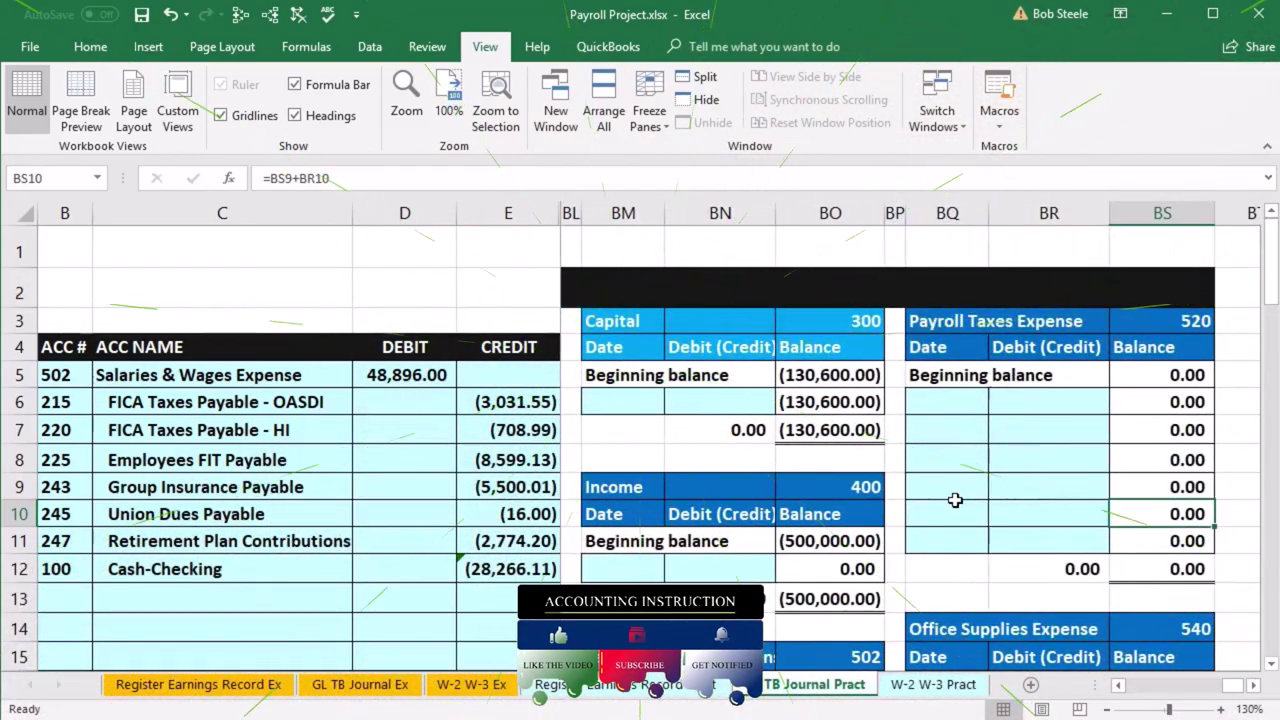
scroll(720, 527, "down", 1)
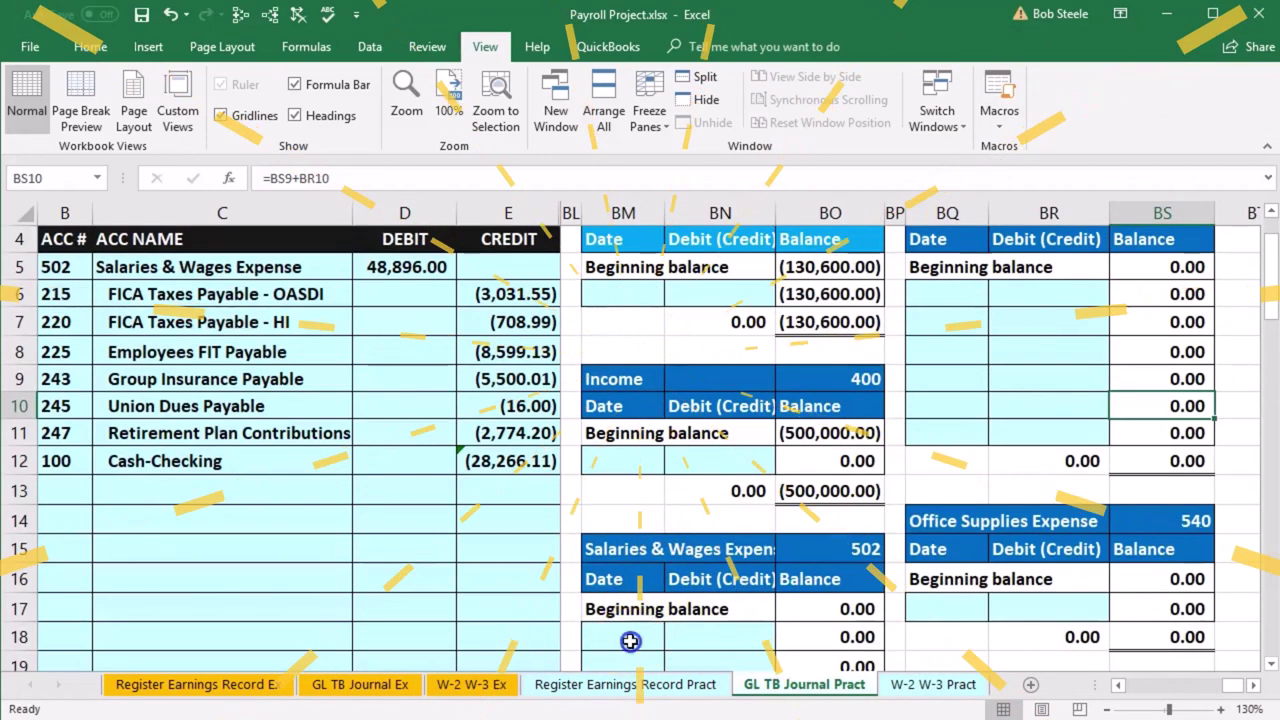
left_click(630, 641)
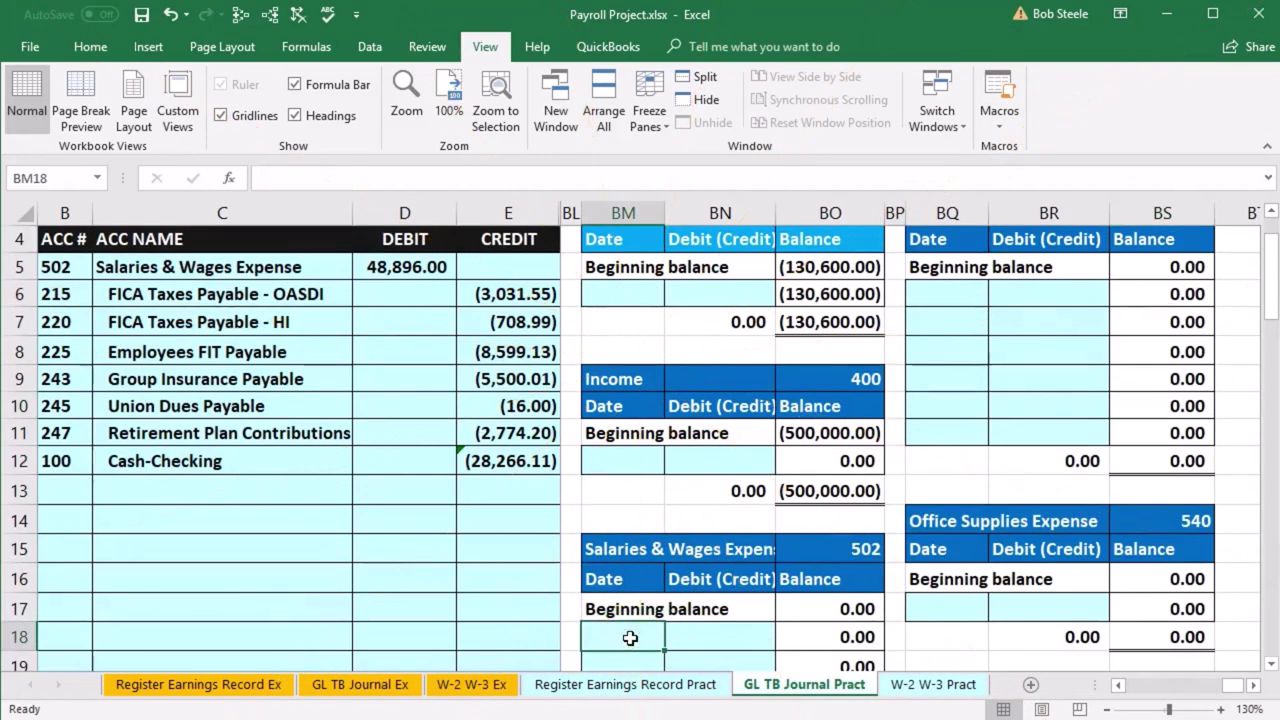
type("9/1")
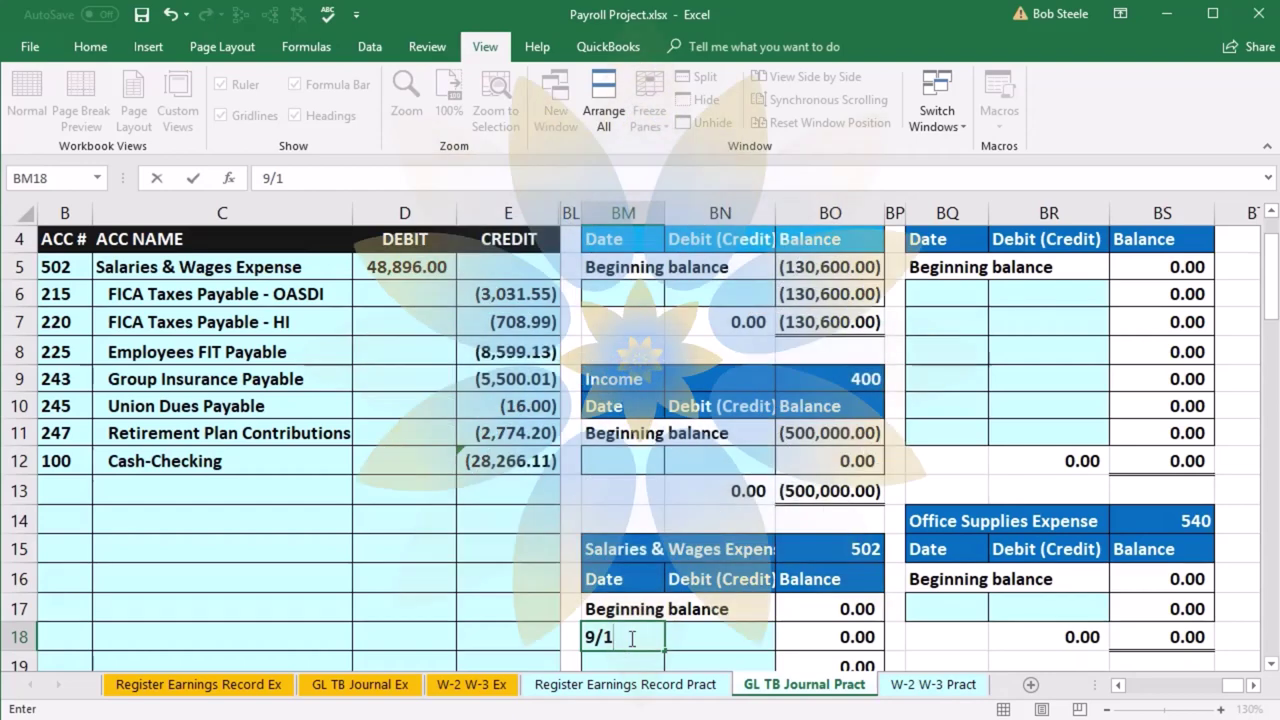
key("Tab")
scroll(789, 507, "down", 1)
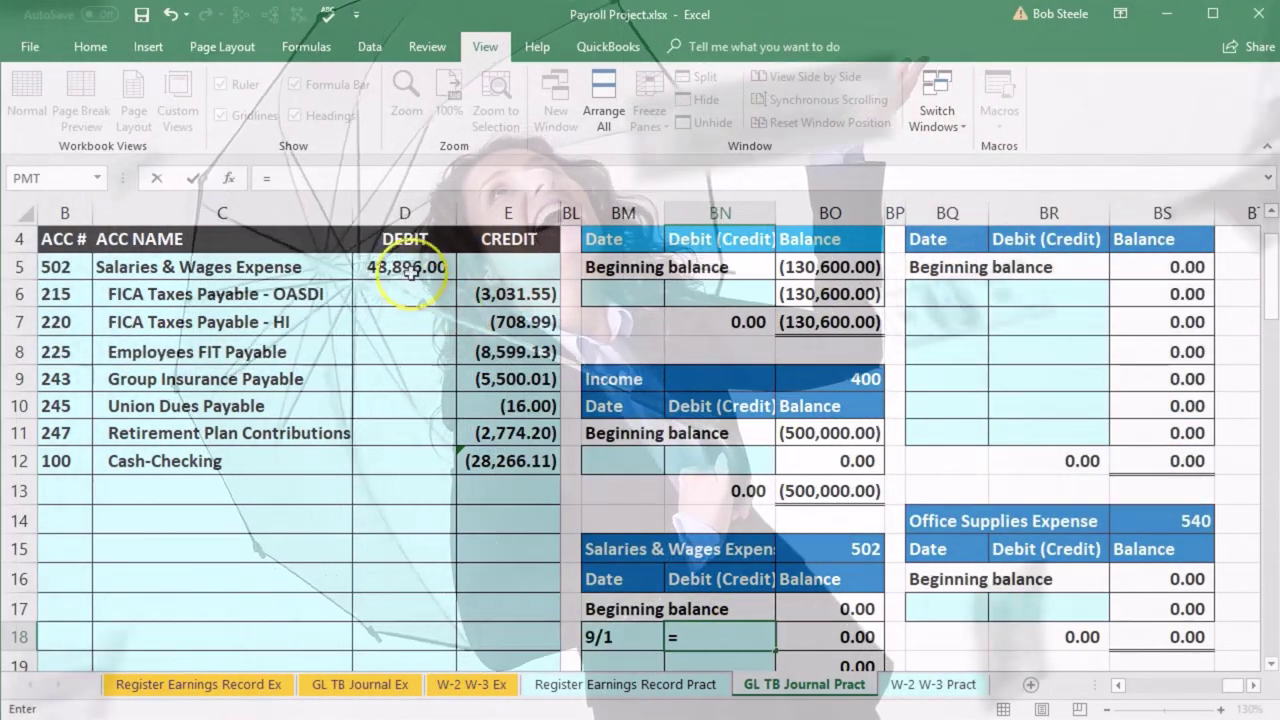
left_click(409, 267)
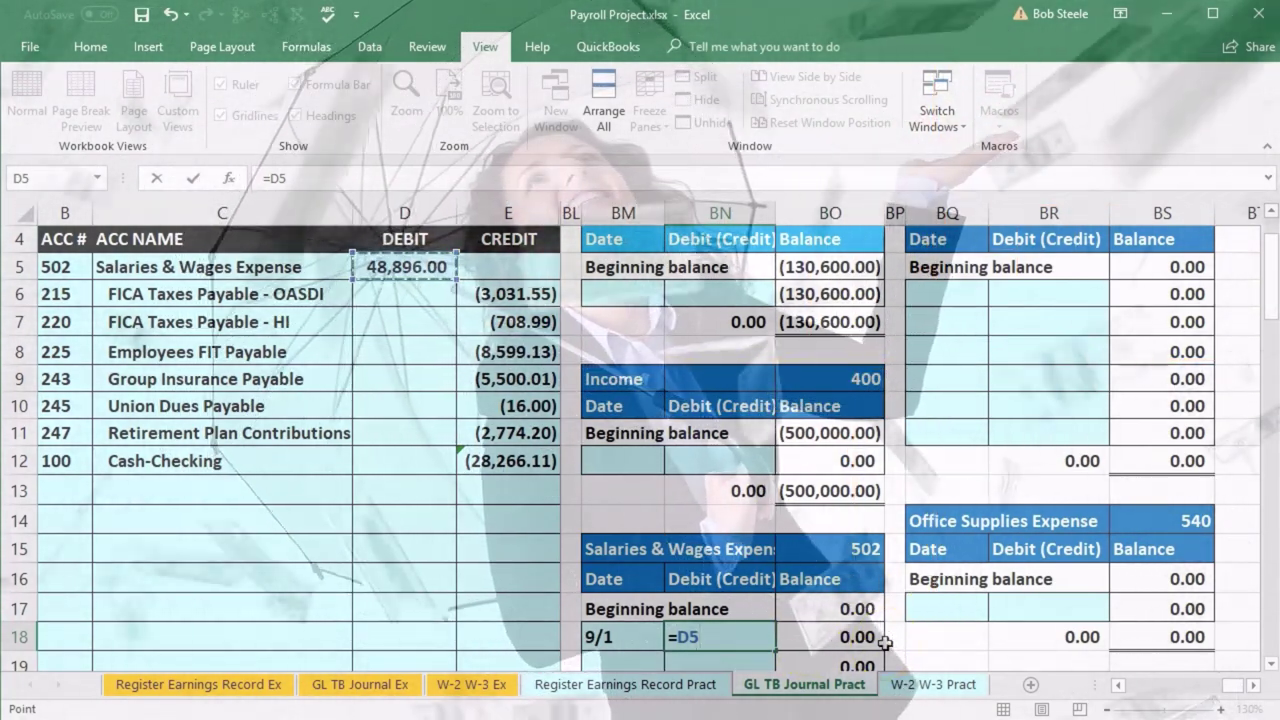
key("Return")
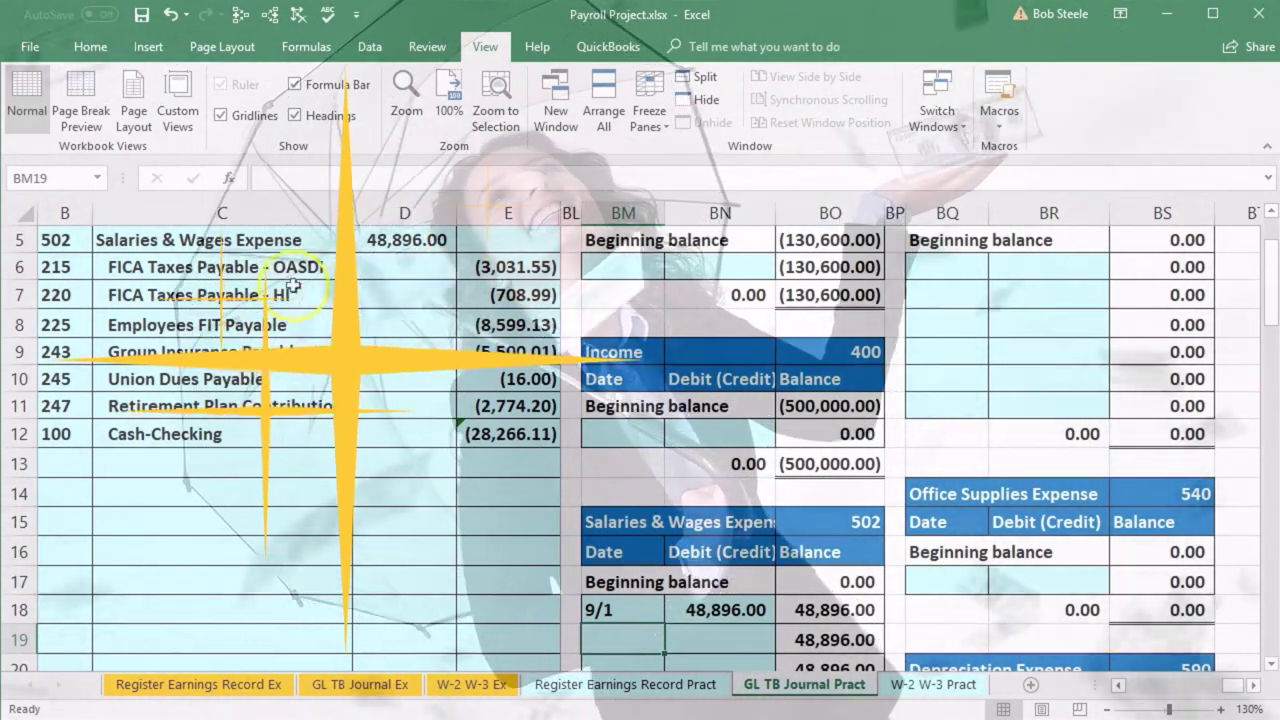
Match account 215 FICA Taxes Payable - OASDI in the journal entry to its row in the trial balance
left_click_drag(270, 263, 500, 266)
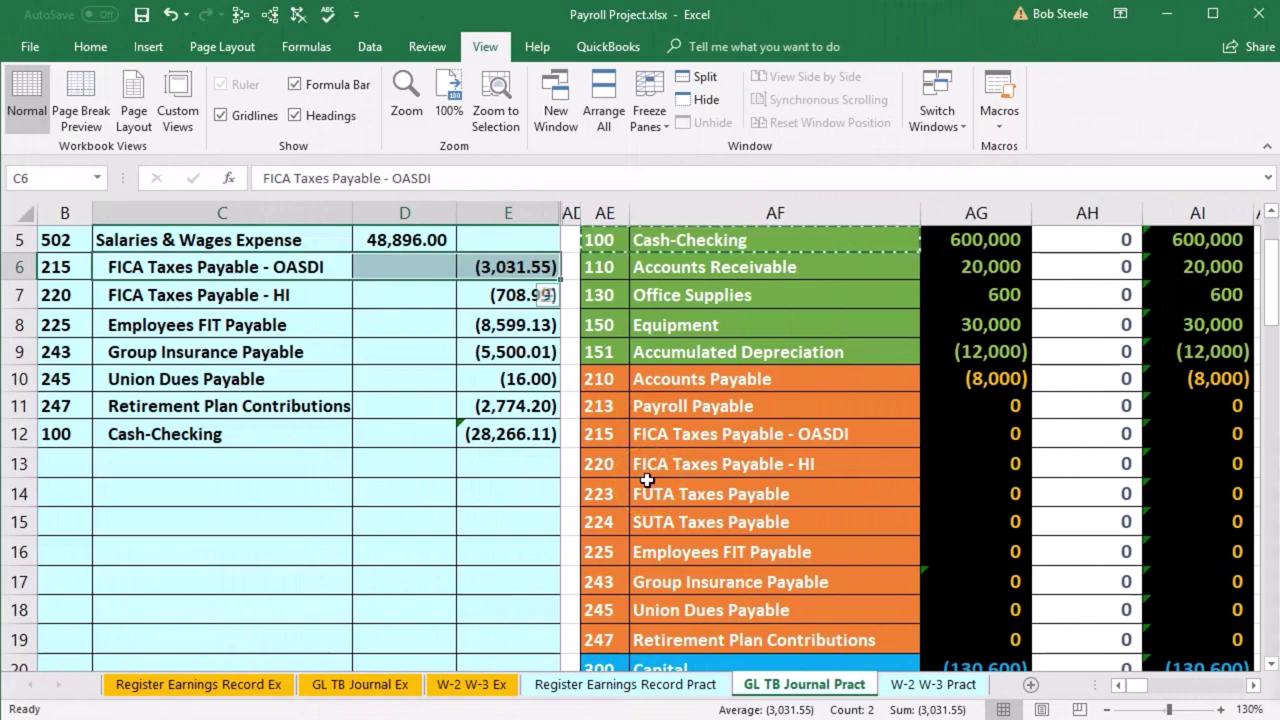
left_click_drag(615, 437, 706, 440)
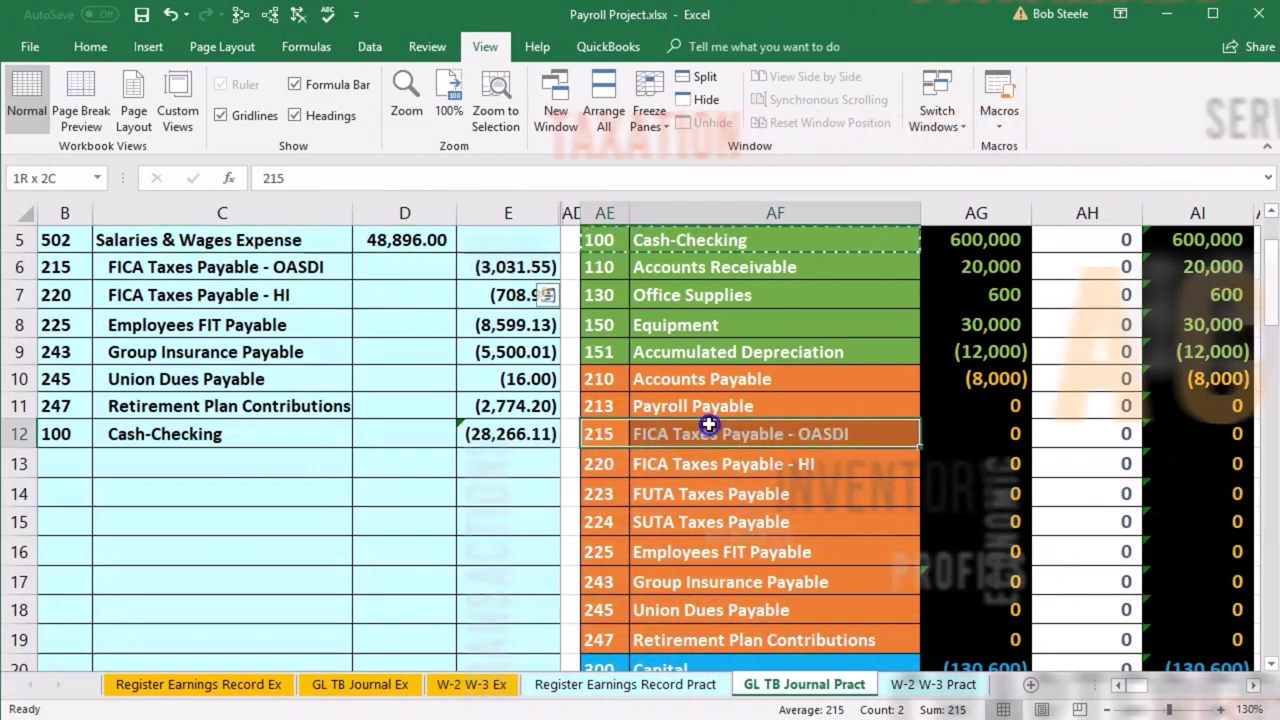
scroll(690, 320, "up", 1)
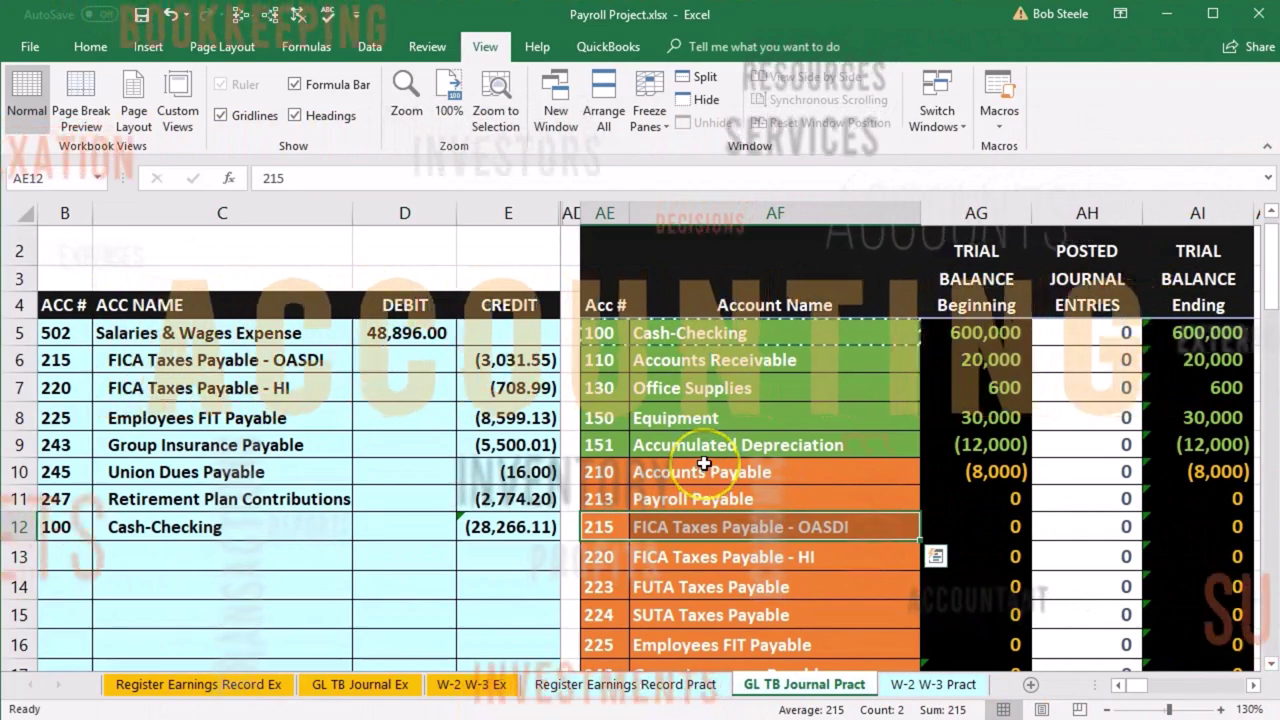
Post the OASDI credit to the FICA Taxes Payable - OASDI 215 ledger account, dating AS6 9/1 and linking AT6 to E6
key("Right")
key("Right")
key("Right")
key("Right")
key("Right")
key("Right")
key("Right")
key("Right")
key("Right")
key("Right")
key("Right")
key("Right")
key("Right")
key("Right")
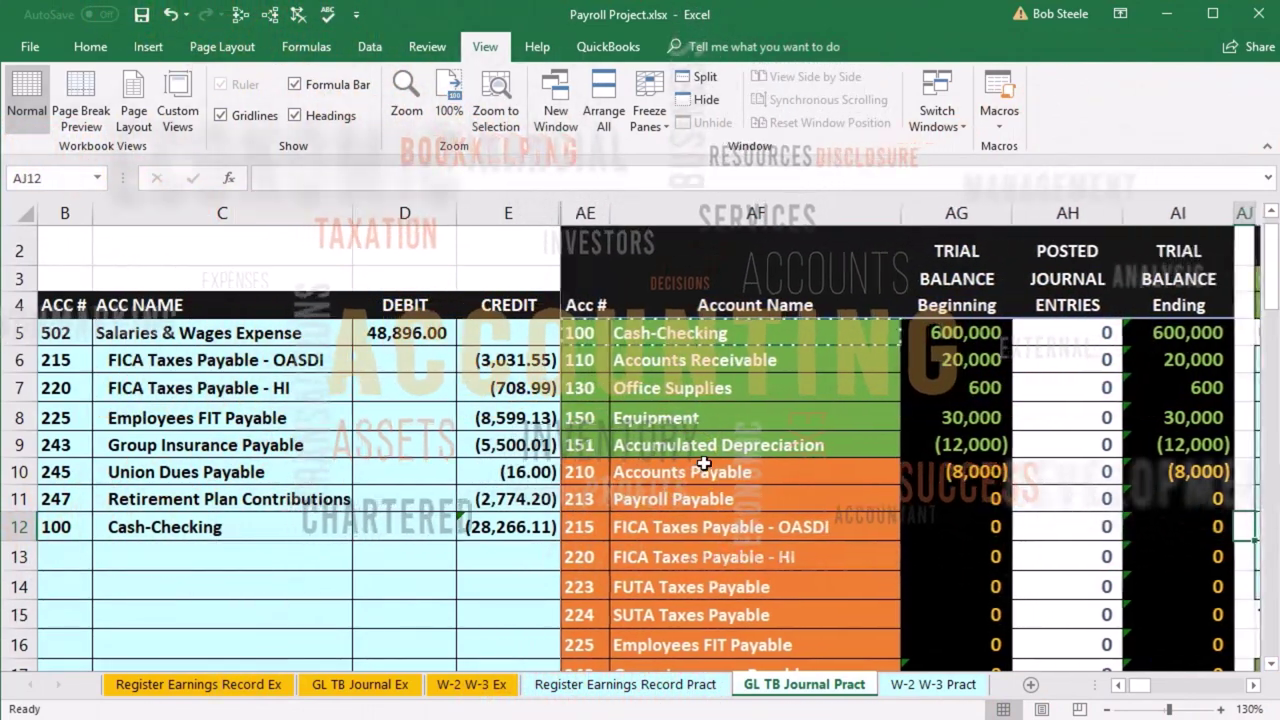
key("Right")
key("Right")
key("Right")
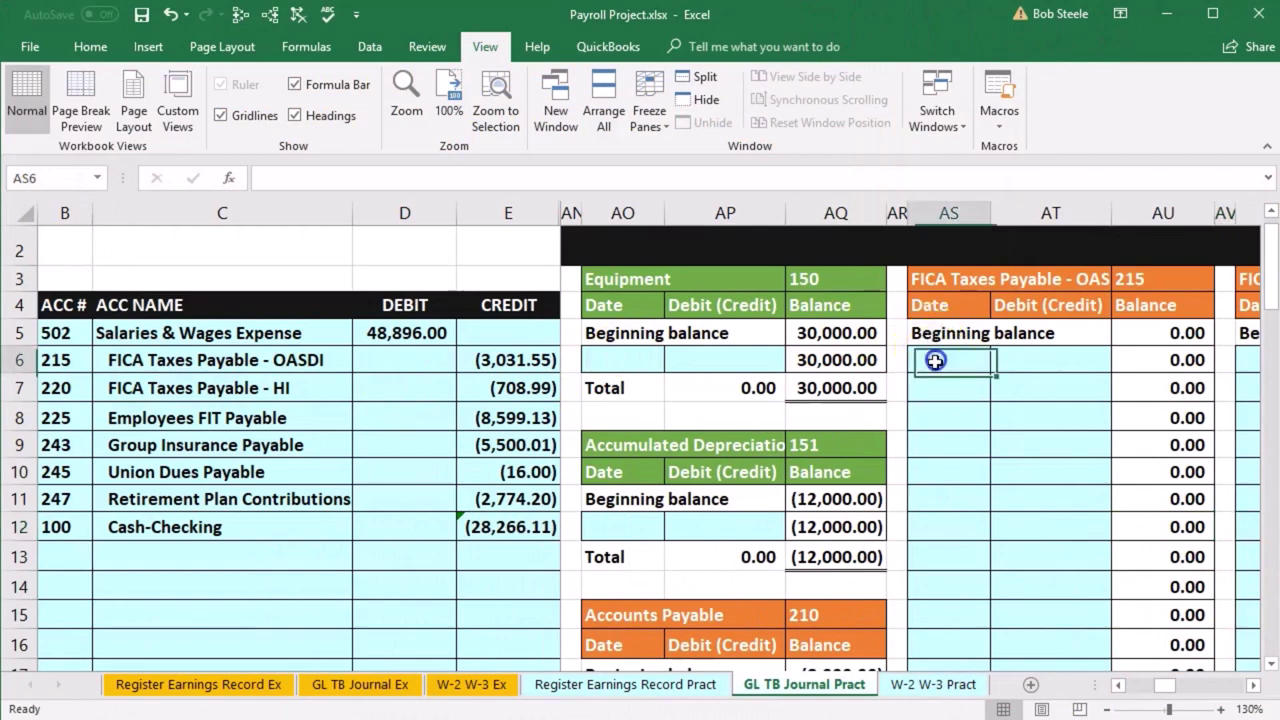
type("9")
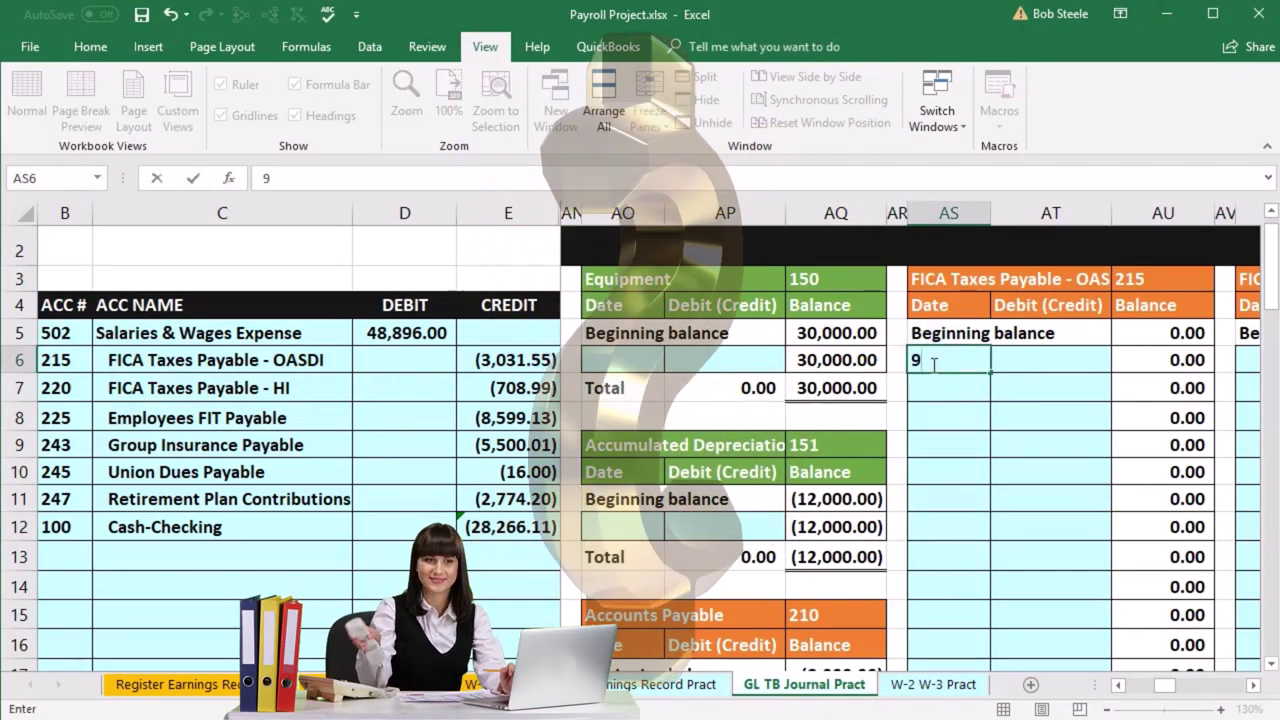
type("/1")
key("Return")
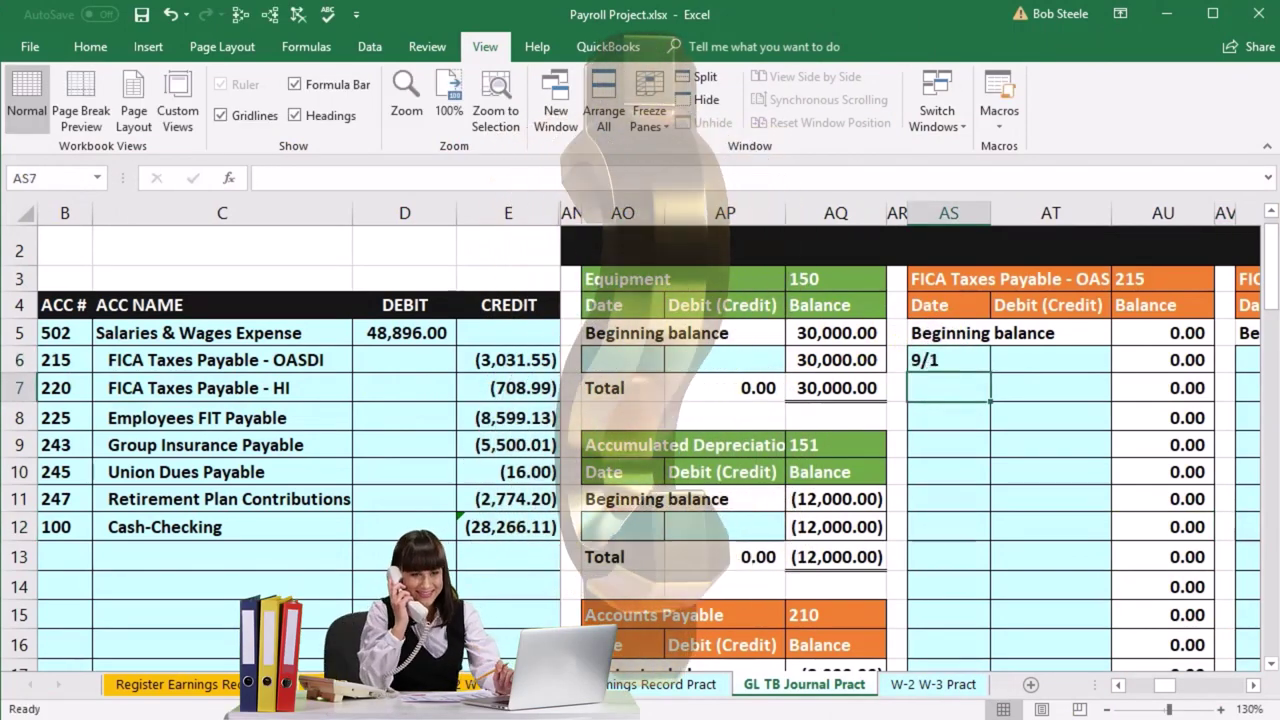
left_click(1045, 359)
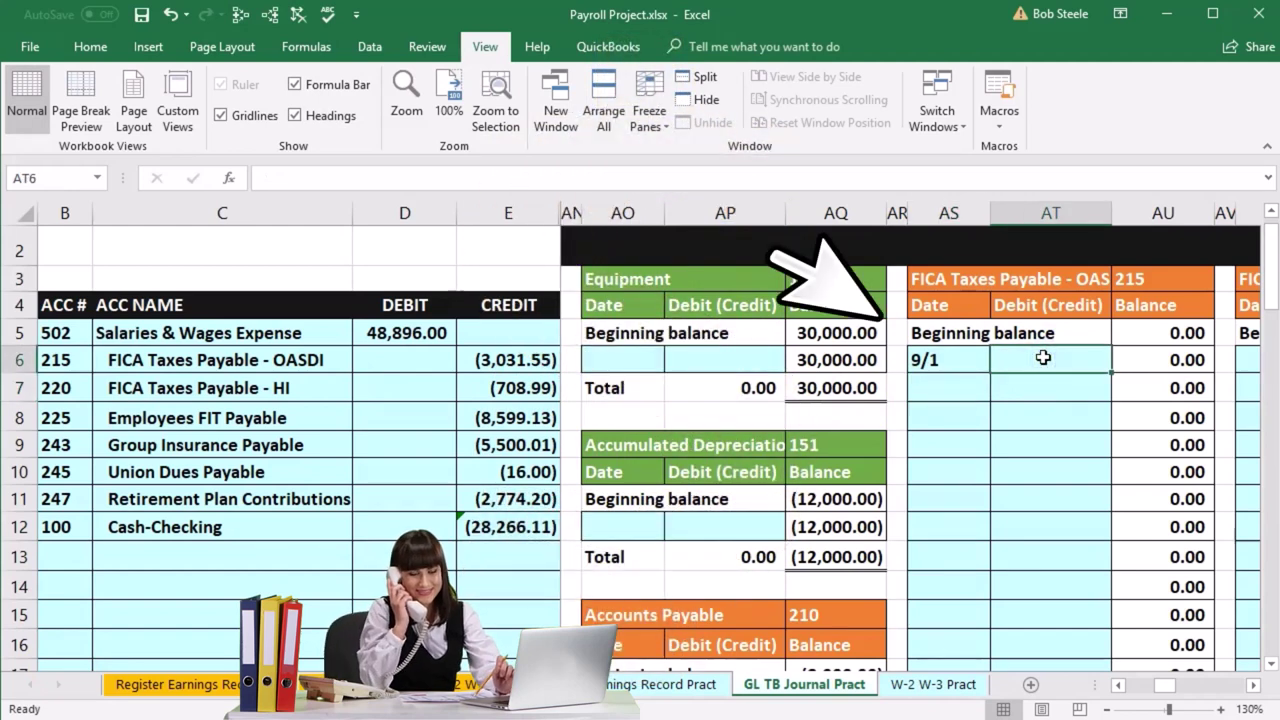
type("=")
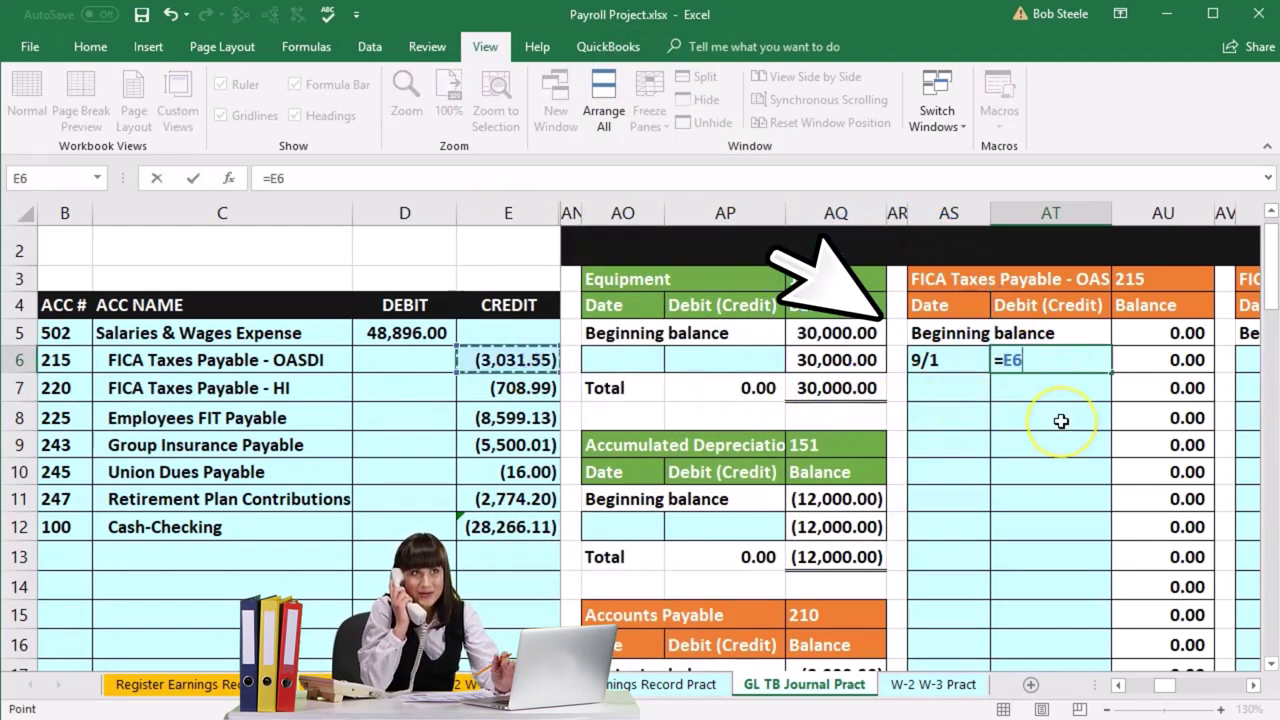
key("Return")
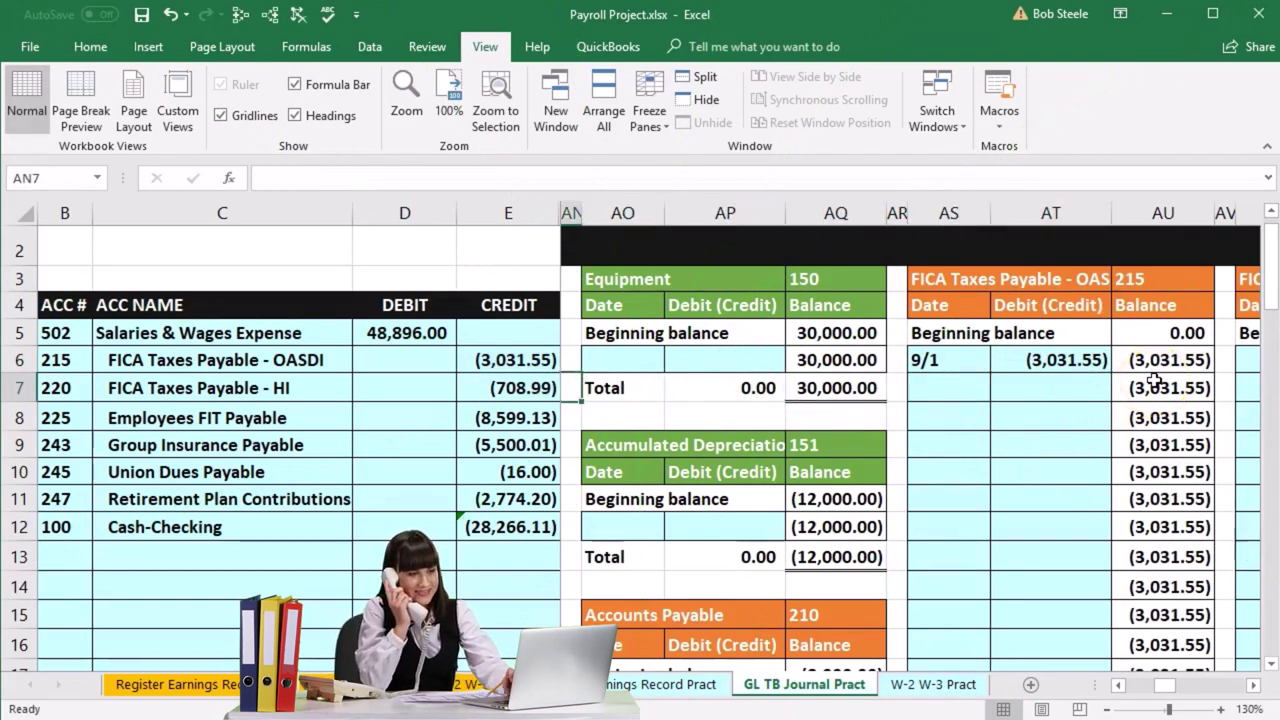
Check the FICA Taxes Payable - OASDI and Salaries & Wages Expense rows in the trial balance's posted entries and ending columns
key("Left")
key("Left")
key("Left")
key("Left")
key("Left")
key("Left")
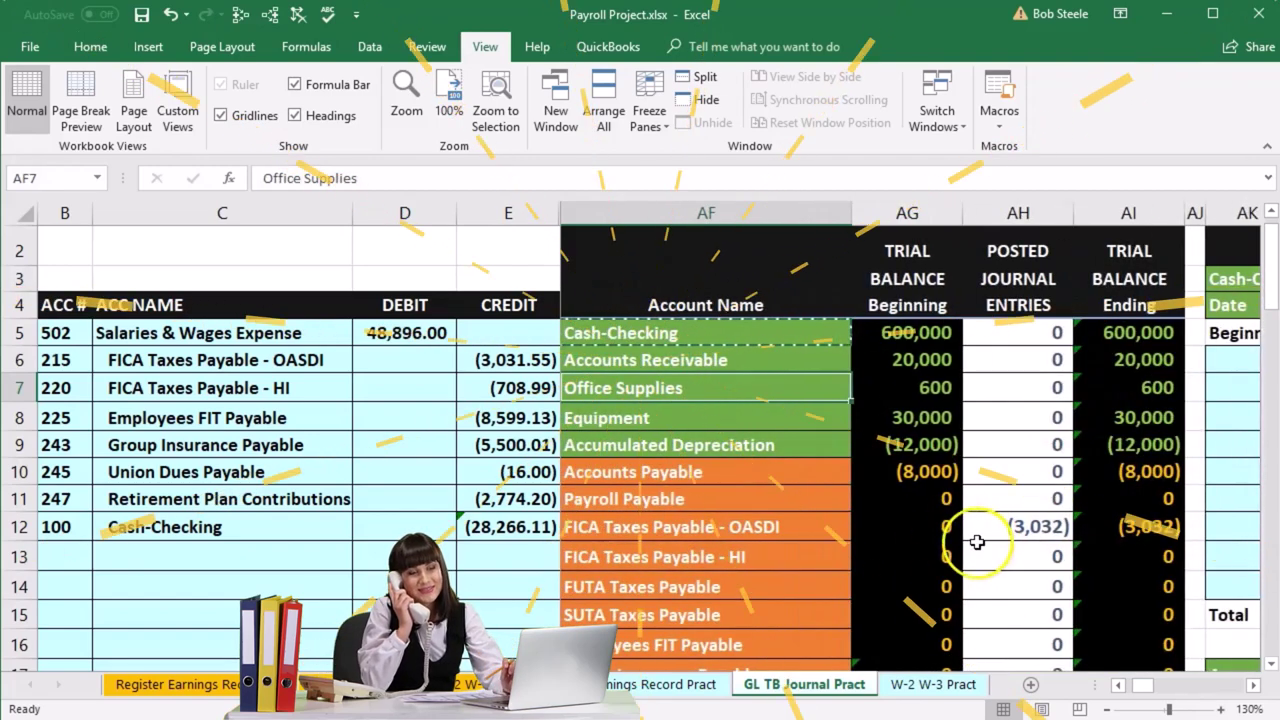
left_click(1030, 527)
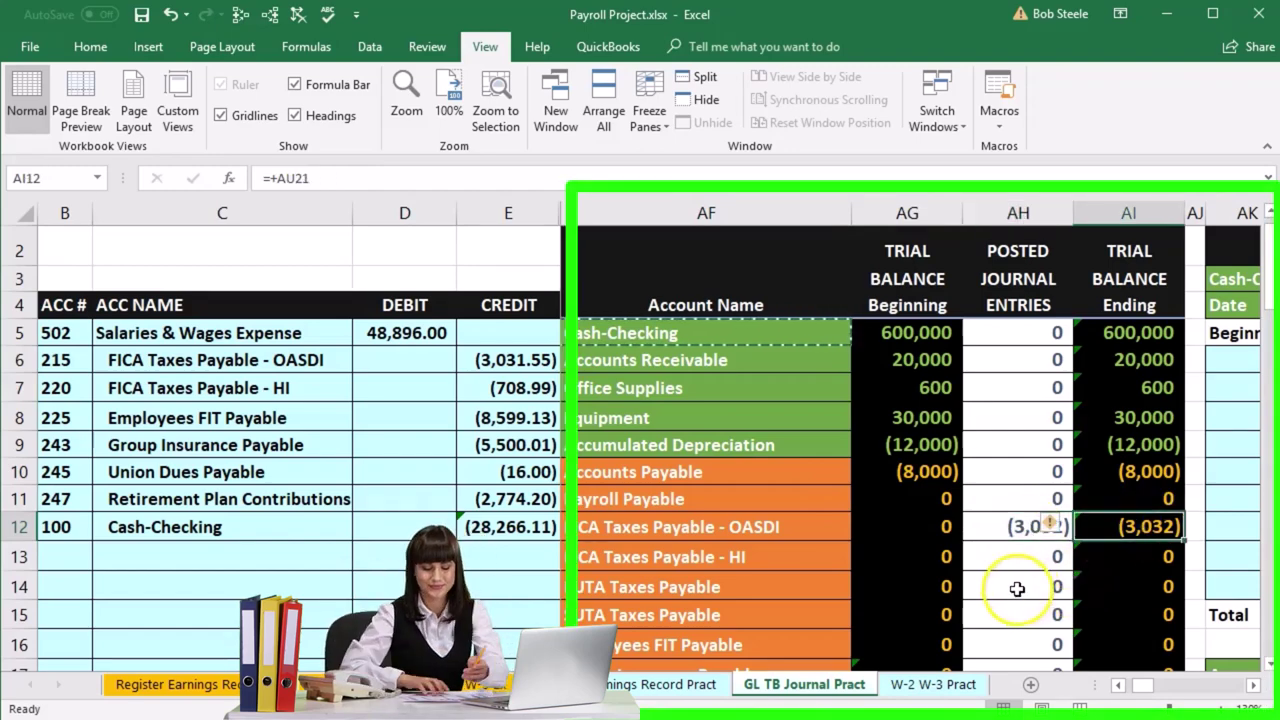
scroll(1017, 589, "down", 3)
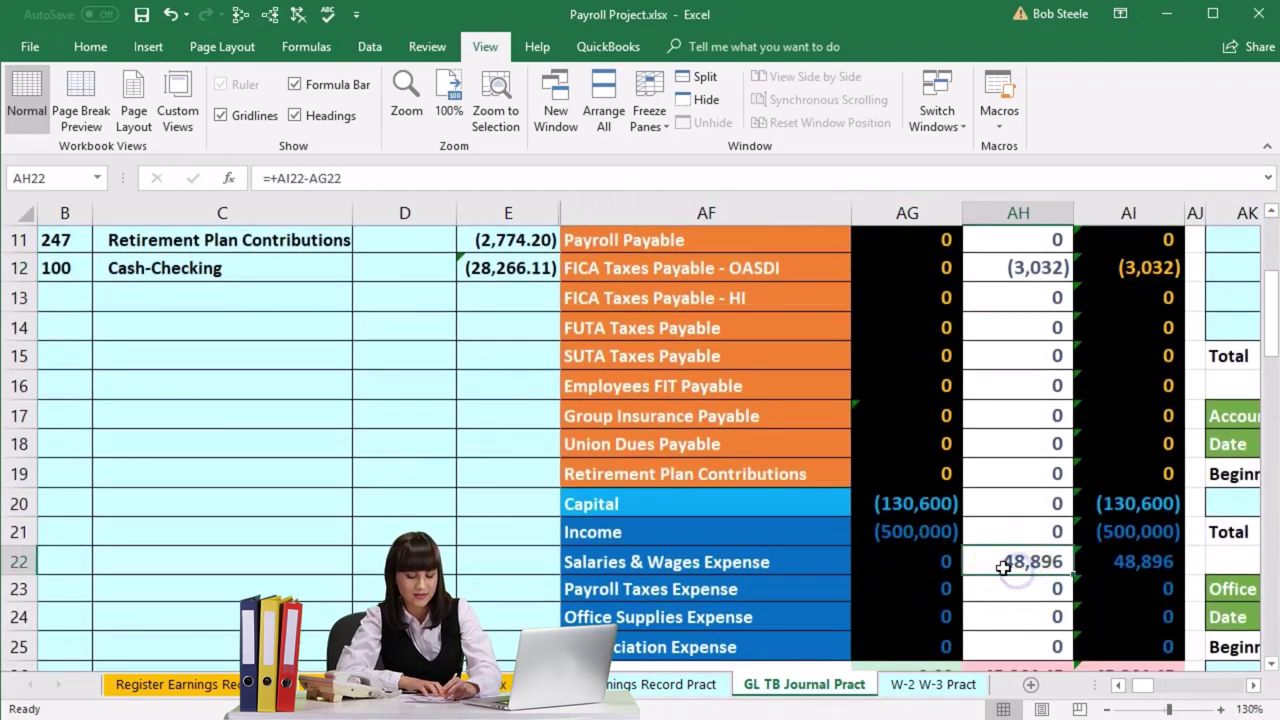
scroll(1000, 590, "up", 4)
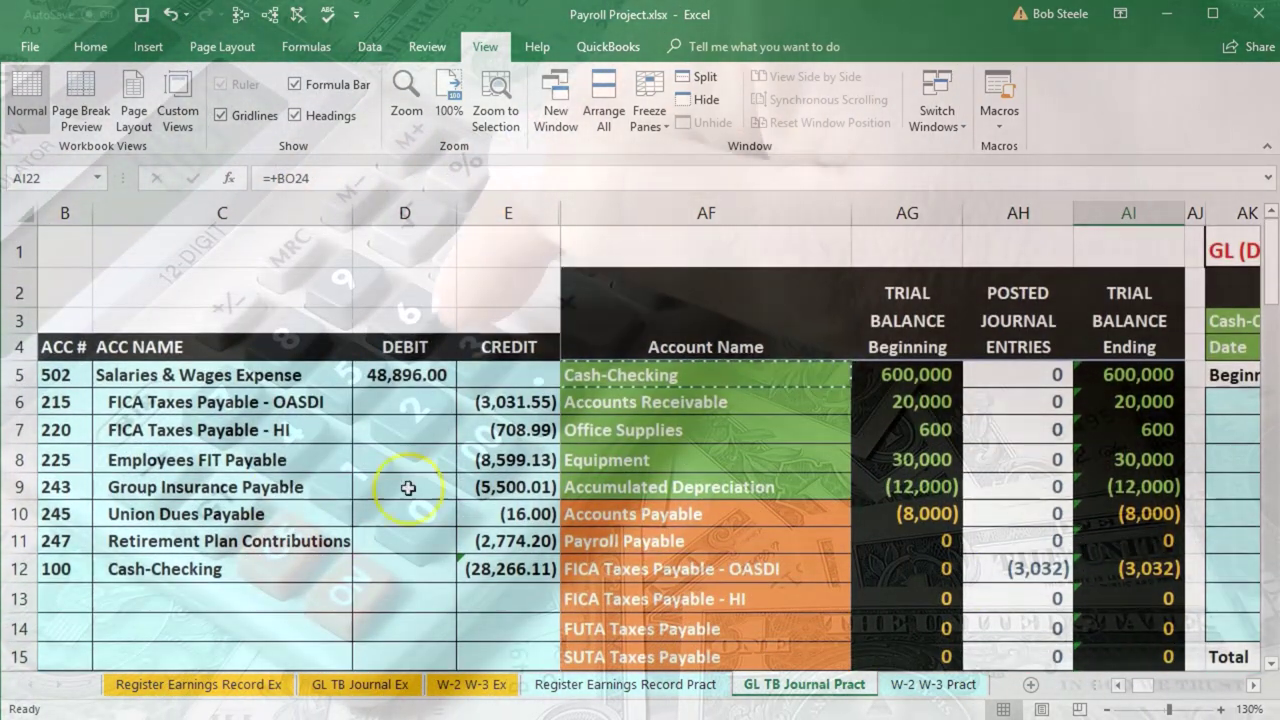
Match account 220 FICA Taxes Payable - HI in the journal entry to its row in the trial balance
left_click_drag(330, 430, 487, 427)
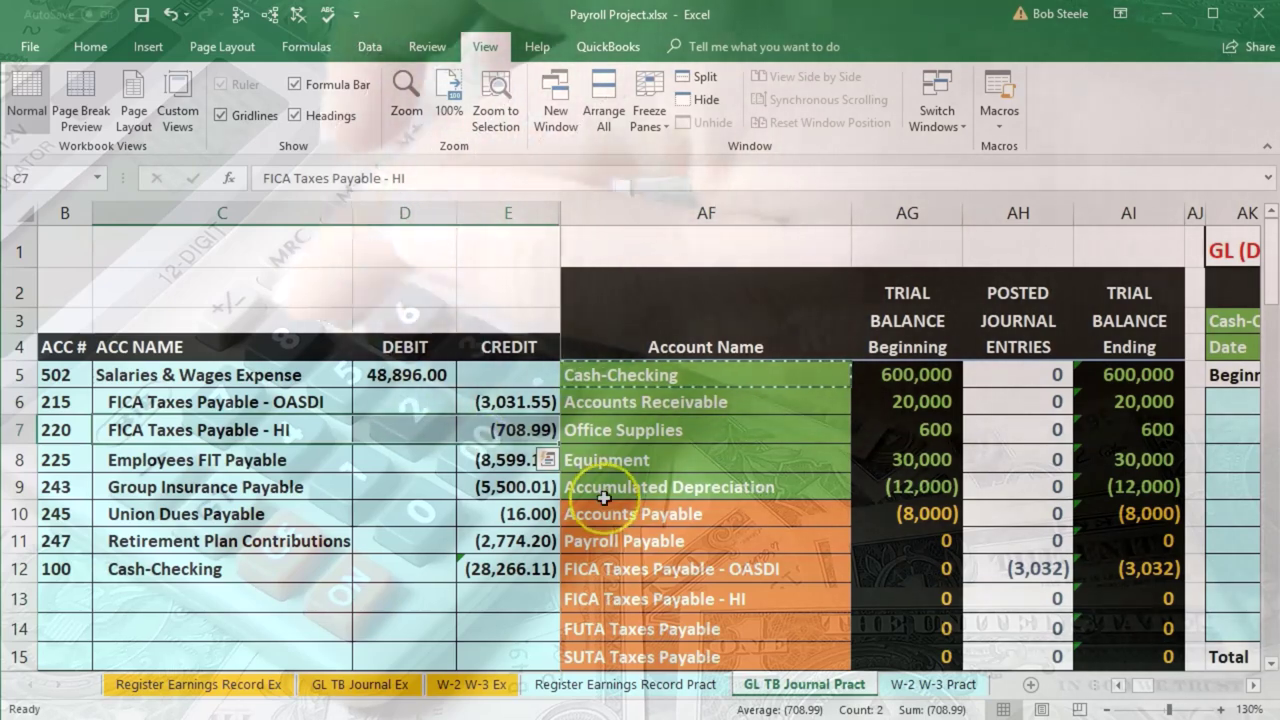
key("Tab")
scroll(604, 497, "left", 2)
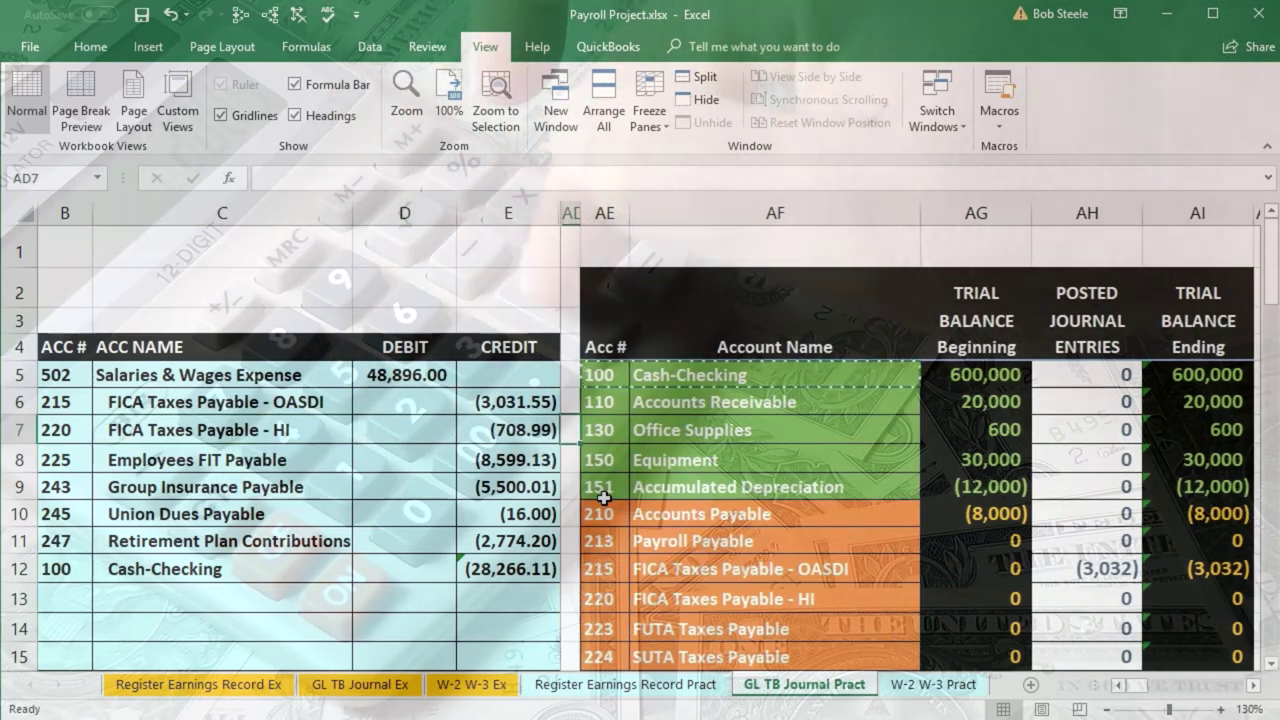
left_click_drag(605, 598, 719, 606)
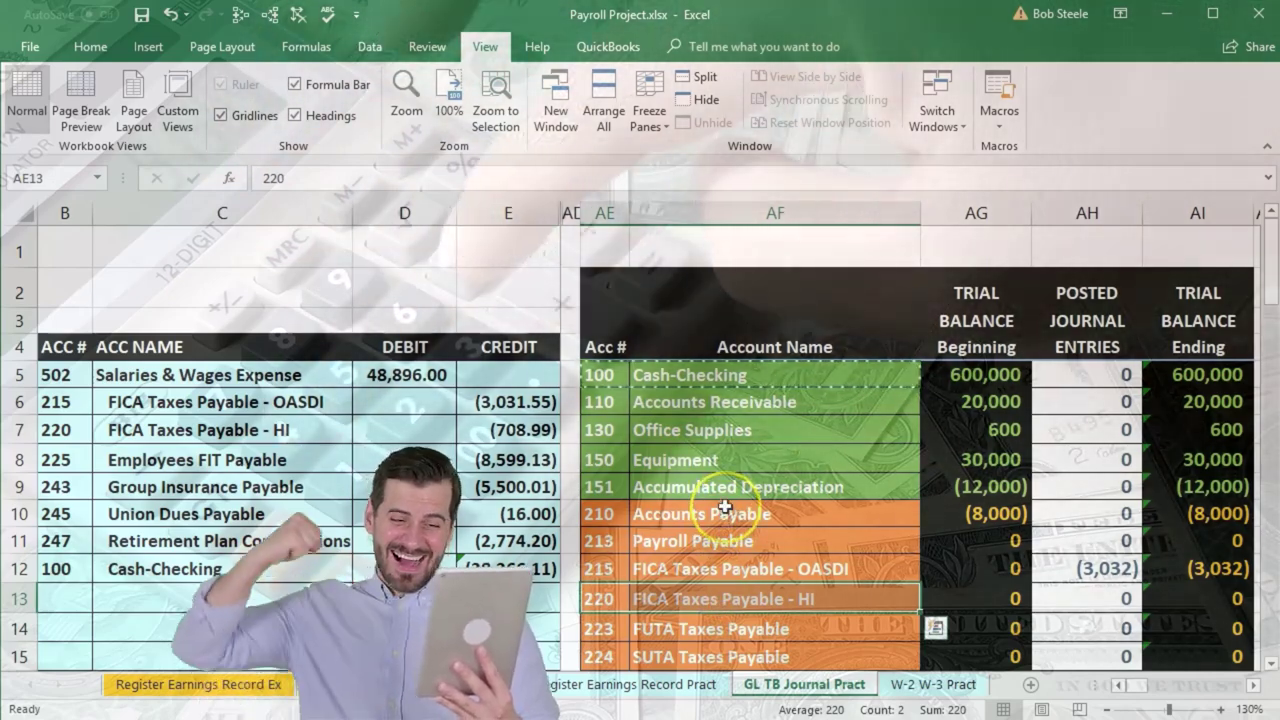
Post the HI credit to the FICA Taxes Payable - HI 220 ledger account, dating AW6 9/1 and linking AX6 to E7
key("Right")
key("Right")
key("Right")
key("Right")
key("Right")
key("Right")
key("Right")
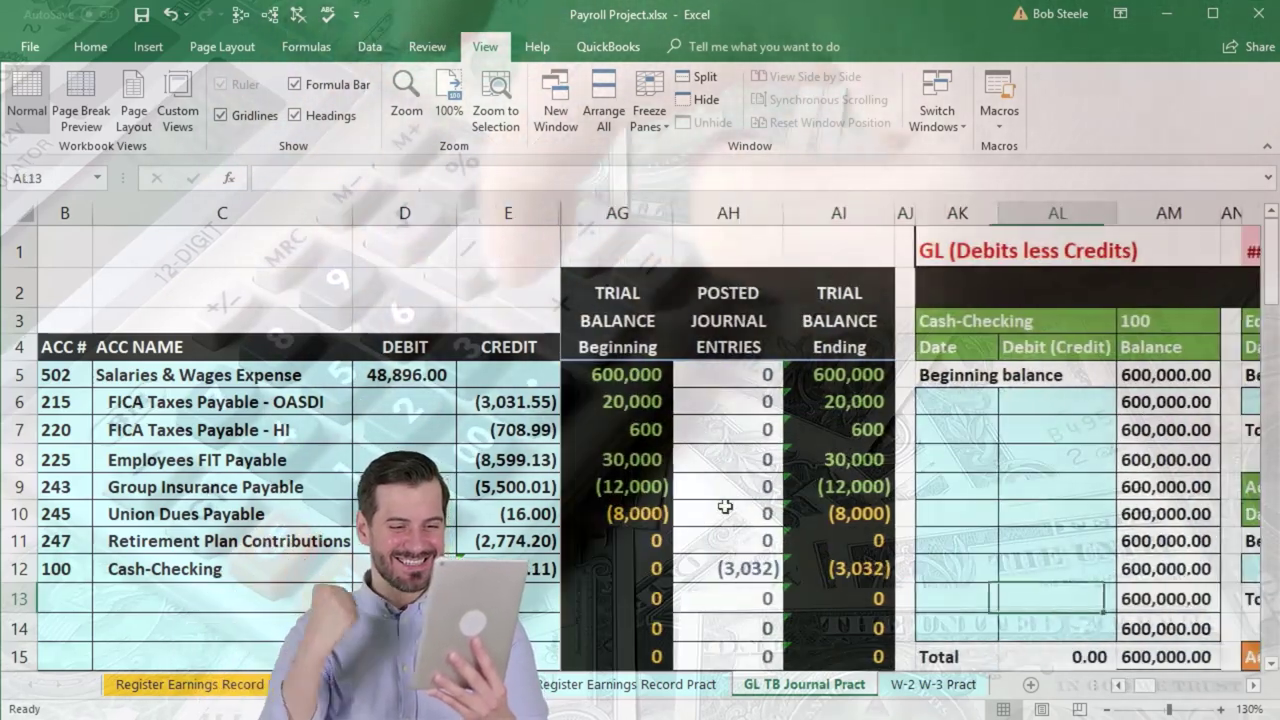
key("Right")
key("Right")
key("Right")
key("Right")
key("Right")
key("Right")
key("Right")
key("Right")
key("Right")
key("Right")
key("Right")
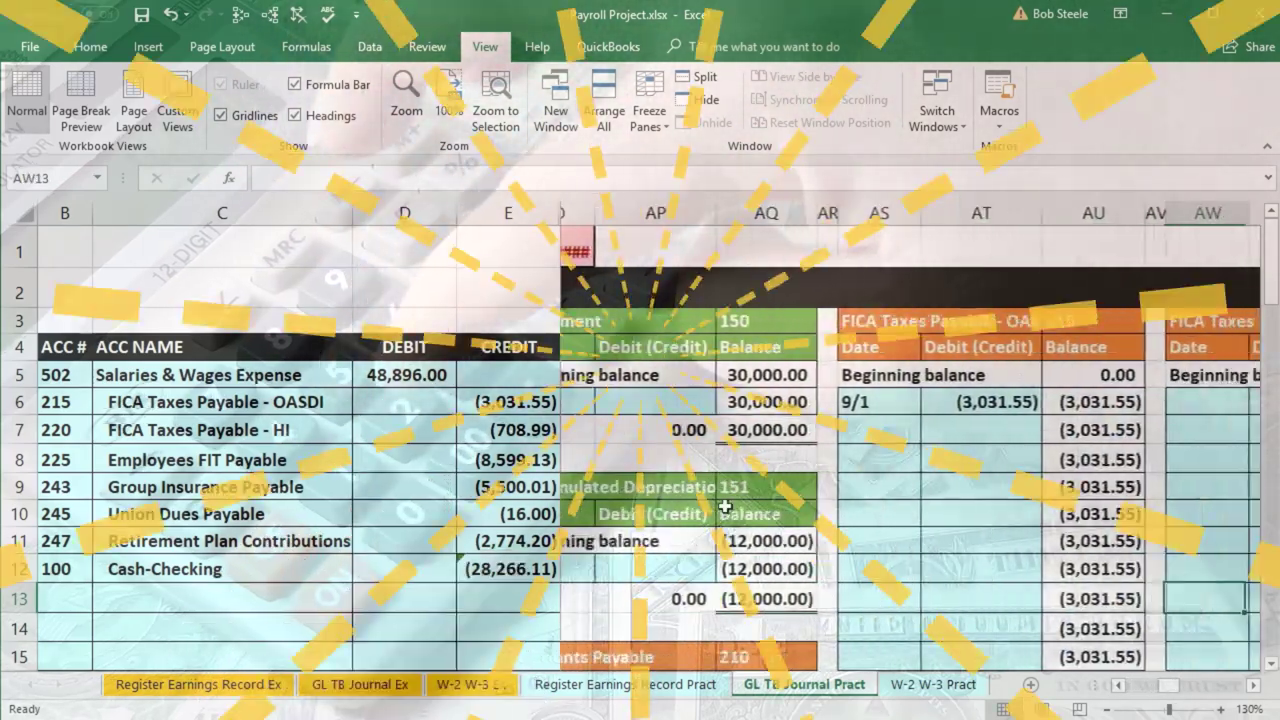
key("Right")
key("Right")
key("Right")
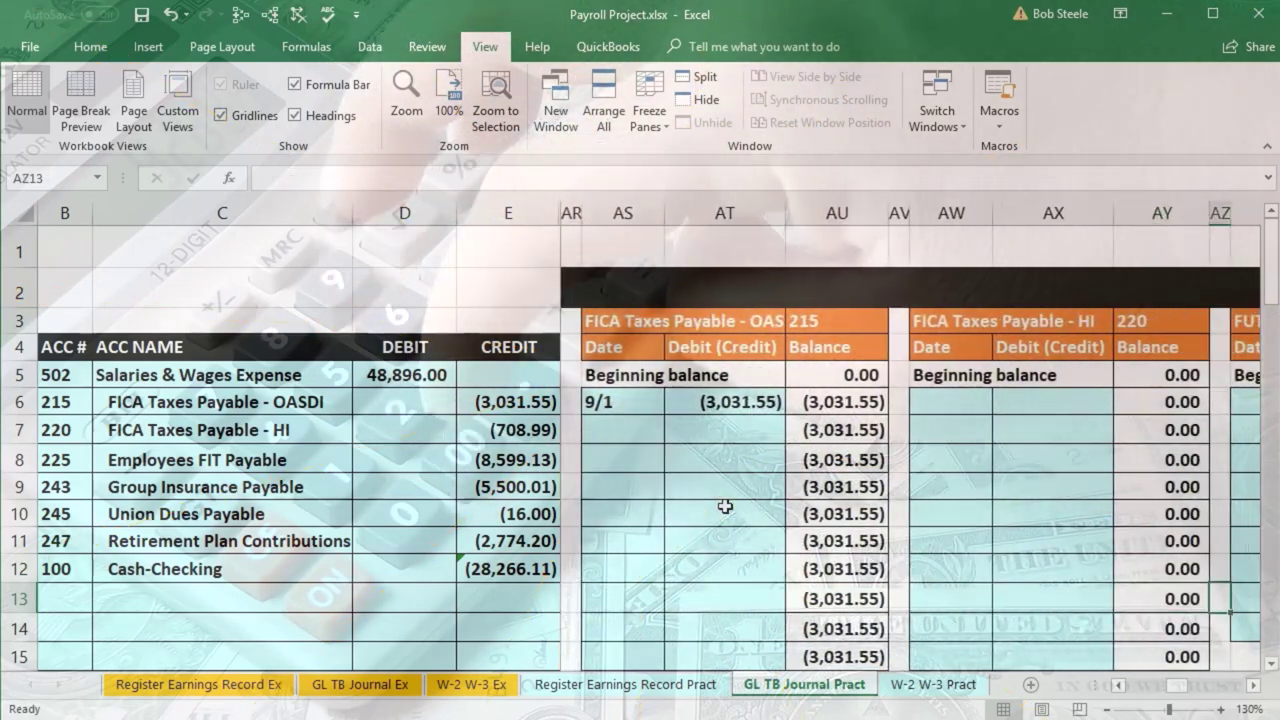
key("Right")
key("Right")
key("Right")
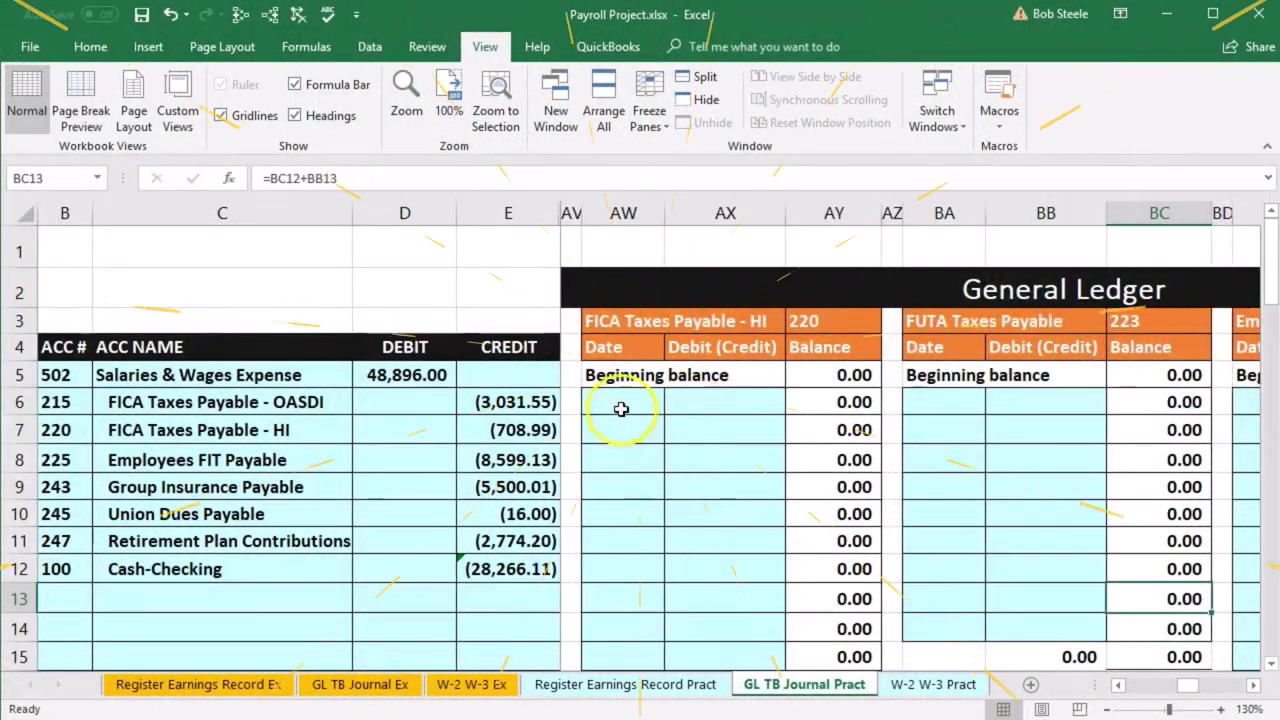
left_click(621, 401)
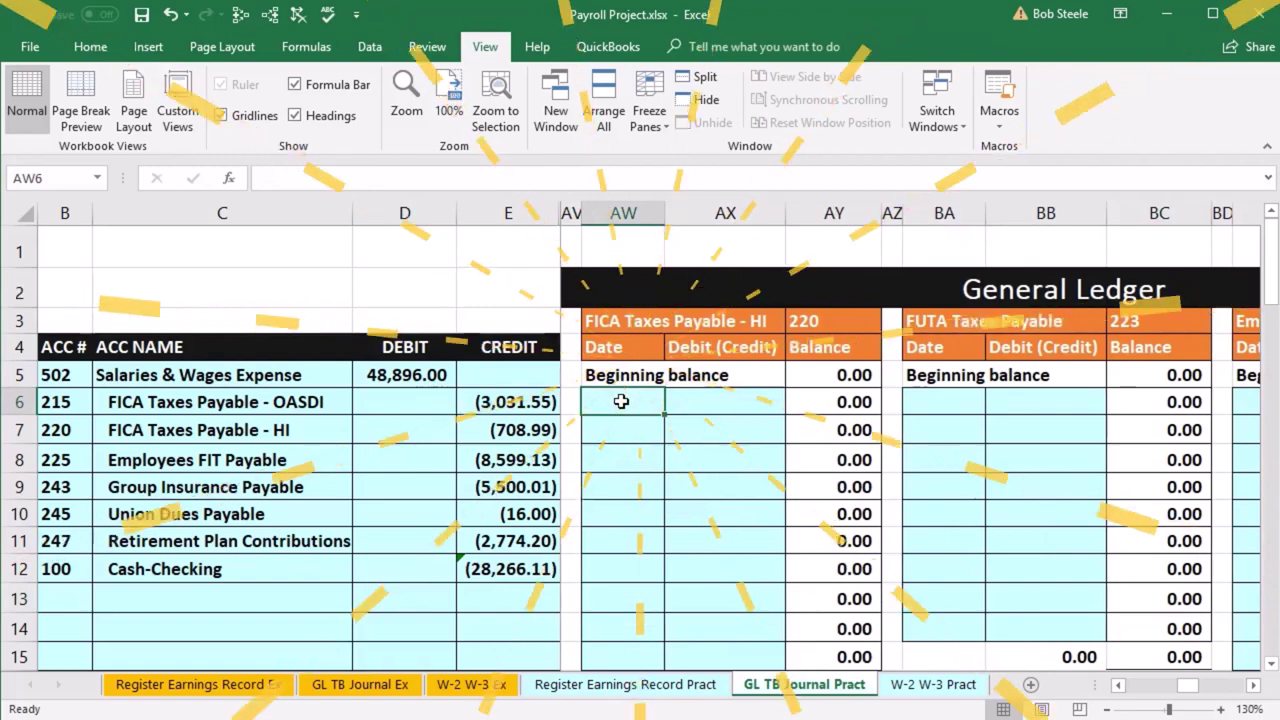
type("9/")
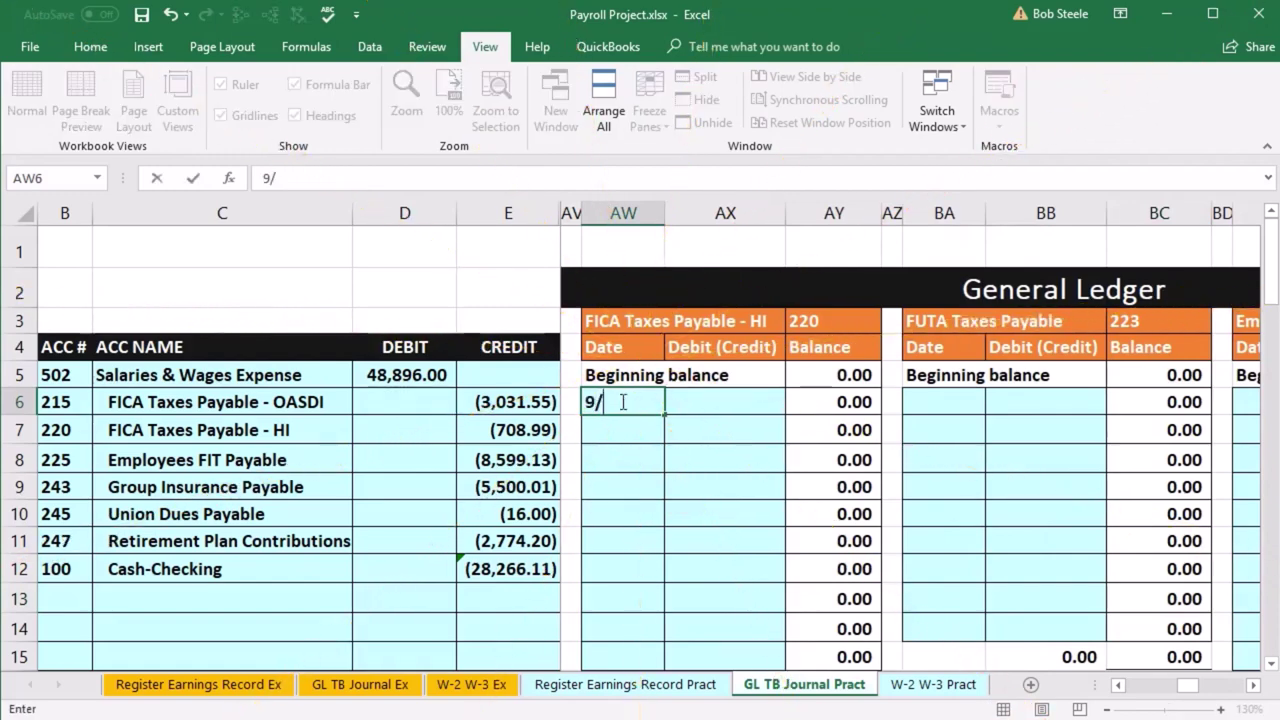
type("1")
key("Tab")
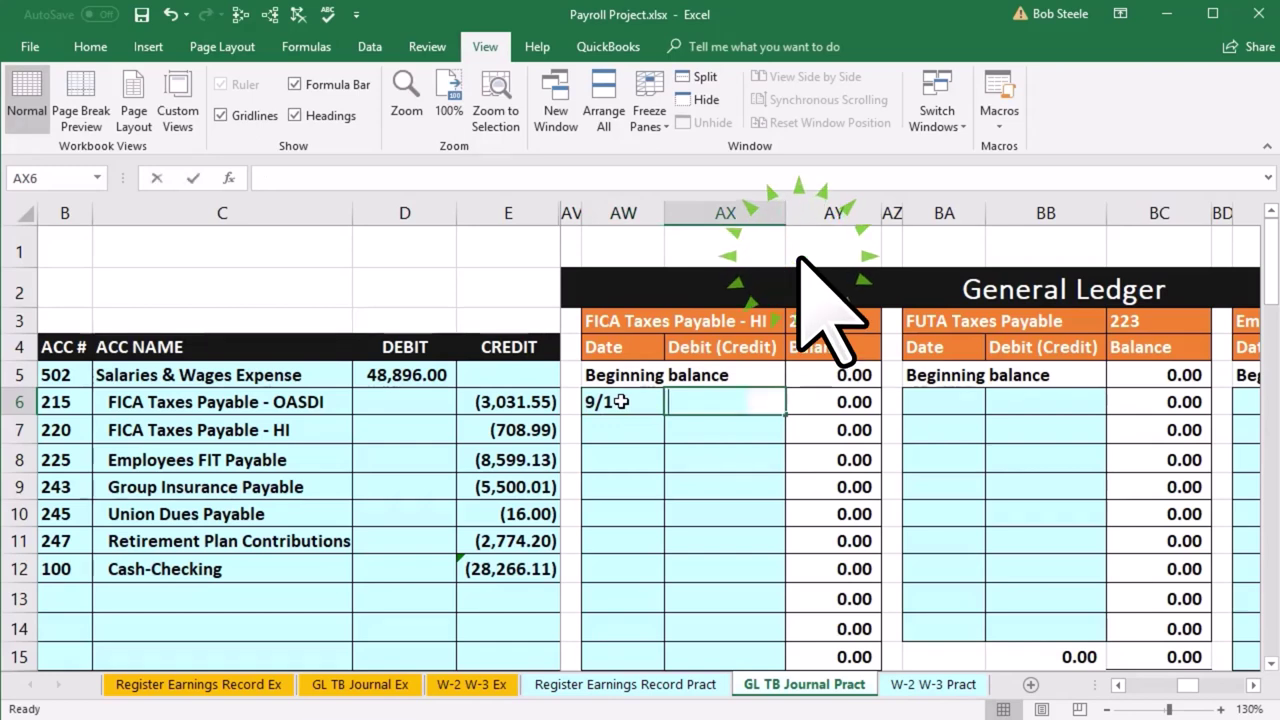
type("=")
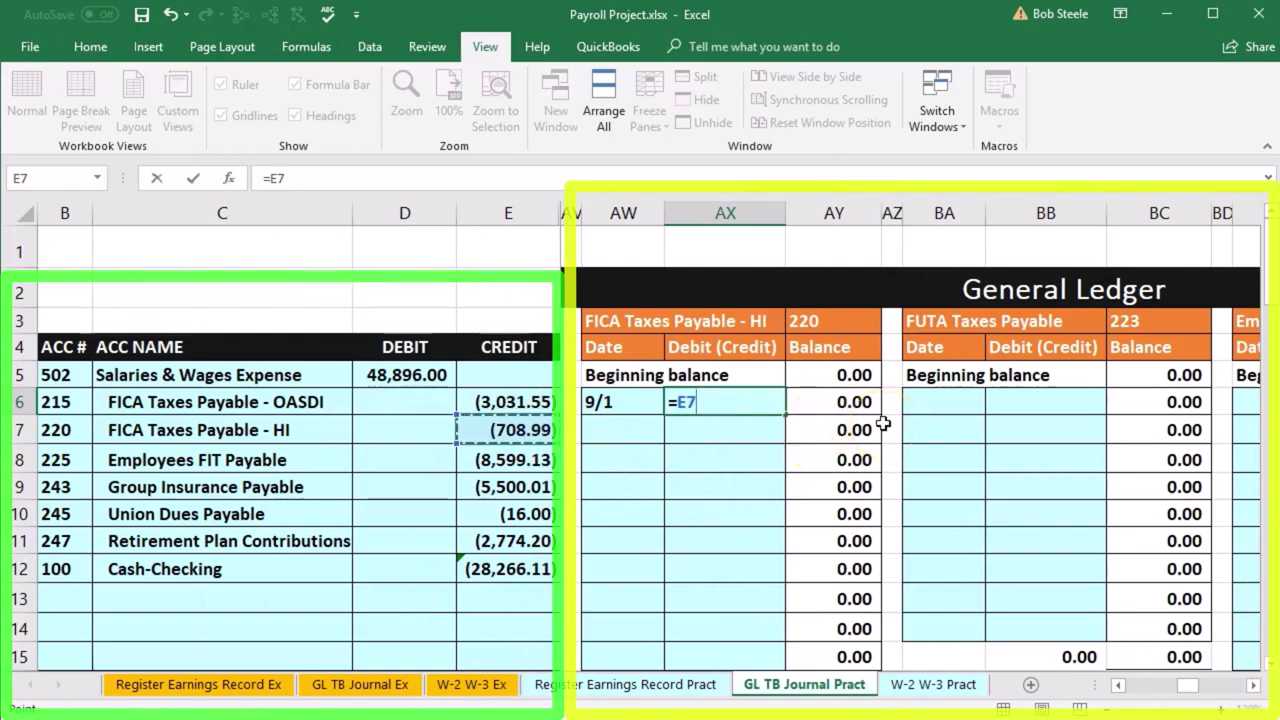
key("Return")
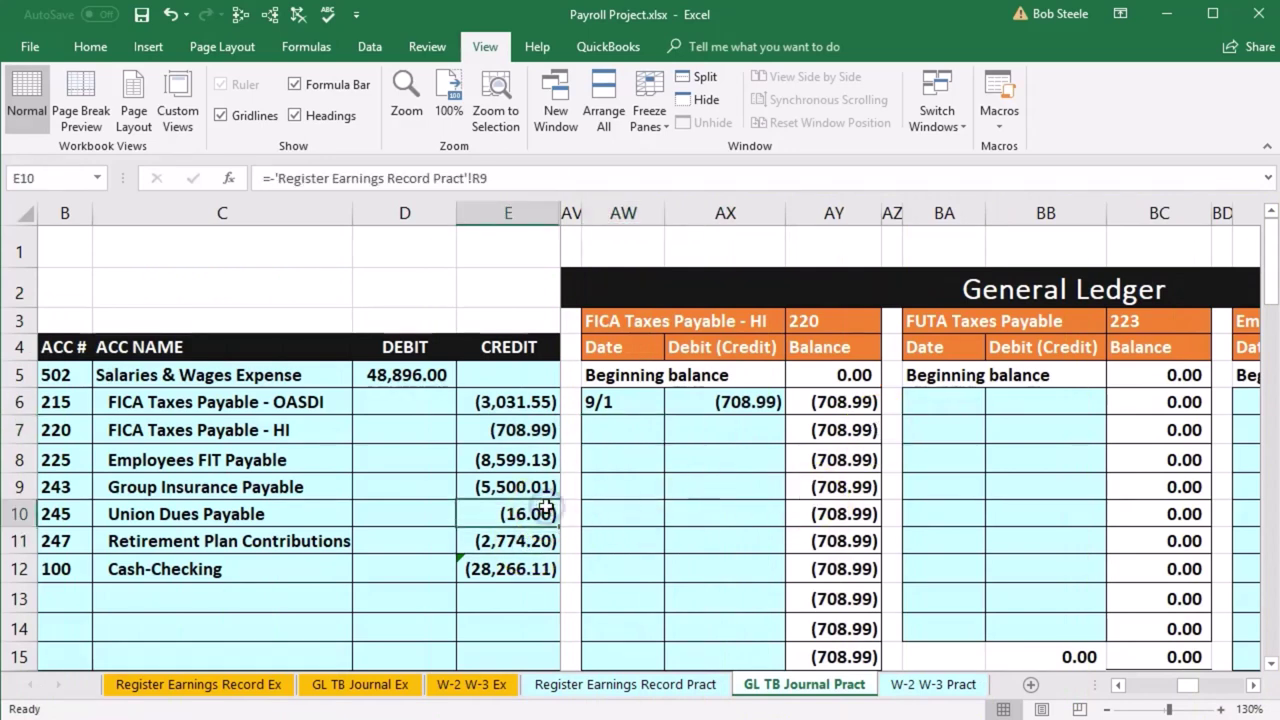
Check the FICA Taxes Payable - HI posting in the trial balance and inspect the total formula under the posted journal entries column
key("Right")
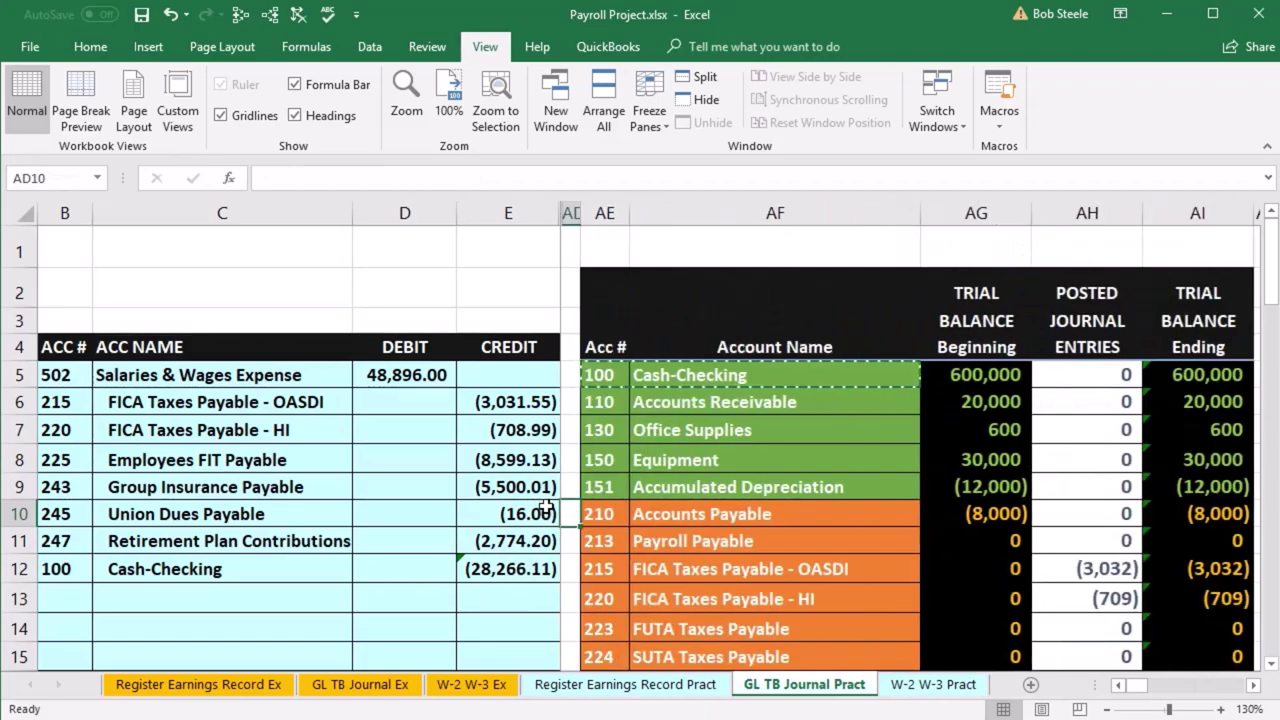
left_click(1082, 599)
scroll(1082, 599, "down", 4)
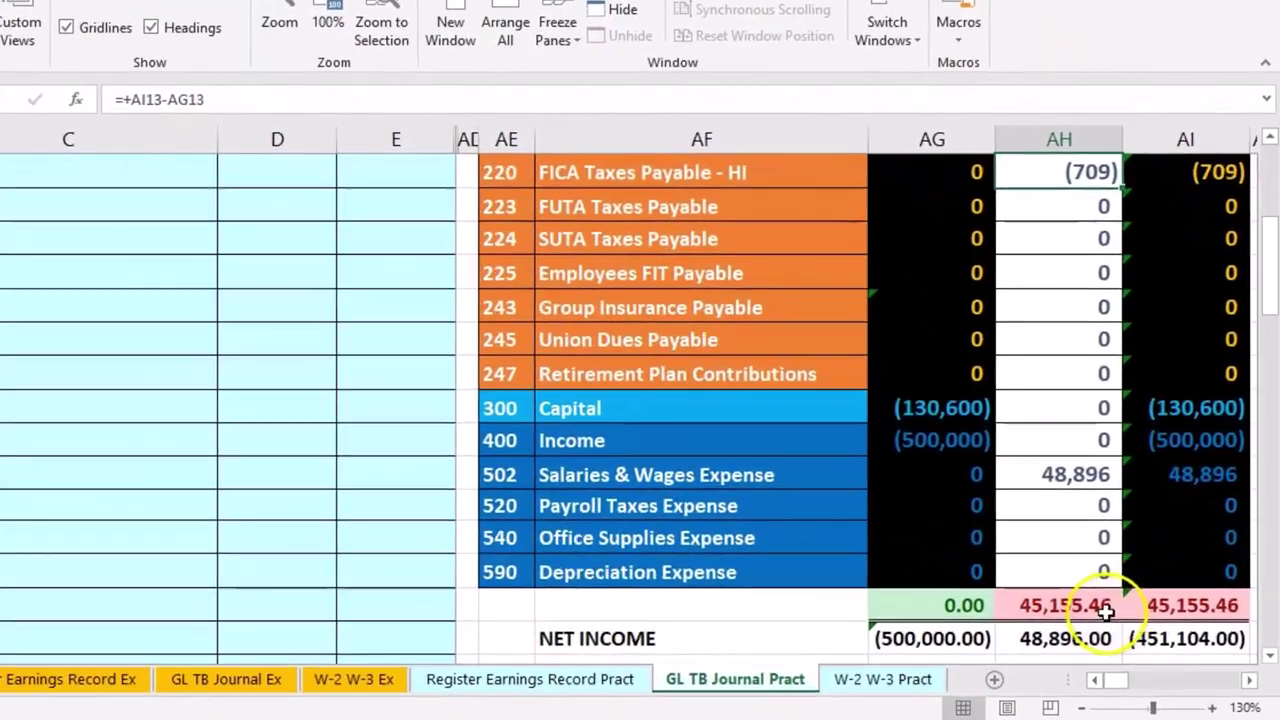
double_click(1104, 609)
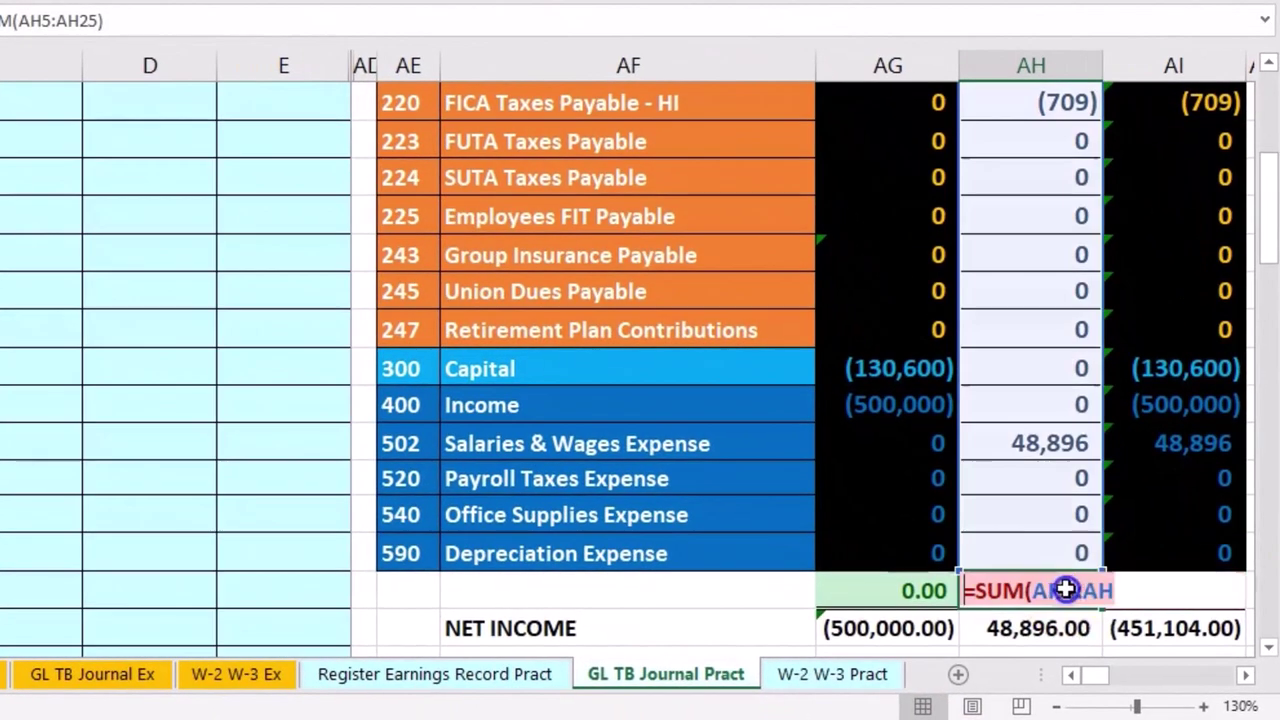
key("Return")
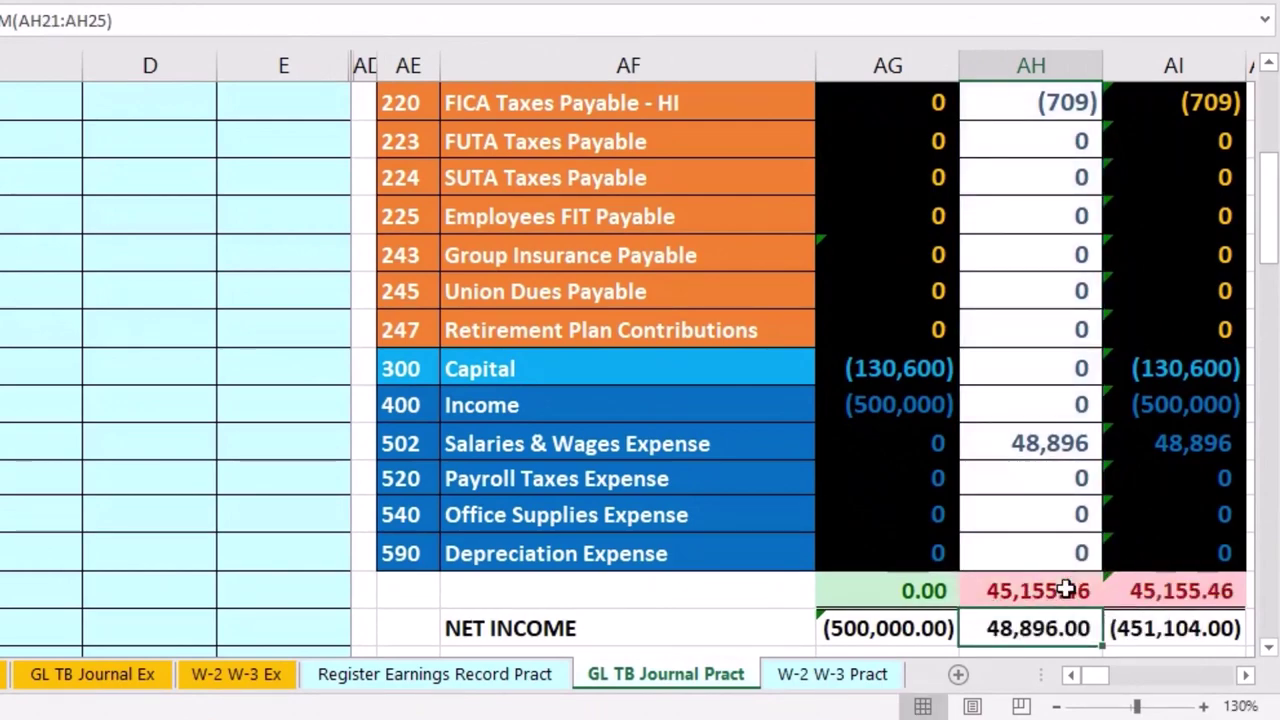
Match account 225 Employees FIT Payable in the journal entry to its row in the trial balance
scroll(1068, 590, "up", 5)
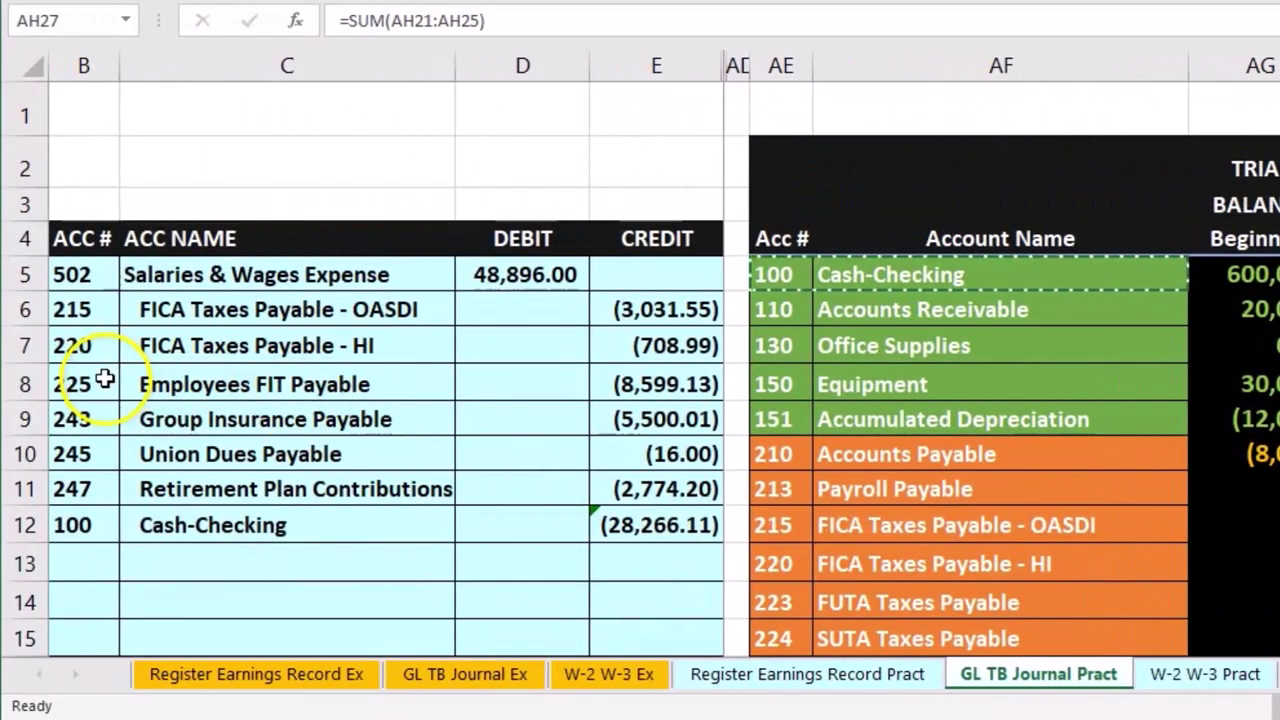
left_click_drag(105, 380, 302, 389)
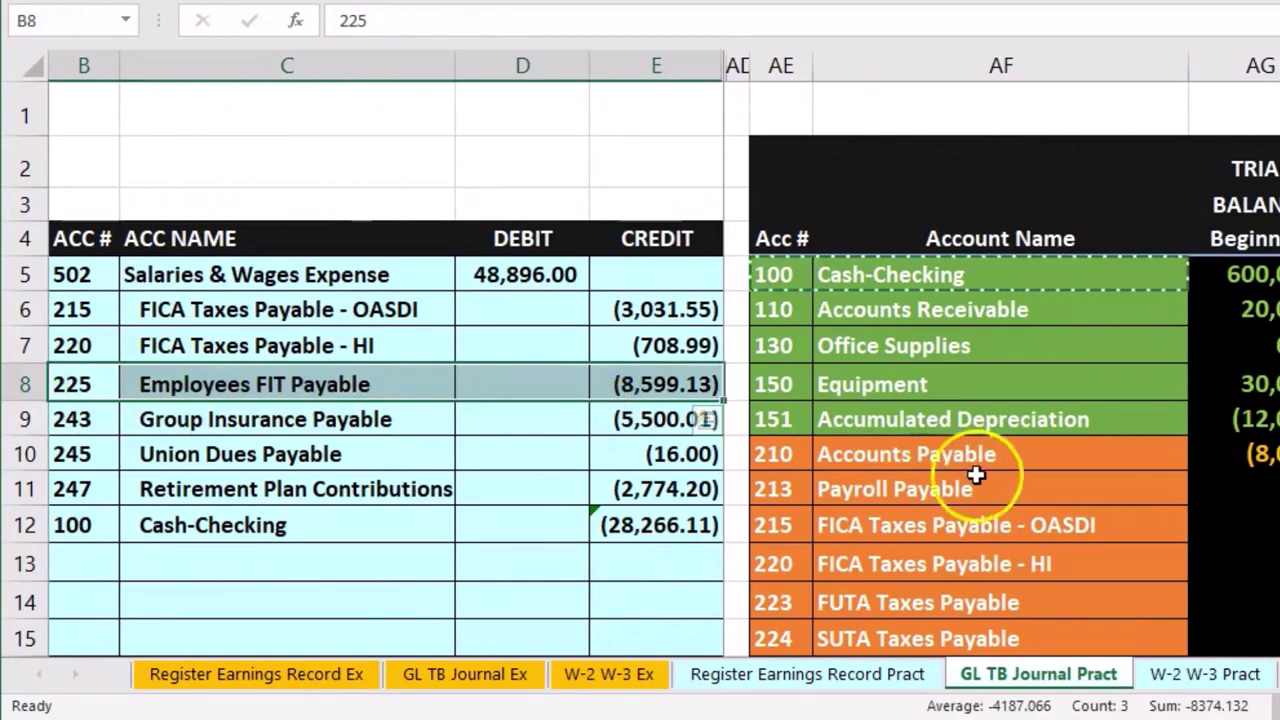
left_click_drag(781, 676, 835, 666)
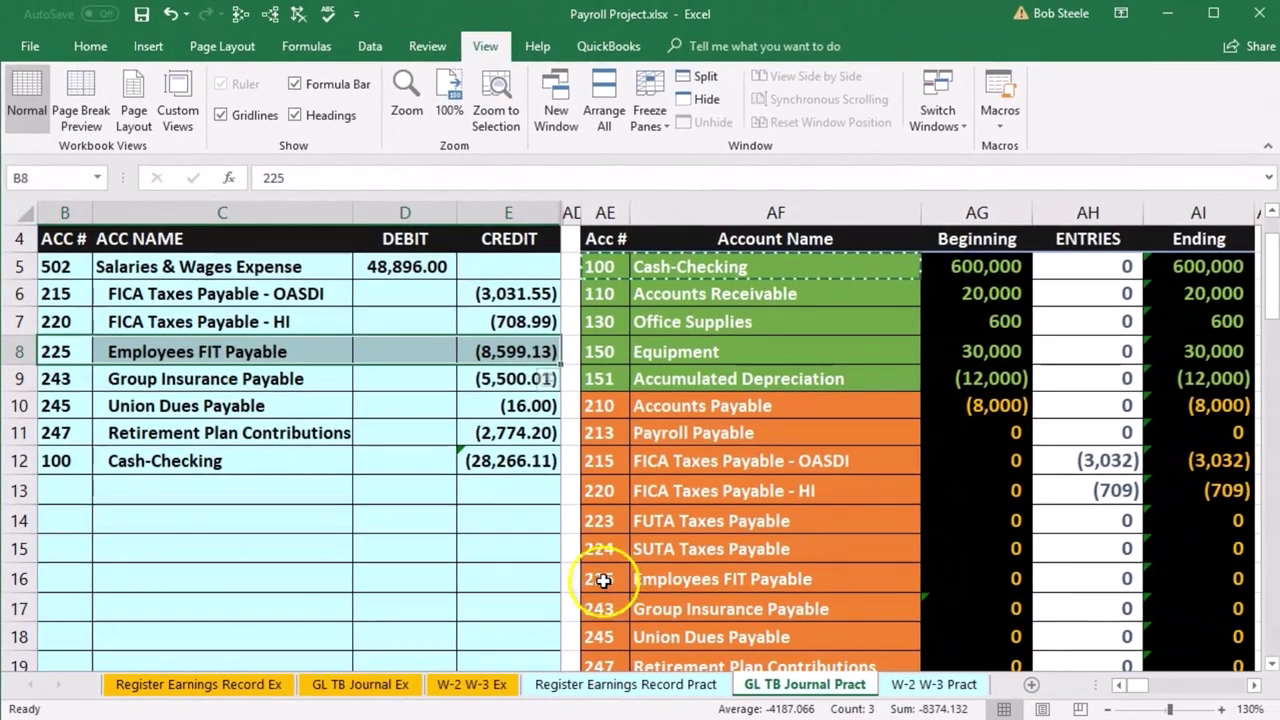
scroll(647, 571, "down", 1)
scroll(645, 549, "up", 1)
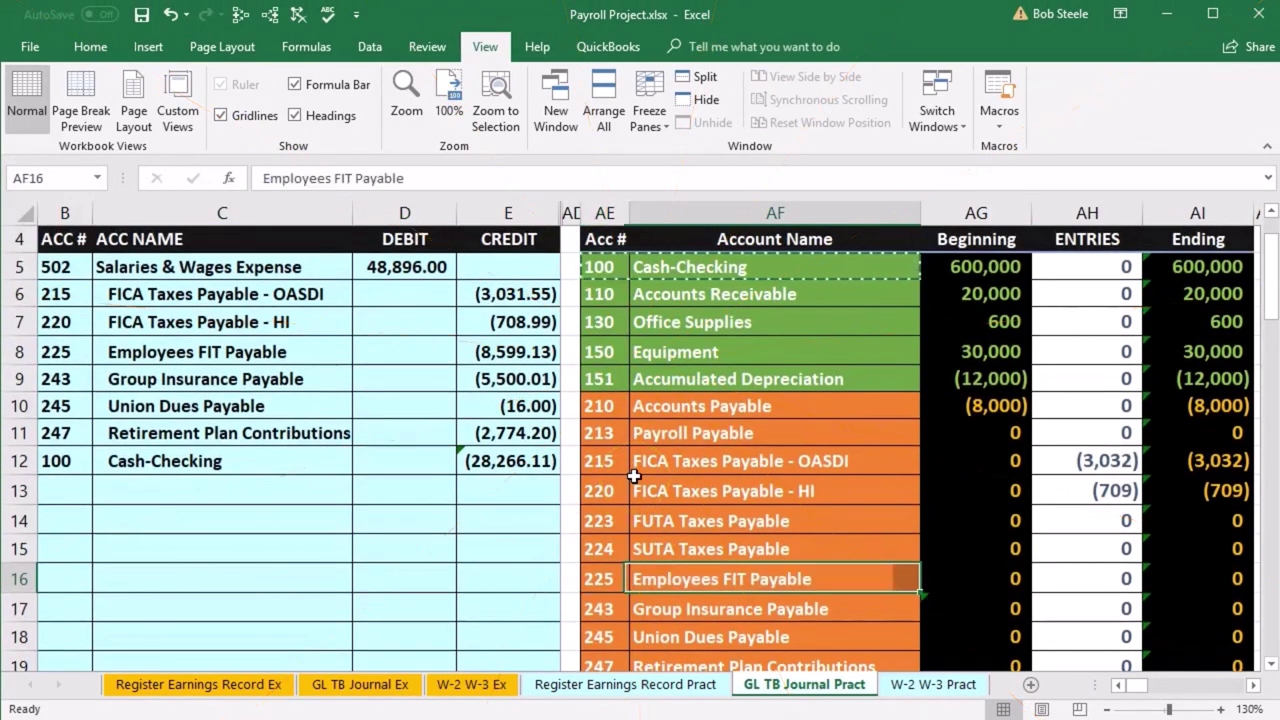
Post the federal income tax credit to the Employees FIT Payable 225 ledger account, dating BE6 9/1 and linking BF6 to E8
key("Right")
key("Right")
key("Right")
key("Right")
key("Right")
key("Right")
key("Right")
key("Right")
key("Right")
key("Right")
key("Right")
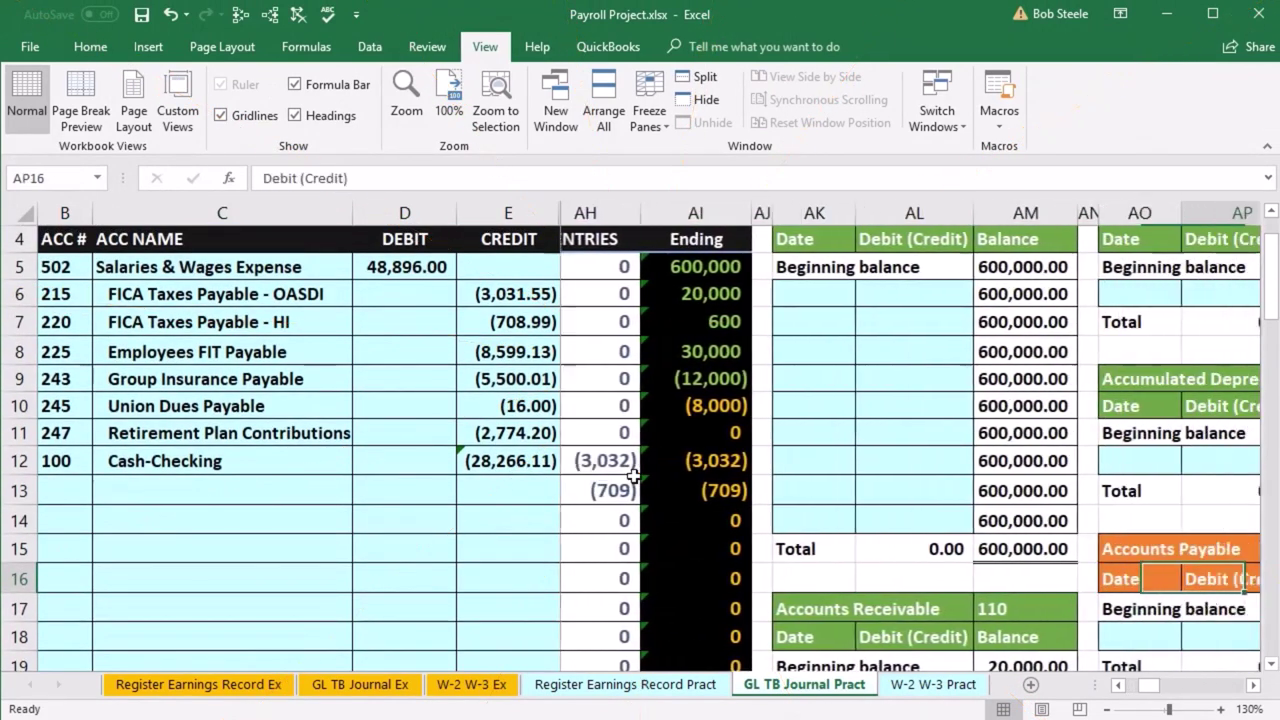
key("Right")
key("Right")
key("Right")
key("Right")
key("Right")
key("Right")
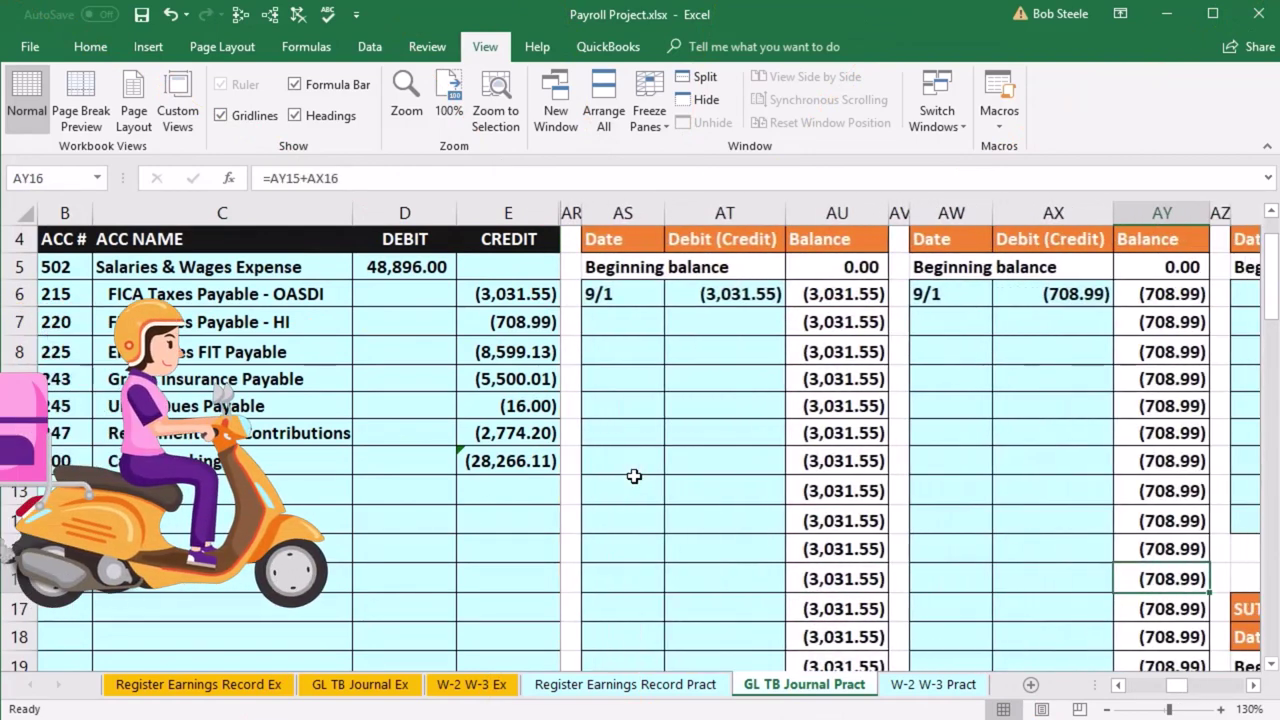
key("Right")
key("Right")
key("Right")
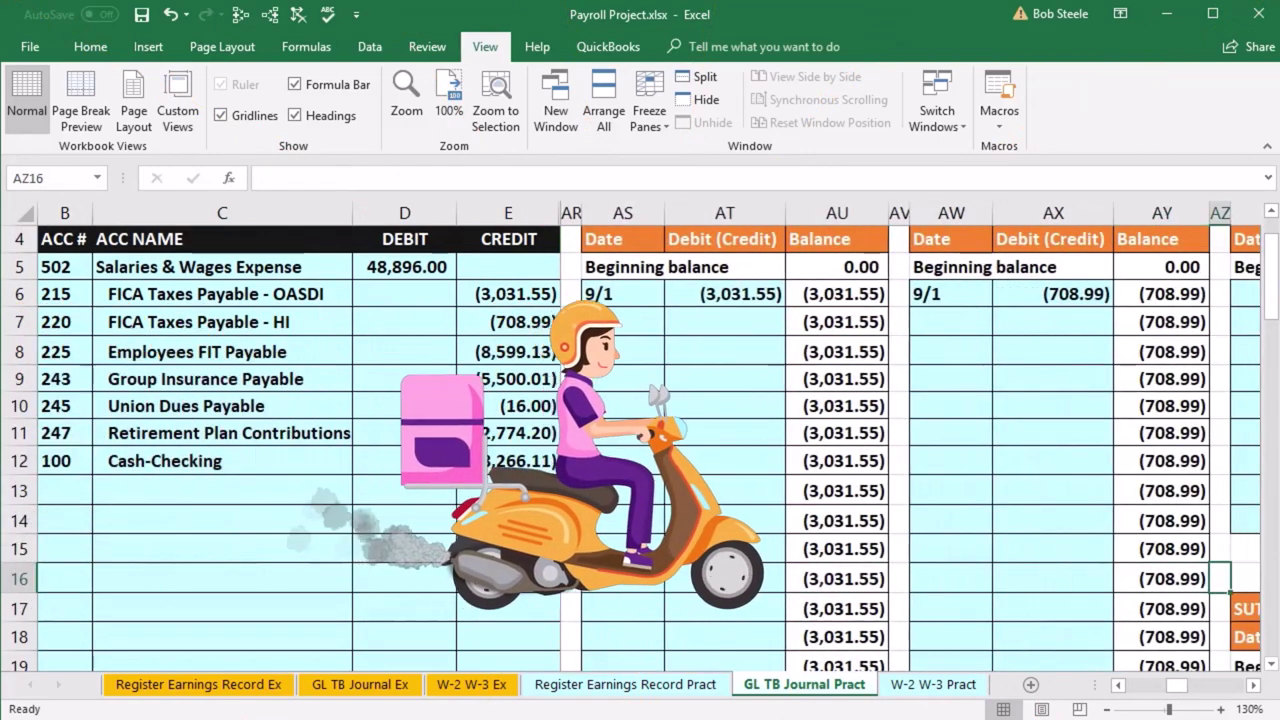
key("Right")
key("Right")
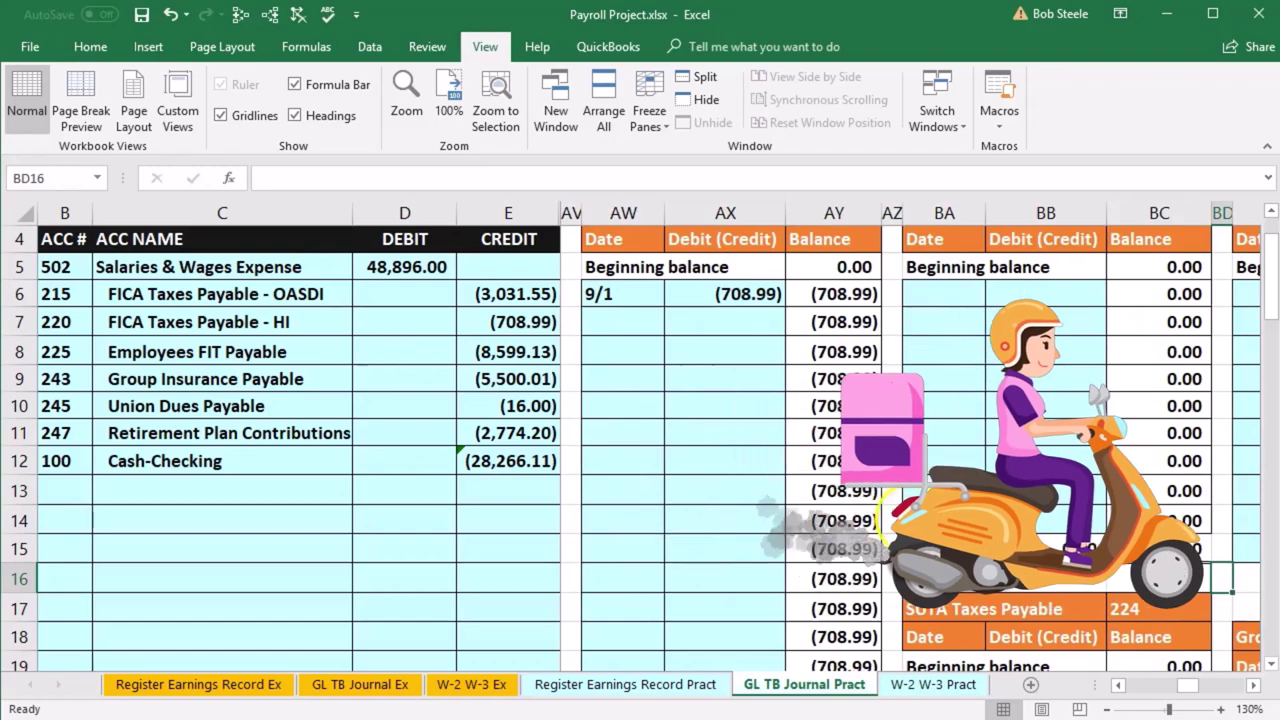
scroll(962, 538, "down", 2)
scroll(962, 538, "down", 2)
scroll(962, 538, "up", 5)
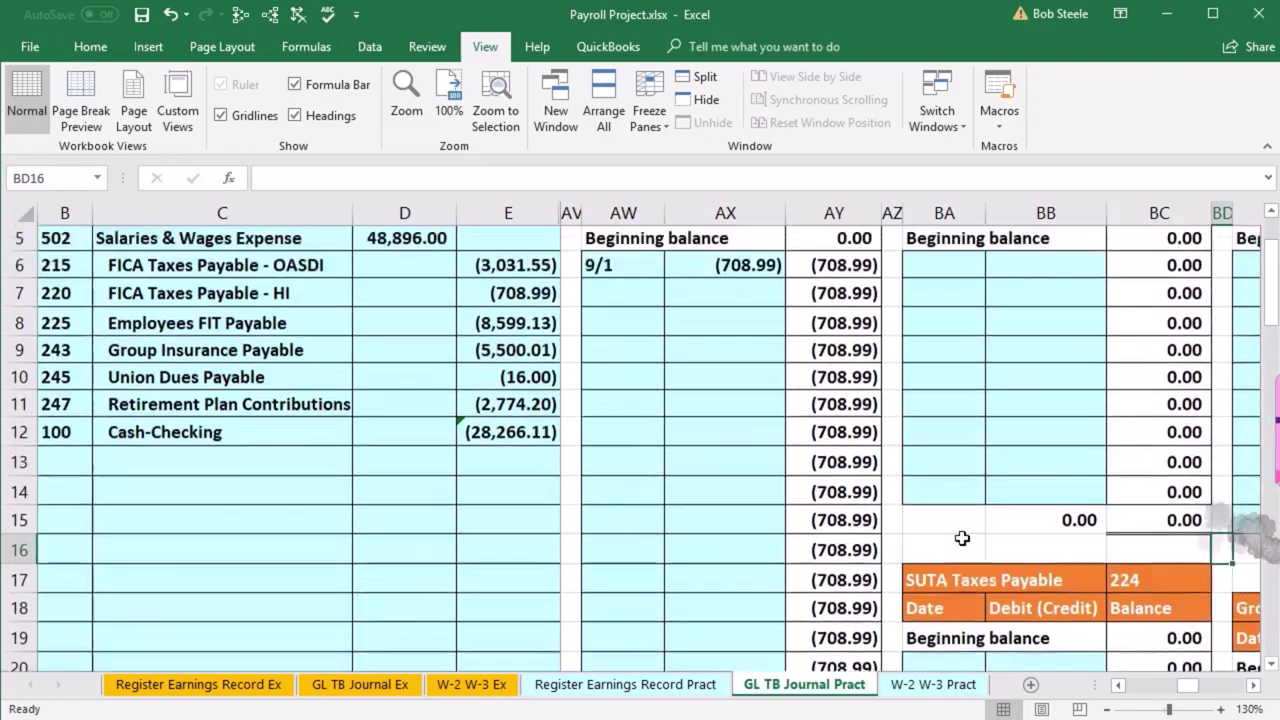
key("Right")
key("Right")
key("Right")
key("Right")
key("Right")
key("Right")
key("Right")
key("Right")
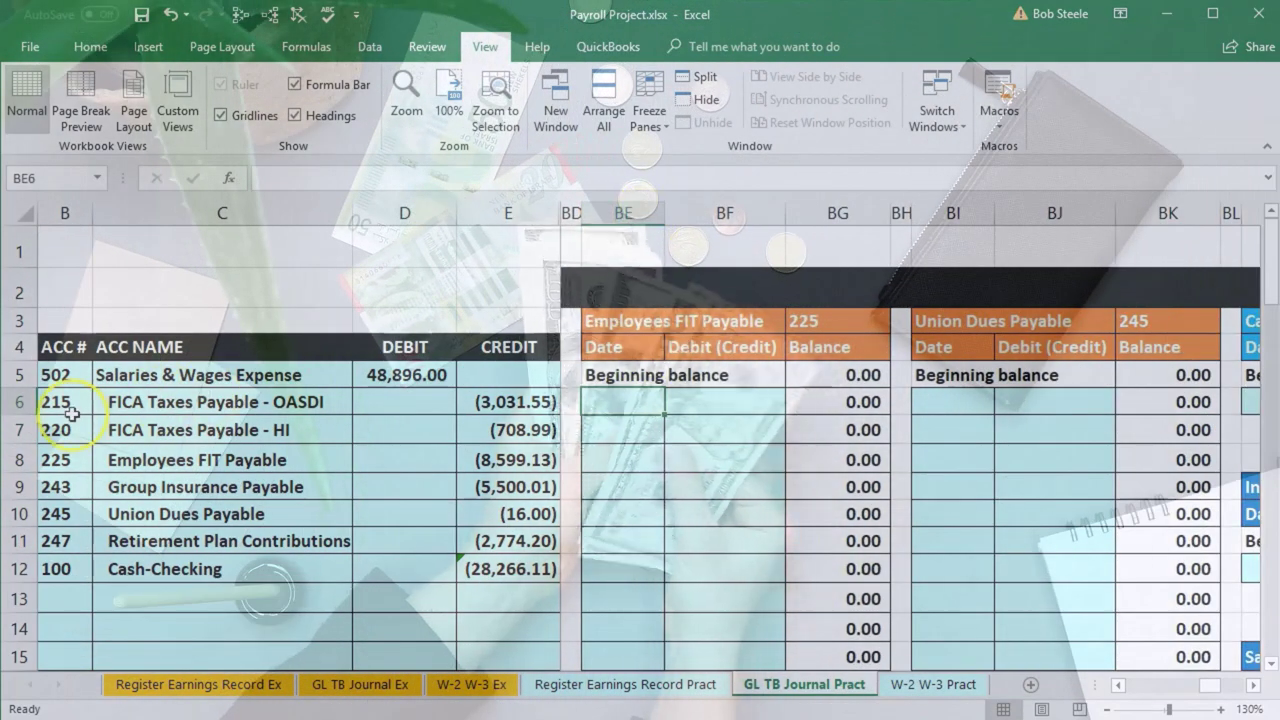
type("9/1")
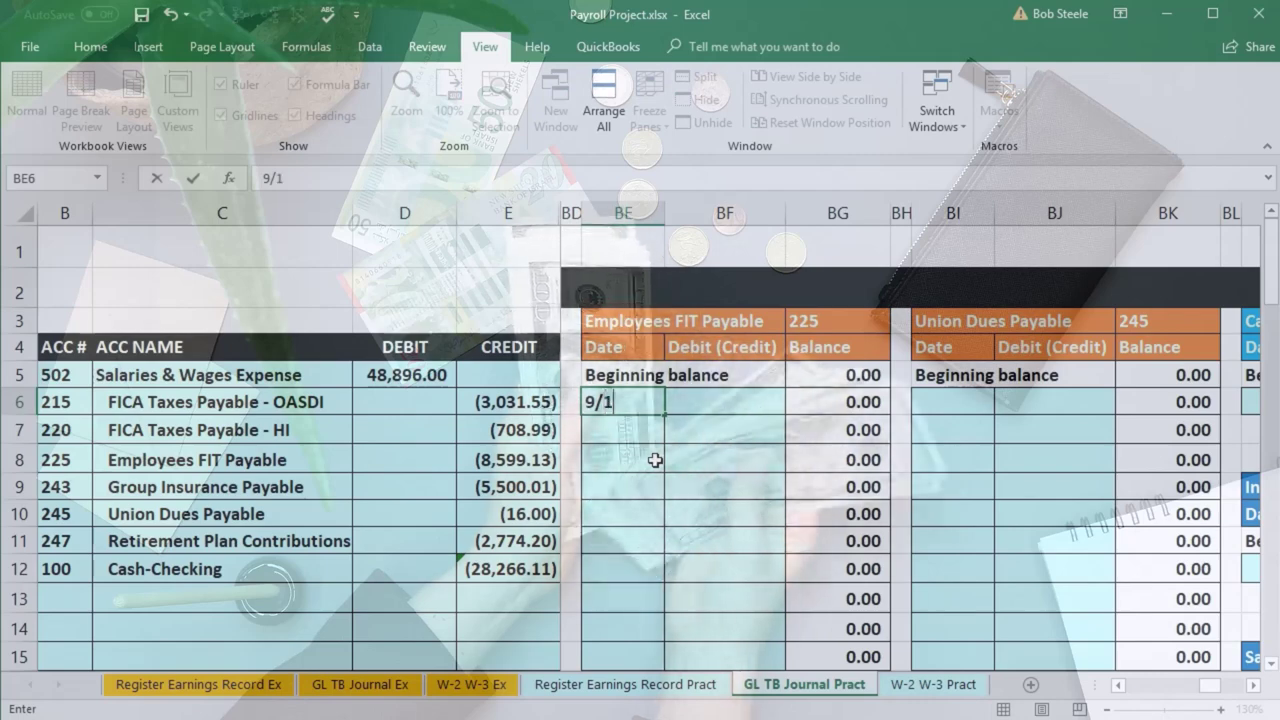
key("Tab")
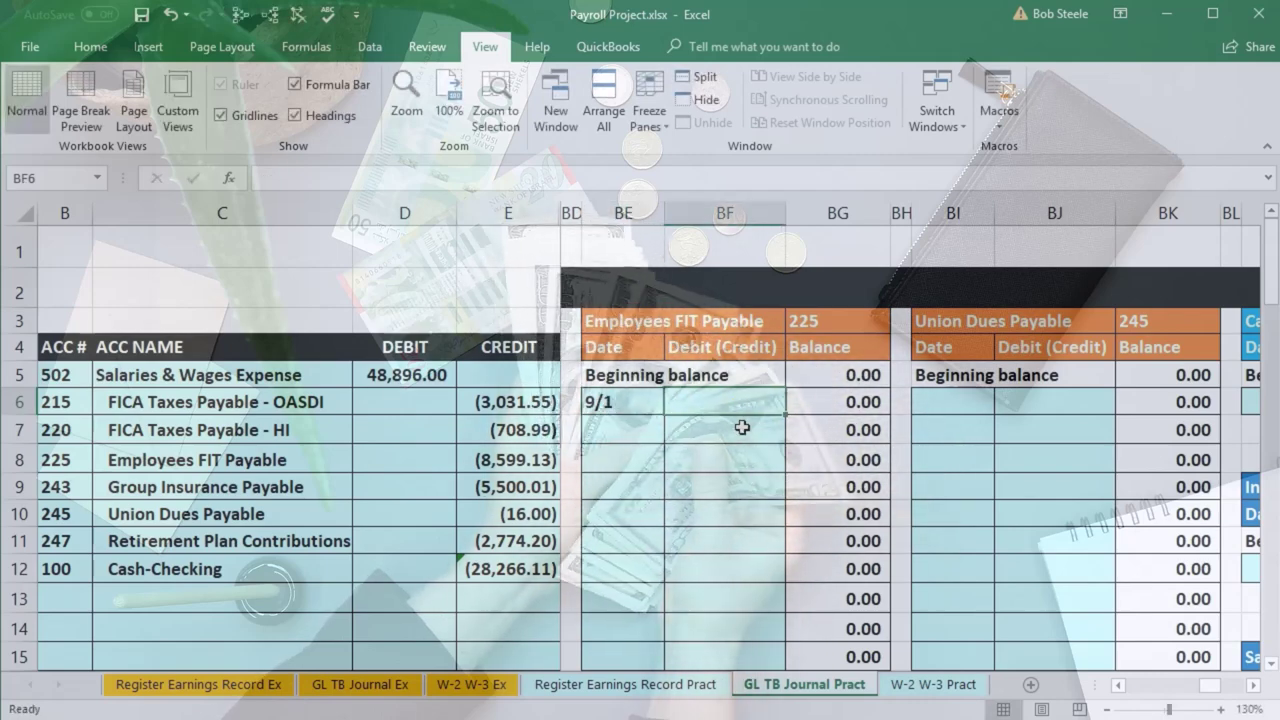
type("=")
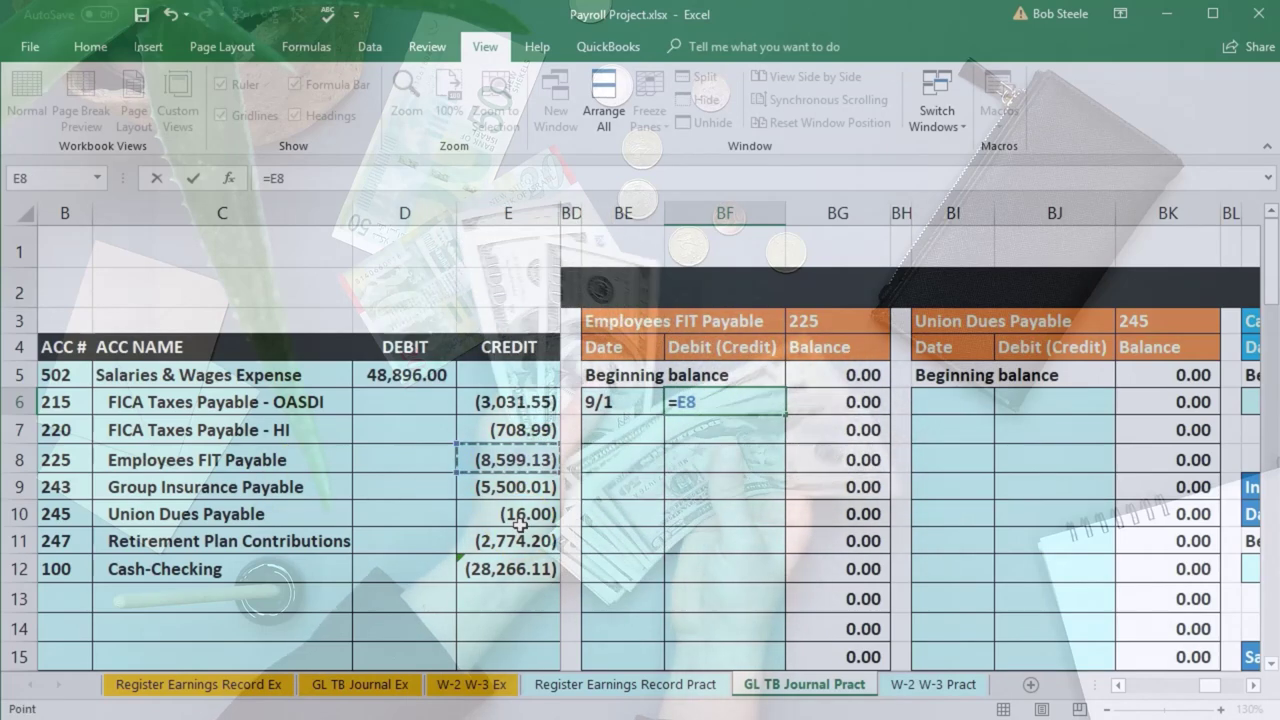
key("Return")
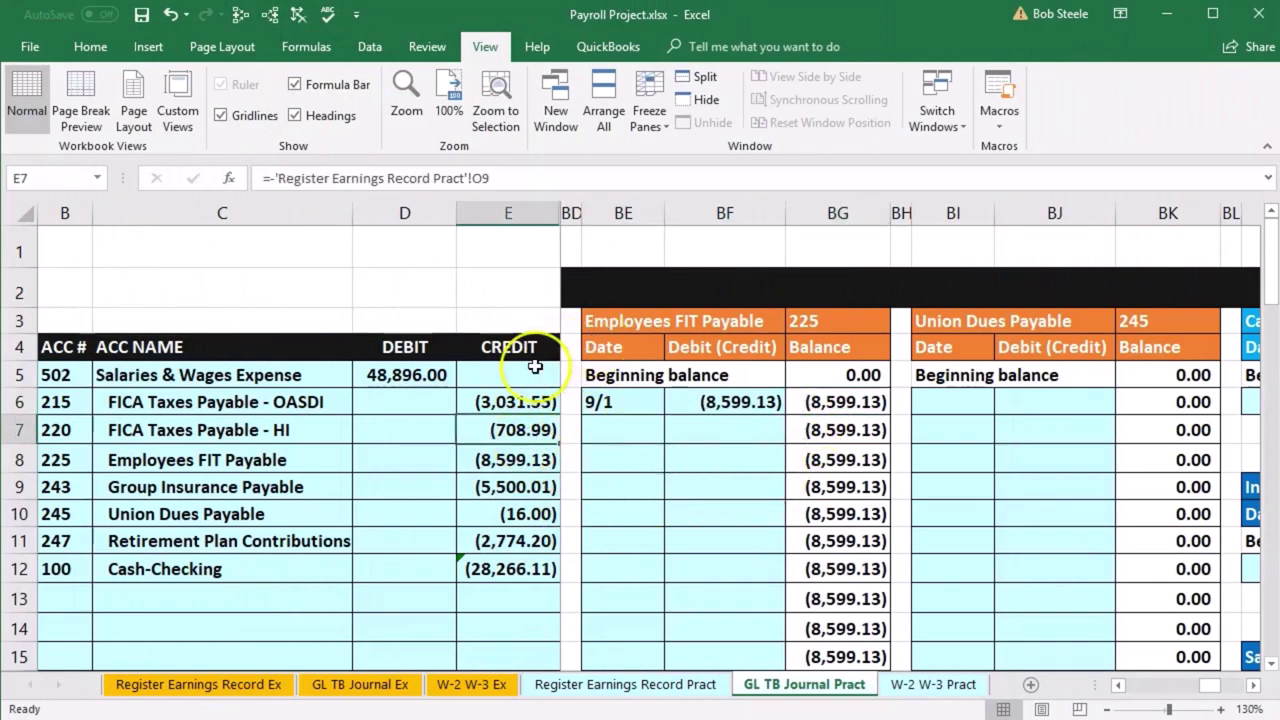
Check the Employees FIT Payable posting in the trial balance and inspect its ending balance formula
key("Right")
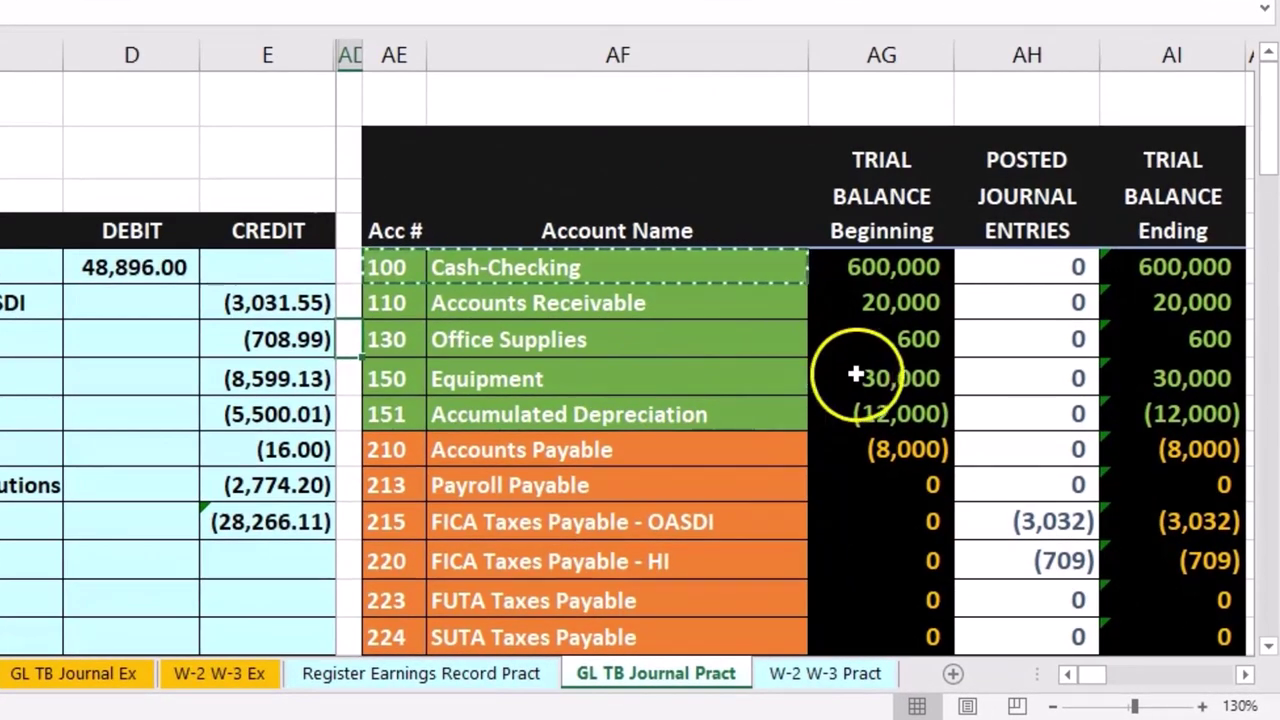
scroll(858, 374, "down", 1)
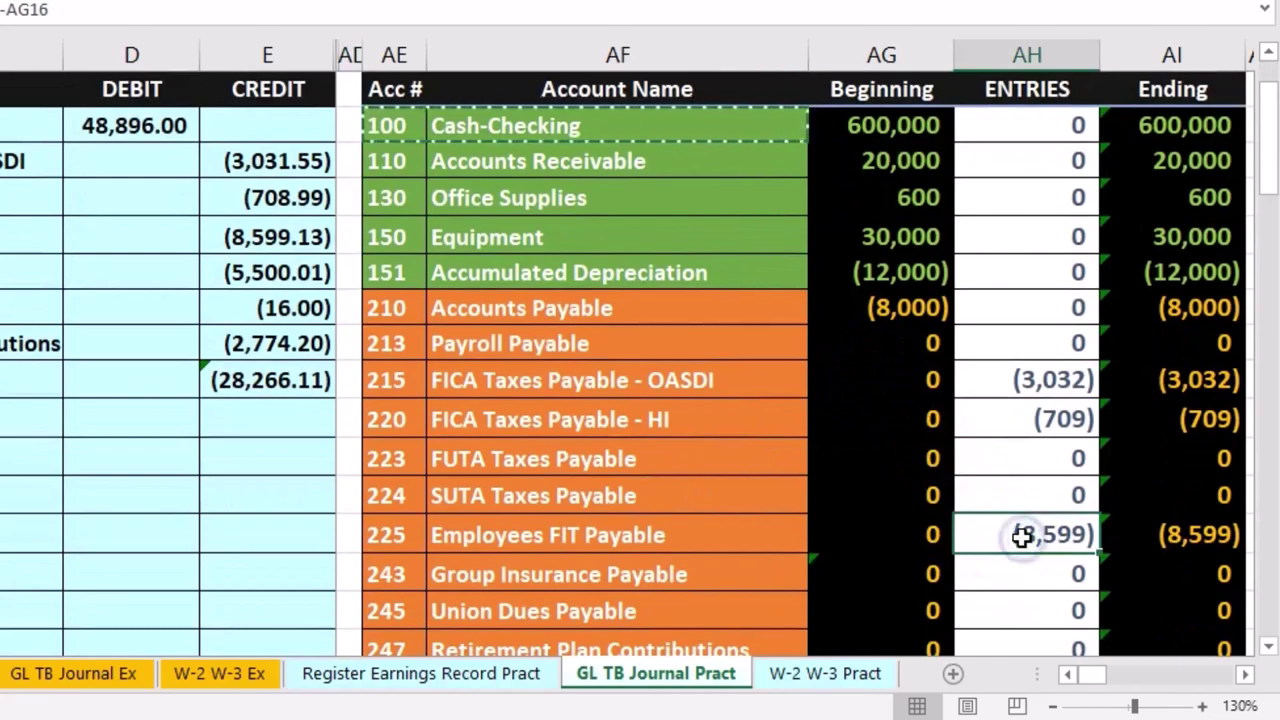
left_click(1158, 528)
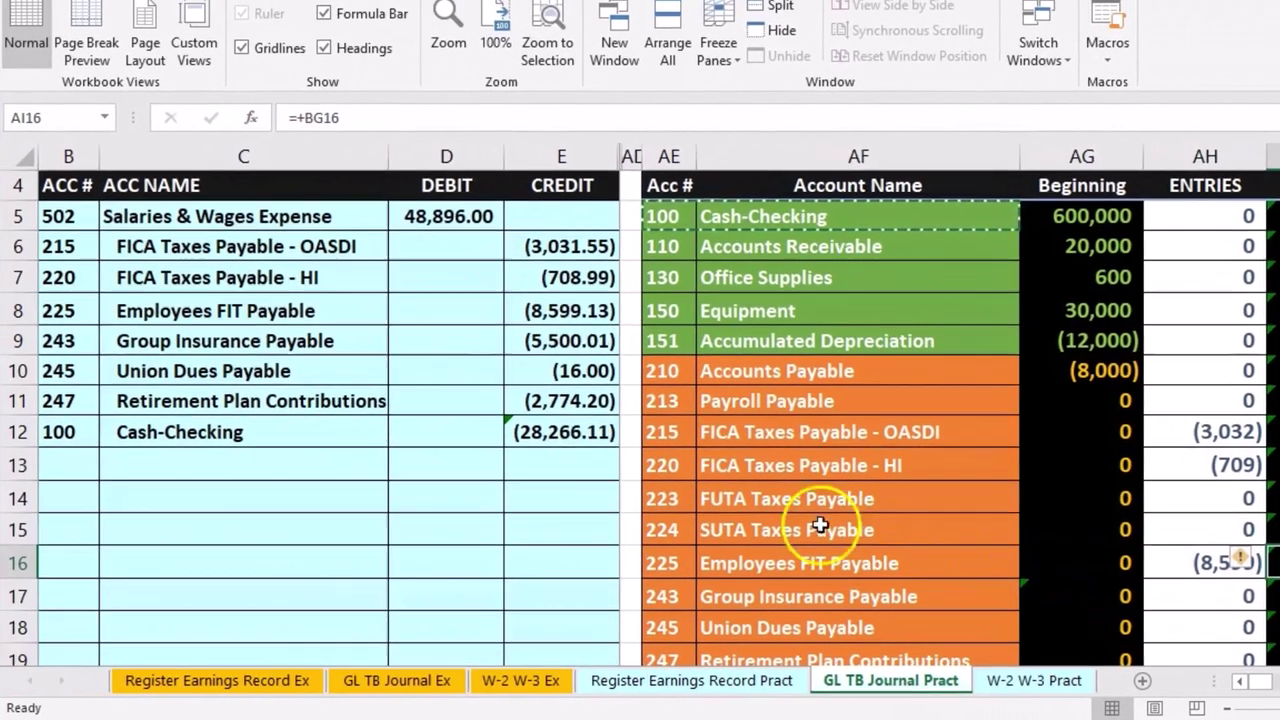
Match account 243 Group Insurance Payable in the journal entry to its trial balance row and its general ledger account
left_click_drag(79, 336, 131, 345)
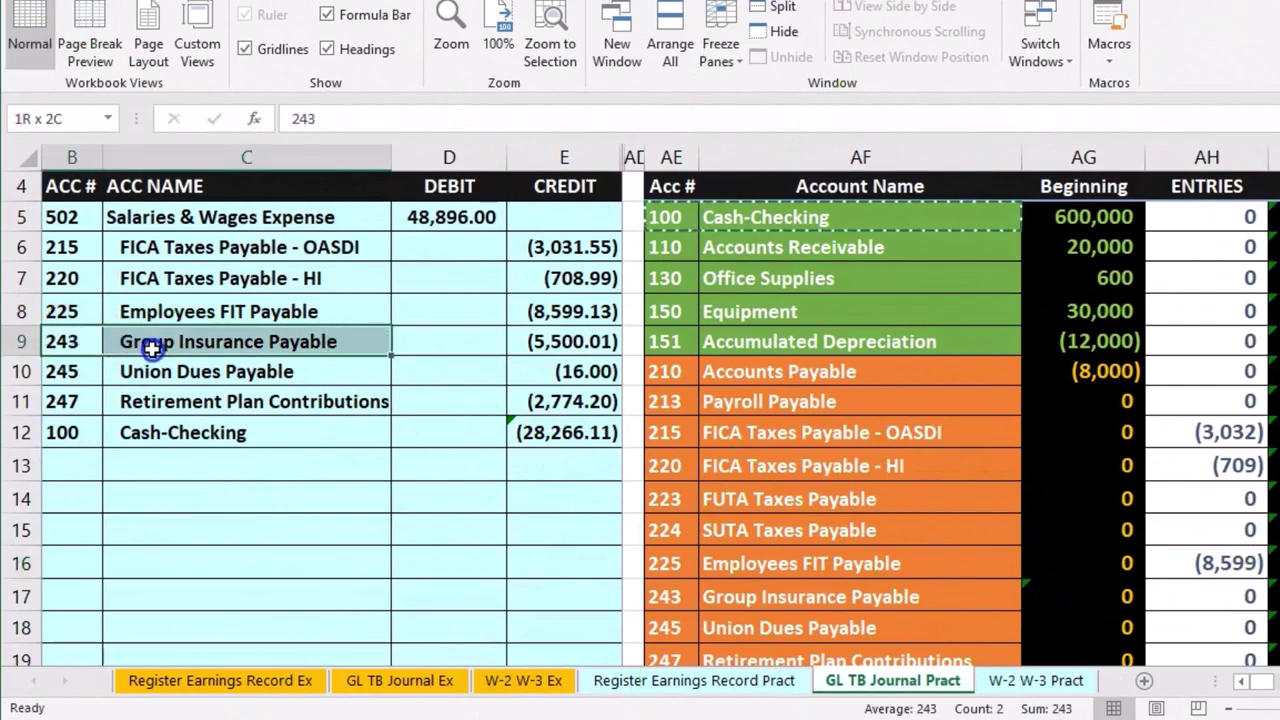
left_click(672, 596)
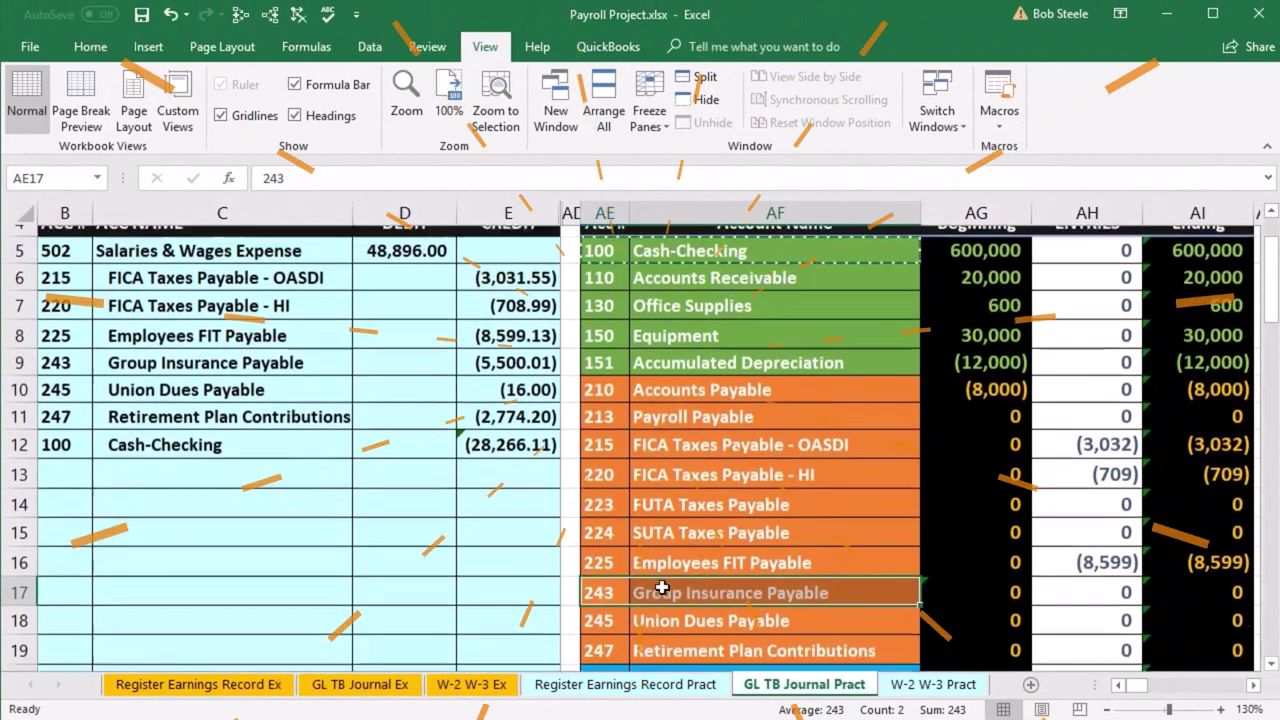
left_click(731, 466)
key("Right")
key("Right")
key("Right")
key("Right")
key("Right")
key("Right")
key("Right")
key("Right")
key("Right")
key("Right")
key("Right")
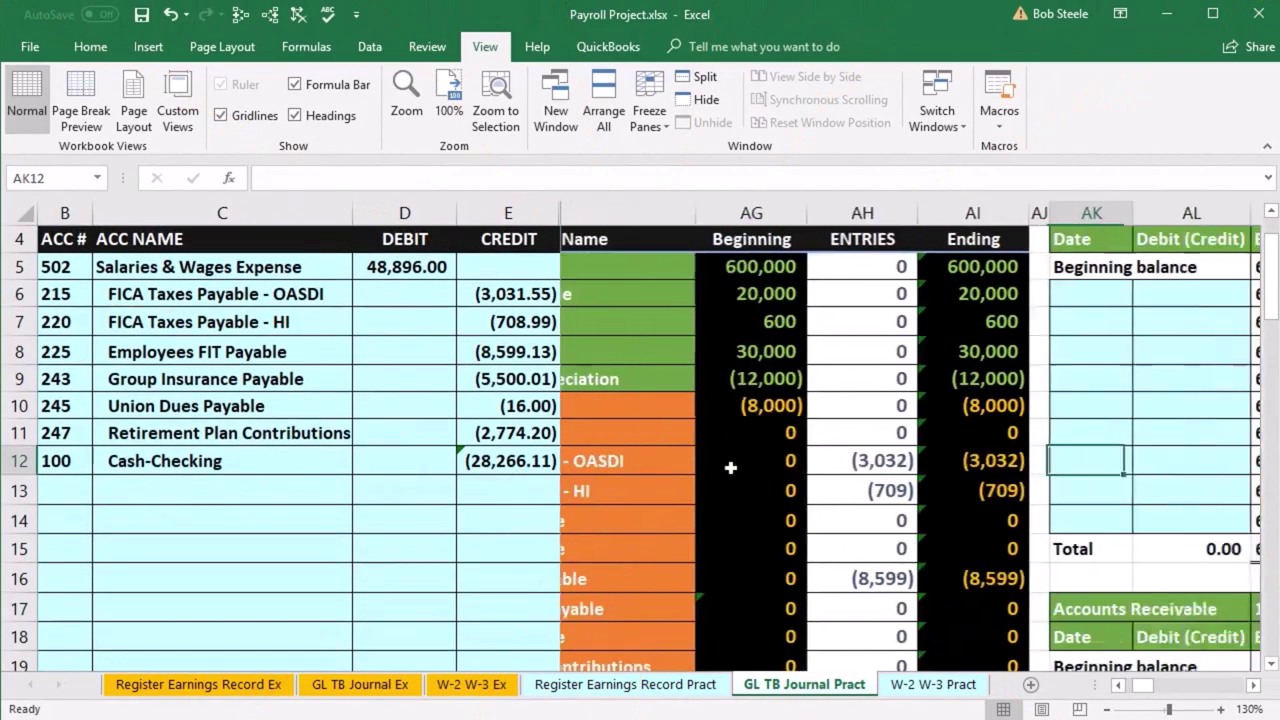
key("Right")
key("Right")
key("Right")
key("Right")
key("Right")
key("Right")
key("Right")
key("Right")
key("Right")
key("Right")
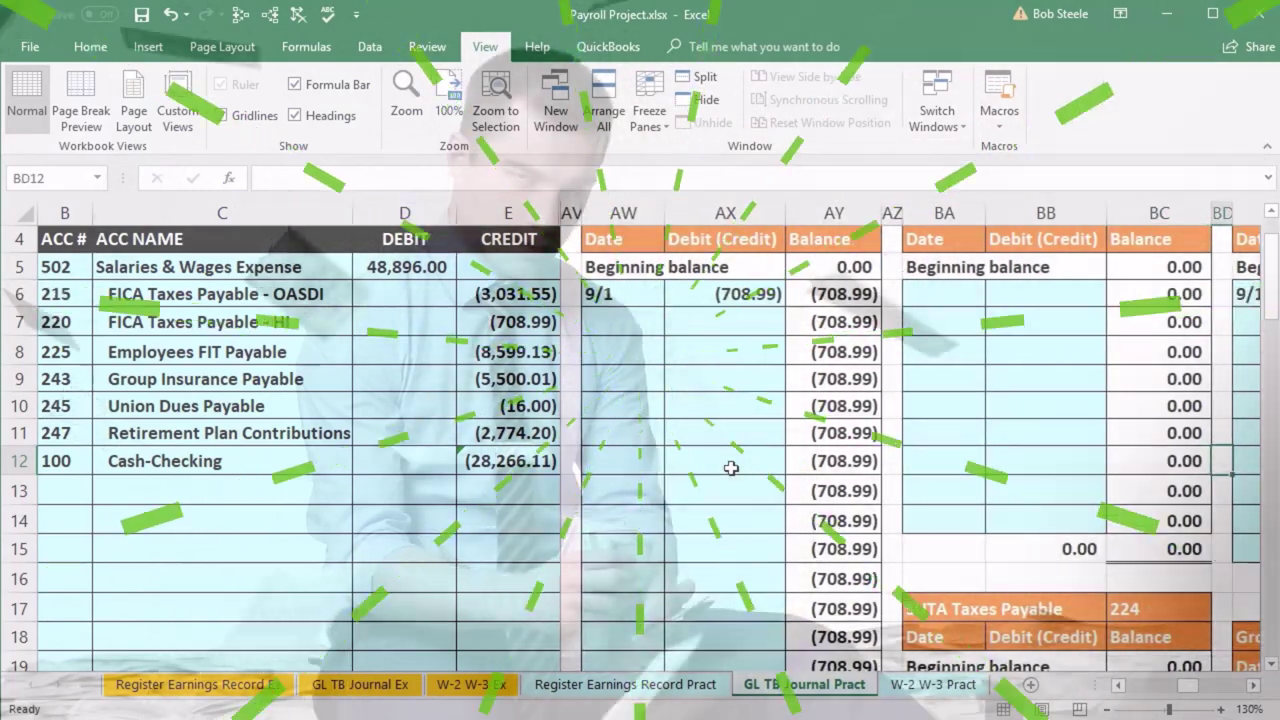
key("Right")
key("Right")
key("Right")
key("Right")
scroll(731, 468, "up", 1)
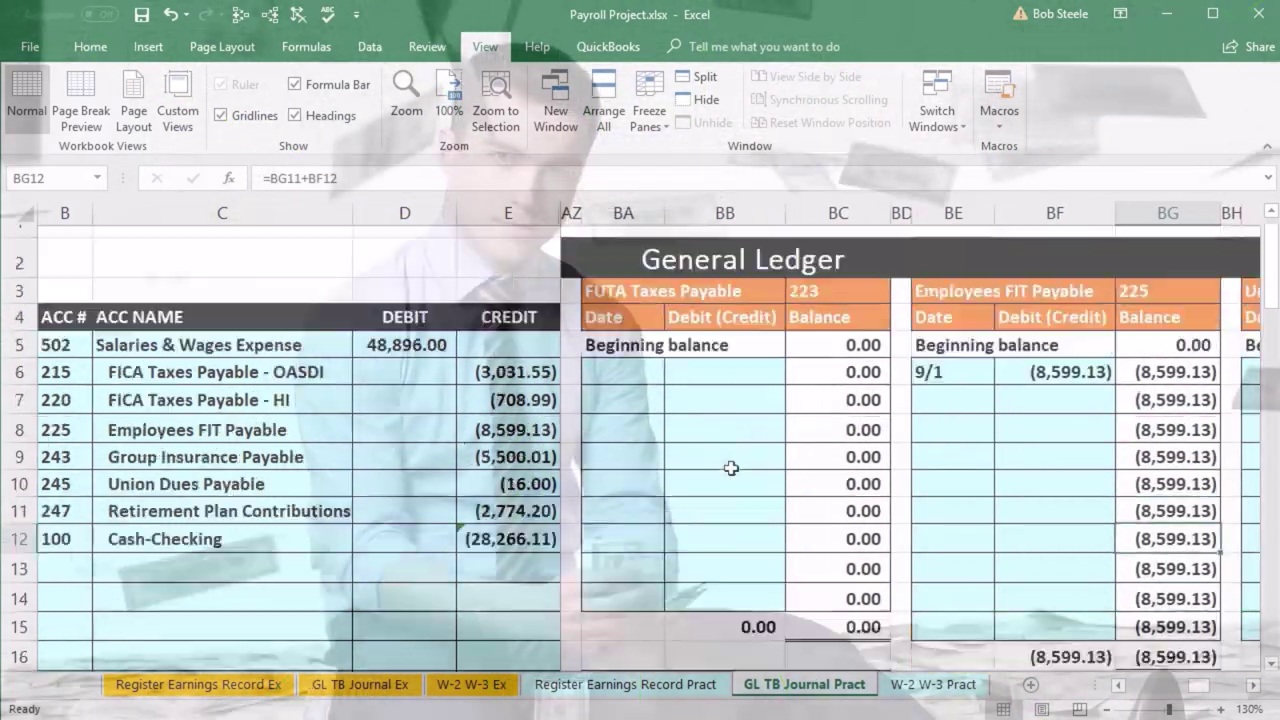
scroll(740, 450, "down", 2)
left_click(1000, 467)
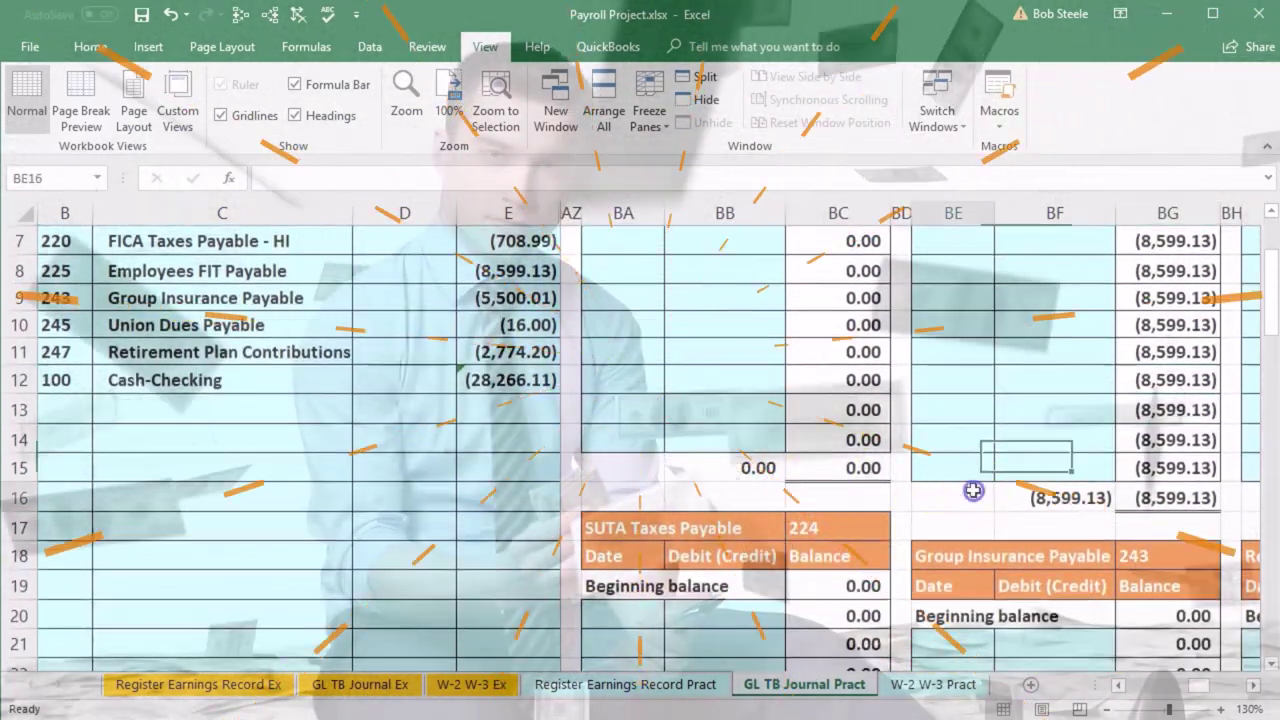
left_click(1014, 497)
key("Right")
key("Right")
key("Right")
key("Right")
scroll(1014, 520, "right", 2)
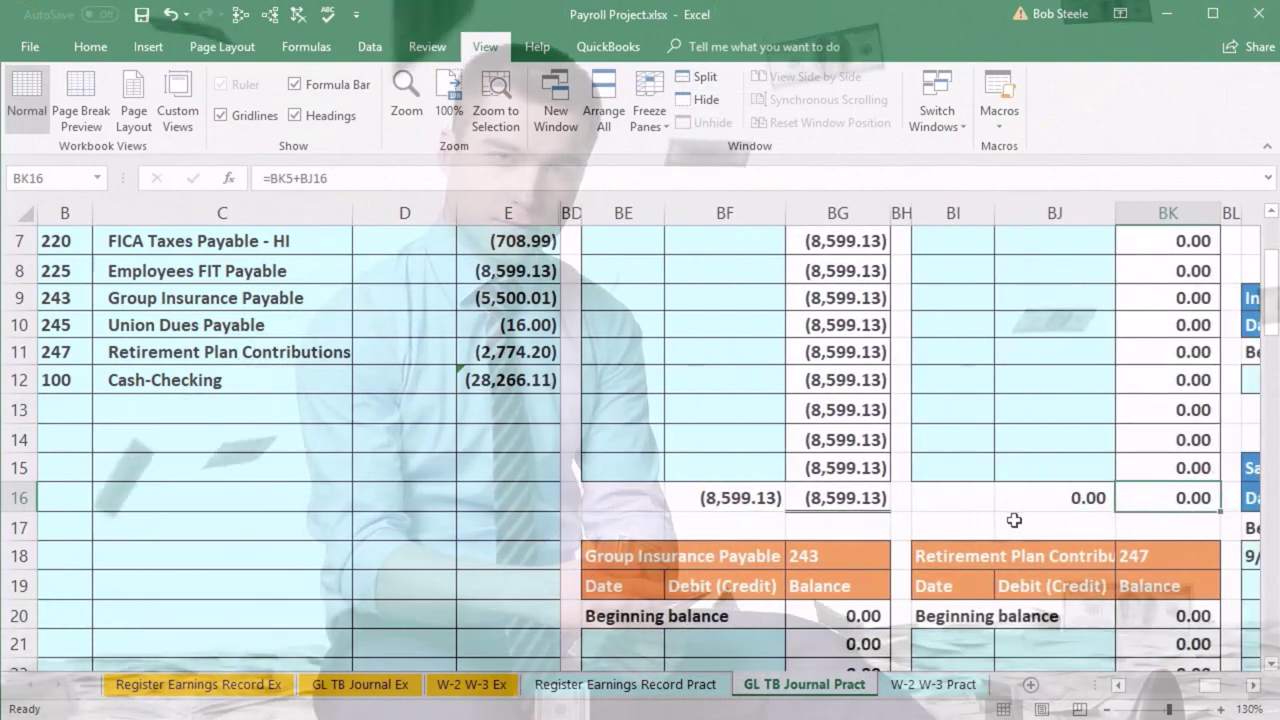
left_click(804, 556)
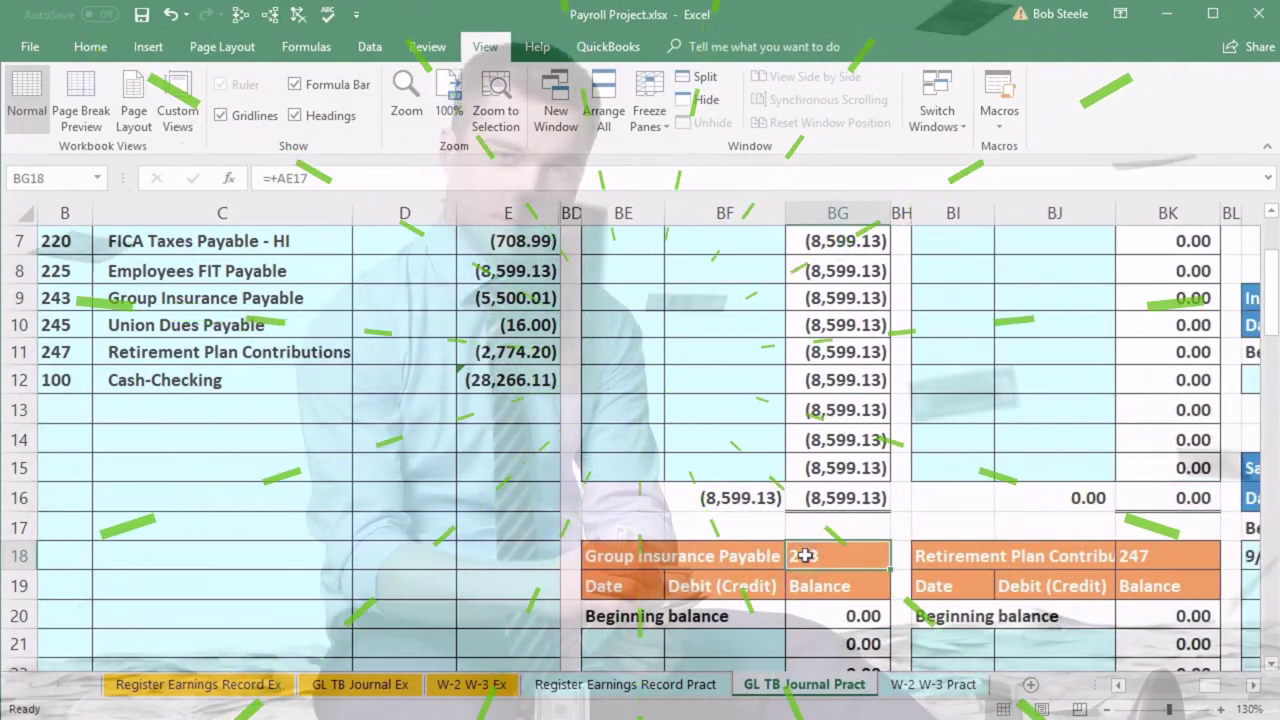
Post the group insurance credit to the Group Insurance Payable 243 ledger account, dating BE21 9/1 and linking BF21 to E9
left_click(660, 640)
scroll(671, 610, "down", 1)
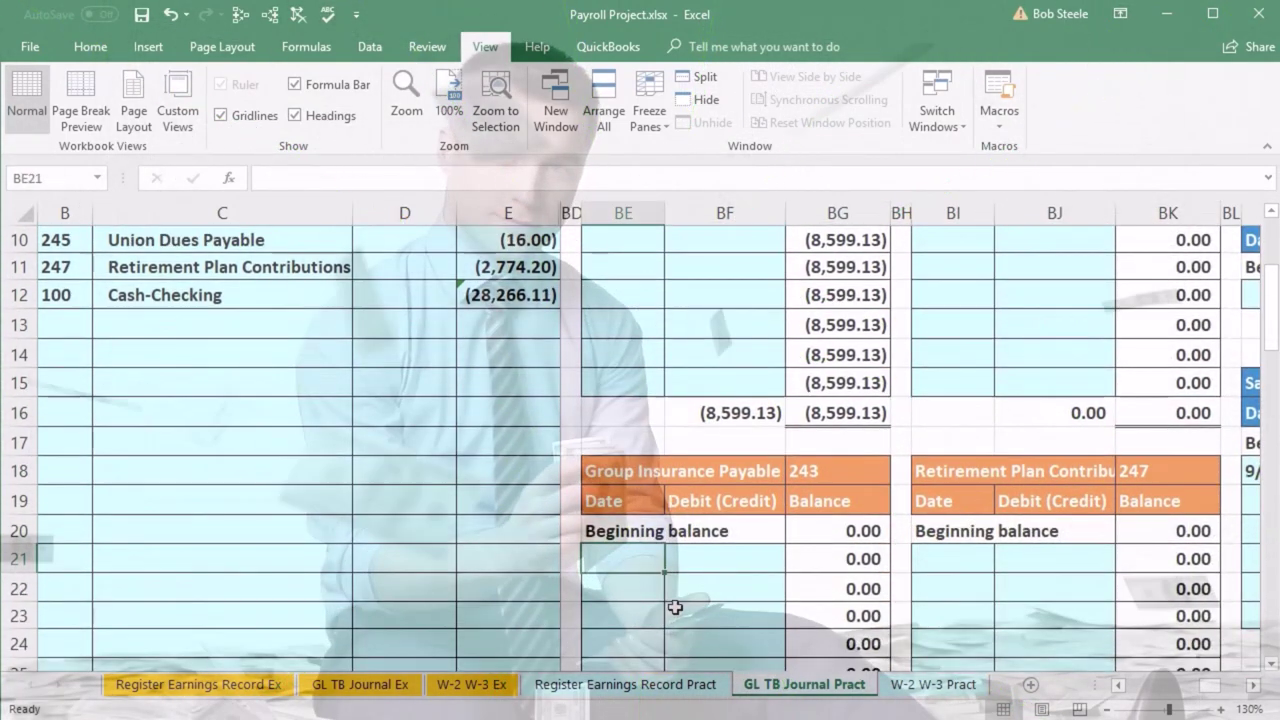
type("9")
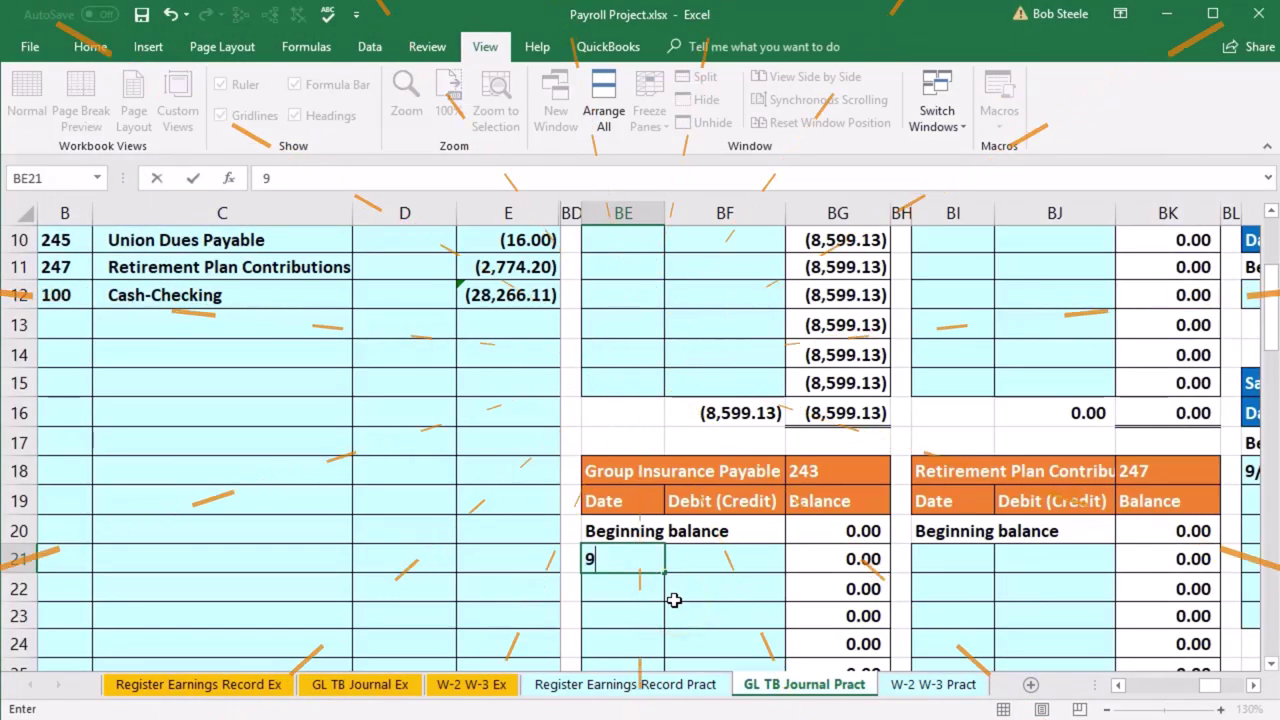
type("/1")
key("Tab")
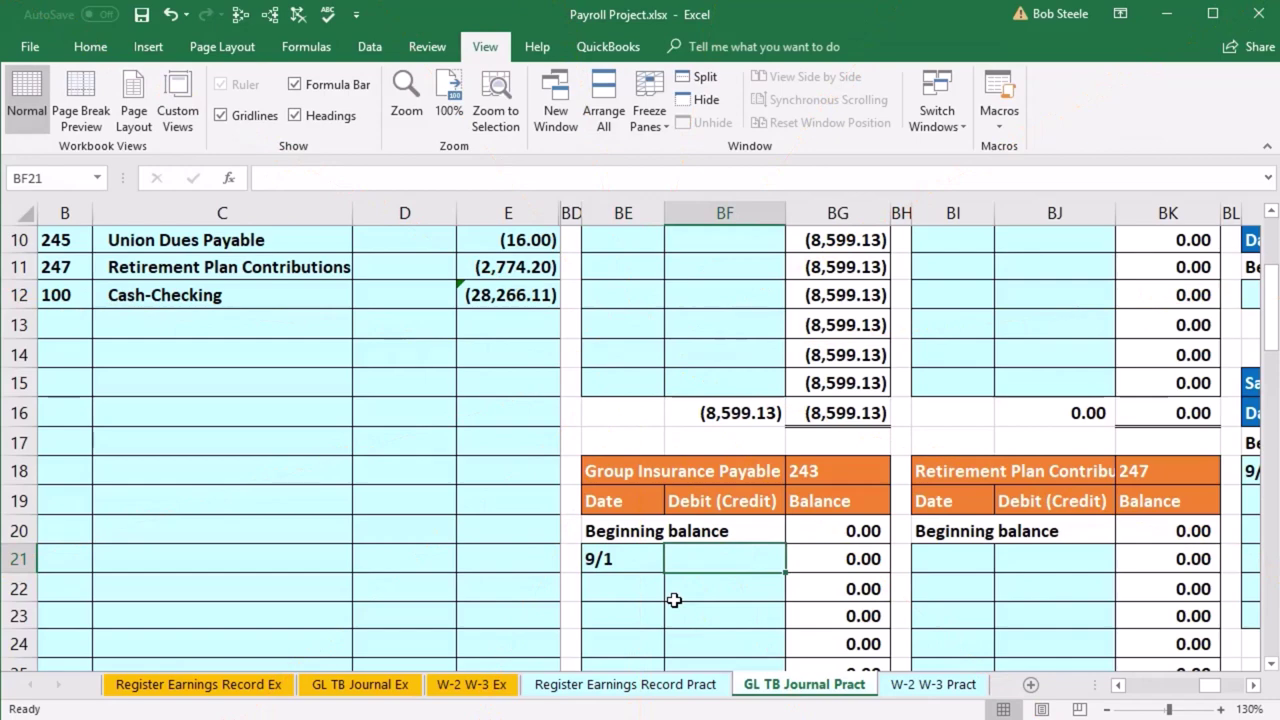
type("=")
scroll(674, 600, "up", 1)
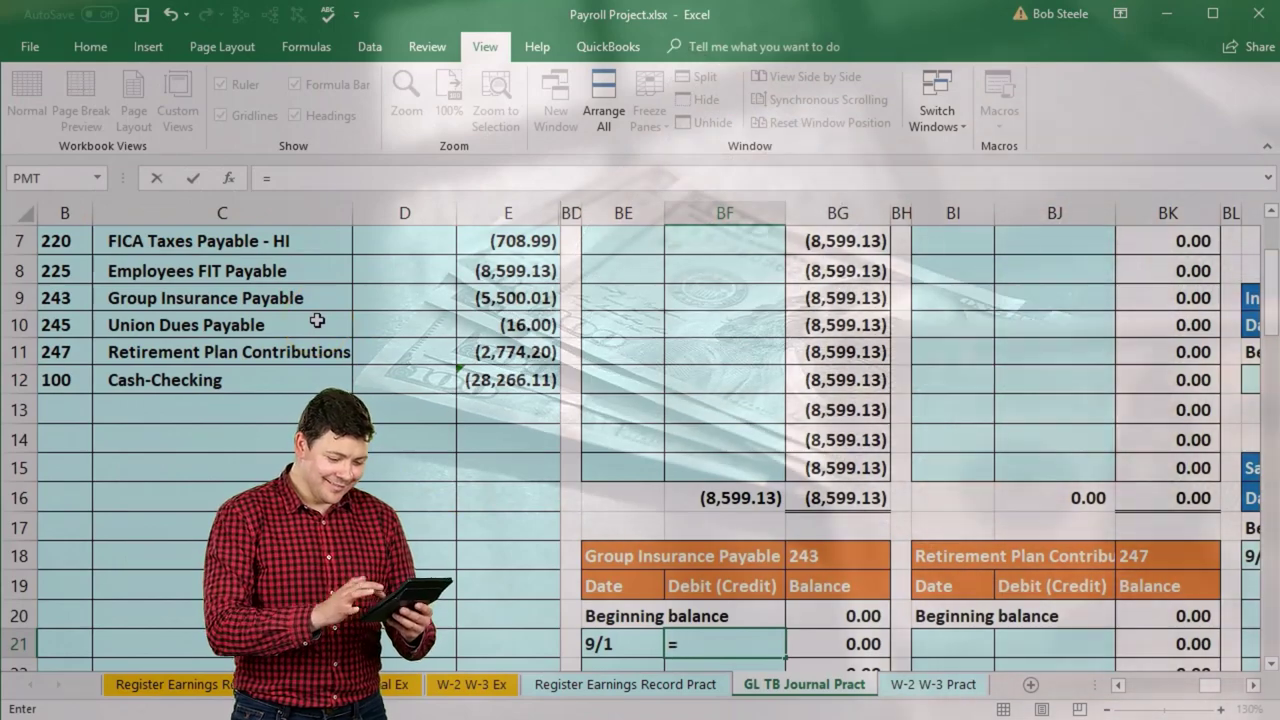
left_click(480, 298)
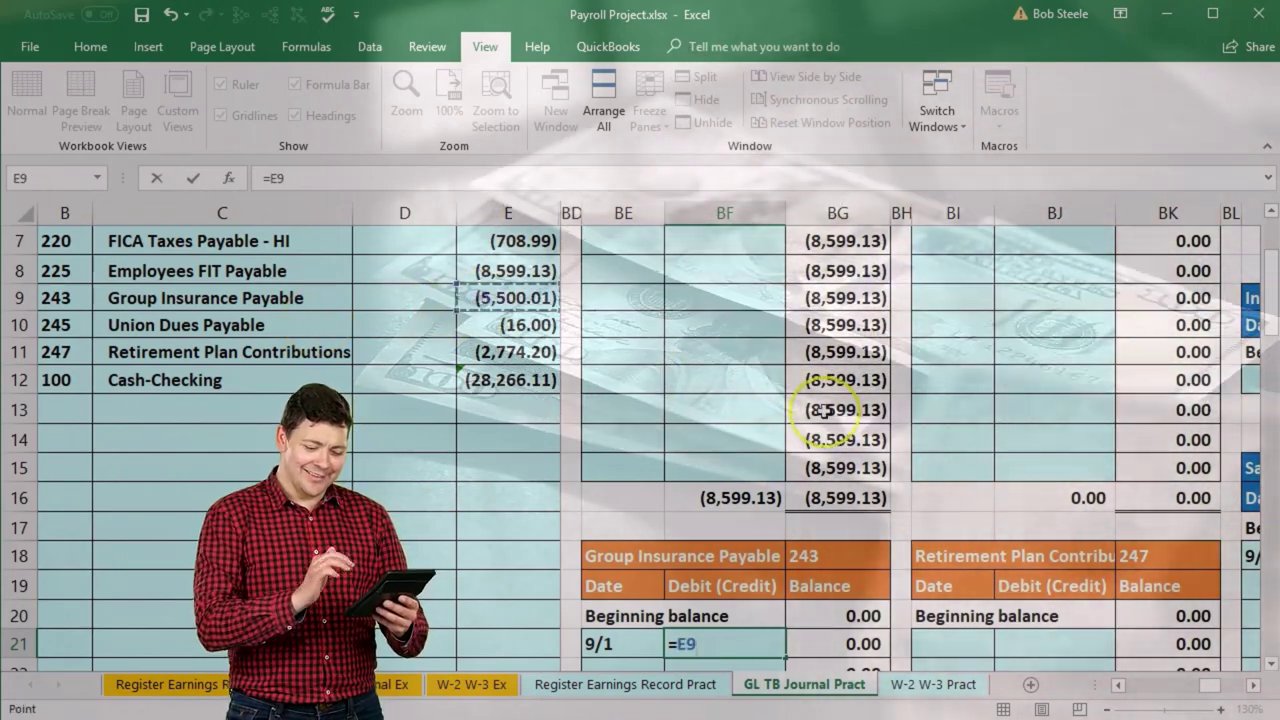
key("Return")
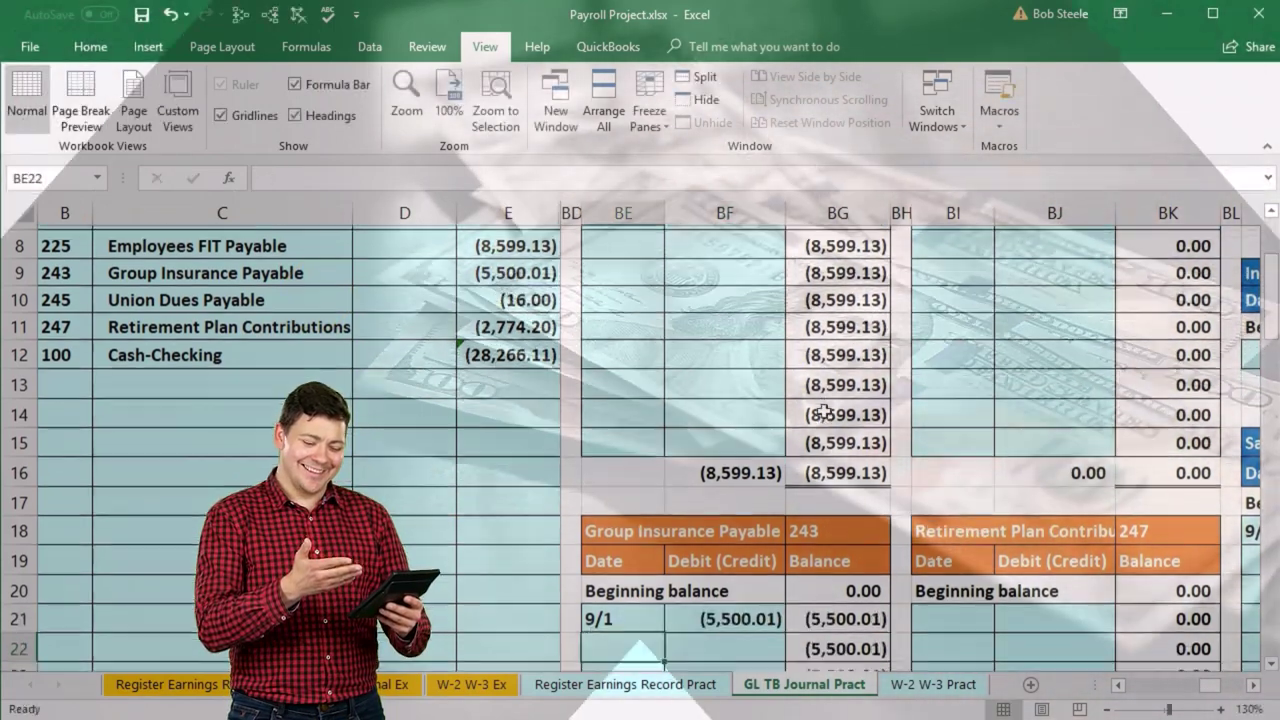
Check the Group Insurance Payable posting in the trial balance's posted journal entries column
scroll(837, 455, "down", 1)
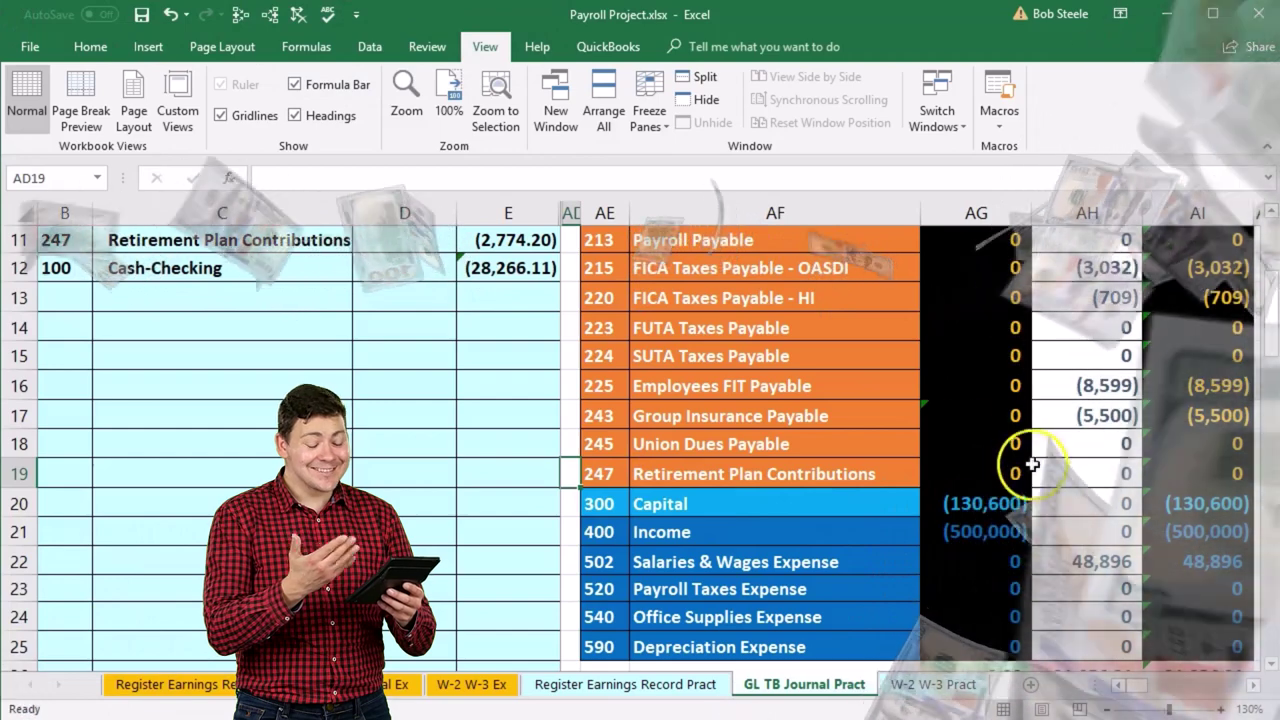
left_click_drag(854, 415, 1060, 404)
scroll(205, 518, "up", 1)
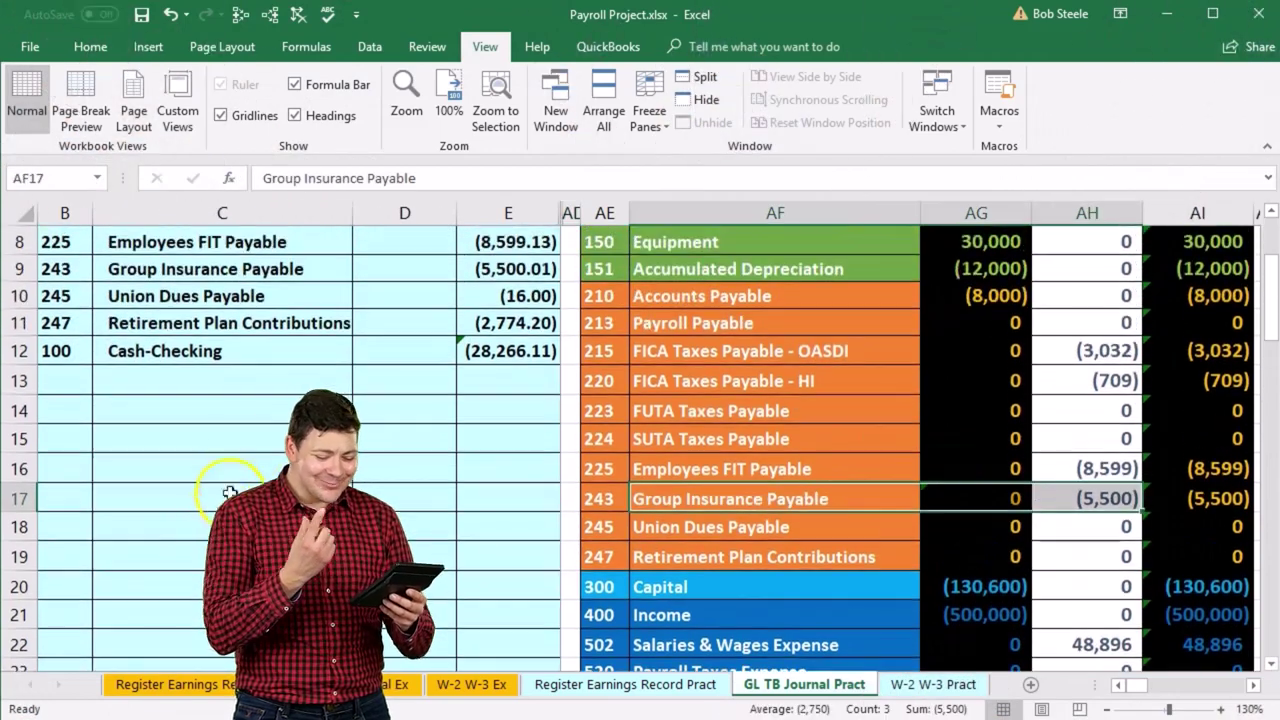
Match account 245 Union Dues Payable in the journal entry to its trial balance row and its general ledger account
left_click_drag(80, 296, 108, 292)
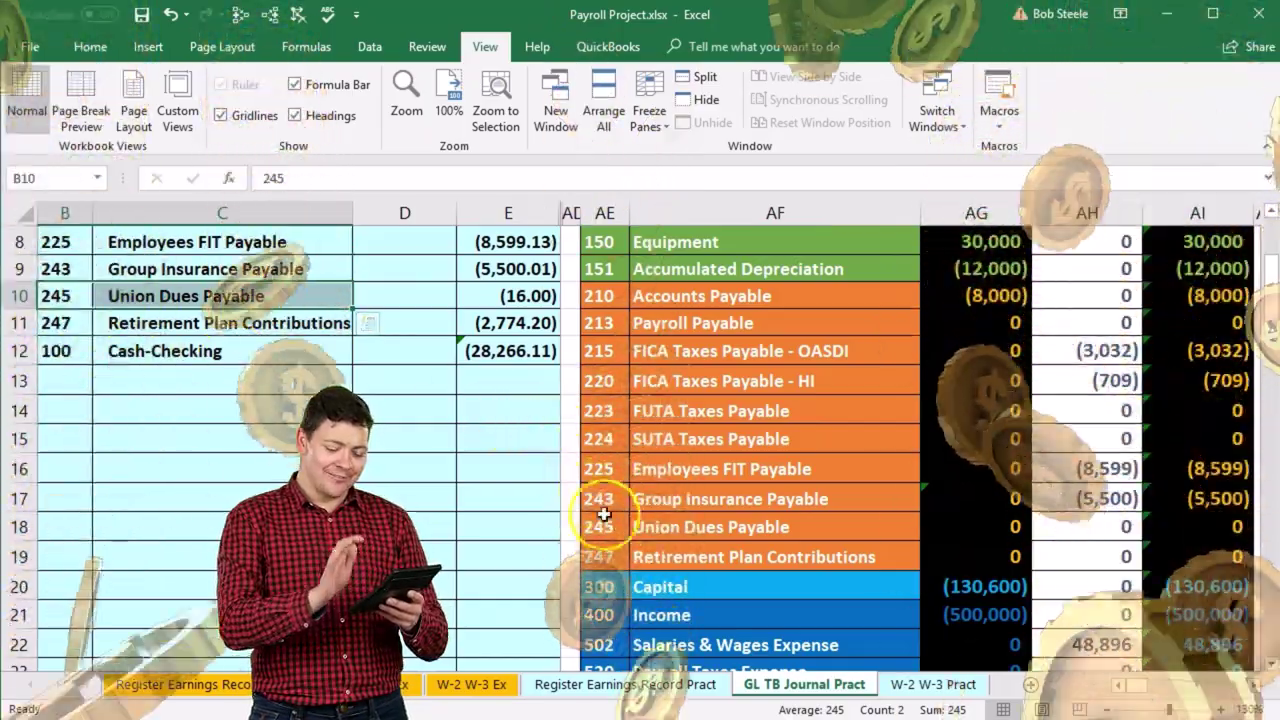
left_click_drag(600, 527, 704, 528)
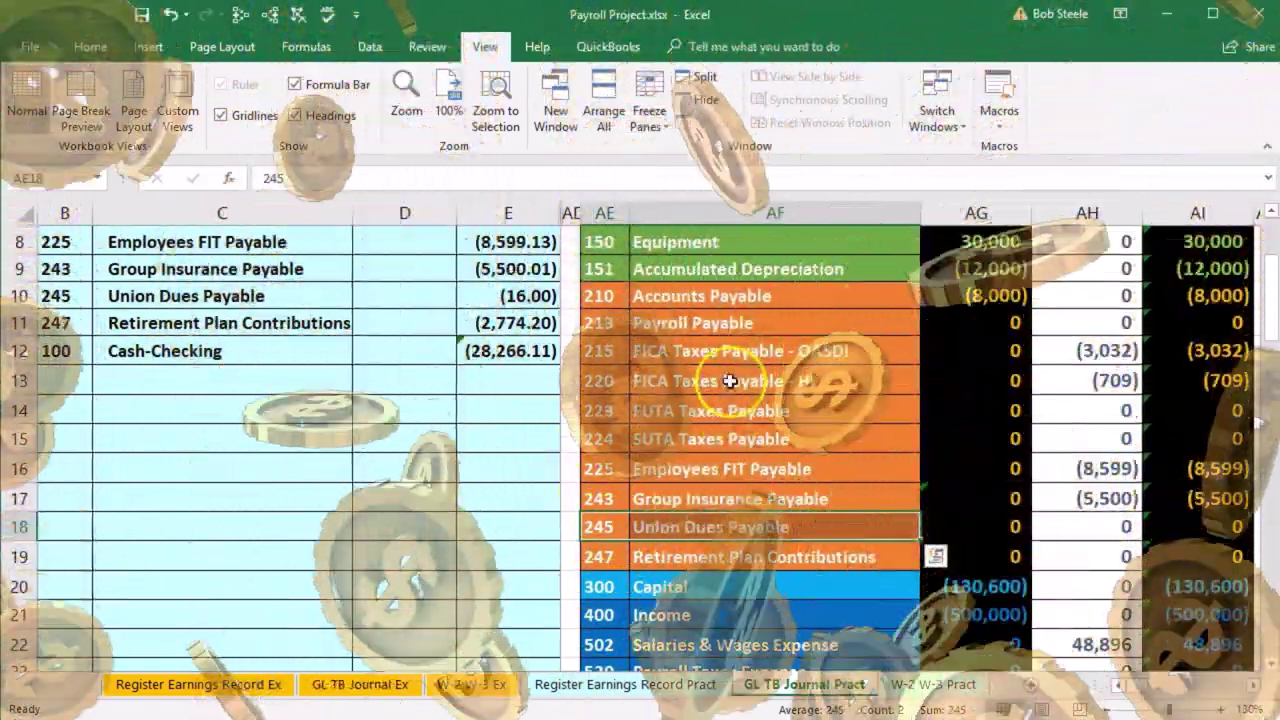
key("Right")
key("Right")
key("Right")
key("Right")
key("Right")
key("Right")
key("Right")
key("Right")
key("Right")
key("Right")
key("Right")
key("Right")
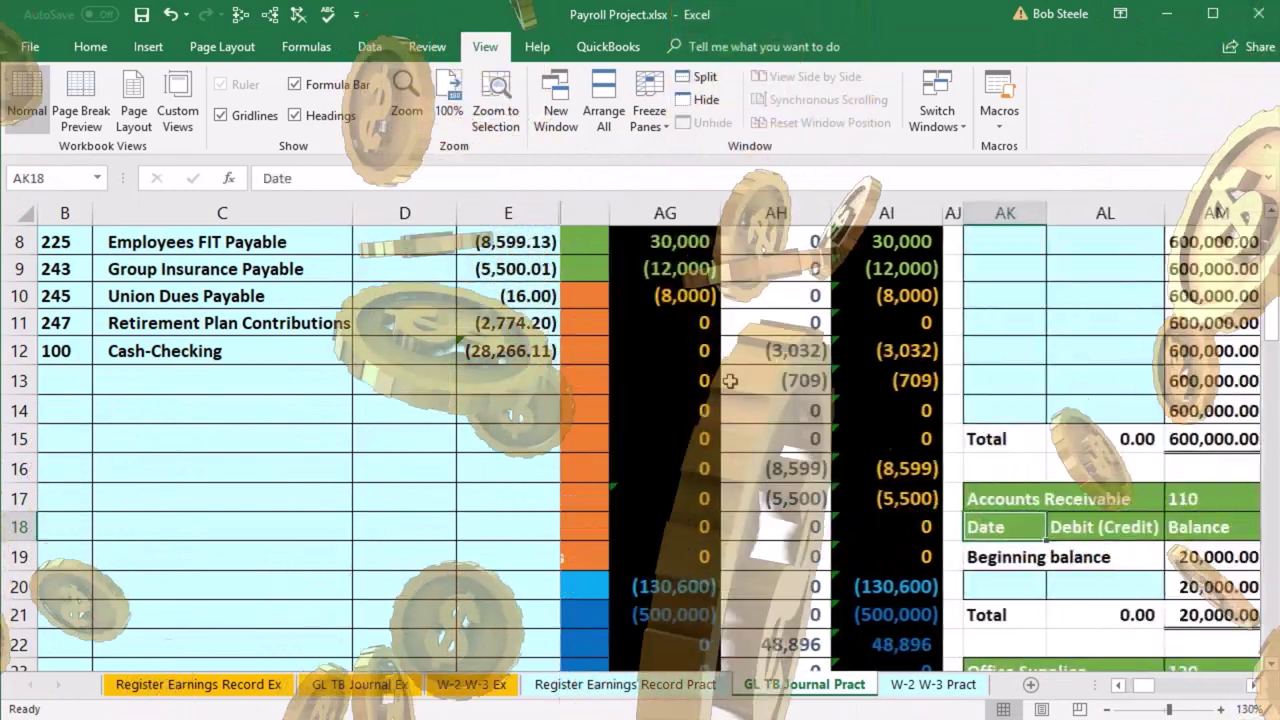
key("Right")
key("Right")
key("Right")
key("Right")
key("Right")
key("Right")
key("Right")
key("Right")
key("Right")
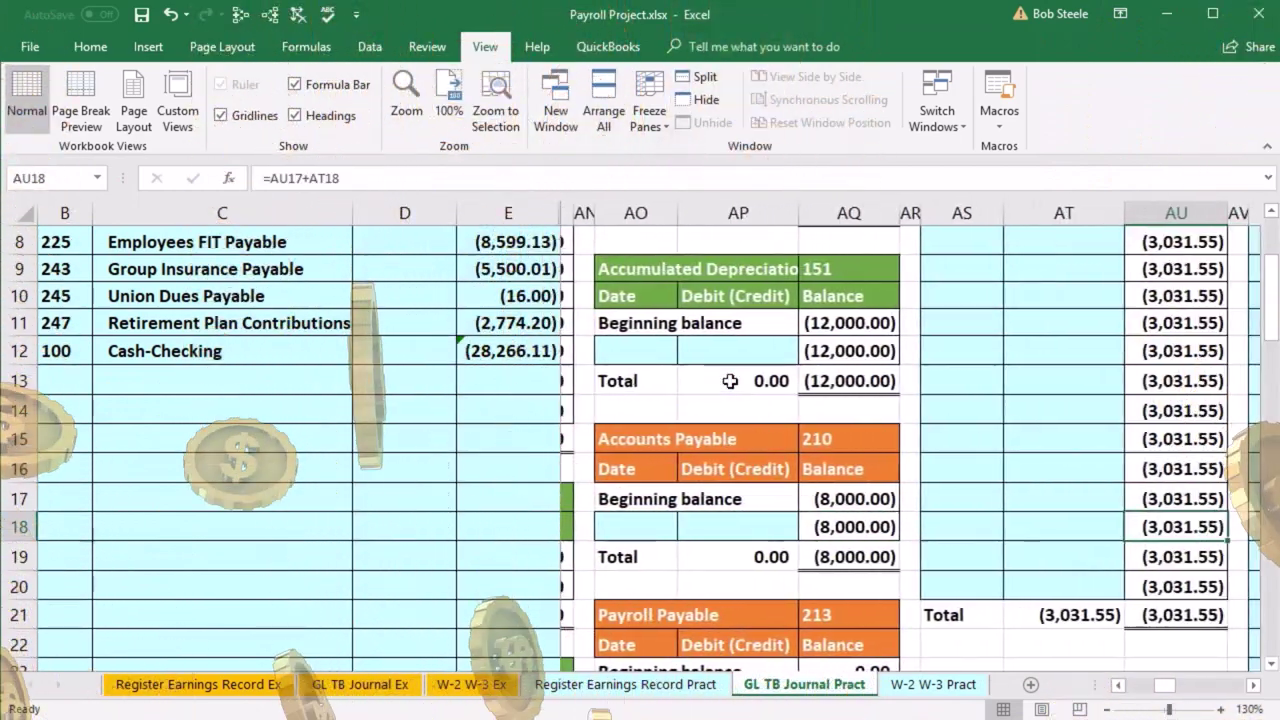
key("Right")
key("Right")
key("Right")
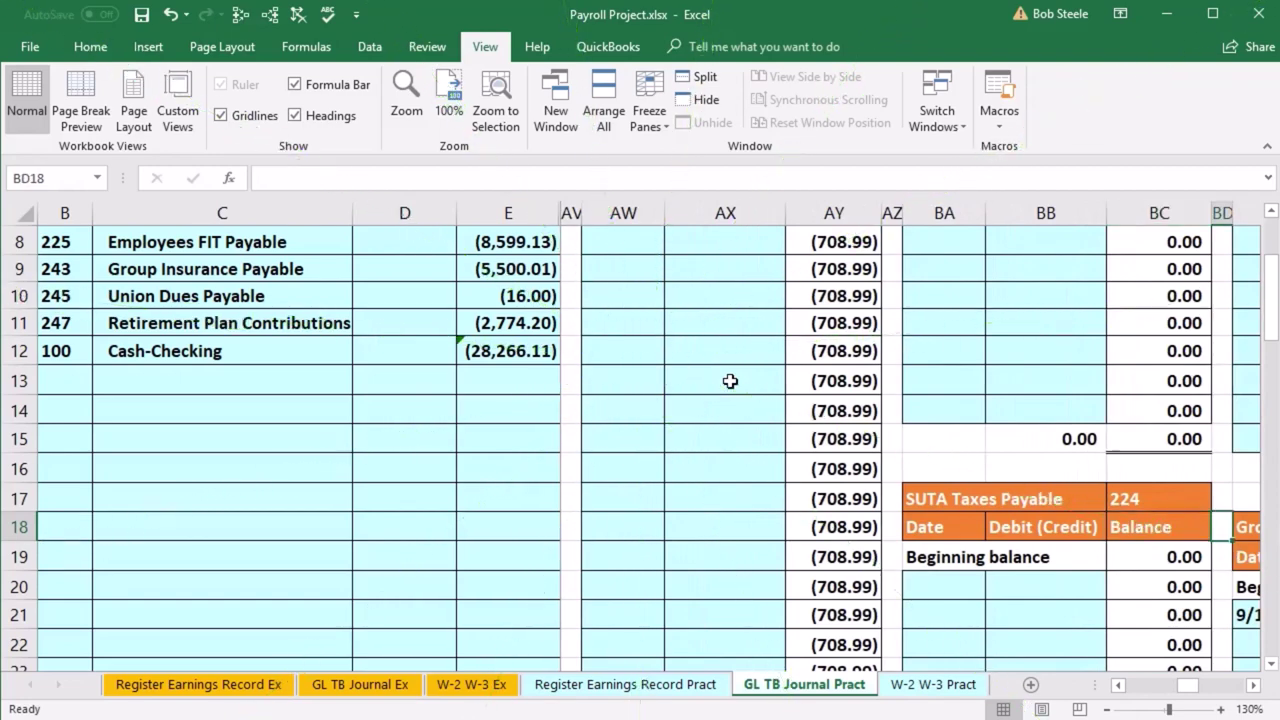
key("Right")
key("Right")
key("Right")
key("Right")
key("Right")
key("Up")
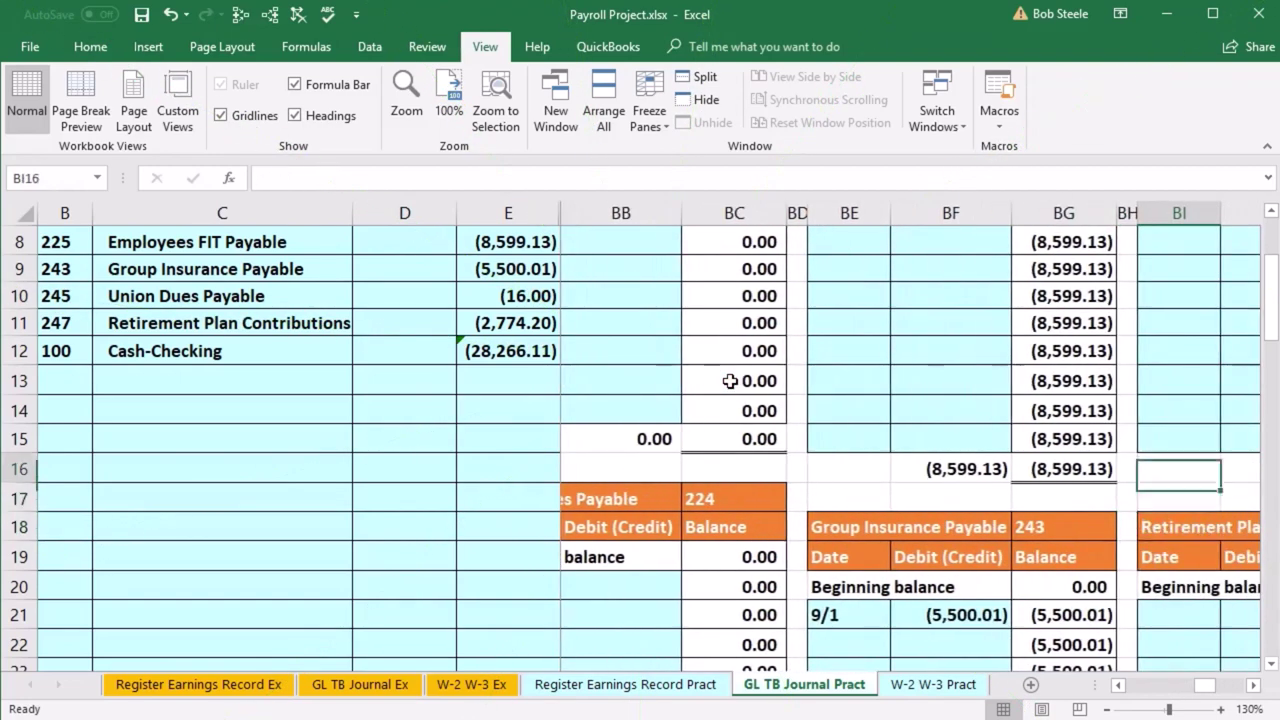
key("ctrl+Up")
key("Right")
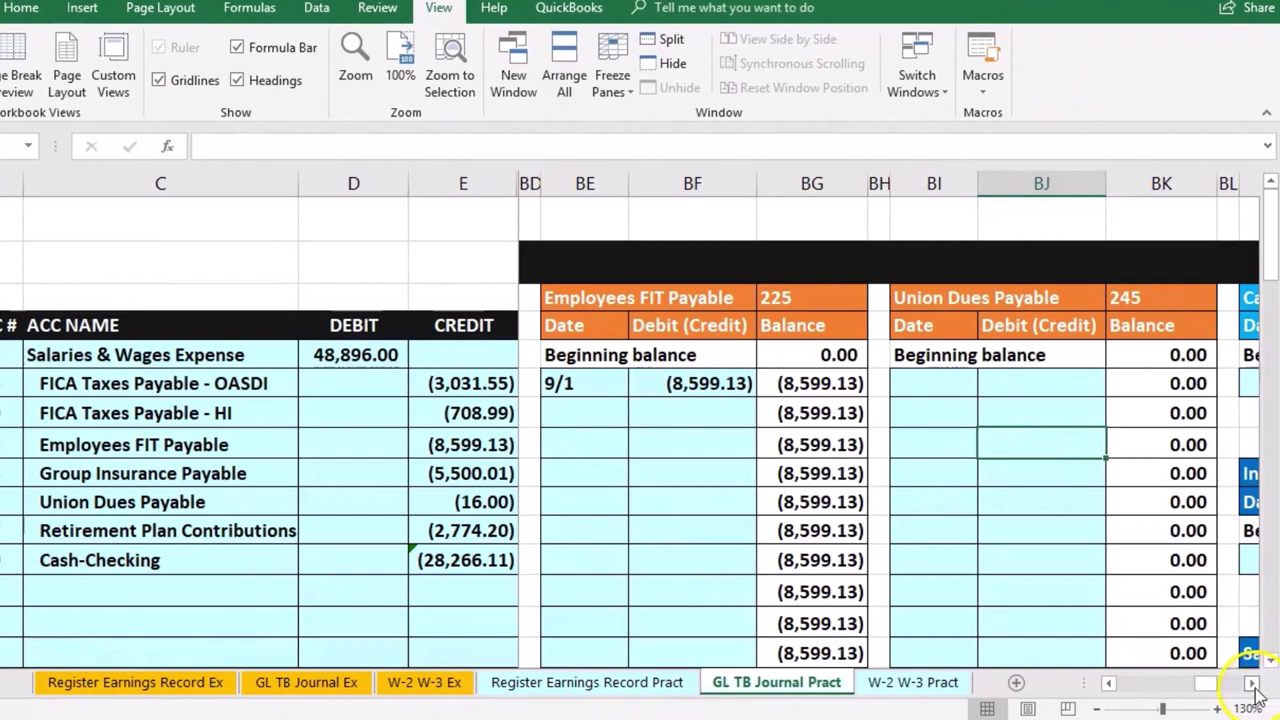
scroll(729, 503, "right", 4)
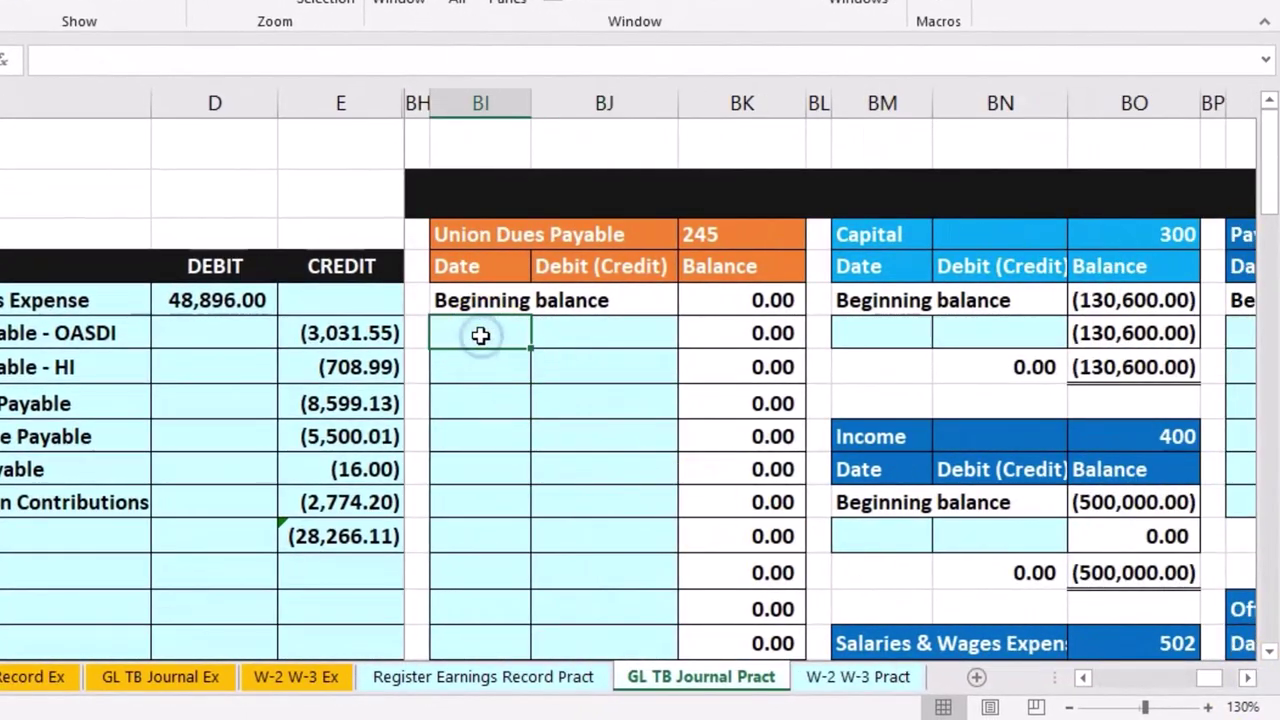
Post the union dues credit to the Union Dues Payable 245 ledger account, dating BI6 9/1 and linking BJ6 to E10
left_click(482, 336)
type("9/1")
key("Tab")
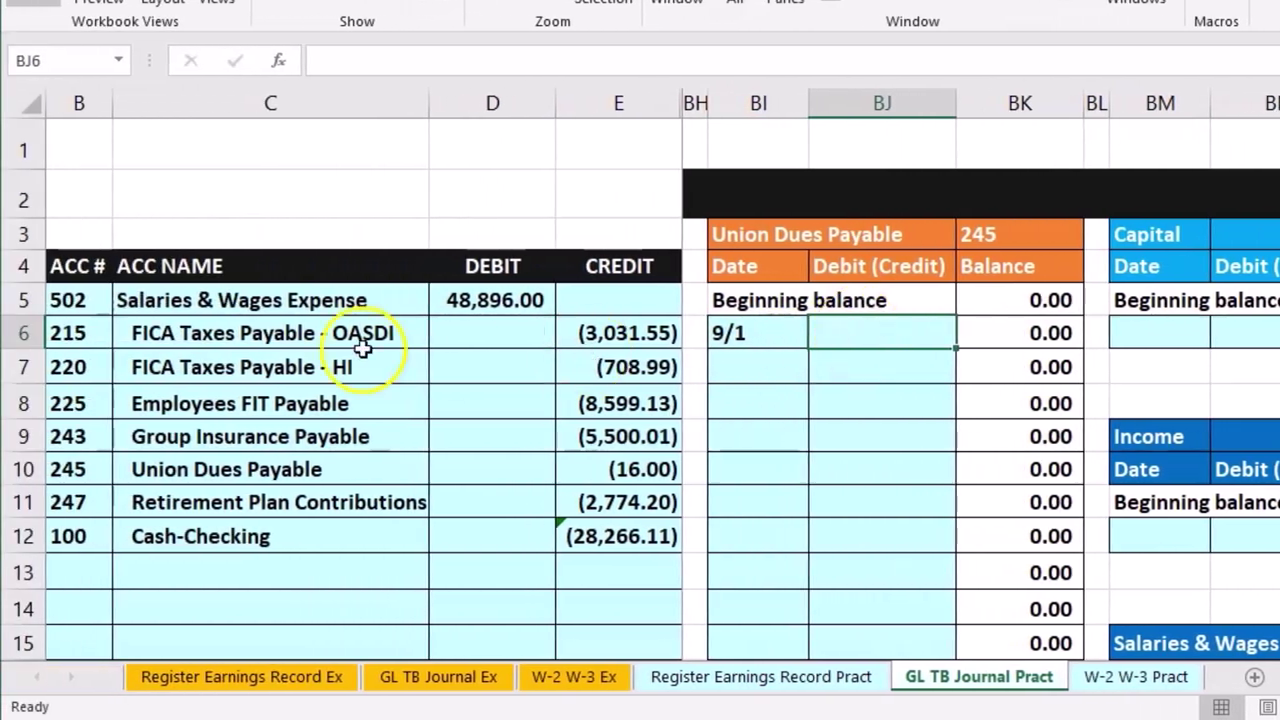
type("=")
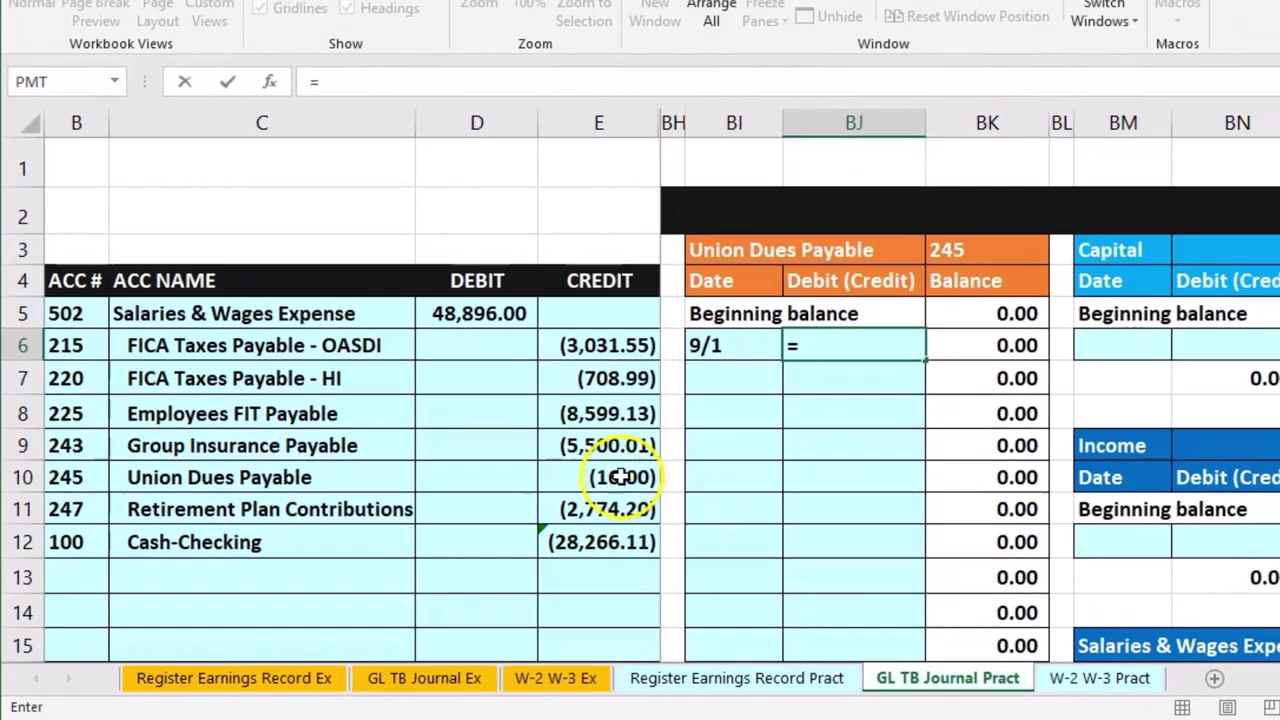
left_click(630, 469)
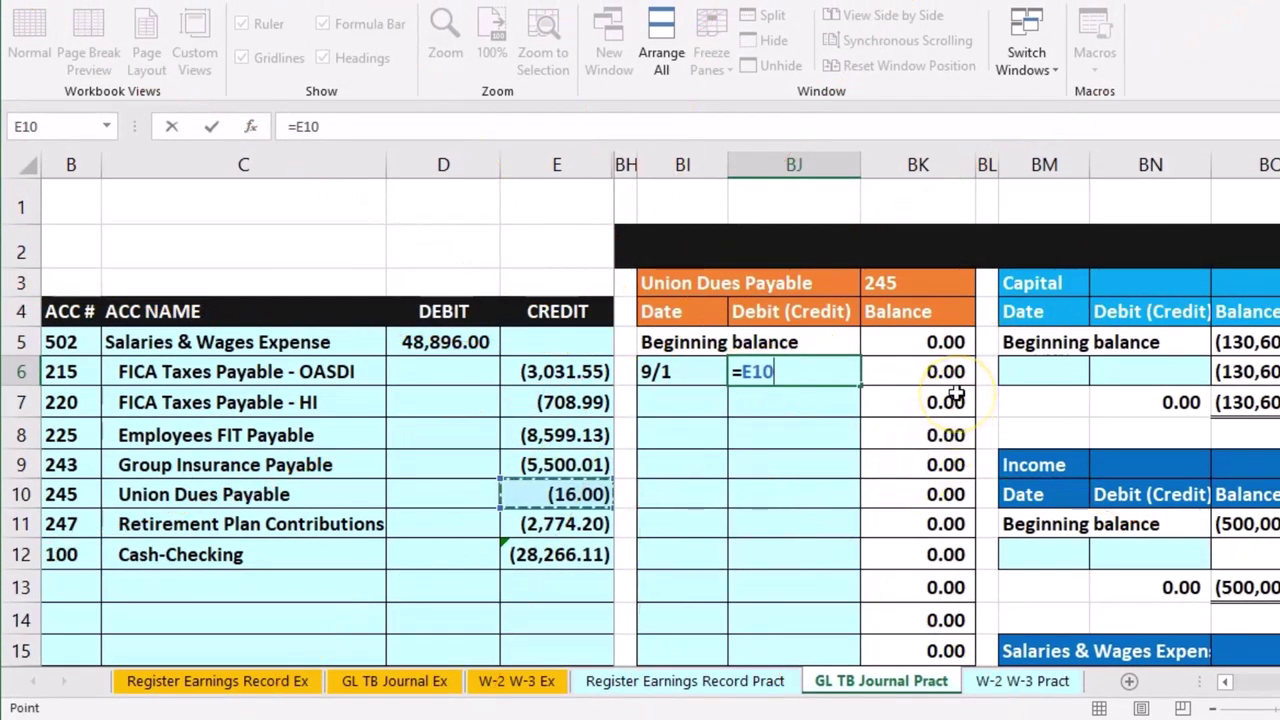
key("Return")
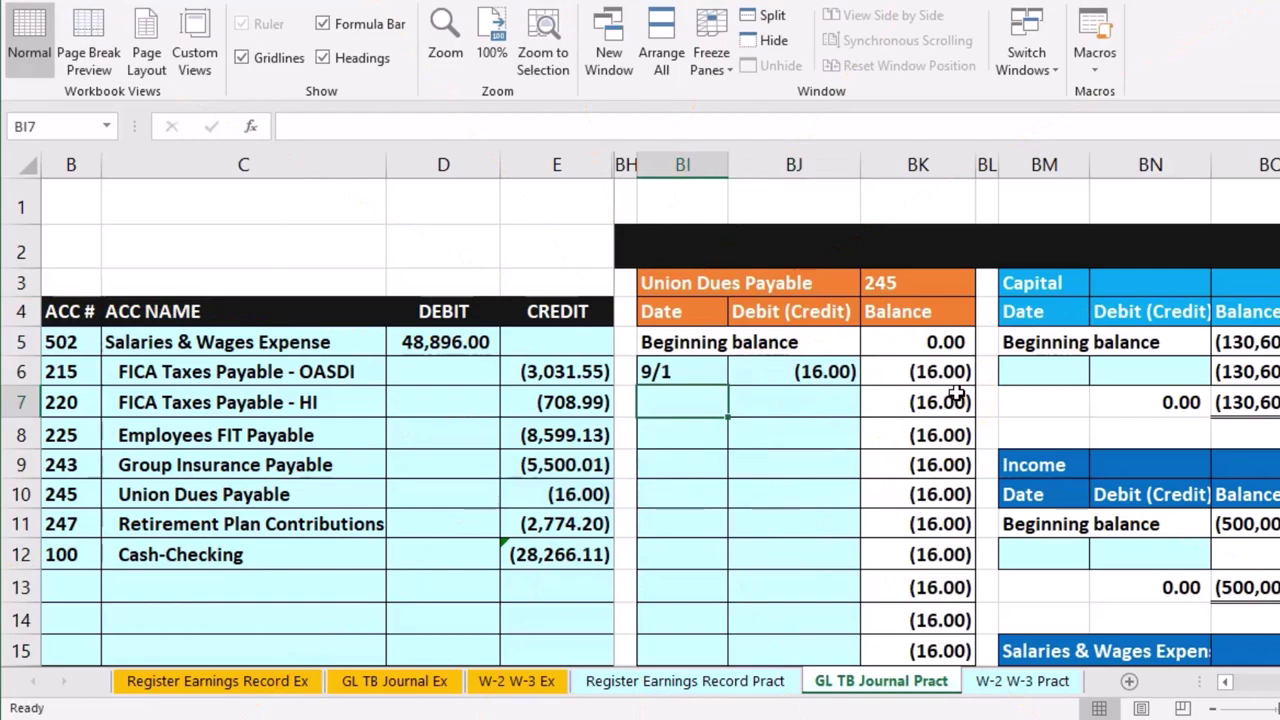
Check the Union Dues Payable posting in the trial balance's posted journal entries column
left_click(593, 437)
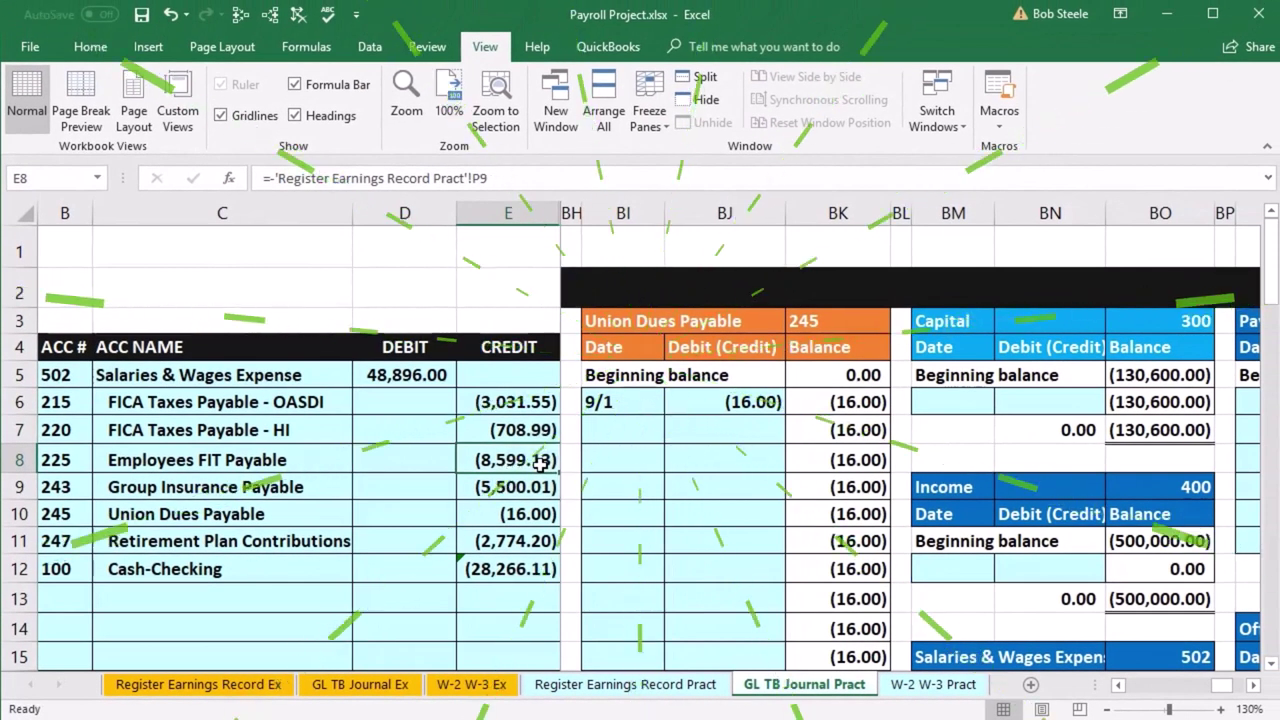
key("Right")
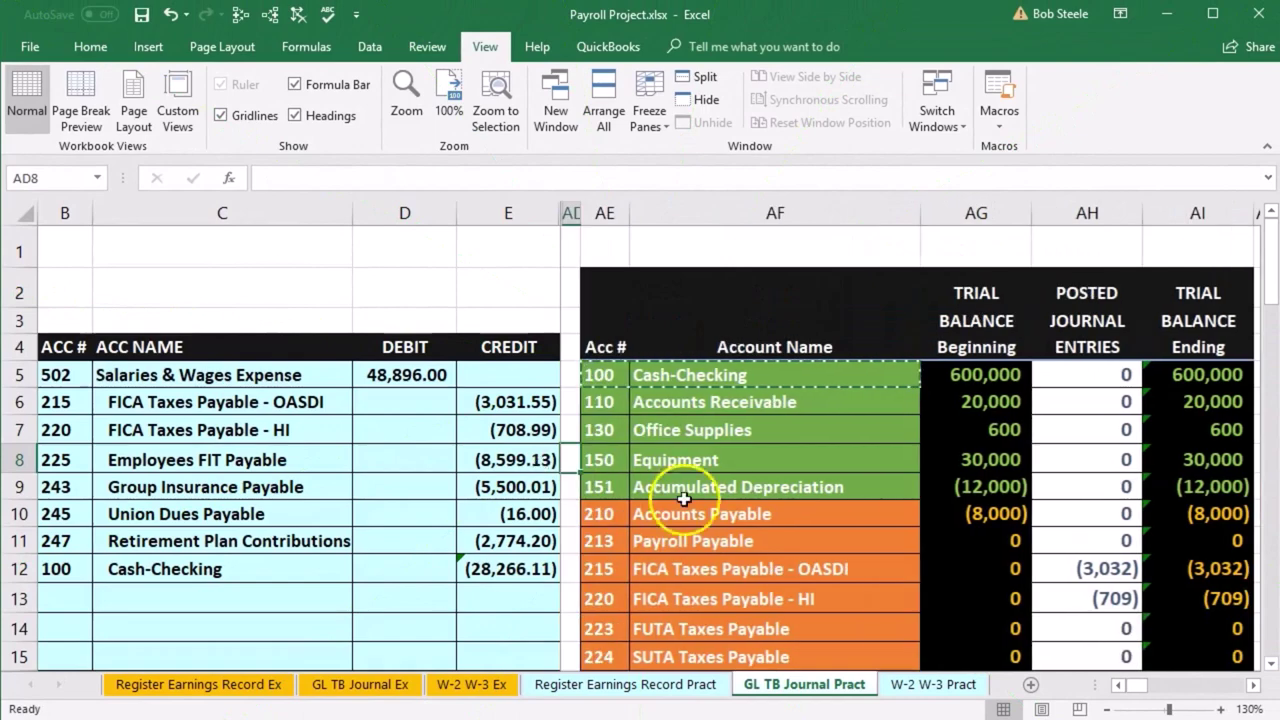
scroll(683, 499, "down", 2)
left_click(1094, 562)
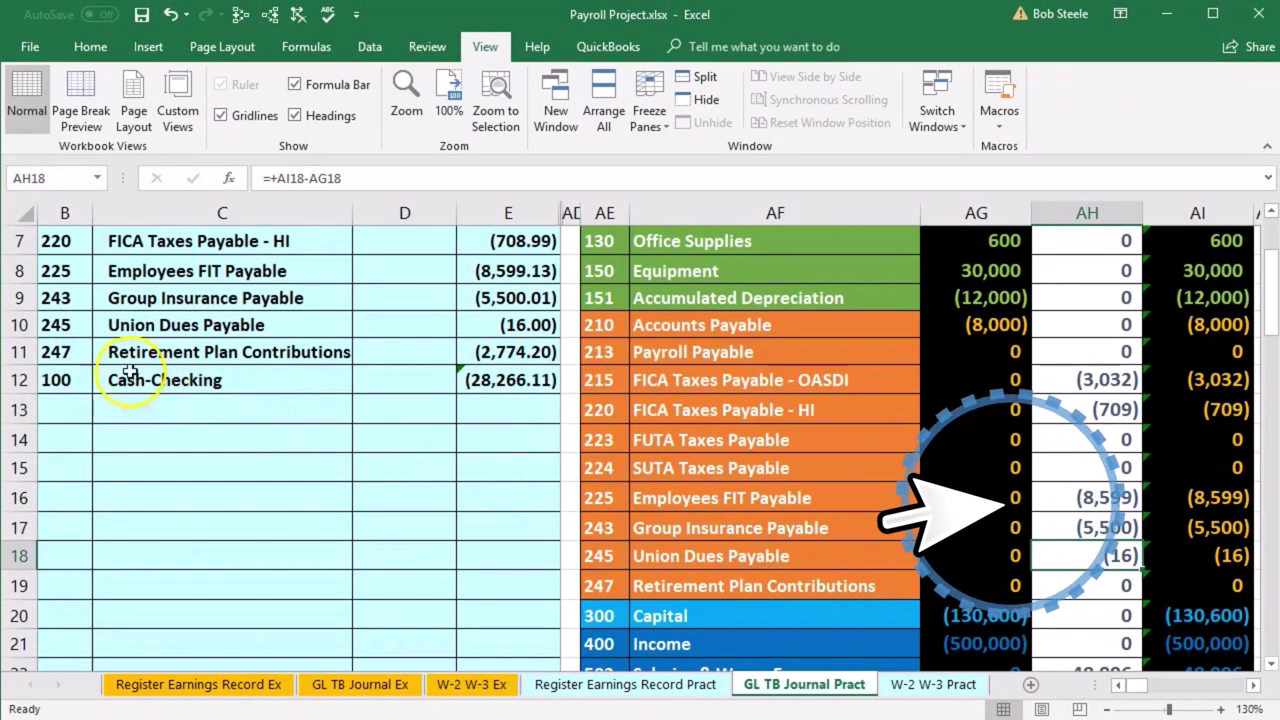
Match account 247 Retirement Plan Contributions in the journal entry to its trial balance row and its general ledger account
left_click(84, 358)
left_click_drag(84, 358, 200, 352)
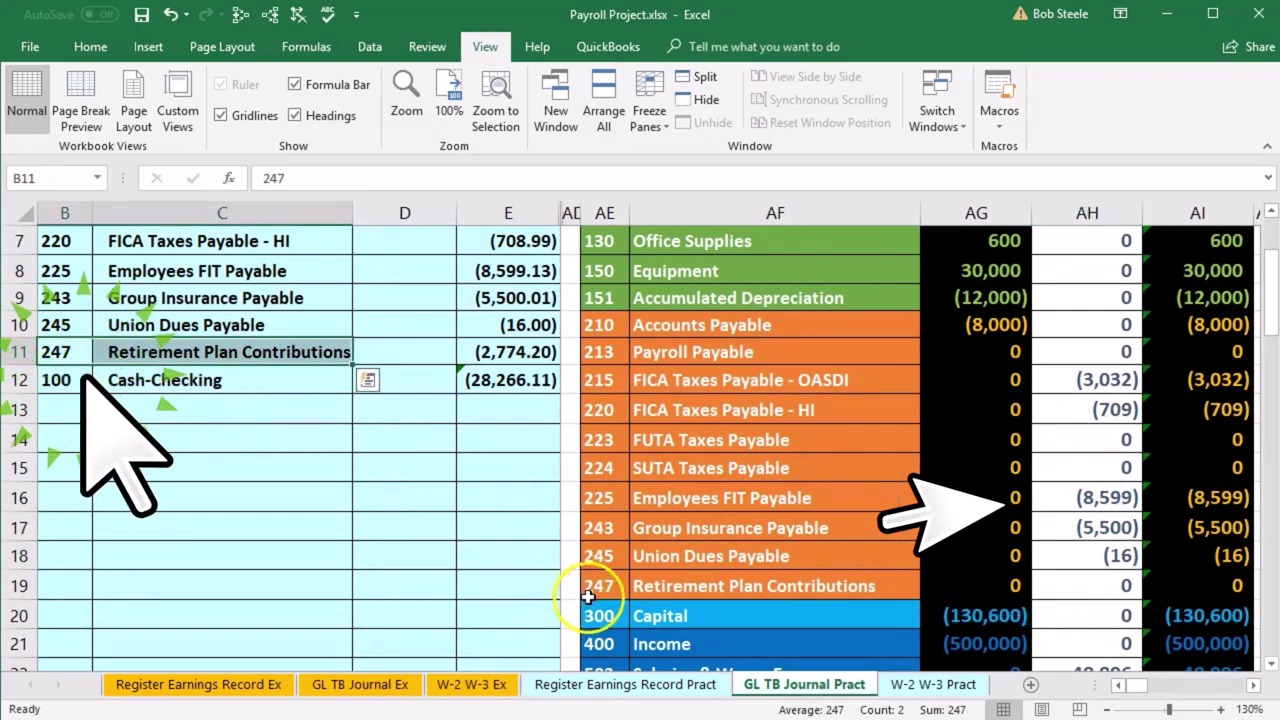
left_click_drag(601, 584, 687, 583)
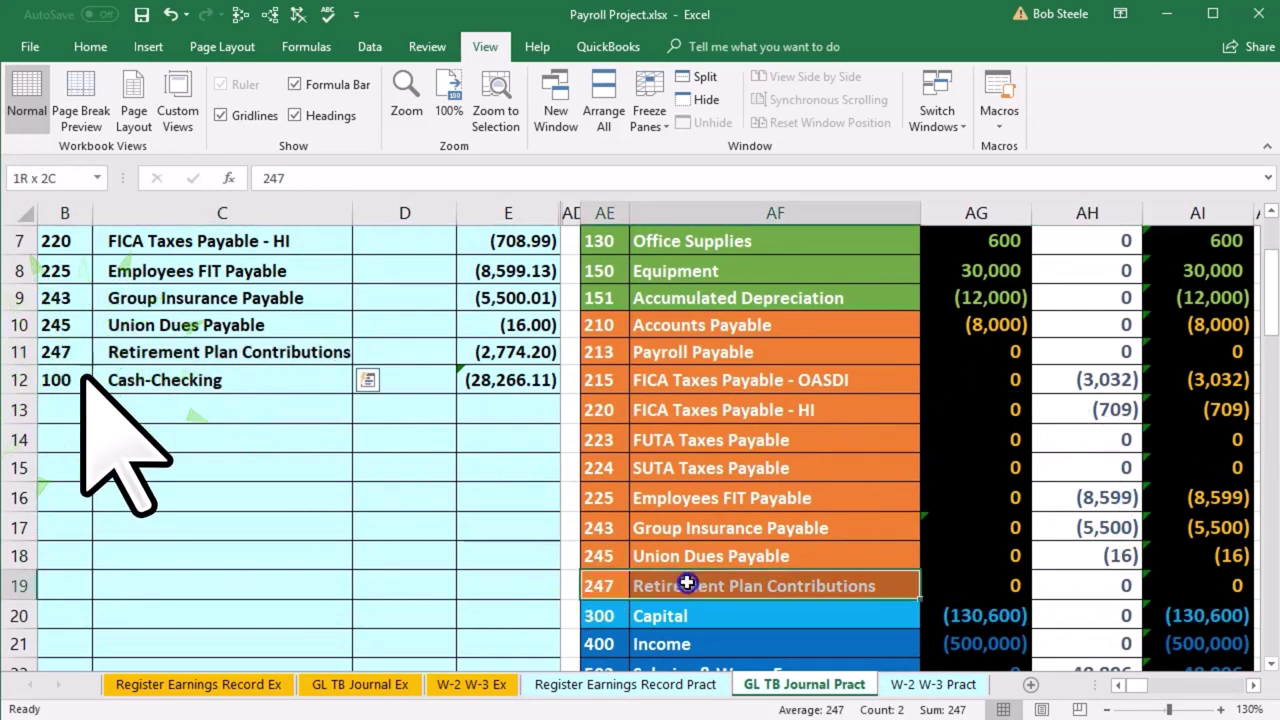
left_click(814, 381)
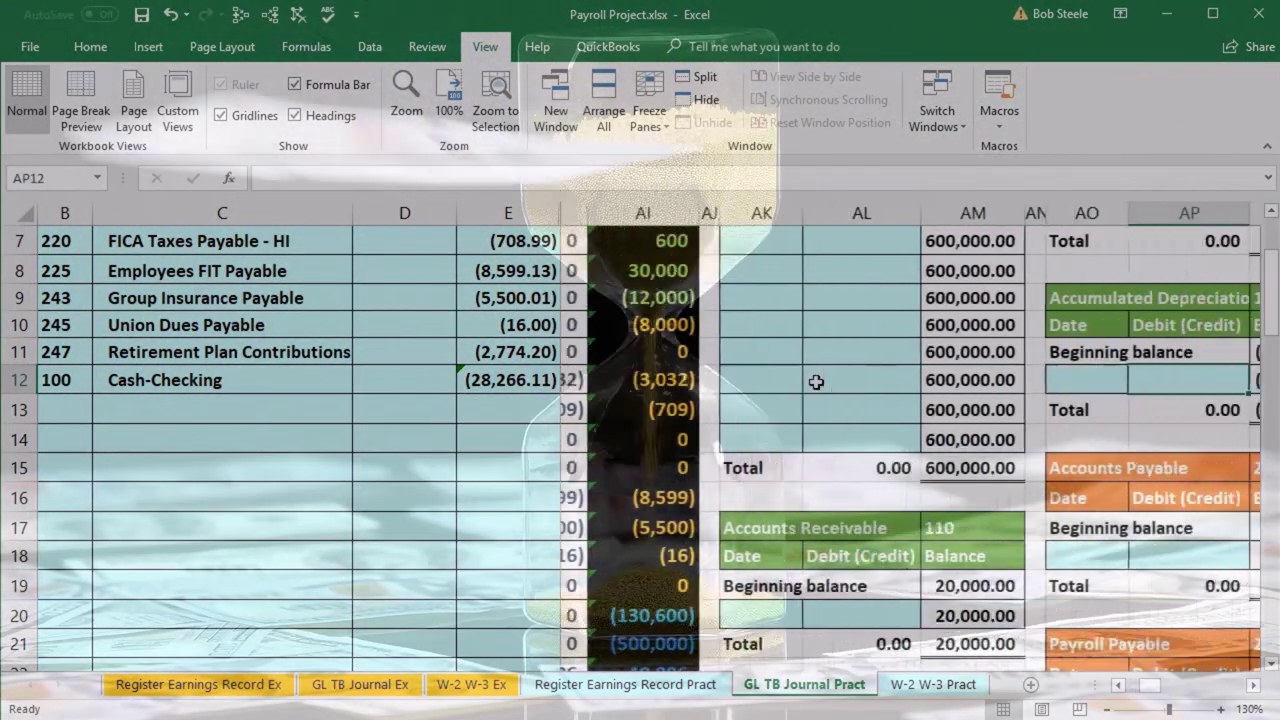
key("Right")
key("Right")
key("Right")
key("Right")
key("Right")
key("Right")
key("Right")
key("Right")
key("Right")
key("Right")
key("Right")
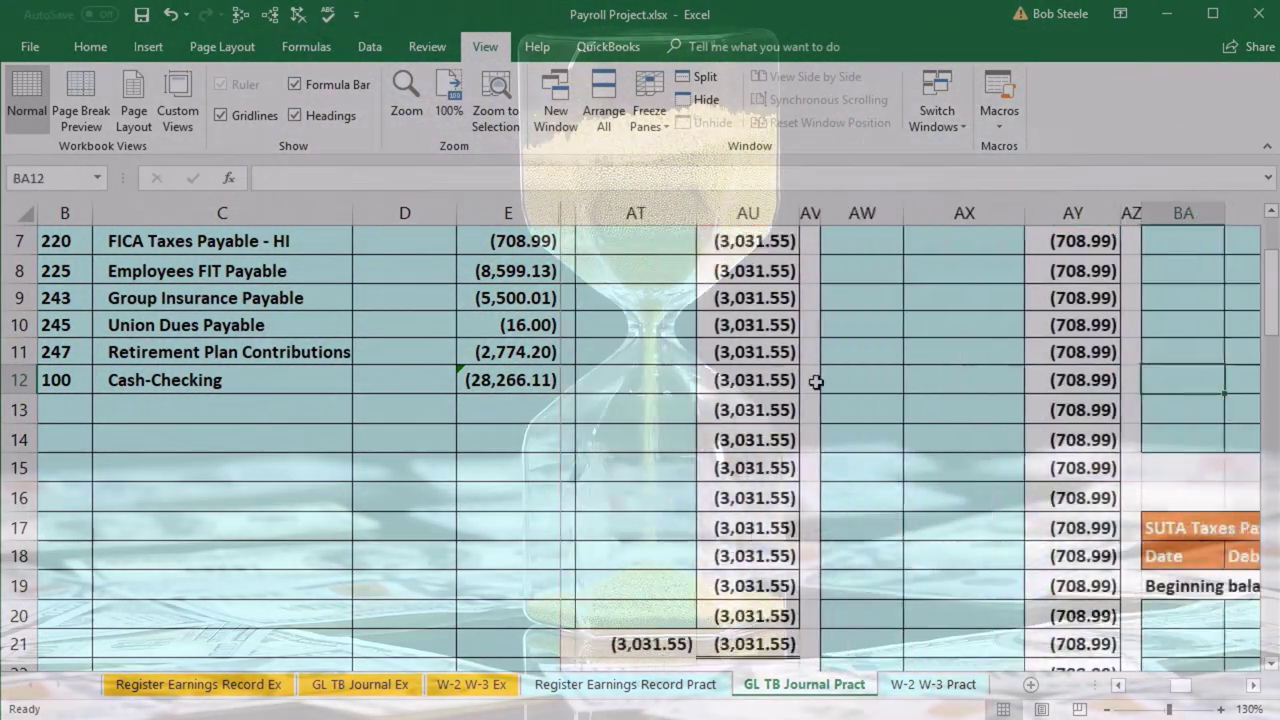
key("Right")
key("Right")
key("Right")
key("Right")
key("Right")
key("Right")
key("Right")
key("Right")
key("Right")
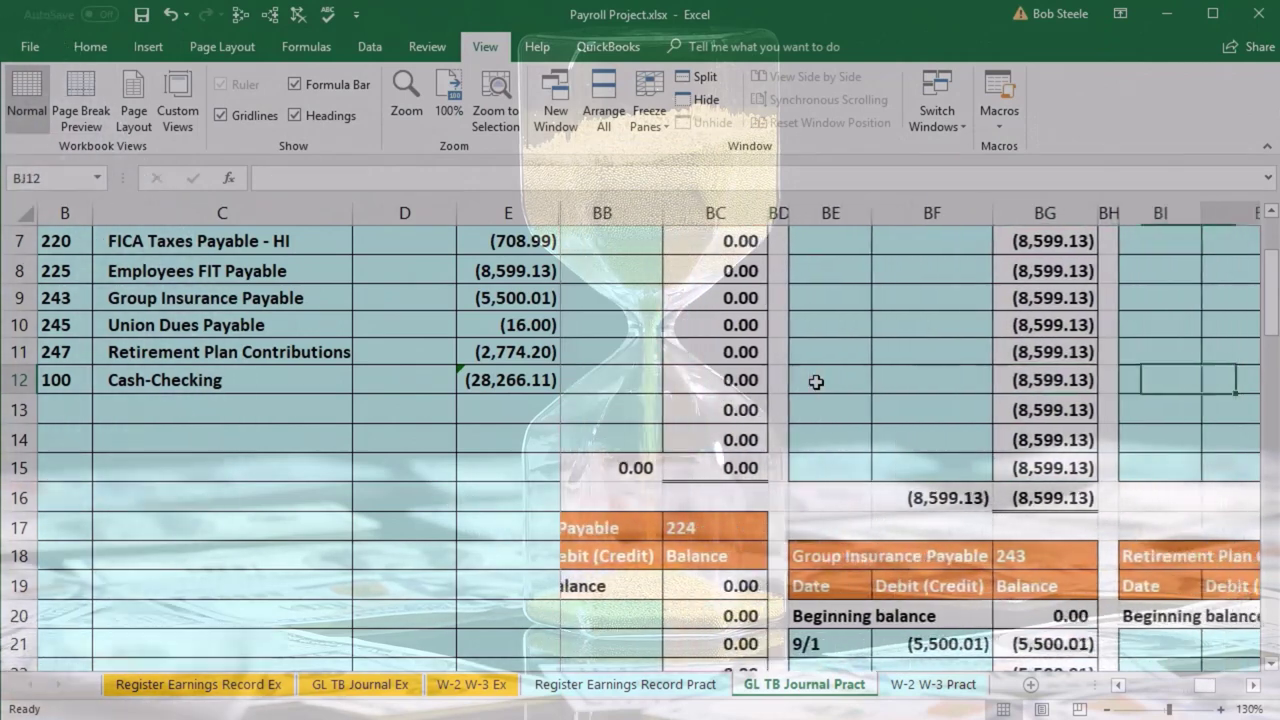
key("Right")
key("Right")
key("Right")
key("Right")
key("Right")
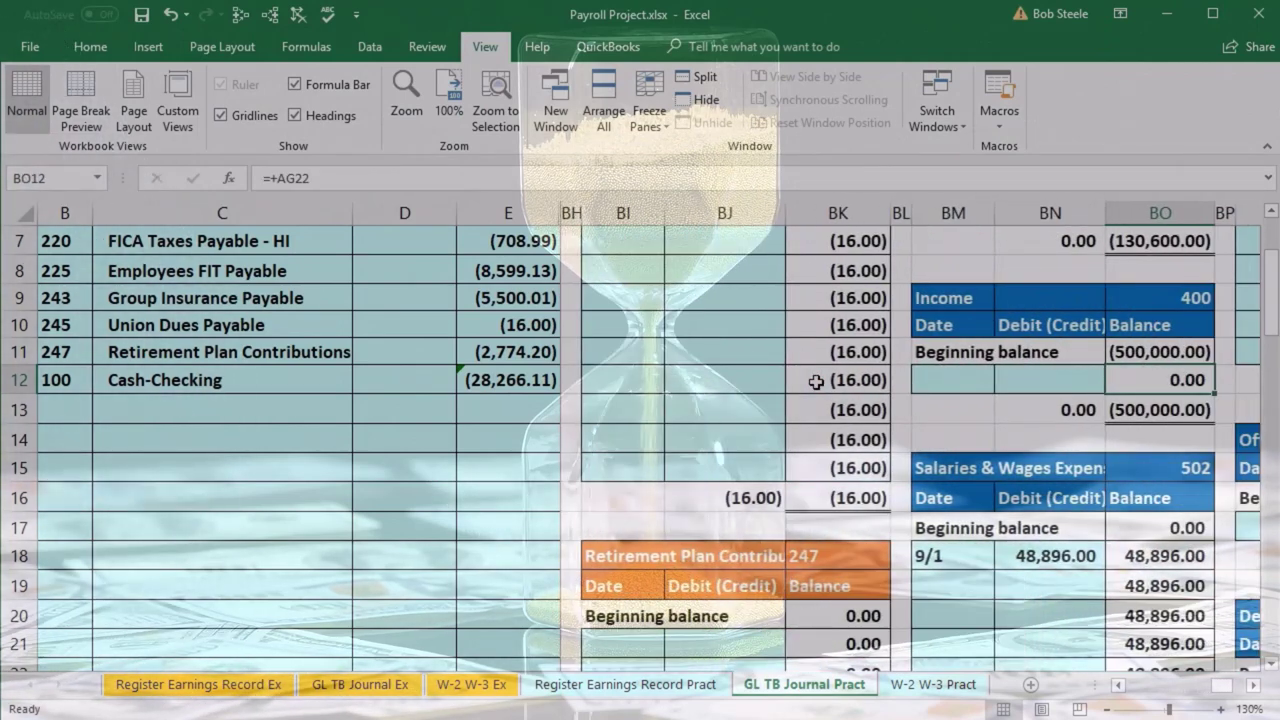
scroll(829, 543, "down", 1)
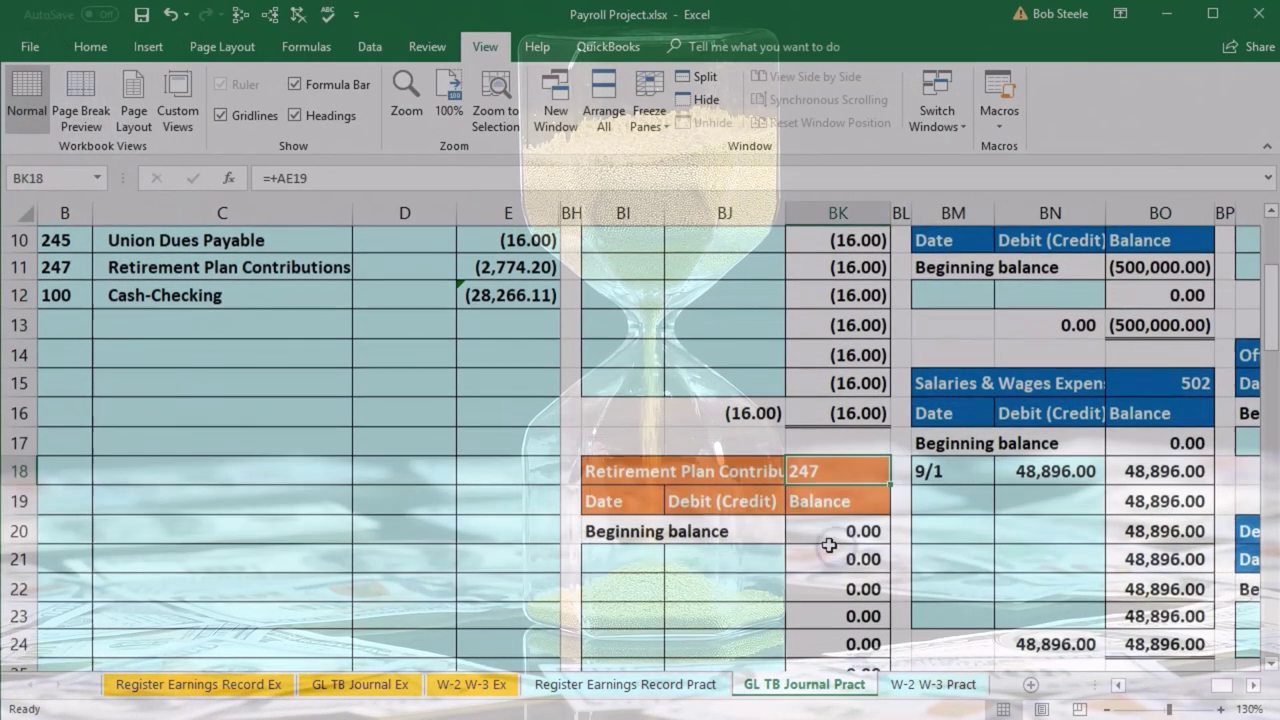
Post the retirement plan credit to the Retirement Plan Contributions 247 ledger account, dating BI21 9/1 and linking BJ21 to E11
left_click(638, 558)
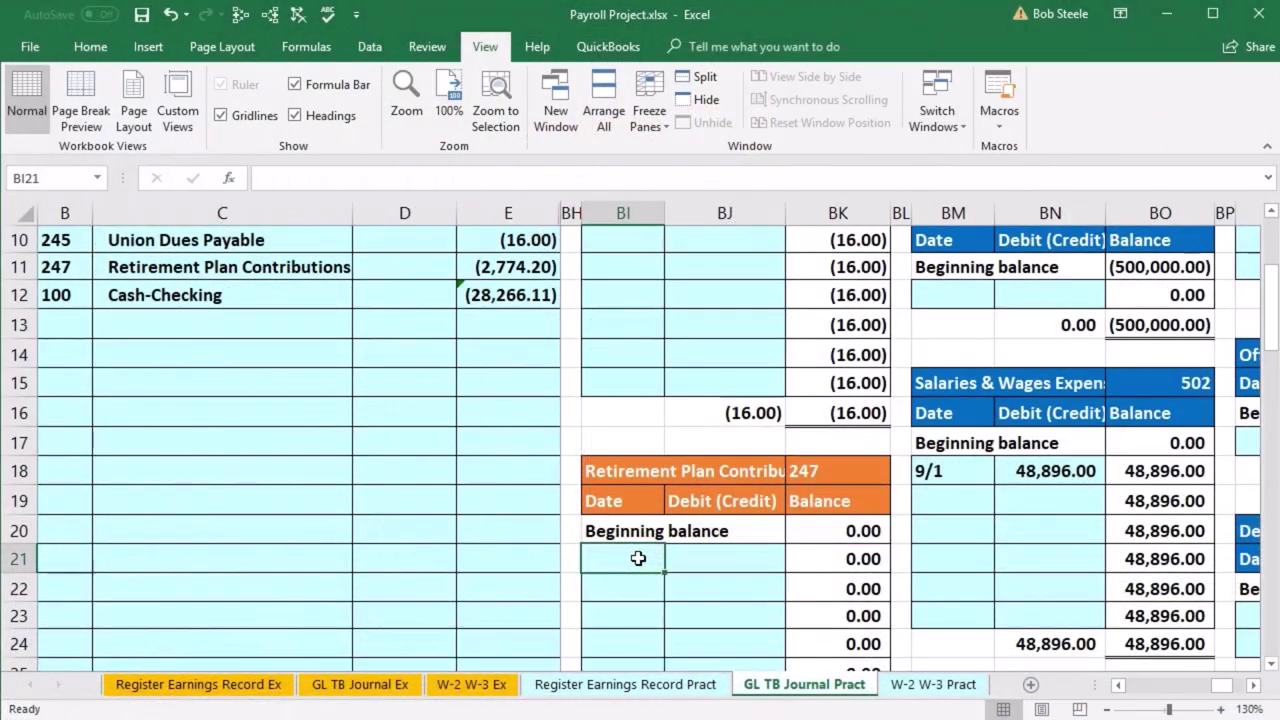
type("9/1")
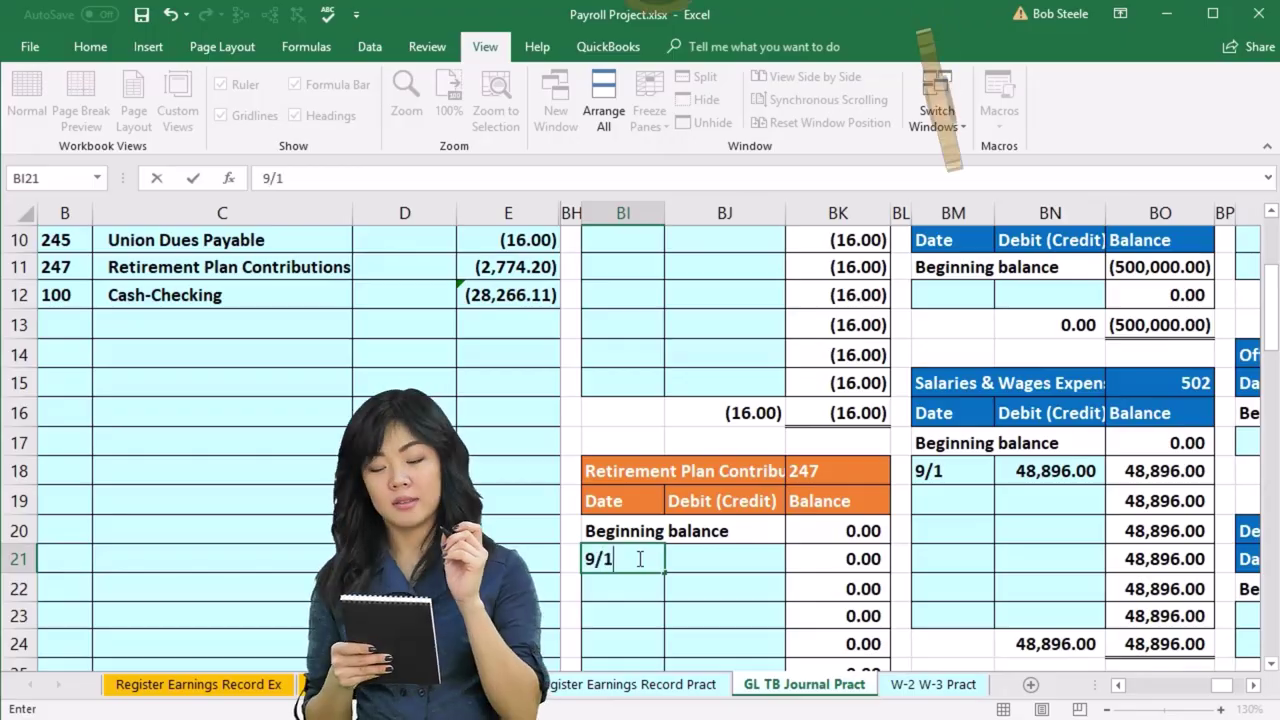
key("Tab")
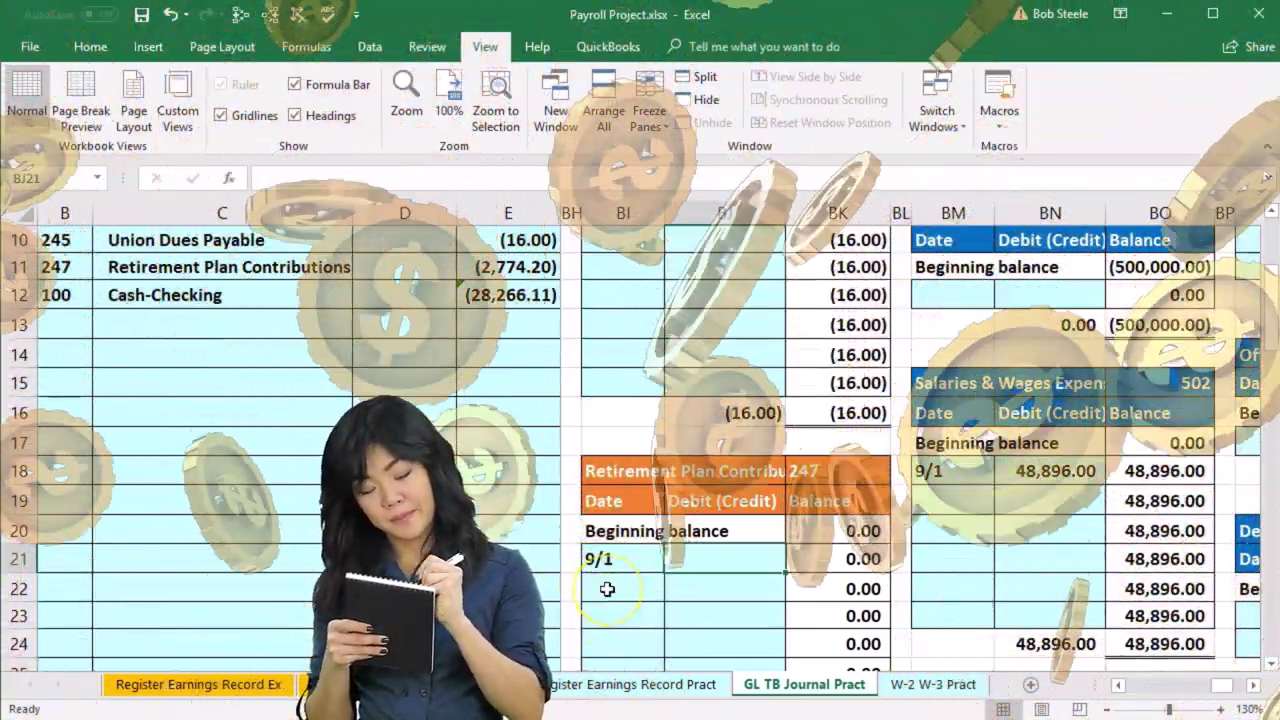
type("=")
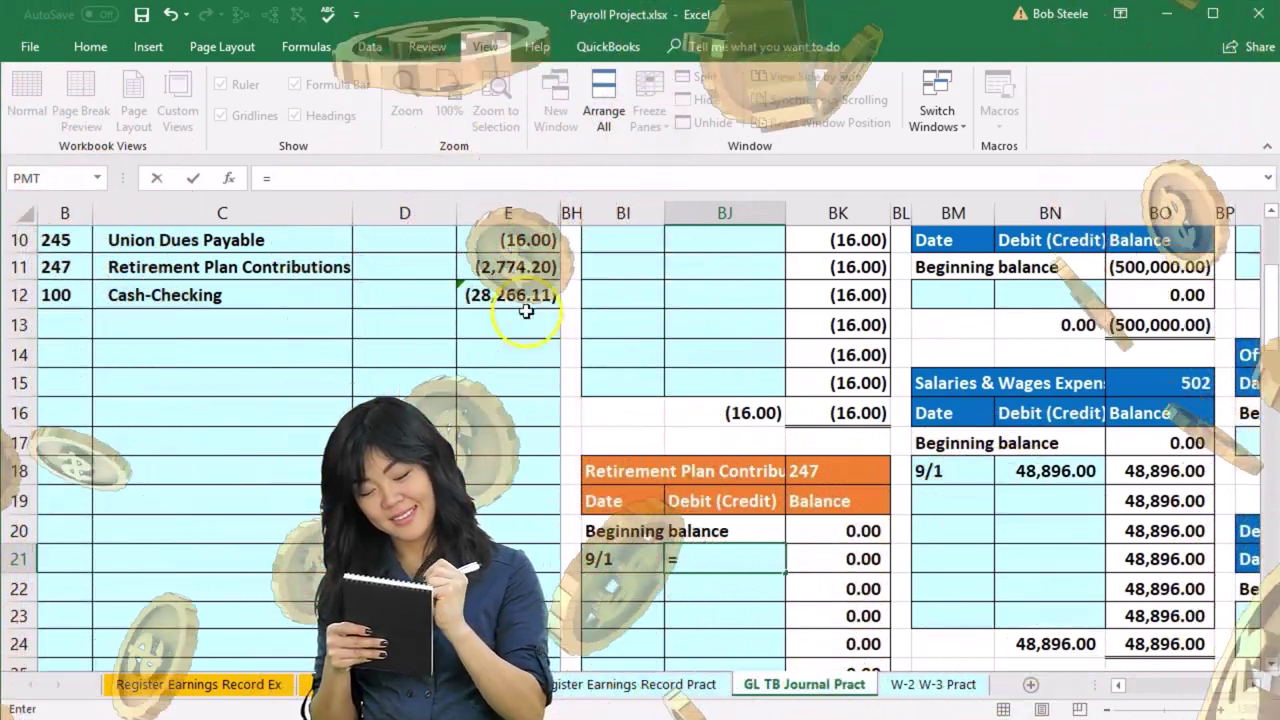
left_click(508, 267)
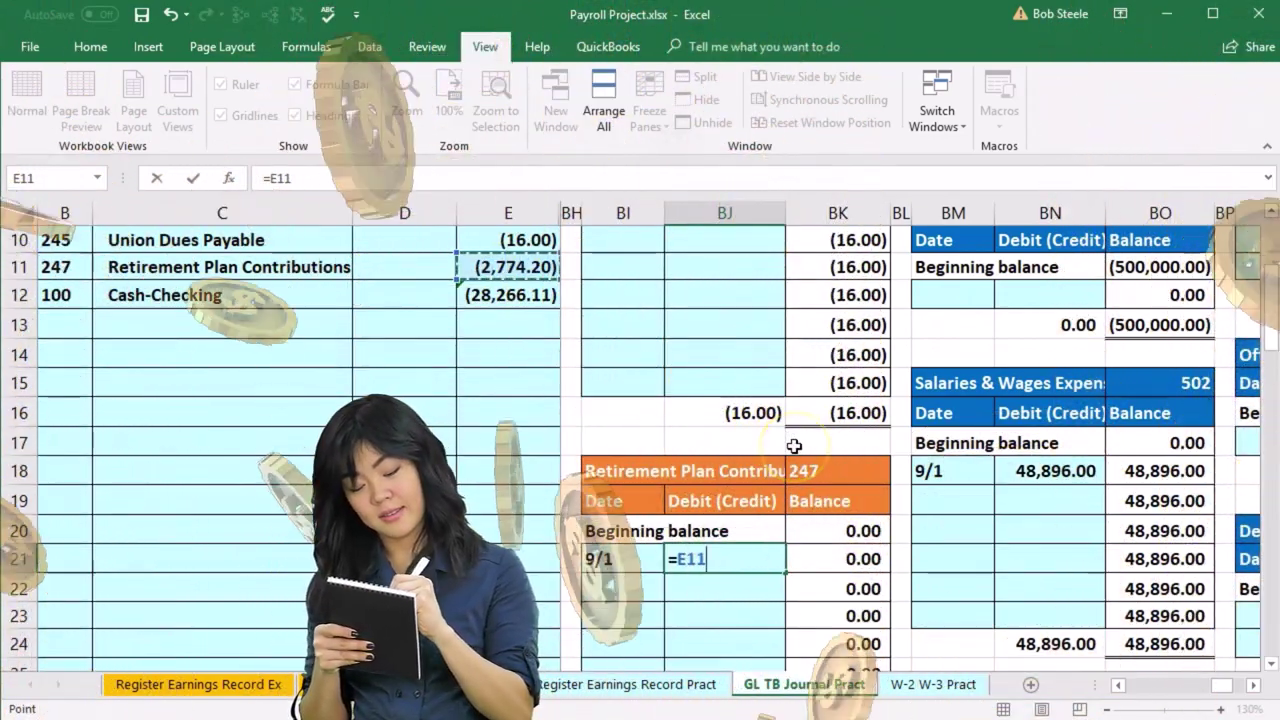
key("Return")
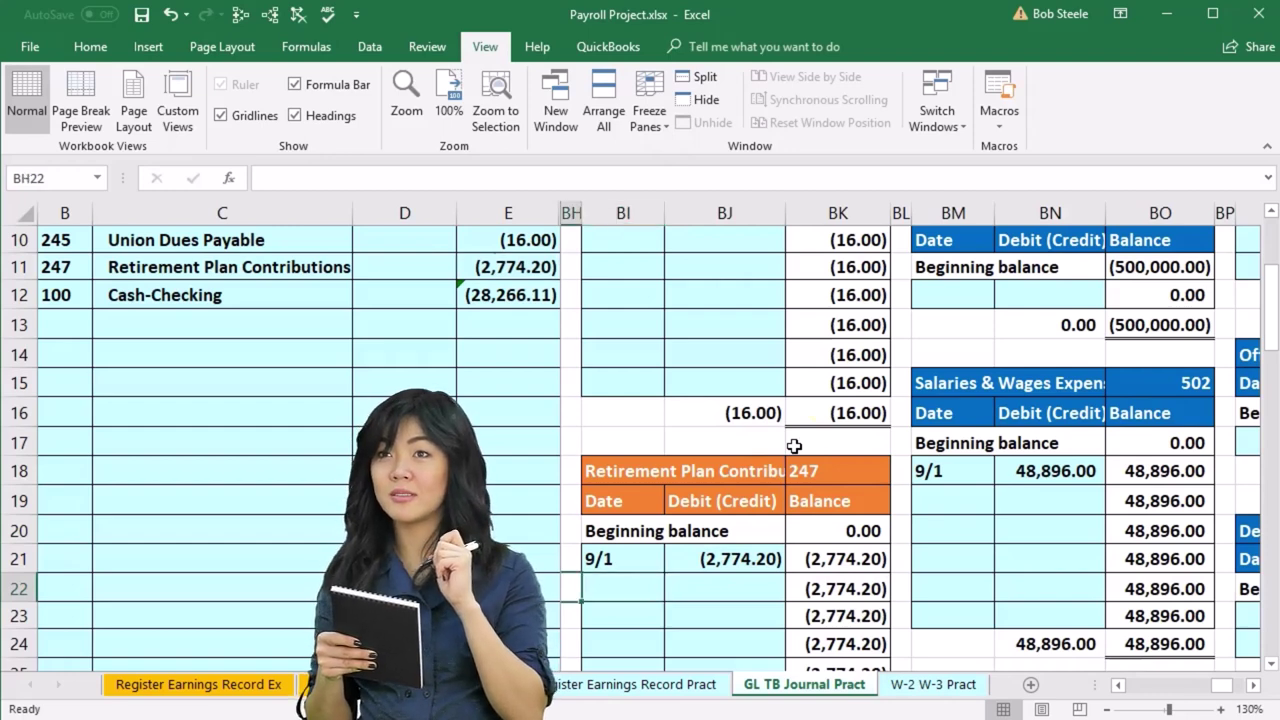
Check the Retirement Plan Contributions posting in the trial balance and inspect its ending balance formula
left_click(518, 511)
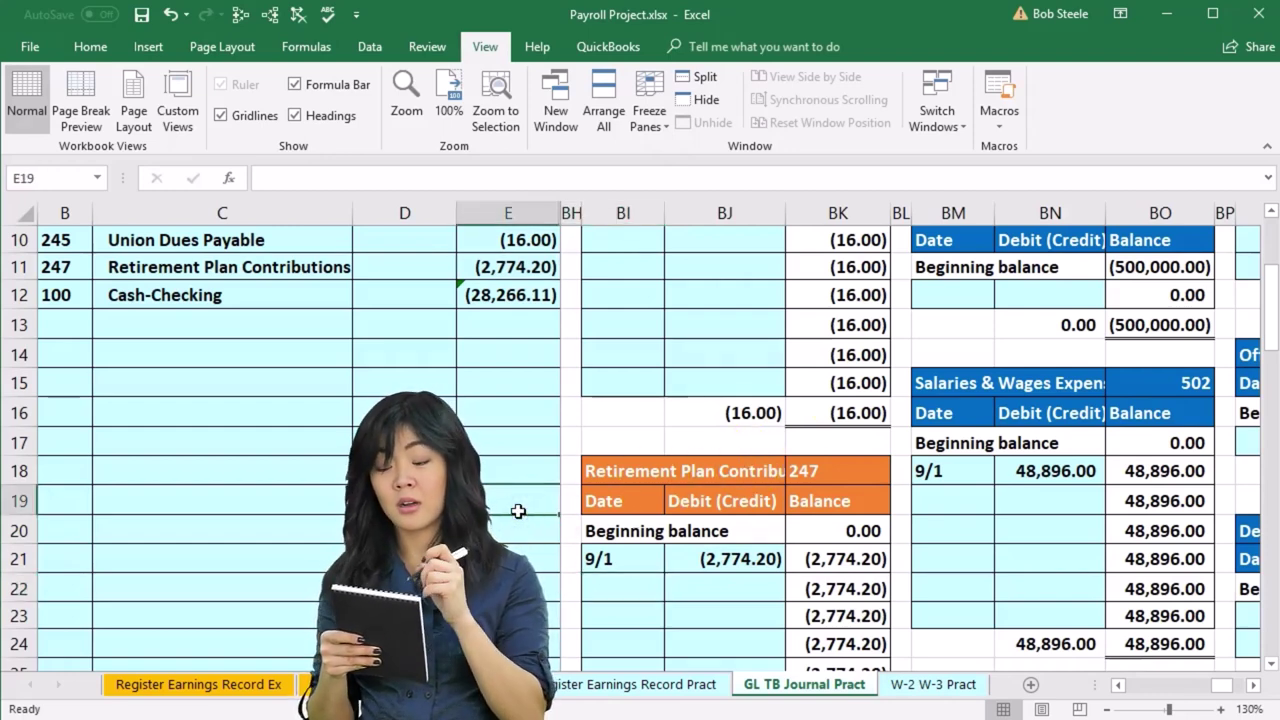
key("Right")
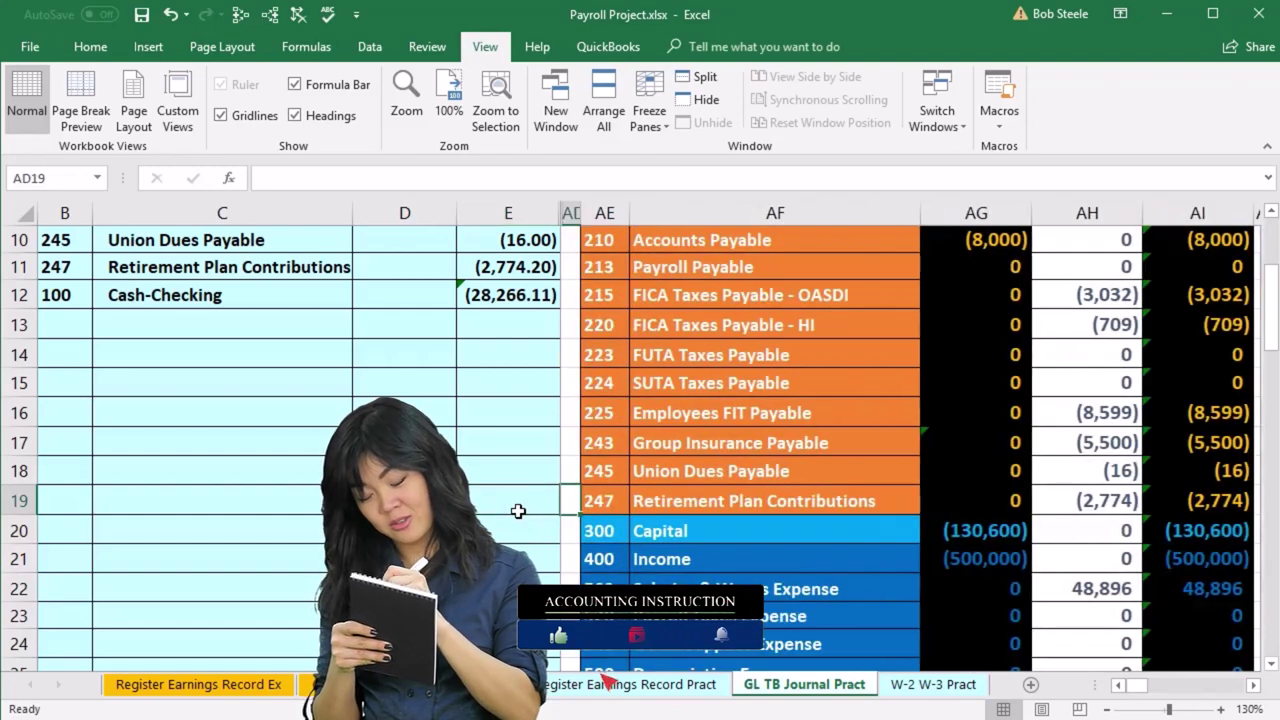
left_click(1074, 503)
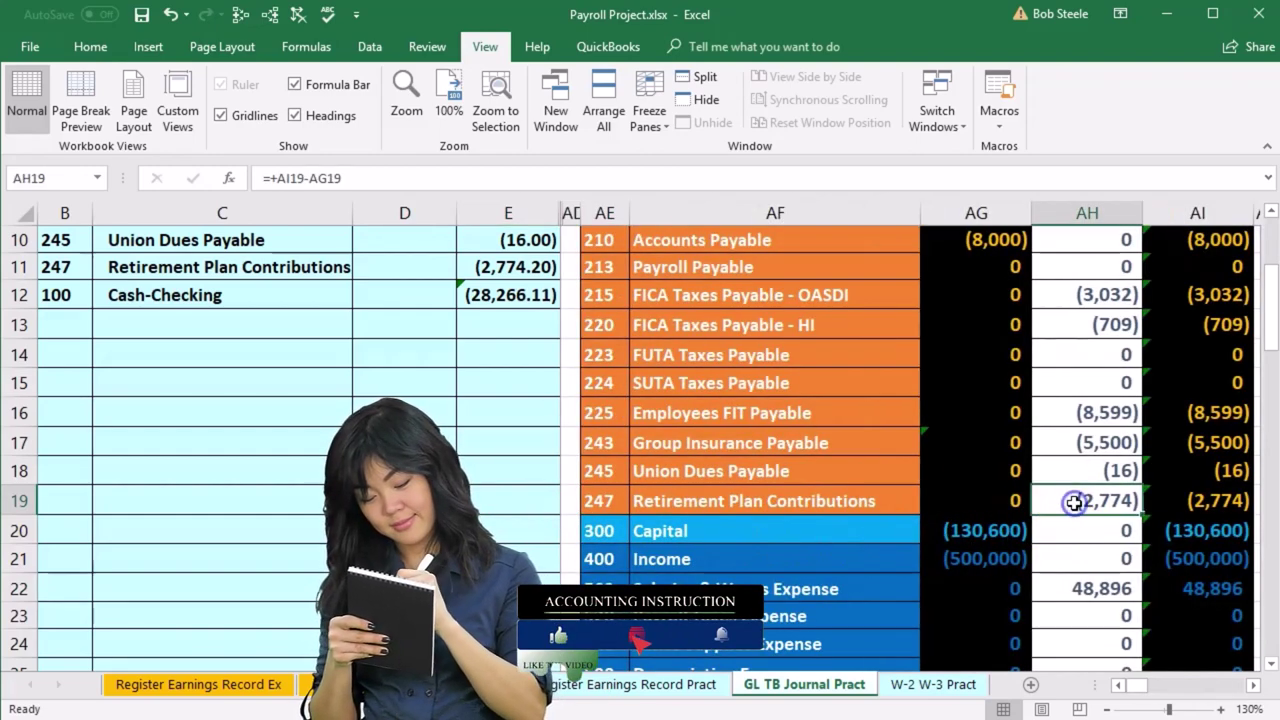
left_click(1183, 503)
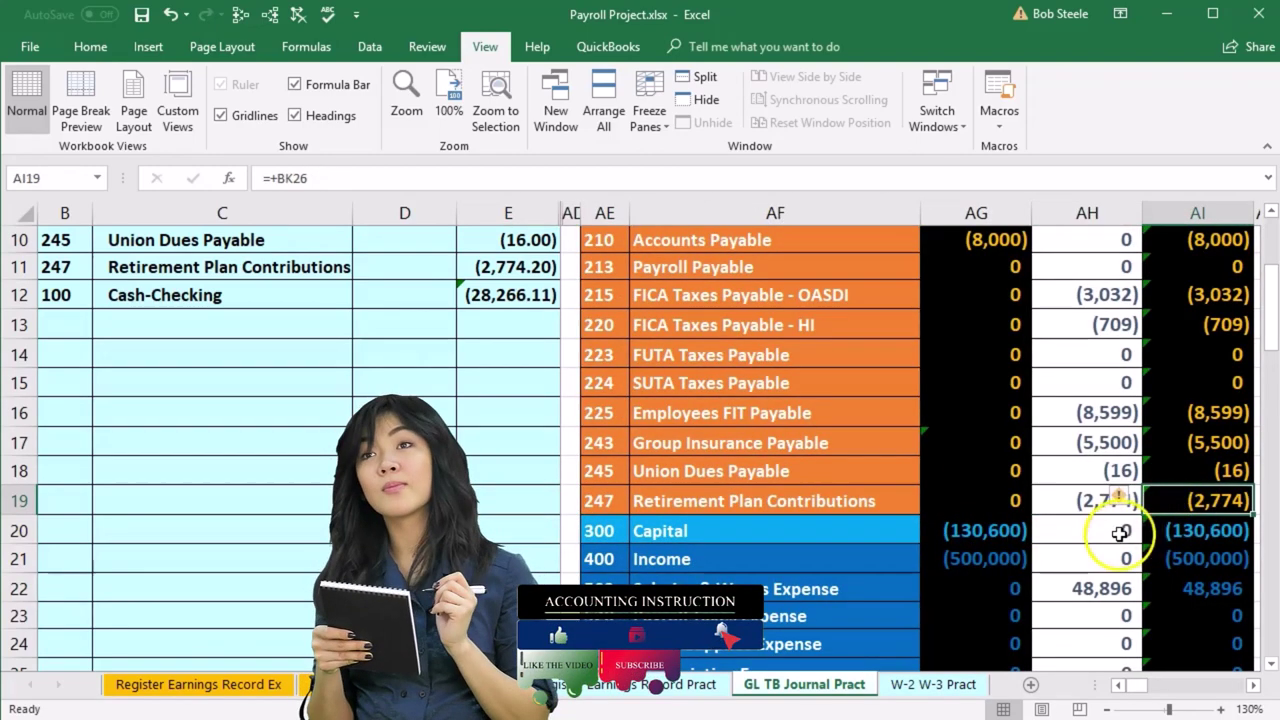
Match account 100 Cash-Checking on the journal entry's last line to its row in the trial balance
left_click_drag(343, 302, 493, 306)
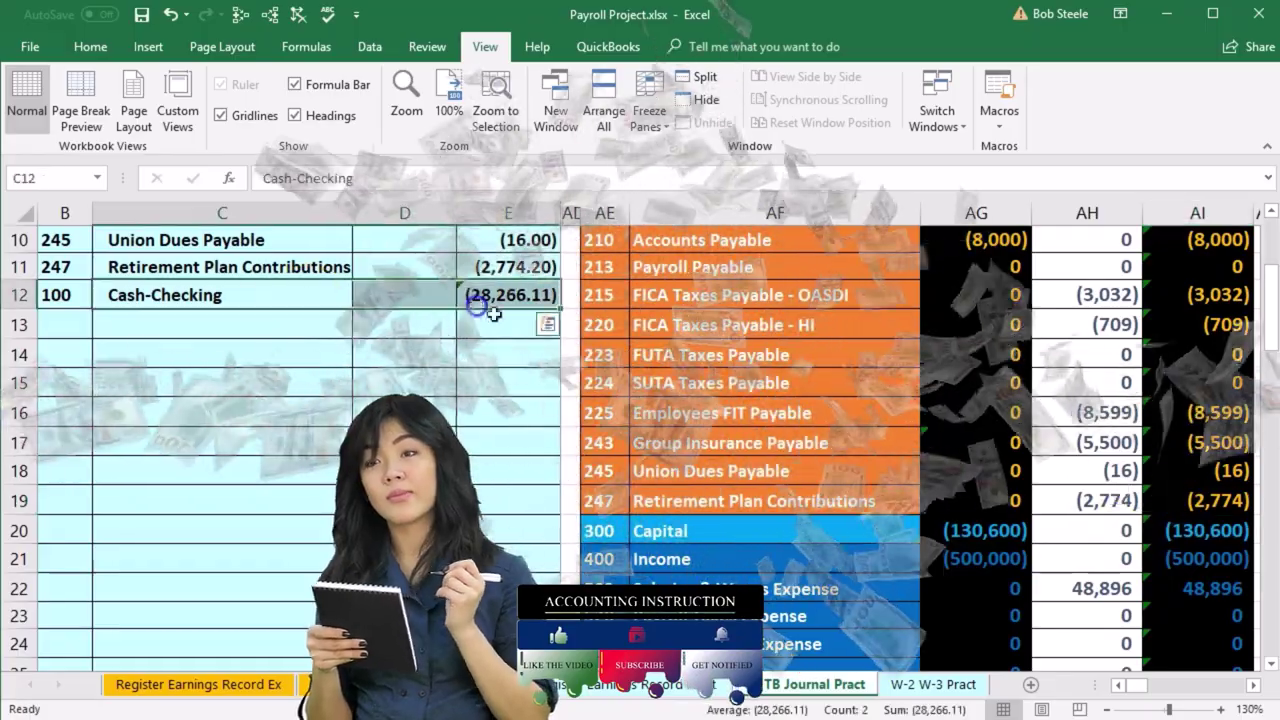
scroll(493, 313, "up", 3)
left_click_drag(598, 374, 657, 374)
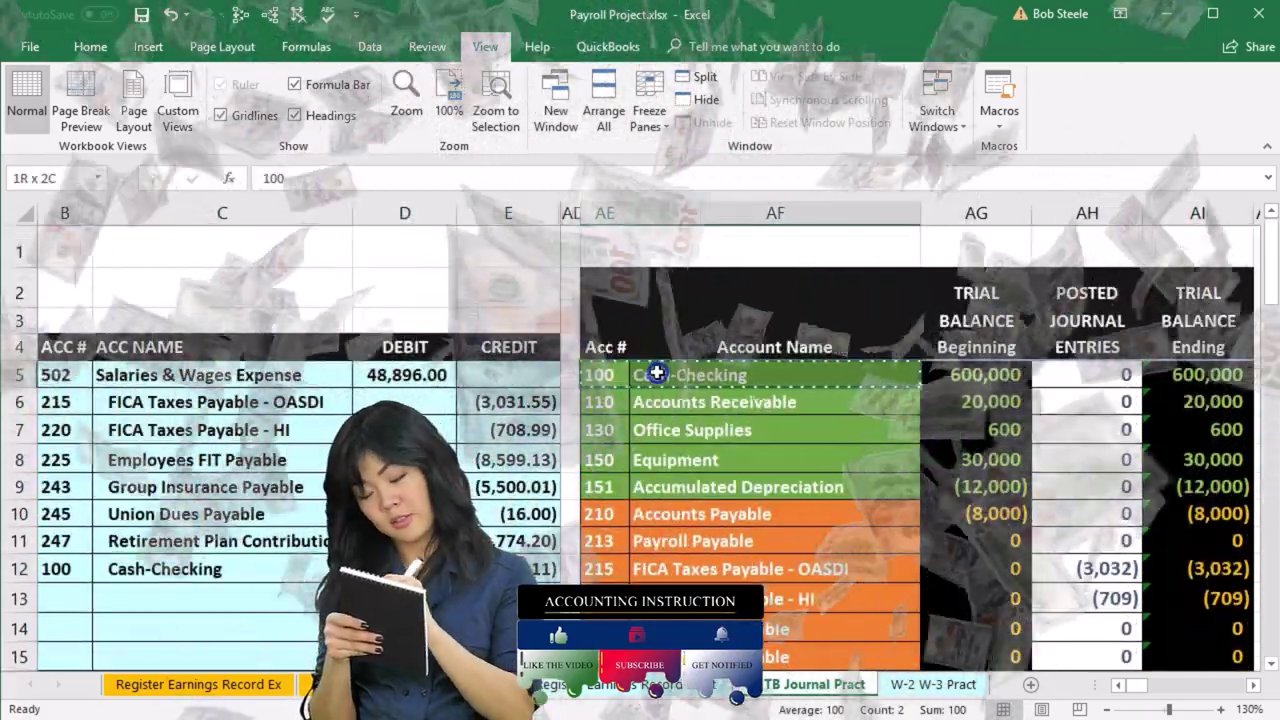
Post the cash credit to the Cash-Checking 100 ledger account, dating AK6 9/1 and linking AL6 to E12
key("Right")
key("Right")
key("Right")
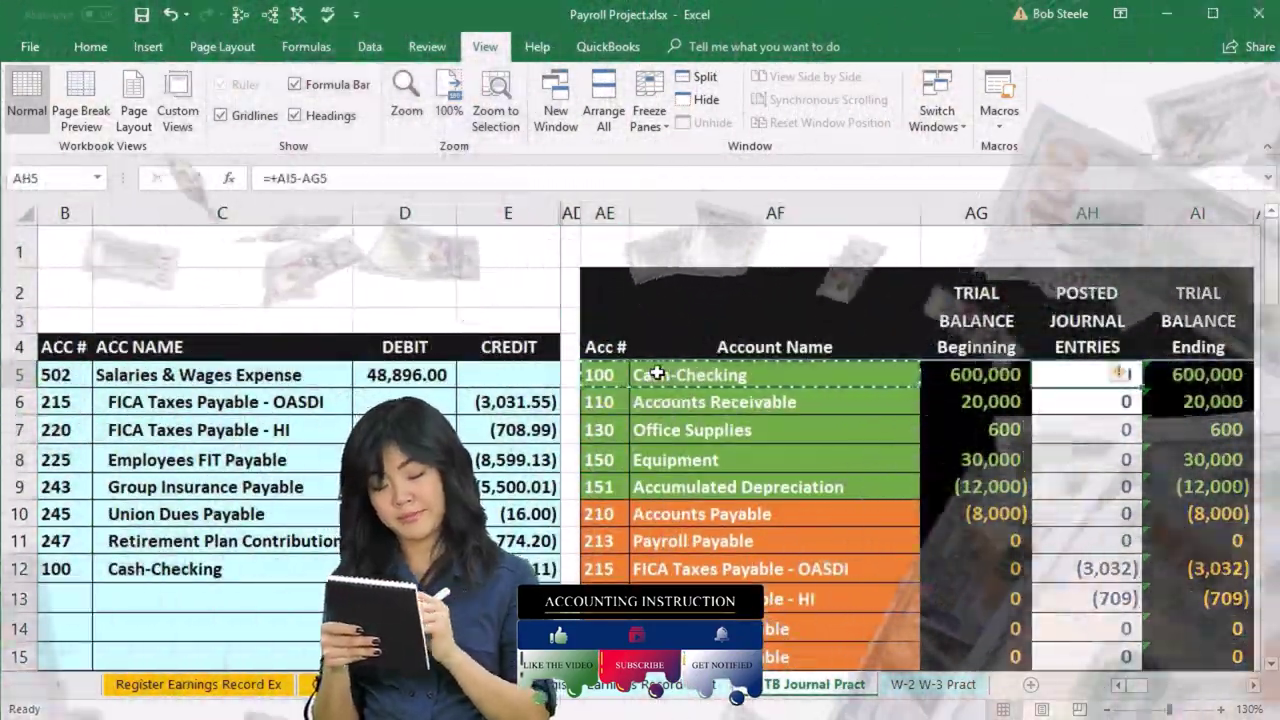
key("Right")
key("Right")
key("Right")
key("Right")
key("Right")
key("Right")
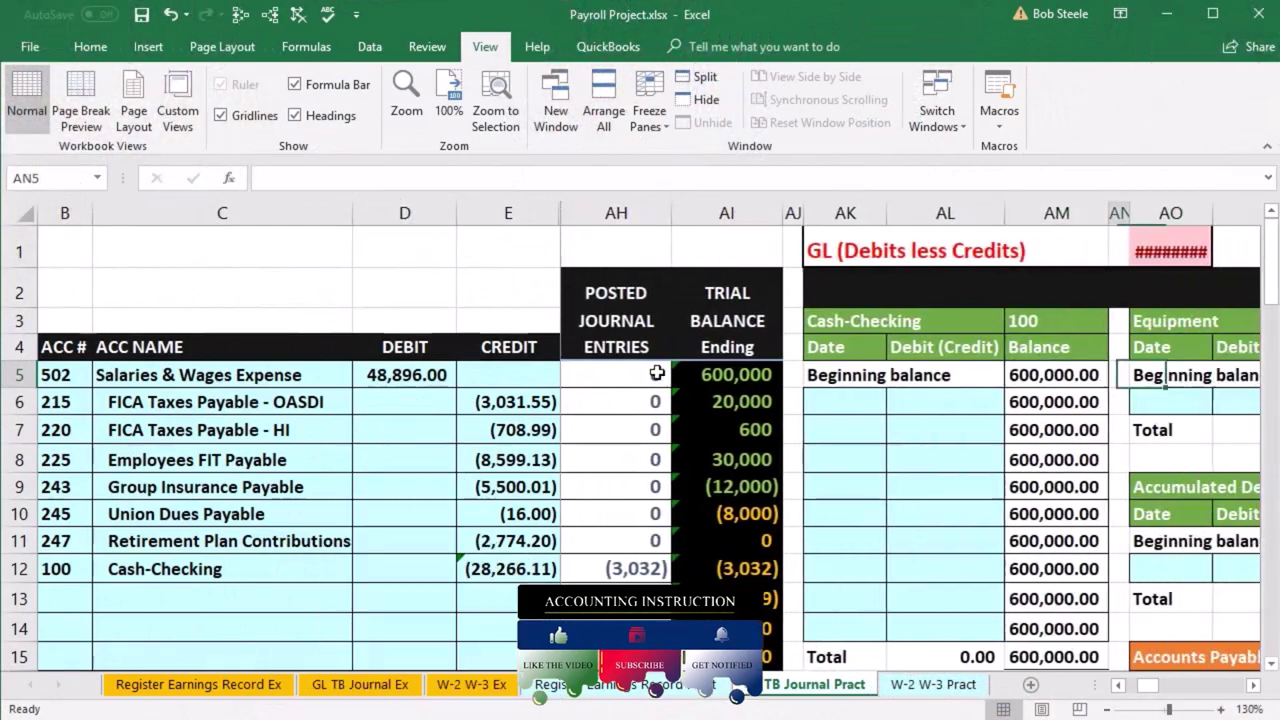
key("Left")
key("Left")
key("Left")
key("Down")
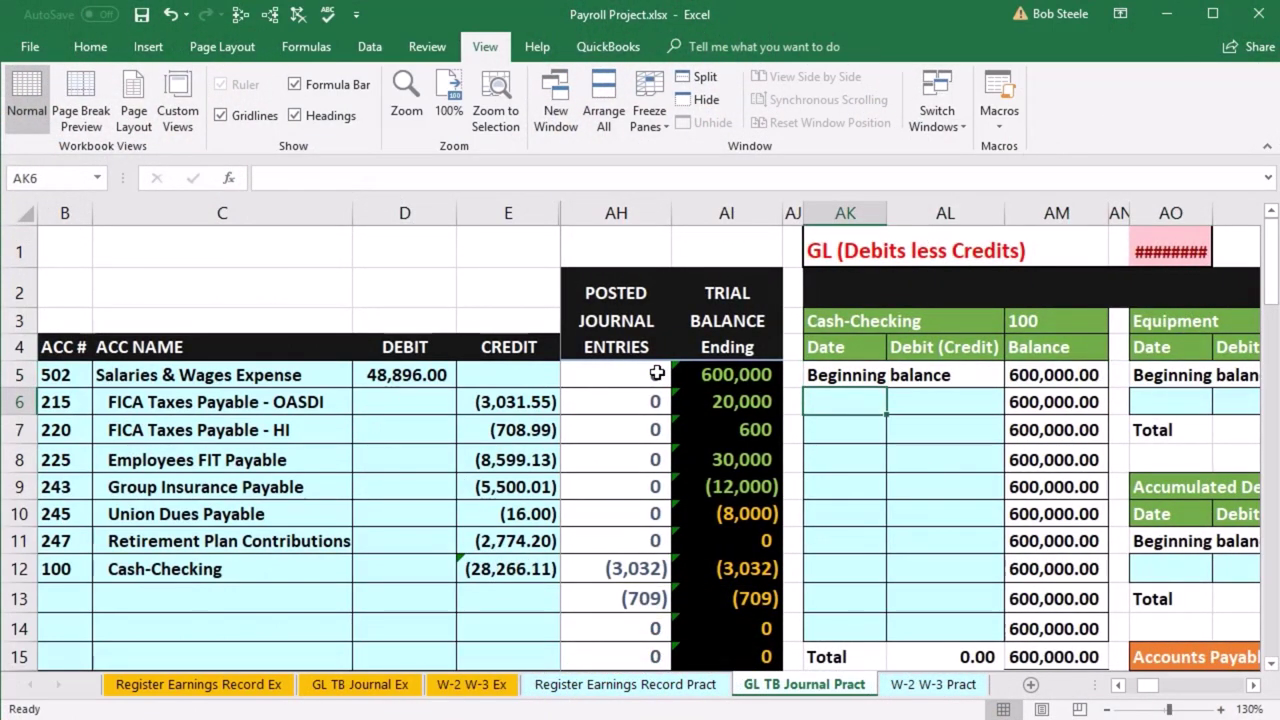
type("9/1")
key("Tab")
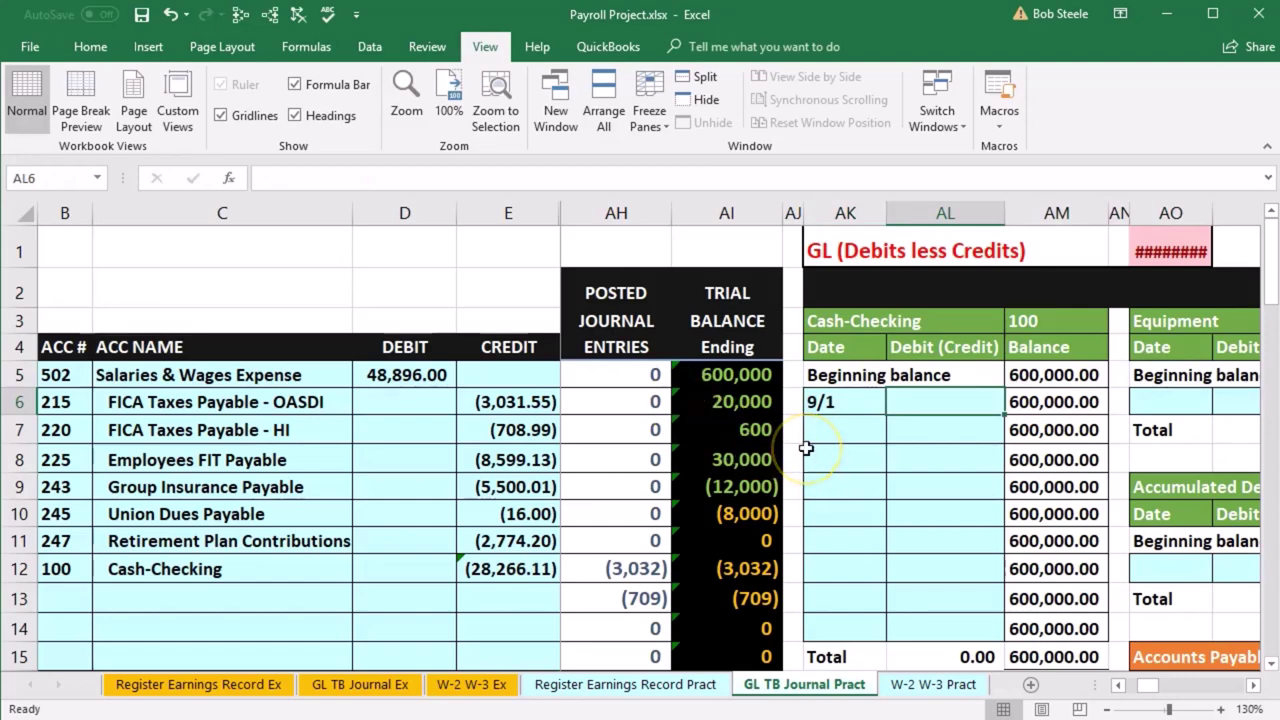
type("=")
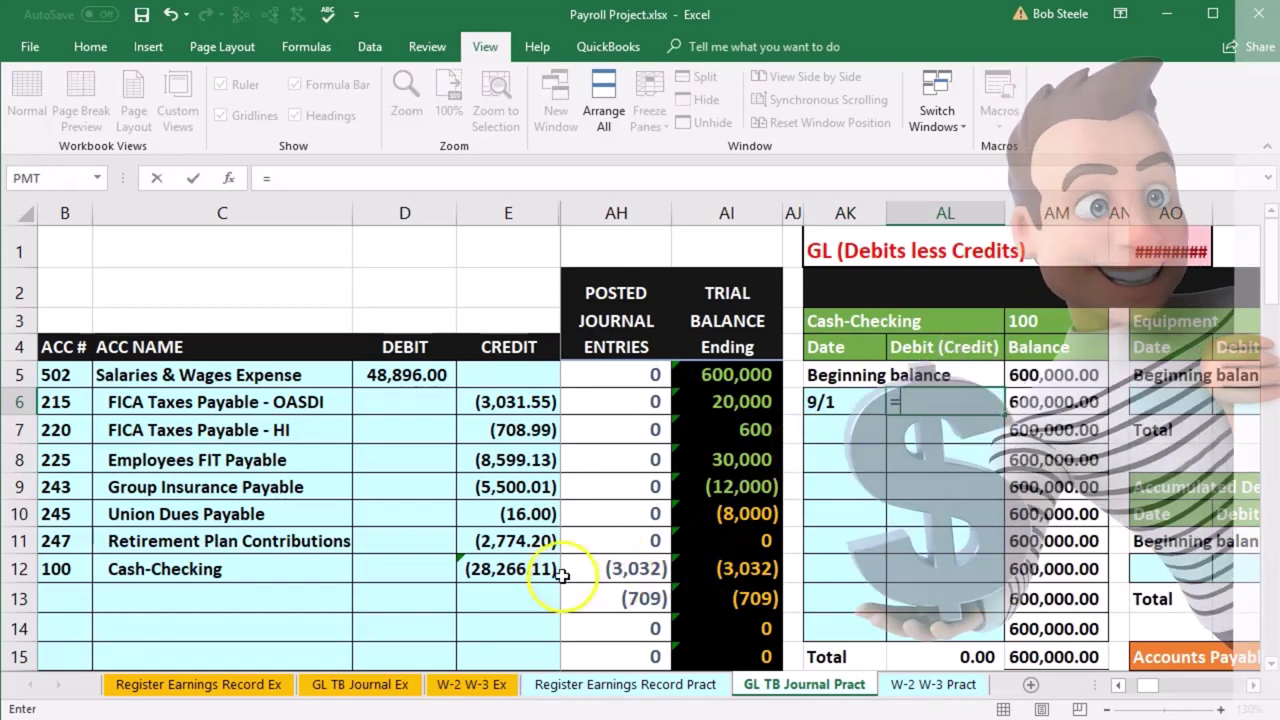
left_click(536, 570)
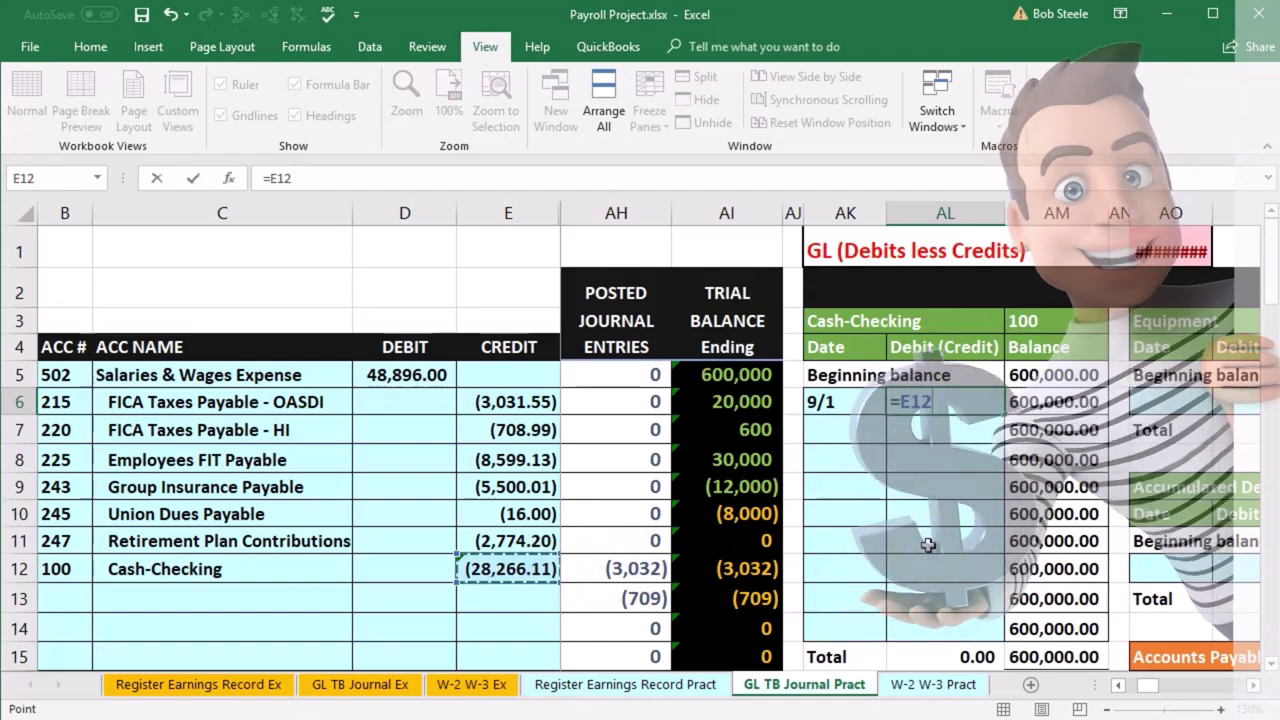
key("Return")
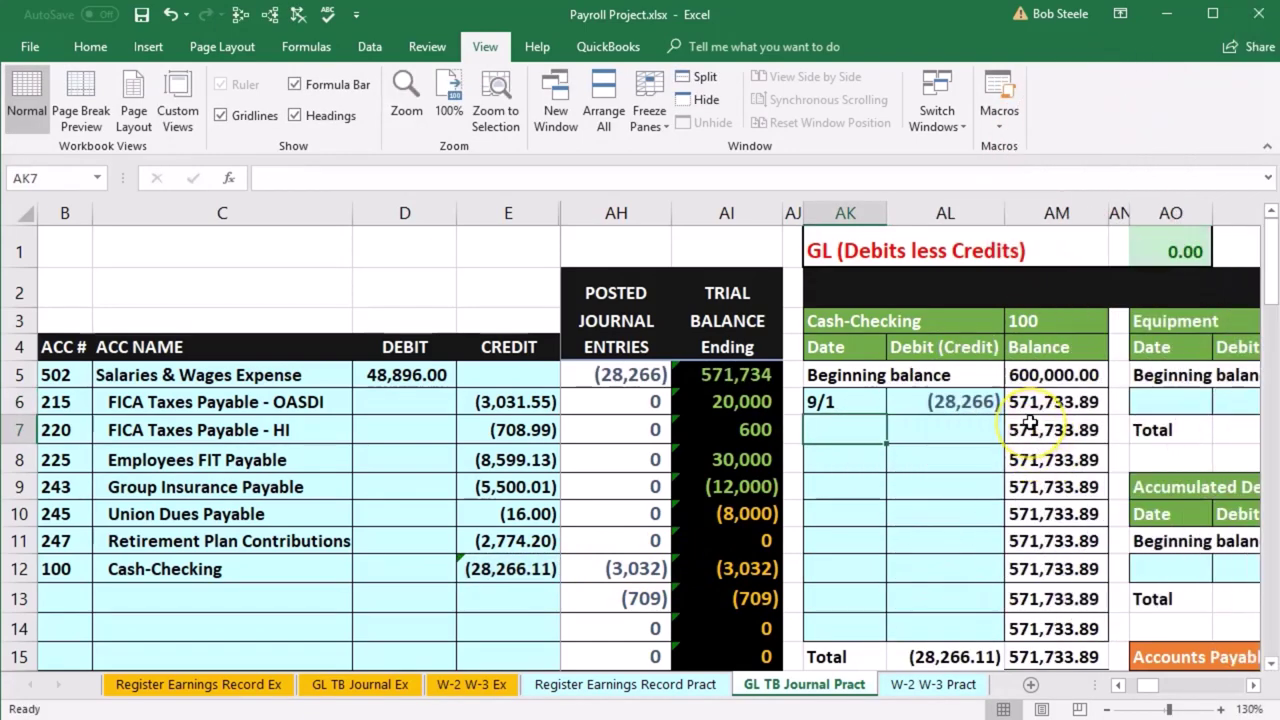
Check the Cash-Checking posting in the trial balance and inspect its ending balance formula
key("Left")
key("Left")
key("Left")
key("Left")
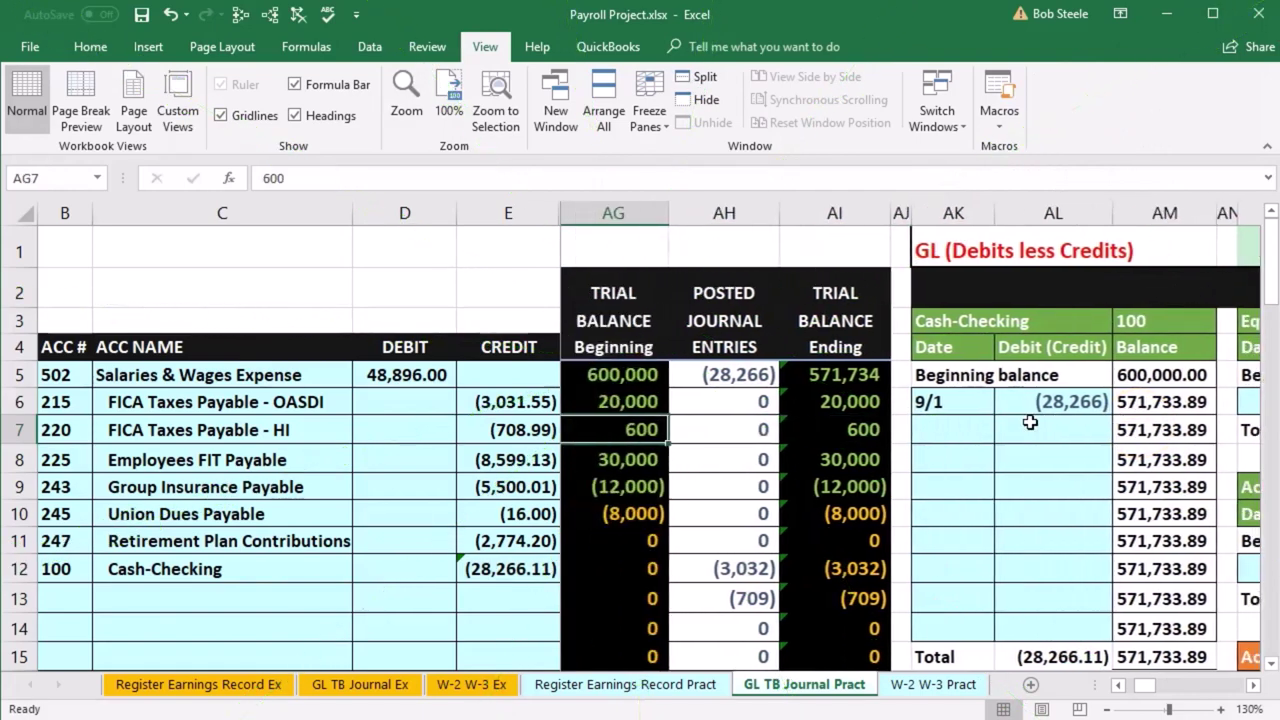
key("Left")
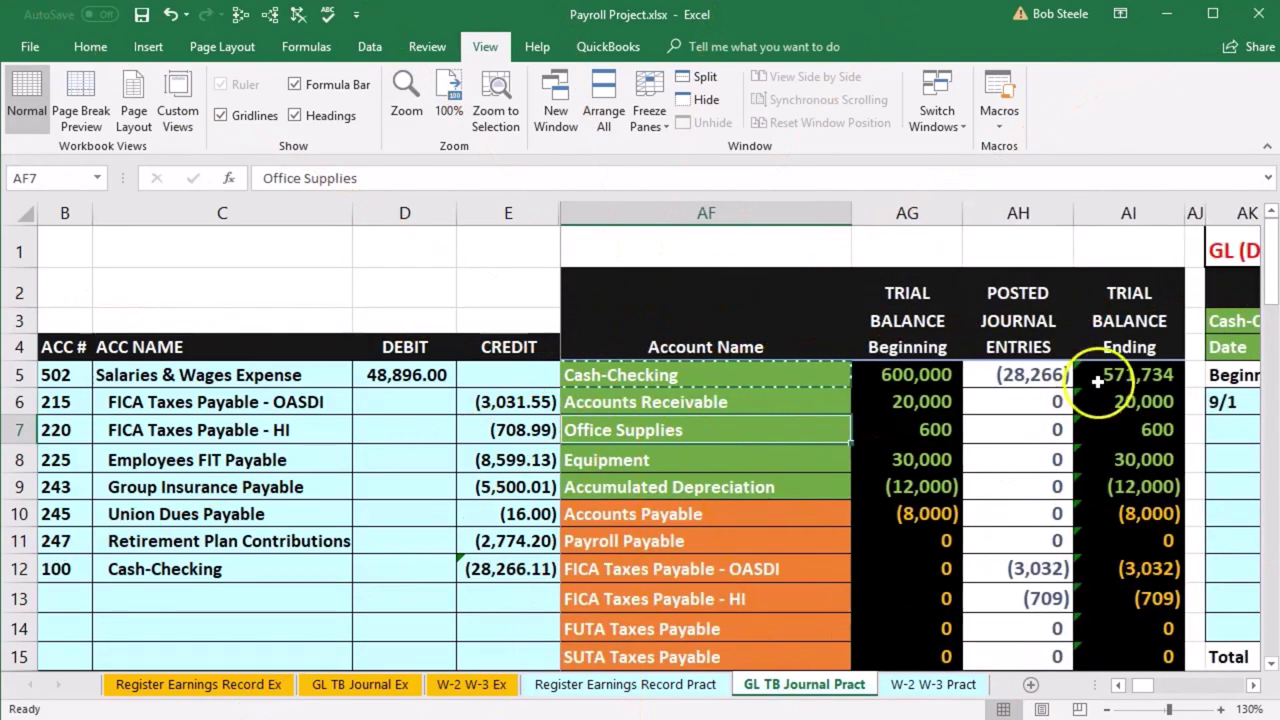
left_click(1102, 376)
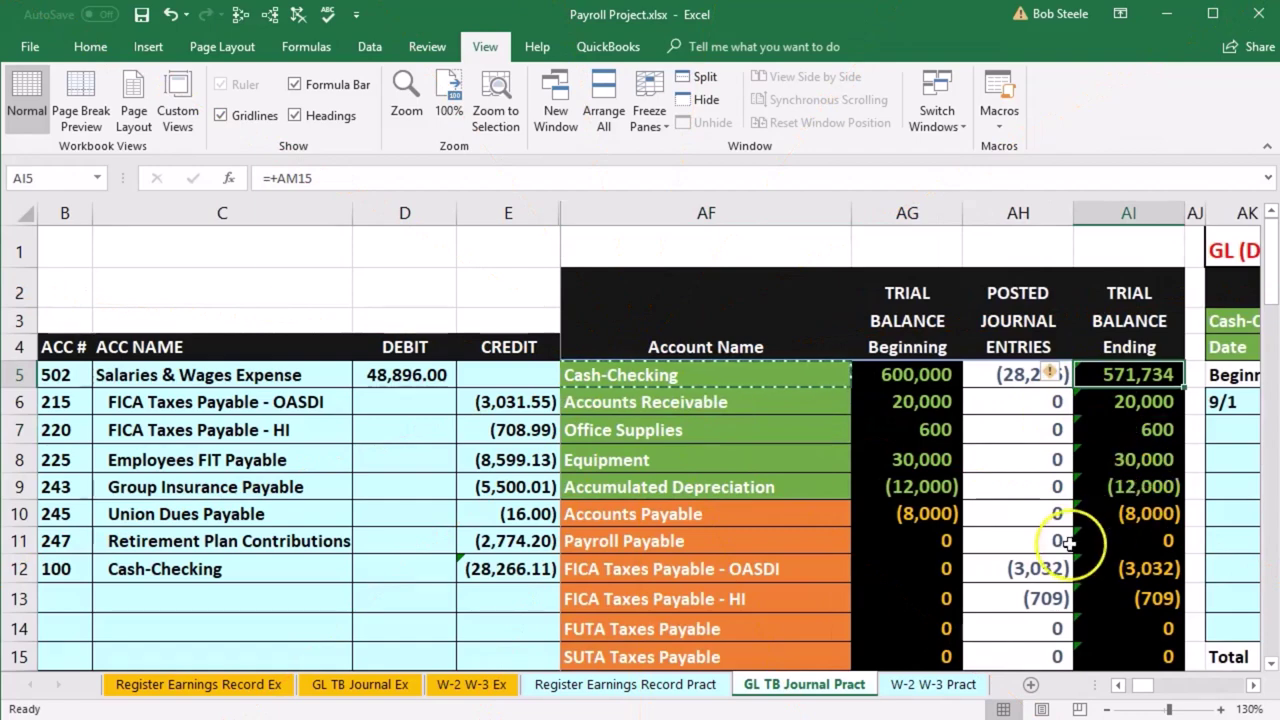
Check the ending trial balance total and the net income amounts in the beginning, posted entries and ending columns
scroll(1070, 543, "down", 5)
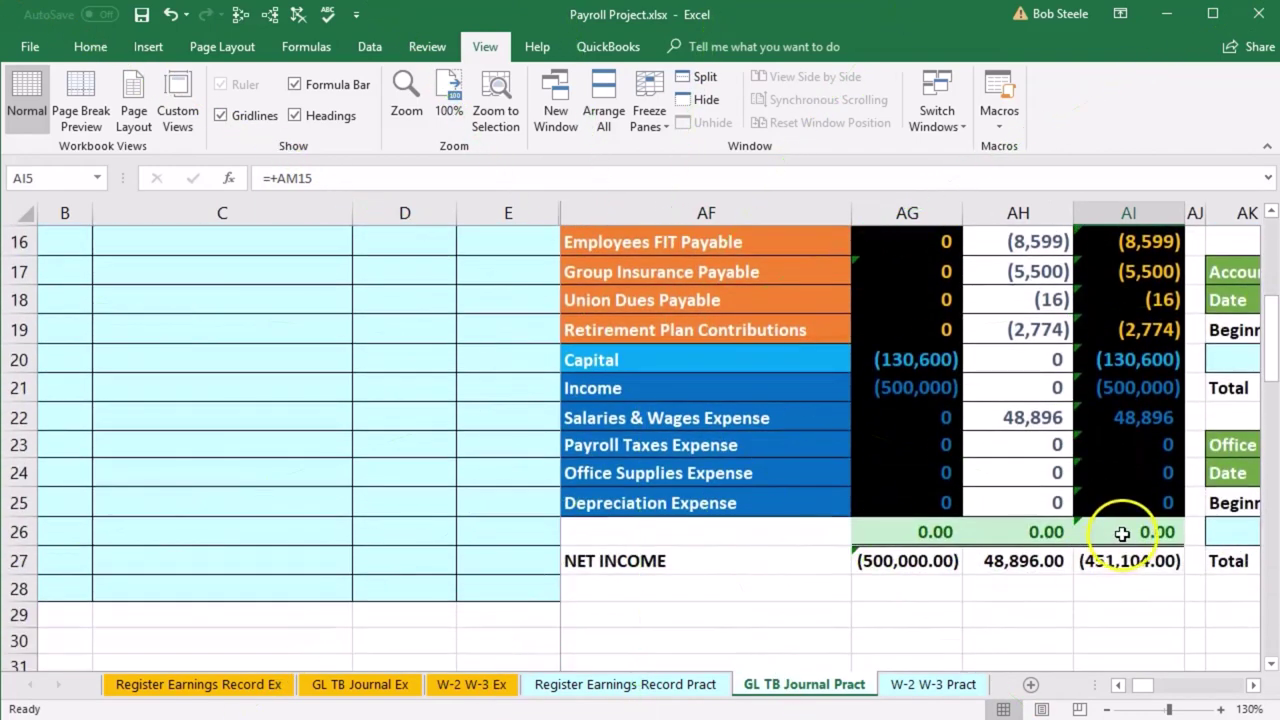
double_click(1122, 533)
key("Return")
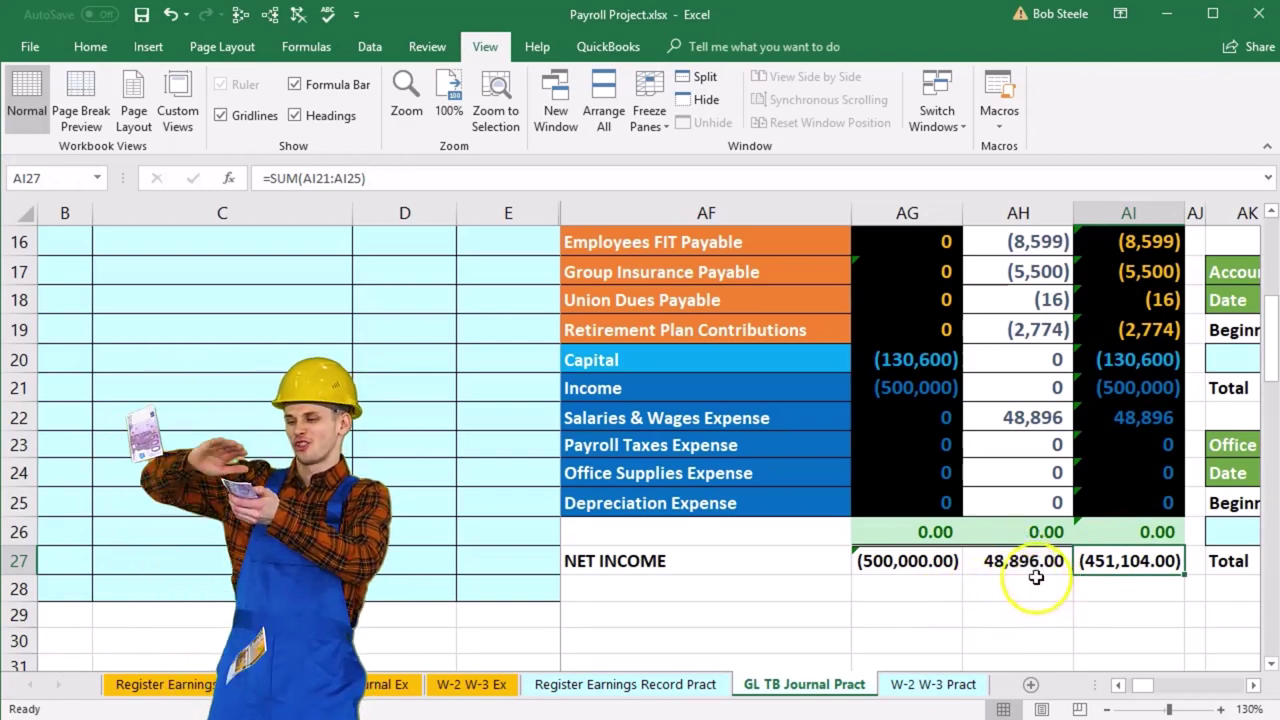
double_click(1023, 561)
key("Return")
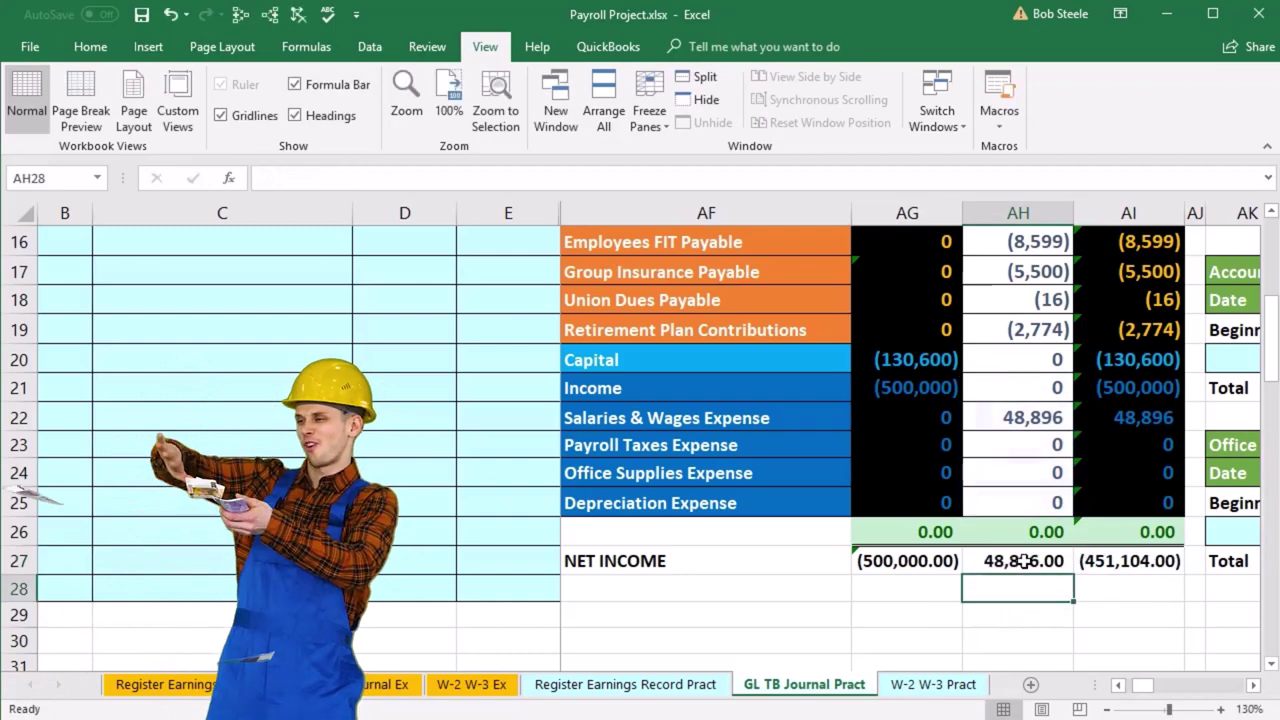
left_click(907, 565)
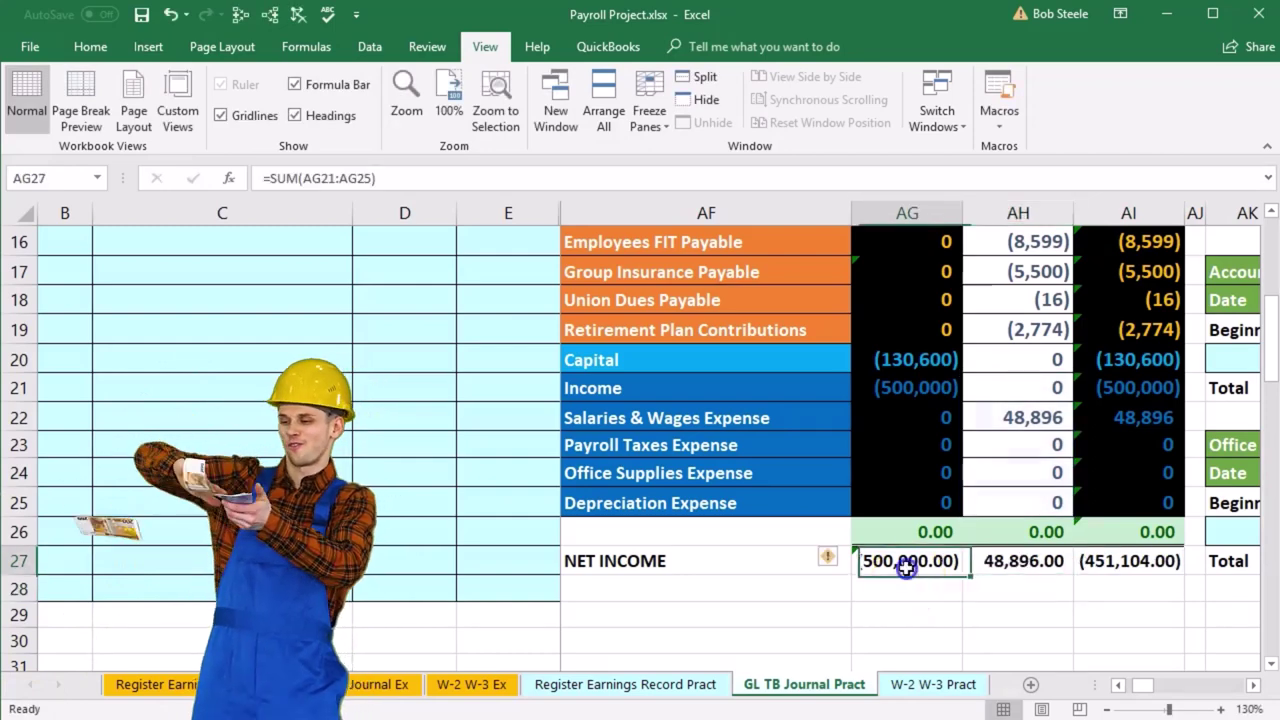
left_click(1119, 565)
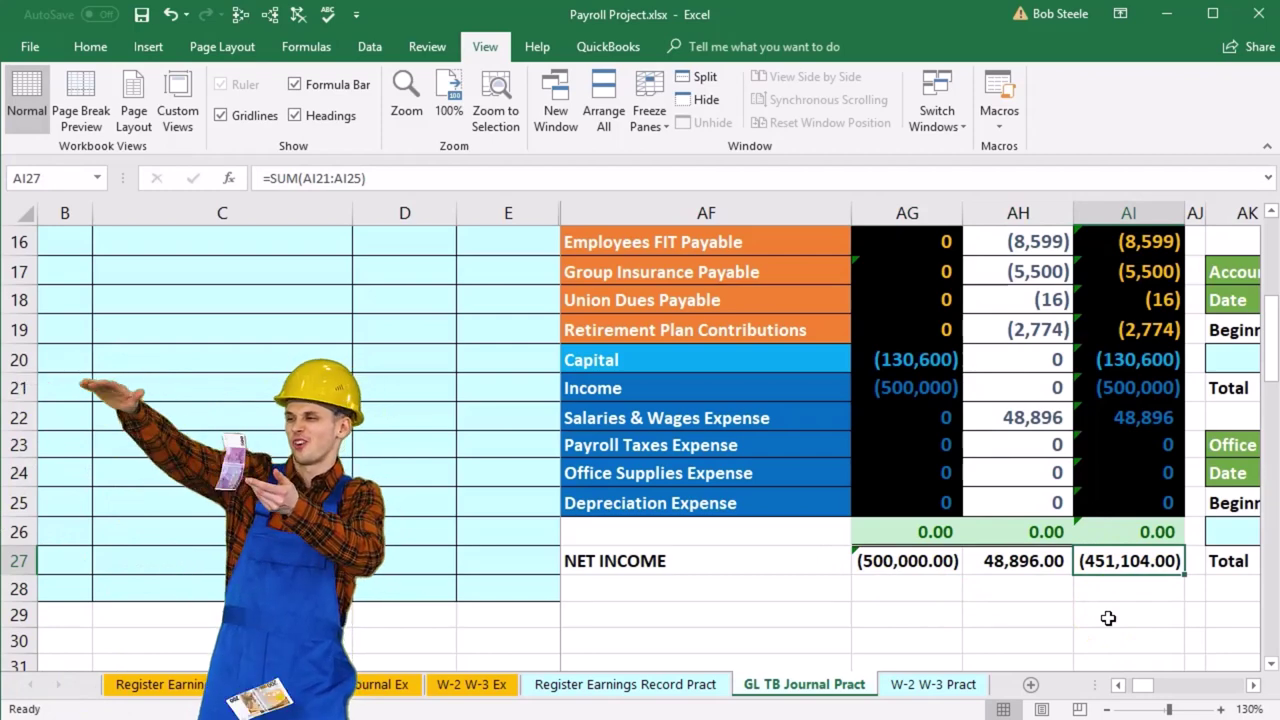
Compare the Salaries & Wages Expense and Payroll Taxes Expense rows with the payroll tax liability postings in the trial balance
left_click(1000, 427)
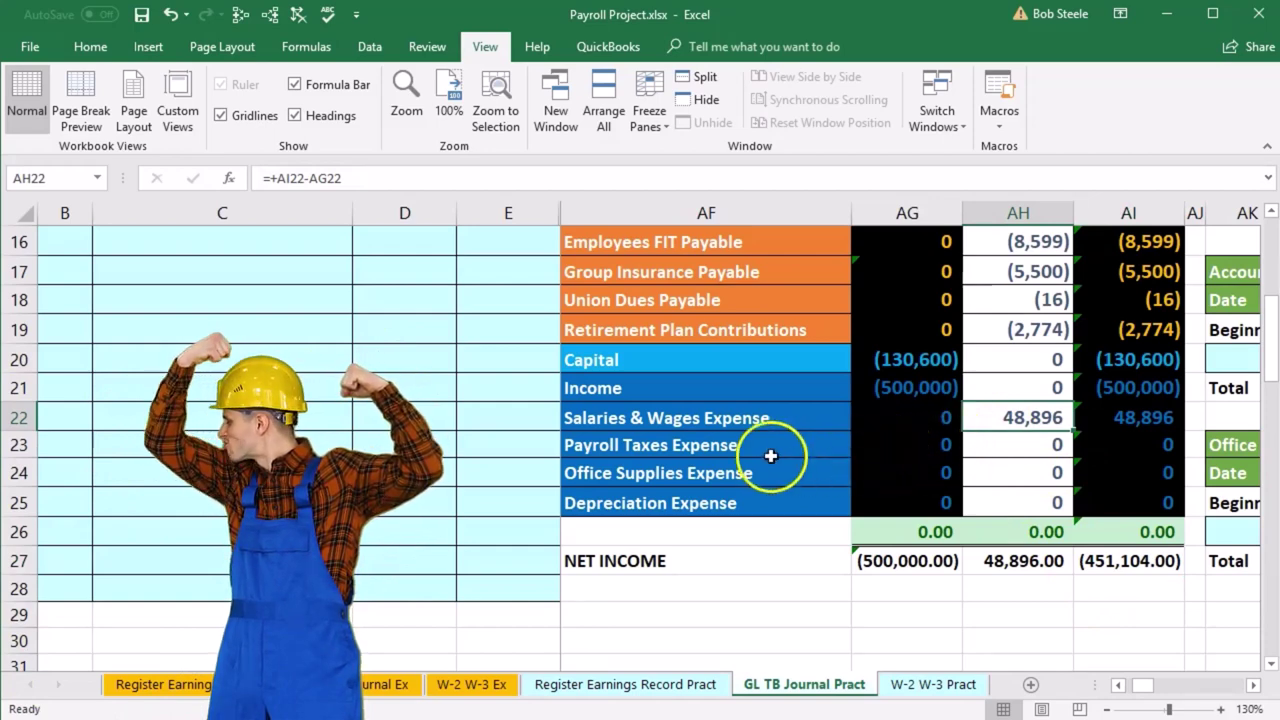
left_click_drag(762, 449, 977, 448)
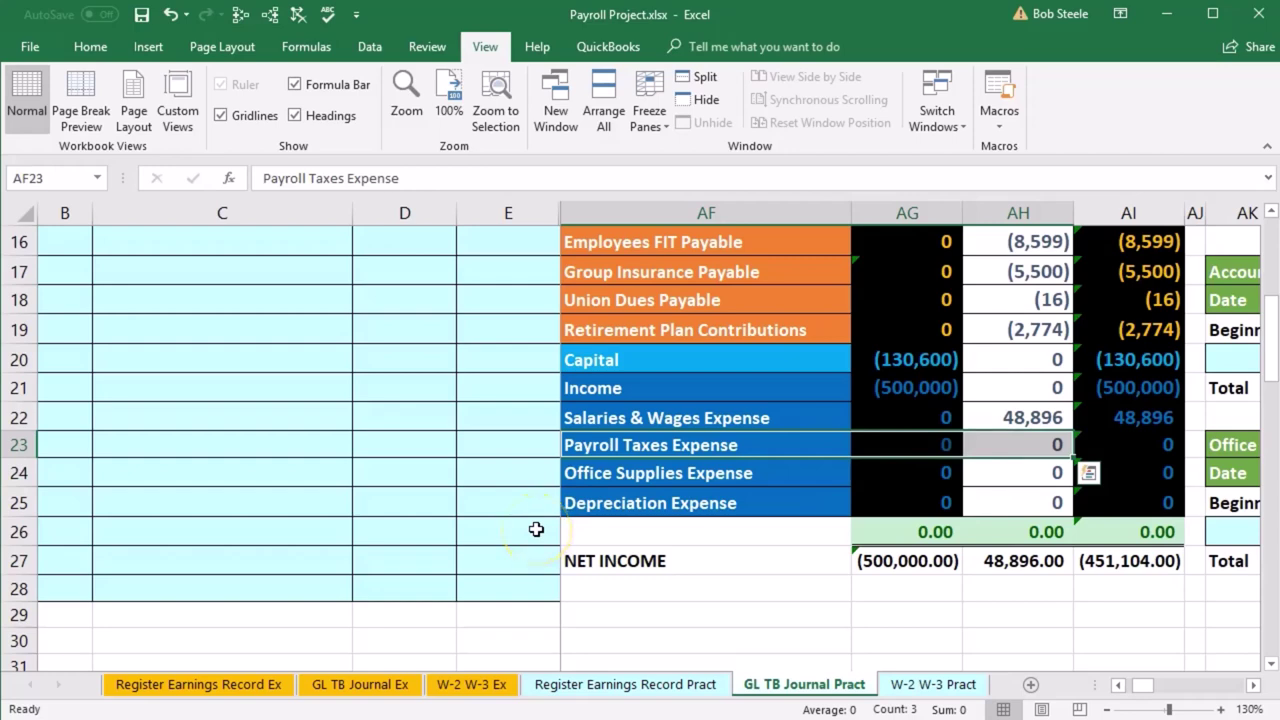
scroll(536, 529, "up", 2)
left_click_drag(977, 300, 1015, 407)
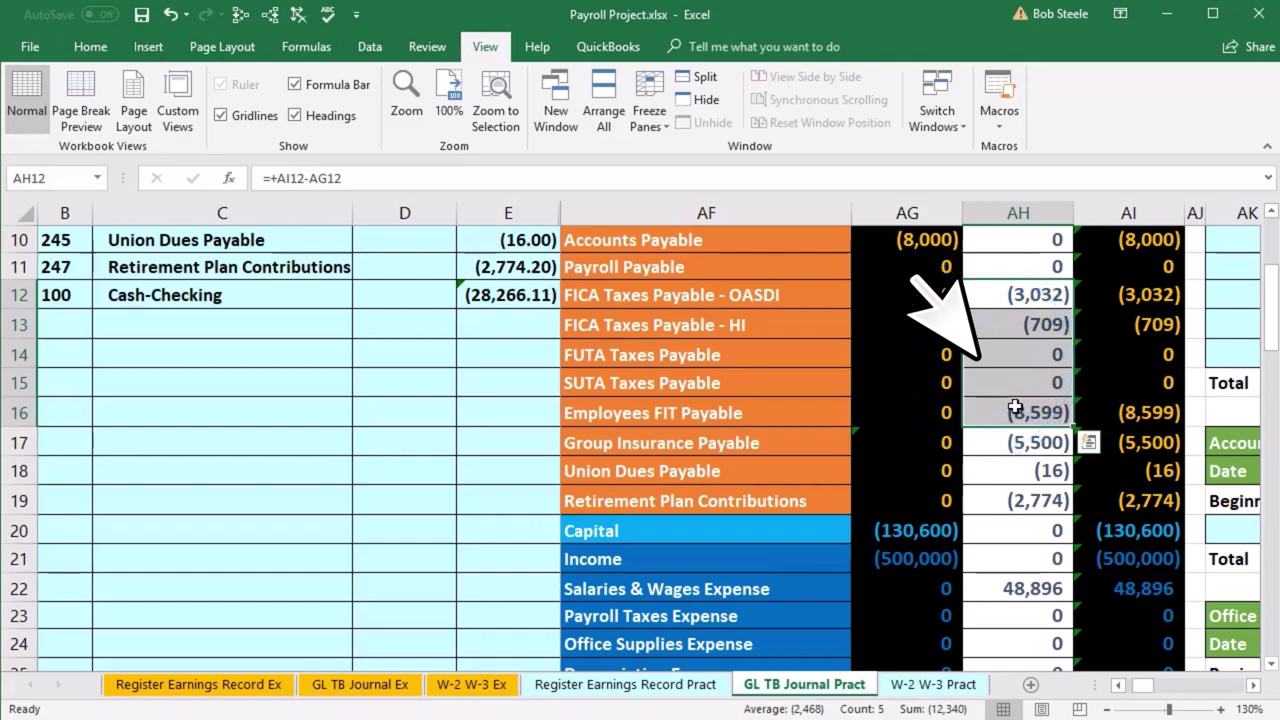
left_click(754, 589)
left_click(775, 618)
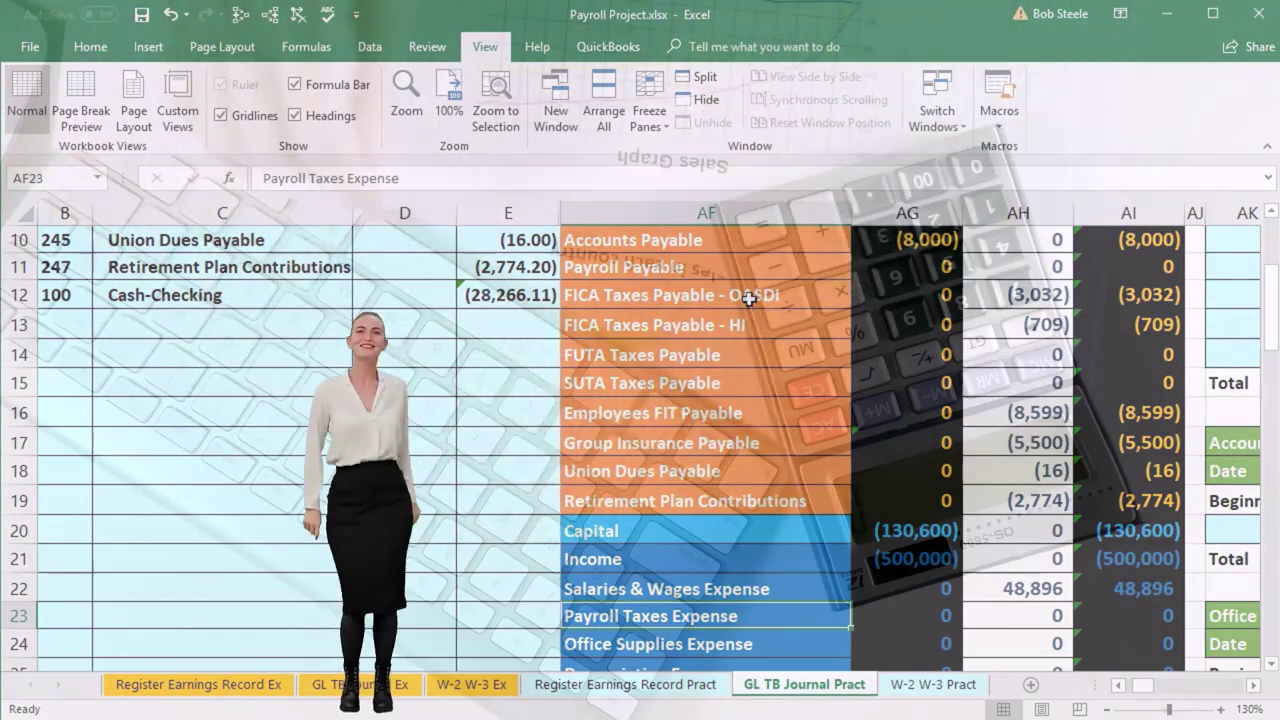
left_click(772, 592)
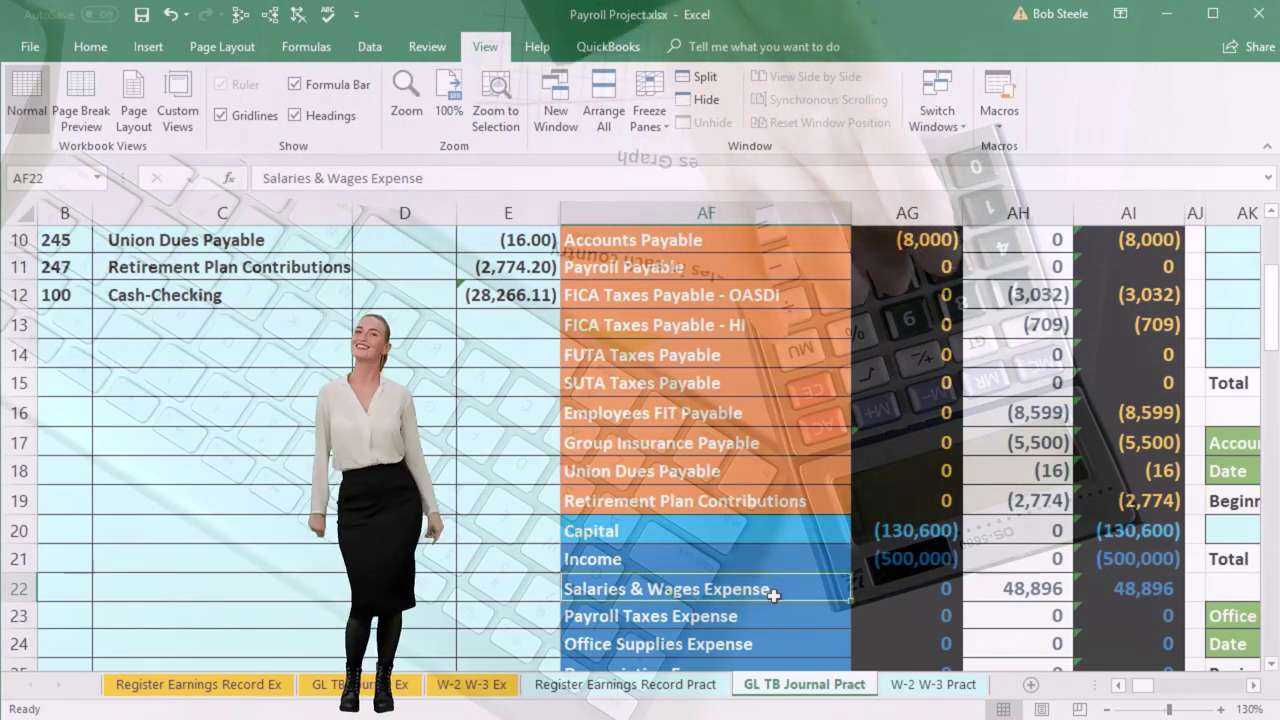
left_click(770, 611)
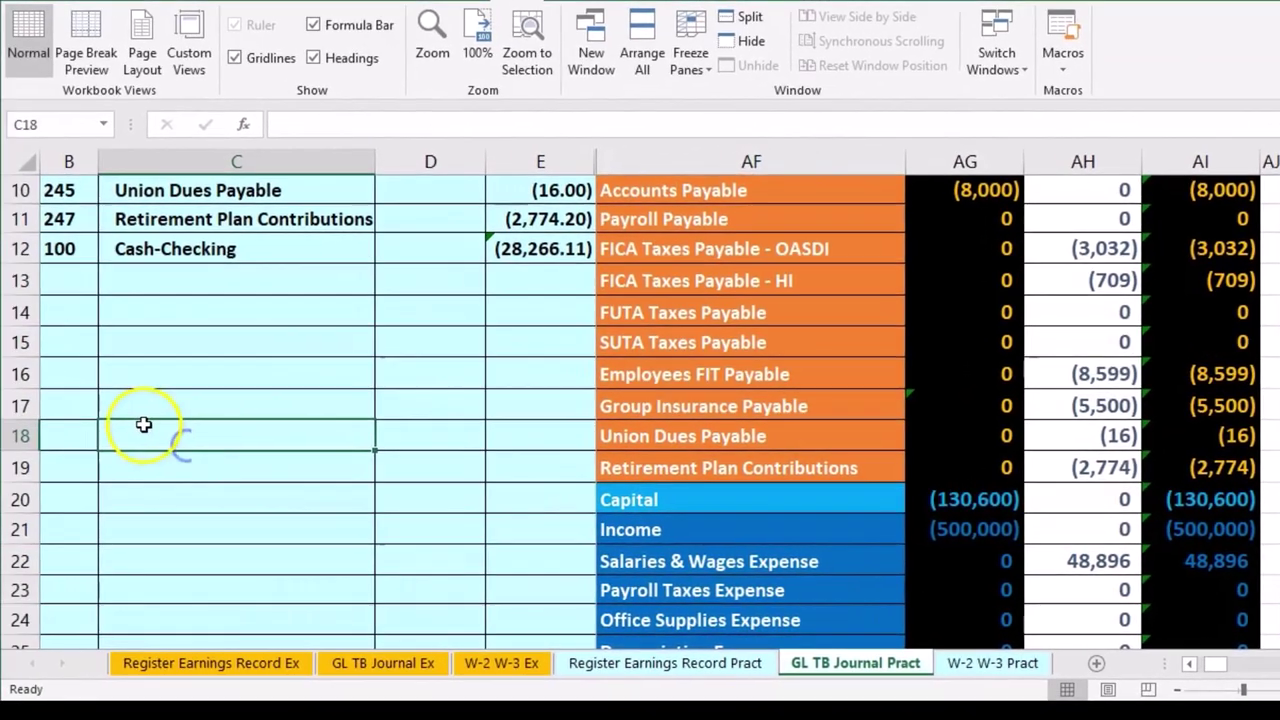
Check the date in A14 for the second journal entry, below the Cash-Checking line
scroll(143, 430, "up", 2)
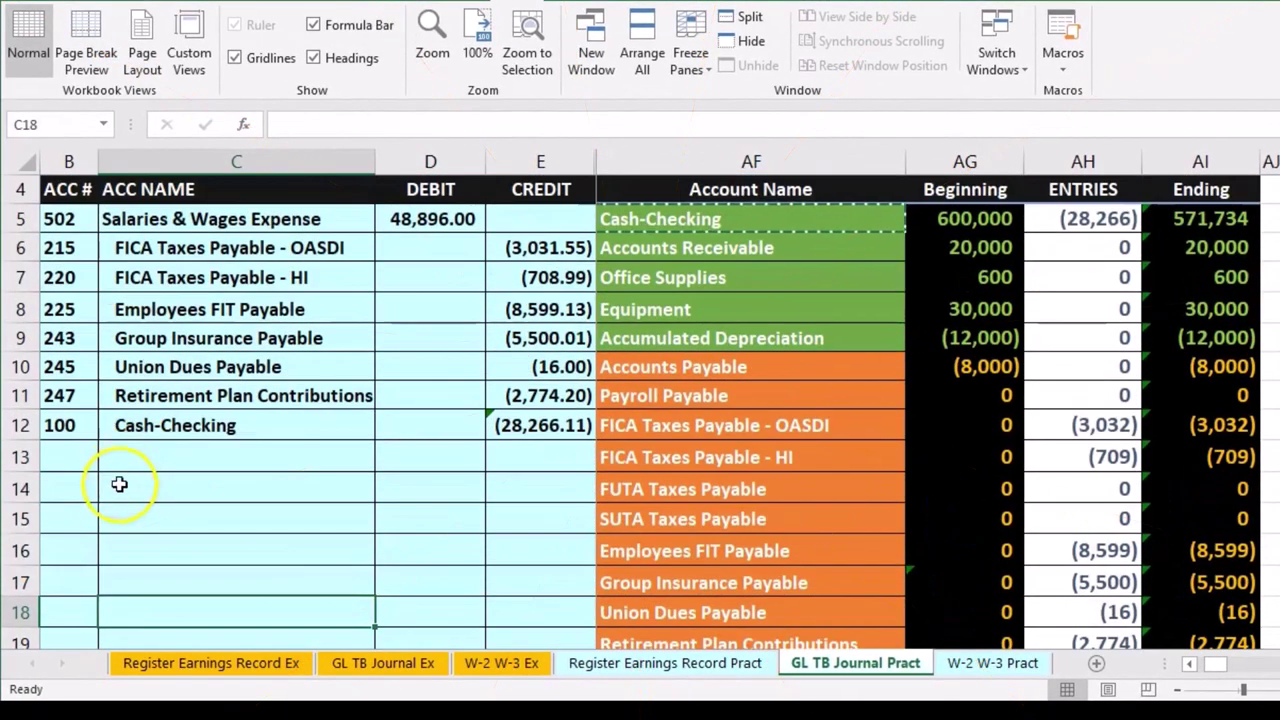
left_click(87, 481)
key("Left")
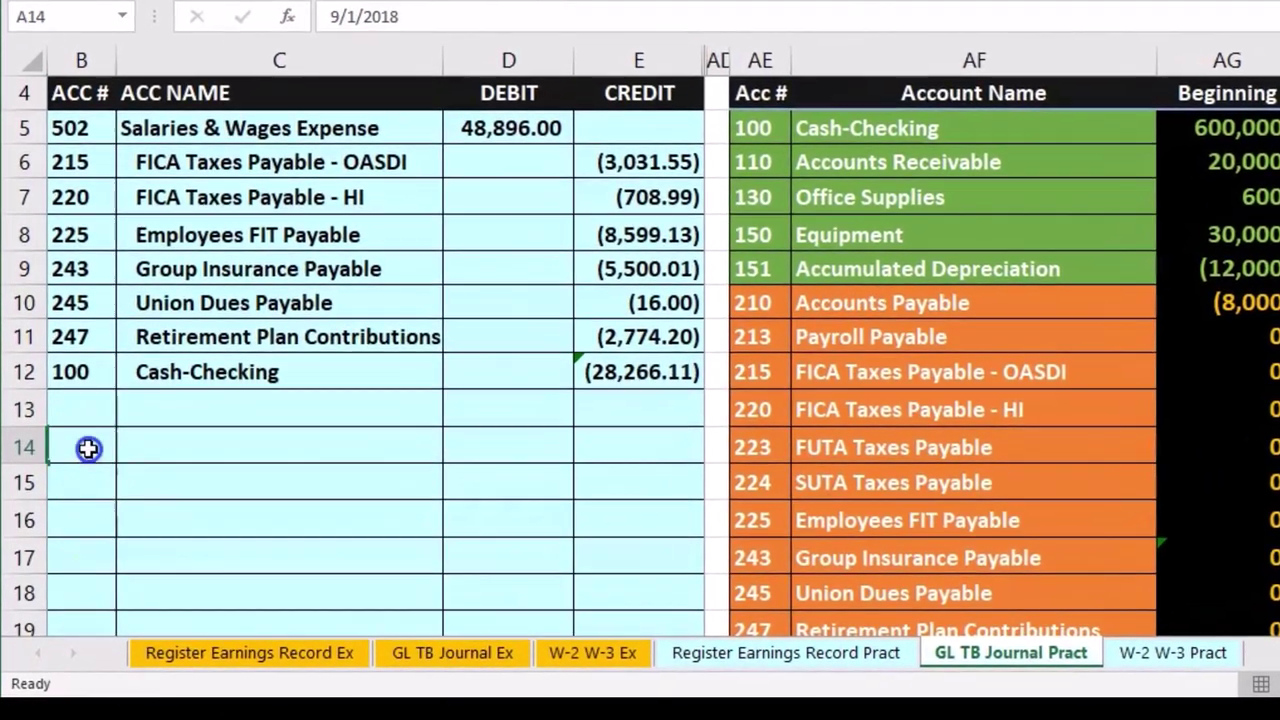
Copy account 520 Payroll Taxes Expense from the trial balance and paste its values into B14:C14 as the second entry's first line
left_click(78, 490)
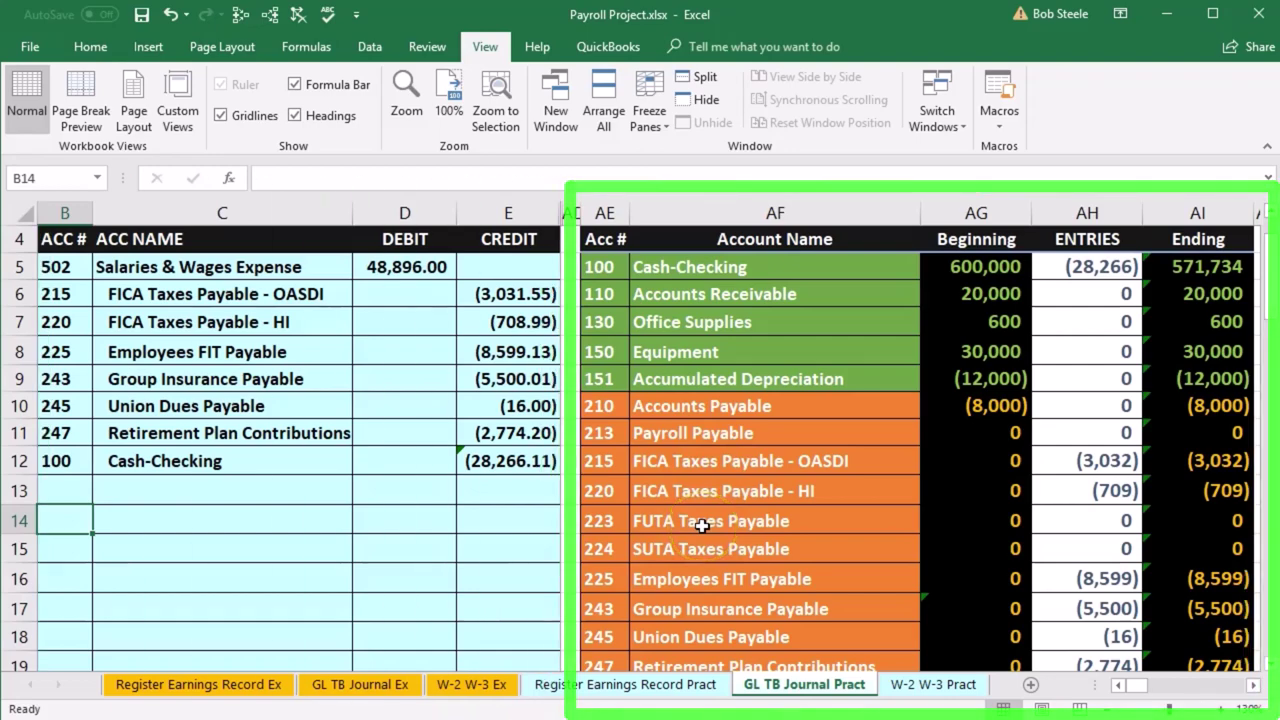
scroll(702, 525, "down", 1)
scroll(702, 525, "down", 2)
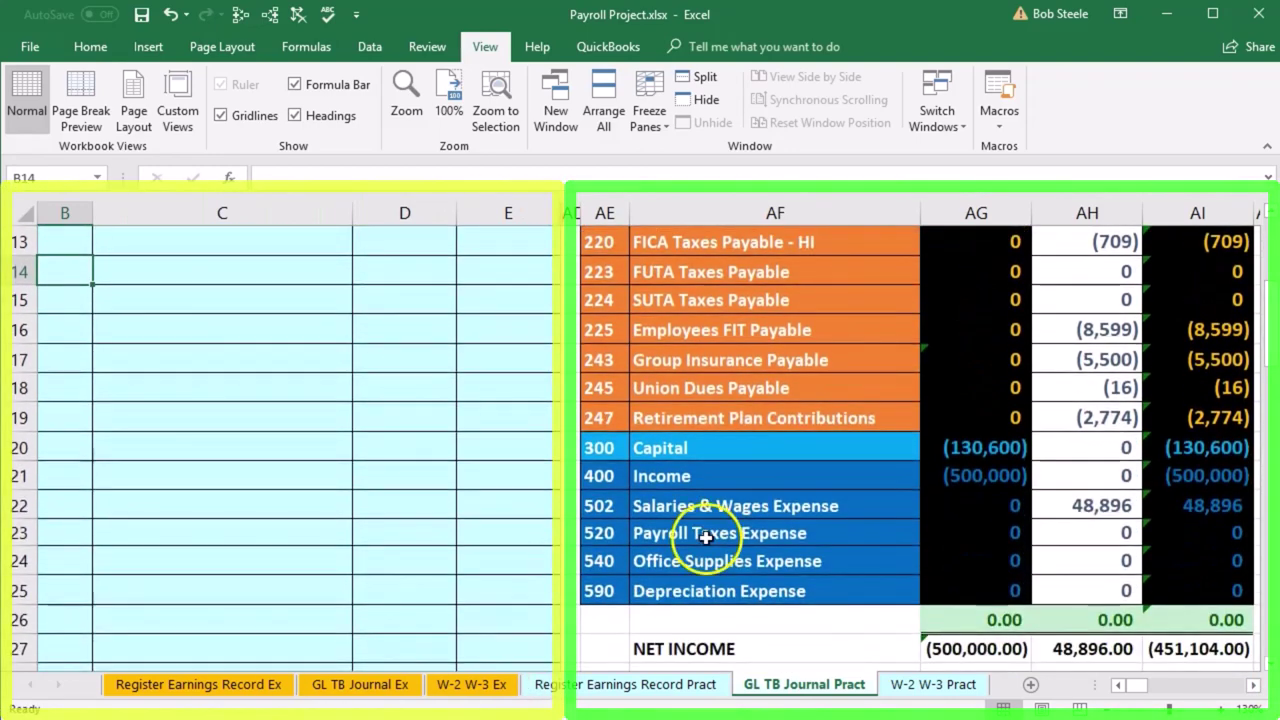
left_click_drag(622, 533, 638, 533)
right_click(638, 533)
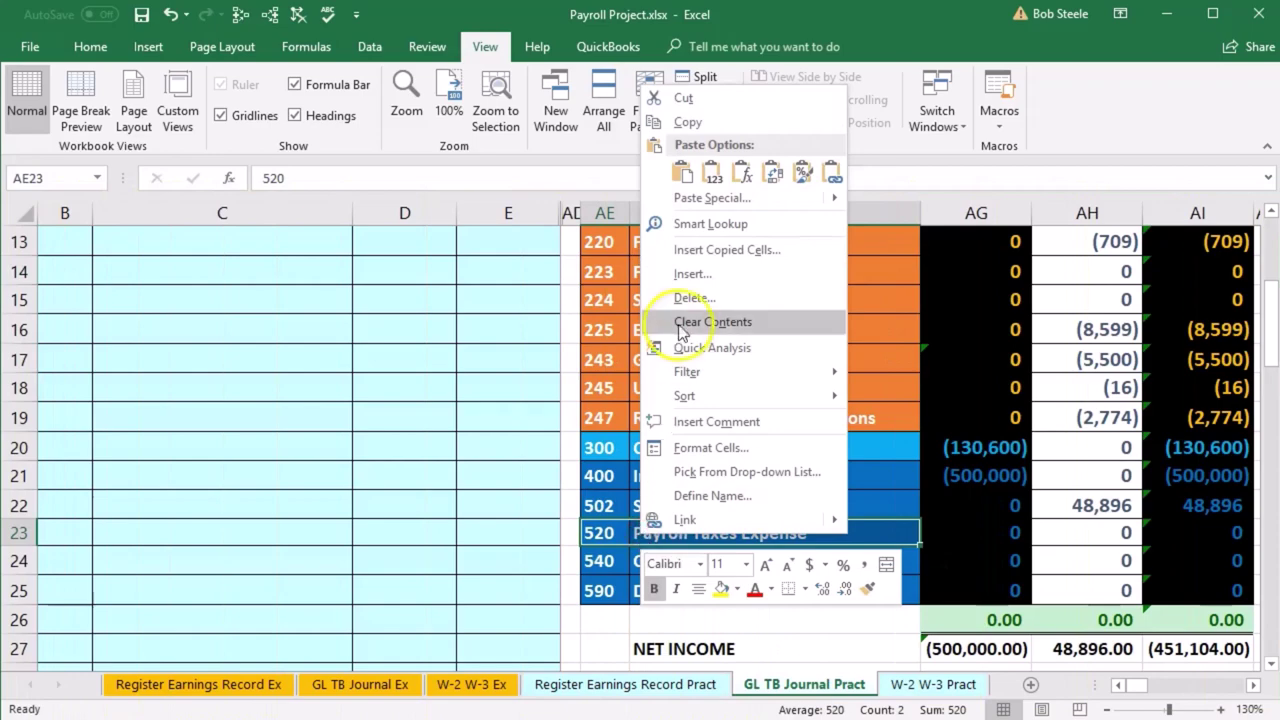
left_click(688, 124)
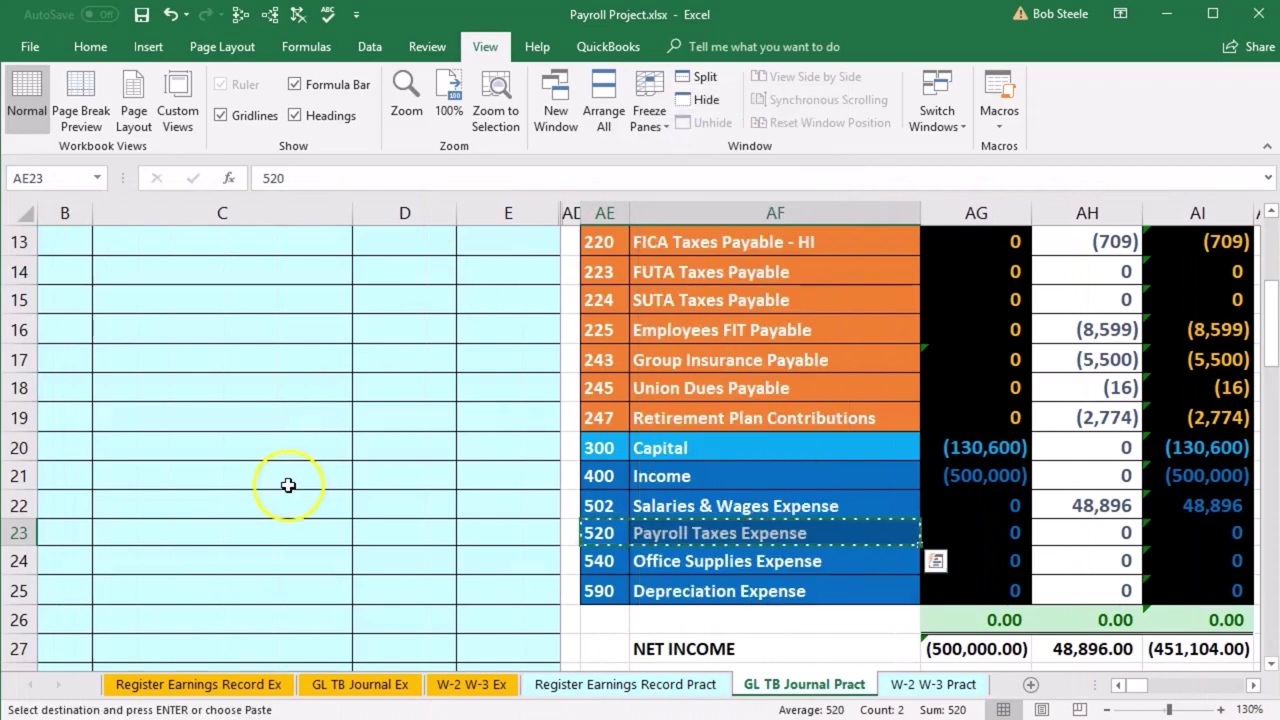
scroll(288, 485, "up", 2)
left_click(74, 439)
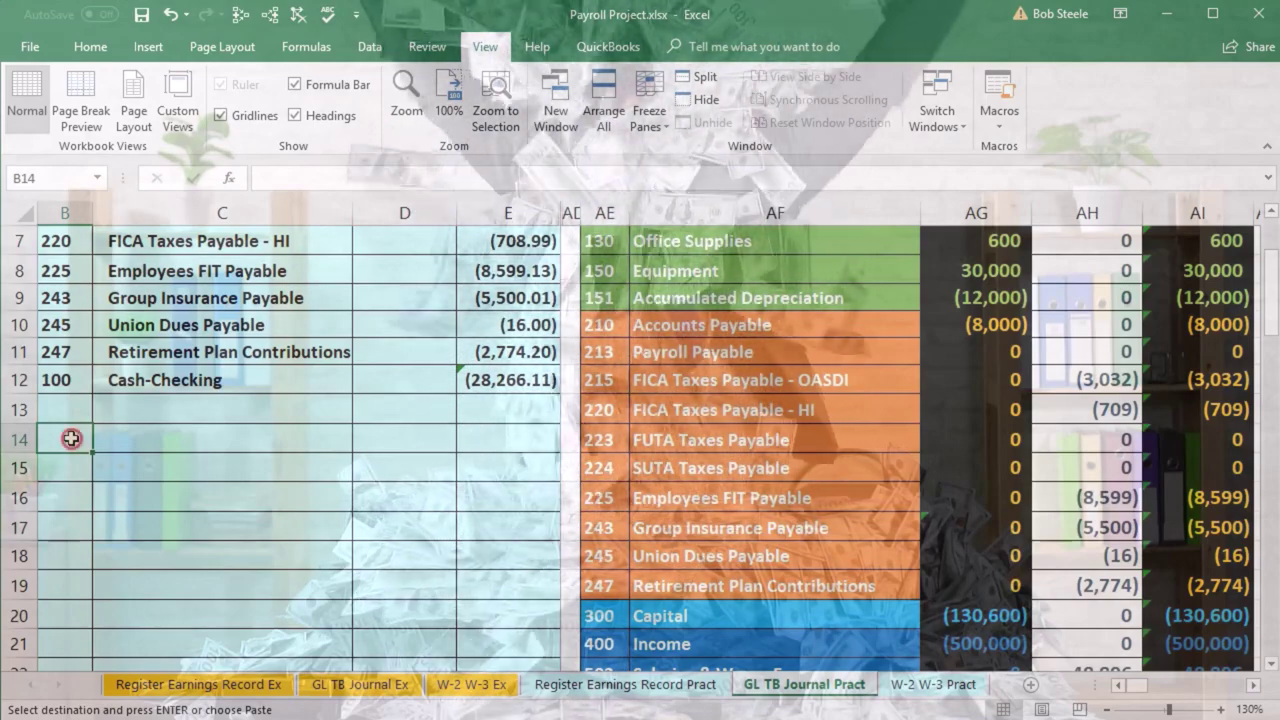
right_click(71, 438)
left_click(142, 527)
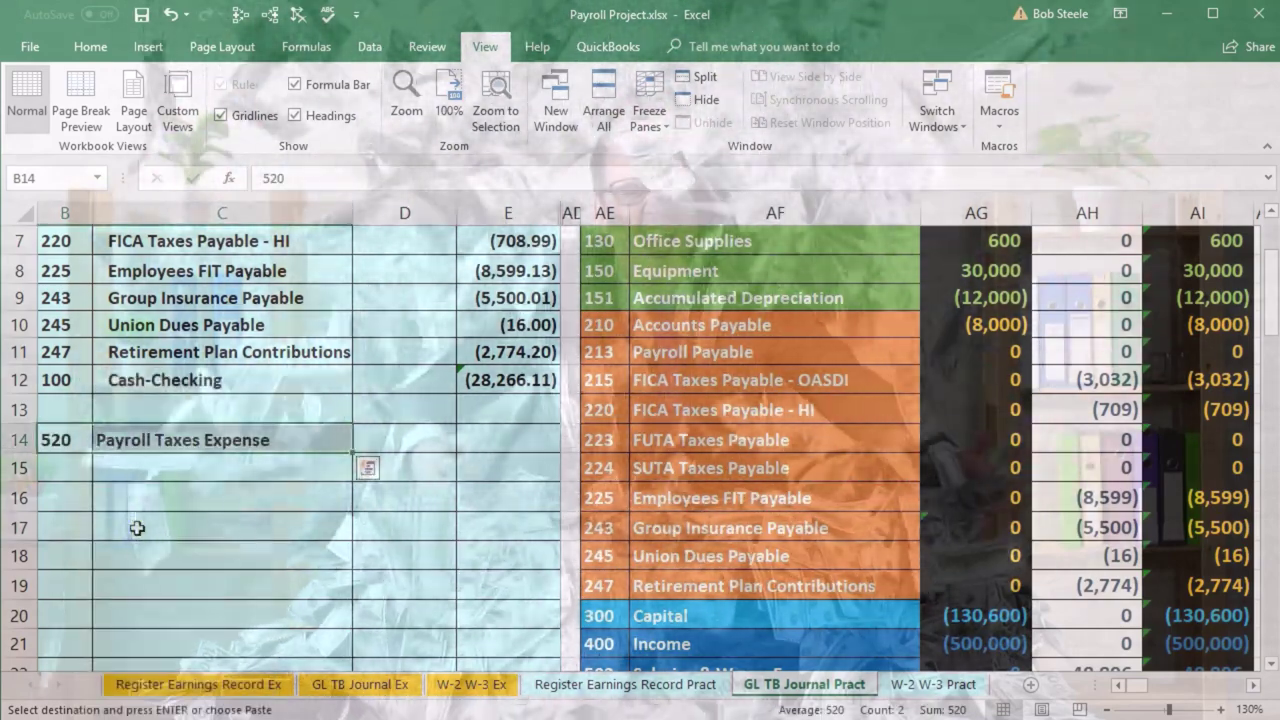
Copy accounts 215, 220, 223 and 224 with their names from the trial balance and paste them as values into B15:C18
left_click(145, 466)
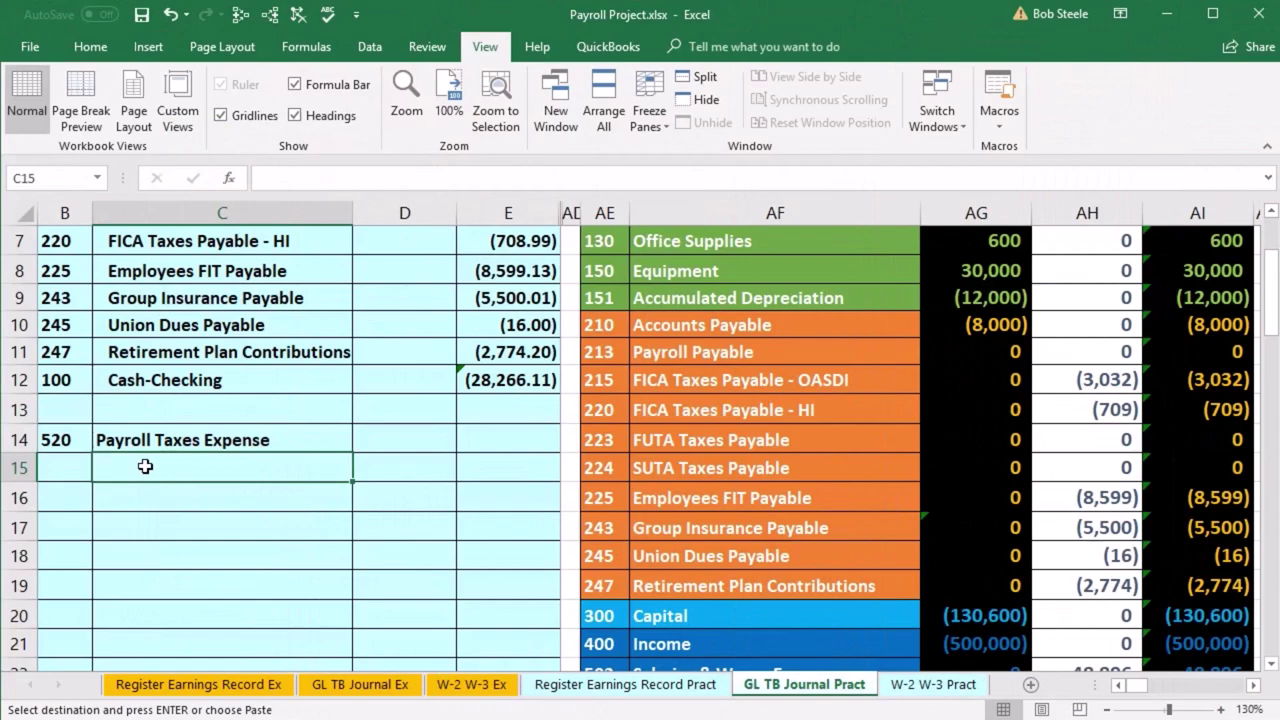
left_click(609, 380)
left_click_drag(619, 380, 660, 381)
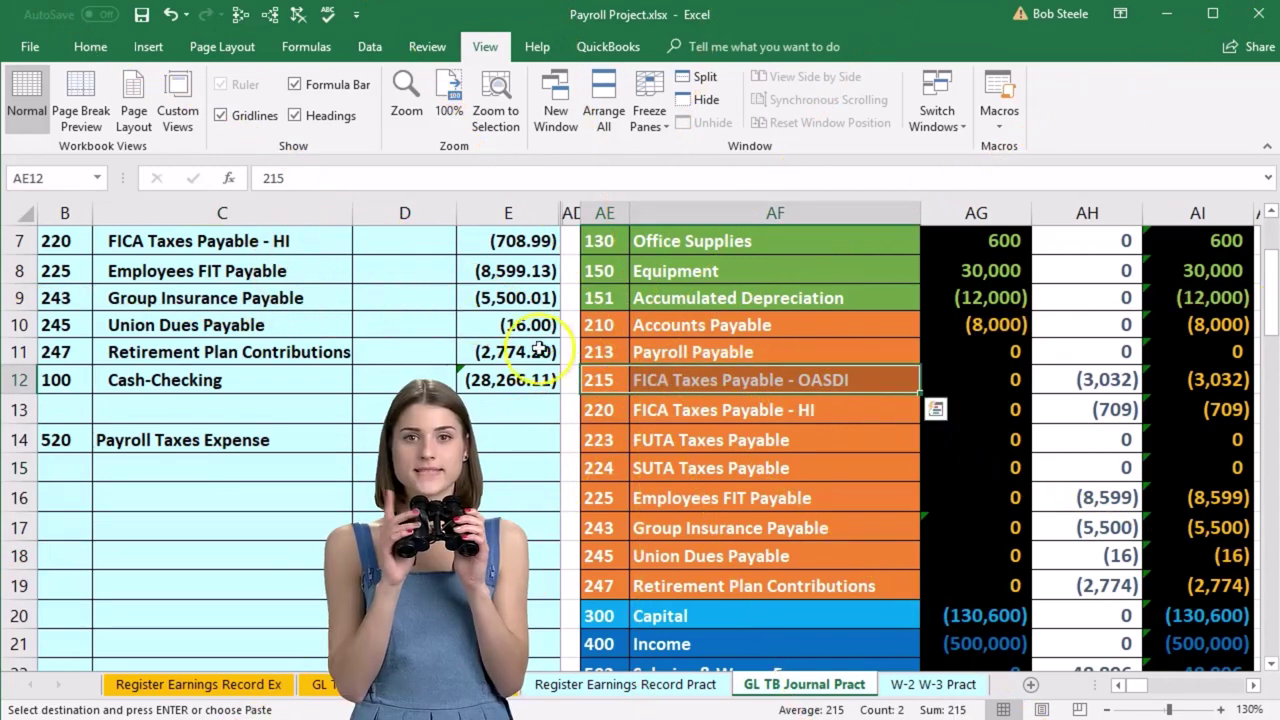
left_click_drag(599, 380, 647, 408)
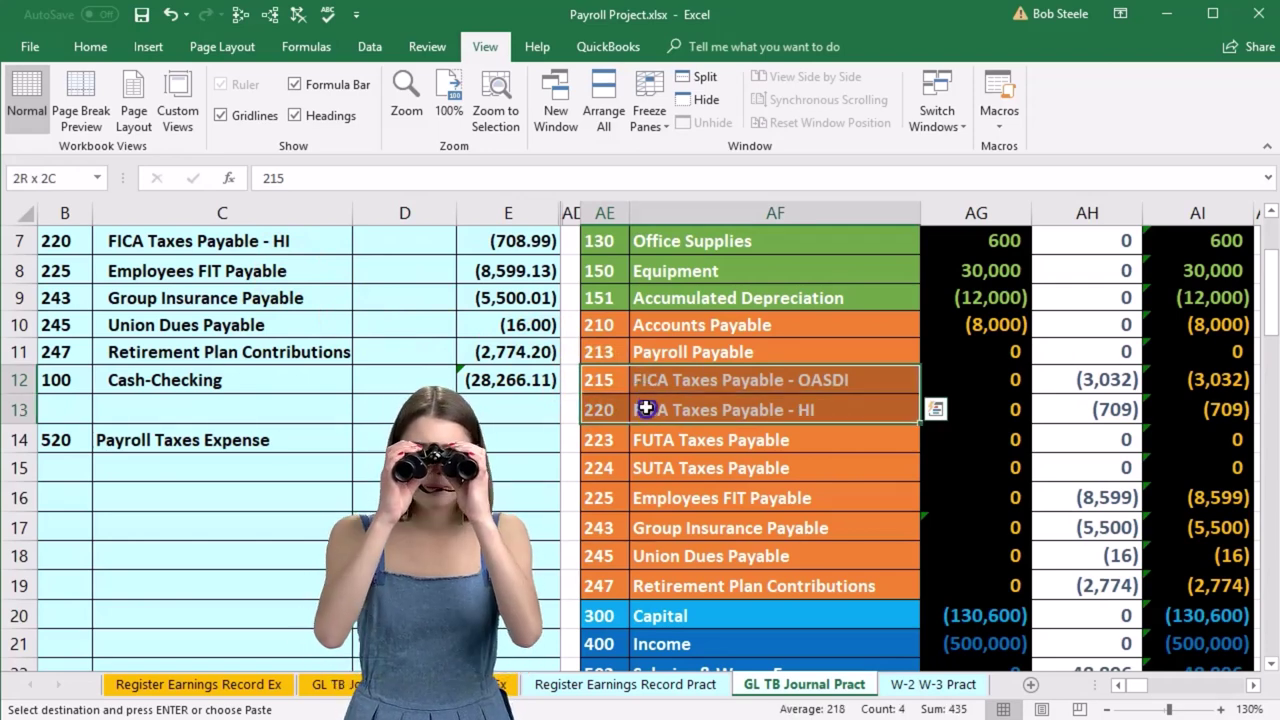
left_click_drag(647, 408, 708, 463)
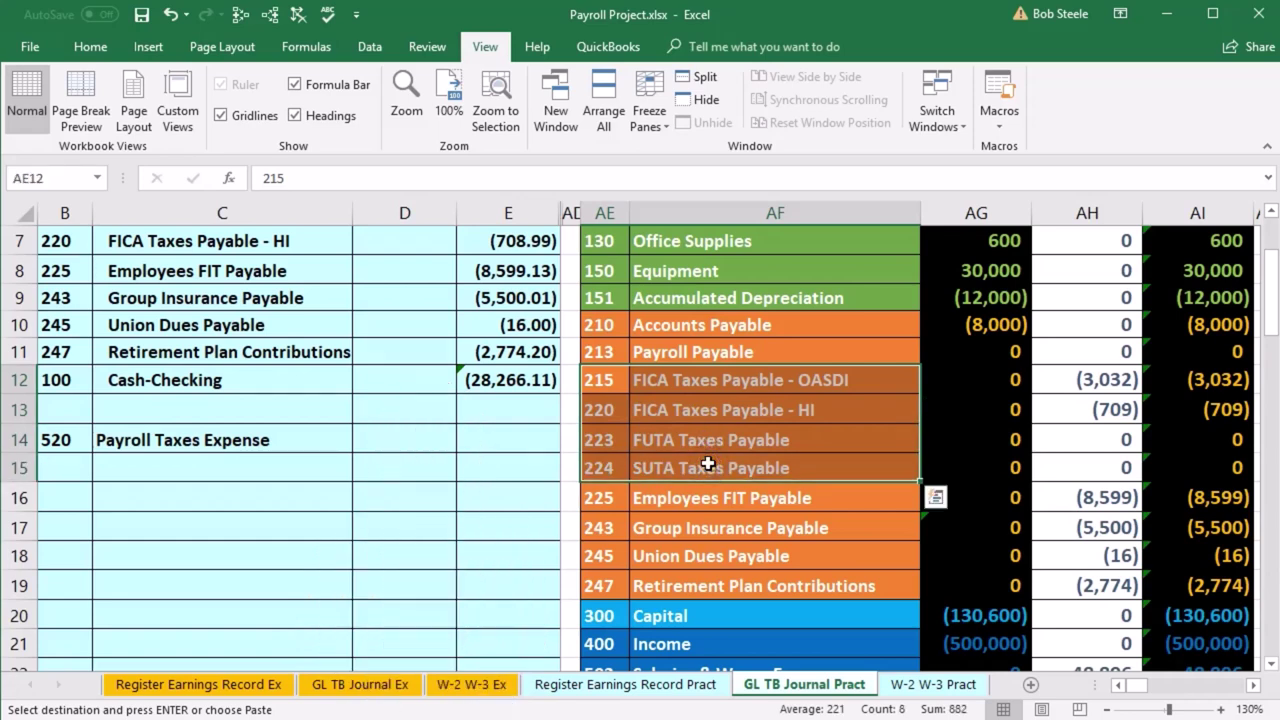
right_click(669, 381)
left_click(711, 468)
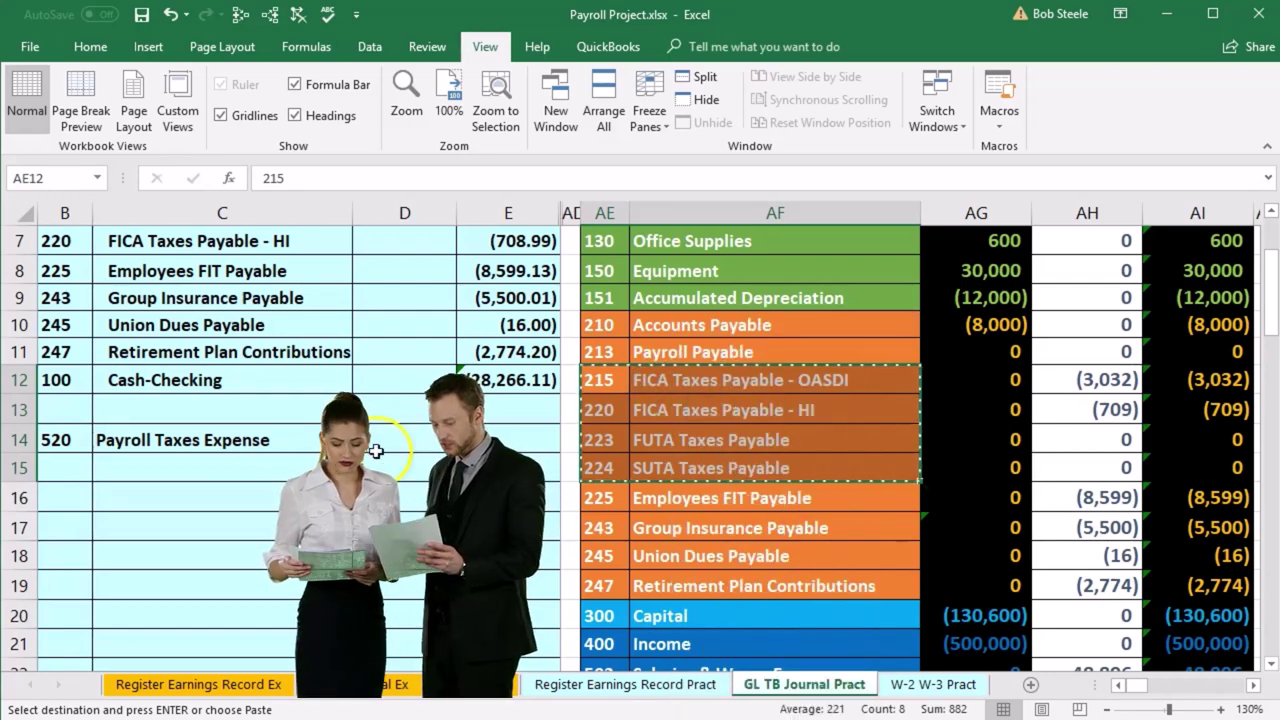
left_click(68, 465)
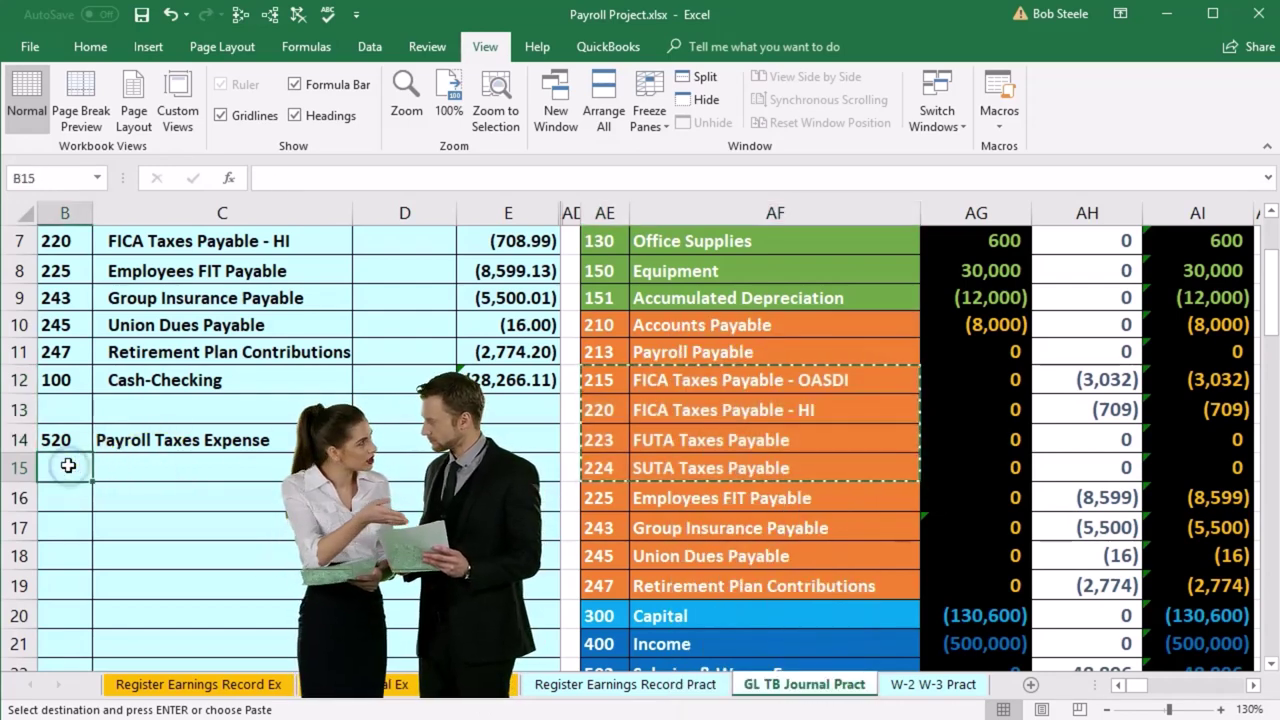
right_click(68, 465)
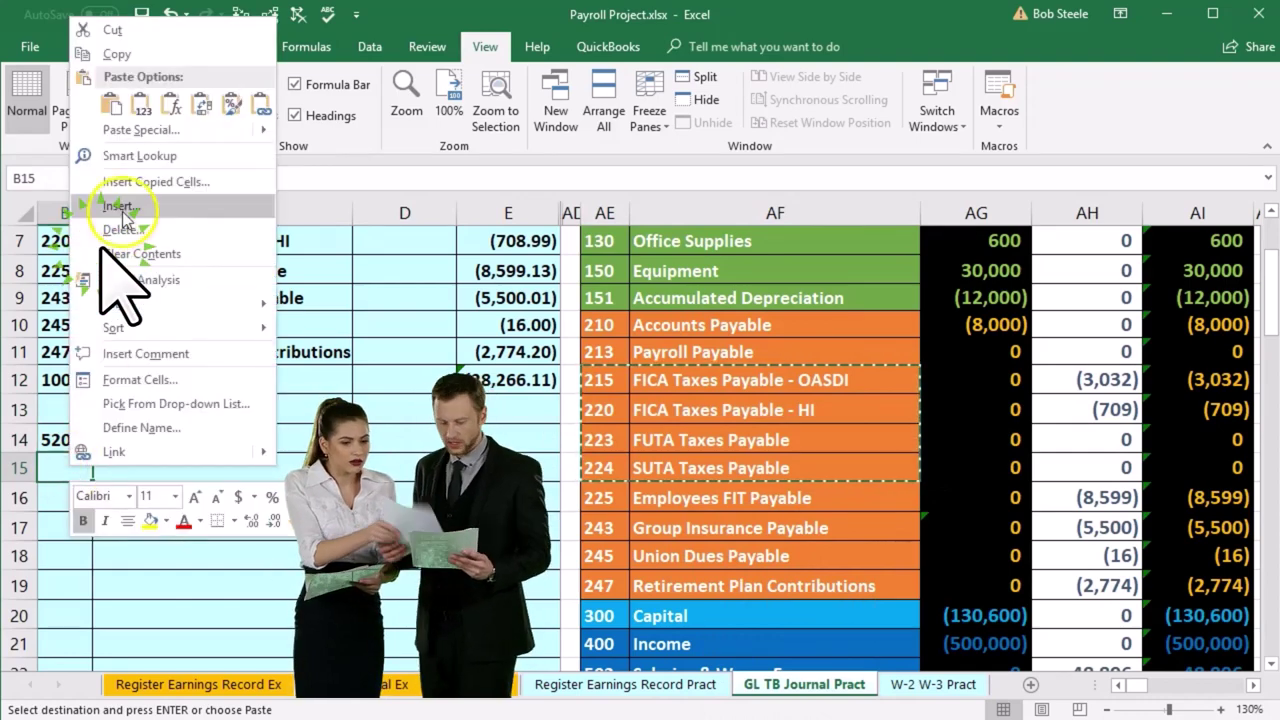
left_click(140, 104)
left_click(141, 110)
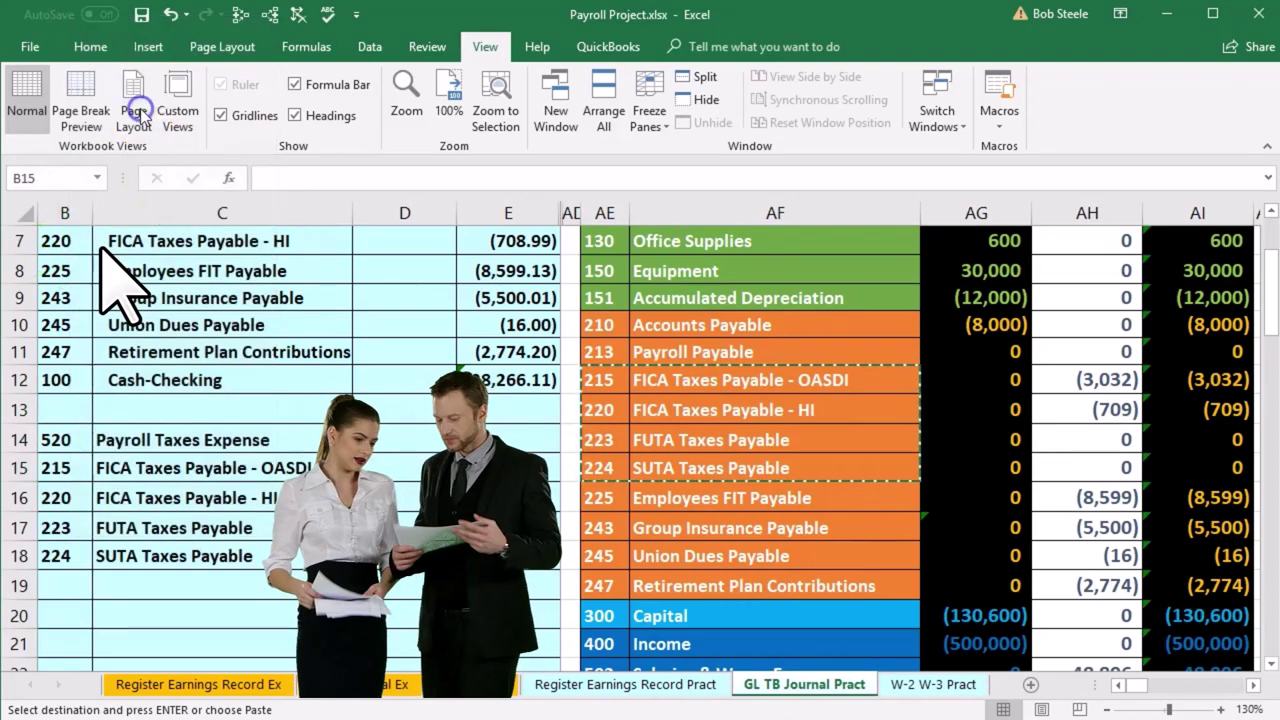
Enter a formula in E15 for the negative of the employer OASDI total in U9 of the Register Earnings Record Pract sheet
left_click_drag(263, 463, 400, 465)
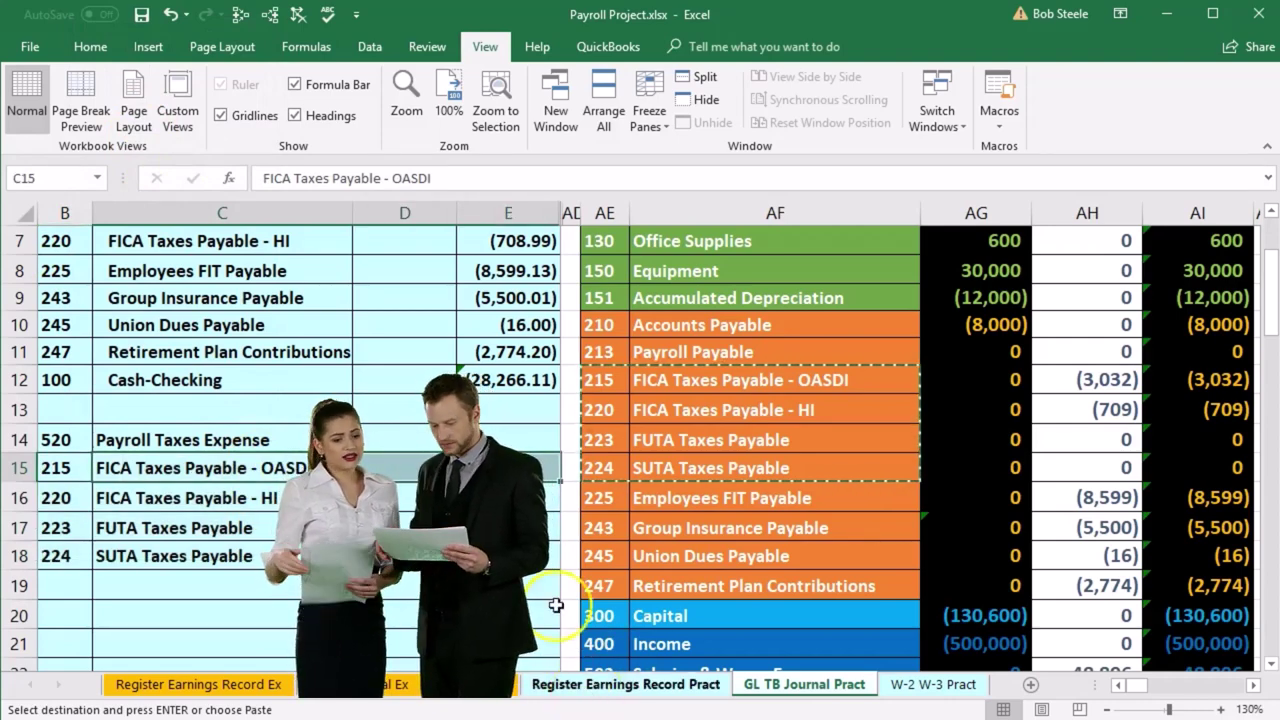
left_click(515, 465)
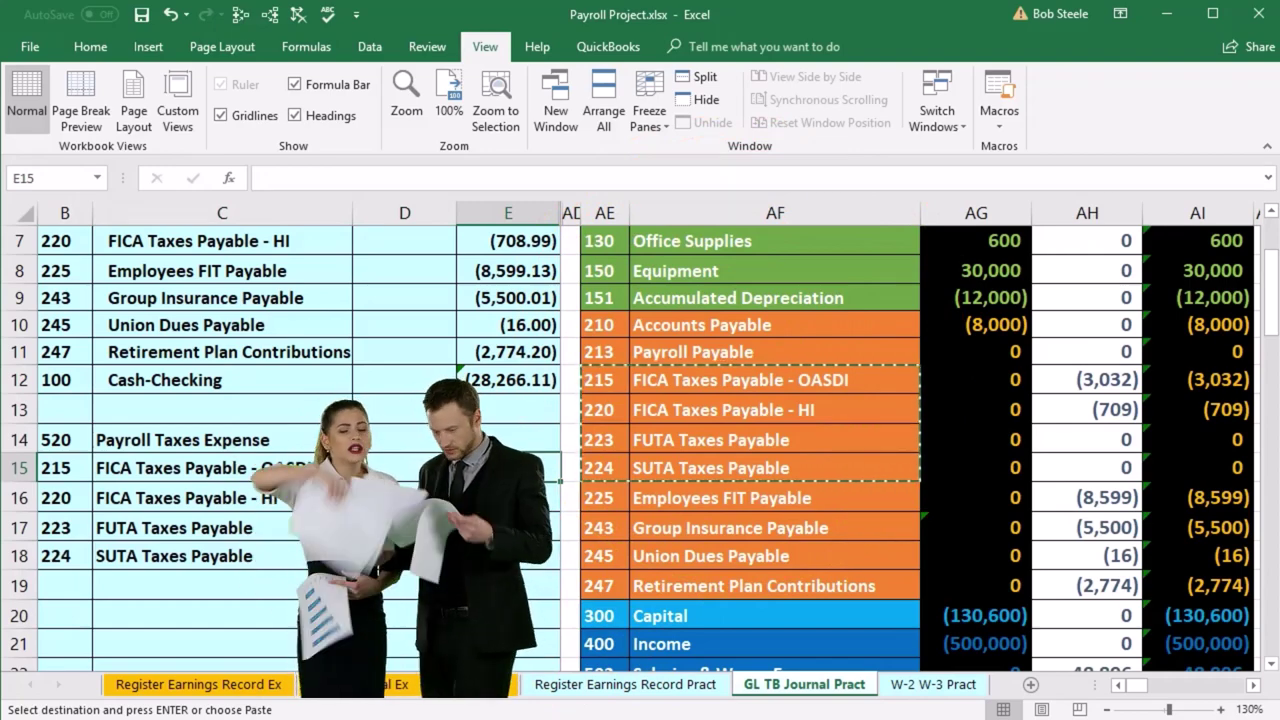
type("-")
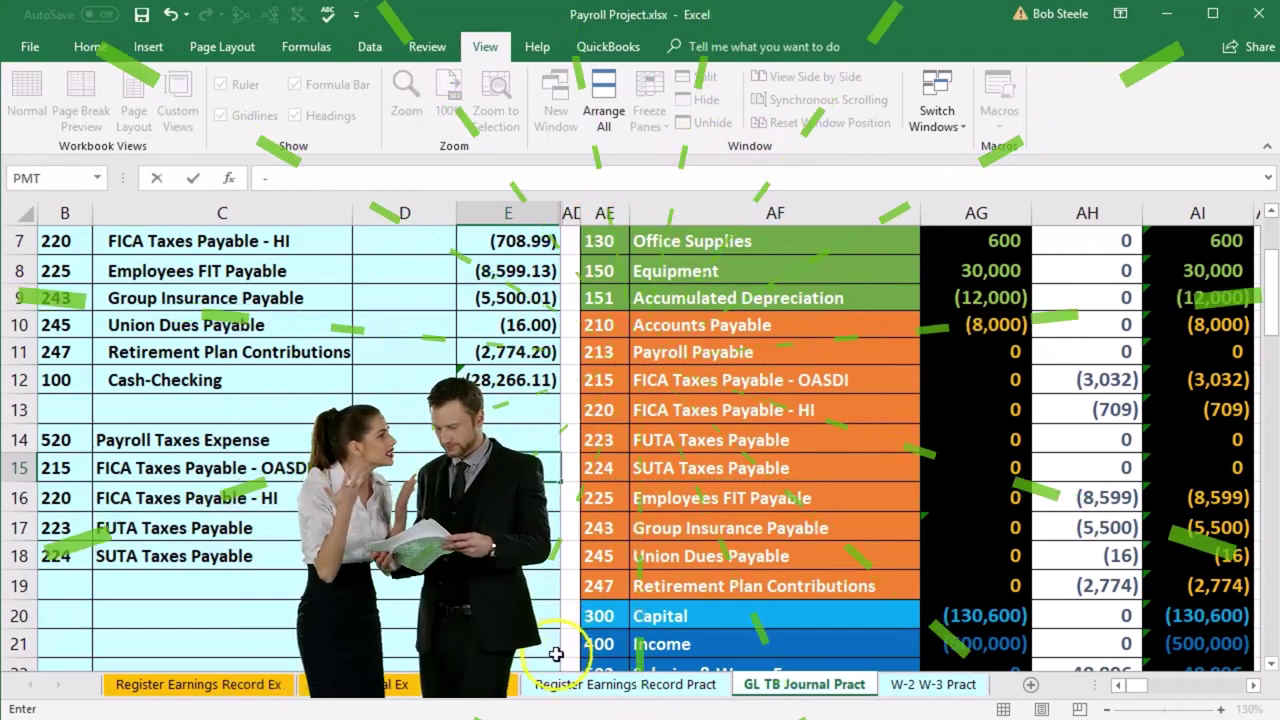
left_click(577, 684)
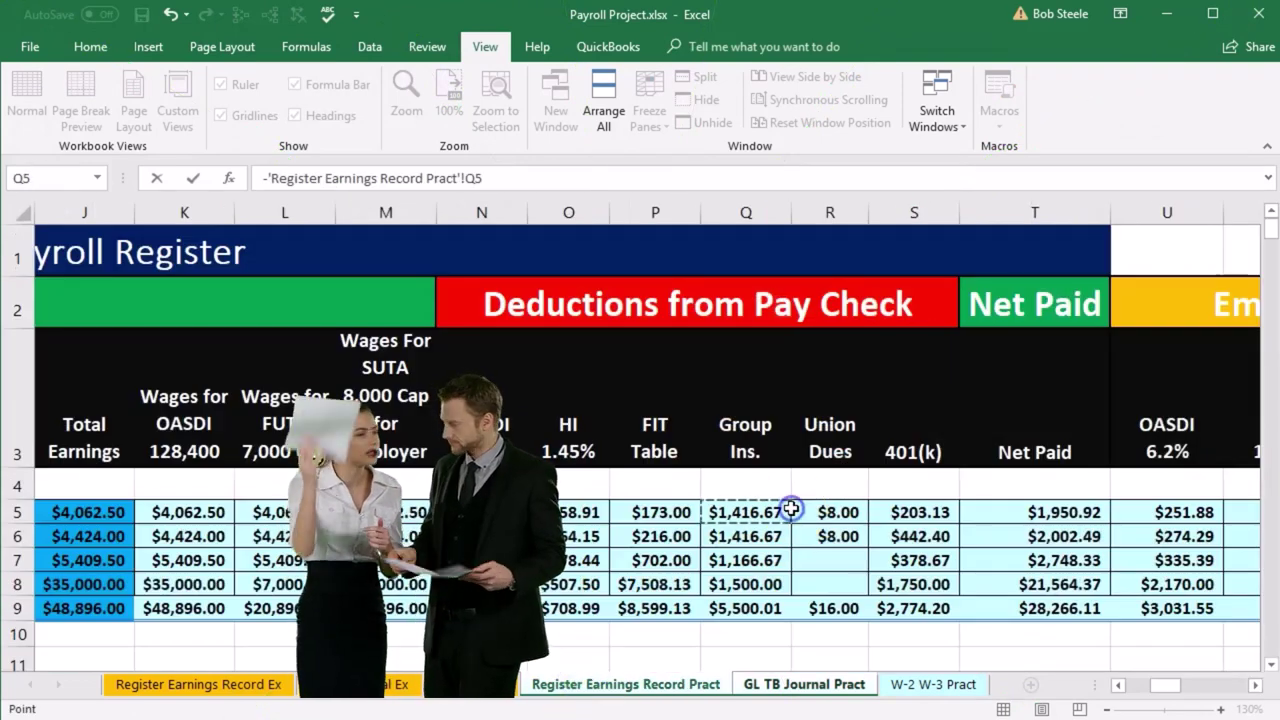
key("Right")
key("Right")
key("Right")
key("Right")
key("Right")
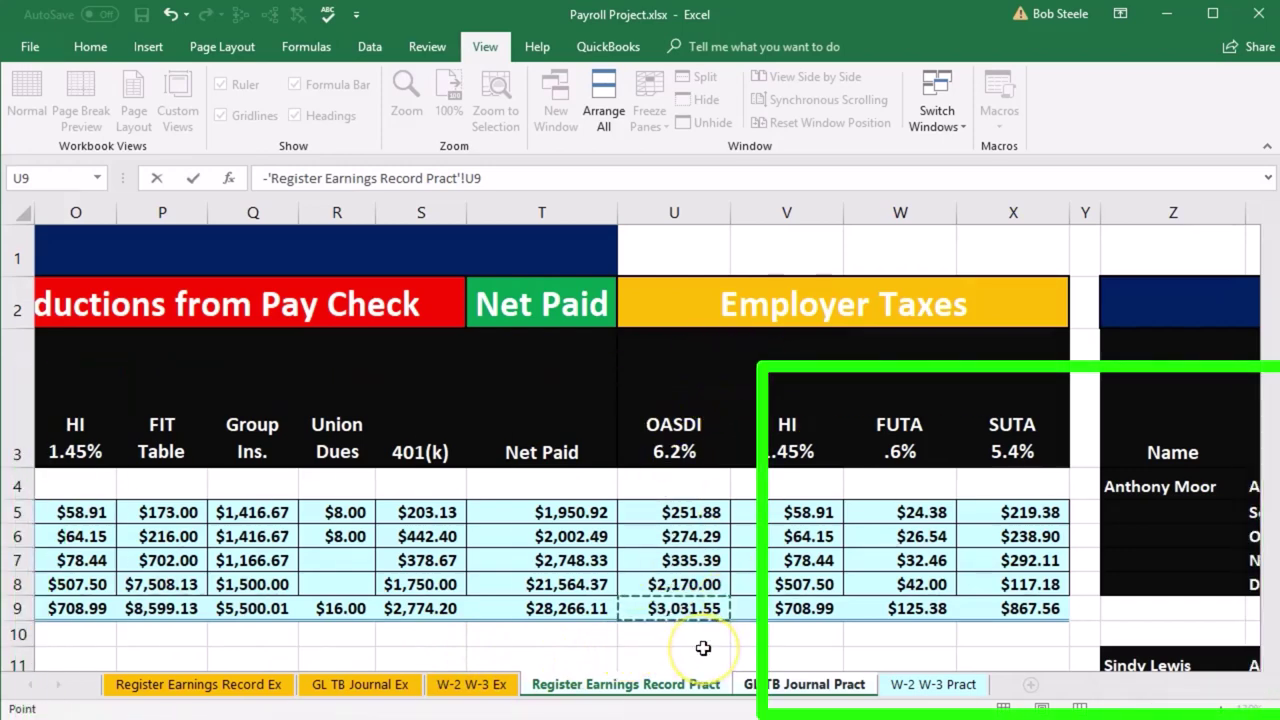
Link the journal's FICA Taxes Payable - OASDI and HI credits to the negated employer tax totals U9 and V9 on Register Earnings Record Pract
key("Return")
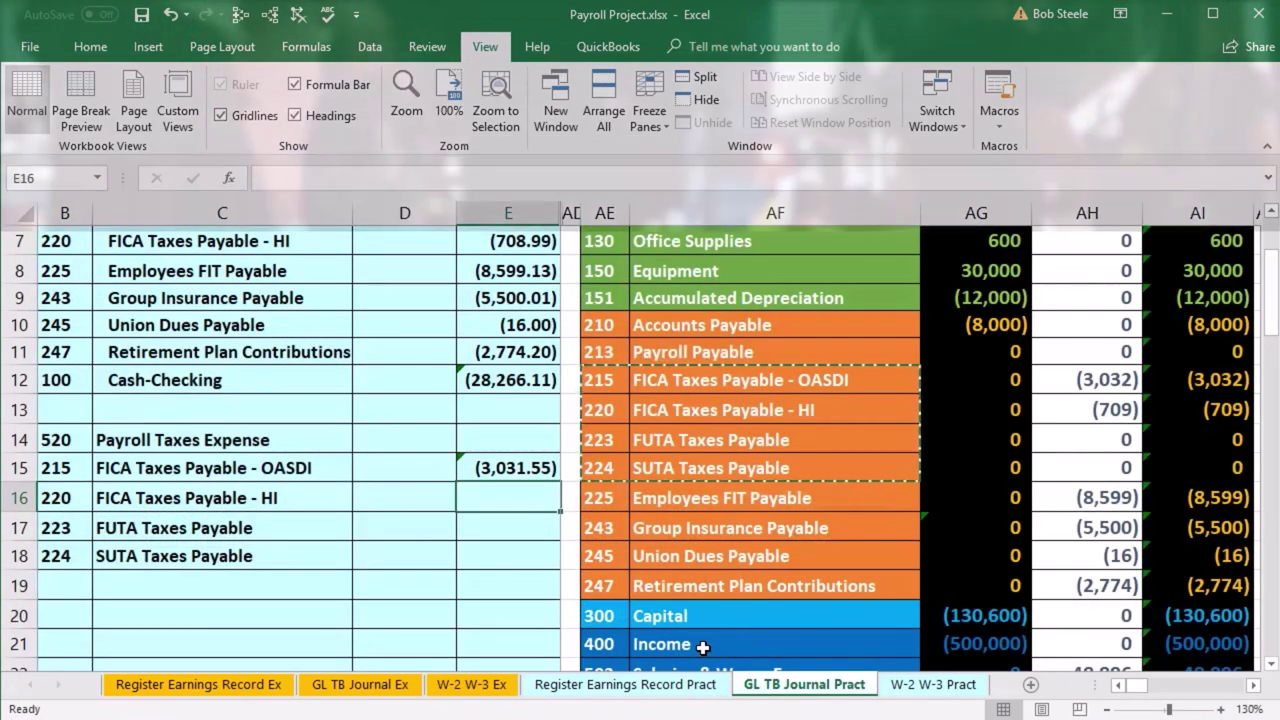
type("-")
left_click(672, 686)
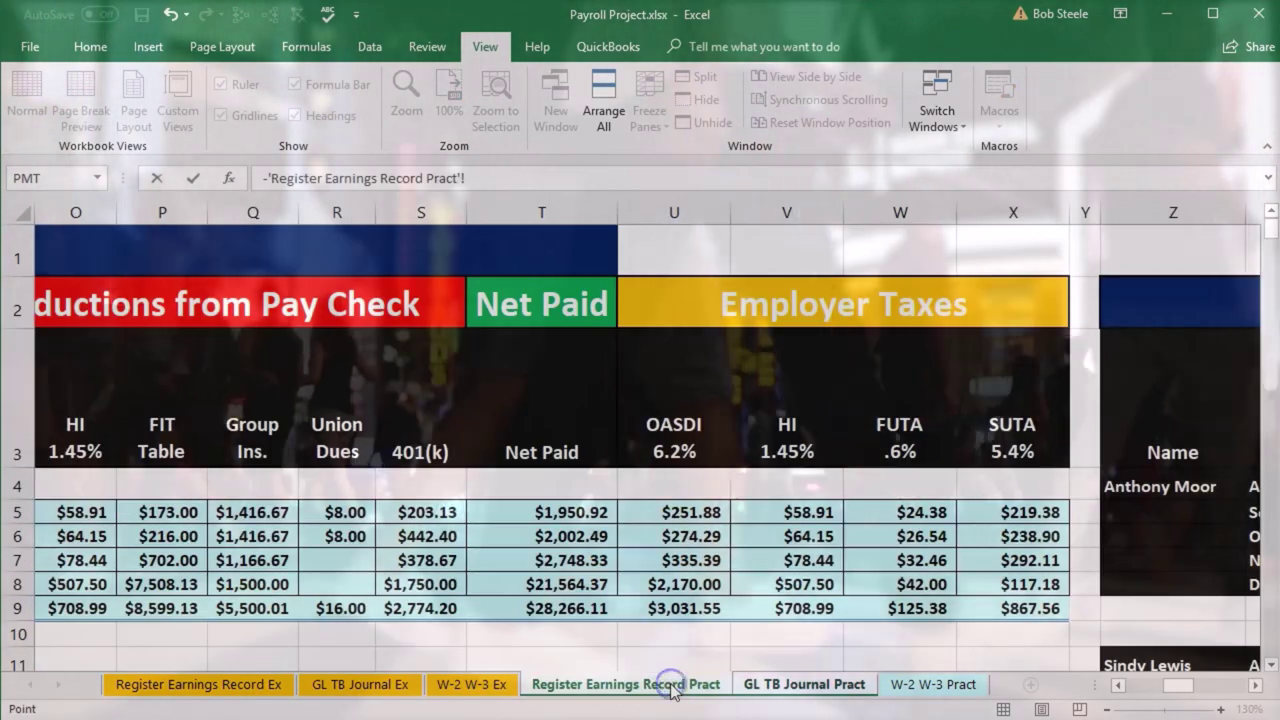
left_click(805, 608)
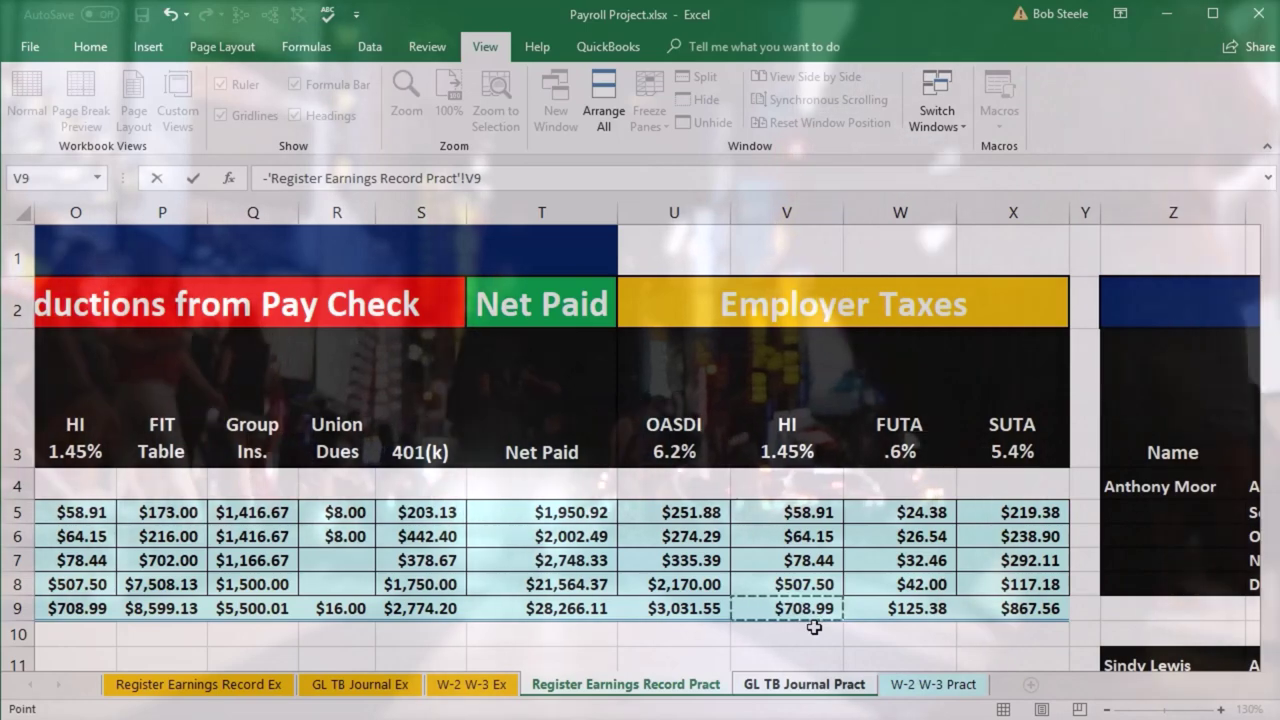
key("Return")
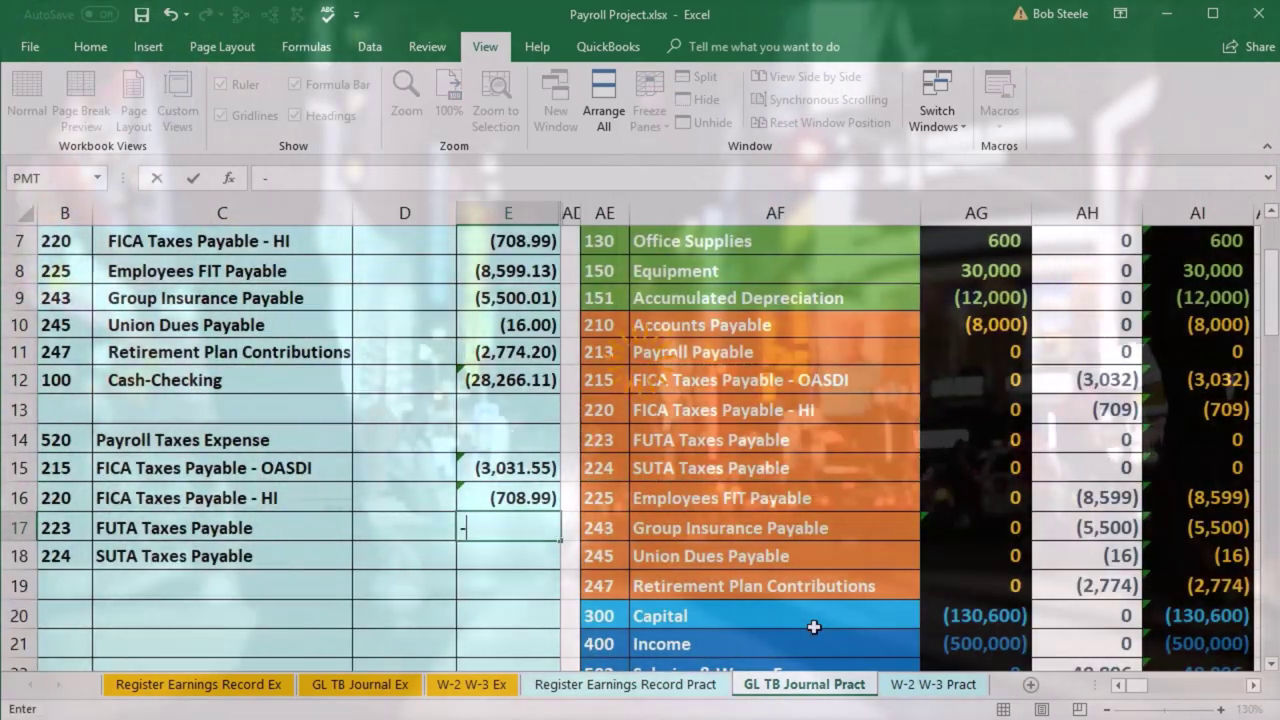
Enter the FUTA Taxes Payable credit in E17 as the negative of W9 on Register Earnings Record Pract
type("-")
left_click(667, 688)
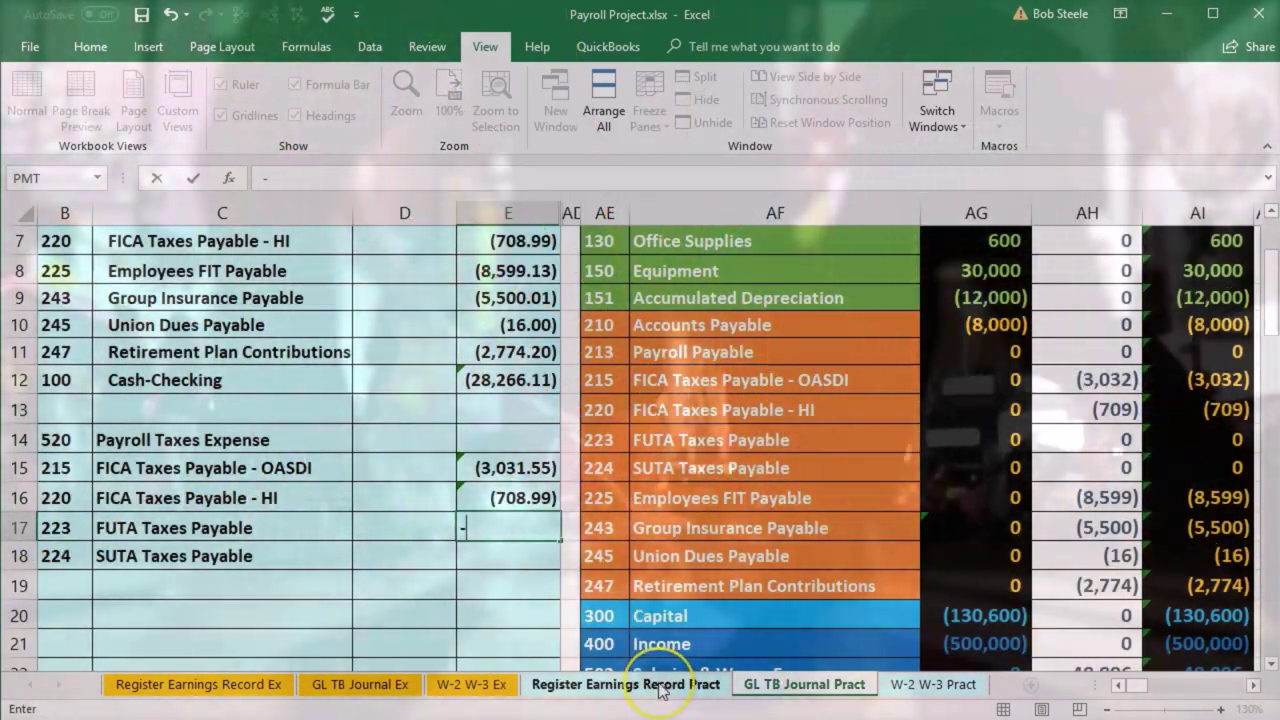
left_click(662, 689)
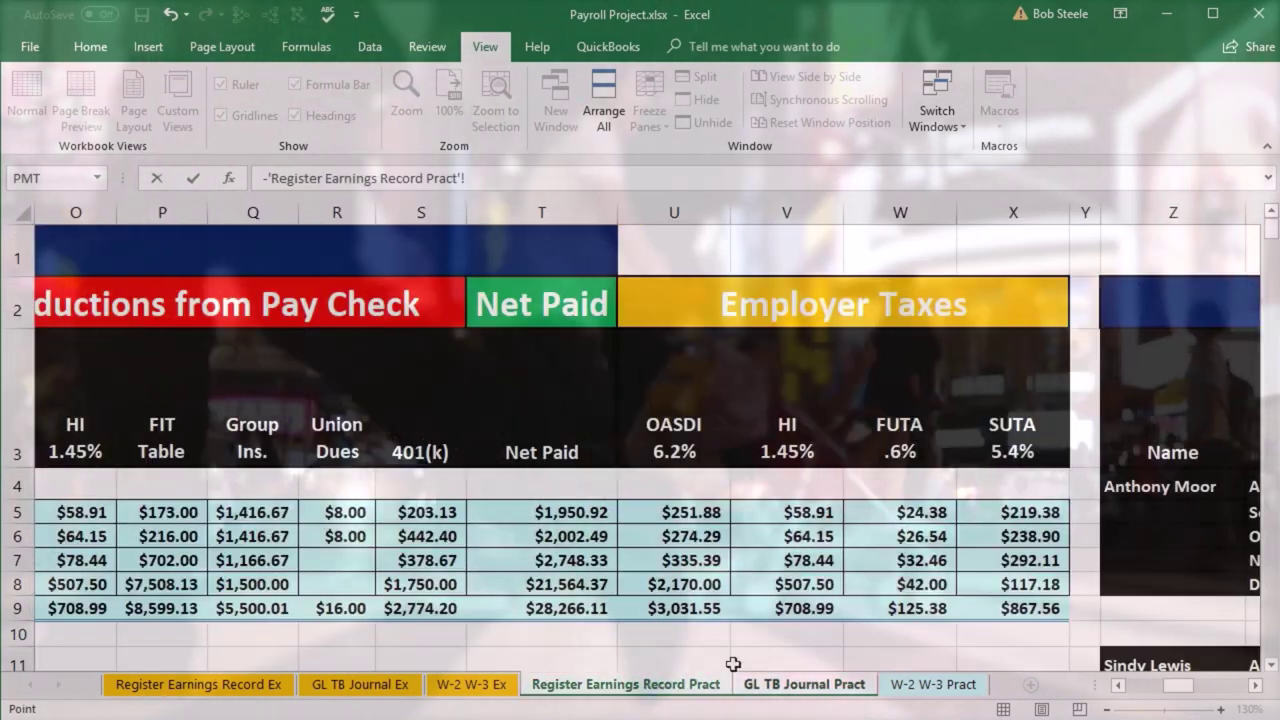
left_click(900, 607)
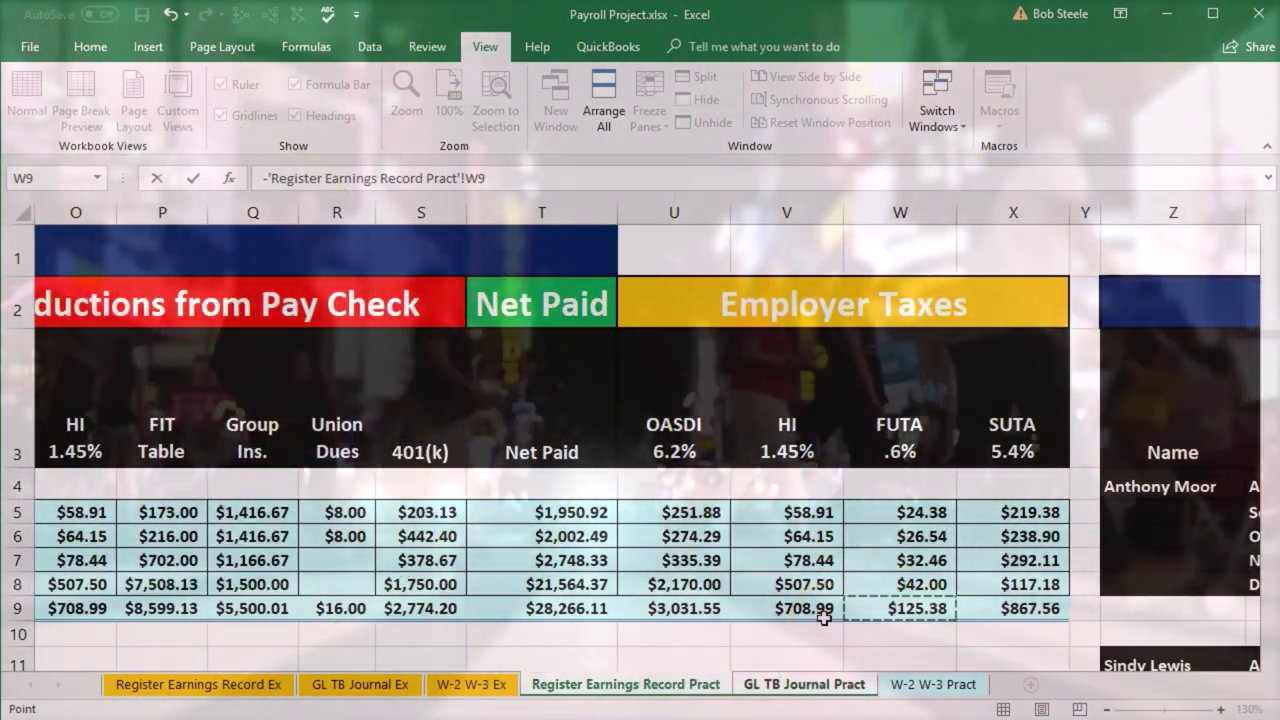
key("Return")
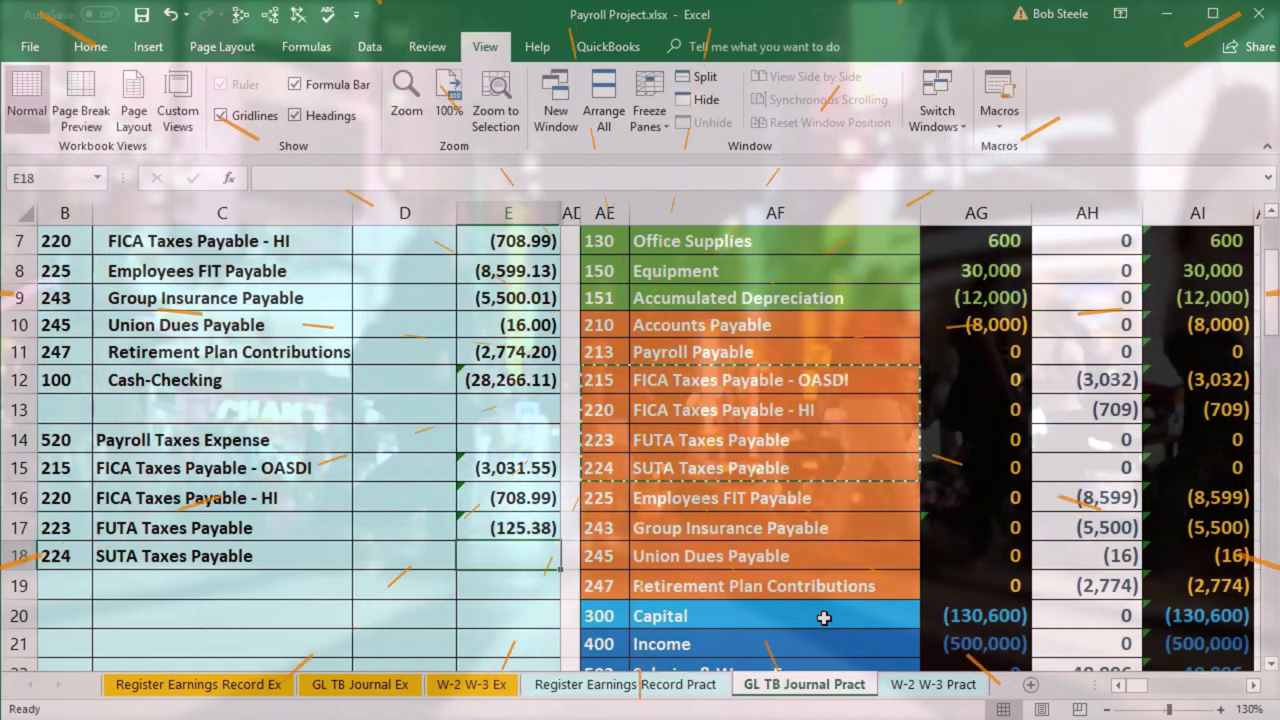
Enter the SUTA Taxes Payable credit in E18 as the negative of X9 on Register Earnings Record Pract
type("-")
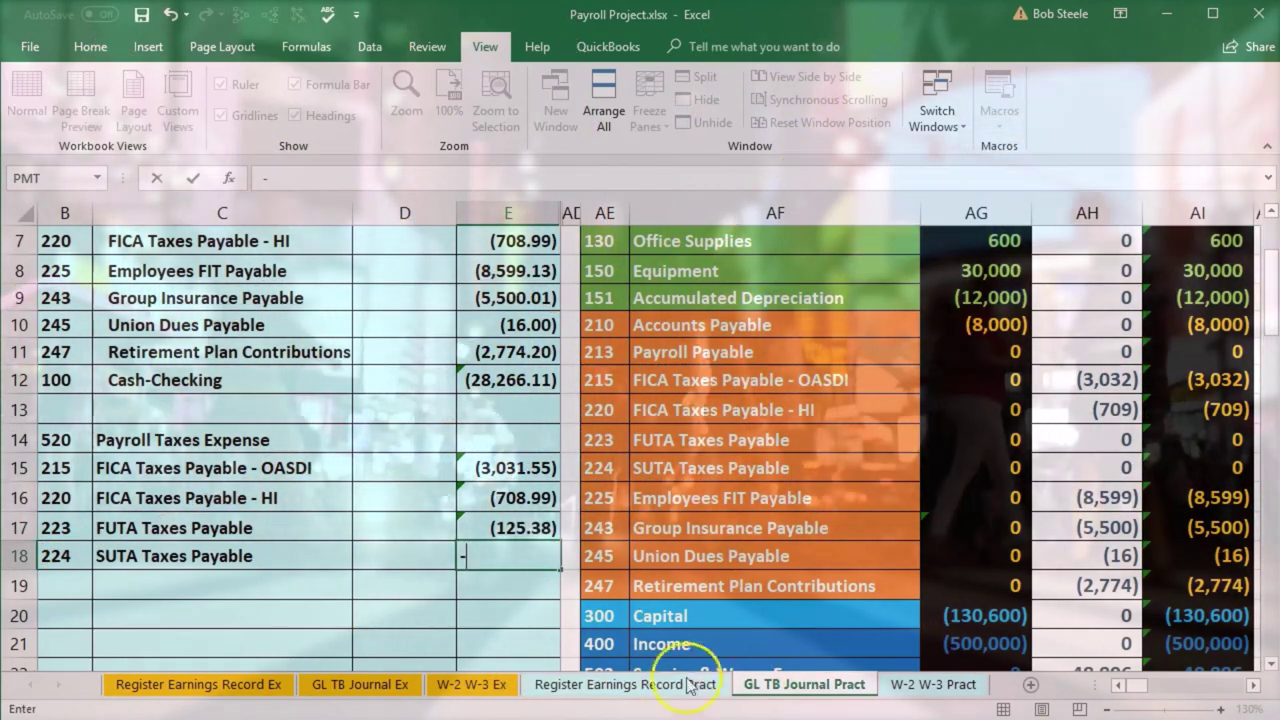
left_click(614, 690)
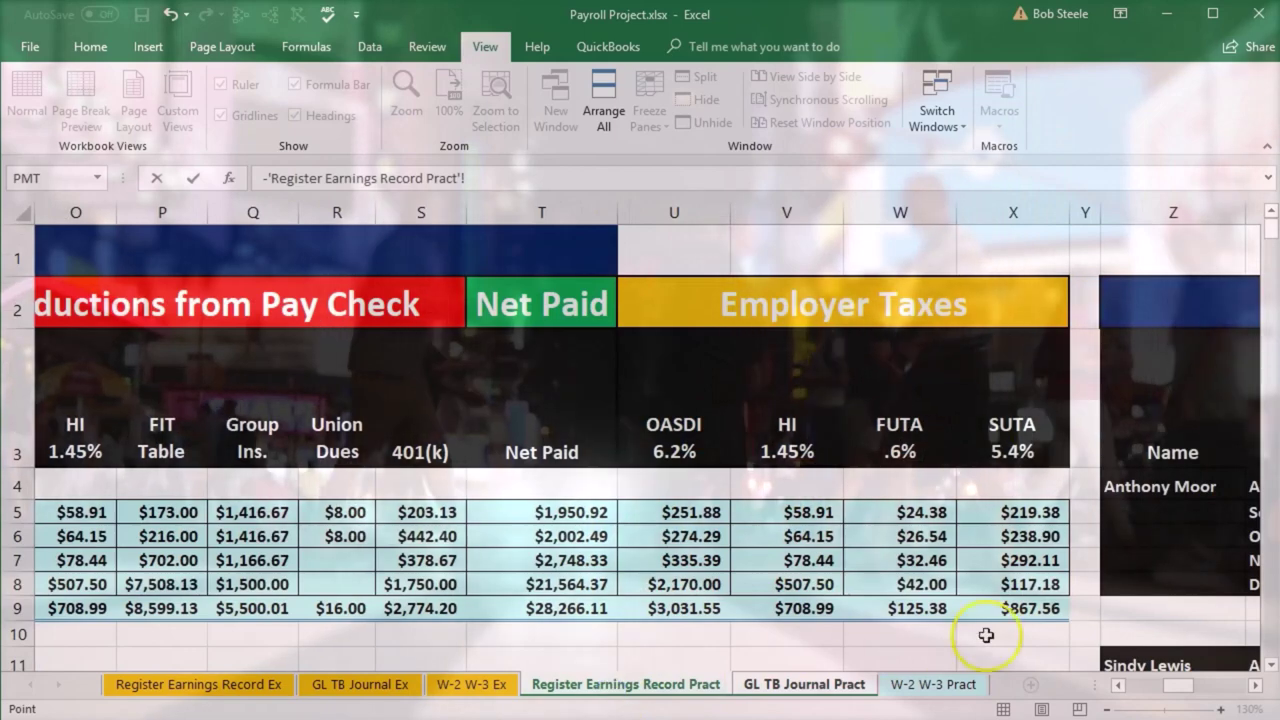
mouse_move(975, 609)
left_mouse_down()
mouse_move(1000, 632)
mouse_move(993, 611)
left_mouse_up()
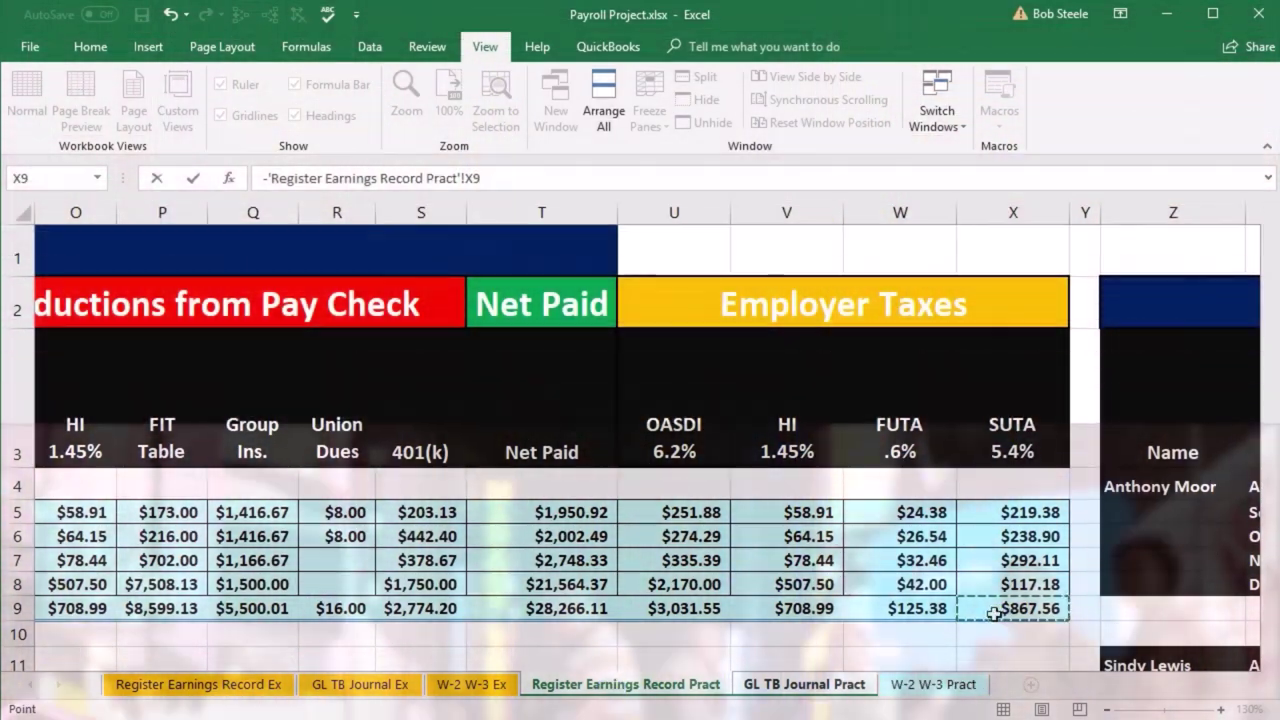
key("Return")
Enter the Payroll Taxes Expense debit in D14 as the negative sum of the range D15:E18
key("Left")
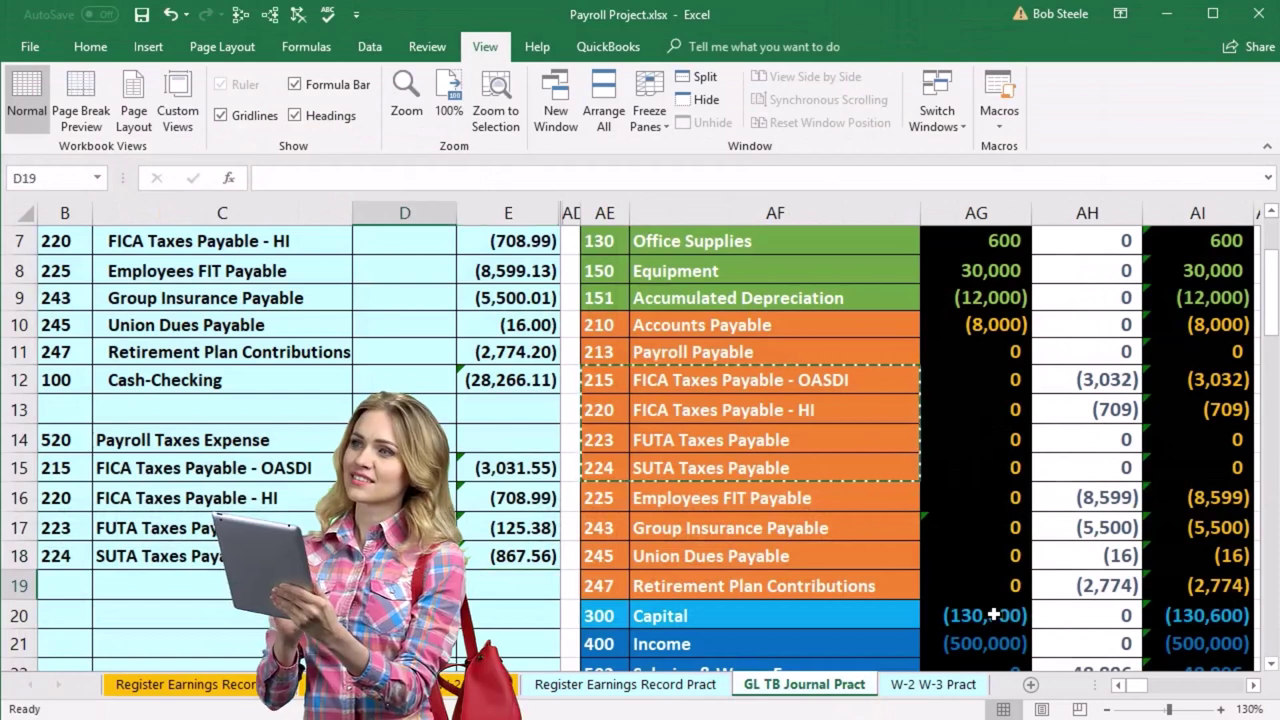
key("Up")
key("Up")
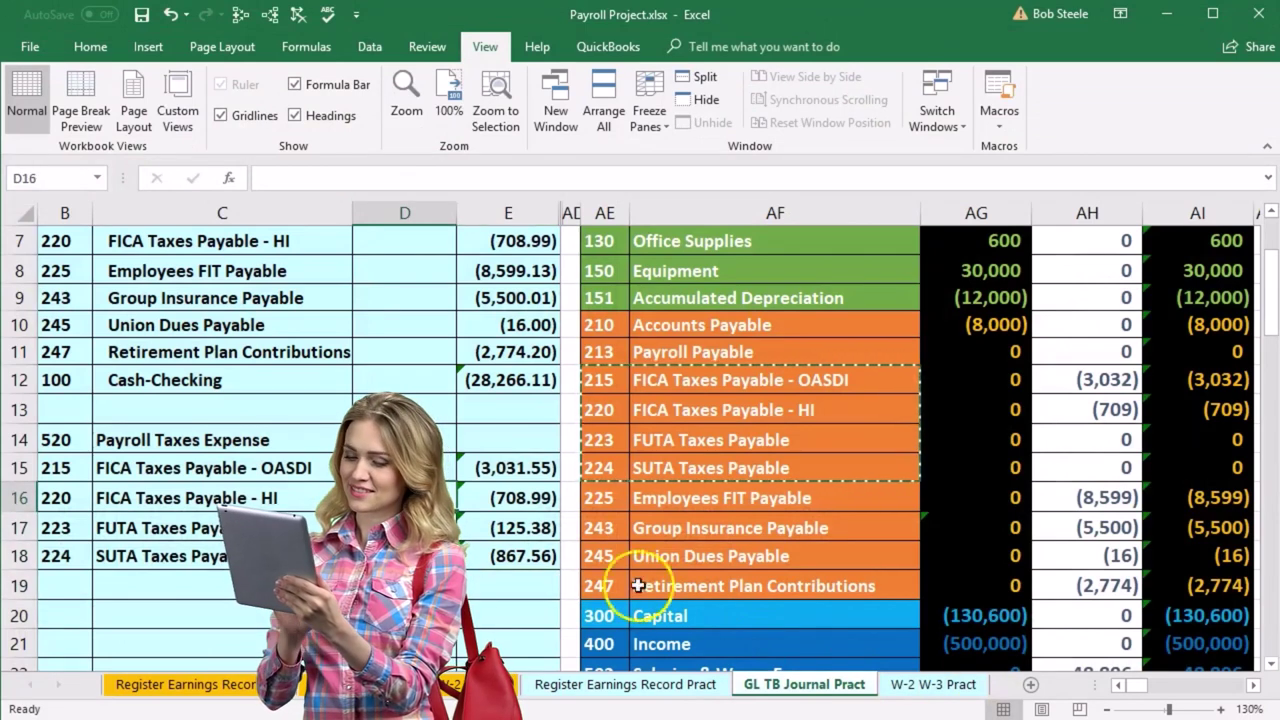
left_click_drag(520, 468, 517, 556)
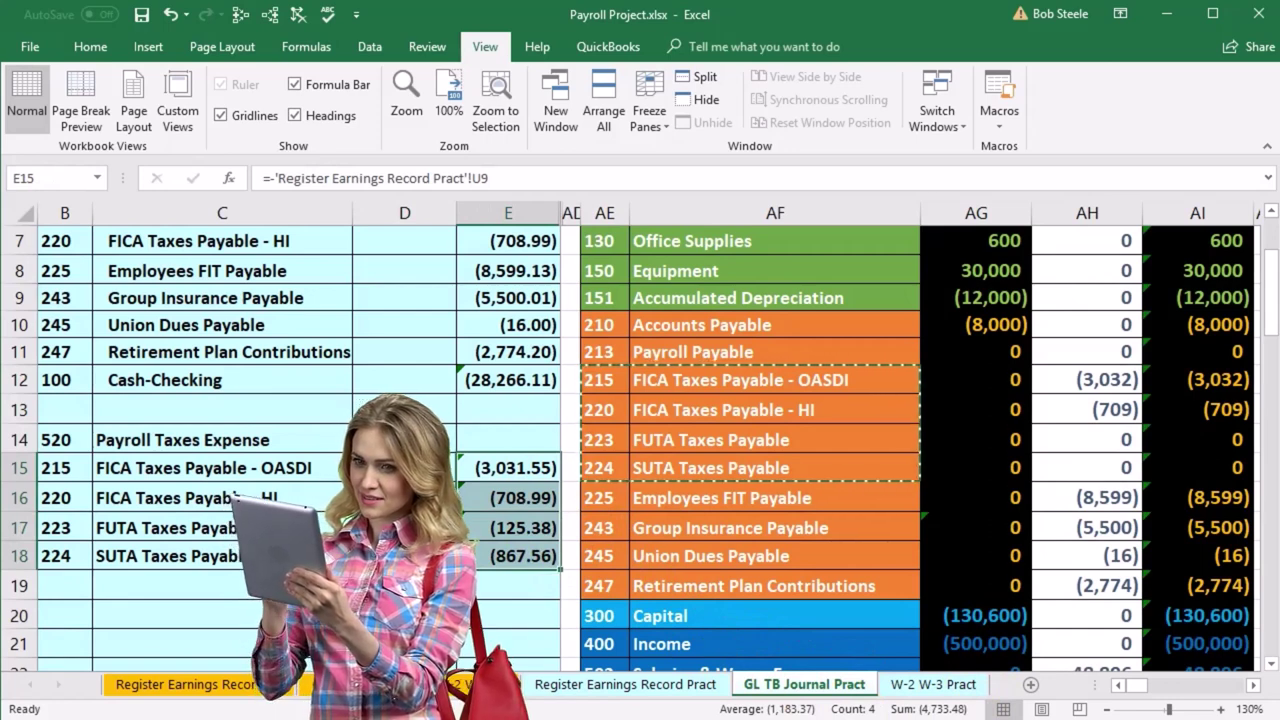
left_click(392, 440)
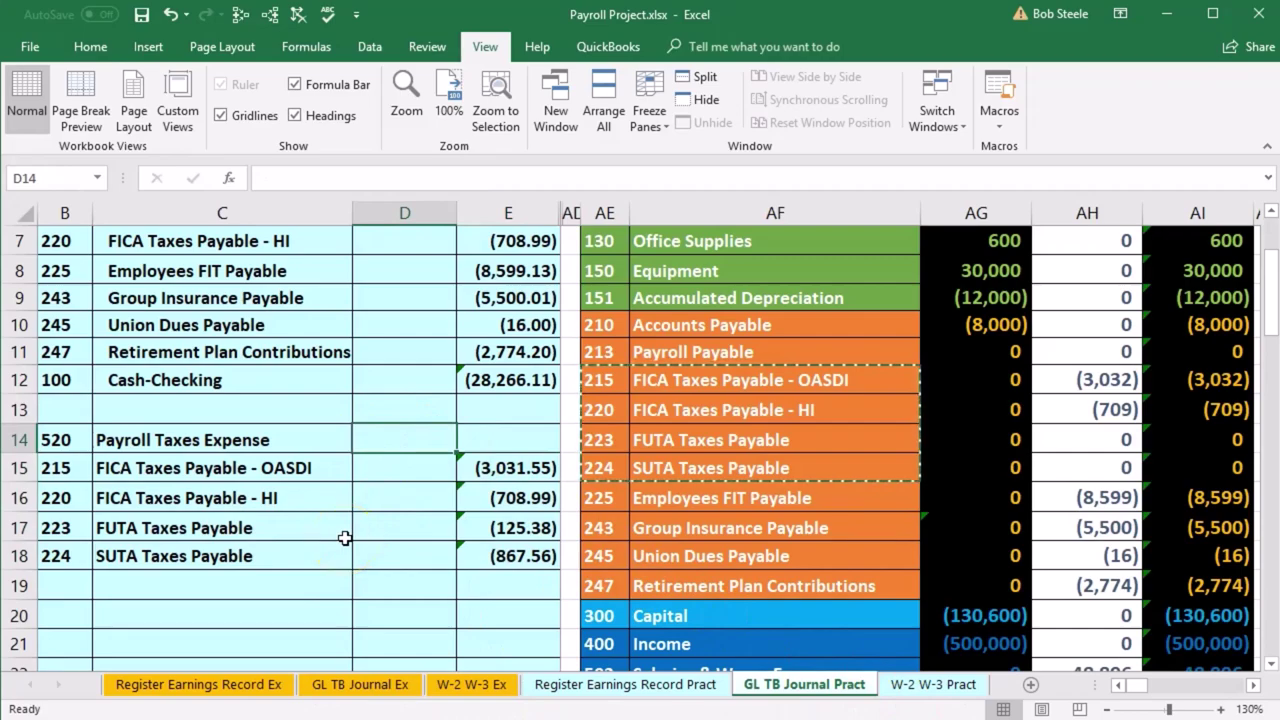
type("-")
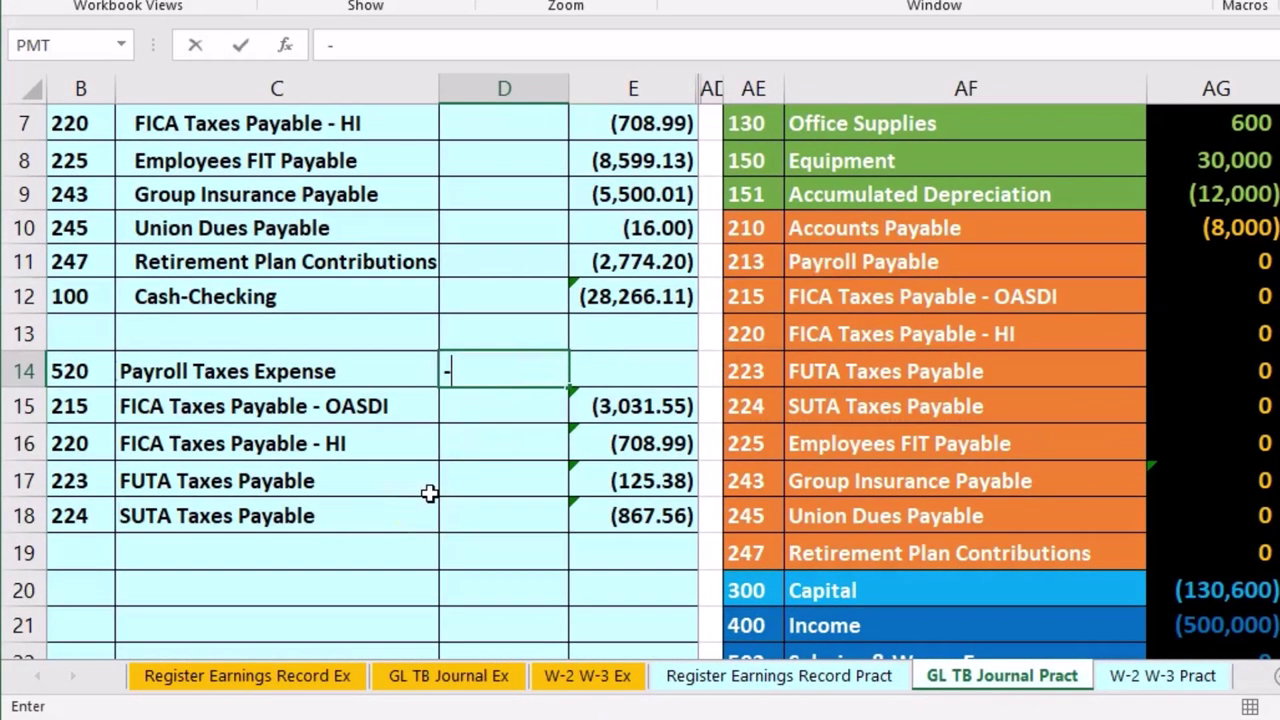
type("sum")
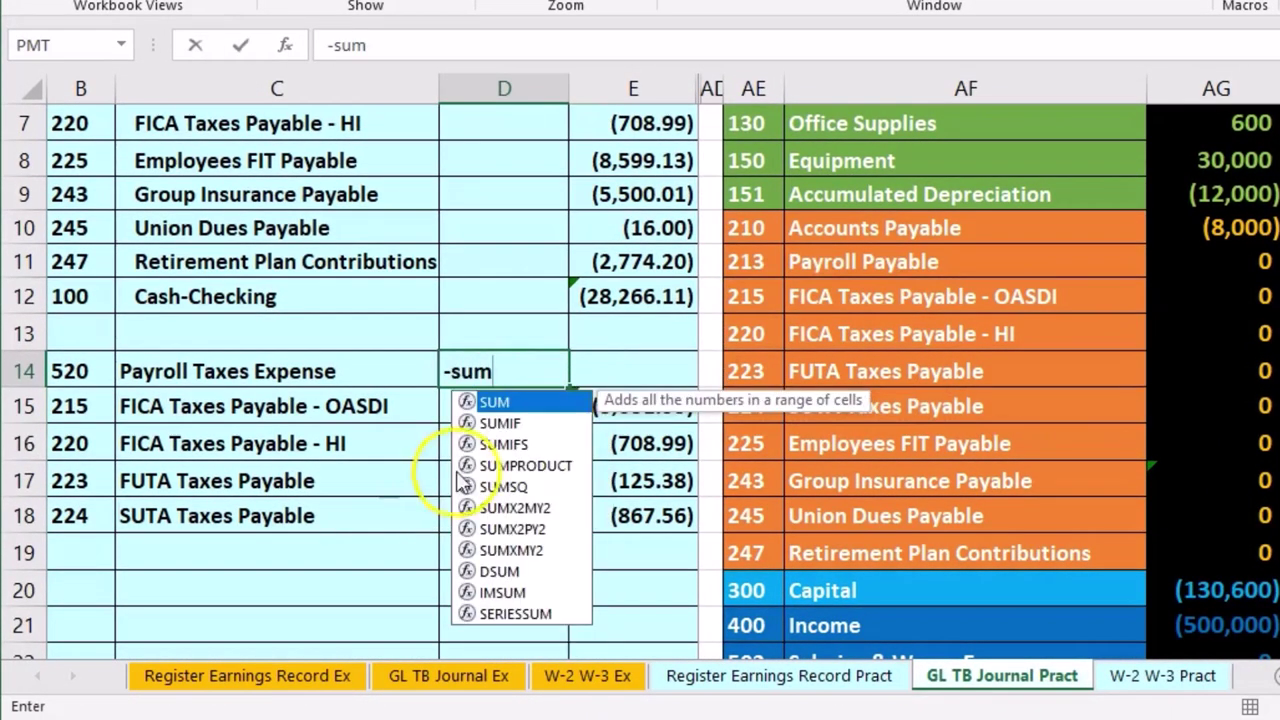
double_click(492, 402)
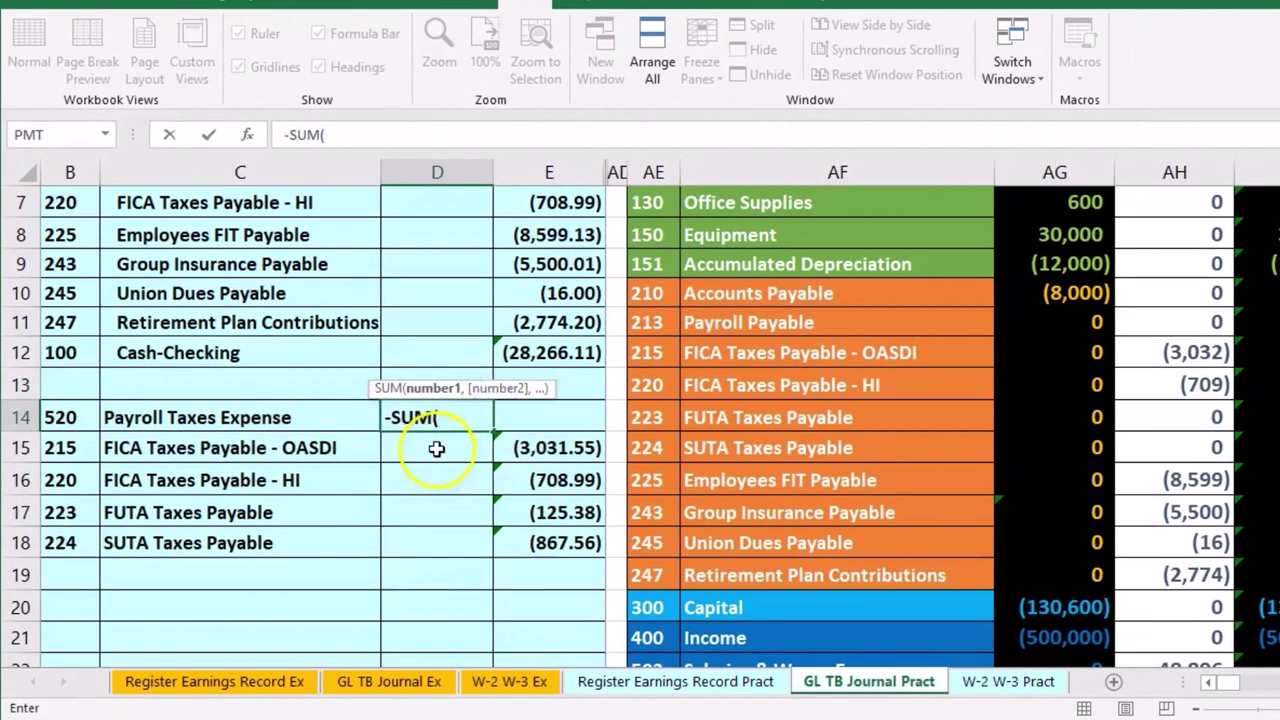
left_click_drag(482, 464, 540, 556)
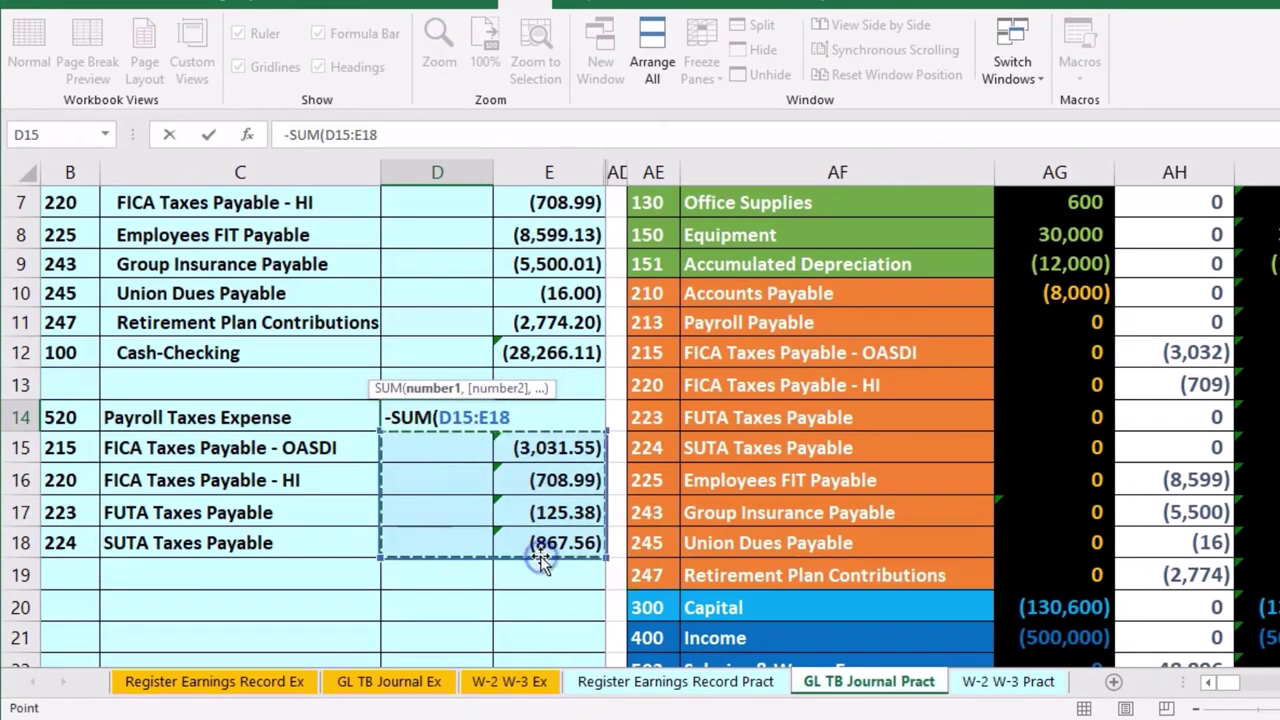
key("Return")
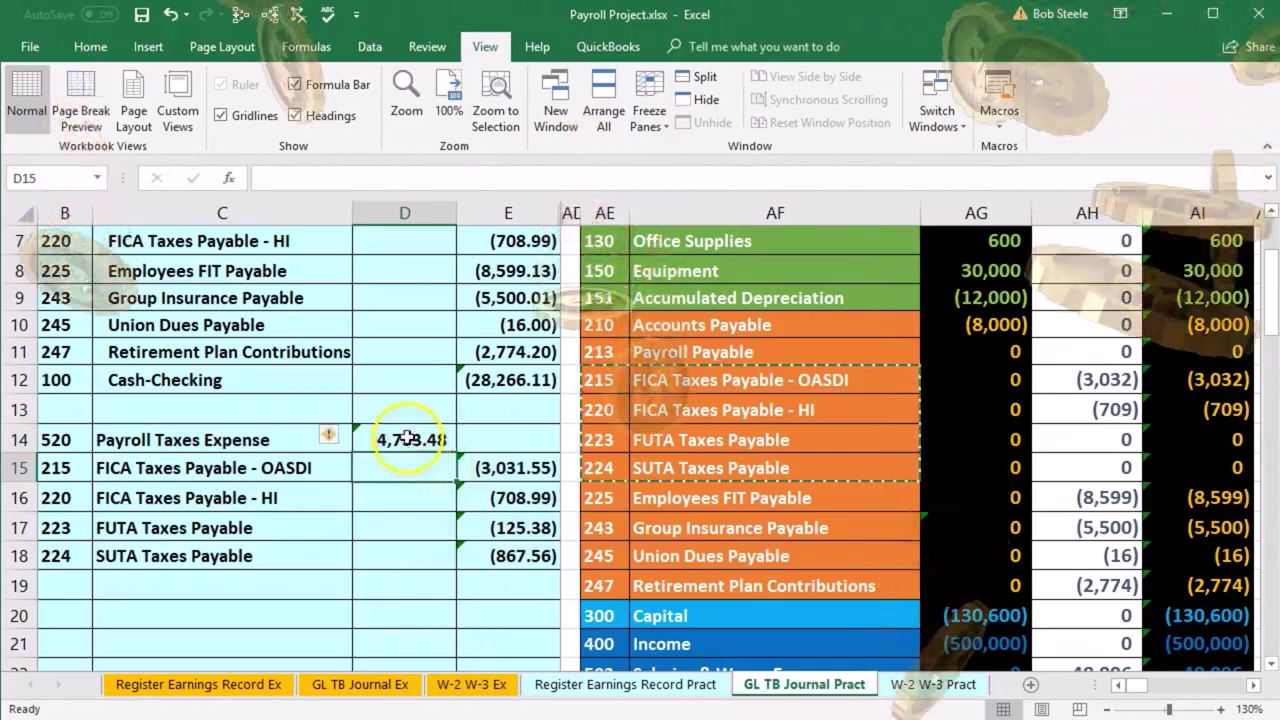
Check that the payroll tax journal entry balances and locate account 520 in the trial balance
left_click_drag(410, 440, 480, 548)
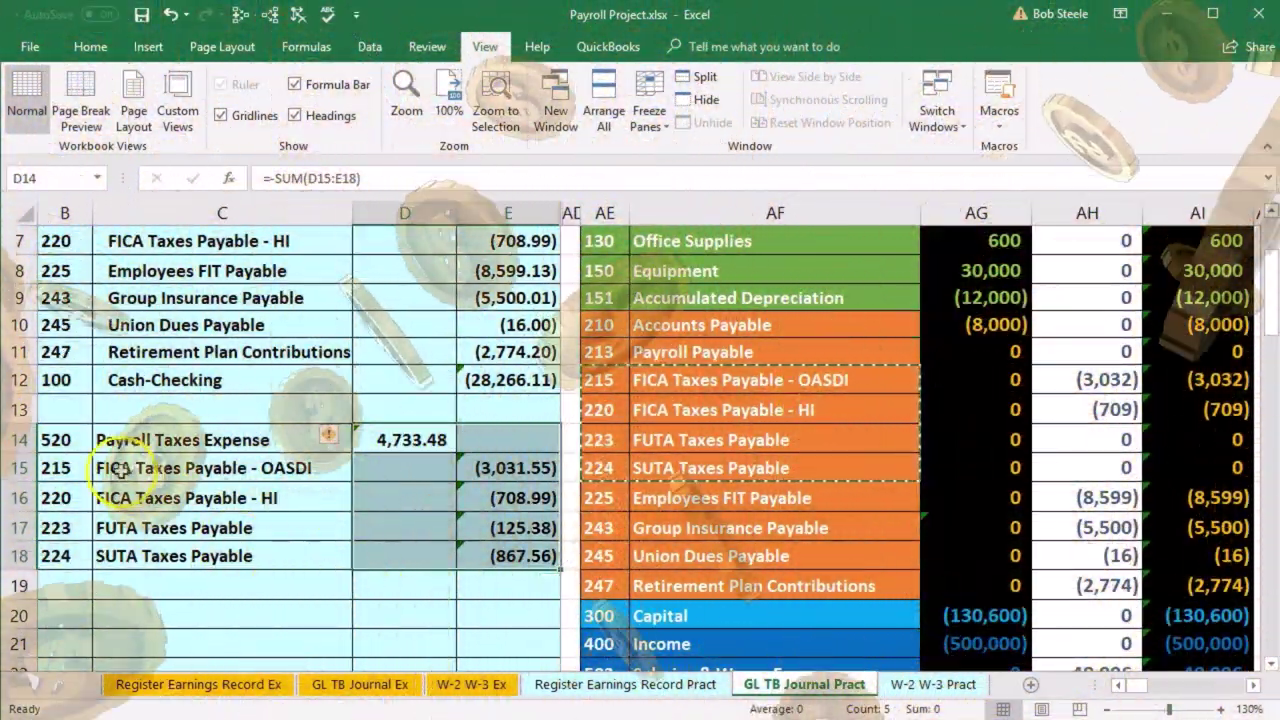
left_click_drag(65, 437, 200, 440)
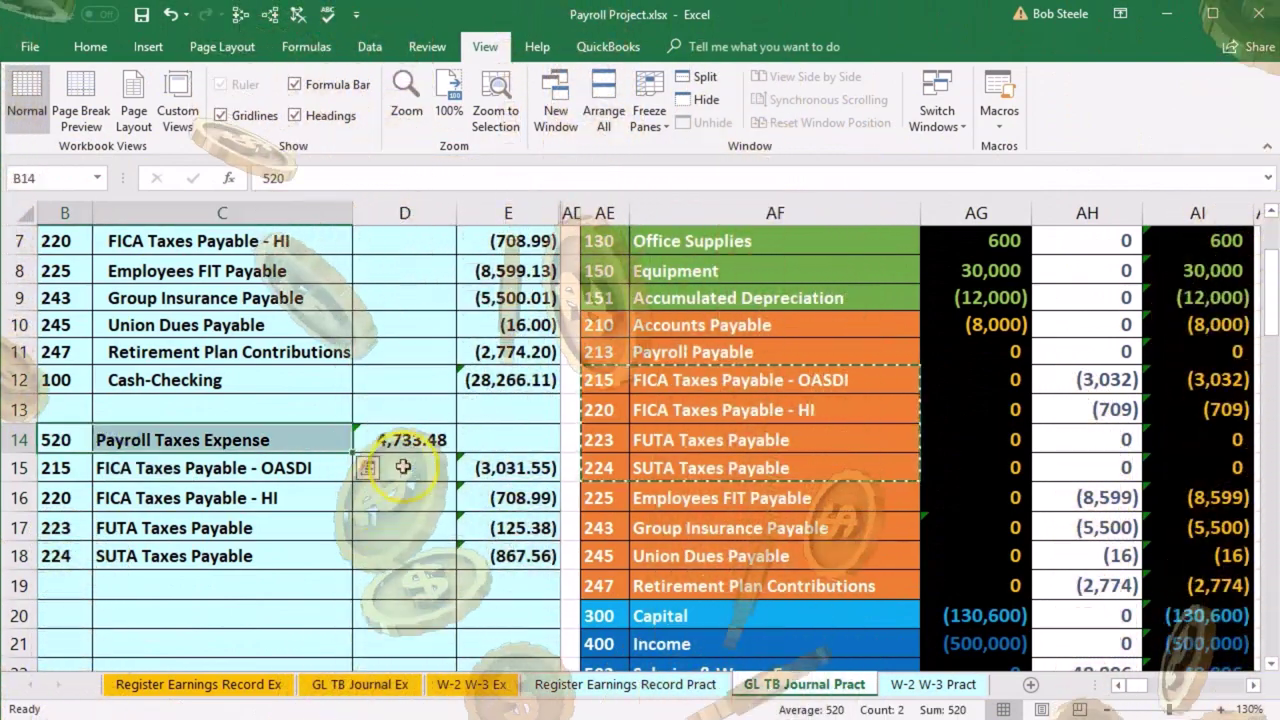
scroll(405, 468, "down", 1)
scroll(405, 468, "down", 1)
left_click_drag(600, 533, 645, 533)
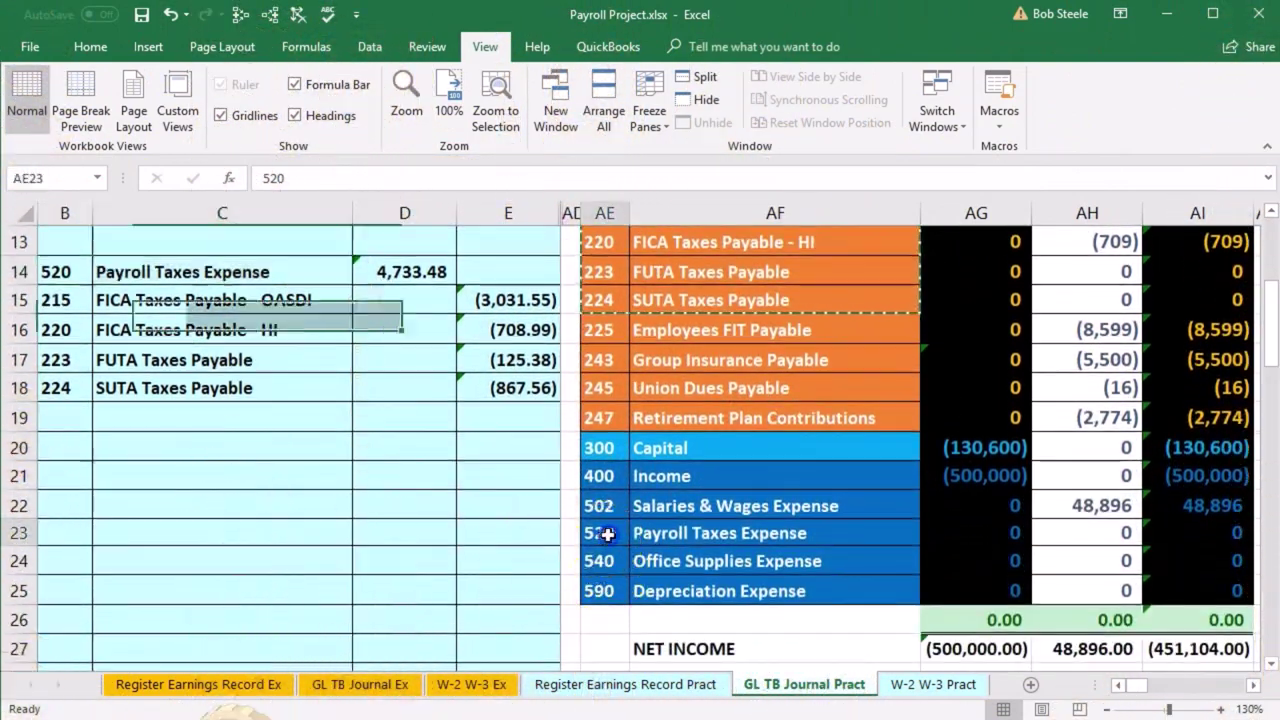
scroll(645, 533, "up", 2)
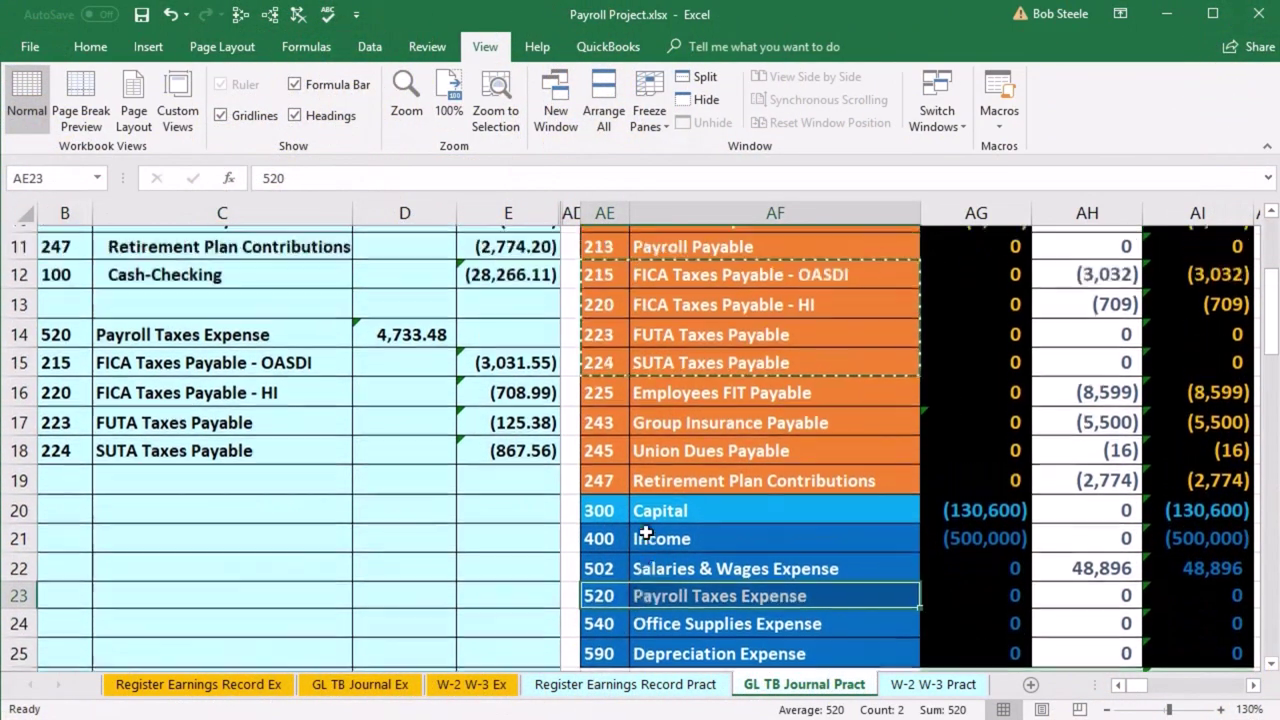
Post the journal debit in D14 to the Payroll Taxes Expense ledger account 520 with date 9/1, linking BR6 to D14
key("Right")
key("Right")
key("Right")
key("Right")
key("Right")
key("Right")
key("Right")
key("Right")
key("Right")
key("Right")
key("Right")
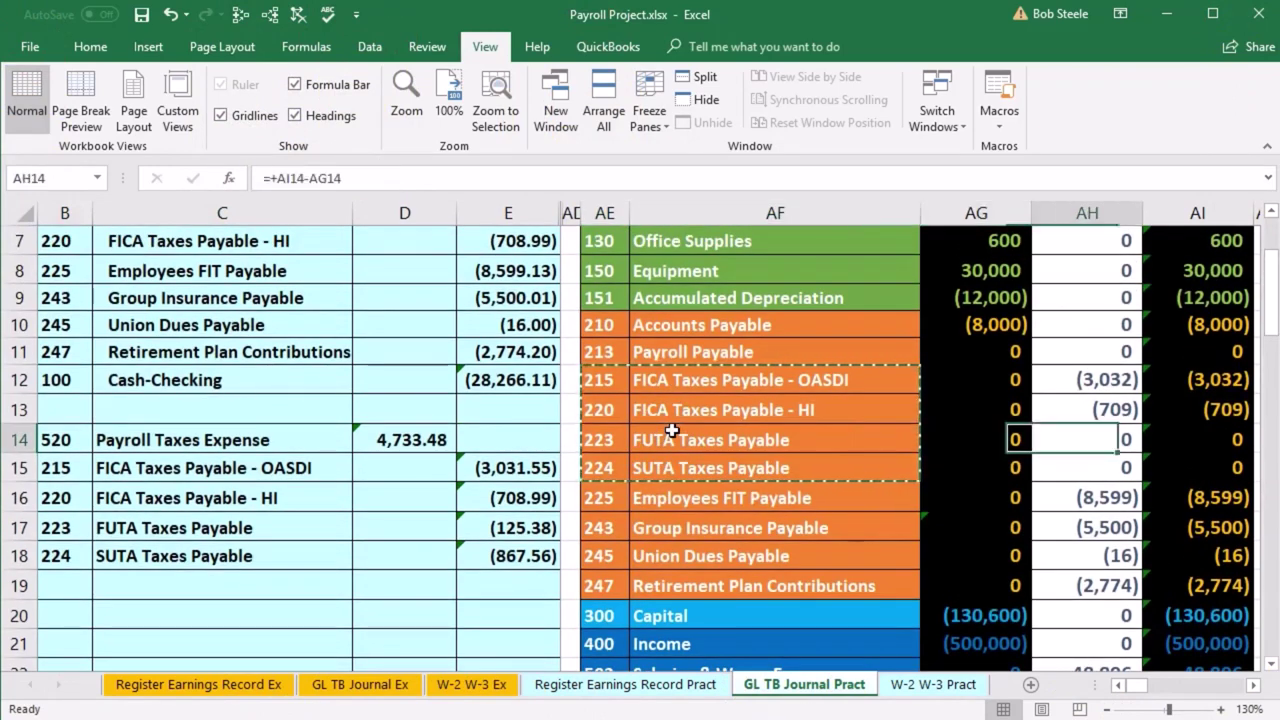
key("Right")
key("Right")
key("Right")
key("Right")
key("Right")
key("Right")
key("Right")
key("Right")
key("Right")
key("Right")
key("Right")
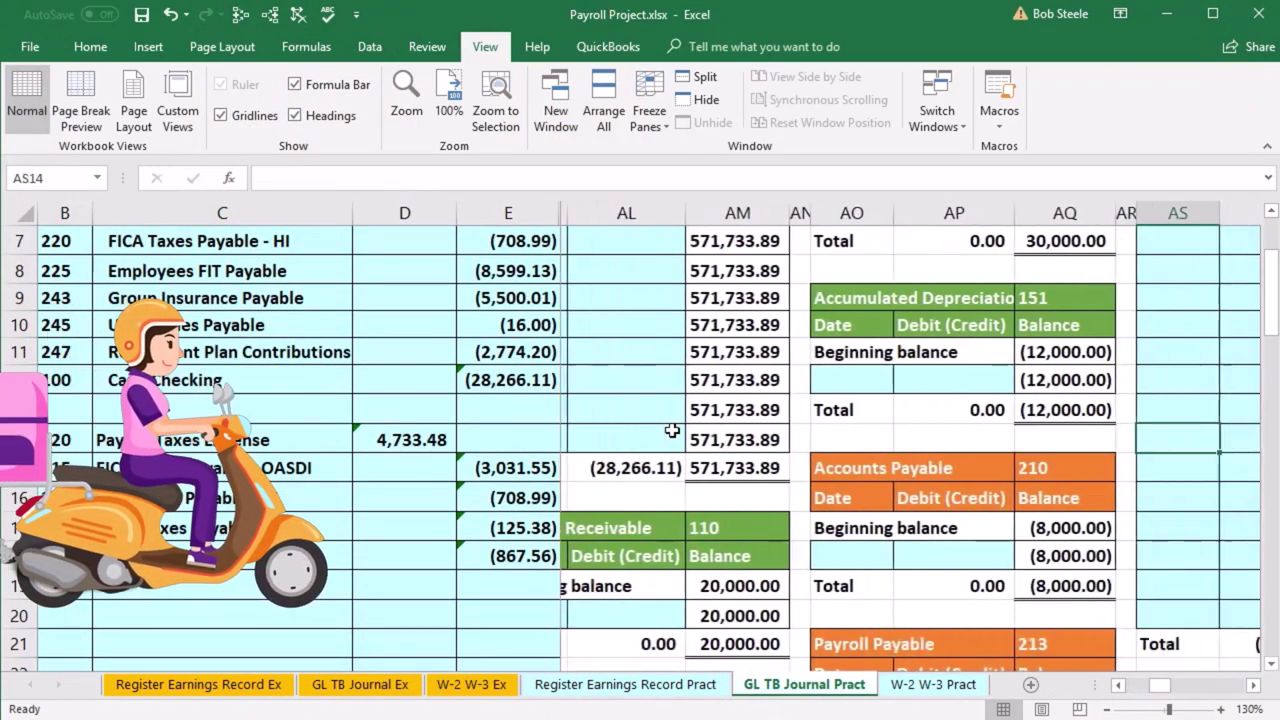
key("Right")
key("Right")
key("Right")
key("Right")
key("Right")
key("Right")
key("Right")
key("Right")
key("Right")
key("Right")
key("Right")
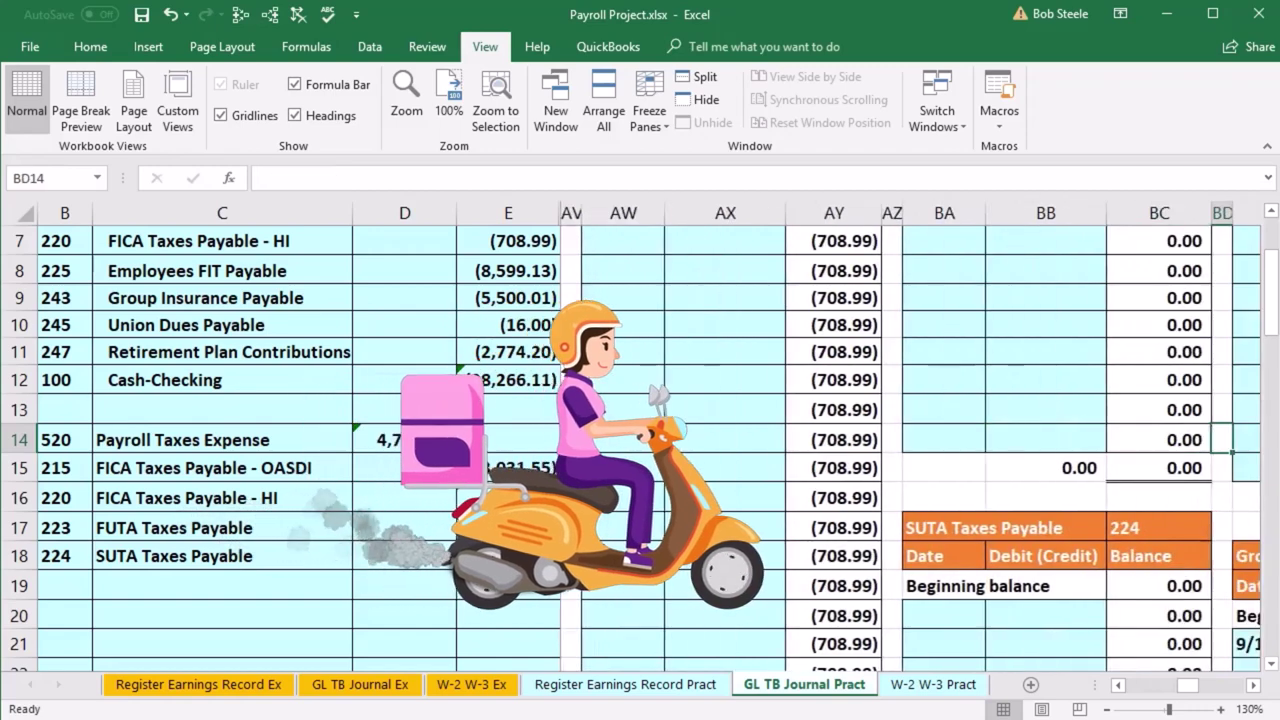
key("Right")
key("Right")
key("Right")
key("Right")
key("Right")
key("Right")
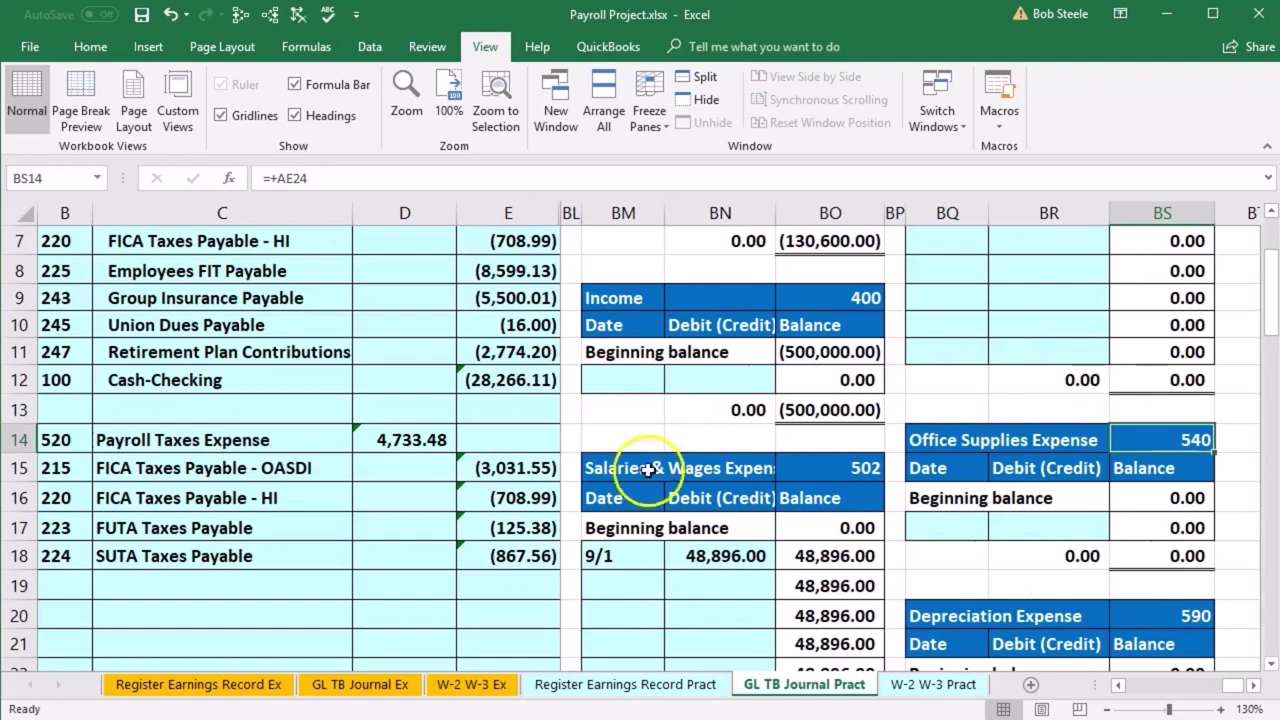
scroll(760, 500, "up", 2)
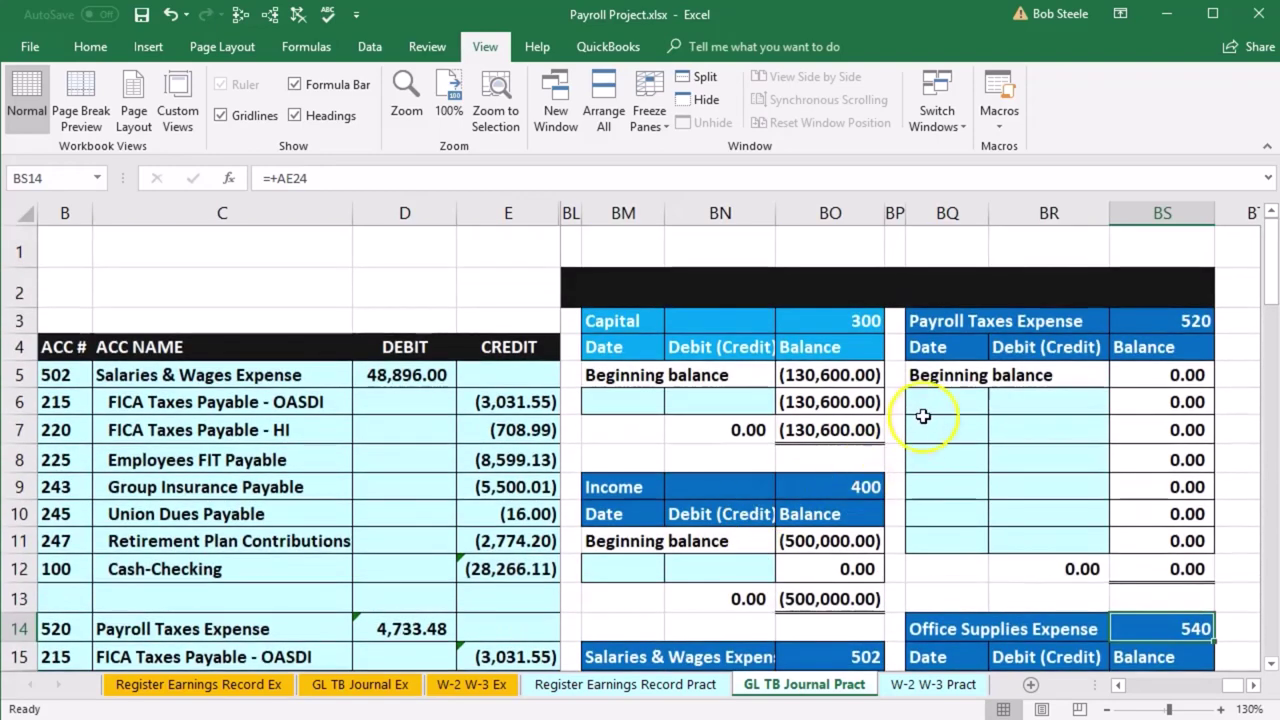
left_click(932, 400)
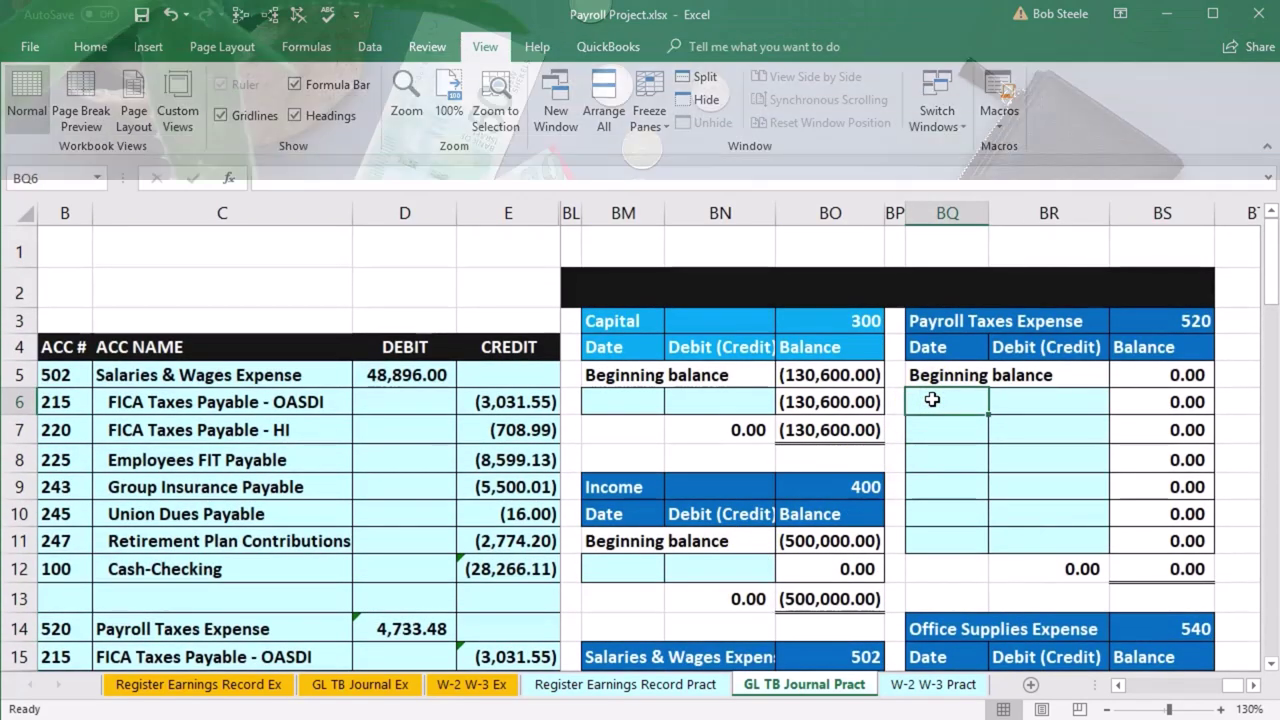
type("9/1")
key("Tab")
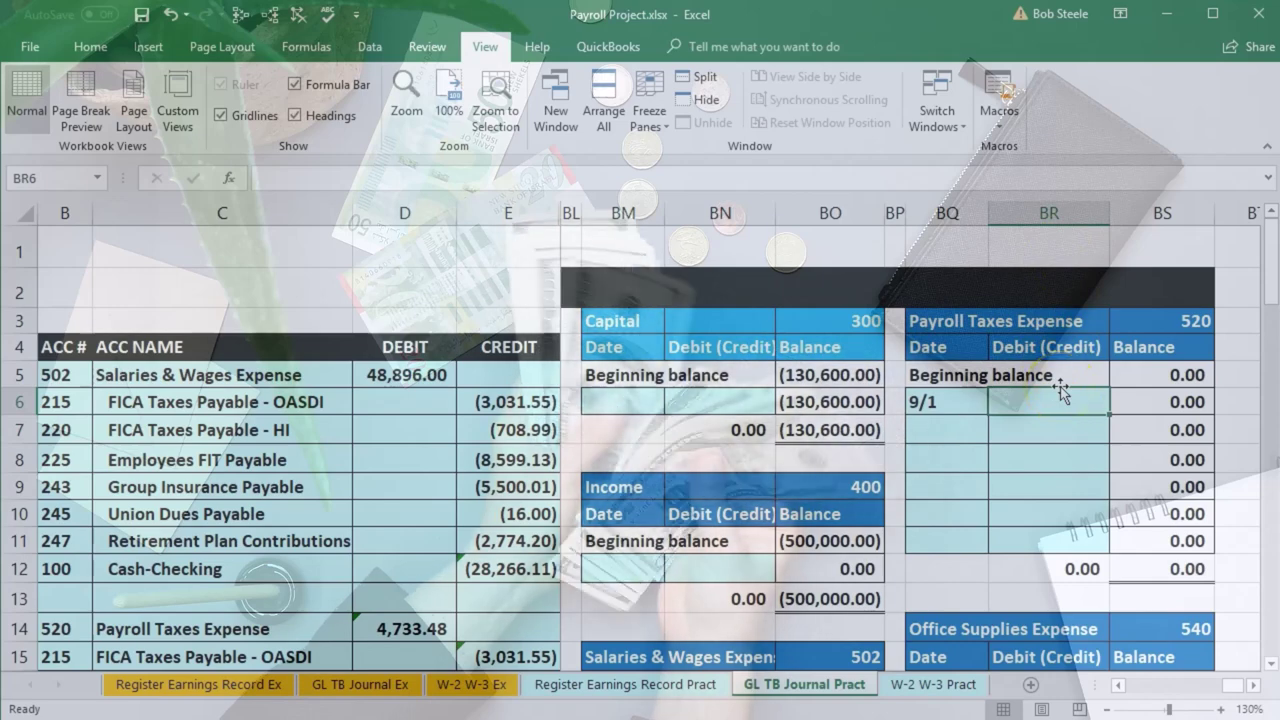
type("=")
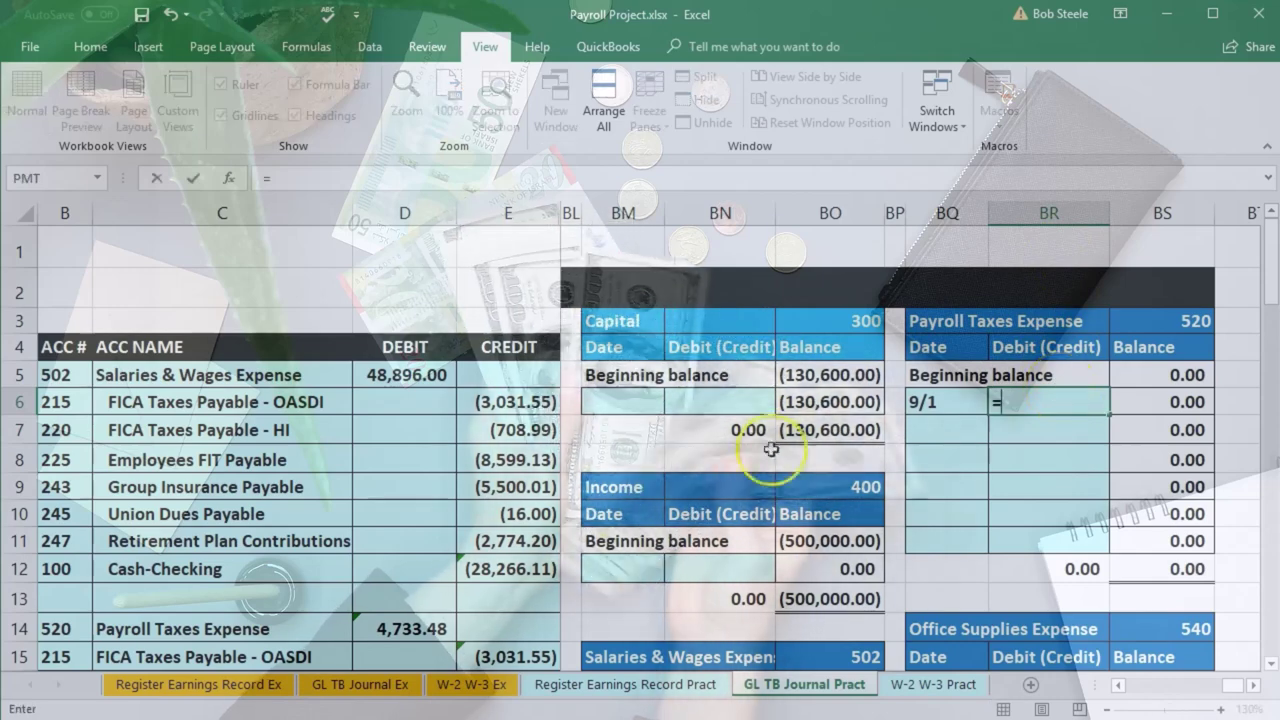
scroll(424, 467, "down", 2)
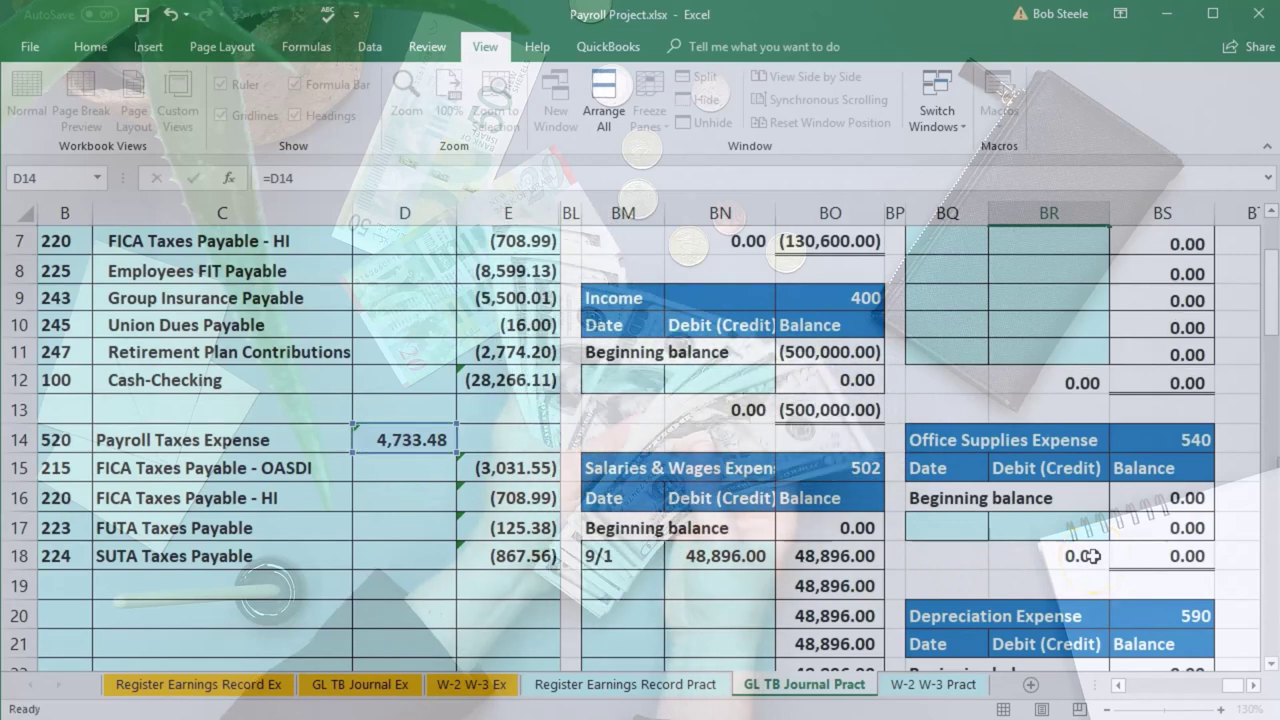
key("Tab")
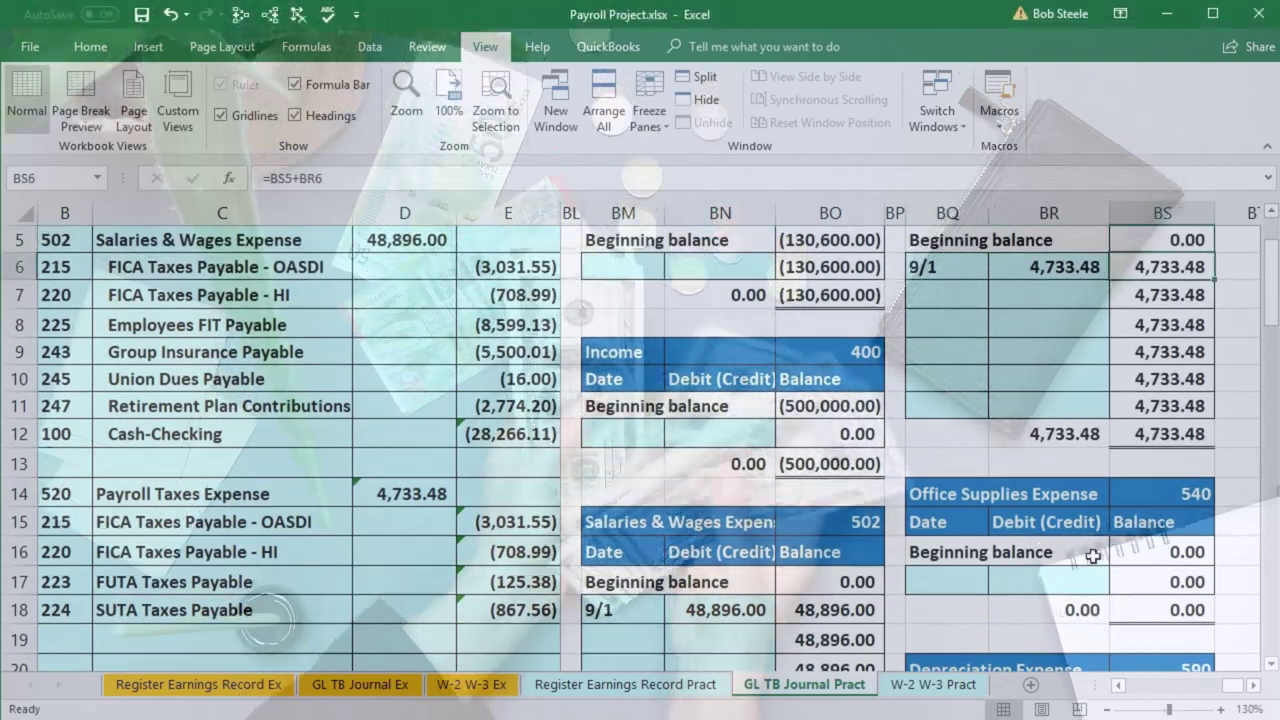
Check the Payroll Taxes Expense row of the trial balance for the posted journal entry and its link to the ledger
key("Left")
key("Left")
key("Left")
key("Left")
key("Left")
key("Left")
key("Left")
key("Left")
key("Left")
key("Left")
key("Left")
key("Left")
key("Left")
key("Left")
key("Left")
key("Left")
key("Left")
key("Left")
key("Left")
key("Left")
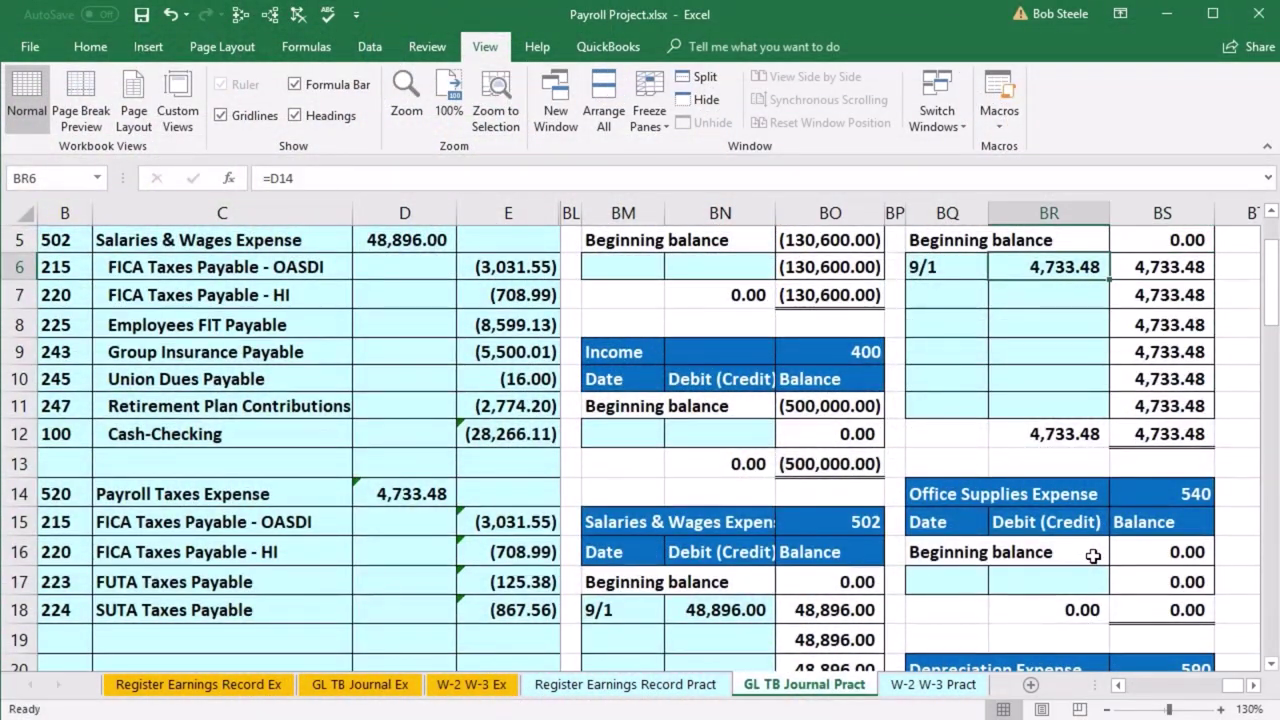
key("Left")
key("Left")
key("Left")
key("Left")
key("Left")
key("Left")
key("Left")
key("Left")
key("Left")
key("Left")
key("Left")
key("Left")
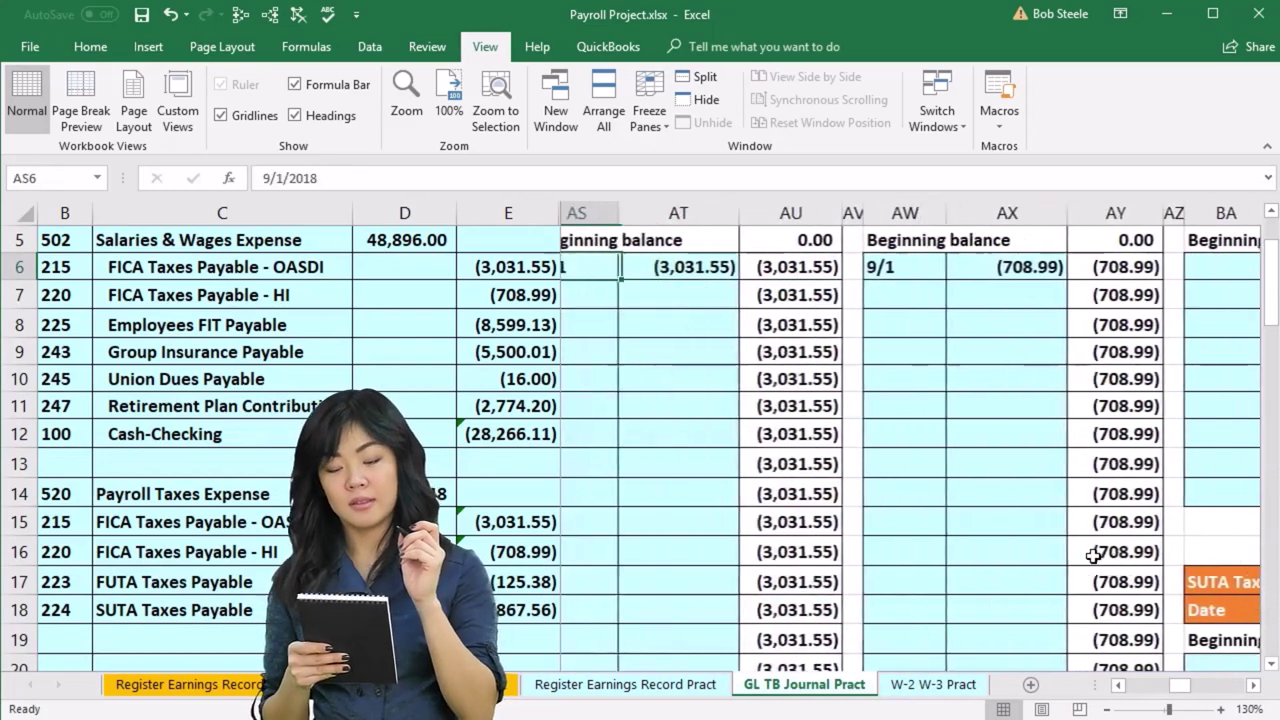
key("Left")
key("Left")
key("Left")
key("Left")
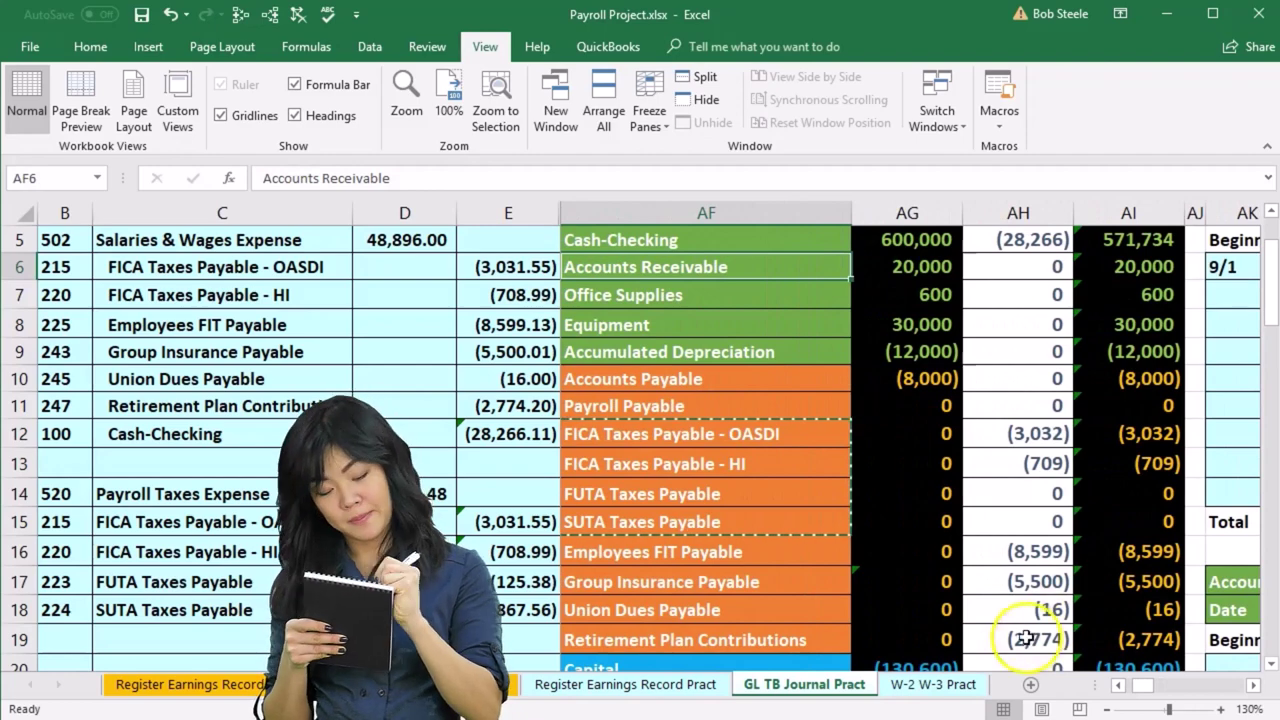
scroll(1027, 637, "down", 3)
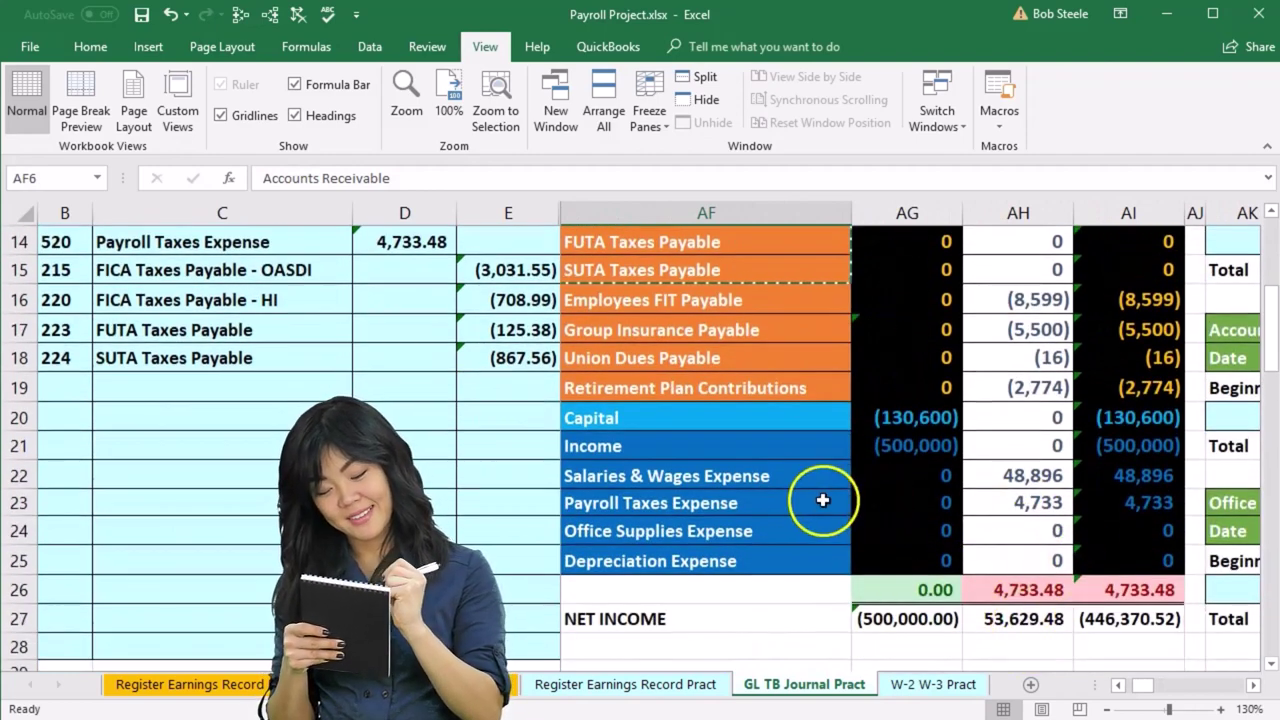
left_click(1015, 494)
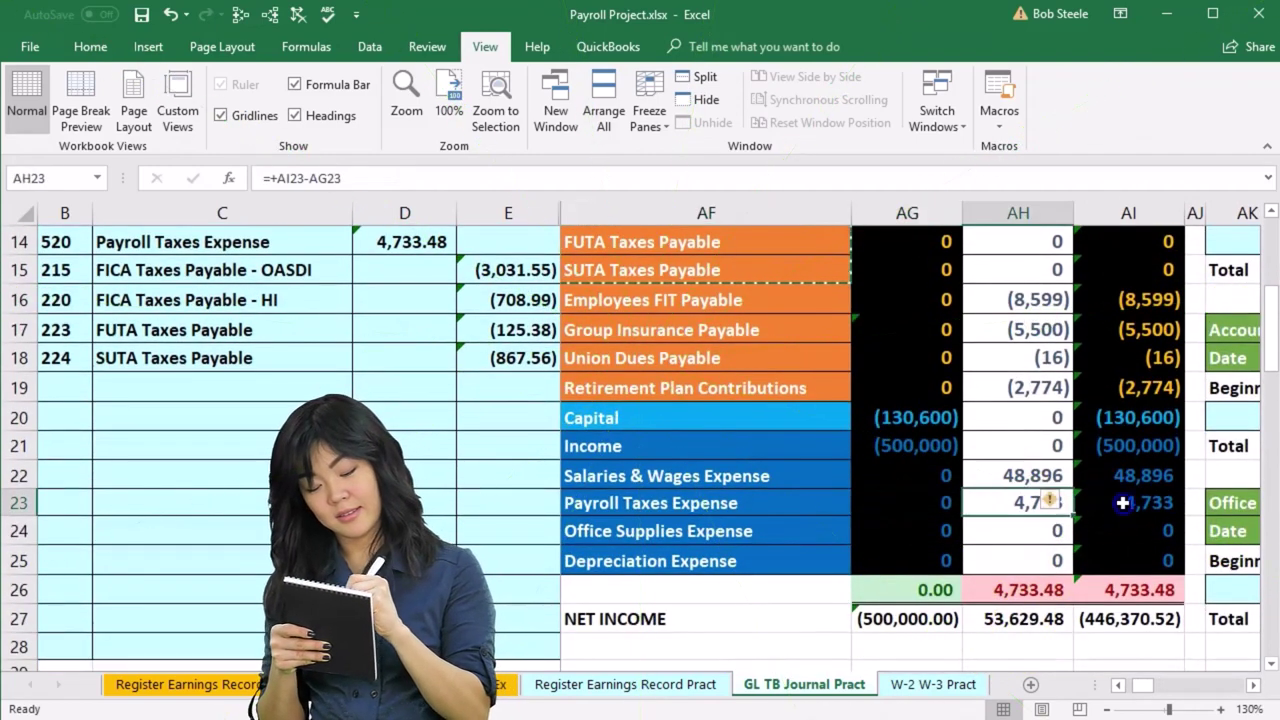
left_click(1123, 503)
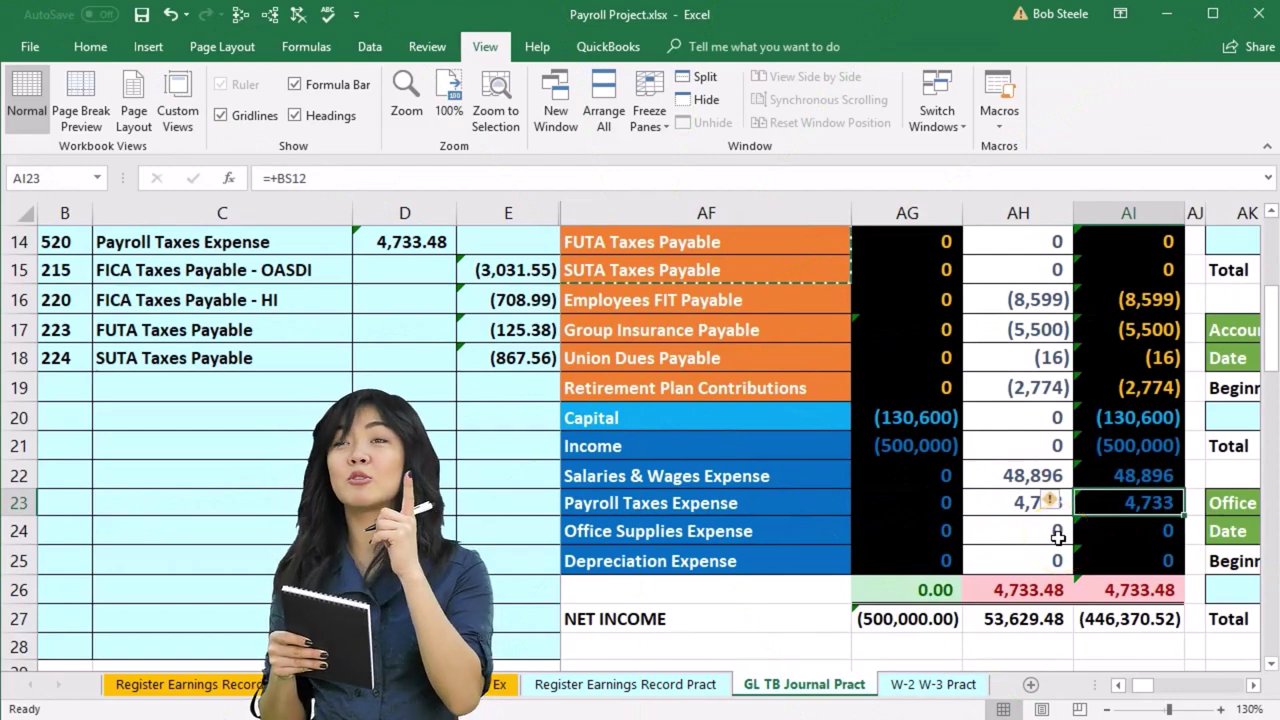
Post the FICA Taxes Payable - OASDI credit in E15 to ledger account 215 with date 9/1, linking AT7 to E15
left_click_drag(278, 270, 467, 266)
scroll(762, 449, "up", 3)
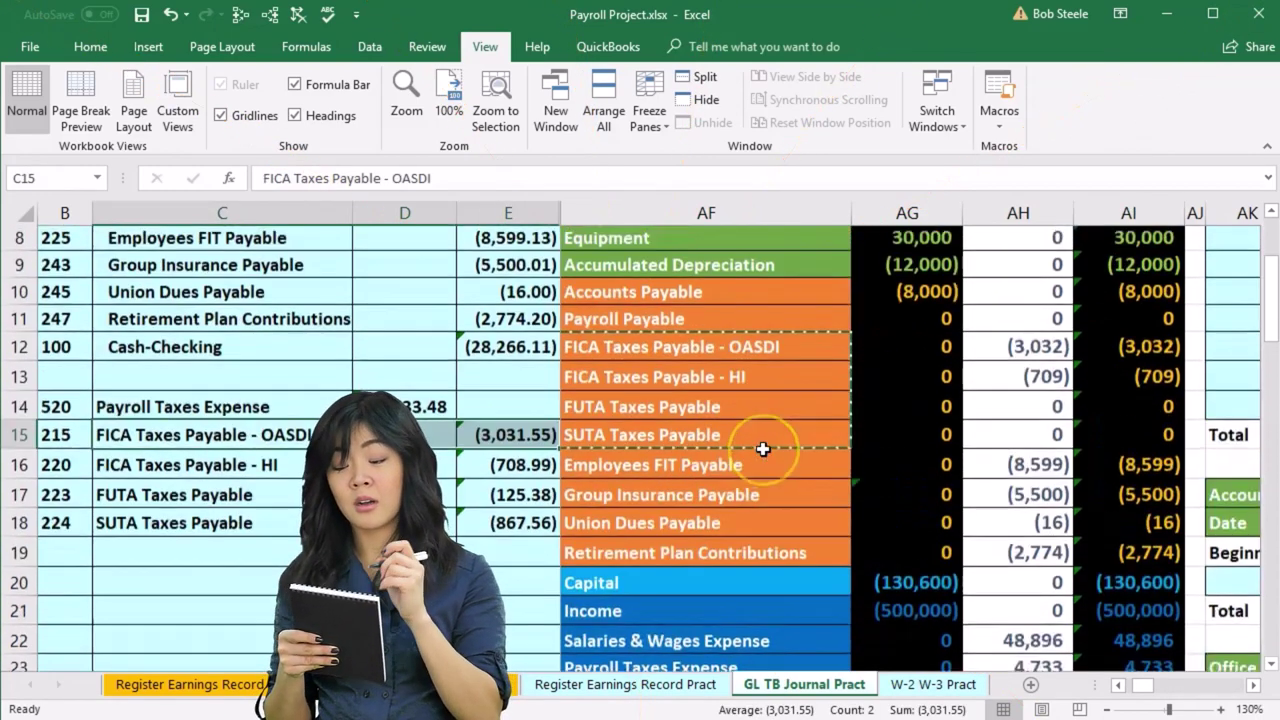
left_click_drag(707, 430, 1016, 428)
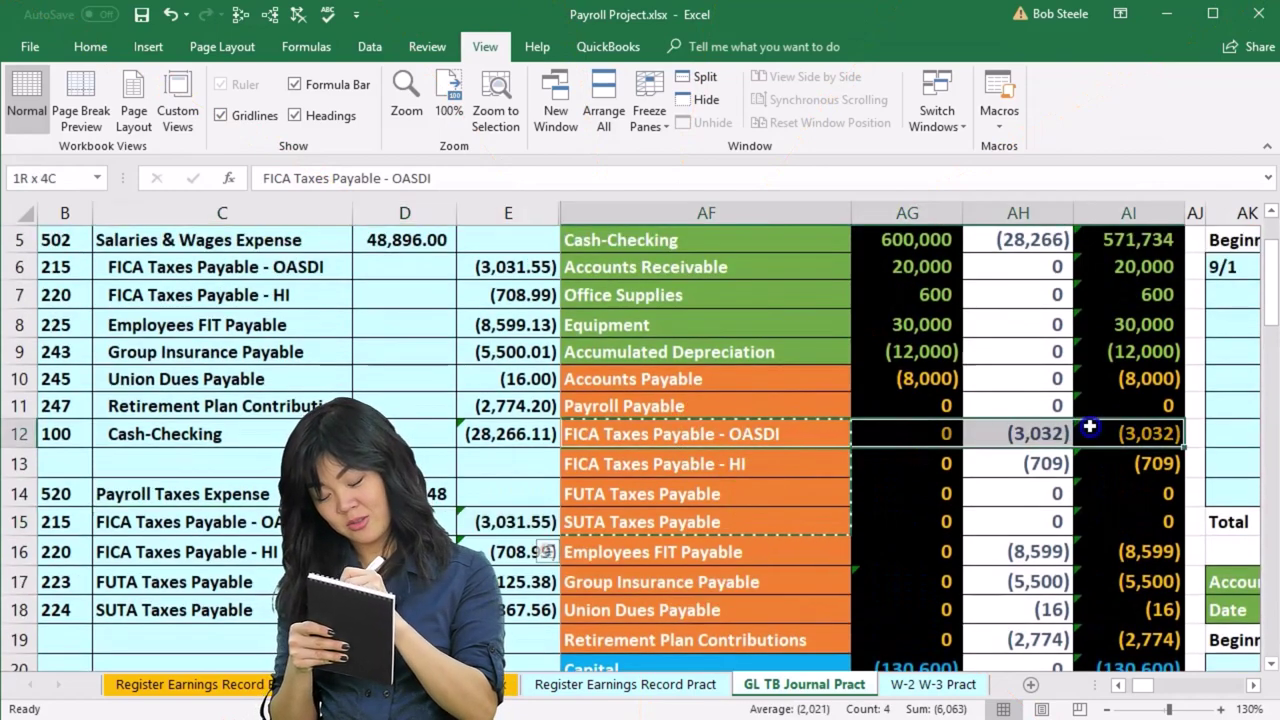
key("Right")
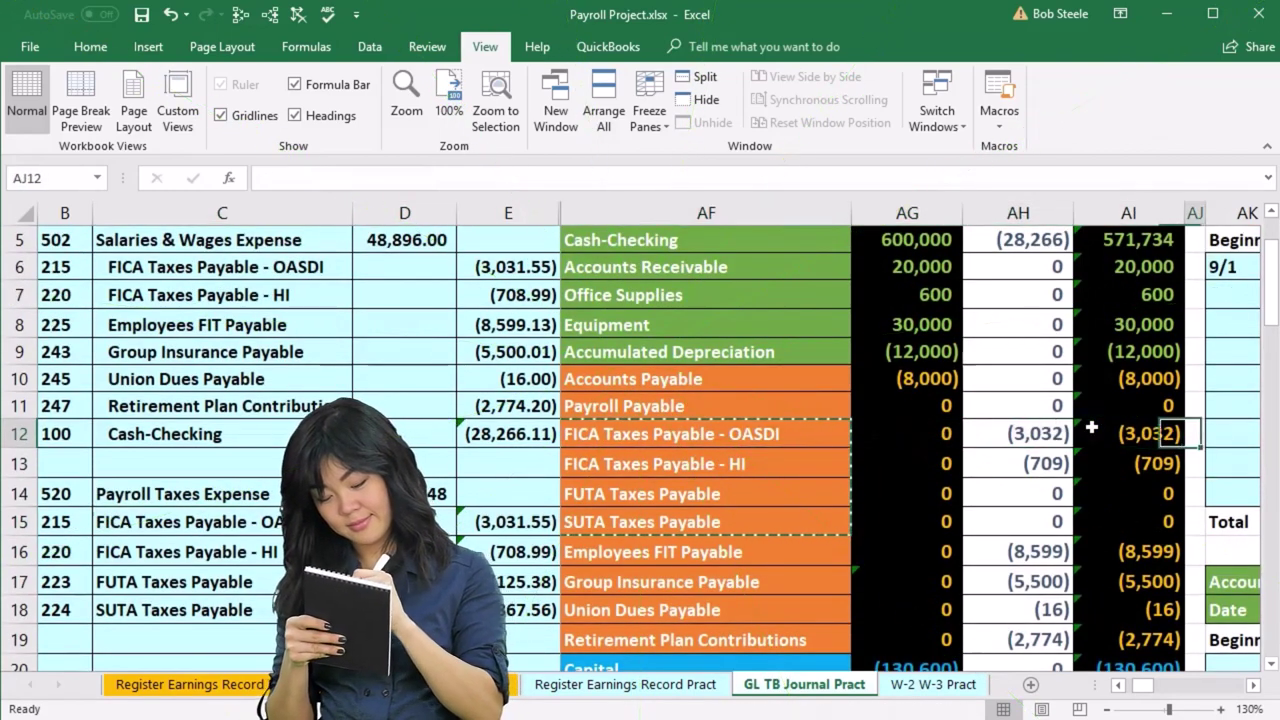
key("Right")
key("Right")
key("Right")
key("Right")
key("Right")
key("Right")
key("Right")
key("Right")
key("Right")
key("Right")
key("Right")
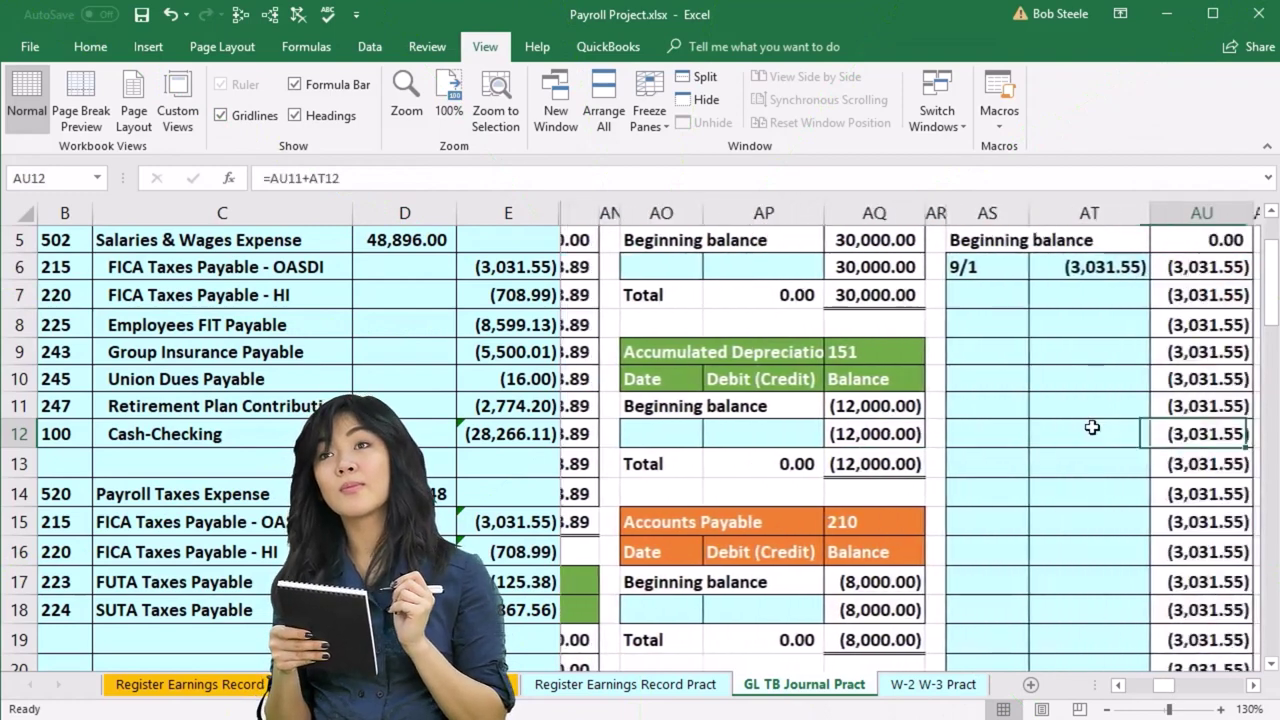
key("Right")
key("Right")
key("Right")
key("Right")
scroll(1092, 427, "up", 1)
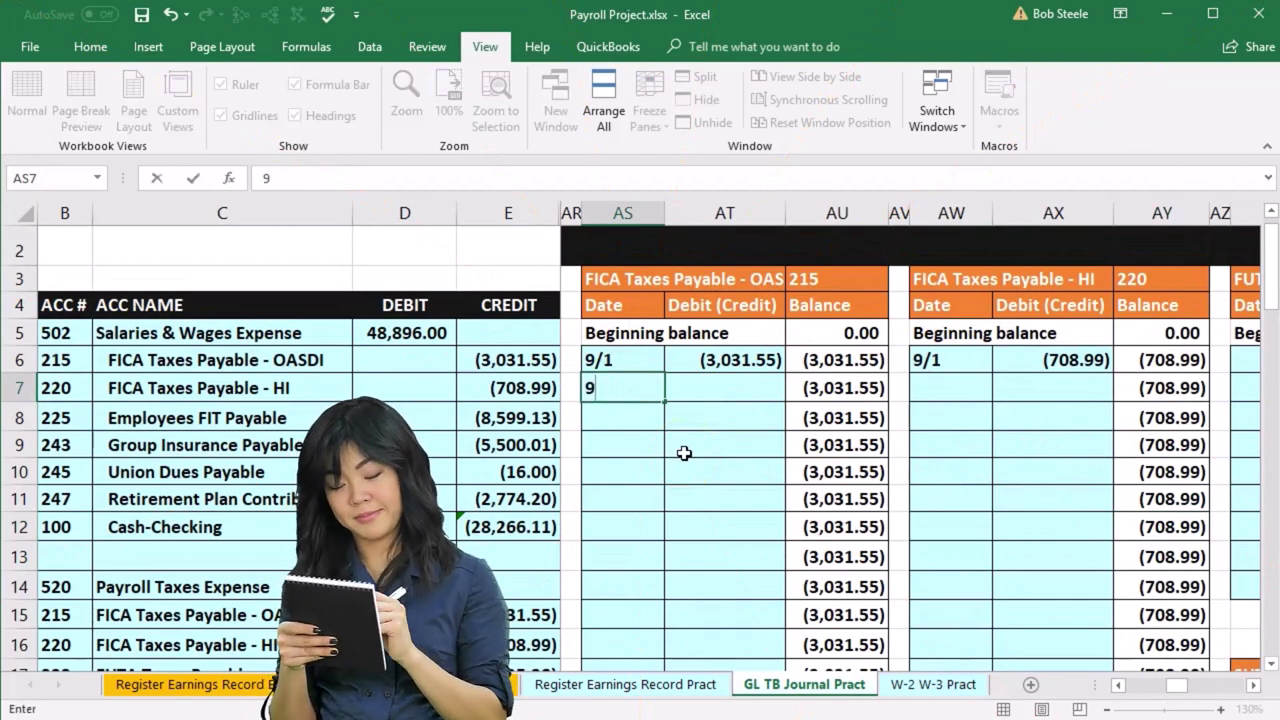
key("Tab")
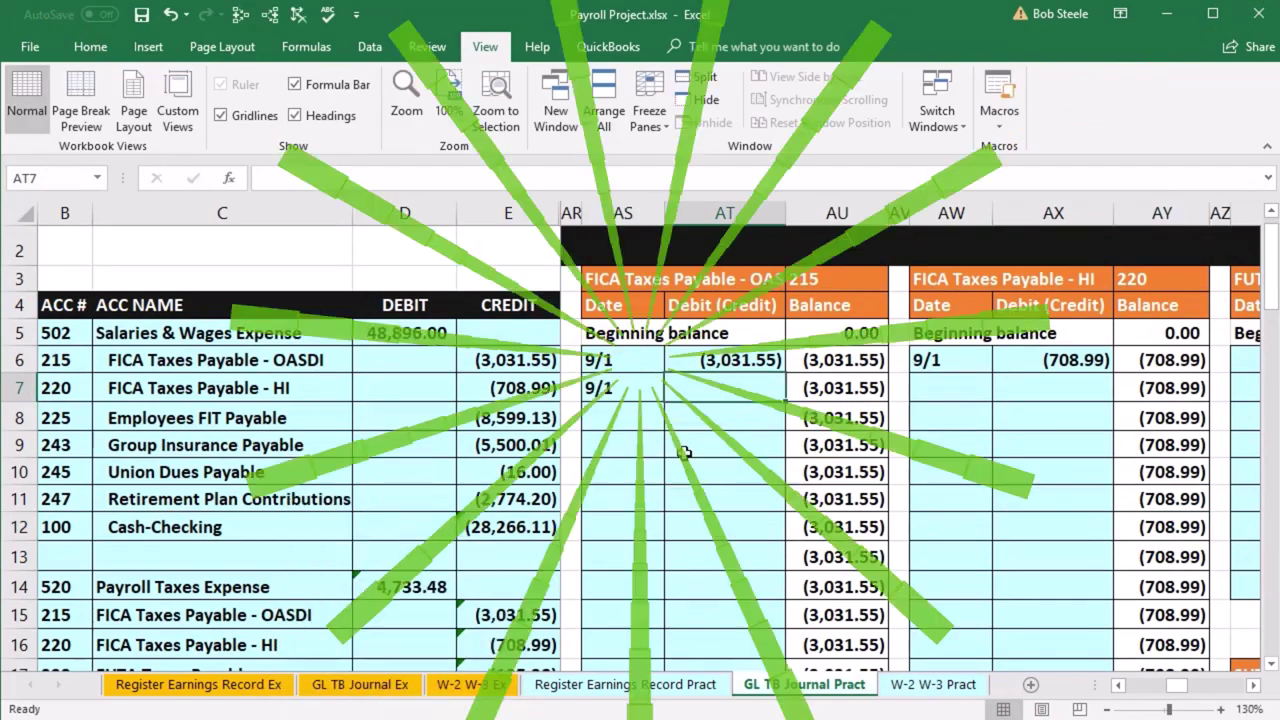
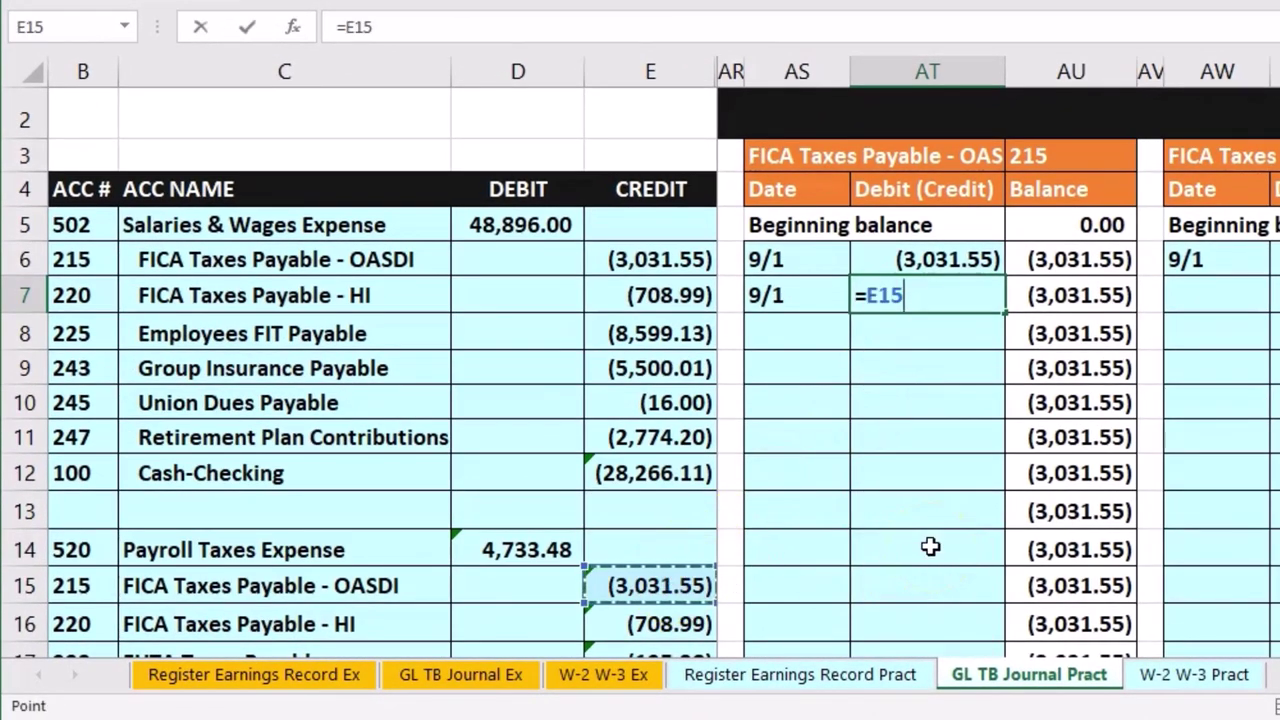
key("Return")
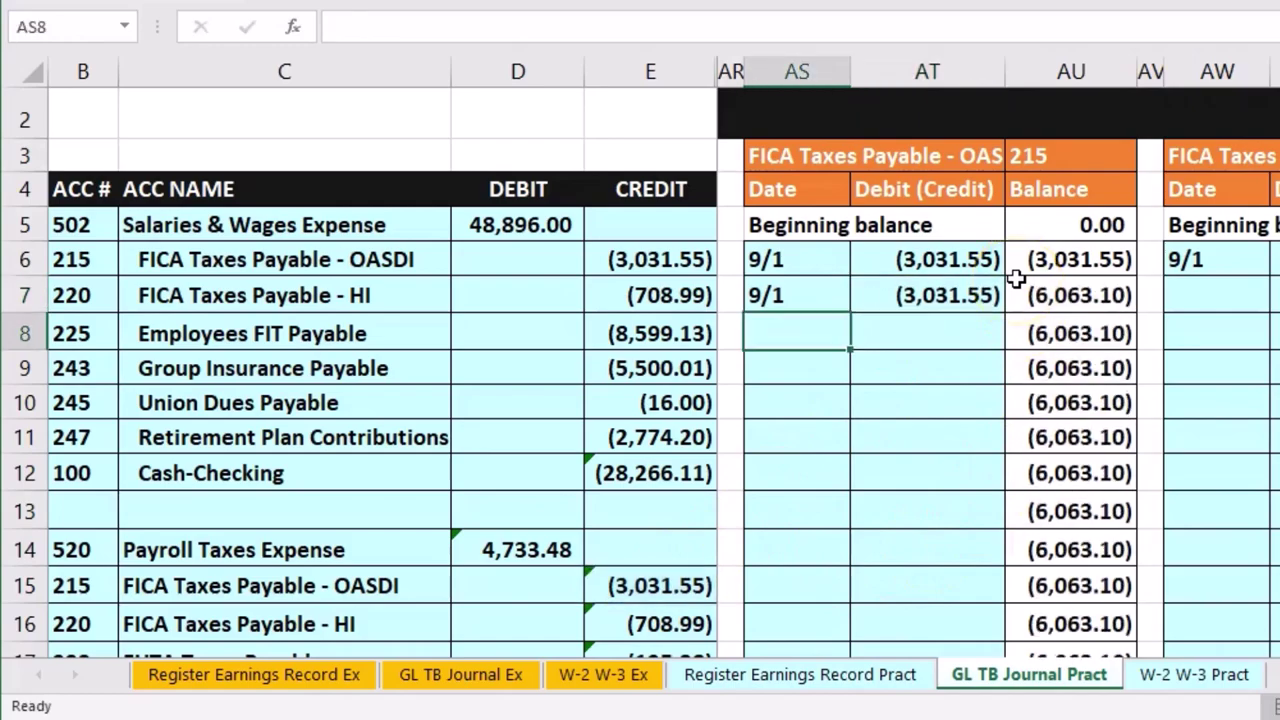
Review the employee and employer postings in ledger account 215 and compare them with its trial balance row
left_click_drag(995, 272, 957, 290)
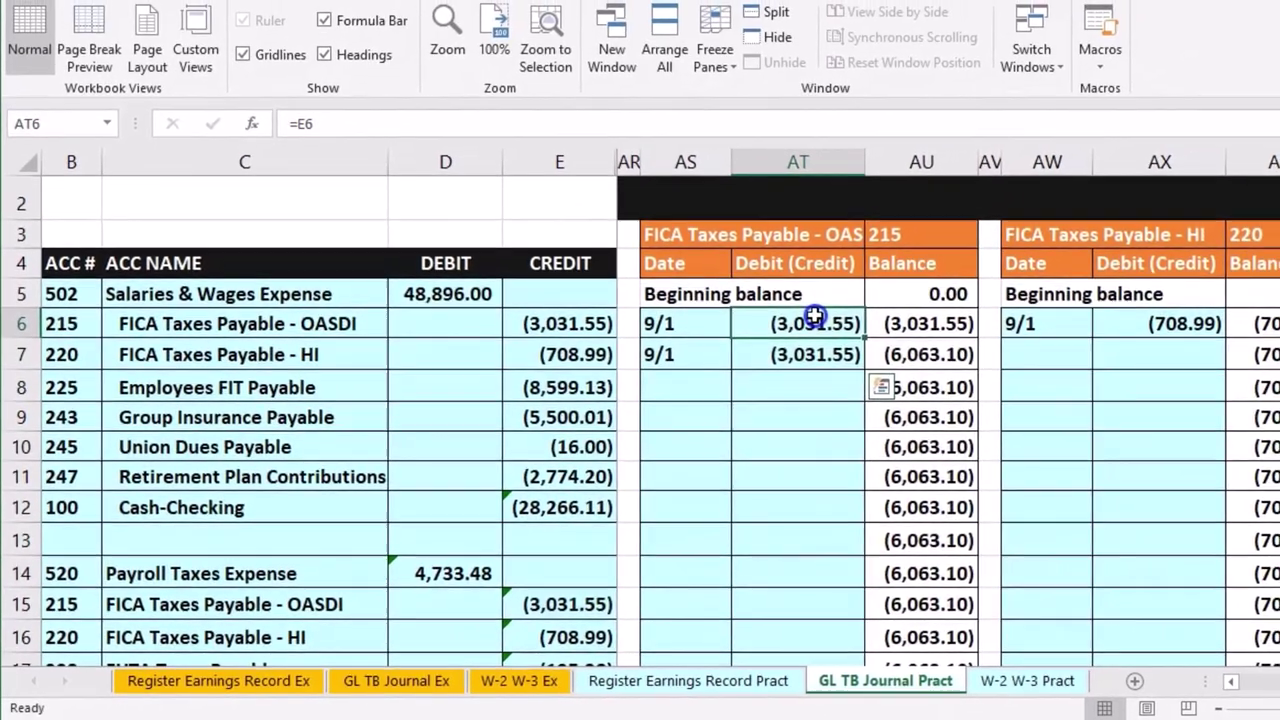
left_click(802, 421)
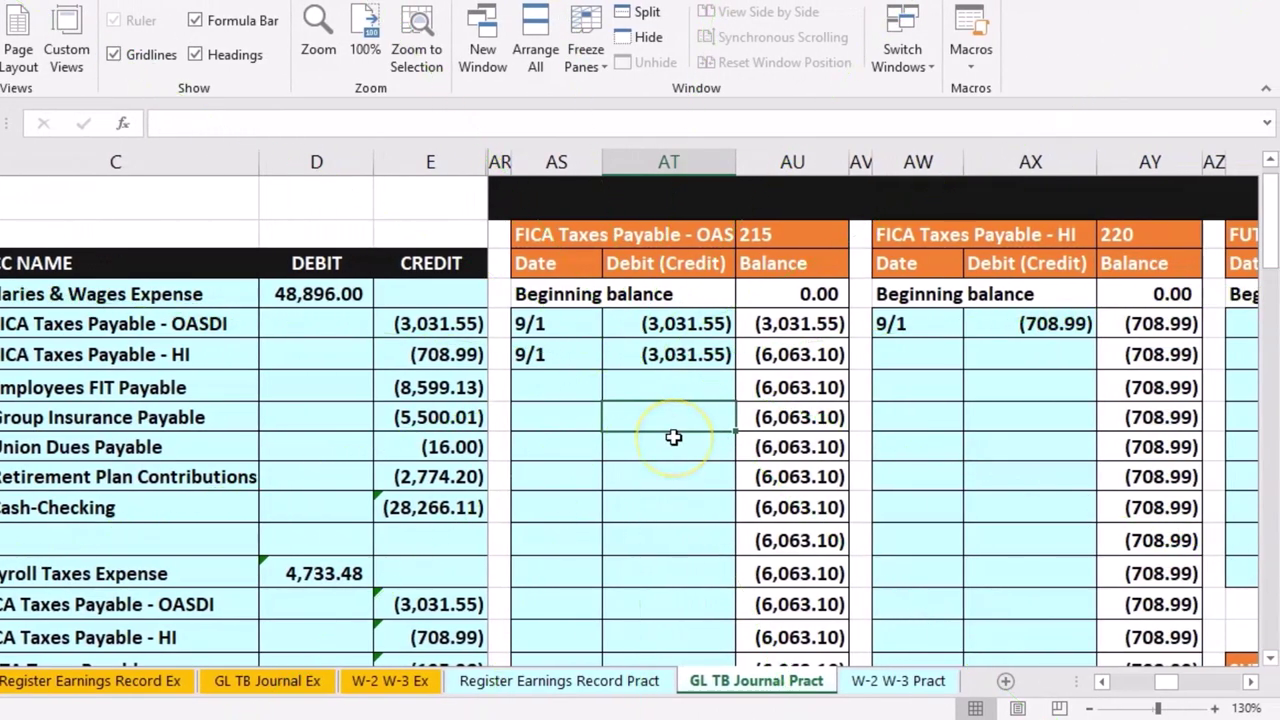
key("Left")
key("Left")
key("Left")
key("Left")
key("Left")
key("Left")
key("Left")
key("Left")
key("Left")
key("Left")
key("Left")
key("Left")
key("Left")
key("Left")
key("Left")
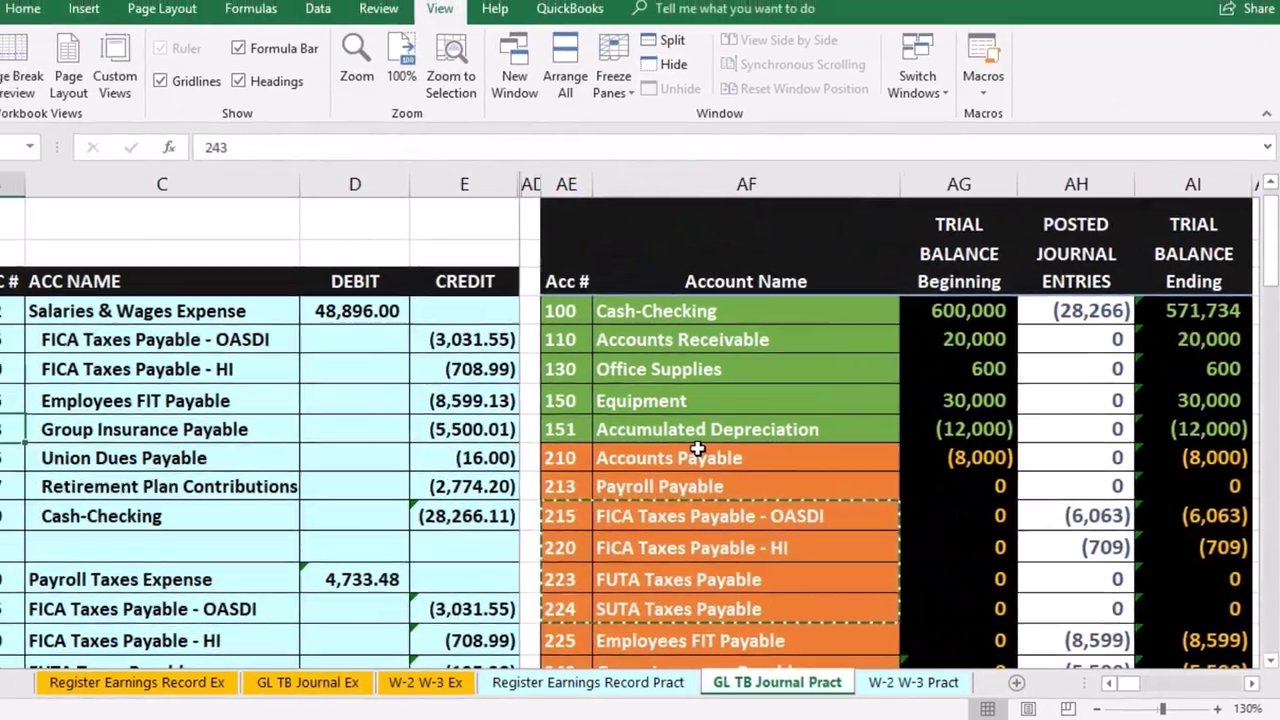
scroll(673, 437, "down", 1)
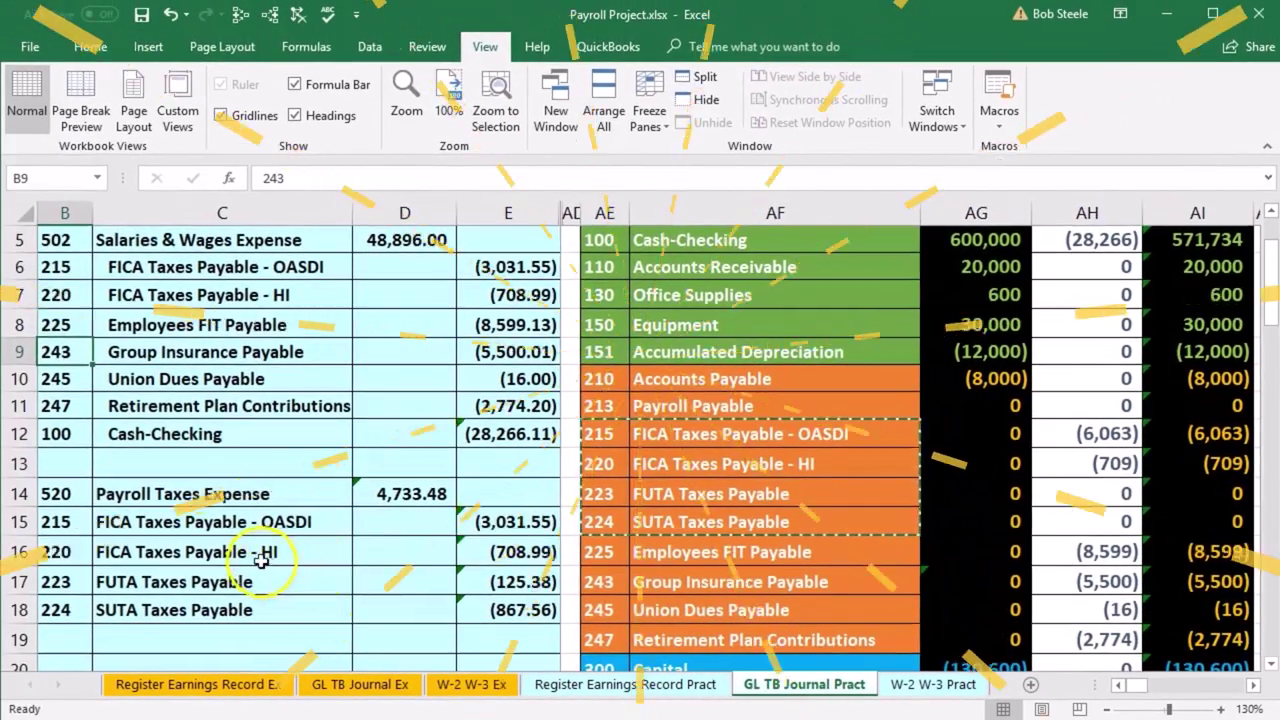
Post the FICA Taxes Payable - HI credit in E16 to ledger account 220 with date 9/1, linking AX7 to E16
left_click_drag(115, 535, 321, 549)
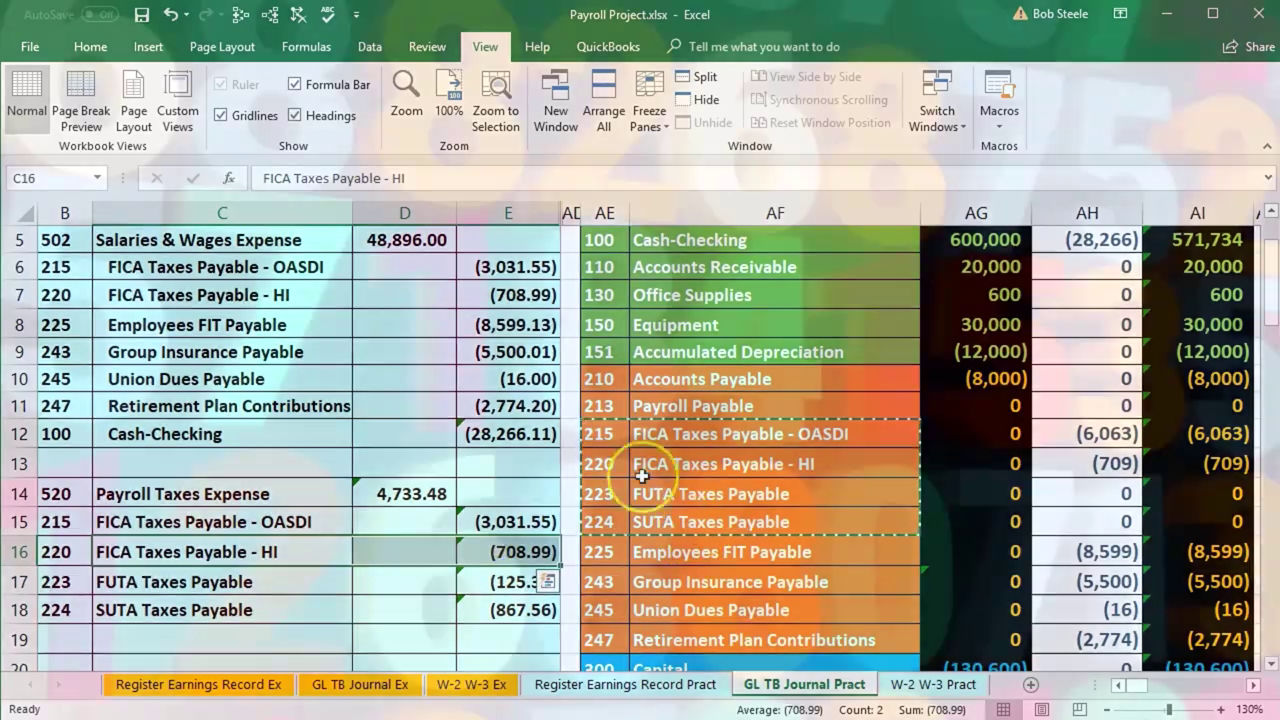
left_click_drag(598, 463, 706, 466)
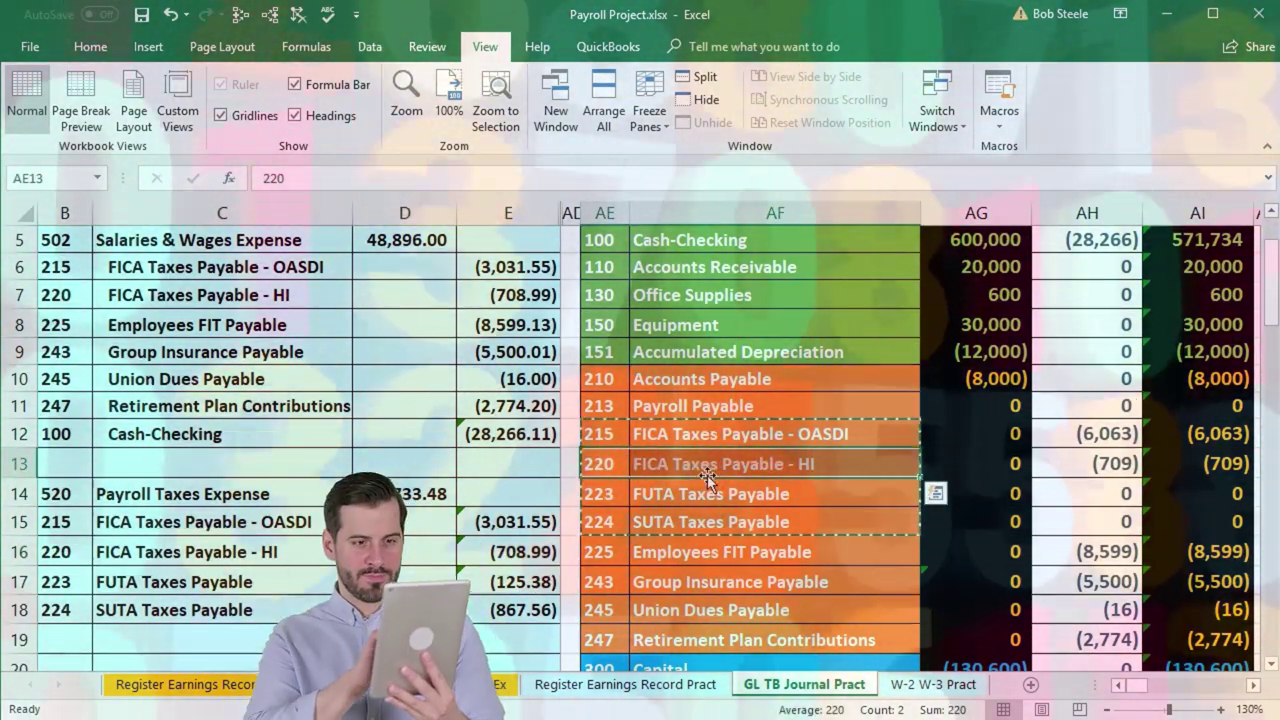
key("Right")
key("Right")
key("Right")
key("Right")
key("Right")
key("Right")
key("Right")
key("Right")
key("Right")
key("Right")
key("Right")
key("Right")
key("Right")
key("Right")
key("Right")
key("Right")
key("Right")
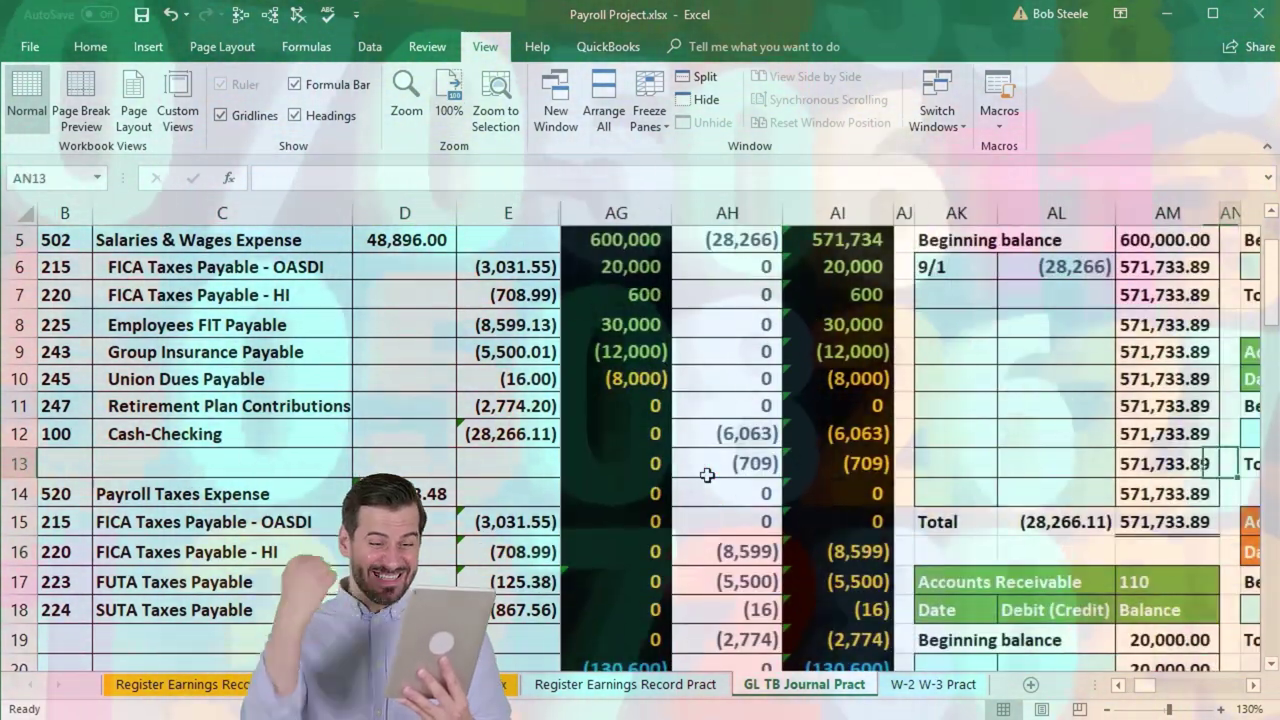
key("Right")
key("Right")
key("Right")
key("Right")
key("Right")
key("Right")
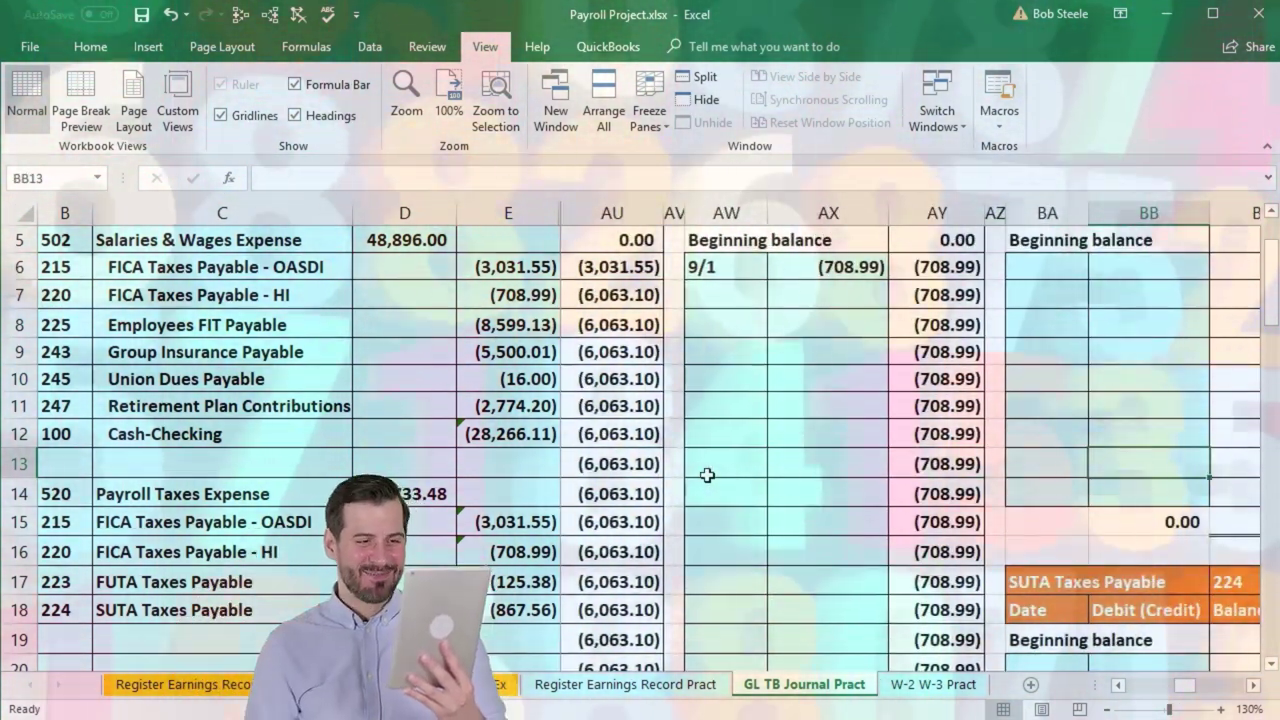
scroll(707, 475, "up", 1)
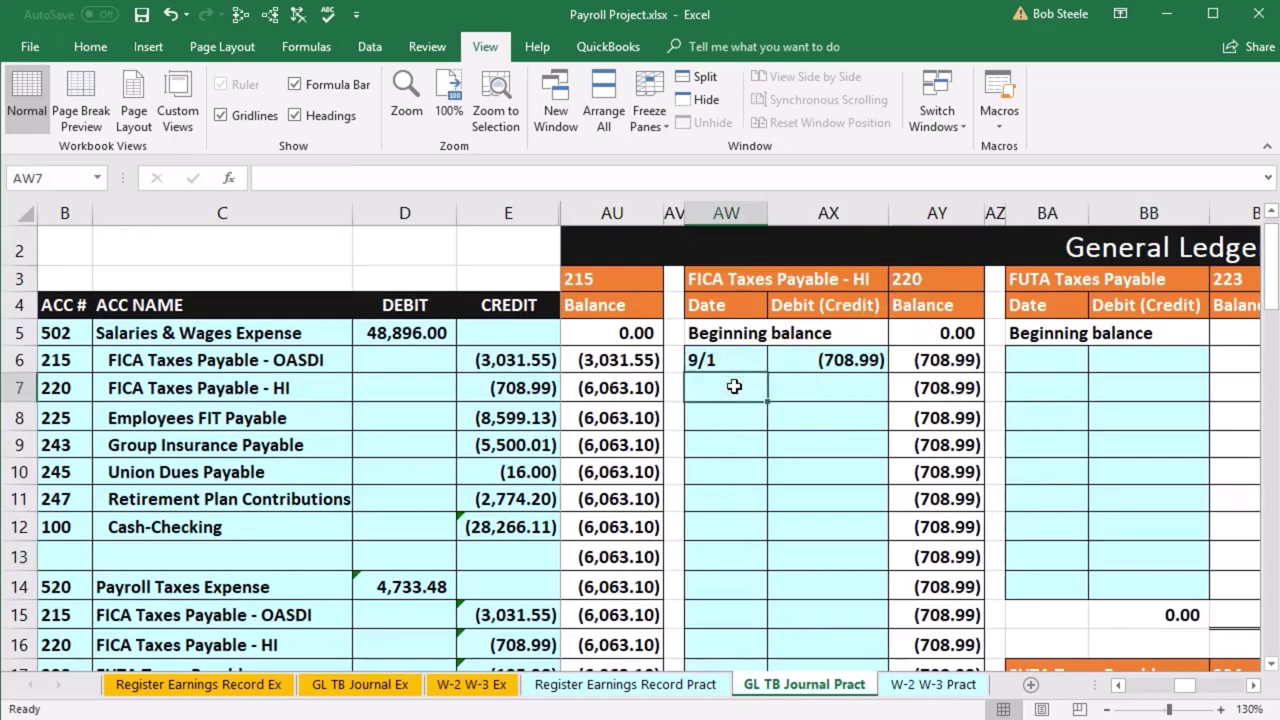
type("9/1")
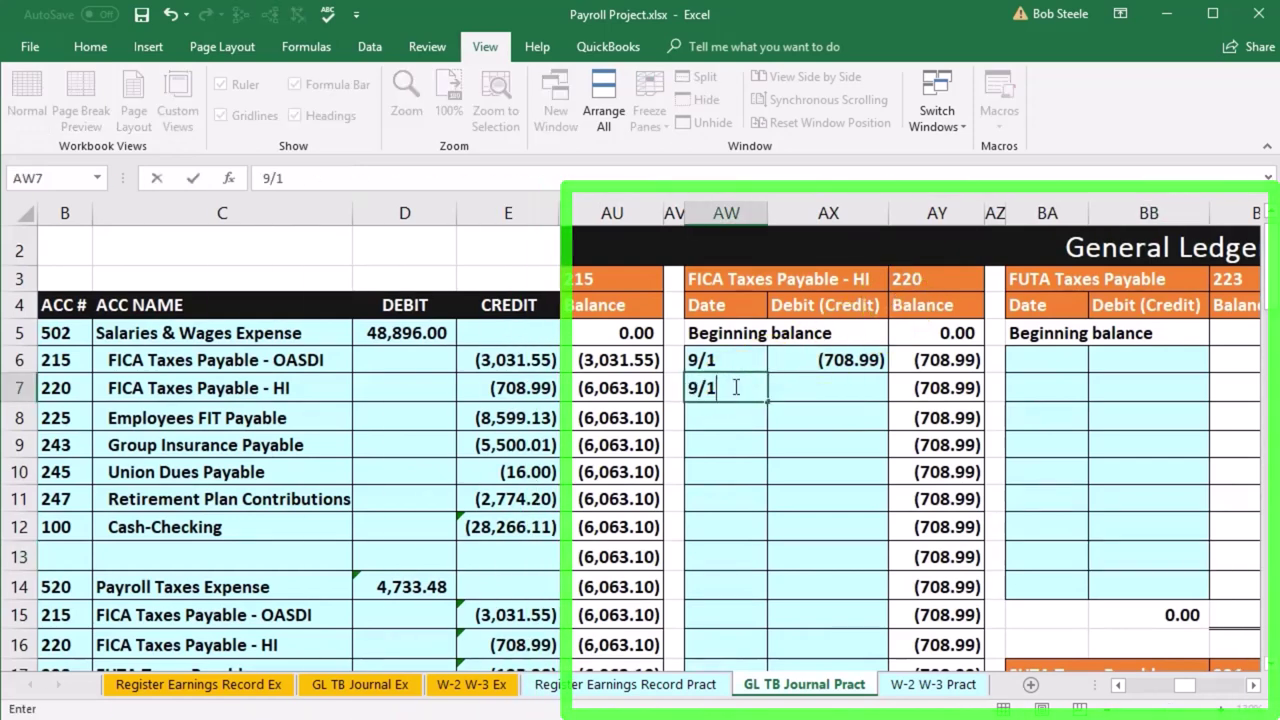
key("Tab")
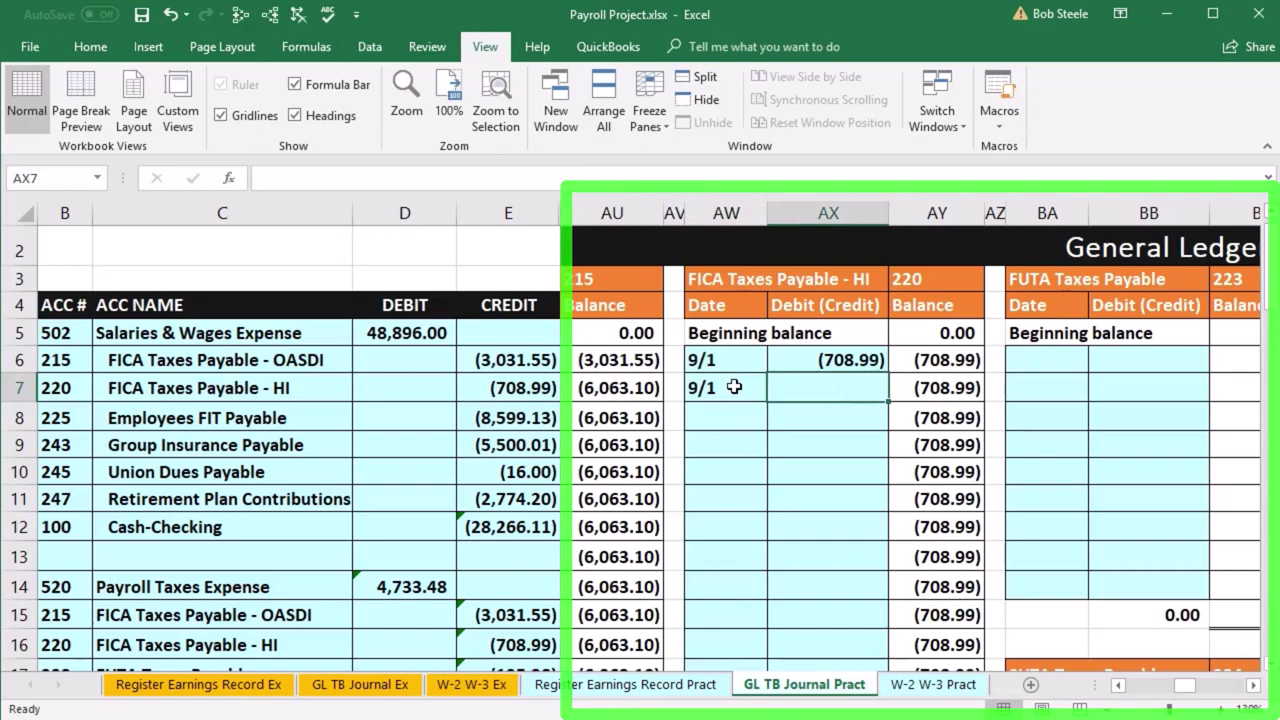
type("=")
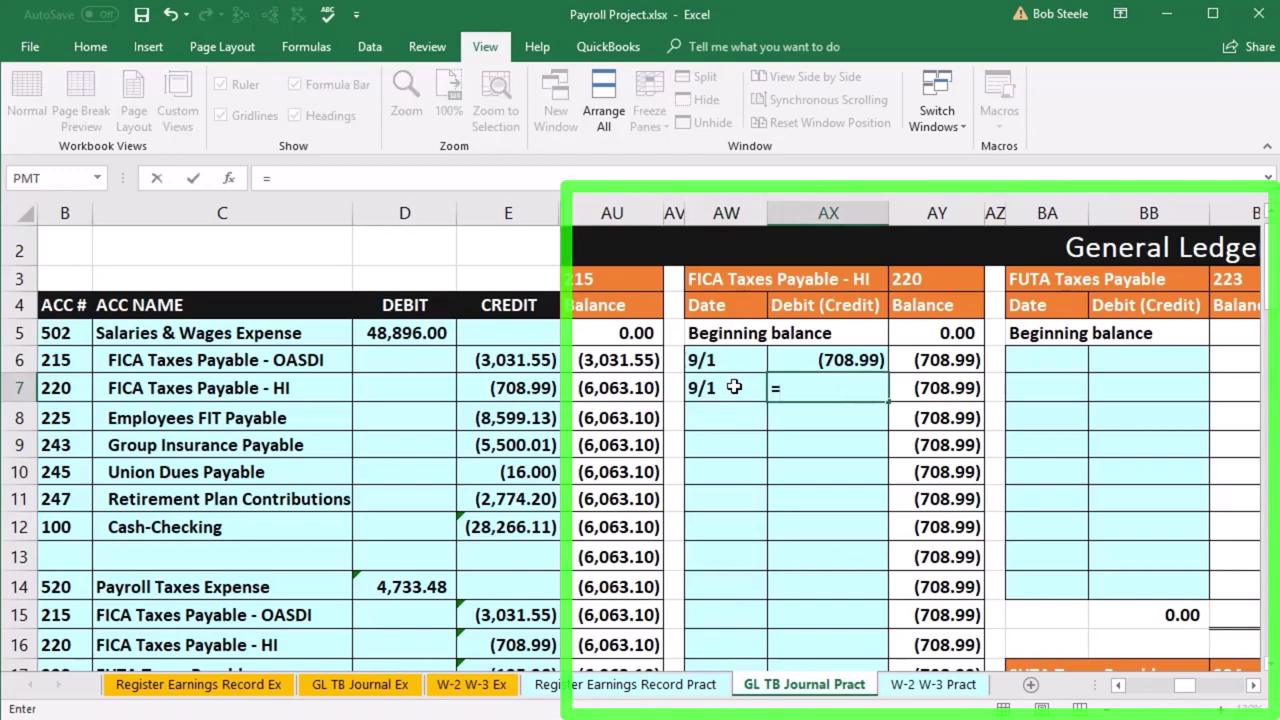
scroll(345, 541, "down", 1)
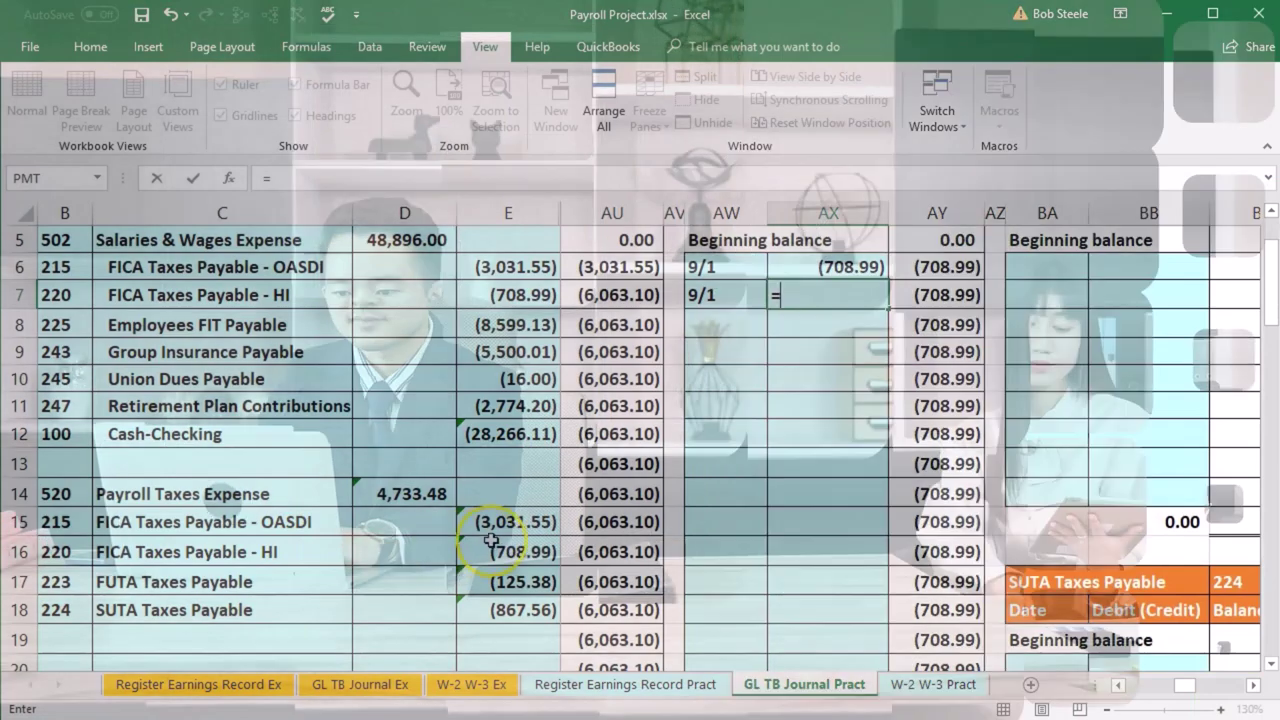
left_click(508, 551)
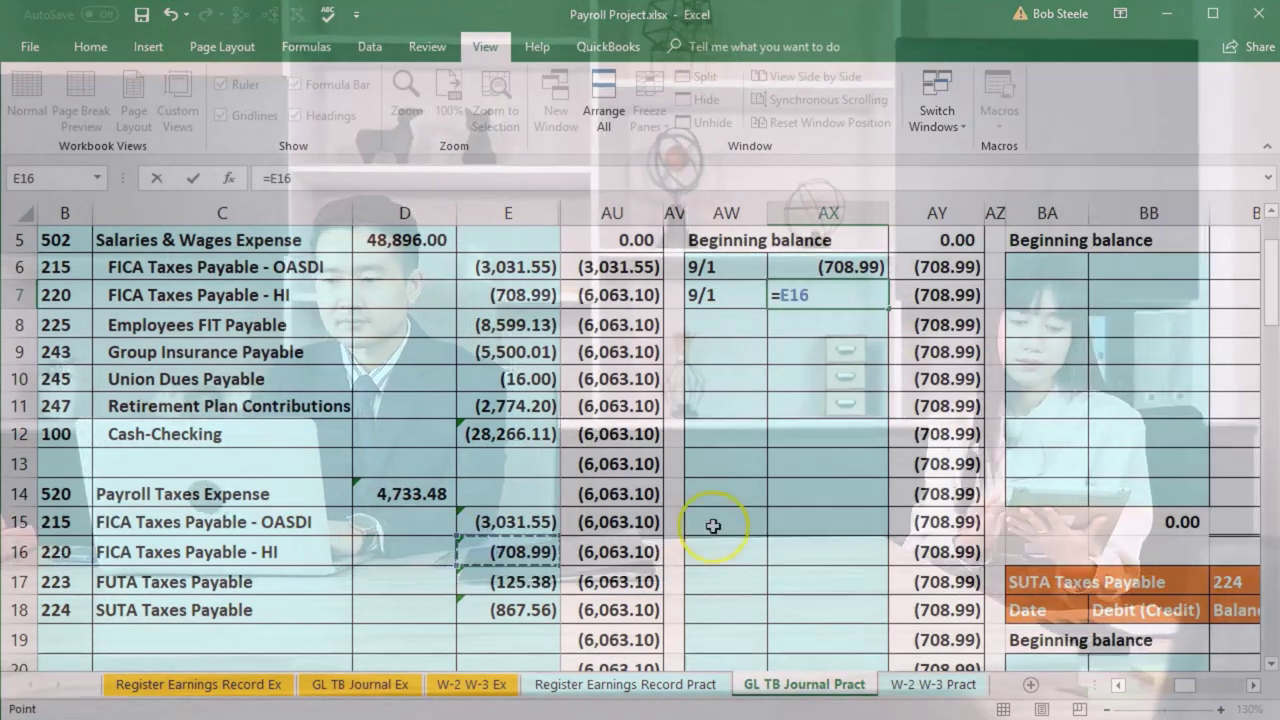
scroll(788, 520, "up", 1)
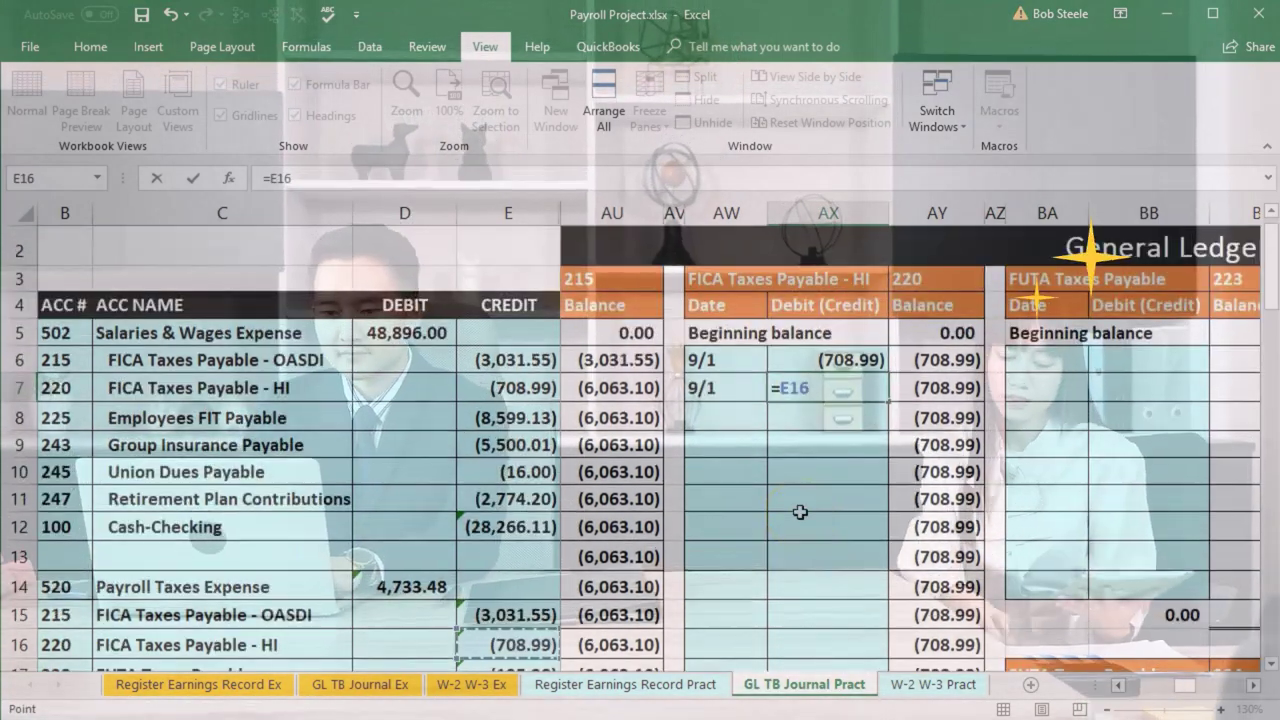
key("Return")
Review both postings in ledger account 220 and check the FICA Taxes Payable - HI row of the trial balance
left_click_drag(828, 360, 828, 388)
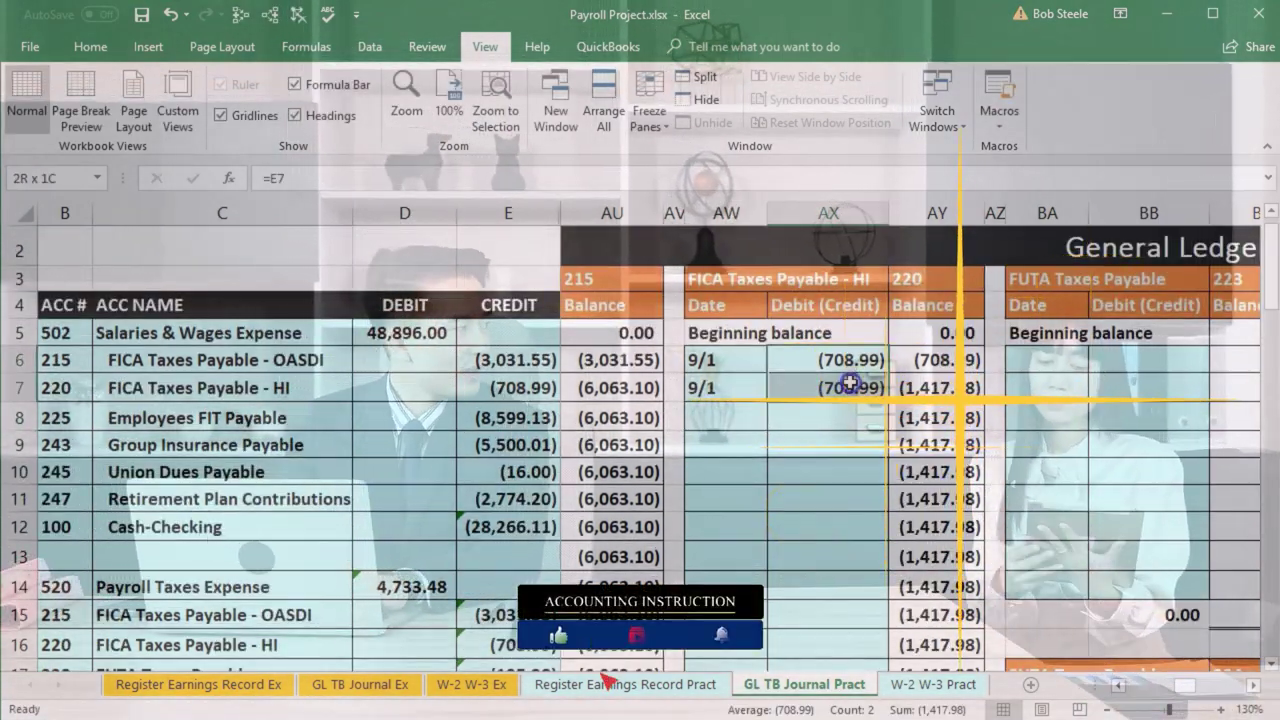
key("Right")
key("Down")
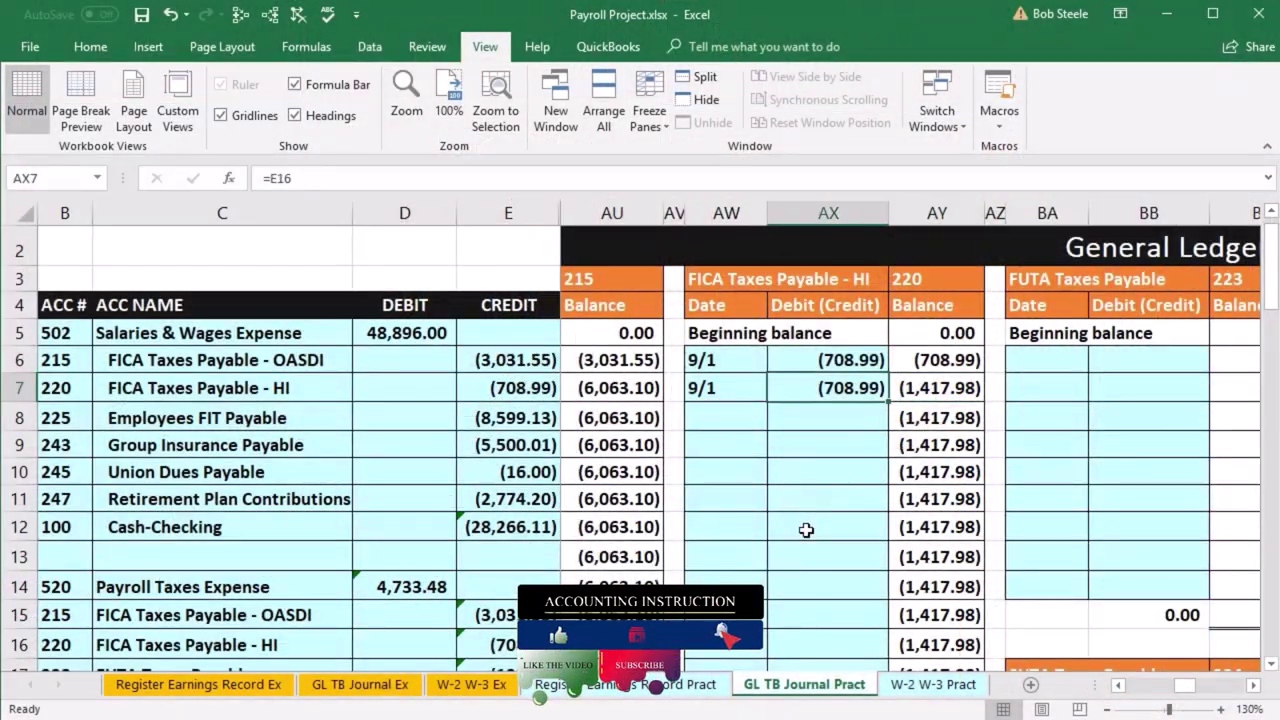
key("Left")
key("Left")
key("Left")
key("Left")
key("Left")
key("Left")
key("Left")
key("Left")
key("Left")
key("Left")
key("Left")
key("Left")
key("Left")
key("Left")
key("Left")
key("Left")
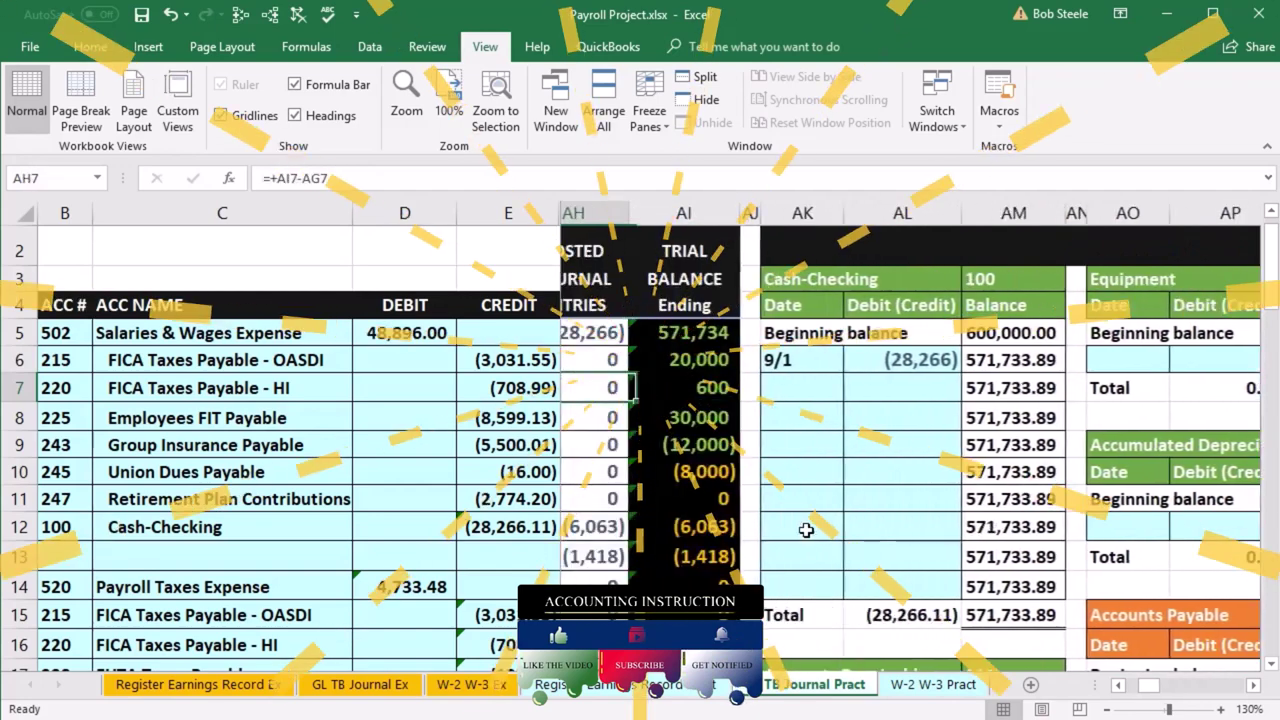
key("Left")
key("Left")
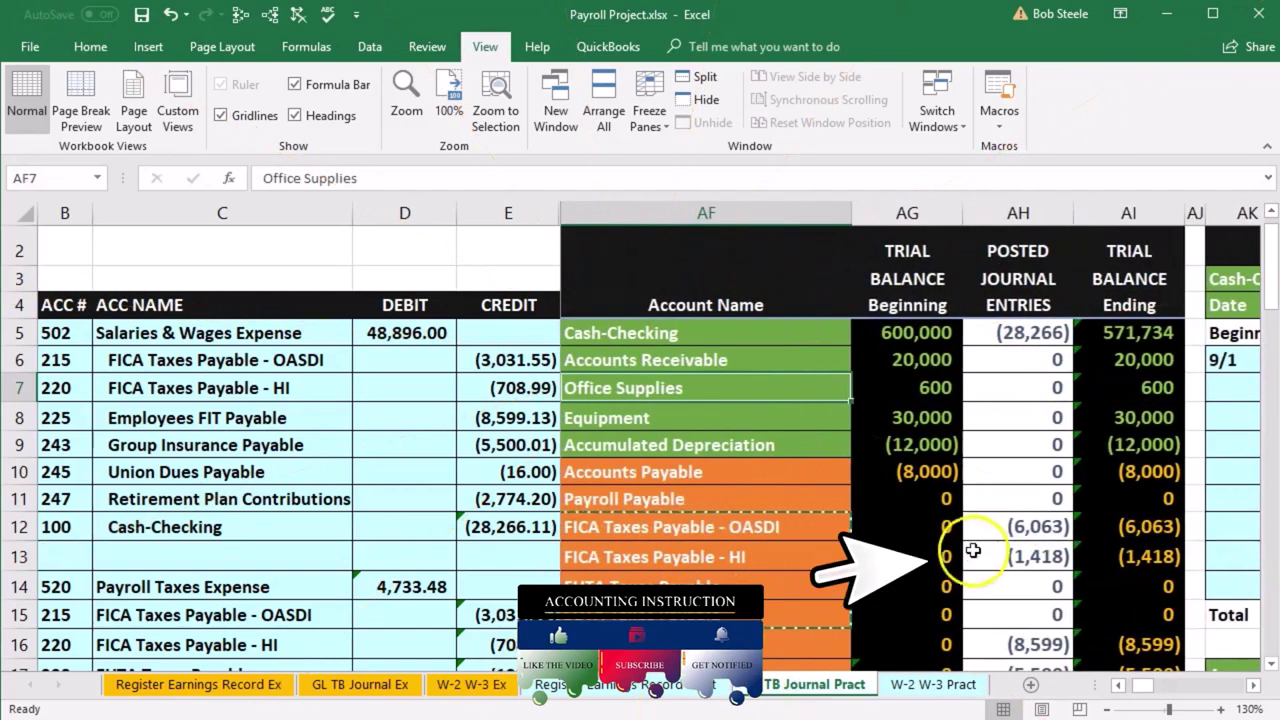
left_click(1018, 564)
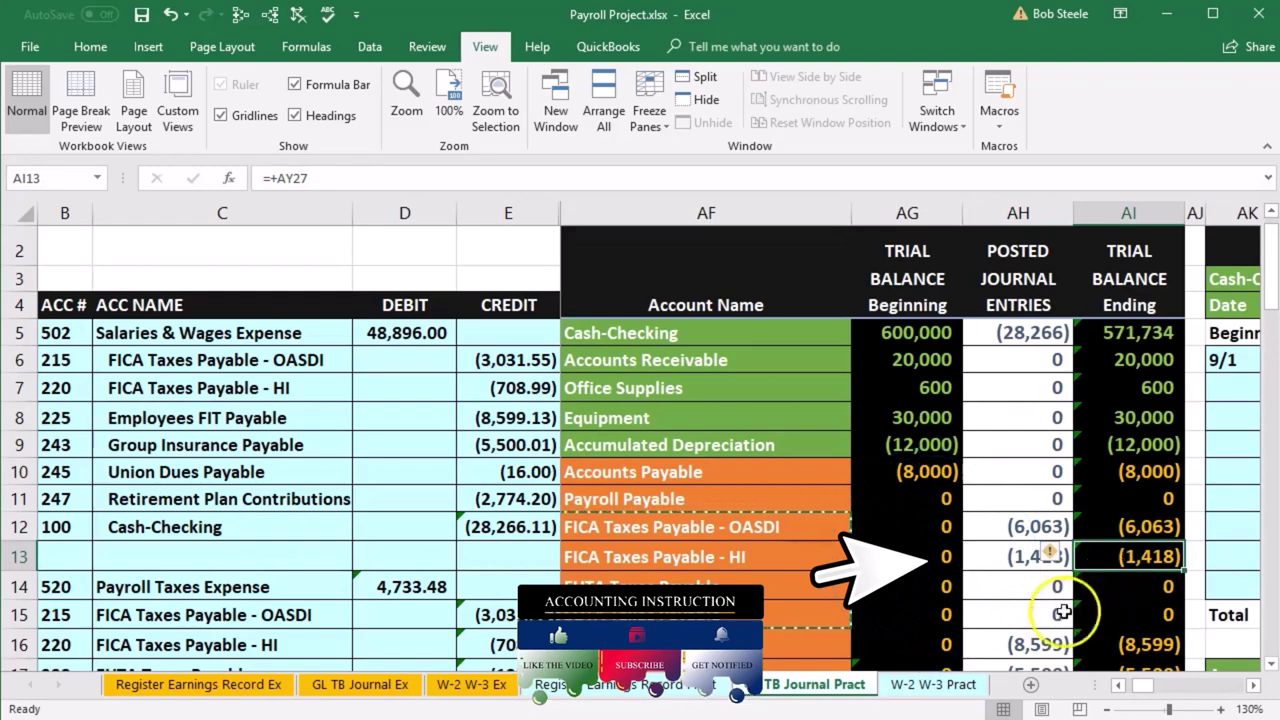
scroll(1060, 612, "down", 1)
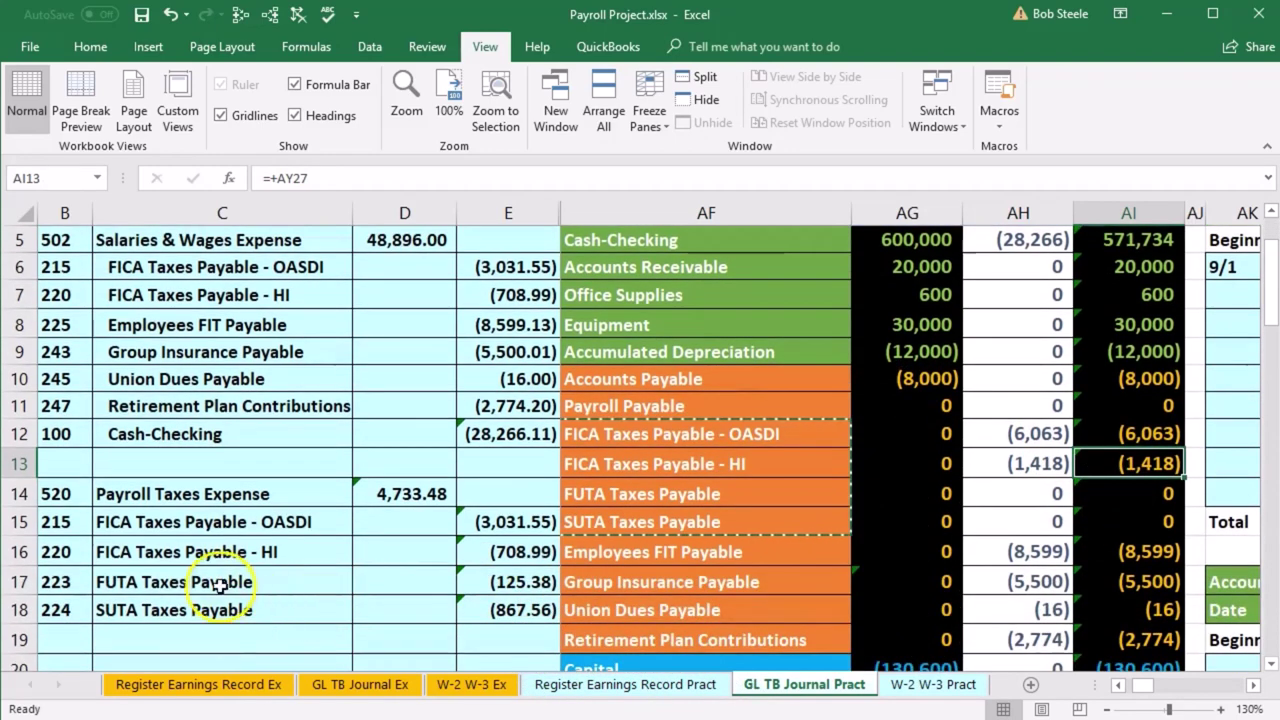
Post the FUTA Taxes Payable credit in E17 to ledger account 223 with date 9/1, linking BB6 to E17
left_click(271, 578)
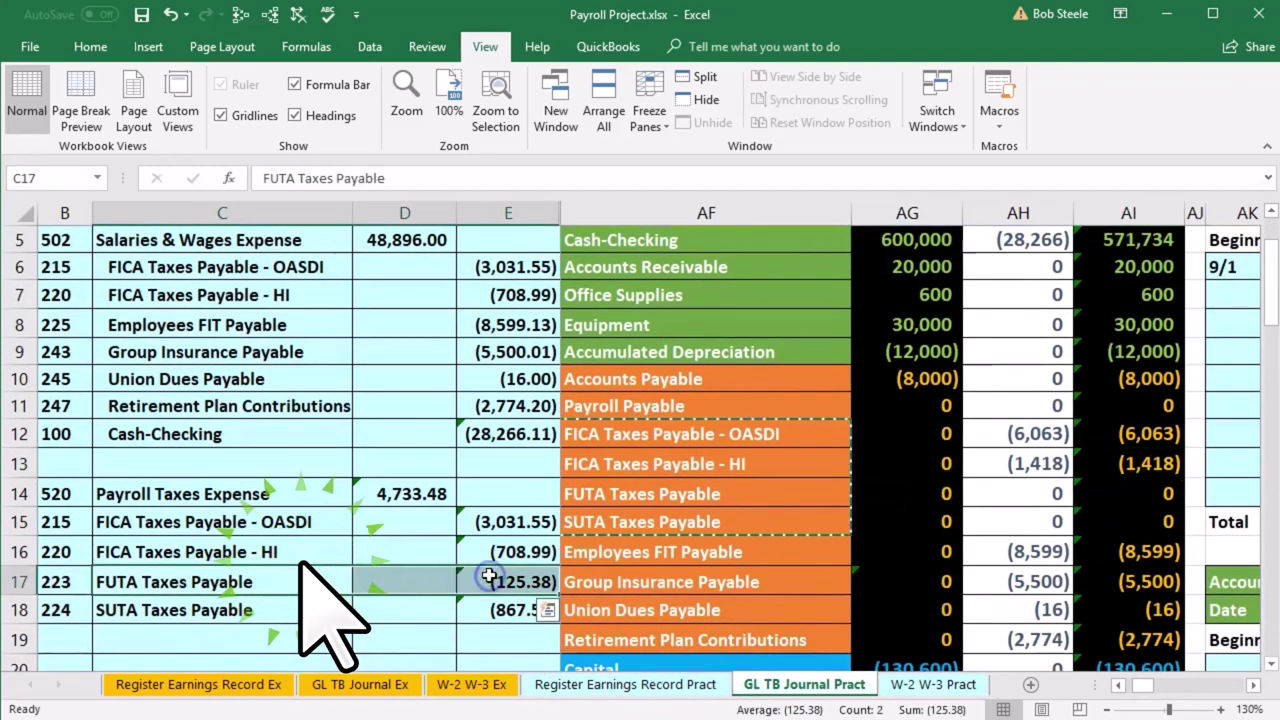
left_click_drag(63, 578, 521, 578)
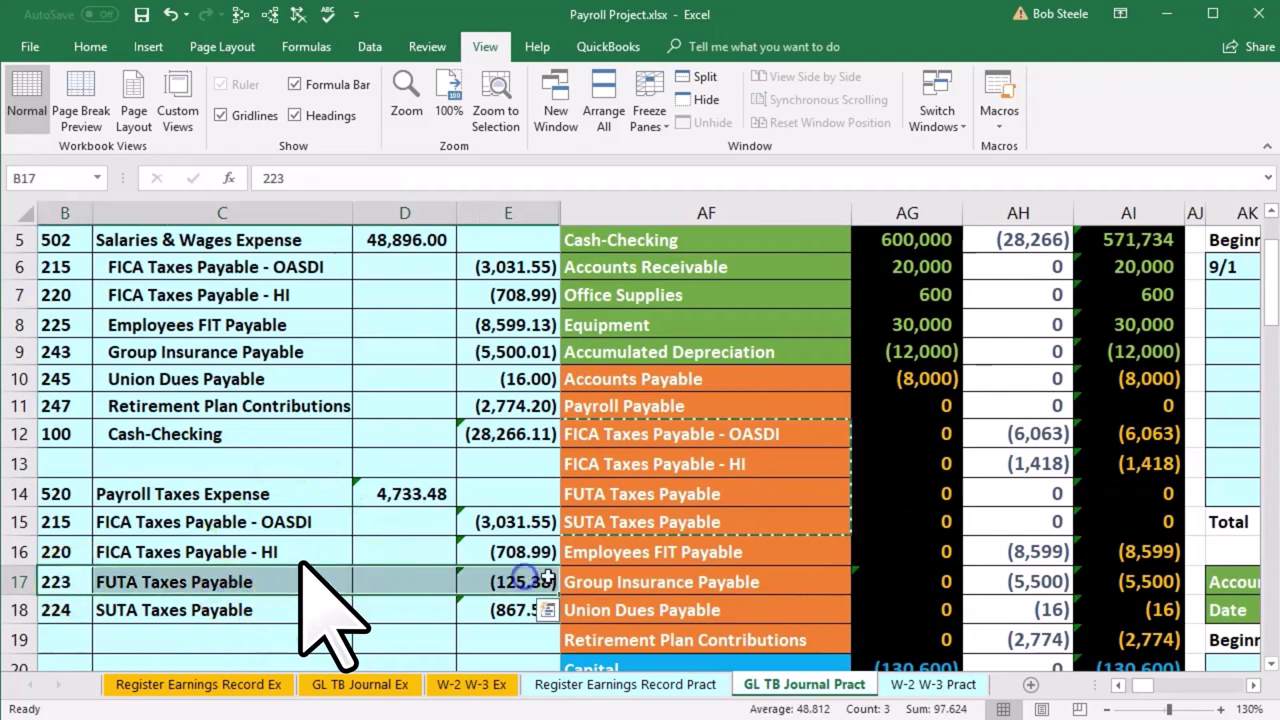
left_click(590, 580)
key("Left")
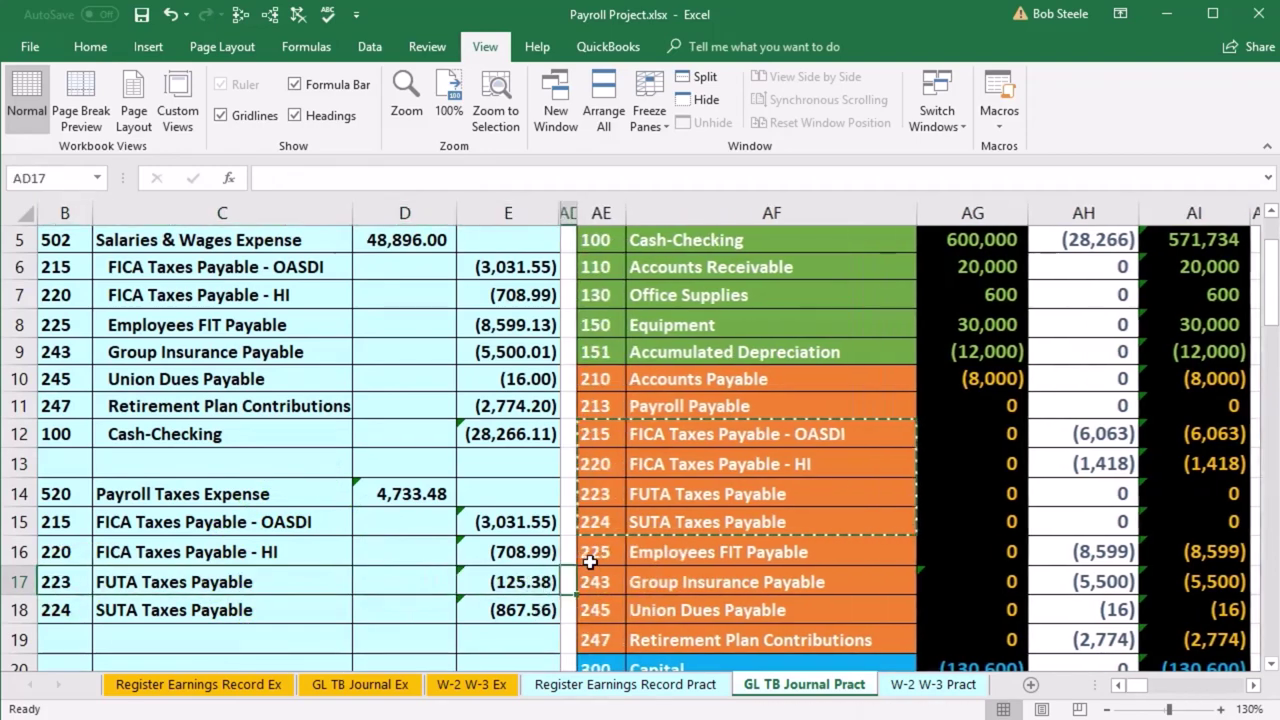
key("Left")
left_click_drag(603, 493, 681, 488)
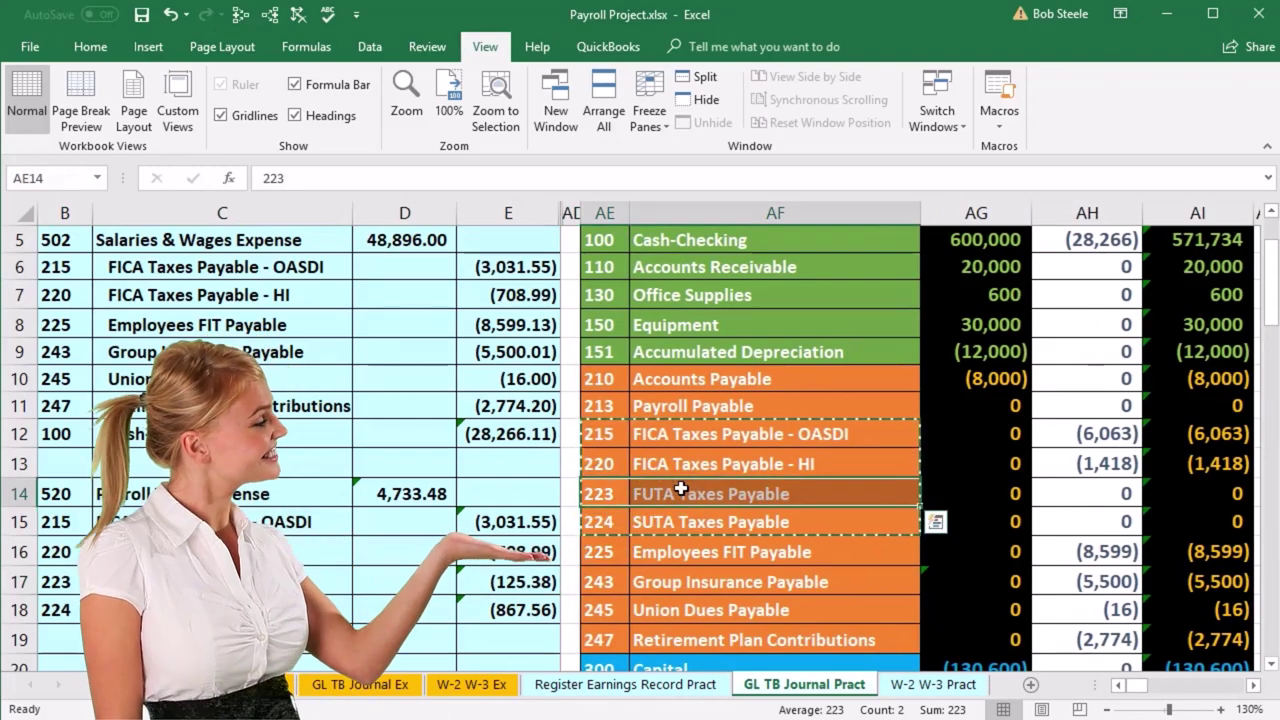
key("Right")
key("Right")
key("Right")
key("Right")
key("Right")
key("Right")
key("Right")
key("Right")
key("Right")
key("Right")
key("Right")
key("Right")
key("Right")
key("Right")
key("Right")
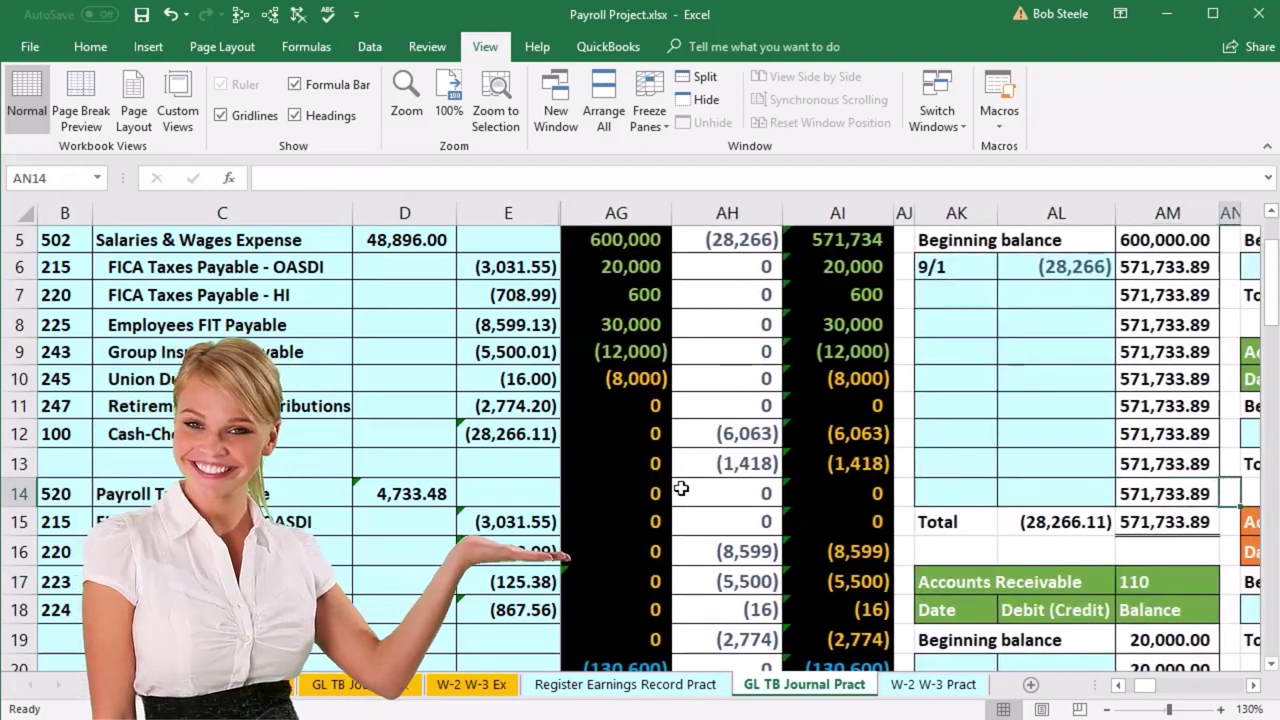
key("Right")
key("Right")
key("Right")
key("Right")
key("Right")
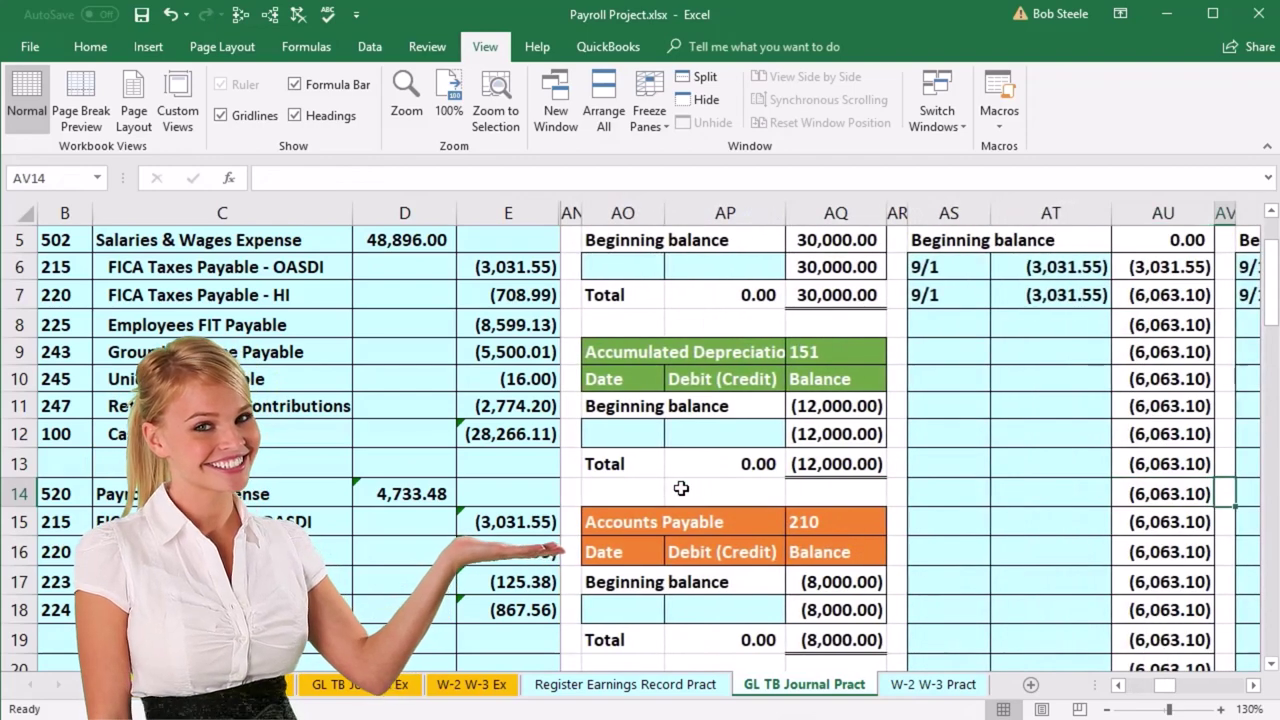
scroll(681, 488, "right", 1)
scroll(681, 488, "up", 1)
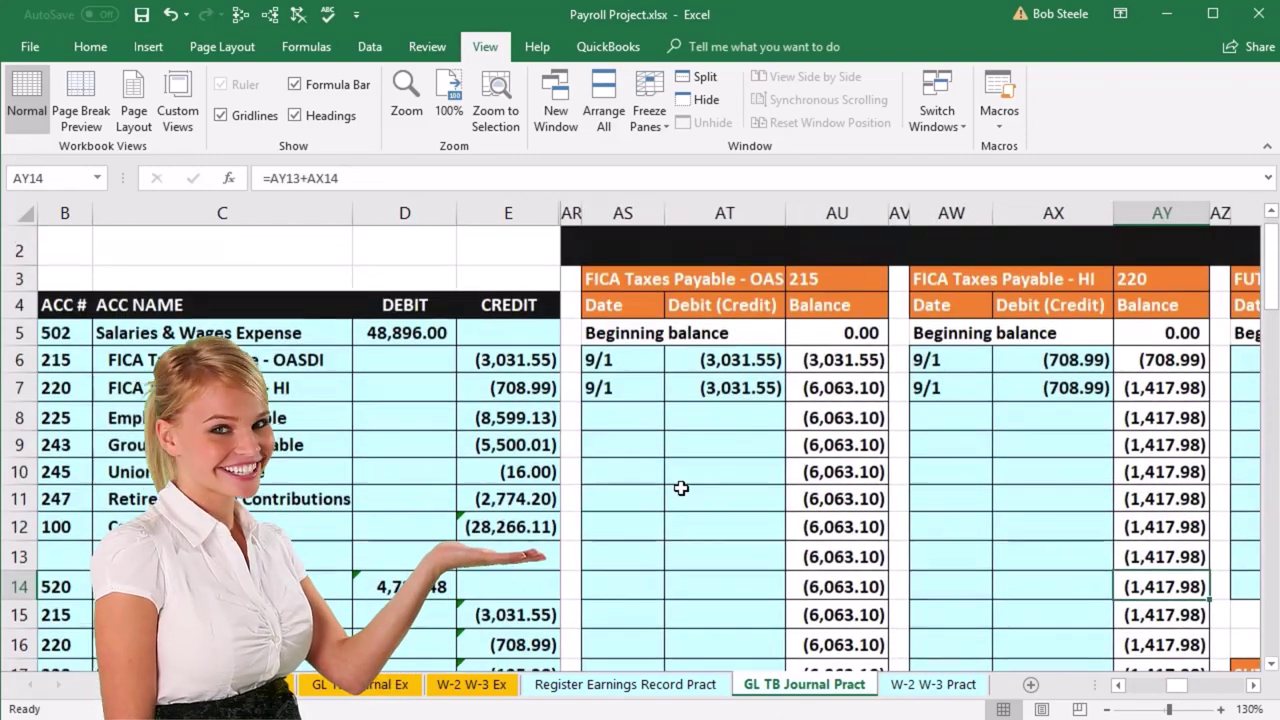
left_click(709, 470)
key("Right")
key("Right")
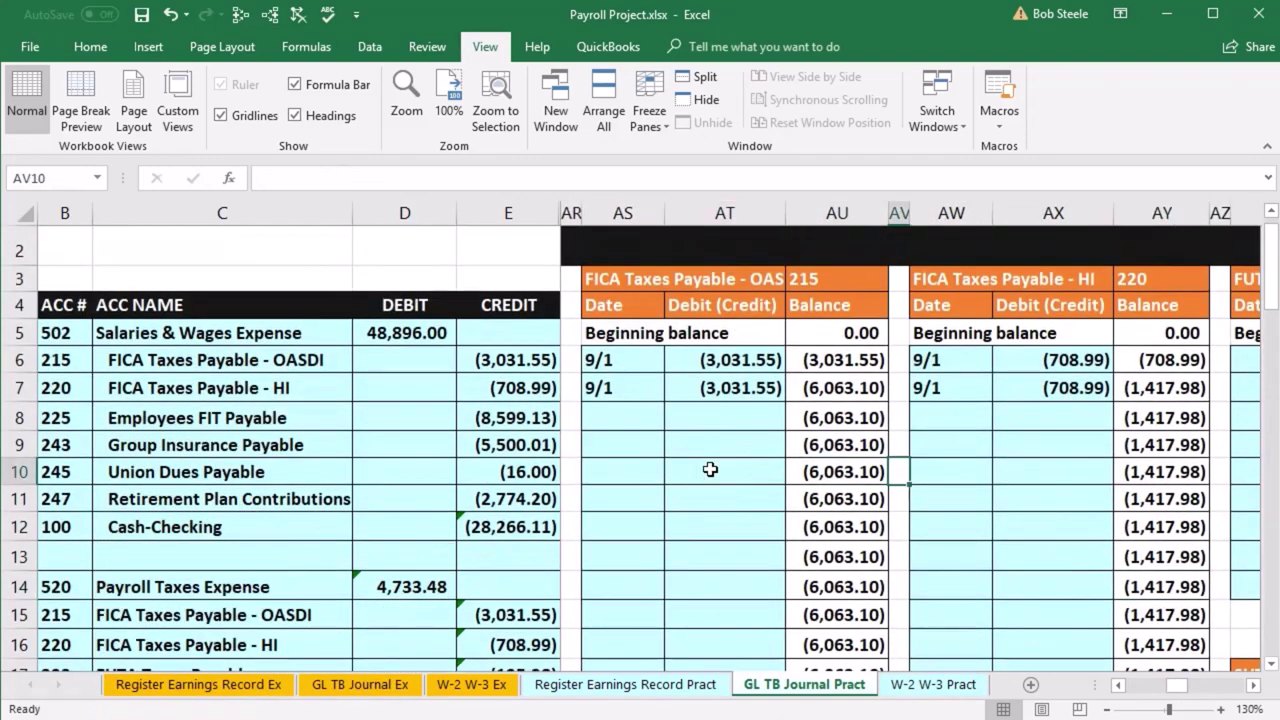
key("Right")
key("Right")
key("Right")
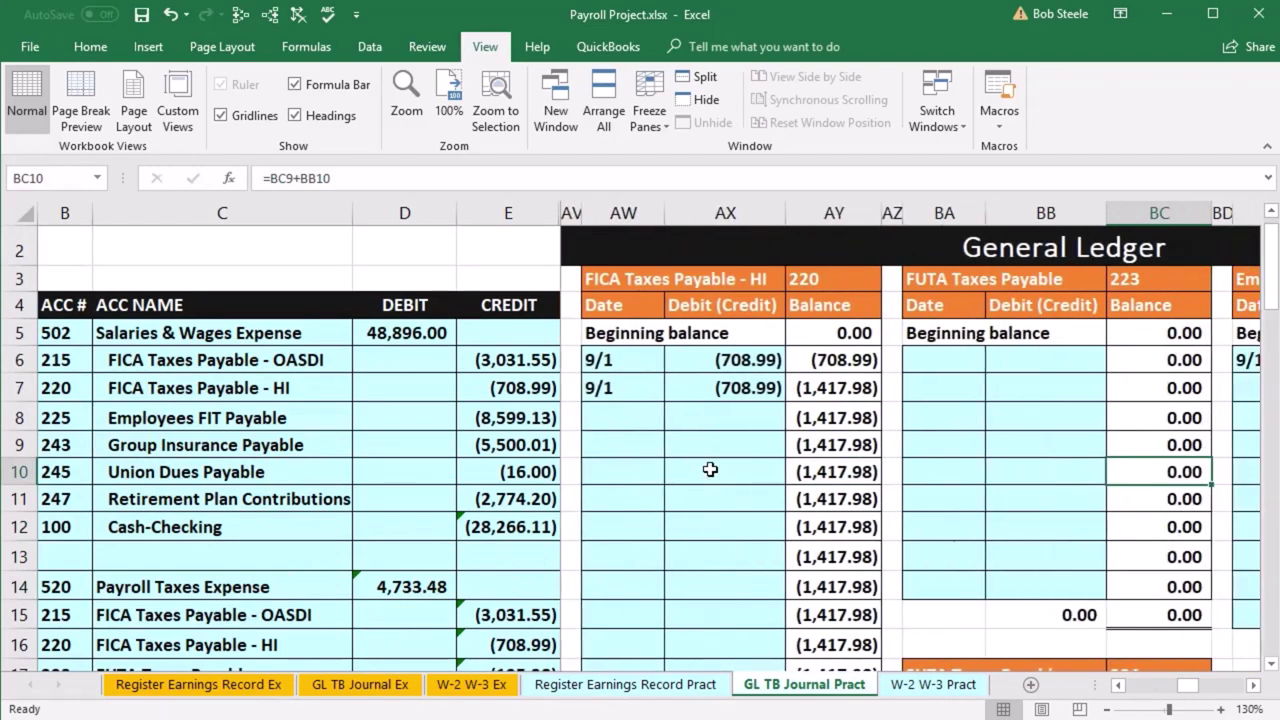
key("Right")
key("Right")
key("Right")
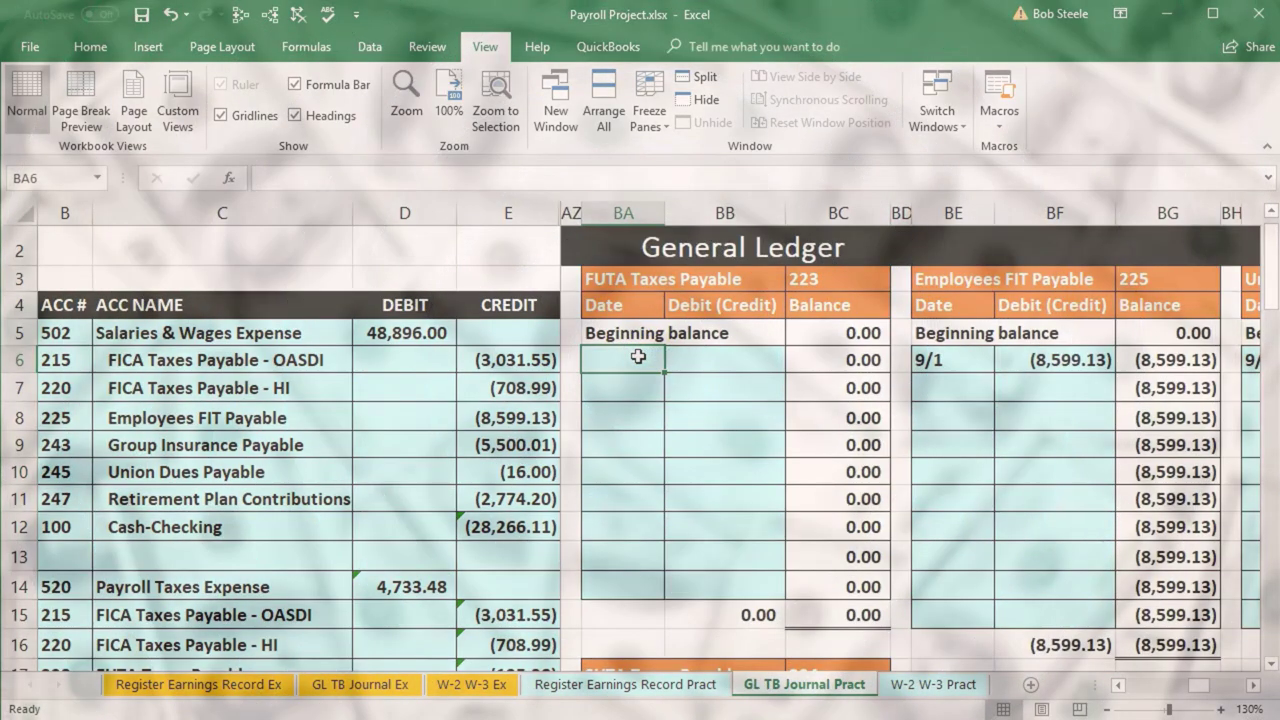
type("9/1")
key("Tab")
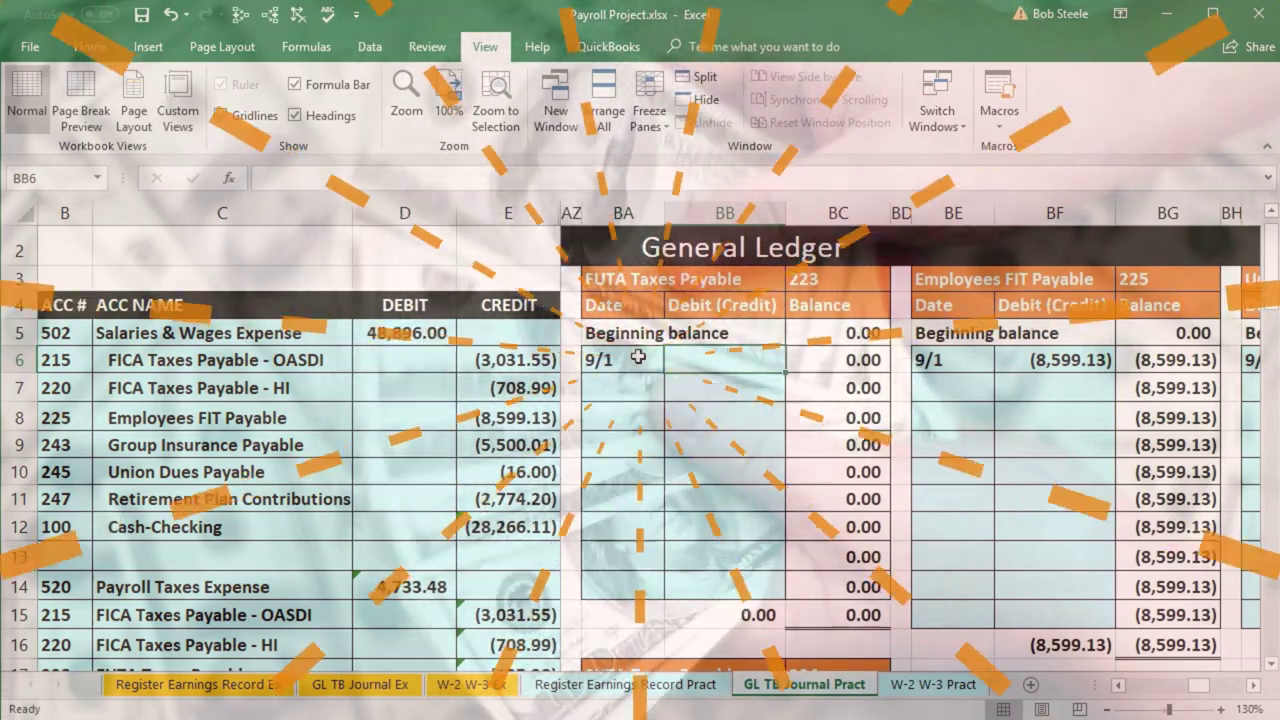
type("=")
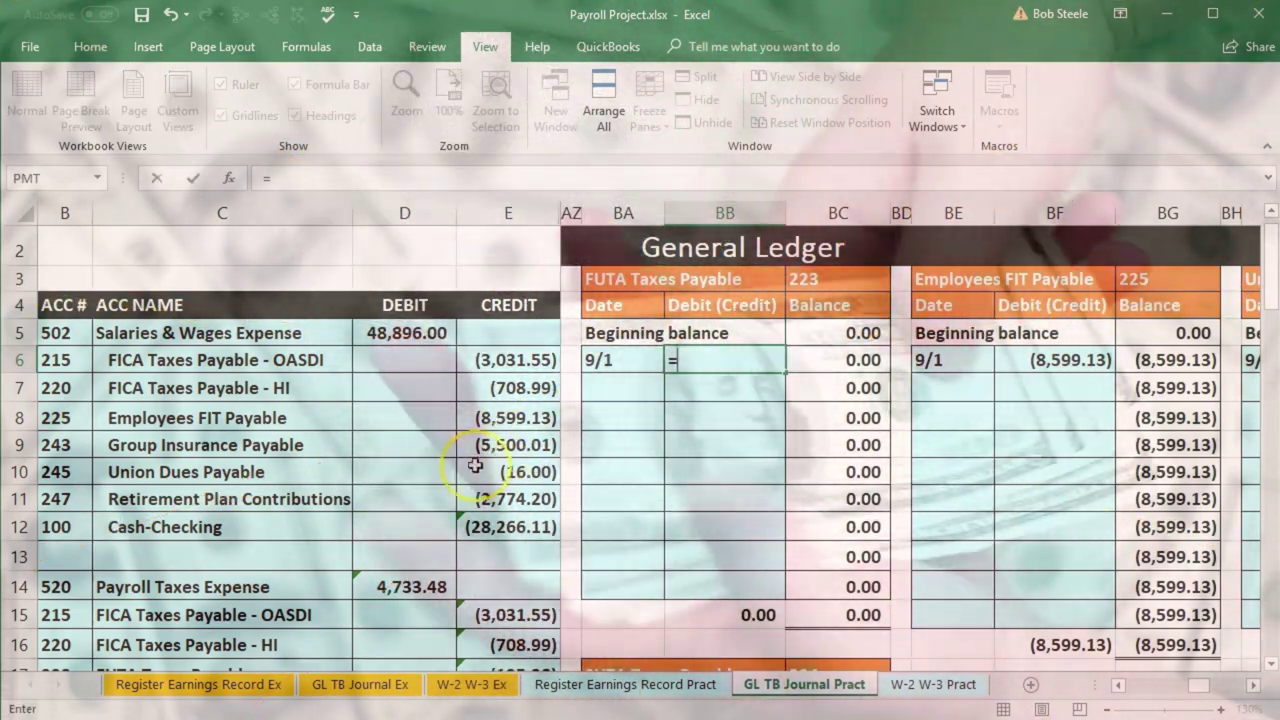
scroll(475, 465, "down", 2)
left_click(521, 506)
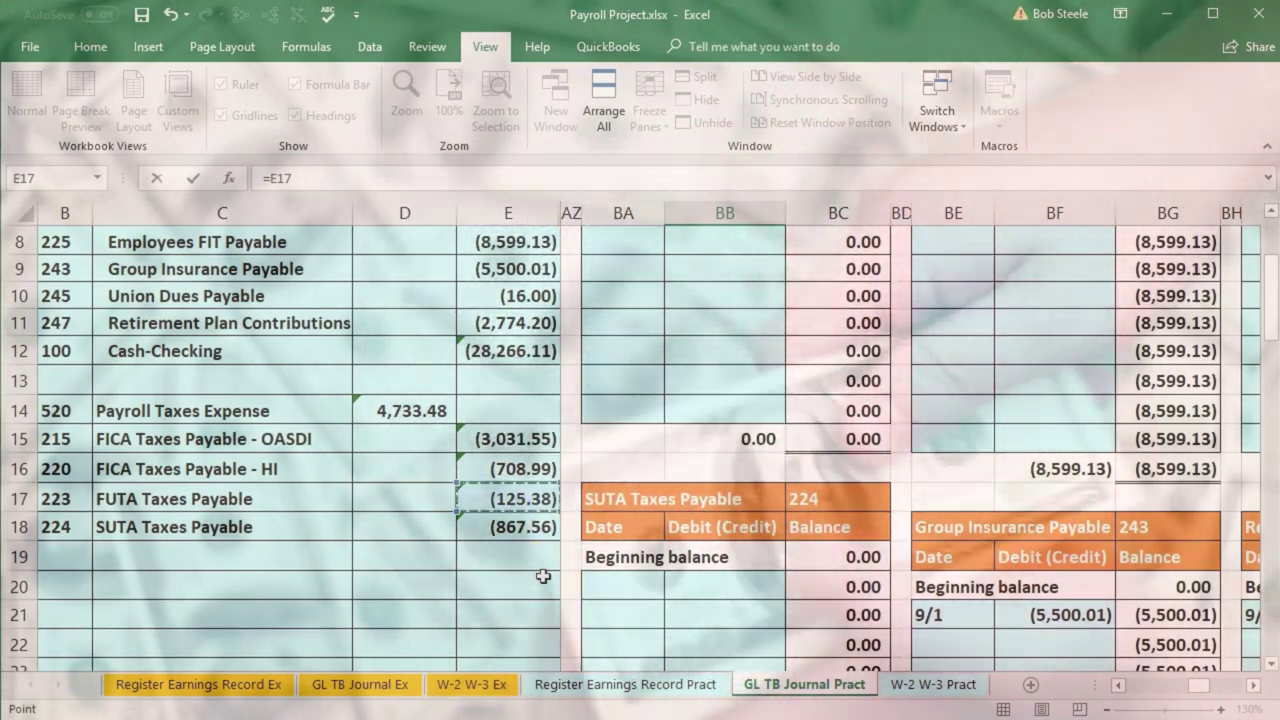
key("Return")
Review the posting and balance in ledger account 223 and check the FUTA Taxes Payable row of the trial balance
key("Up")
key("Up")
key("Right")
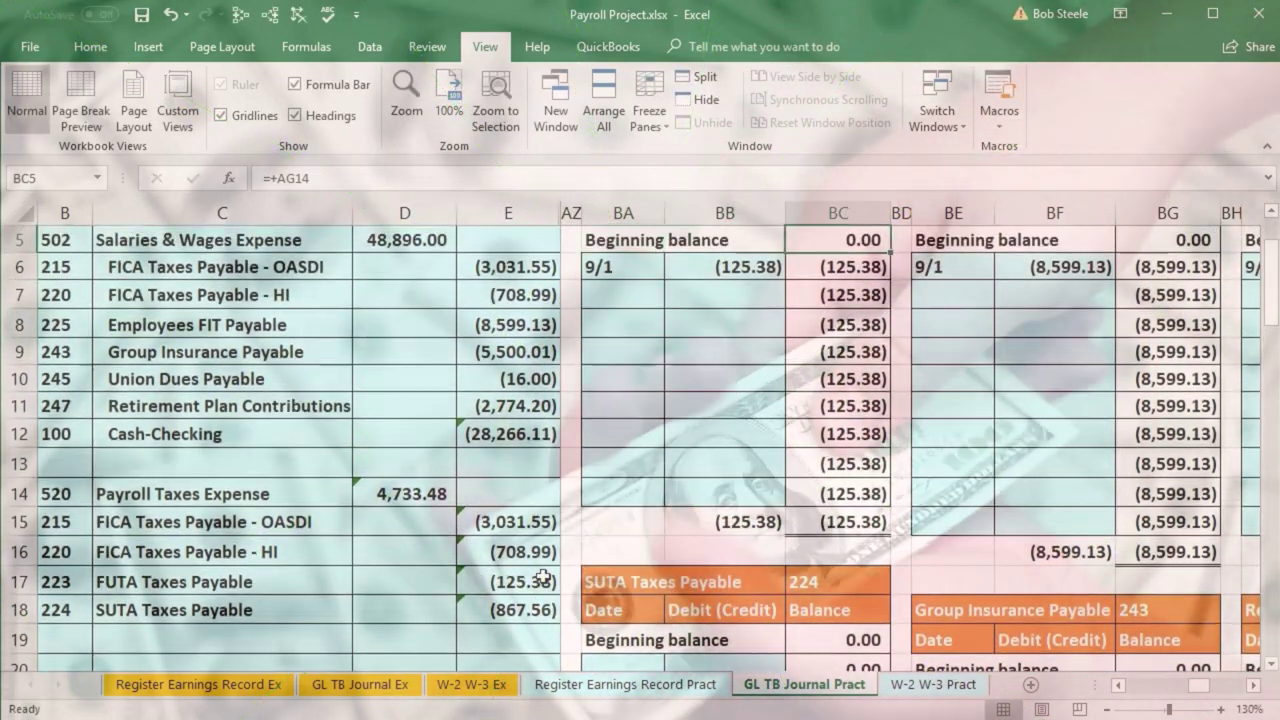
scroll(541, 577, "up", 1)
key("Down")
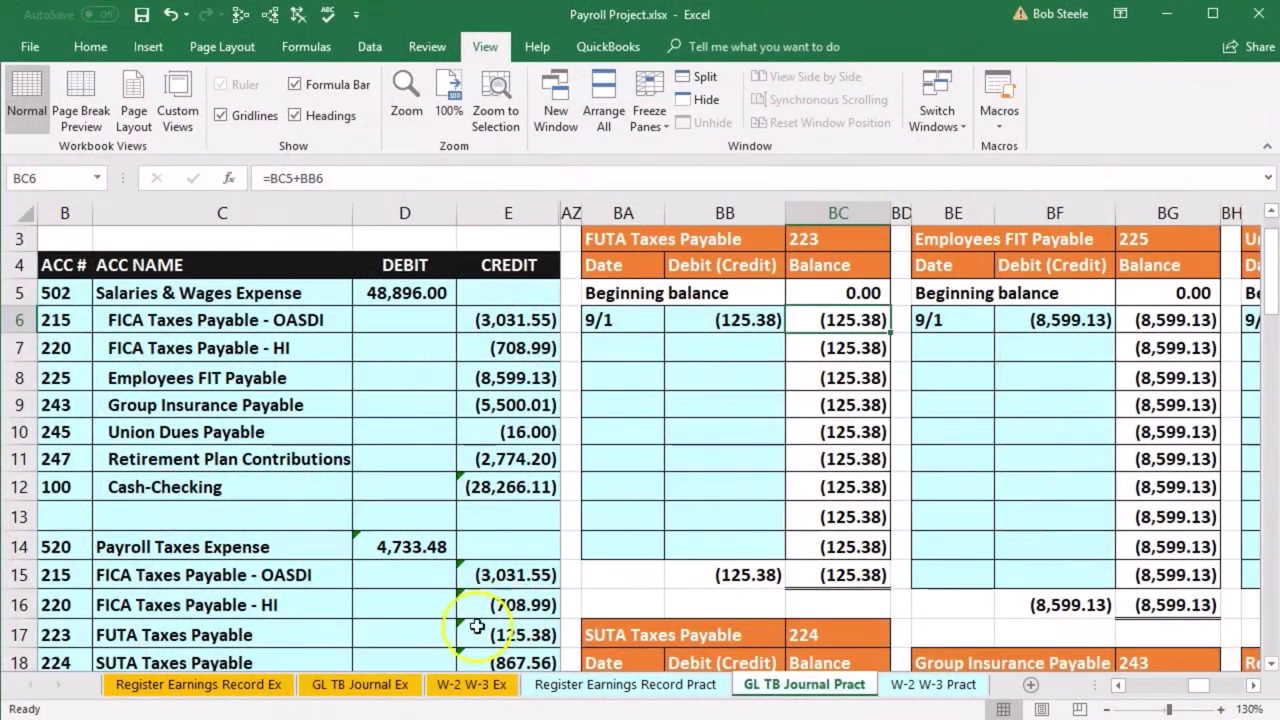
left_click(512, 466)
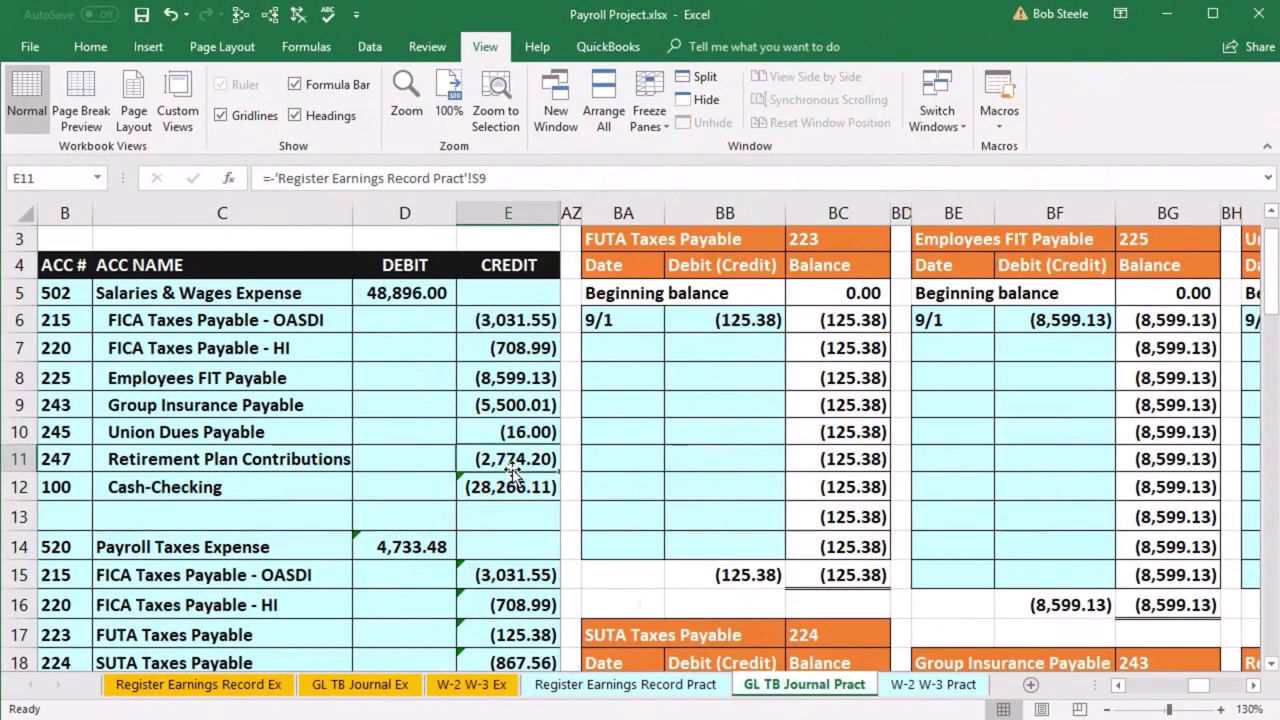
key("Right")
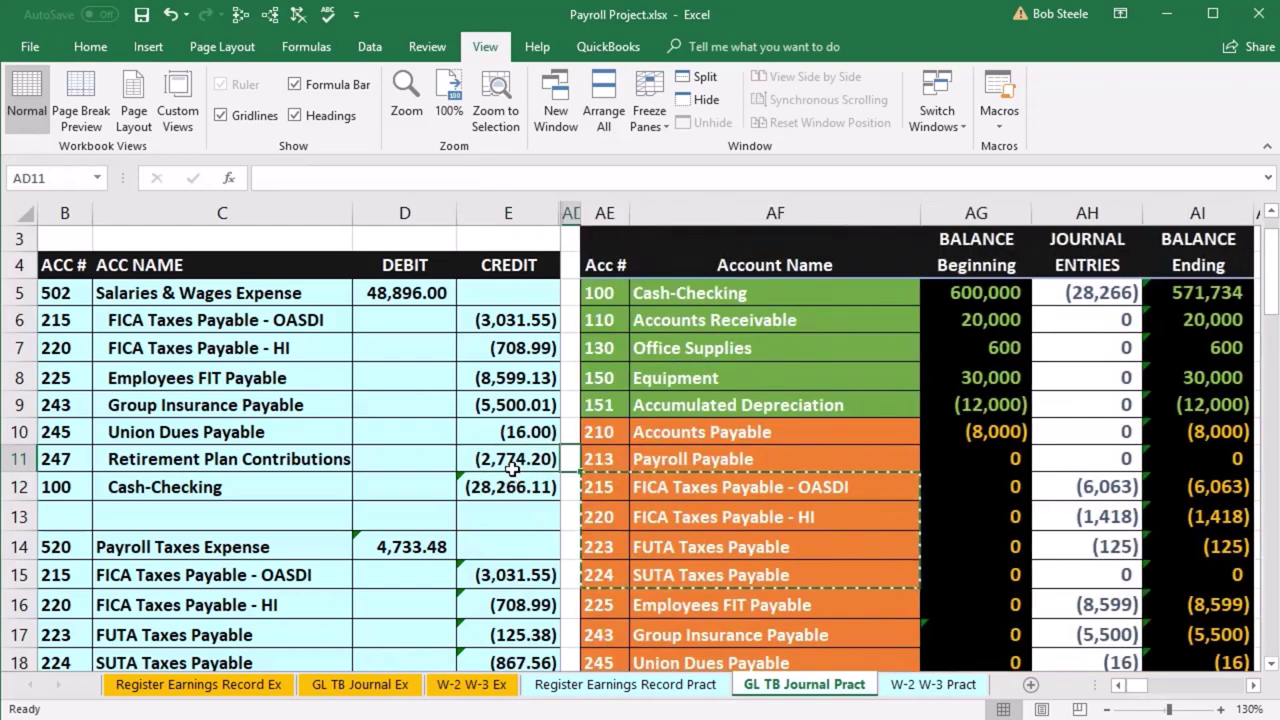
left_click(1171, 545)
scroll(835, 570, "down", 1)
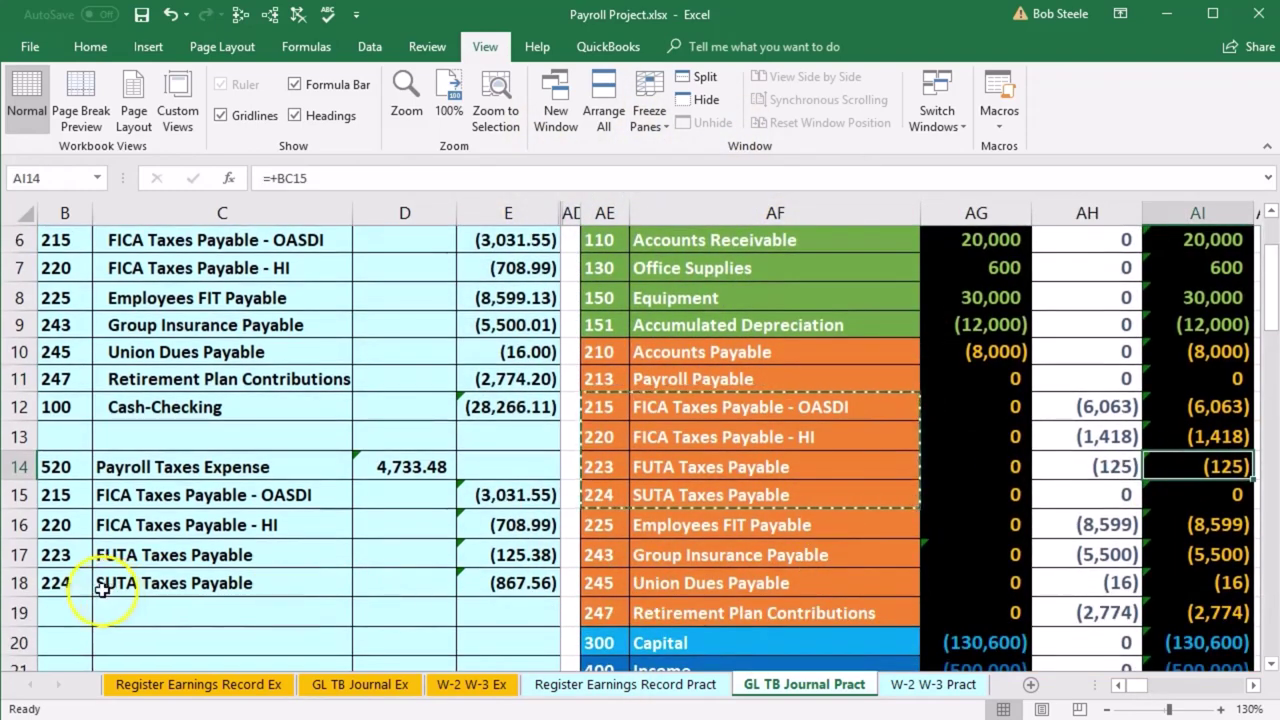
Post the SUTA Taxes Payable credit in E18 to ledger account 224 with date 9/1, linking BB20 to E18
left_click_drag(62, 585, 135, 586)
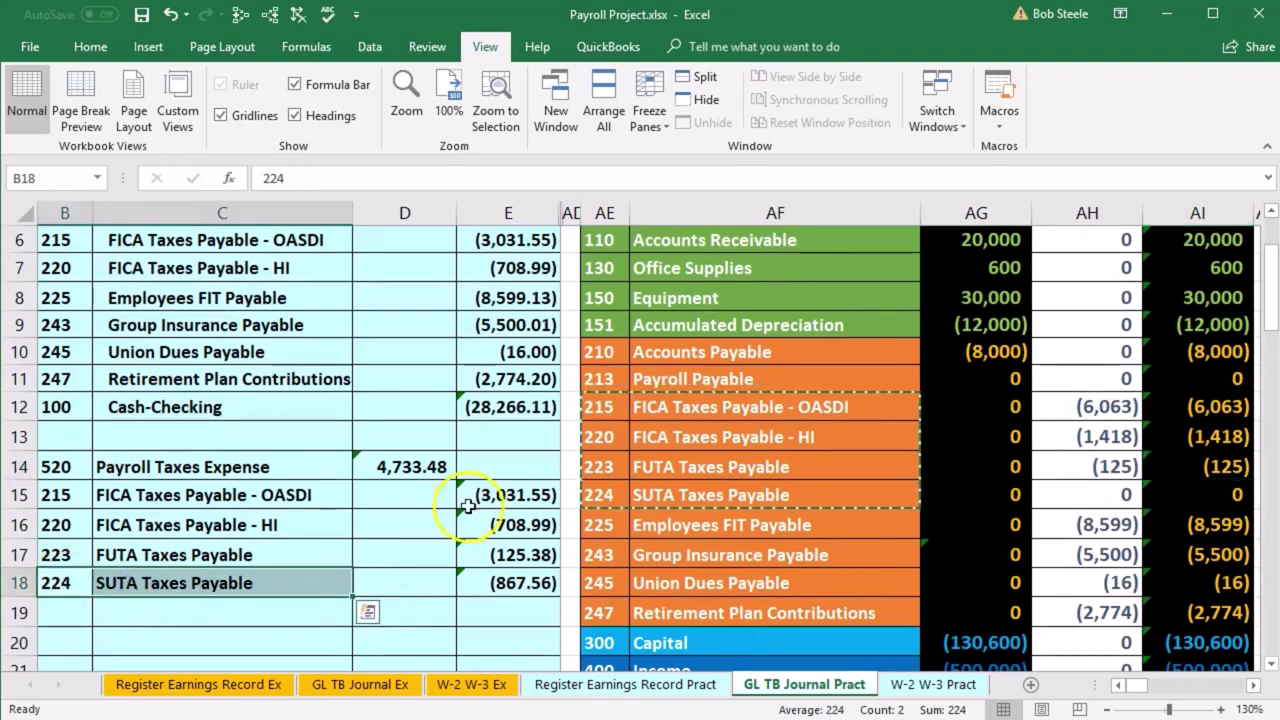
left_click_drag(611, 498, 643, 497)
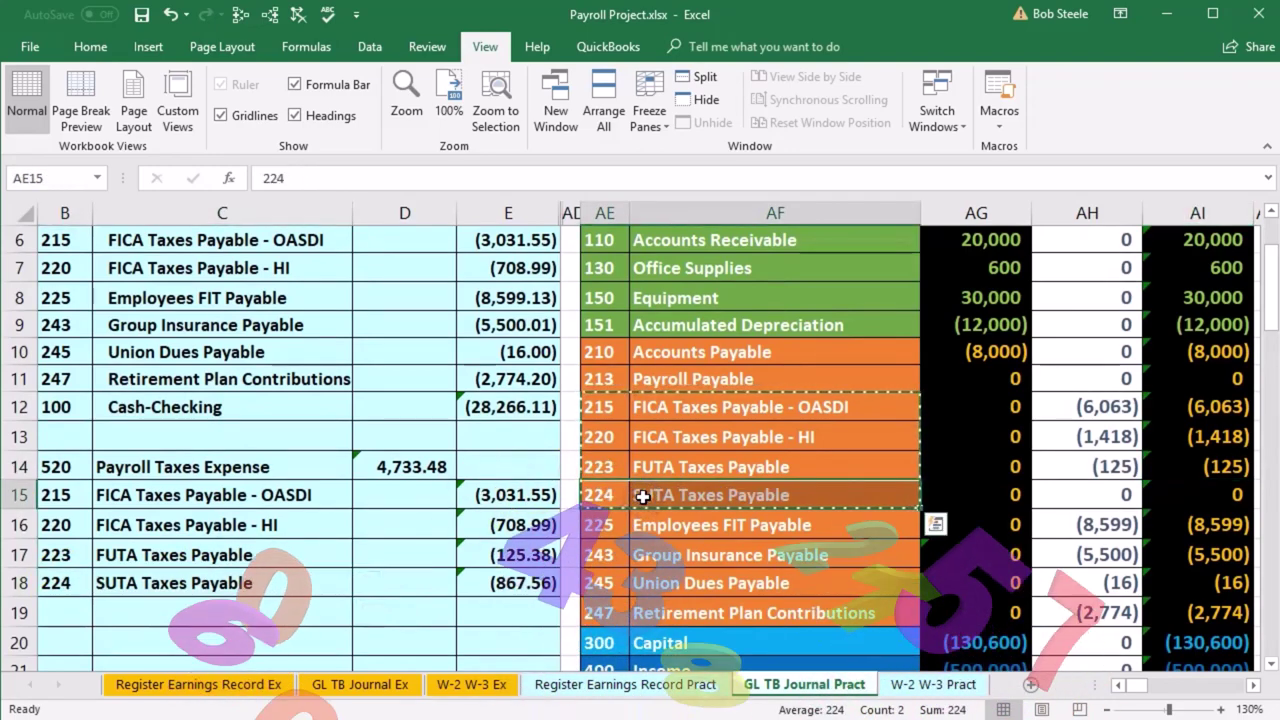
key("Right")
key("Right")
key("Right")
key("Right")
key("Right")
key("Right")
key("Right")
key("Right")
key("Right")
key("Right")
key("Right")
key("Right")
key("Right")
key("Right")
key("Right")
key("Right")
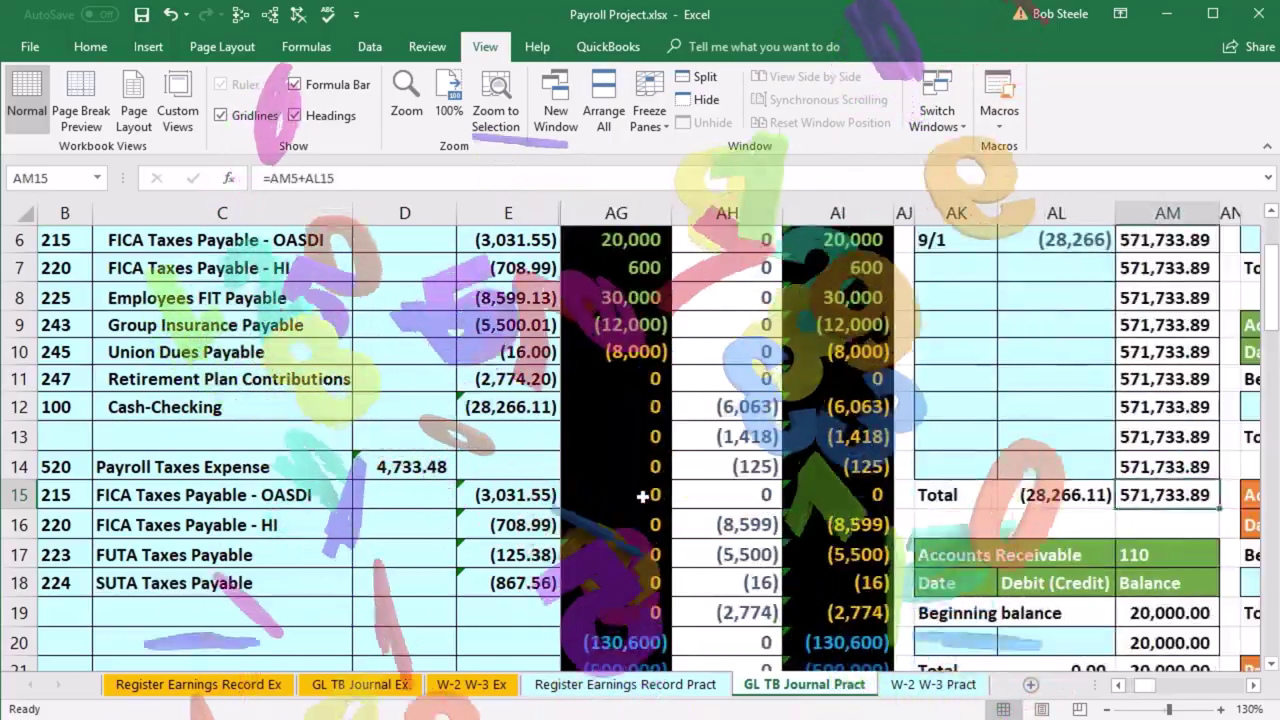
key("Right")
key("Right")
key("Right")
key("Right")
key("Right")
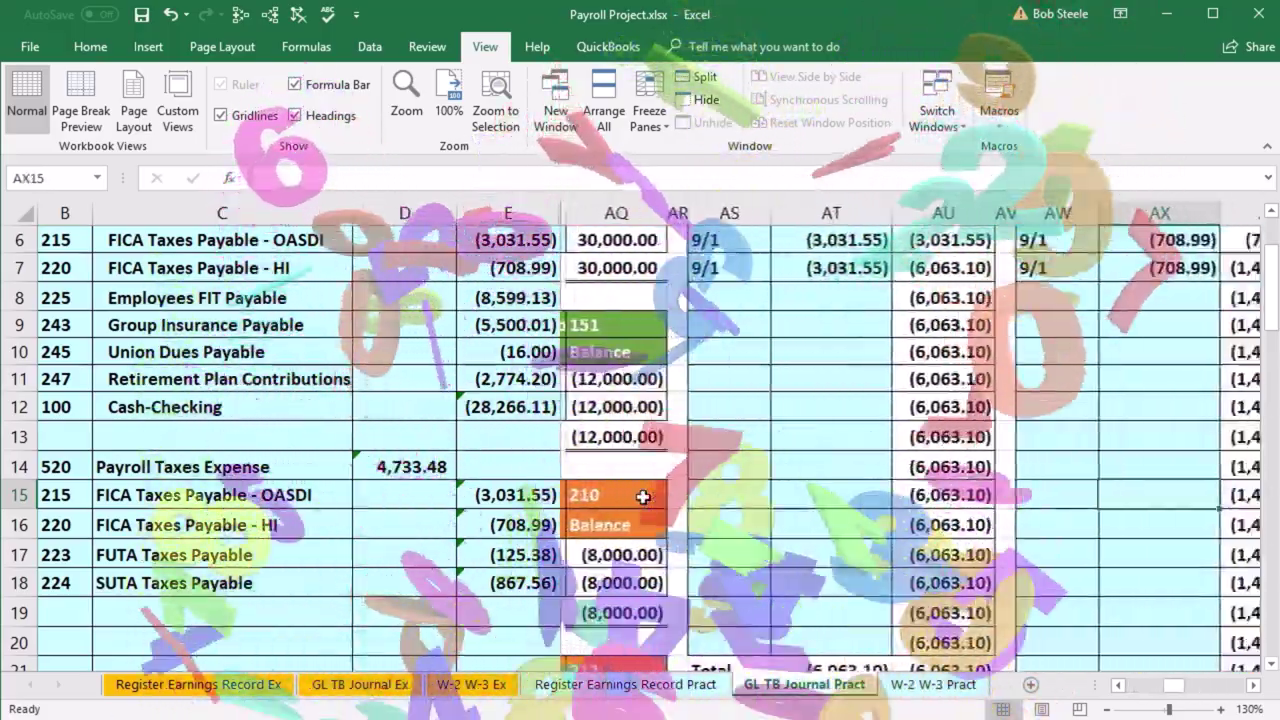
scroll(643, 497, "up", 2)
left_click(955, 372)
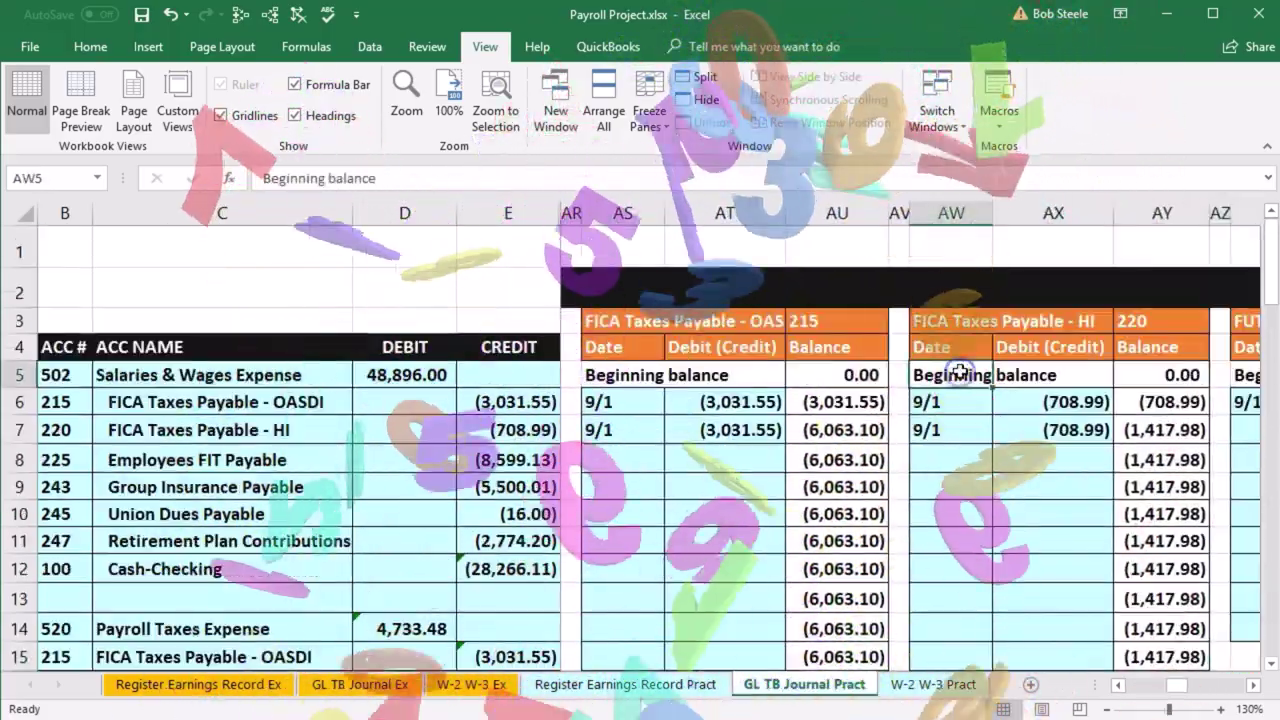
key("Right")
key("Right")
key("Right")
key("Right")
key("Right")
key("Right")
key("Right")
key("Right")
key("Right")
key("Right")
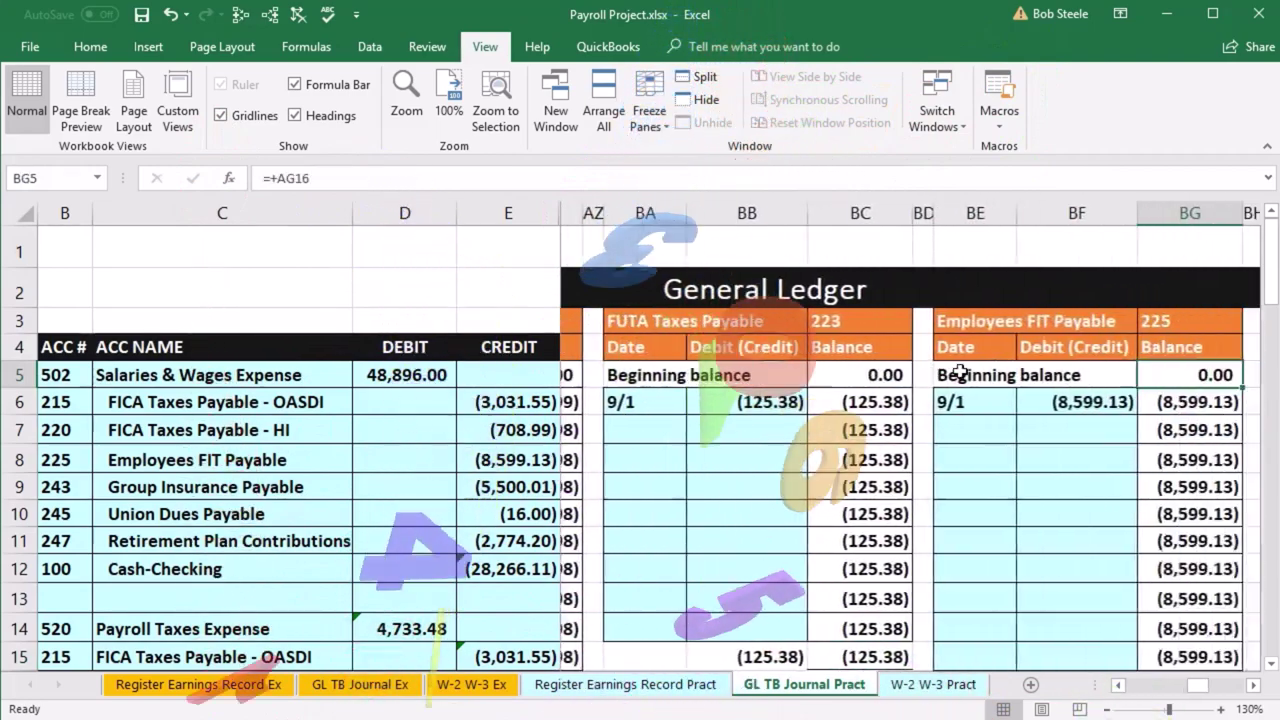
scroll(903, 416, "down", 1)
scroll(903, 416, "down", 4)
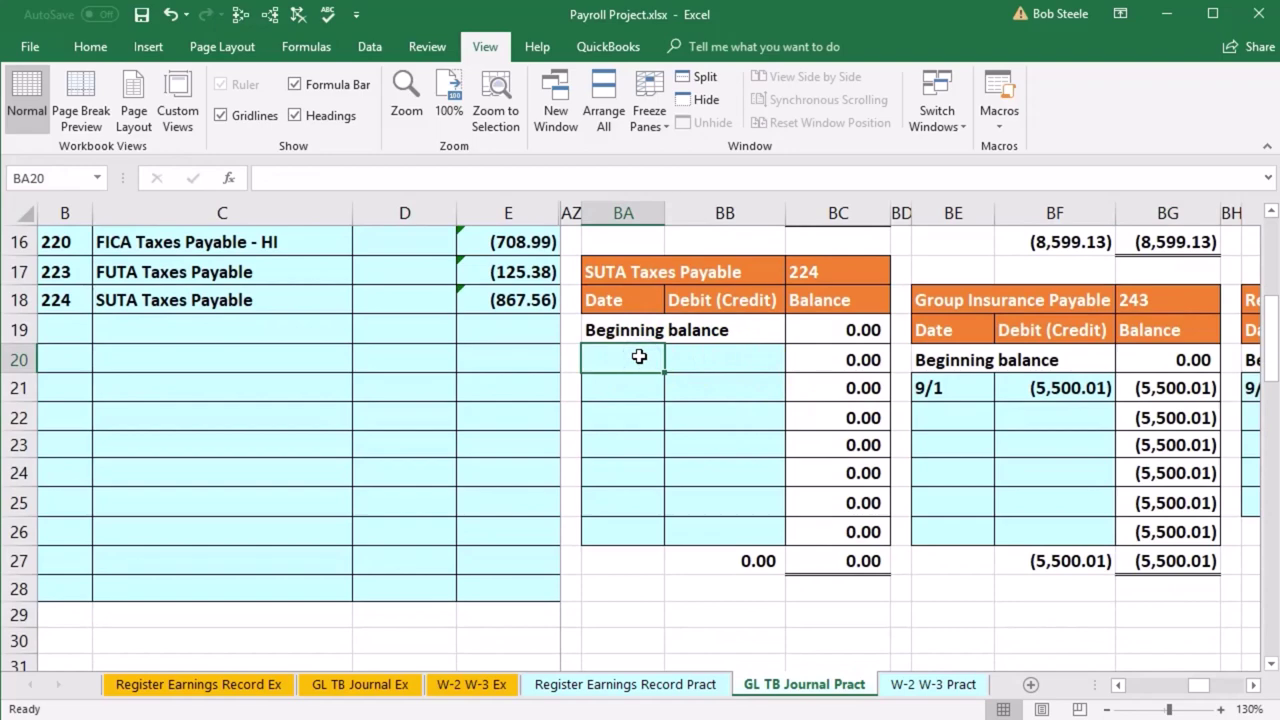
type("9/1")
key("Tab")
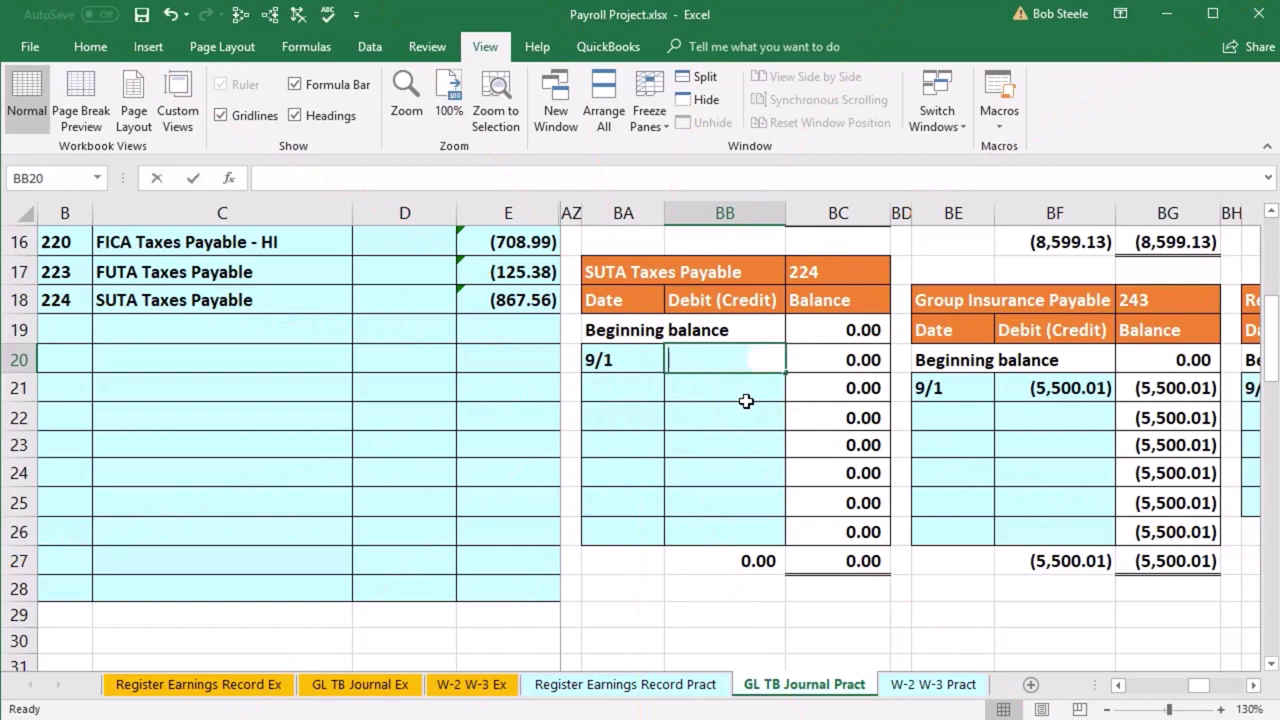
type("=")
left_click(540, 306)
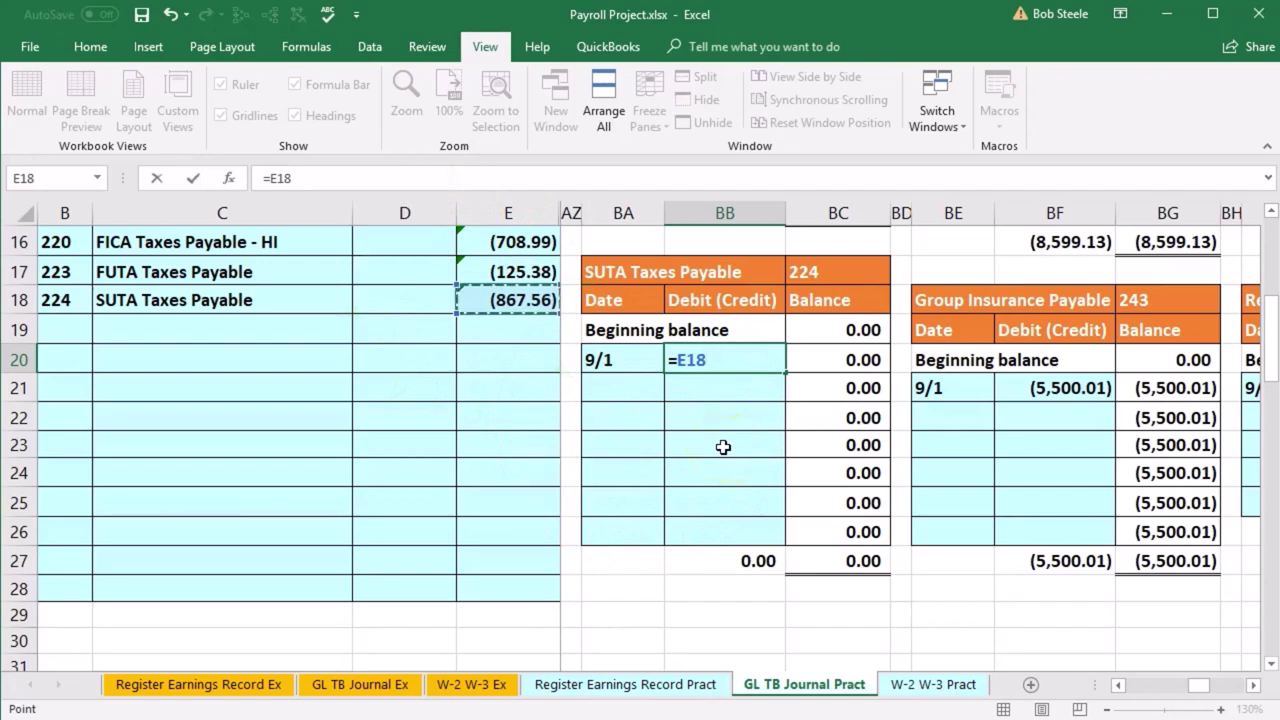
key("Return")
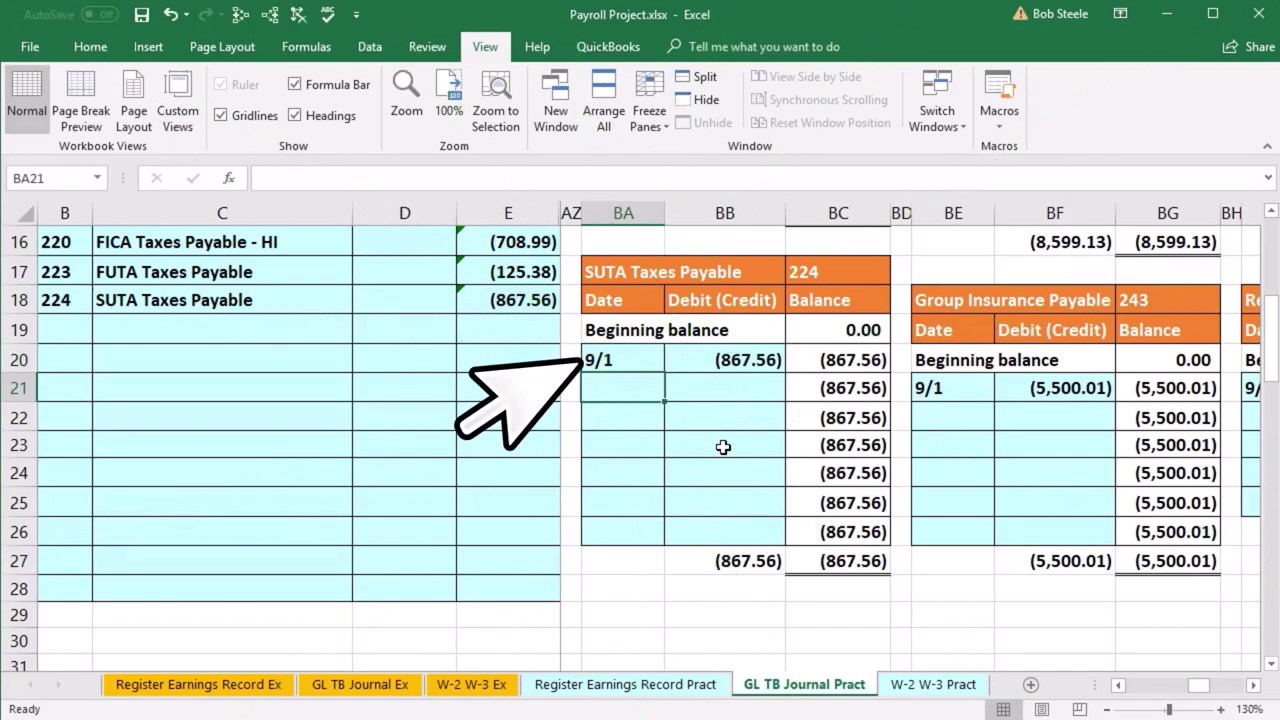
Check the FUTA Taxes Payable and SUTA Taxes Payable rows of the trial balance
left_click(528, 437)
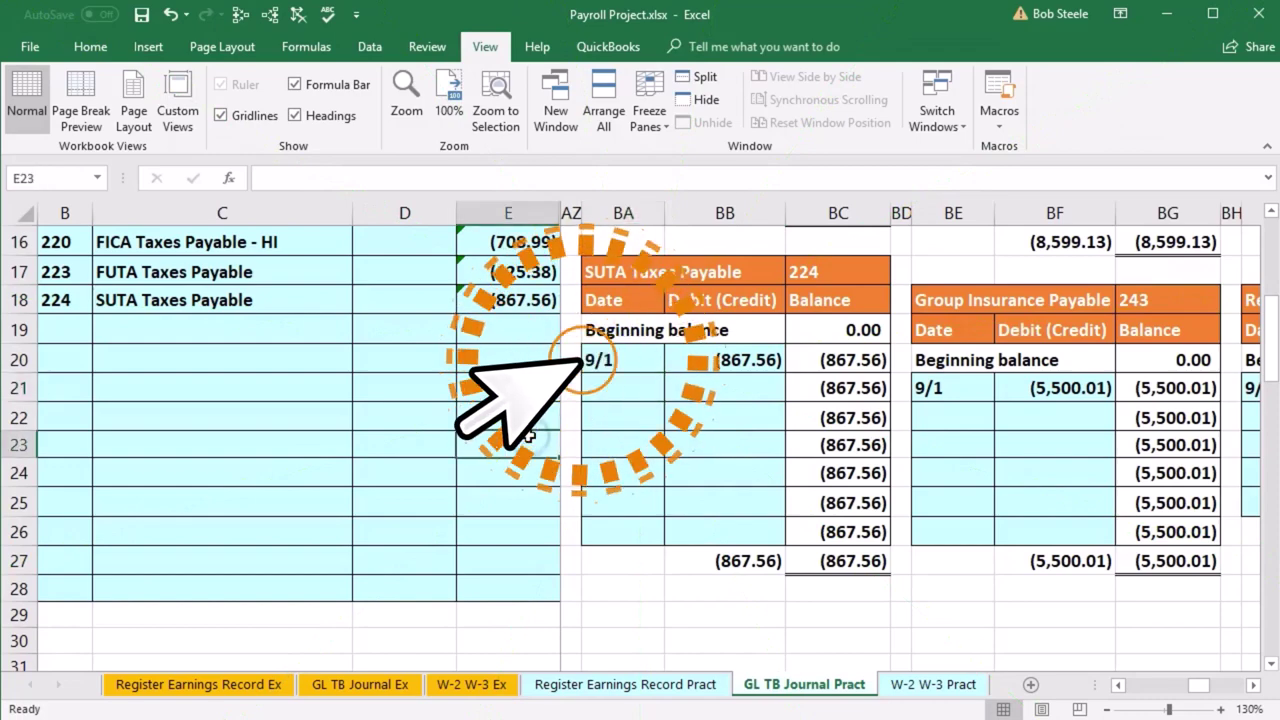
key("Right")
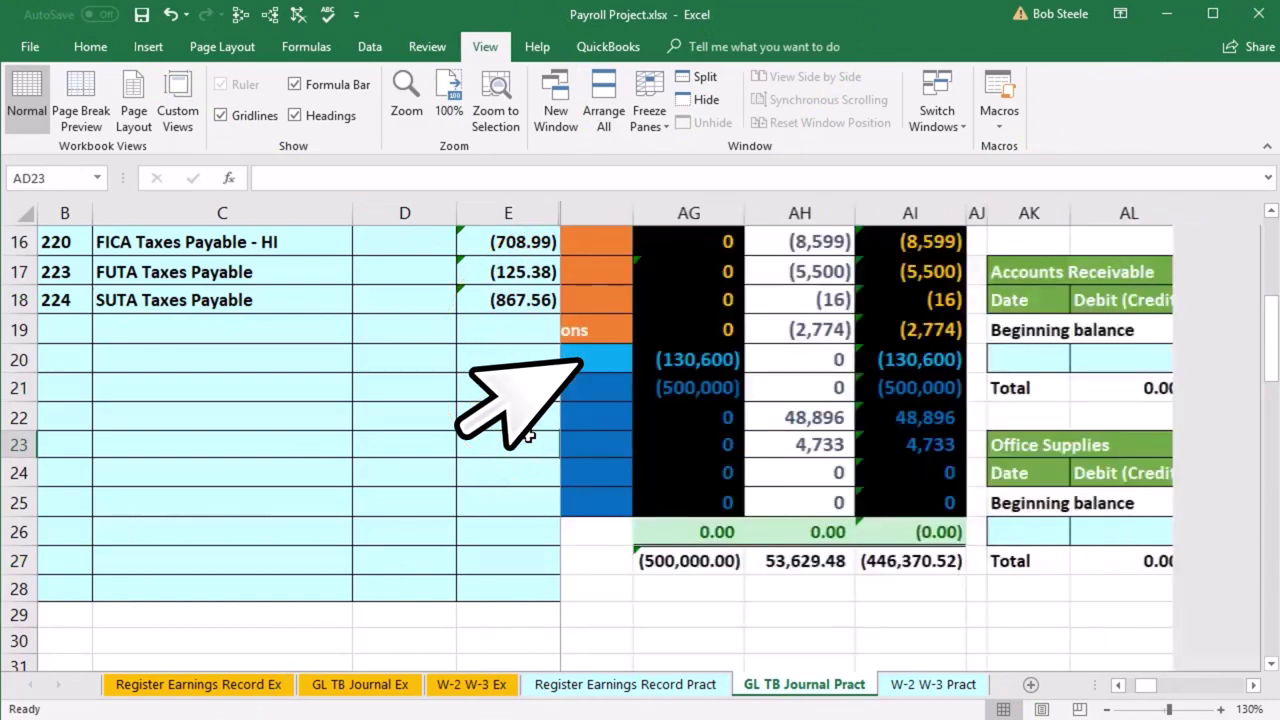
scroll(989, 493, "up", 2)
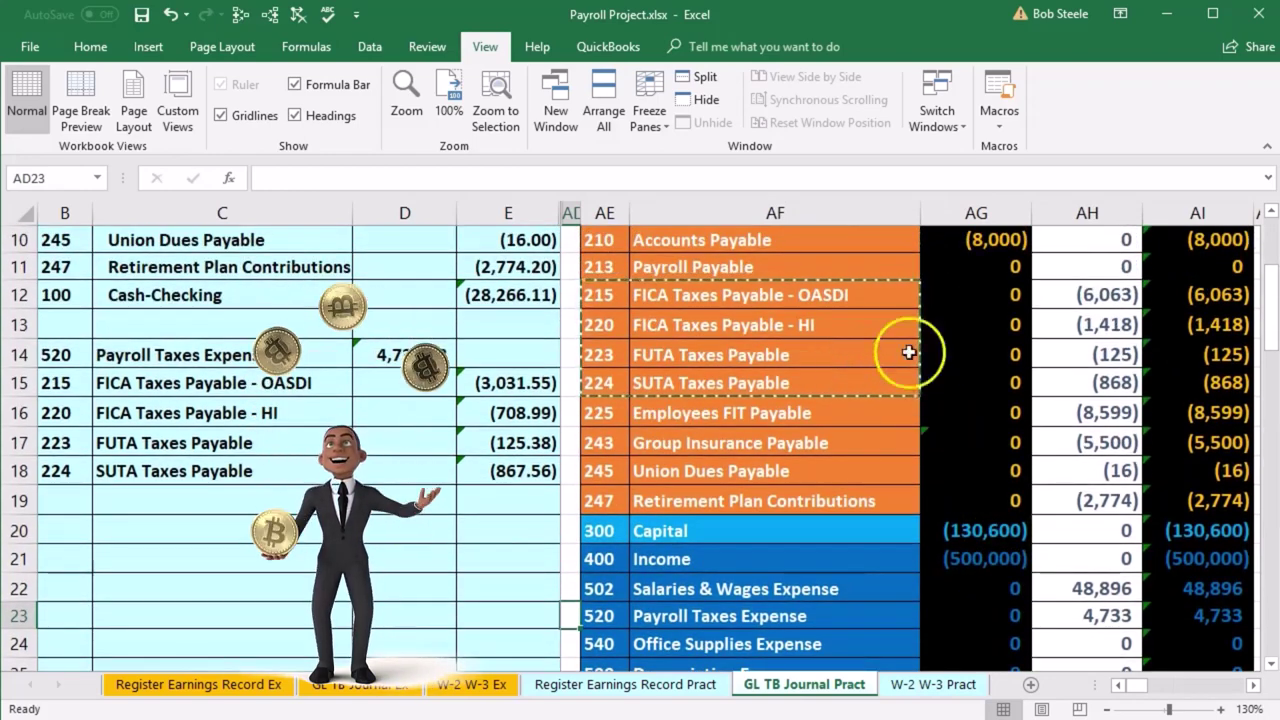
left_click(1100, 356)
left_click(1169, 383)
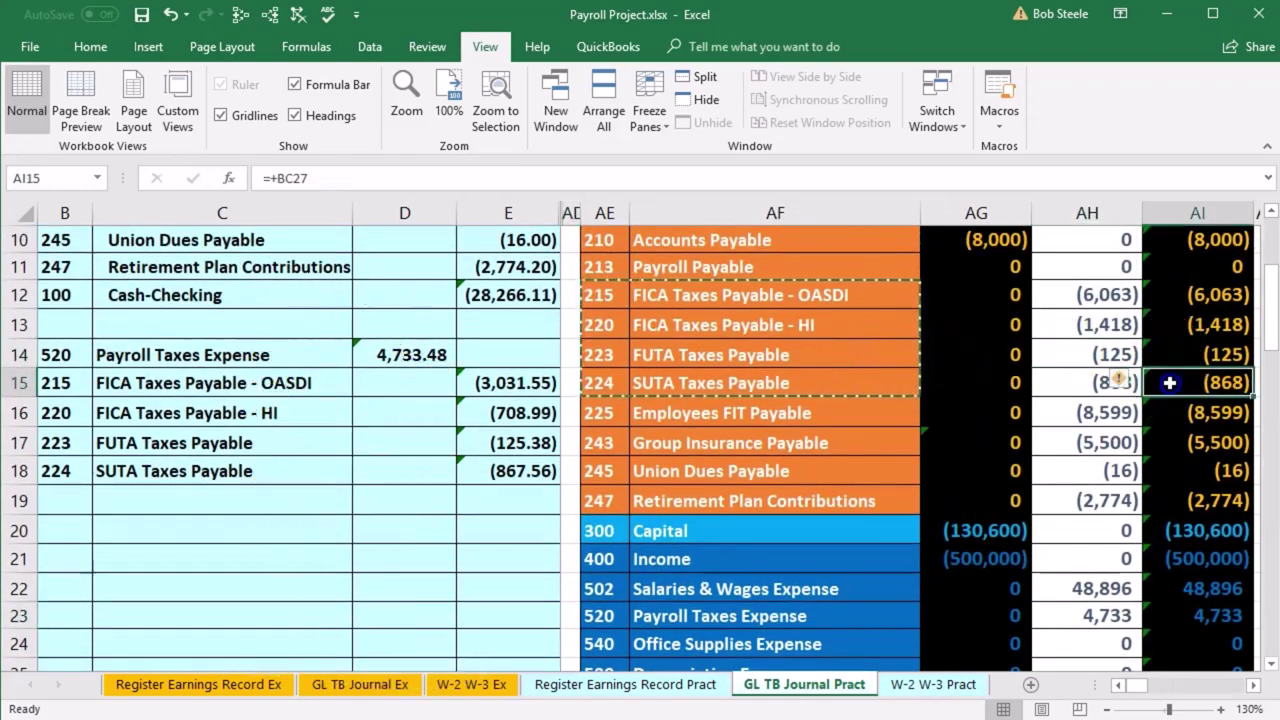
Inspect the ending balance total formula in AI26 and the Salaries & Wages Expense row of the trial balance
scroll(1173, 411, "down", 2)
double_click(1176, 527)
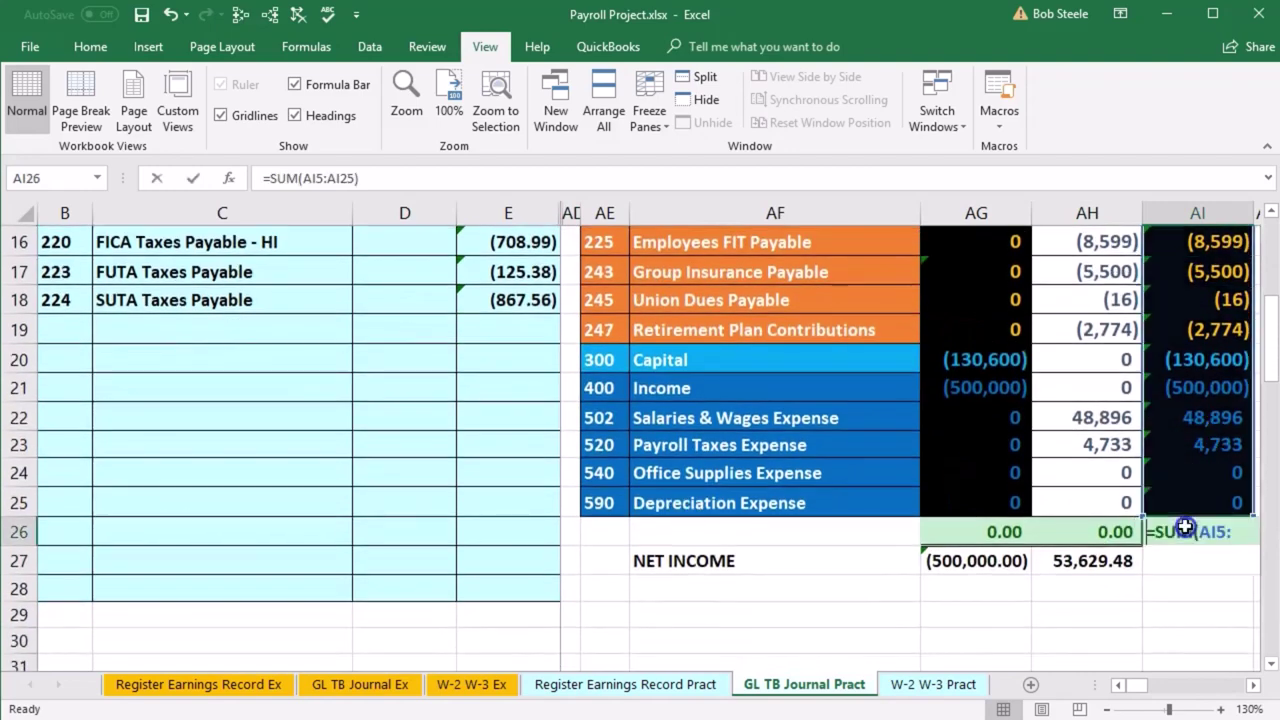
key("Return")
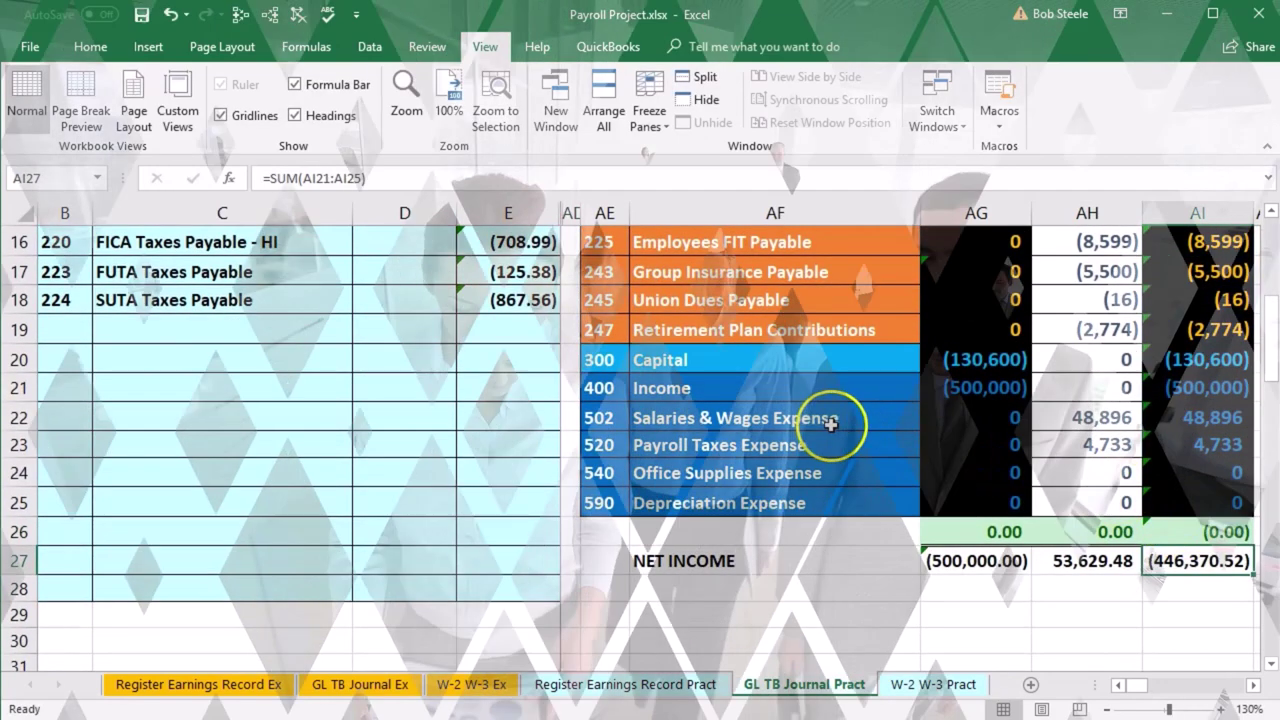
left_click(835, 422)
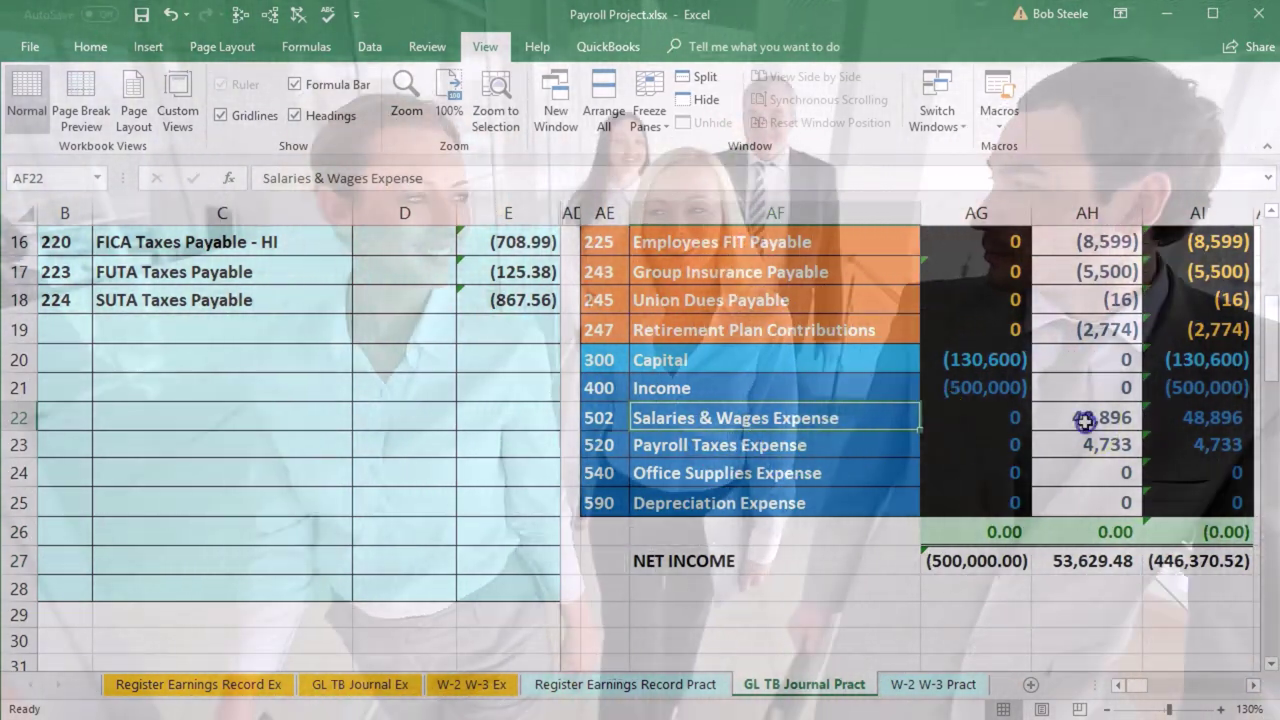
Examine the payroll expense entries and the payroll liability ending balances in AI12:AI19 of the trial balance
left_click(1083, 418)
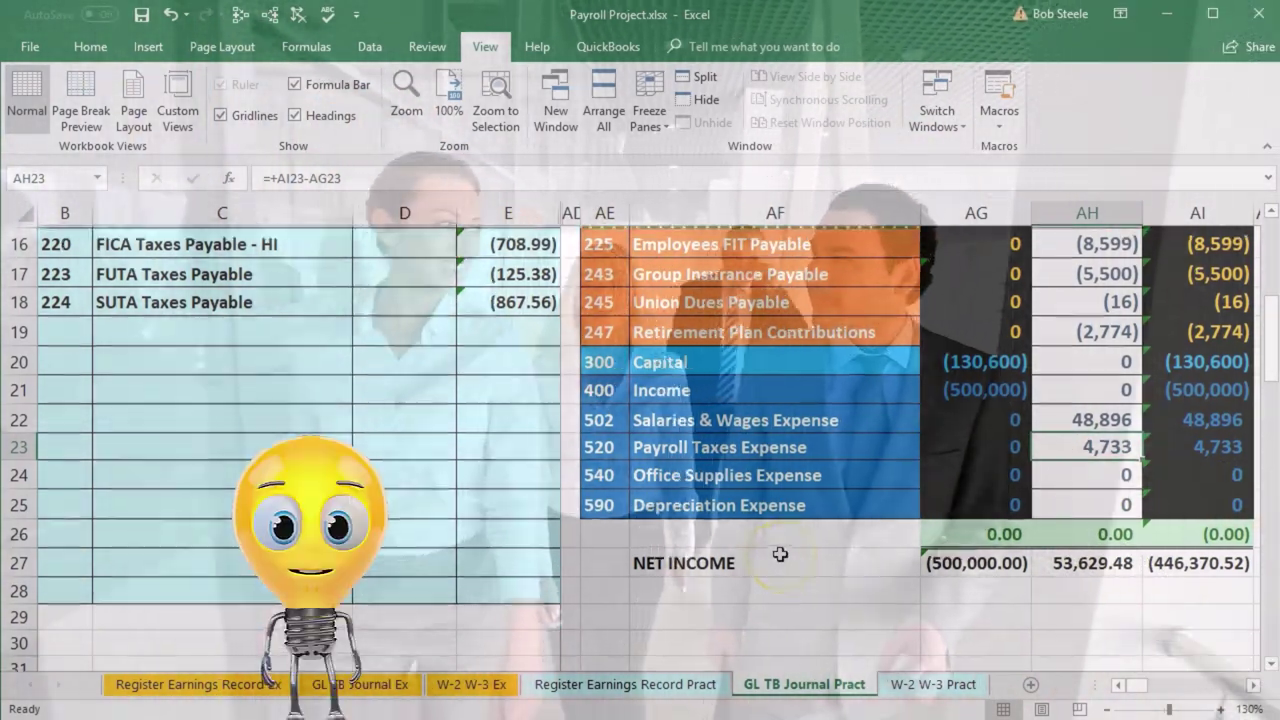
scroll(780, 554, "up", 3)
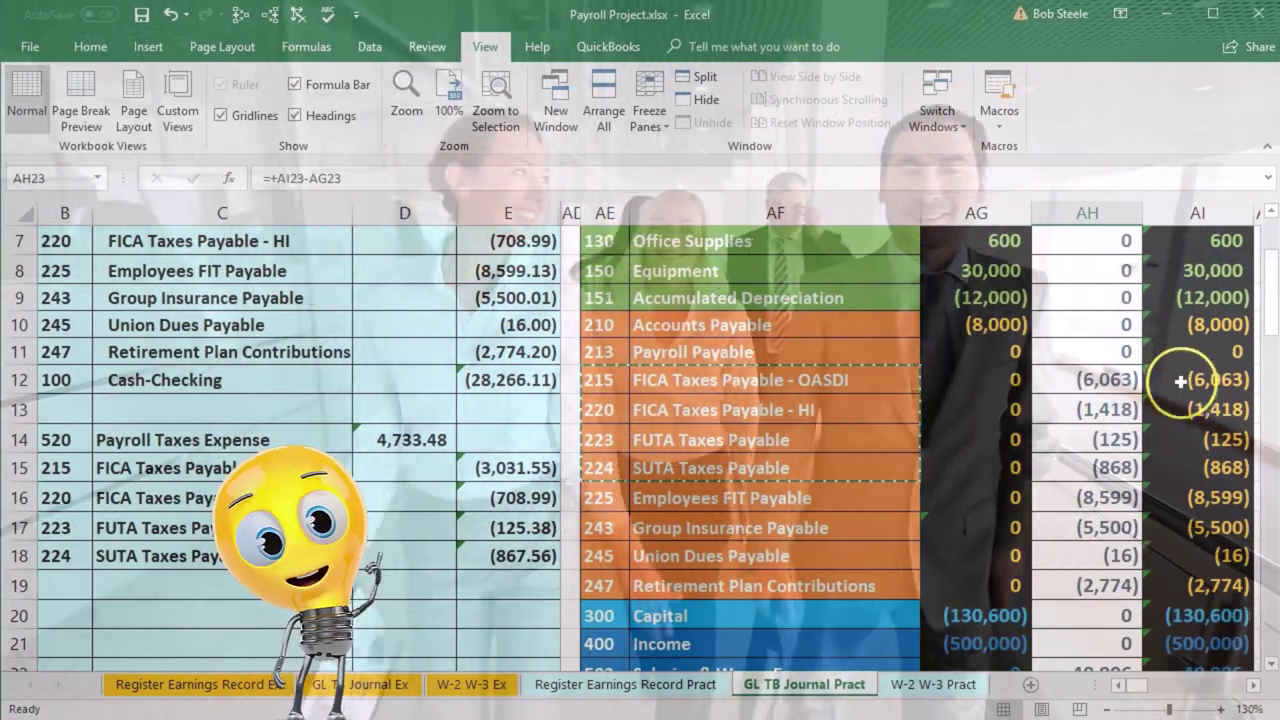
left_click_drag(1181, 381, 1199, 556)
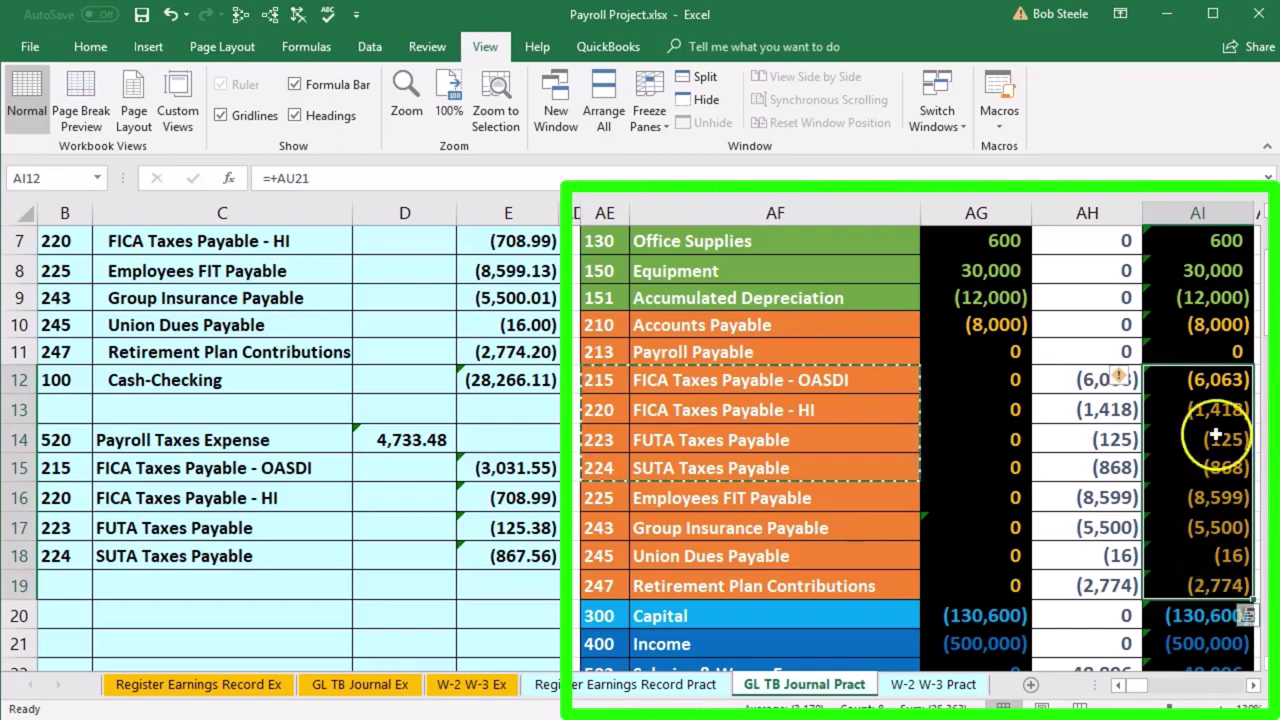
left_click_drag(1207, 383, 1188, 498)
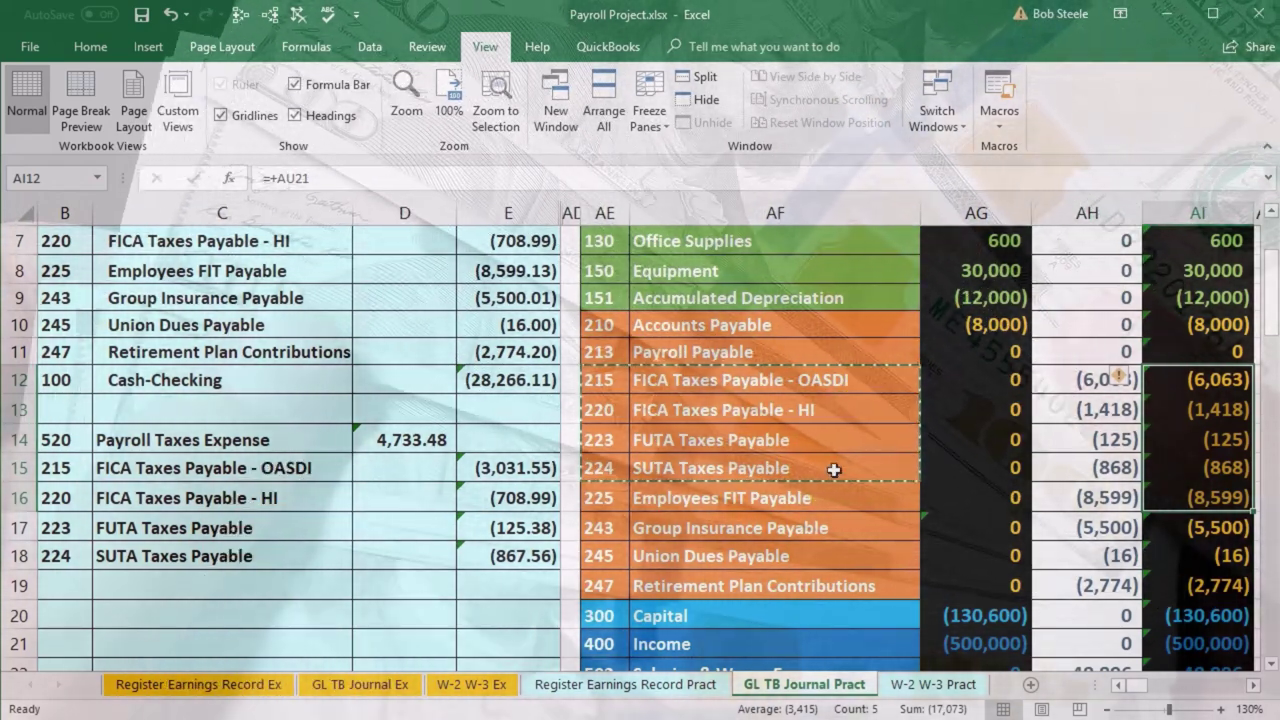
Copy trial balance accounts 215, 220, 223 and 224 with their names and paste them as values into the journal starting at B20
left_click_drag(605, 380, 672, 468)
key("ctrl+c")
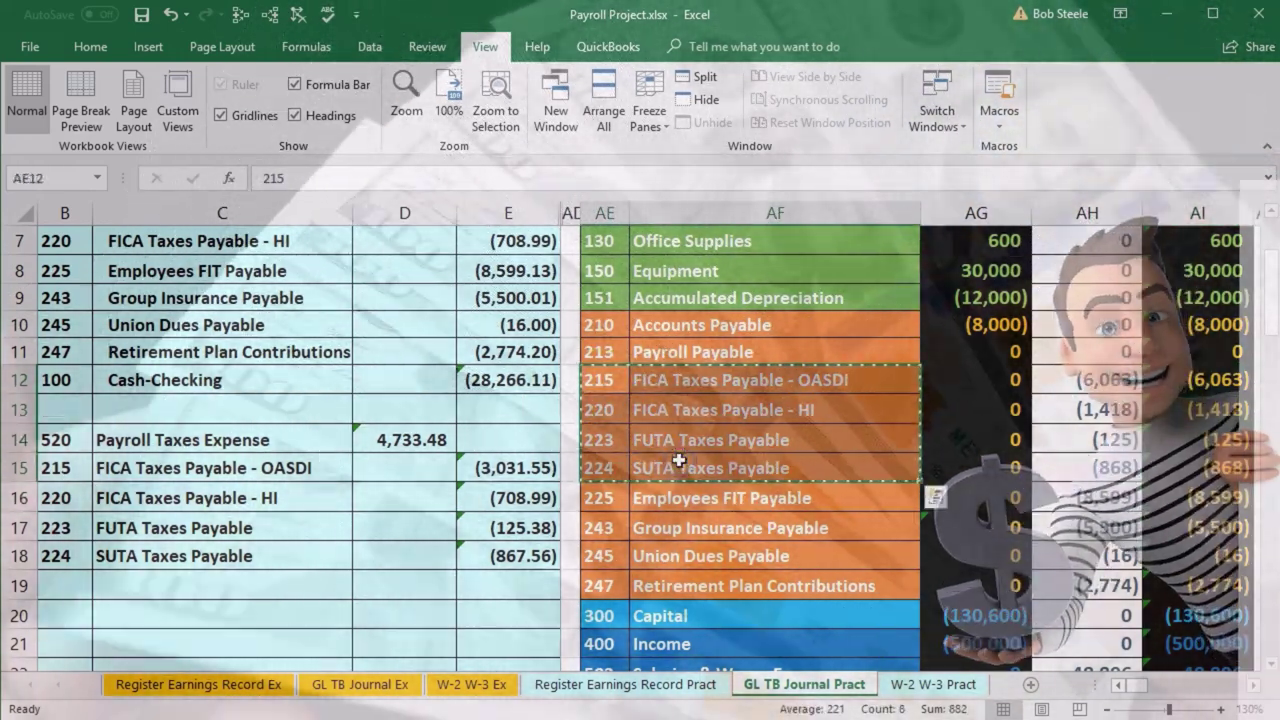
right_click(683, 440)
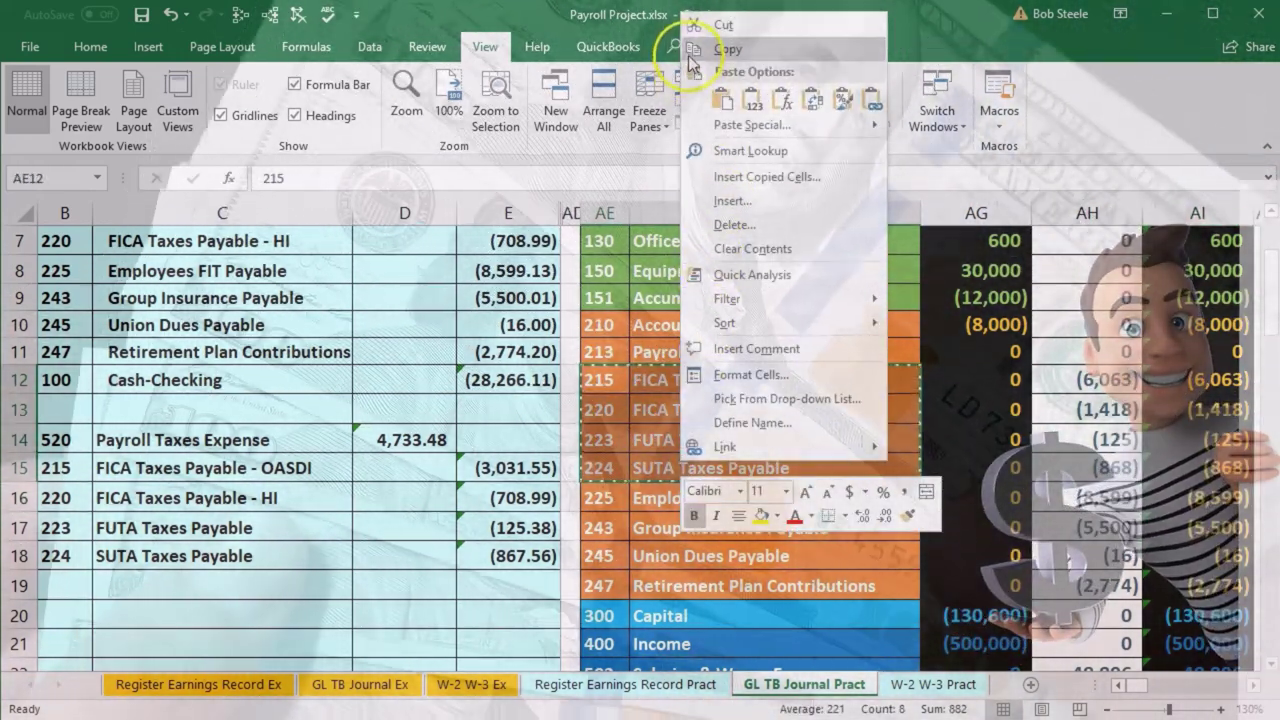
left_click(690, 48)
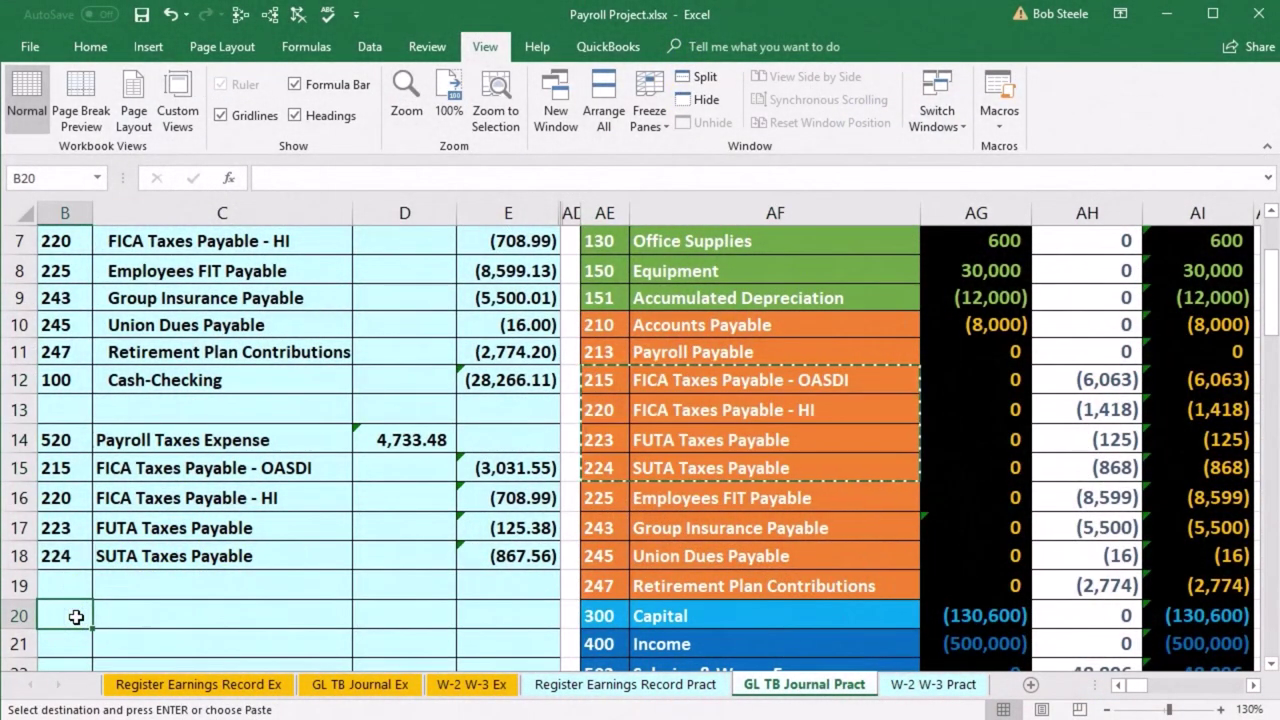
right_click(76, 617)
left_click(147, 258)
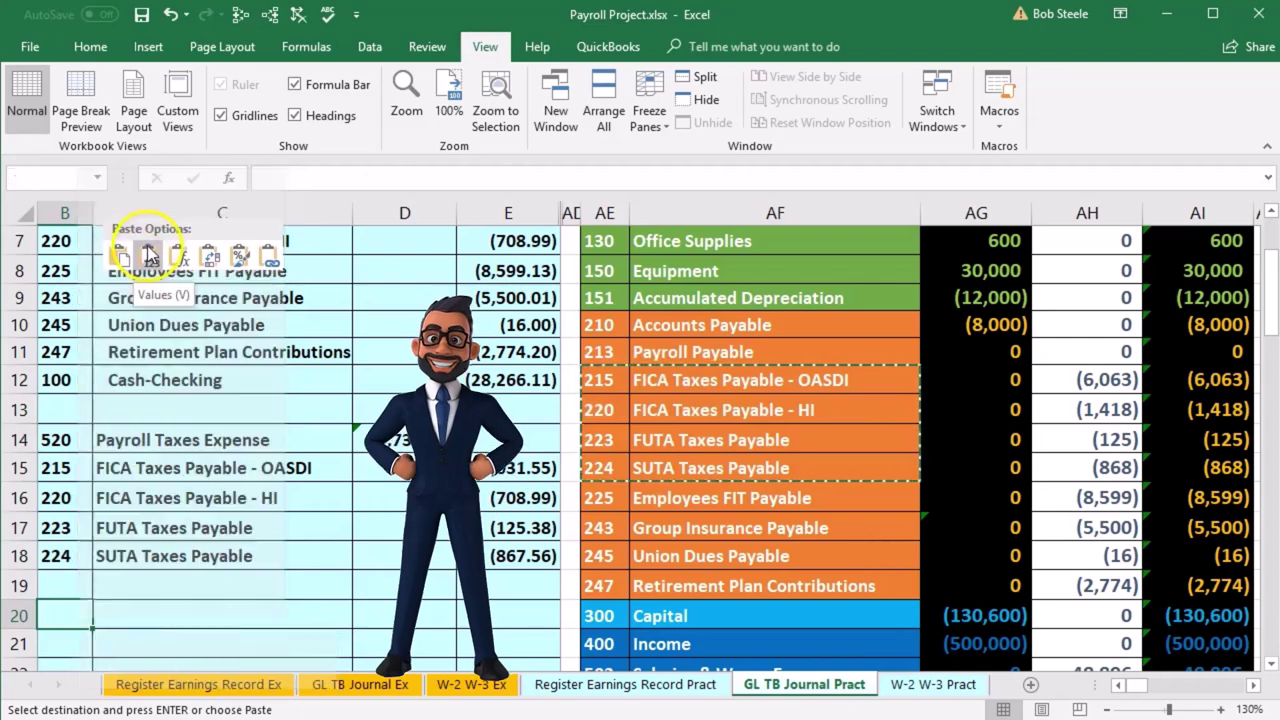
scroll(213, 467, "down", 2)
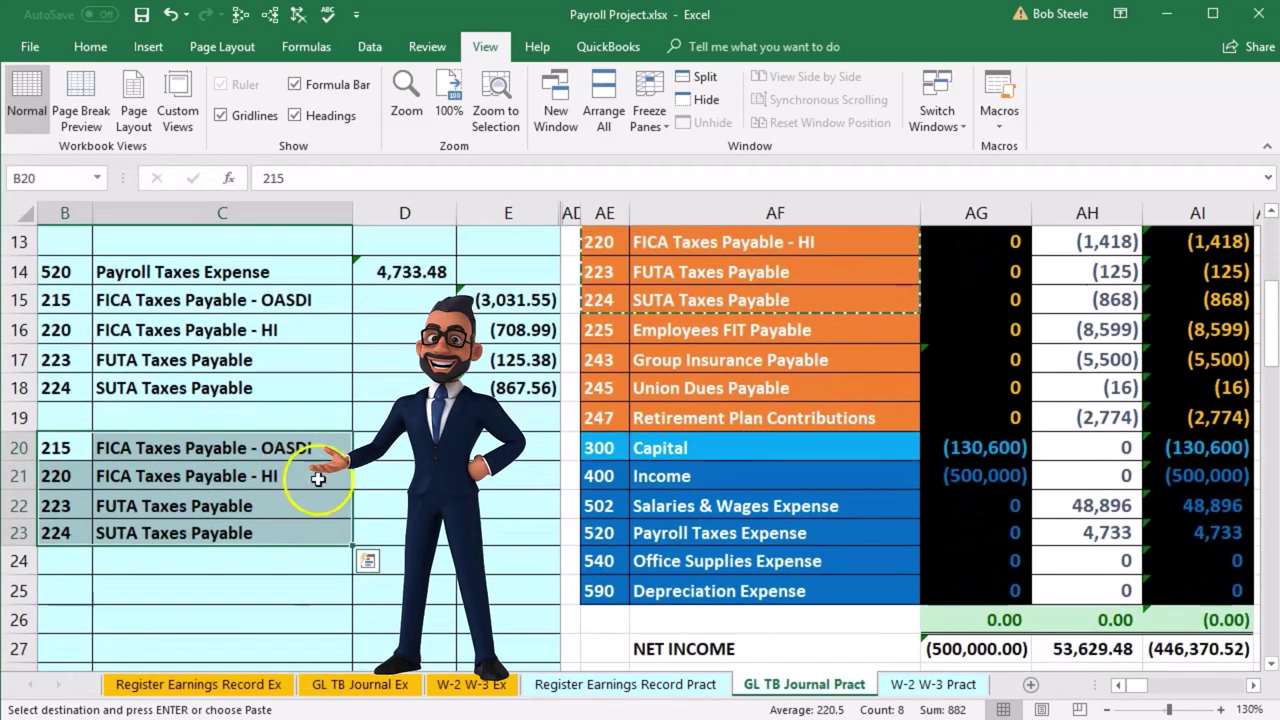
Enter the tax payment debits in D20:D23: 6063 for OASDI, 1418 for HI, 125 for FUTA and 868 for SUTA
scroll(318, 479, "up", 1)
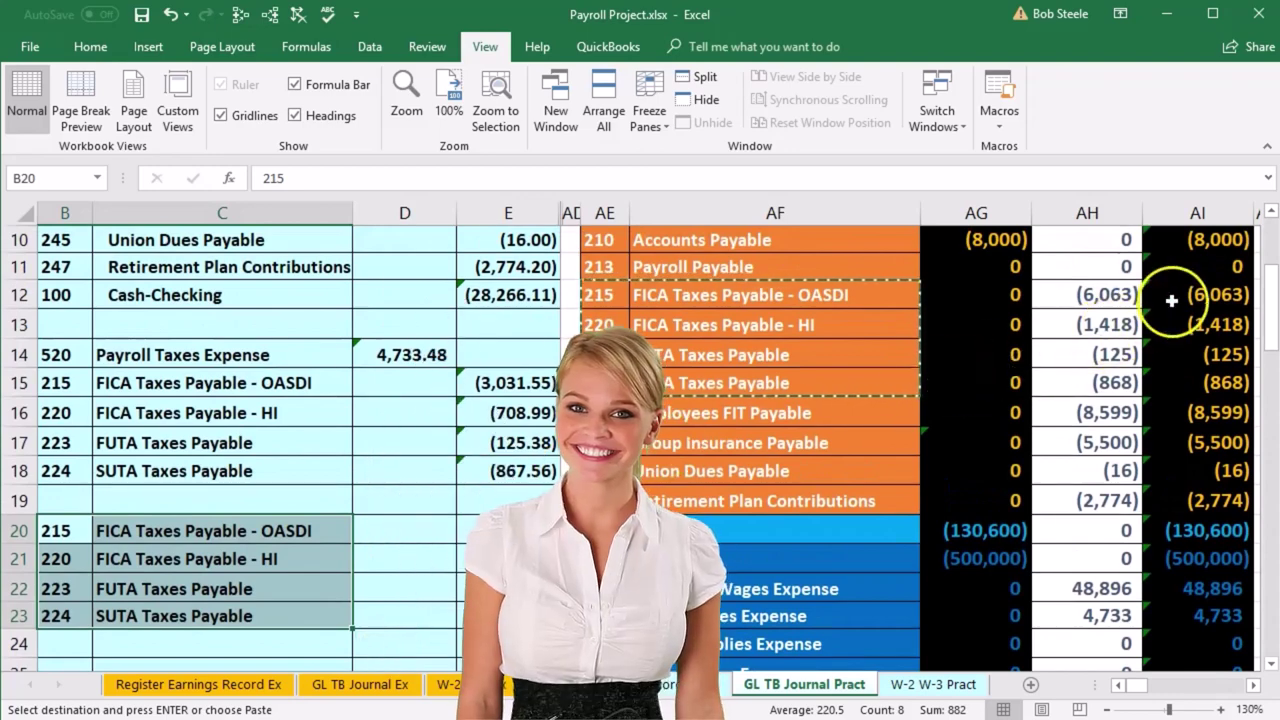
left_click(402, 530)
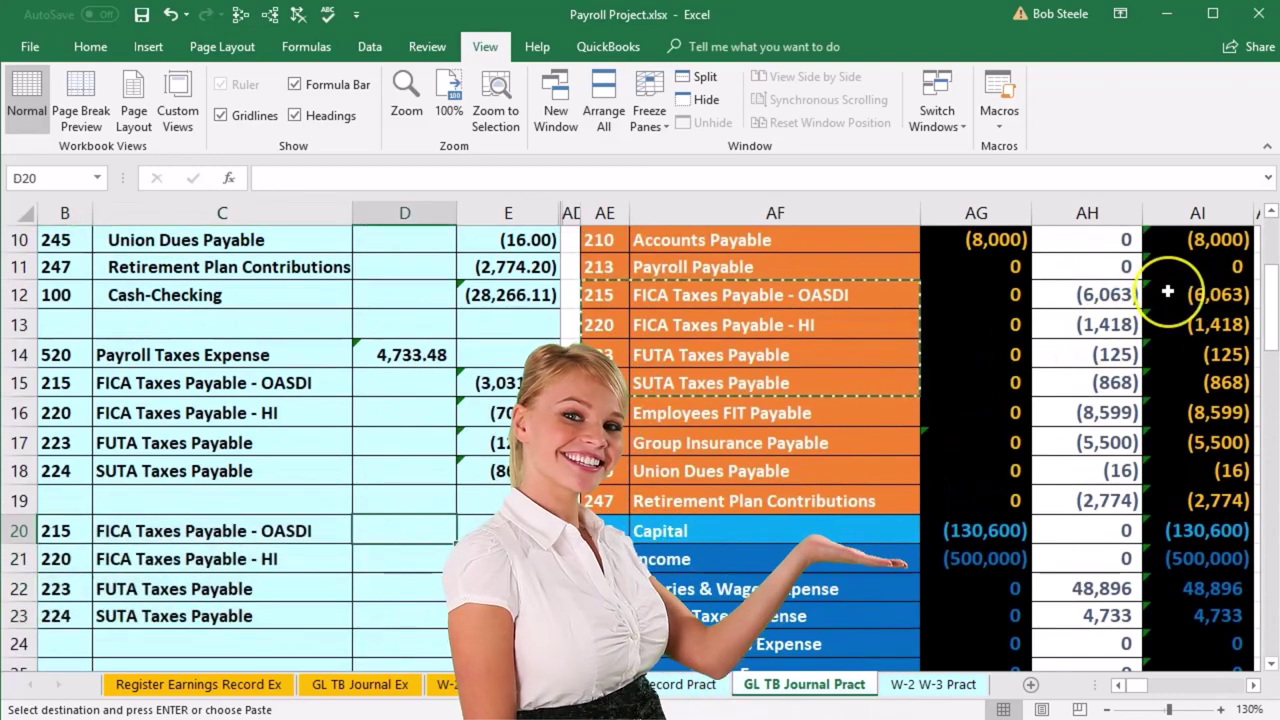
type("60")
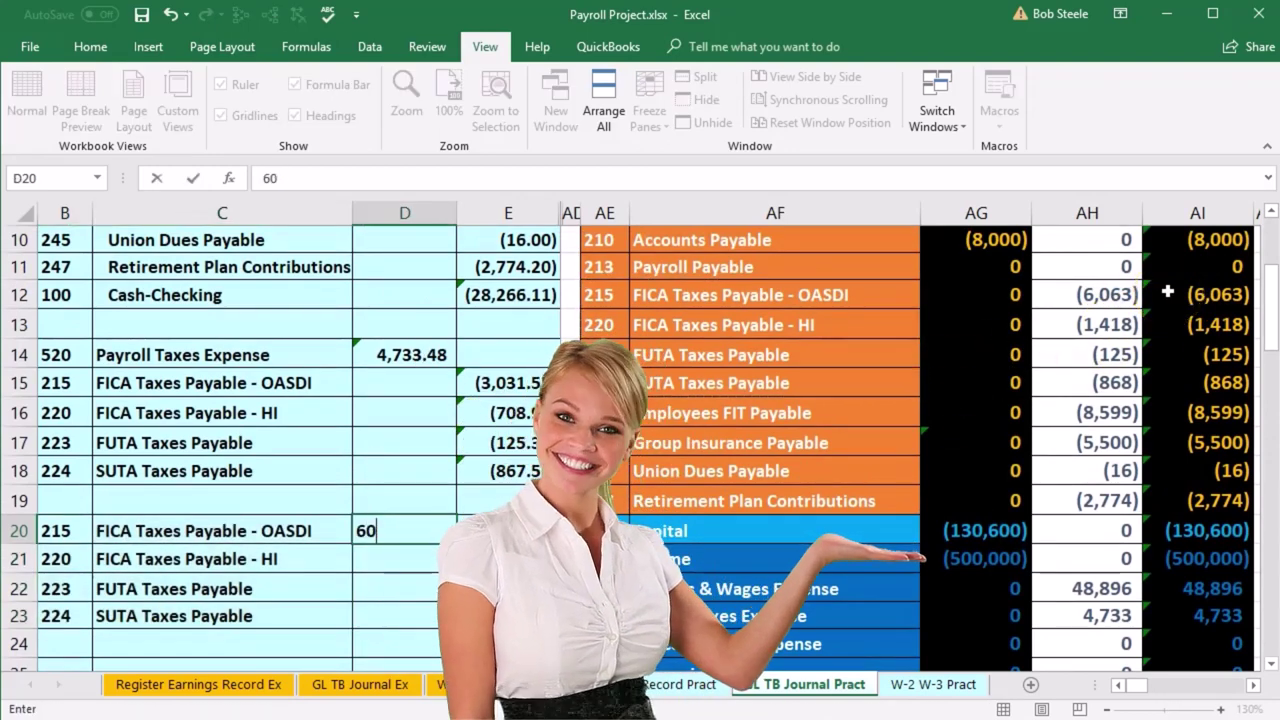
type("63.")
key("Return")
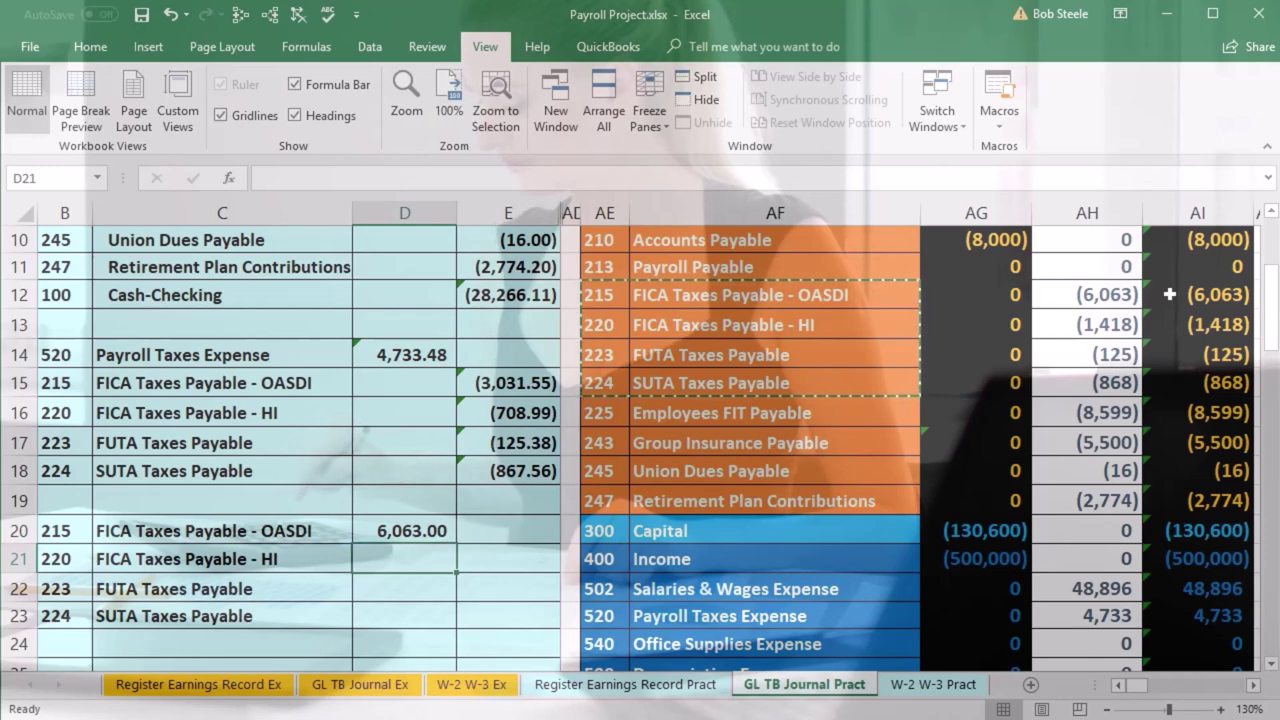
type("1418")
key("Return")
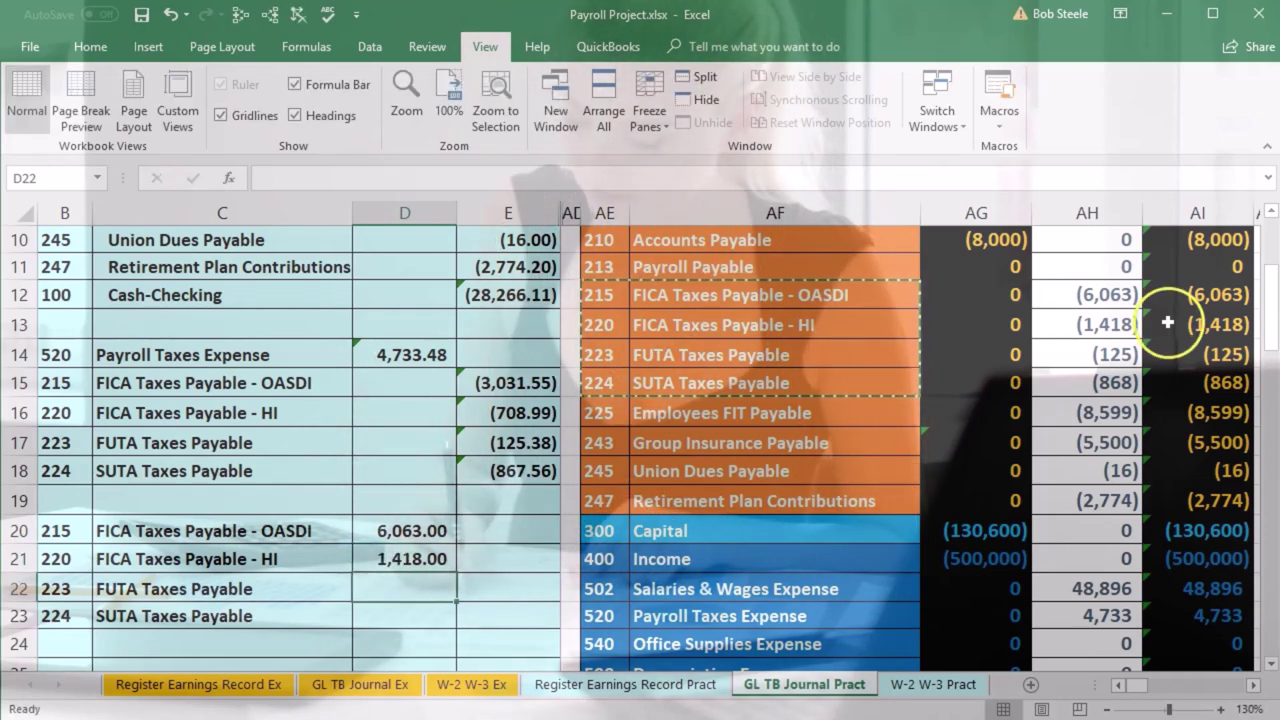
type("125")
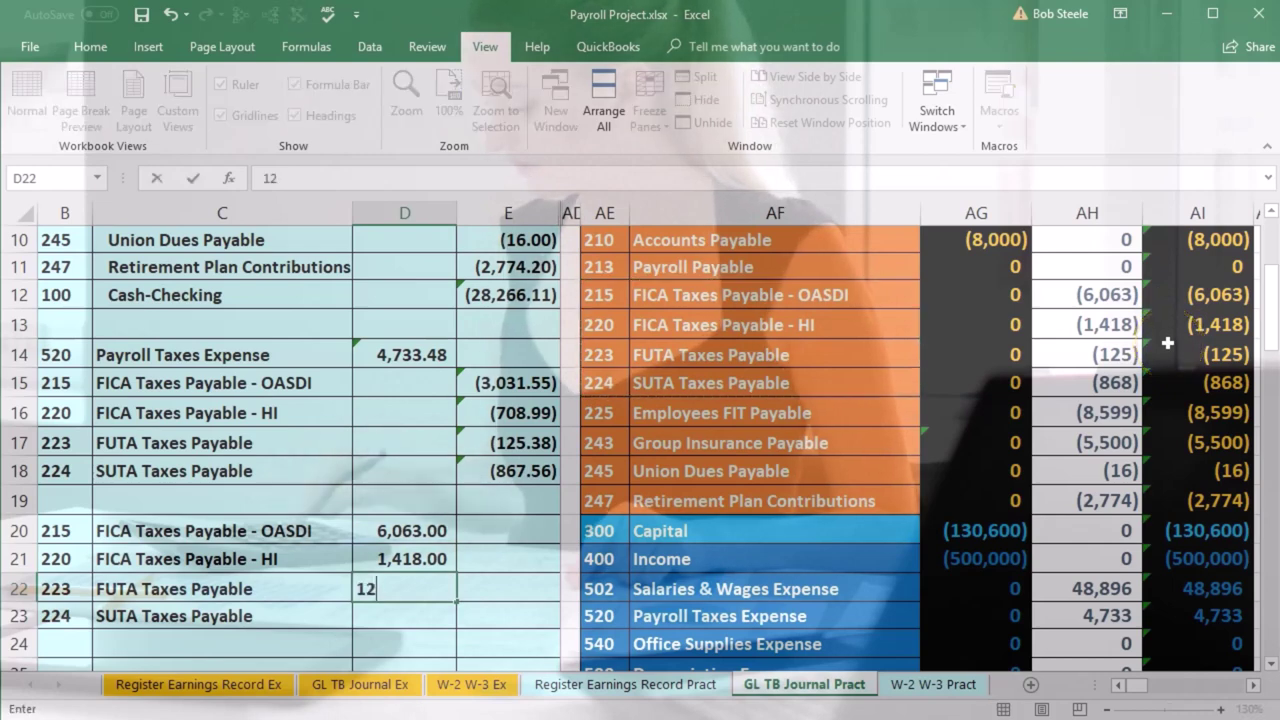
key("Return")
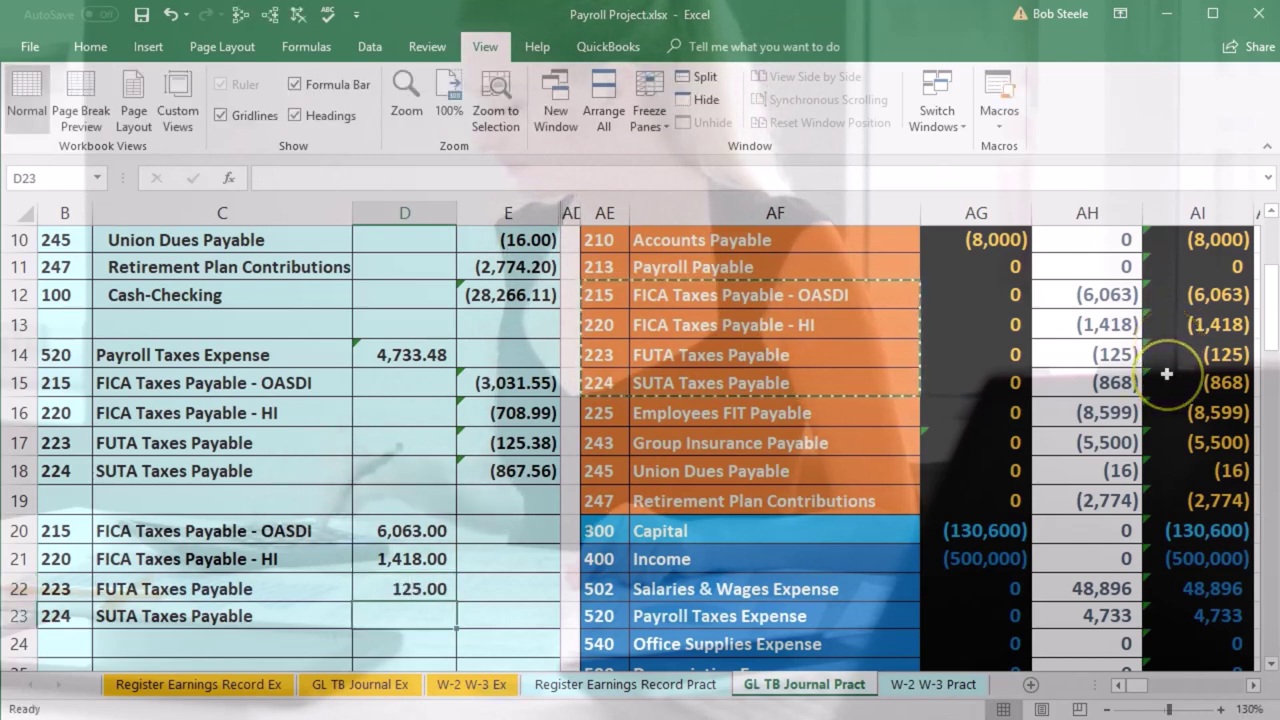
type("868")
key("Return")
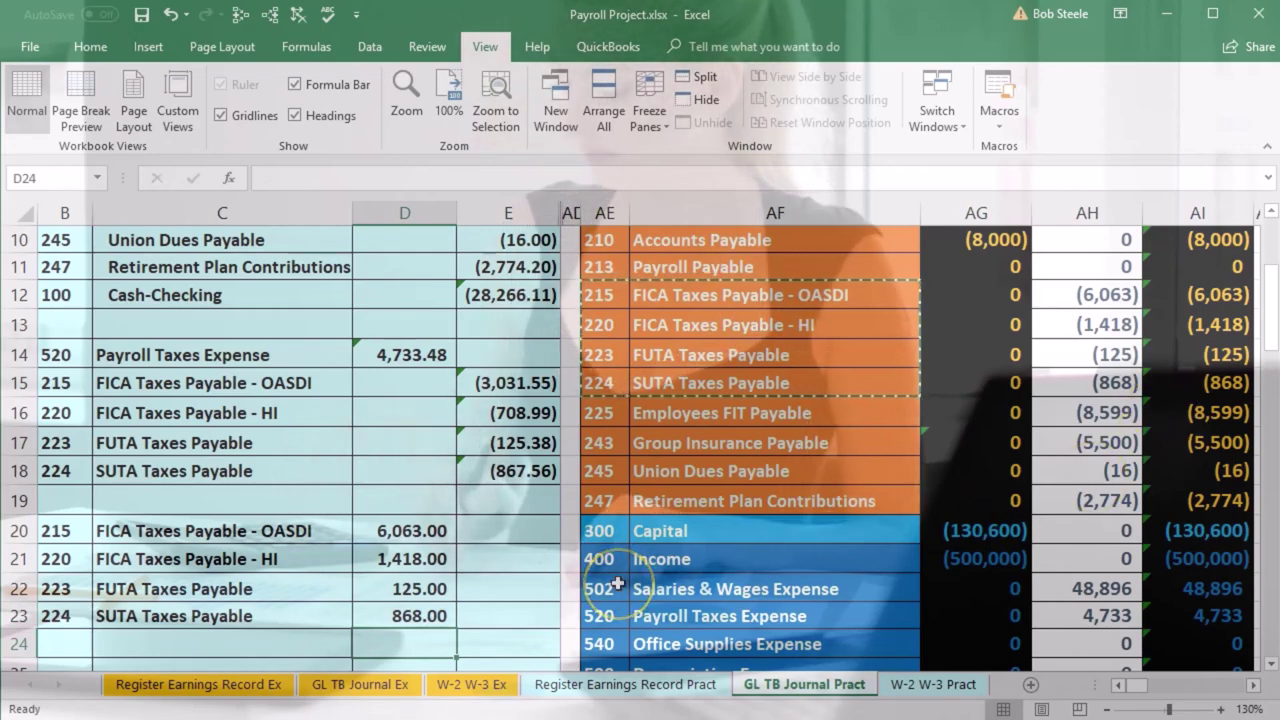
Copy account 100 Cash-Checking from the trial balance and paste it as values into the journal at B24
scroll(639, 406, "up", 2)
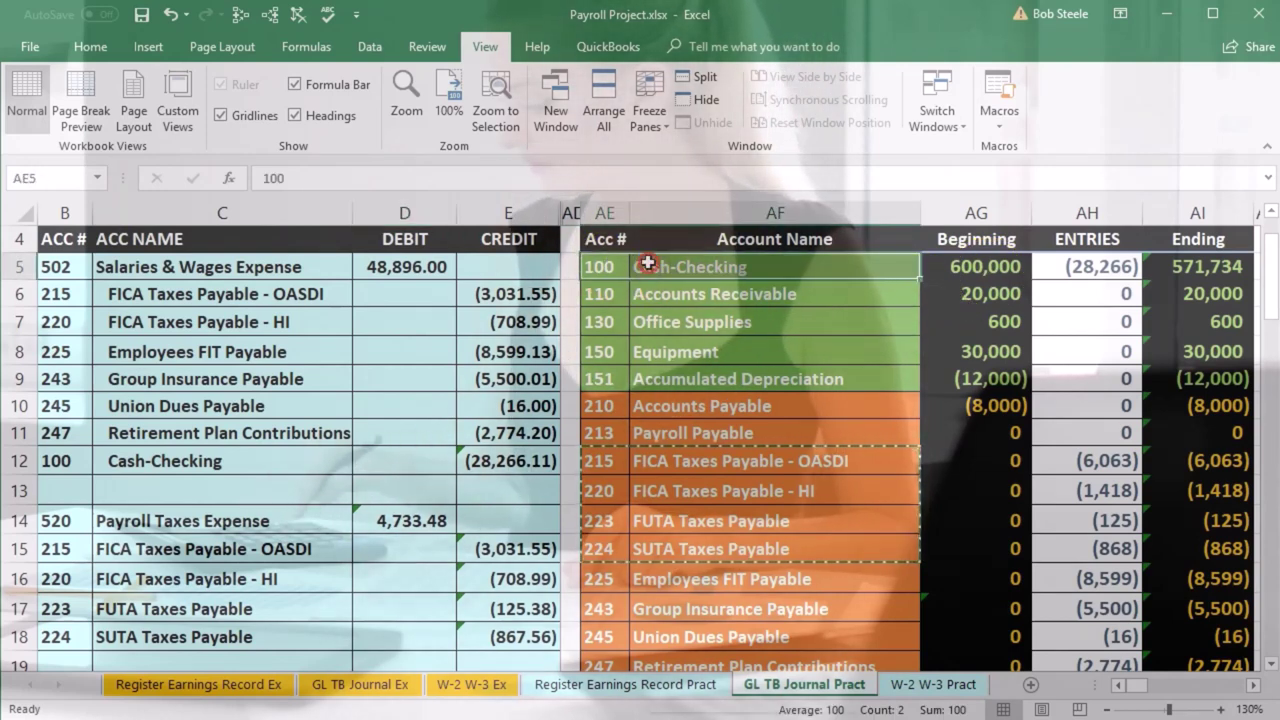
right_click(648, 262)
left_click(668, 300)
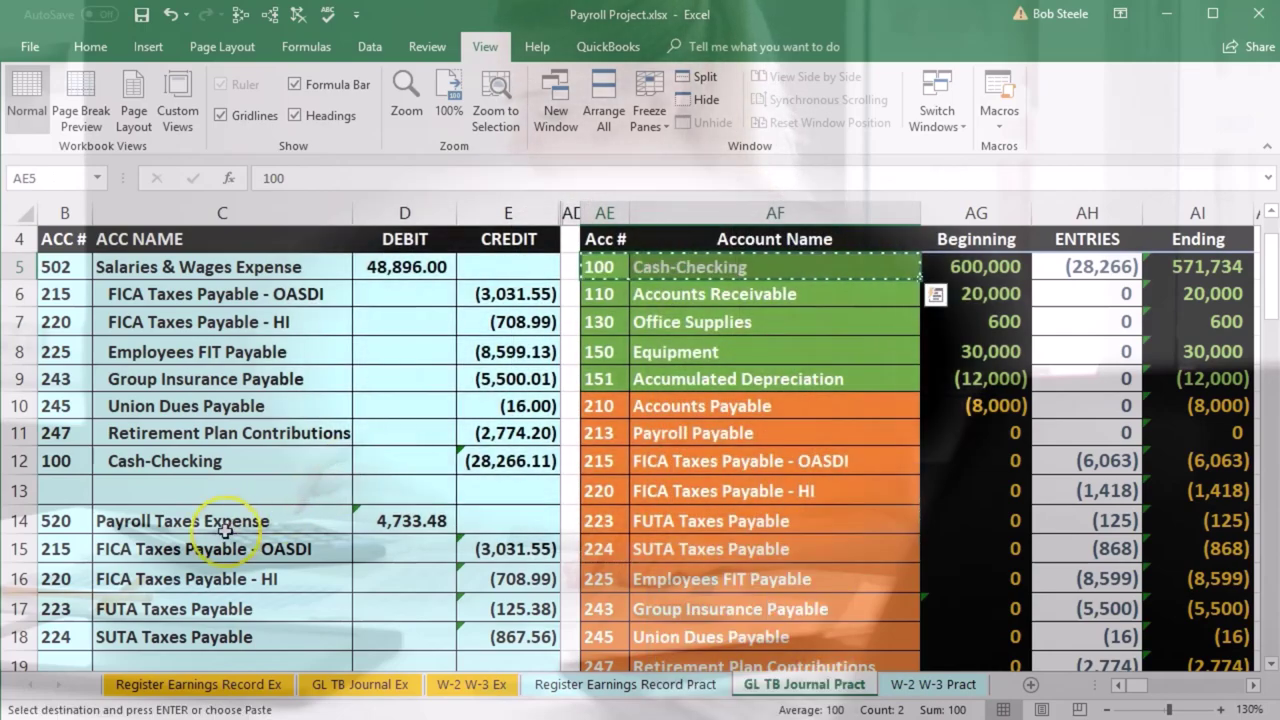
scroll(229, 529, "down", 3)
left_click(77, 564)
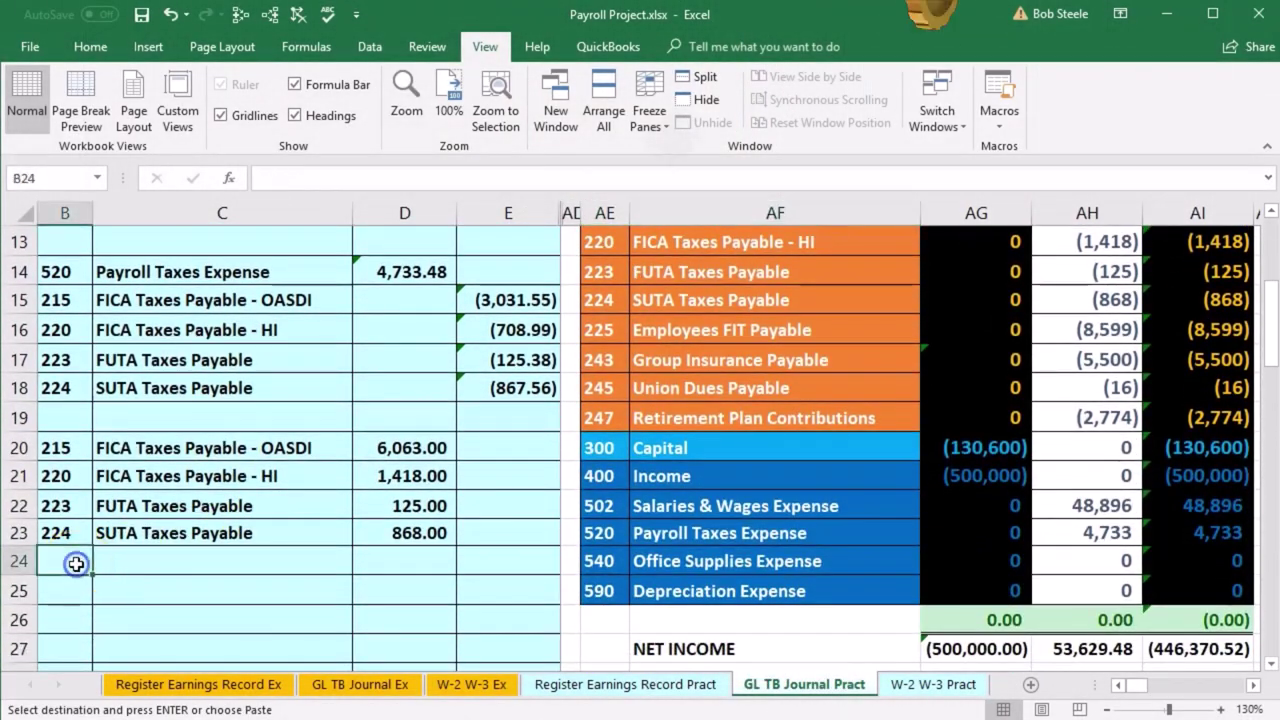
right_click(76, 564)
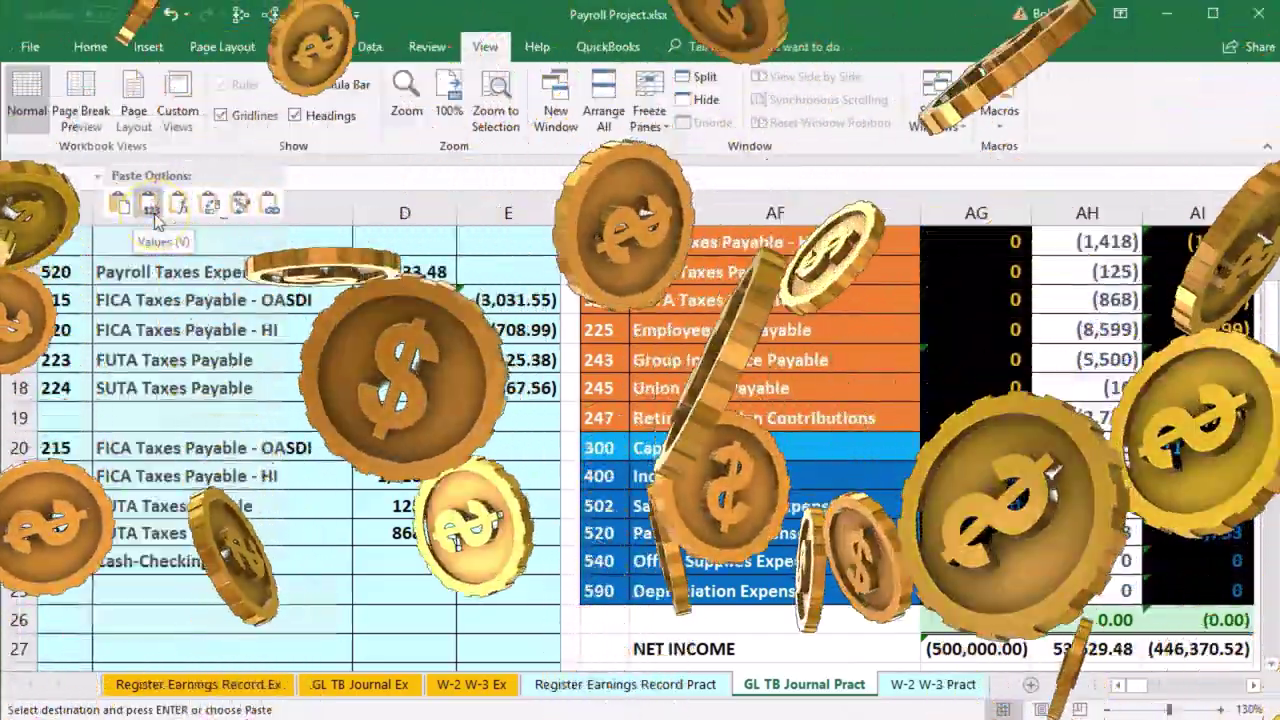
left_click(150, 210)
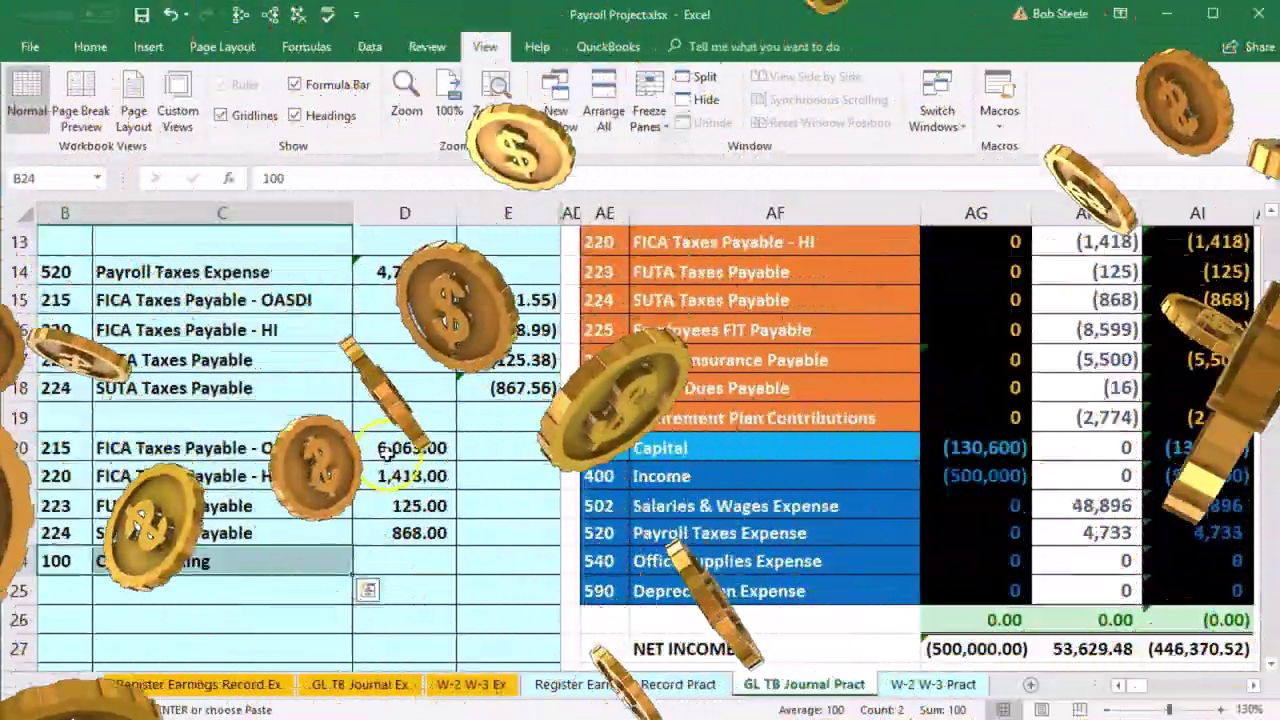
Credit Cash-Checking in E24 with the formula -SUM(D20:E23) and check that the entry in D20:E24 balances
left_click_drag(386, 450, 389, 532)
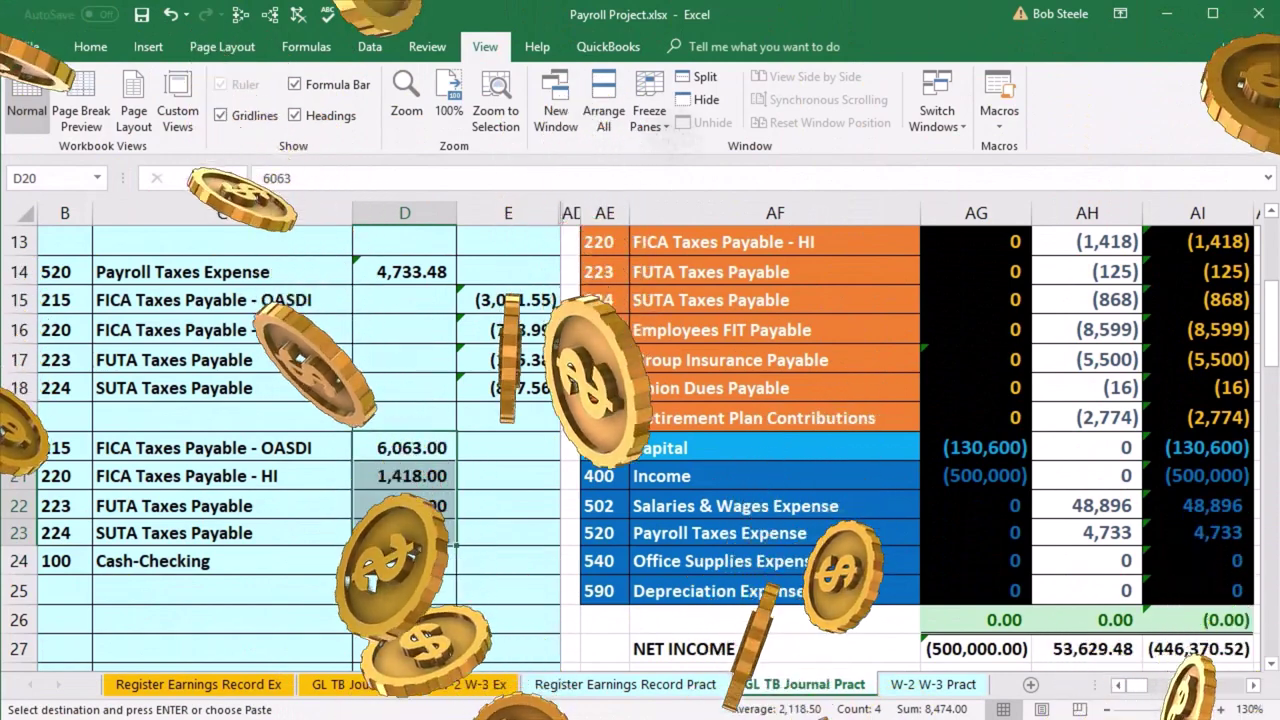
left_click(526, 563)
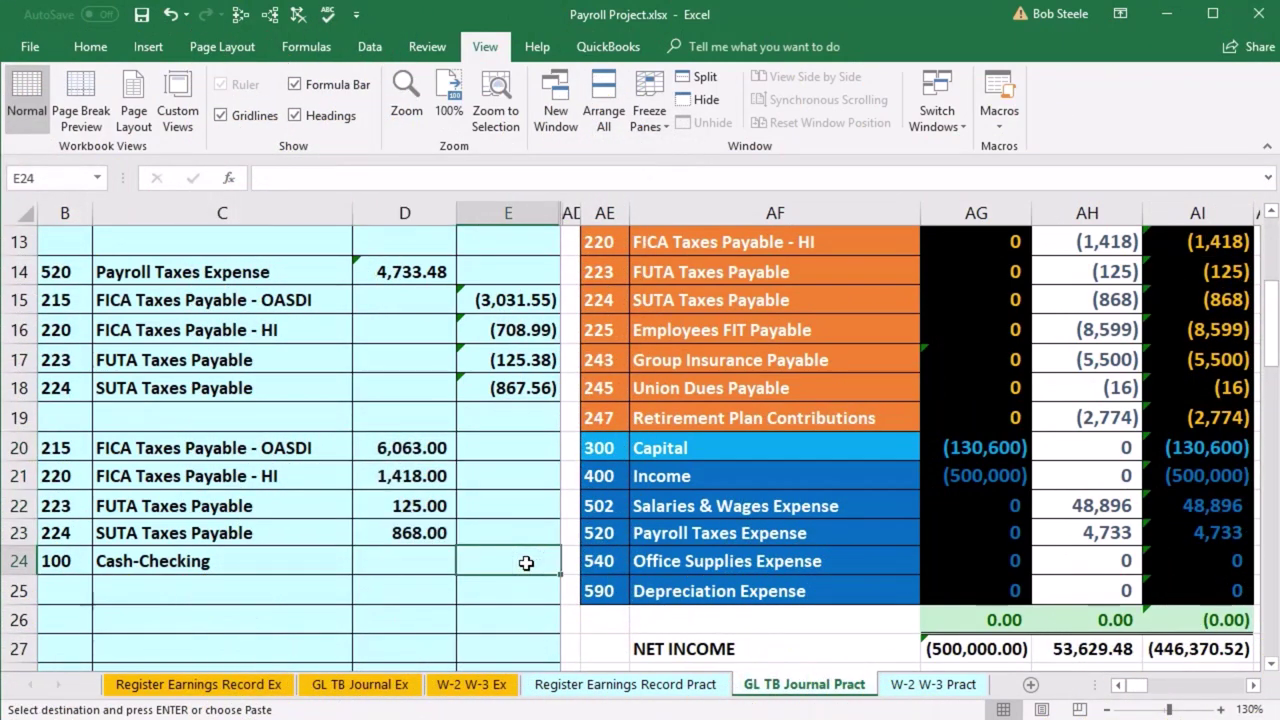
type("-su")
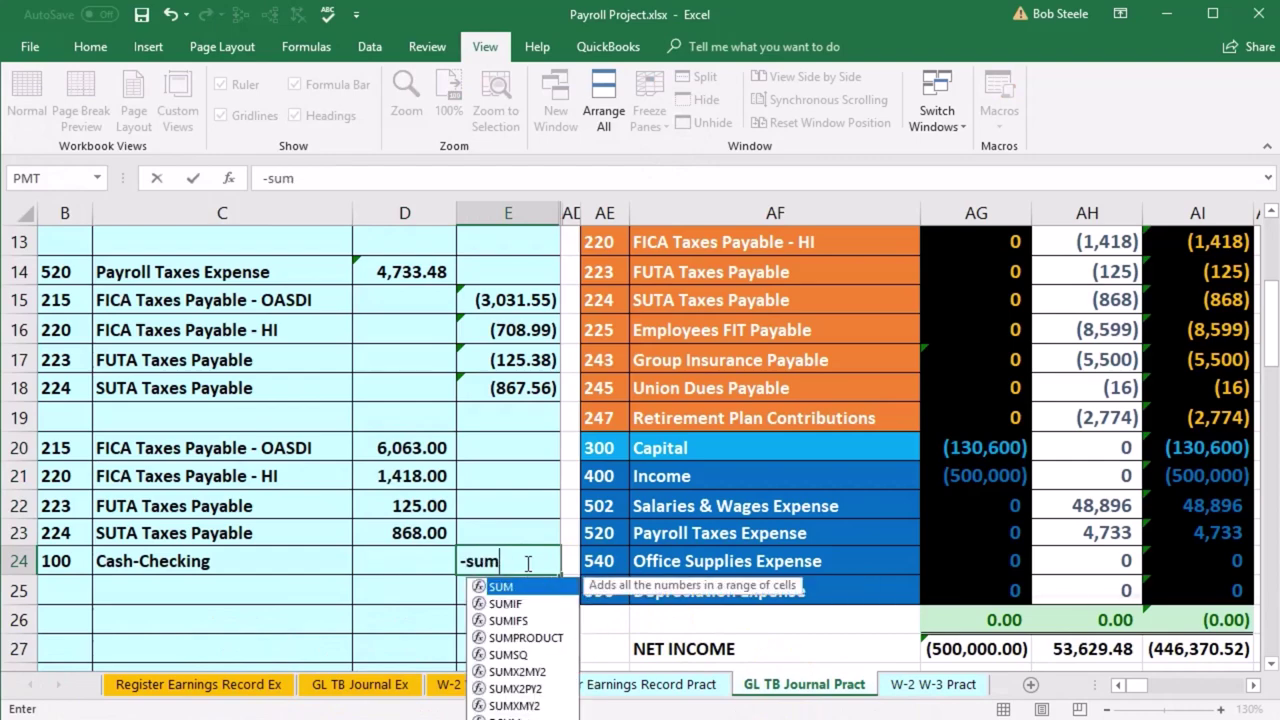
type("m")
key("Tab")
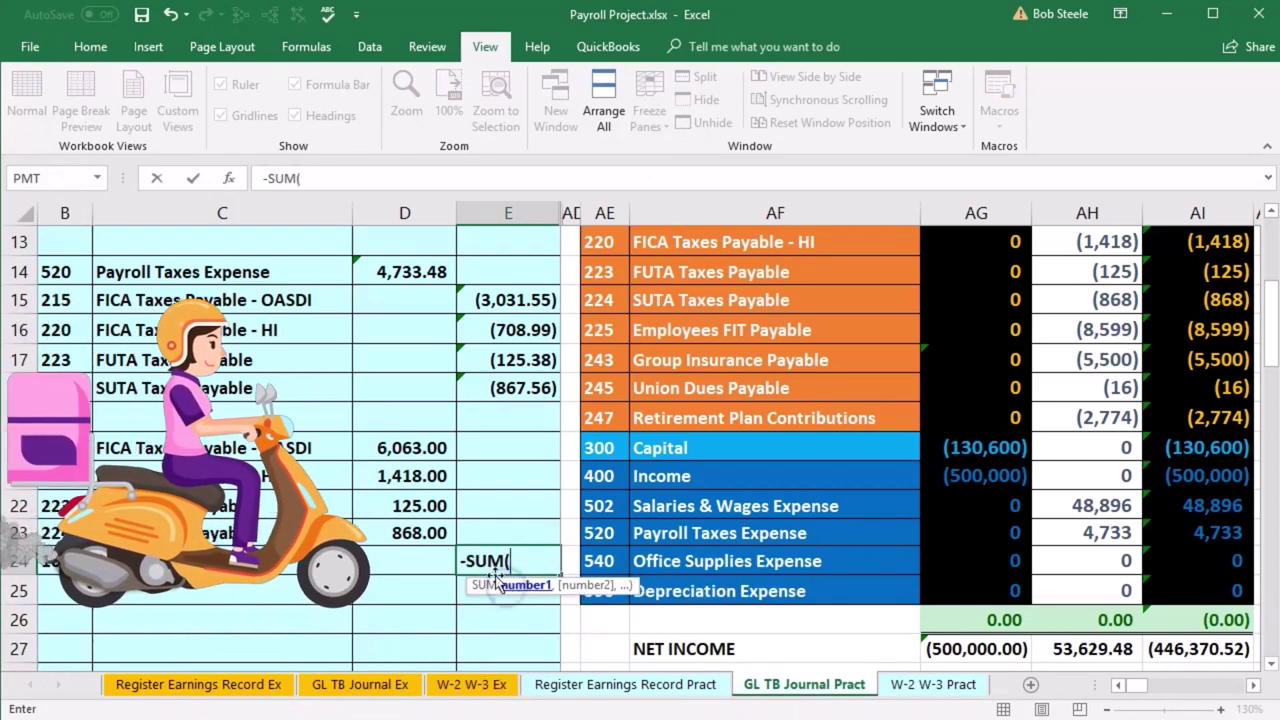
left_click_drag(415, 447, 508, 537)
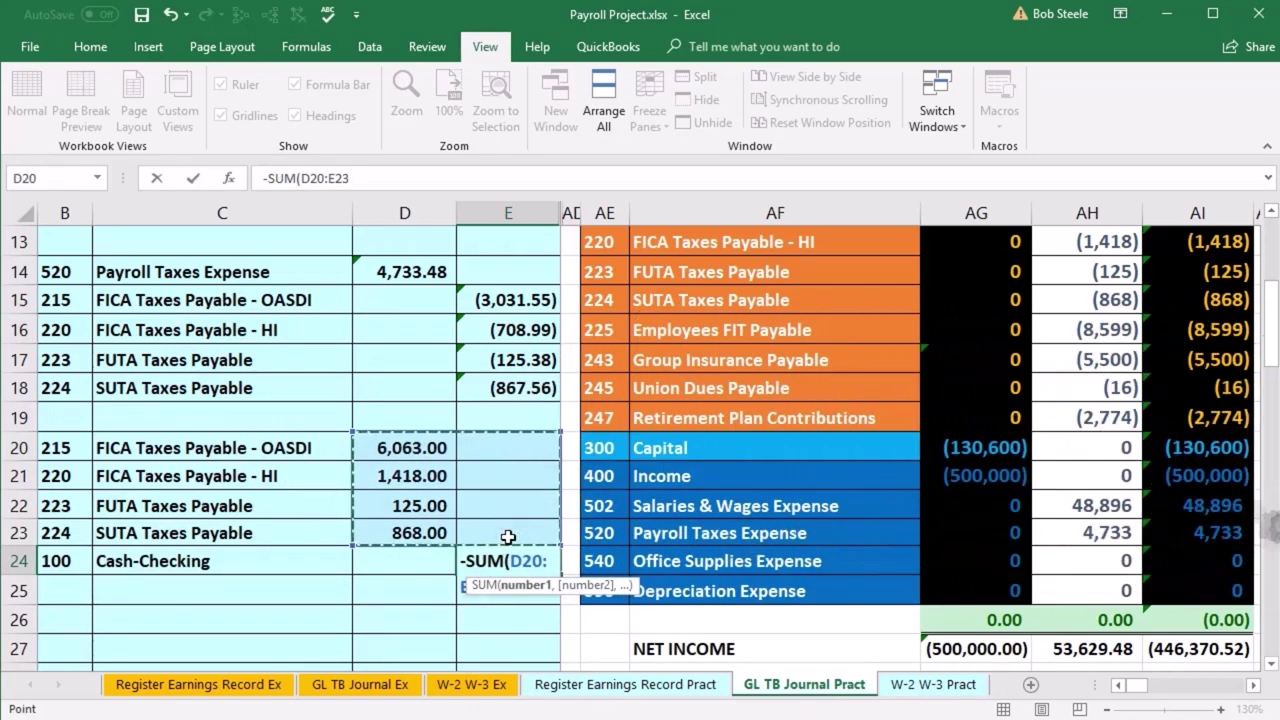
key("Return")
left_click_drag(400, 448, 476, 543)
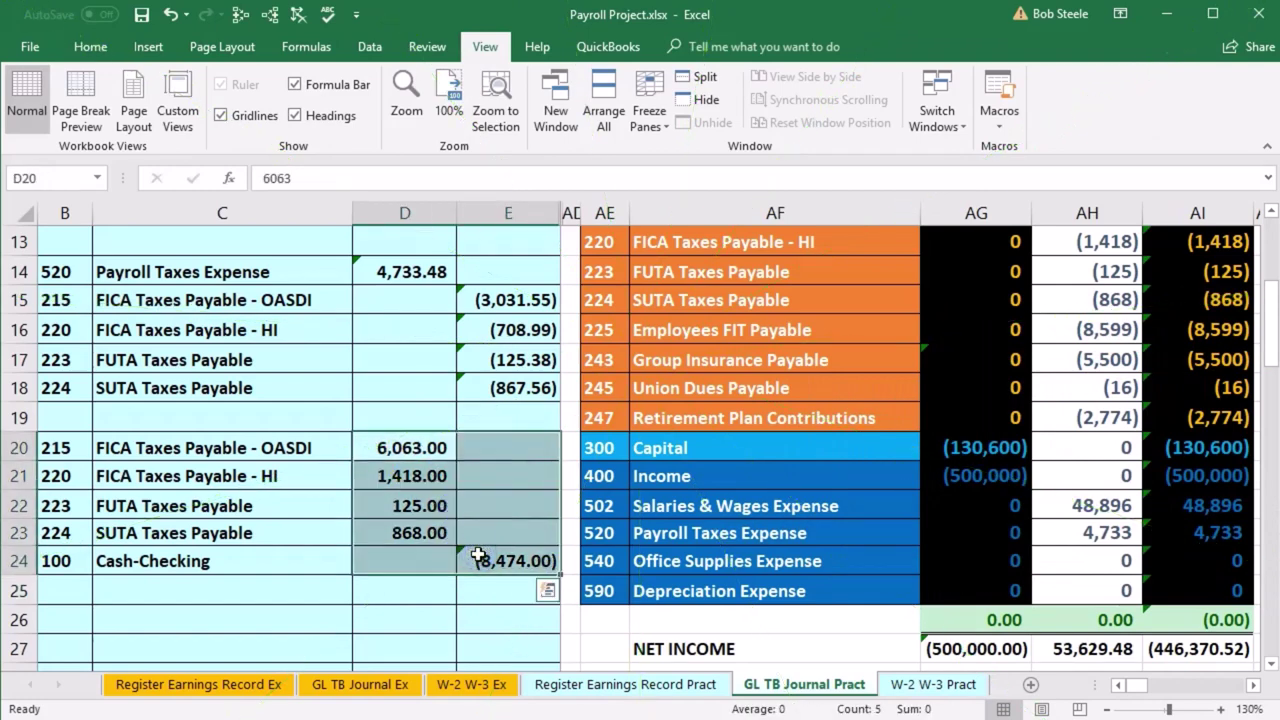
Enter the date 9/15 in AS8 of the FICA Taxes Payable - OASDI ledger account (215)
scroll(848, 378, "up", 1)
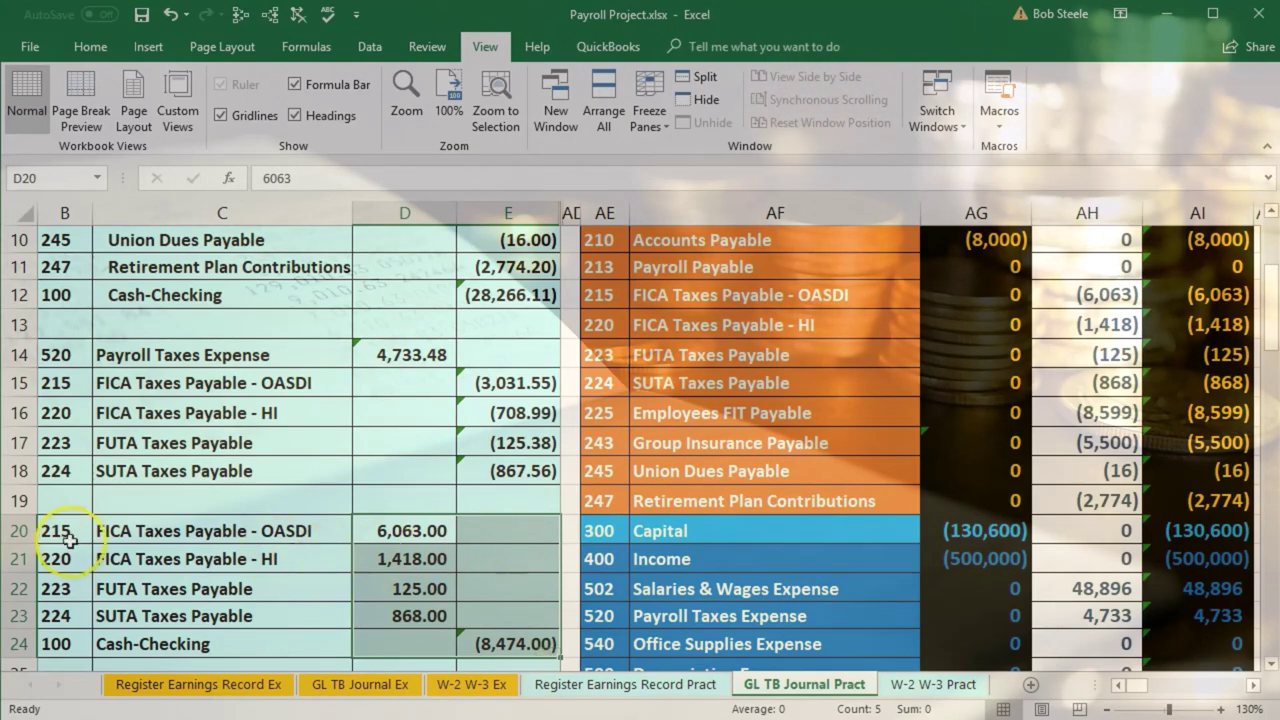
left_click_drag(66, 531, 118, 539)
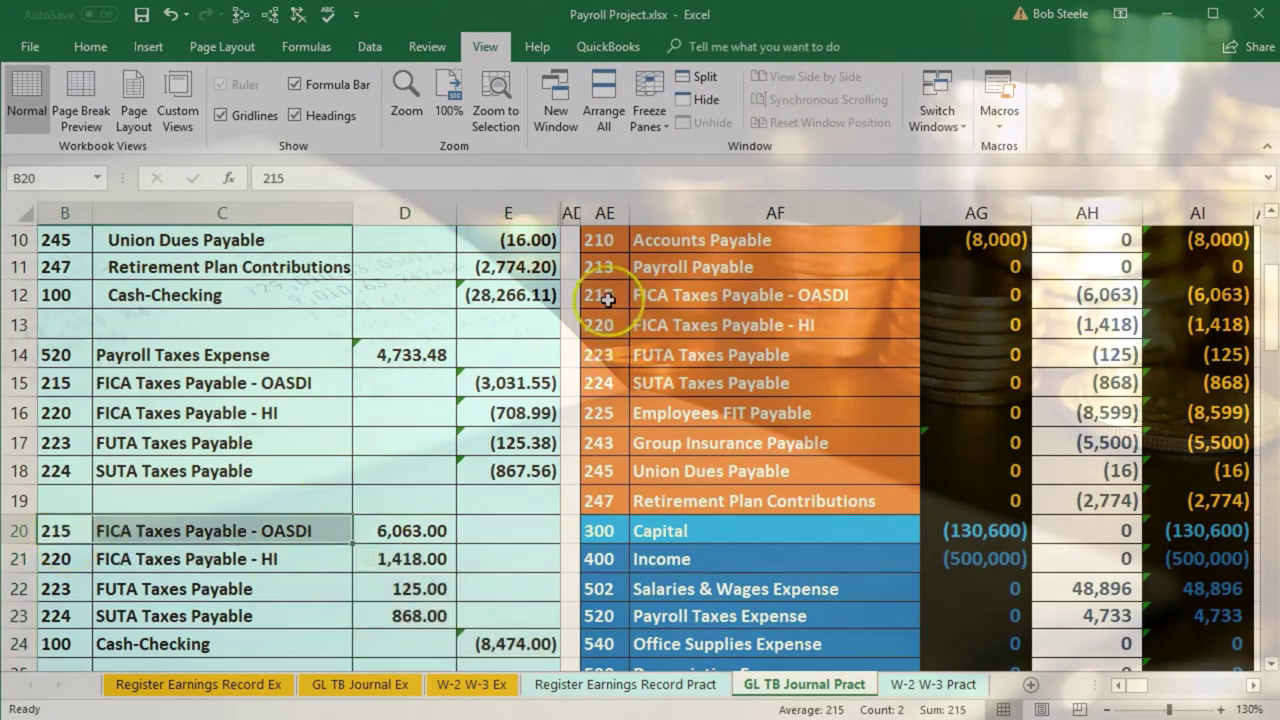
left_click(651, 294)
scroll(660, 300, "up", 1)
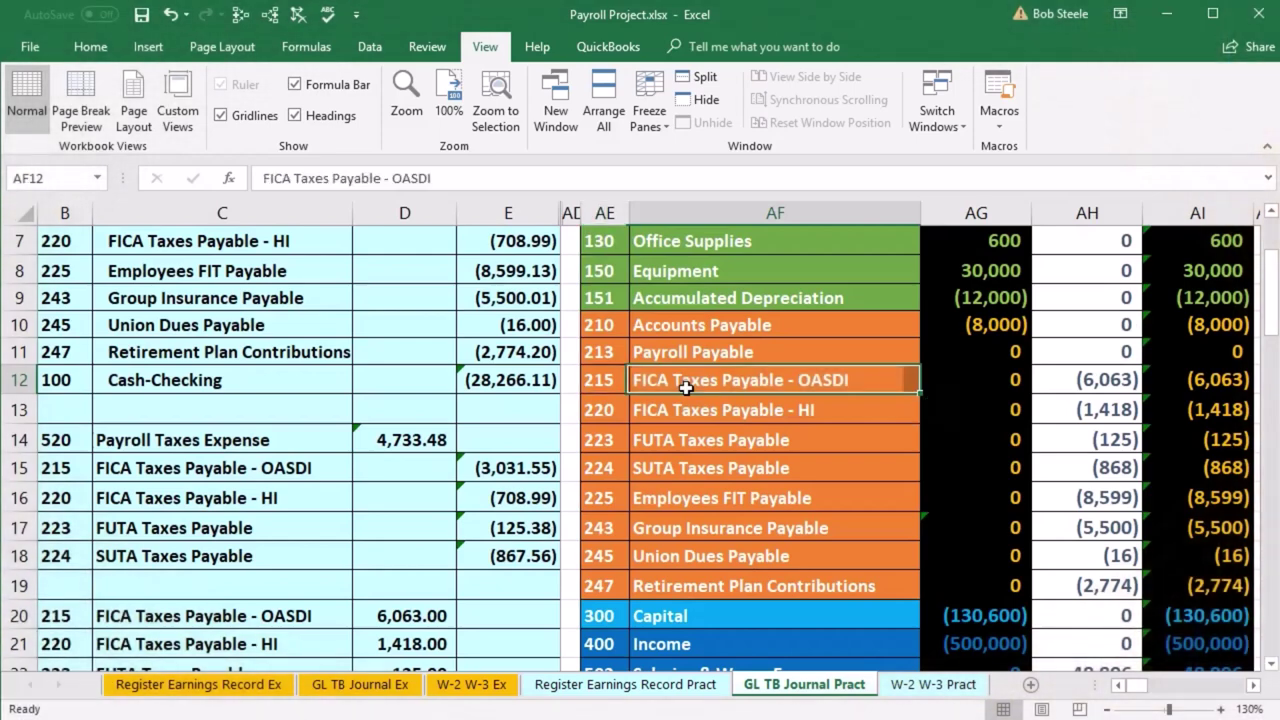
key("Right")
key("Right")
key("Right")
key("Right")
key("Right")
key("Right")
key("Right")
key("Right")
key("Right")
key("Right")
key("Right")
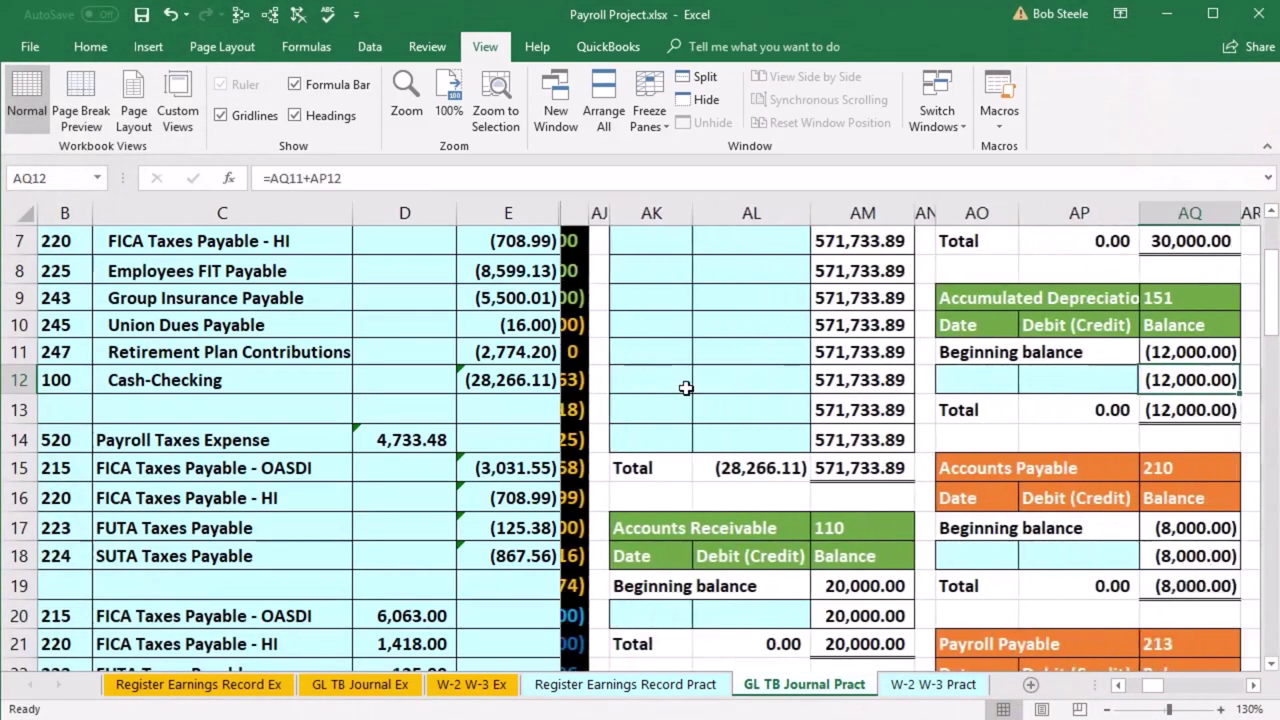
key("Right")
key("Right")
key("Right")
key("Right")
scroll(686, 388, "down", 3)
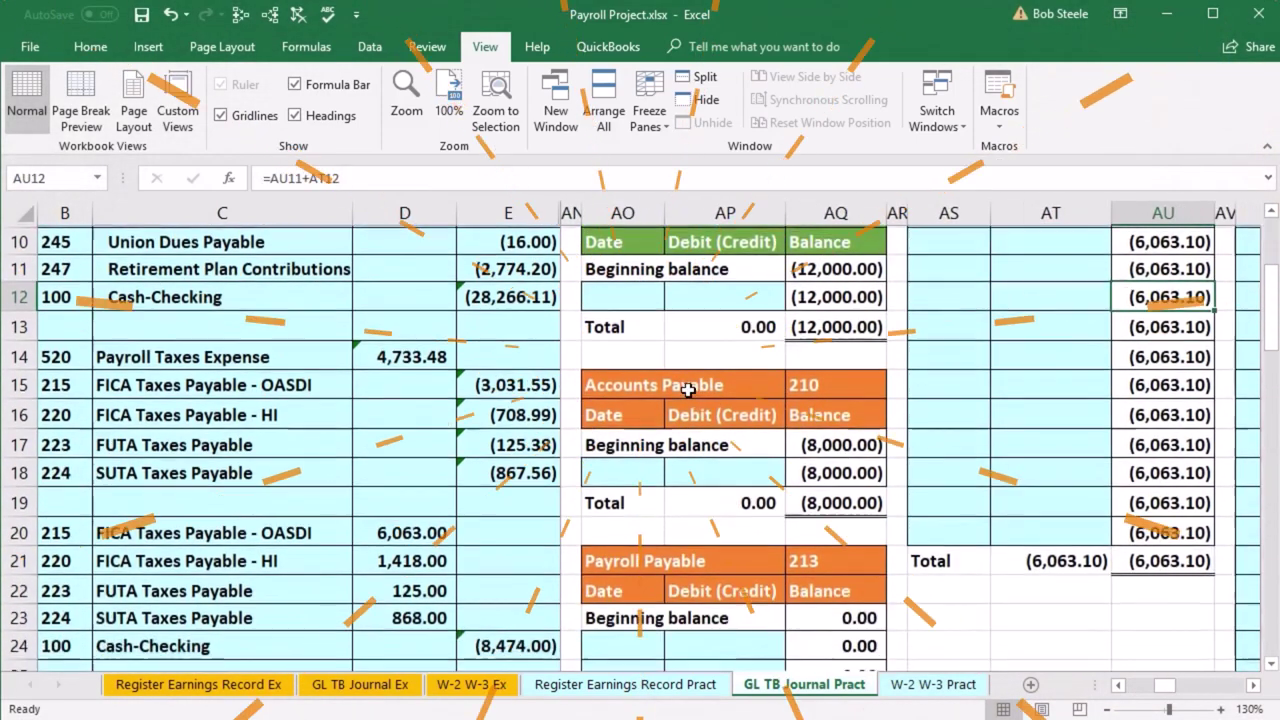
scroll(686, 388, "up", 4)
scroll(688, 390, "up", 1)
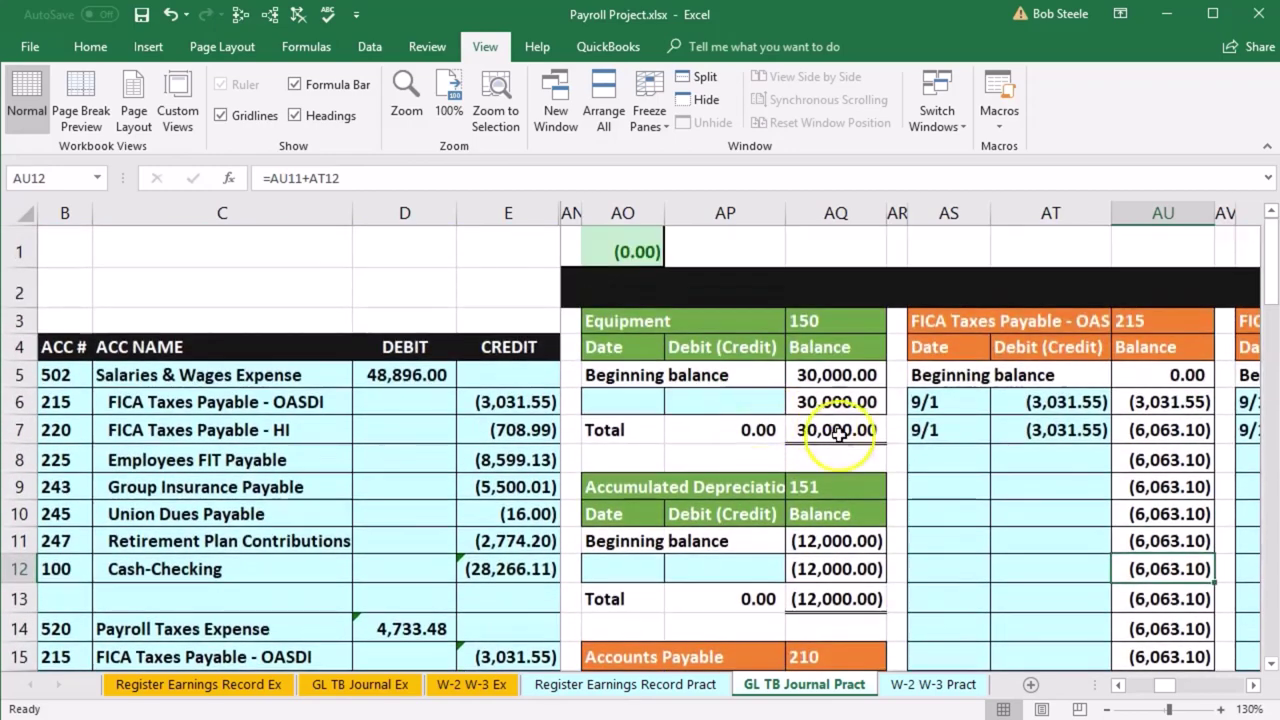
left_click(931, 464)
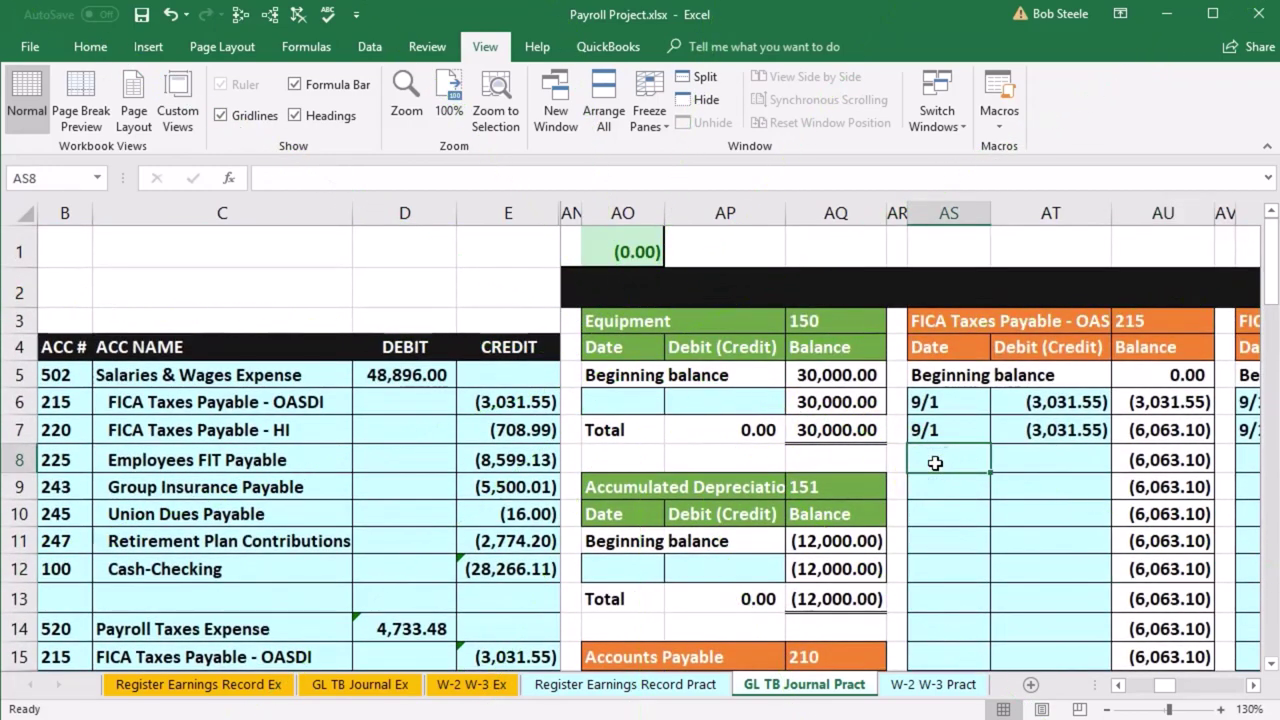
type("9/15")
key("Tab")
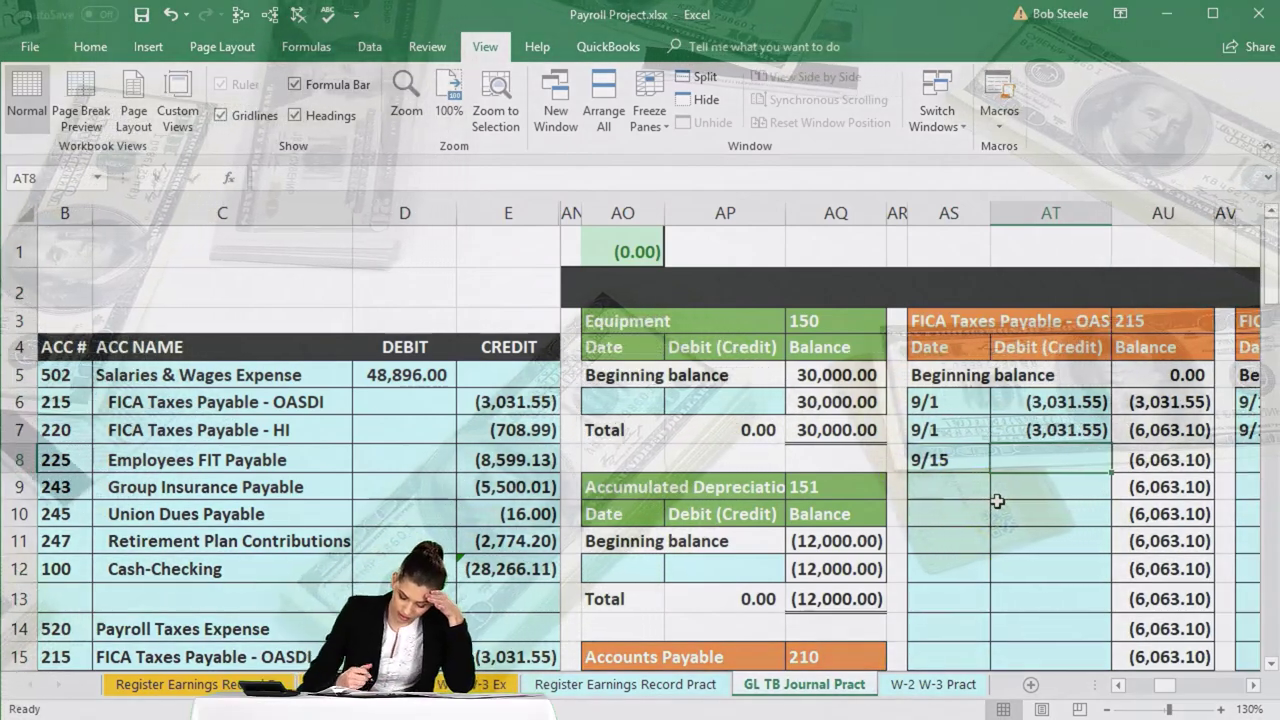
Post the OASDI payment in AT8 of ledger account 215 with a formula linking to journal debit D20
type("=")
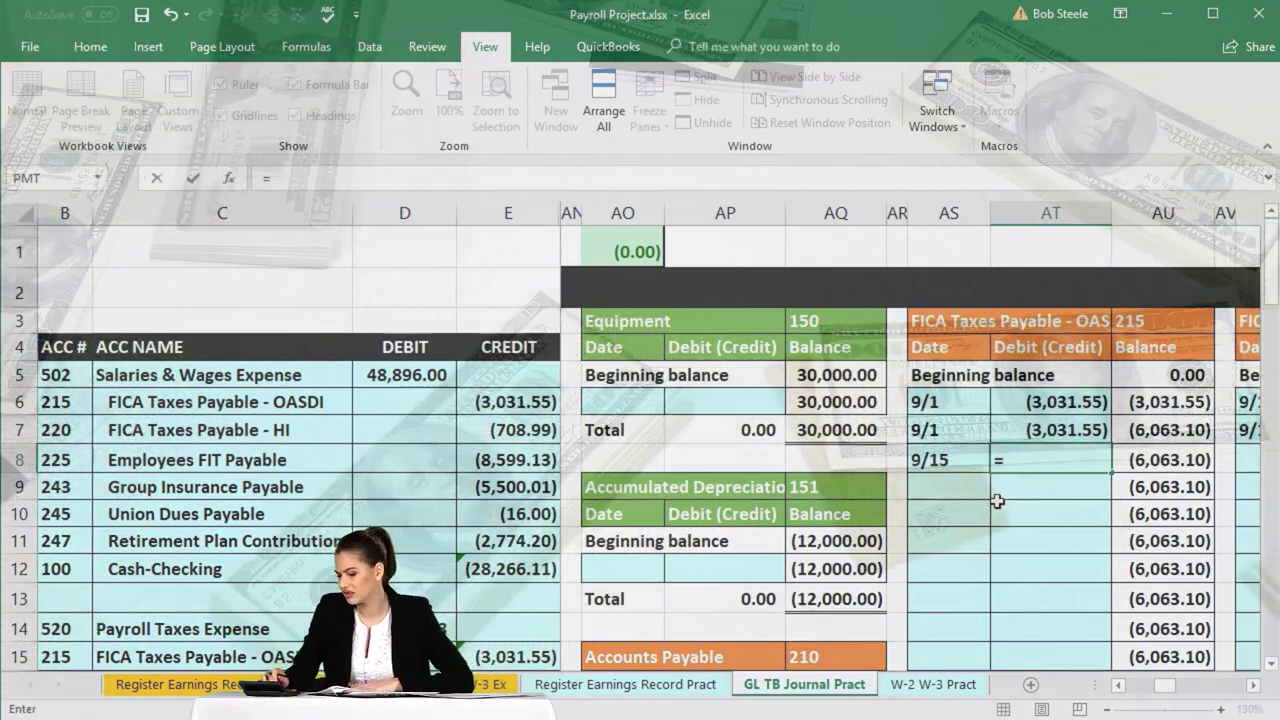
scroll(493, 545, "down", 1)
scroll(493, 545, "down", 2)
left_click(420, 531)
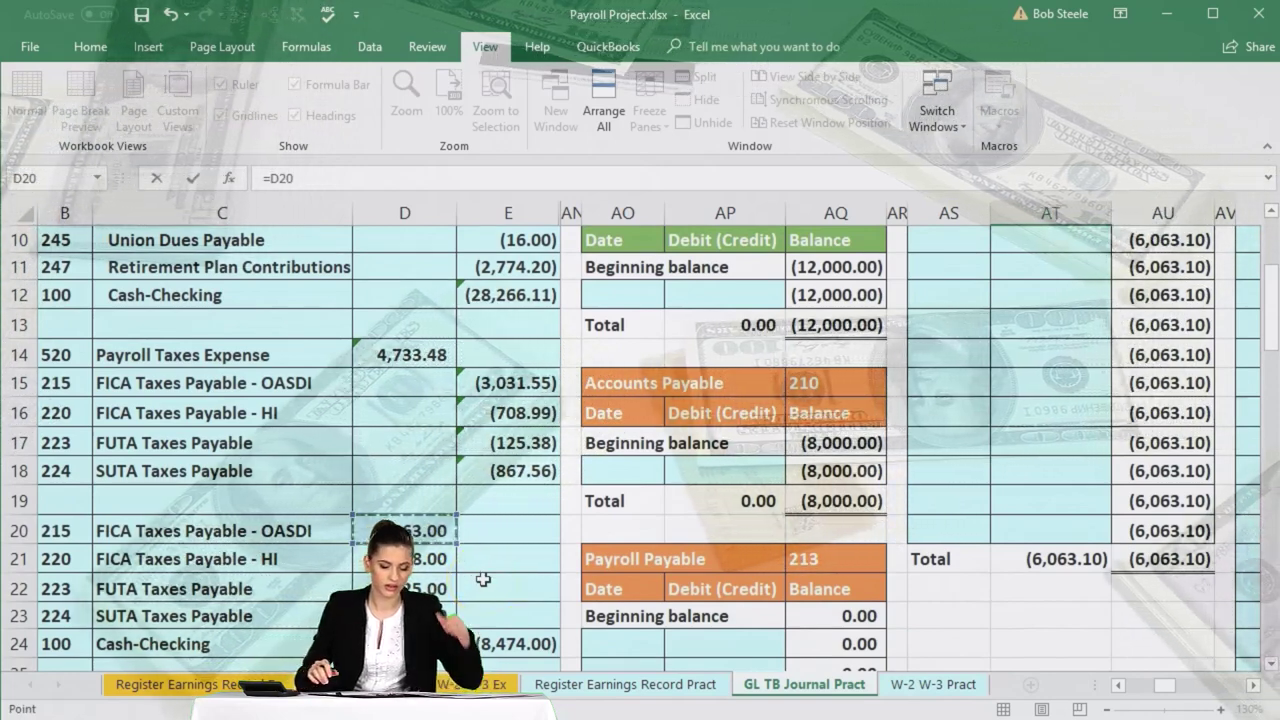
key("Return")
scroll(483, 578, "up", 2)
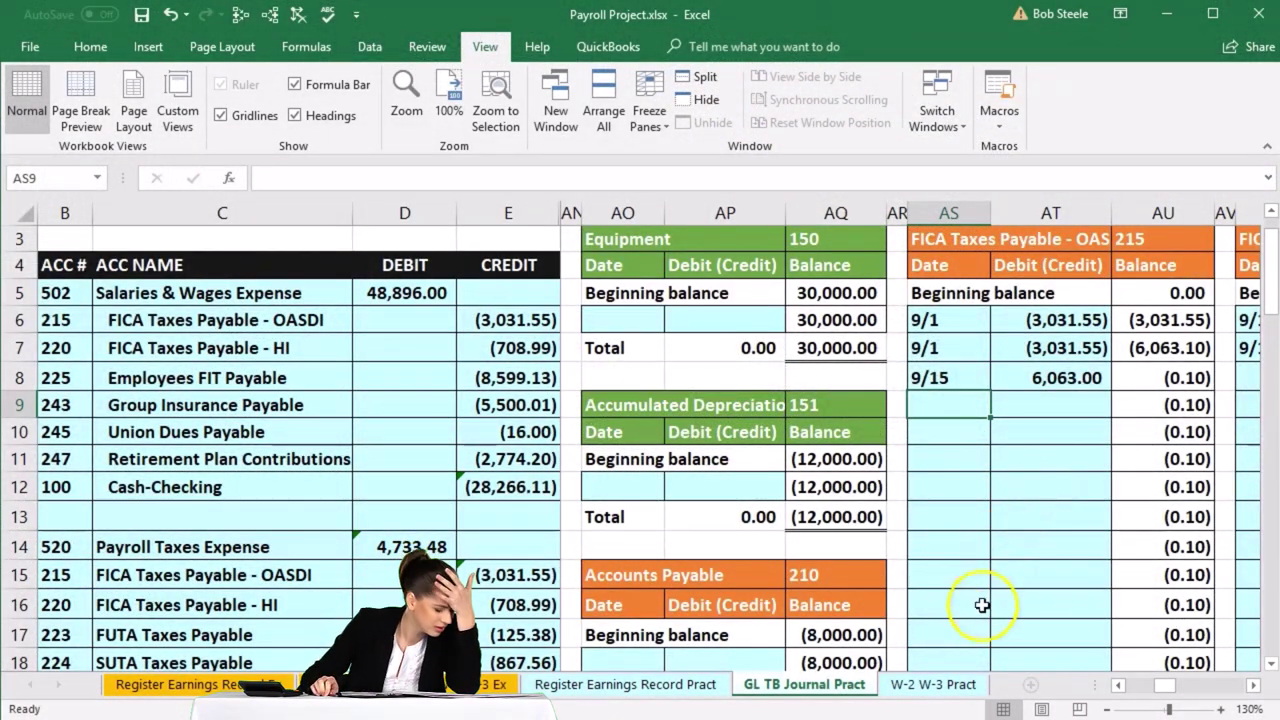
Format trial balance columns AG through AI with two decimal places and adjust their widths to fit the amounts
left_click(1119, 685)
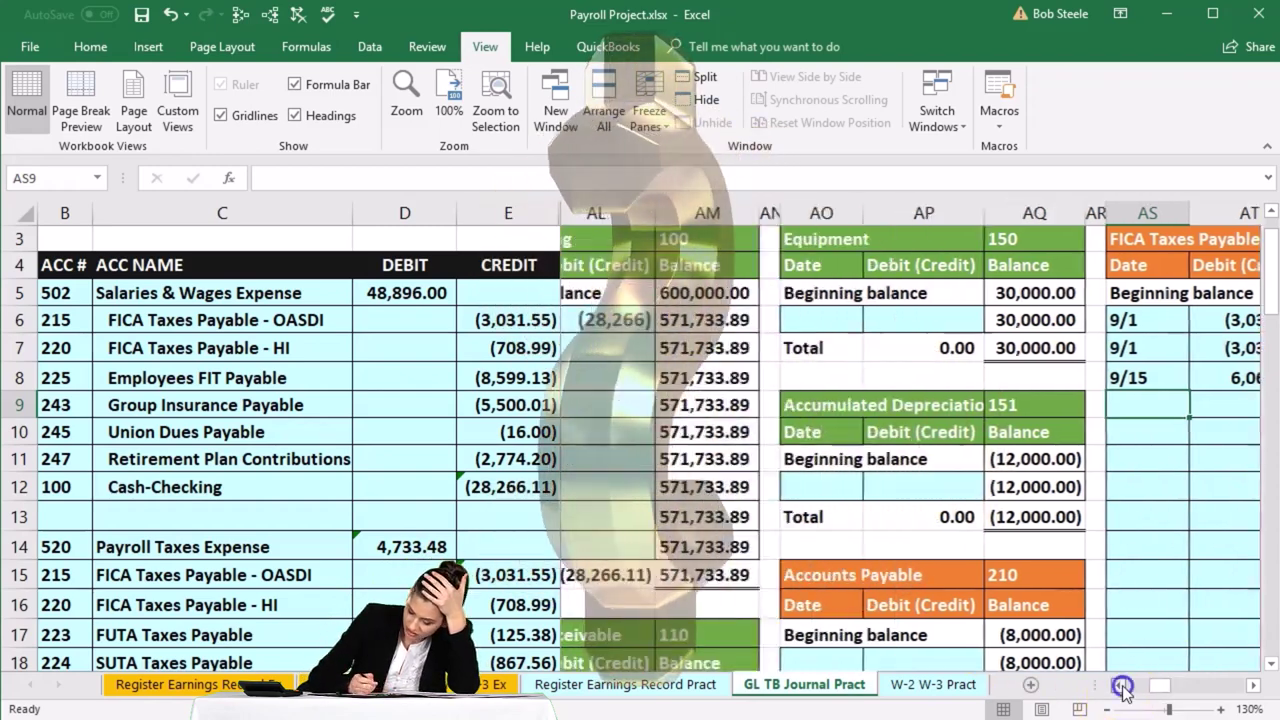
left_click(1119, 685)
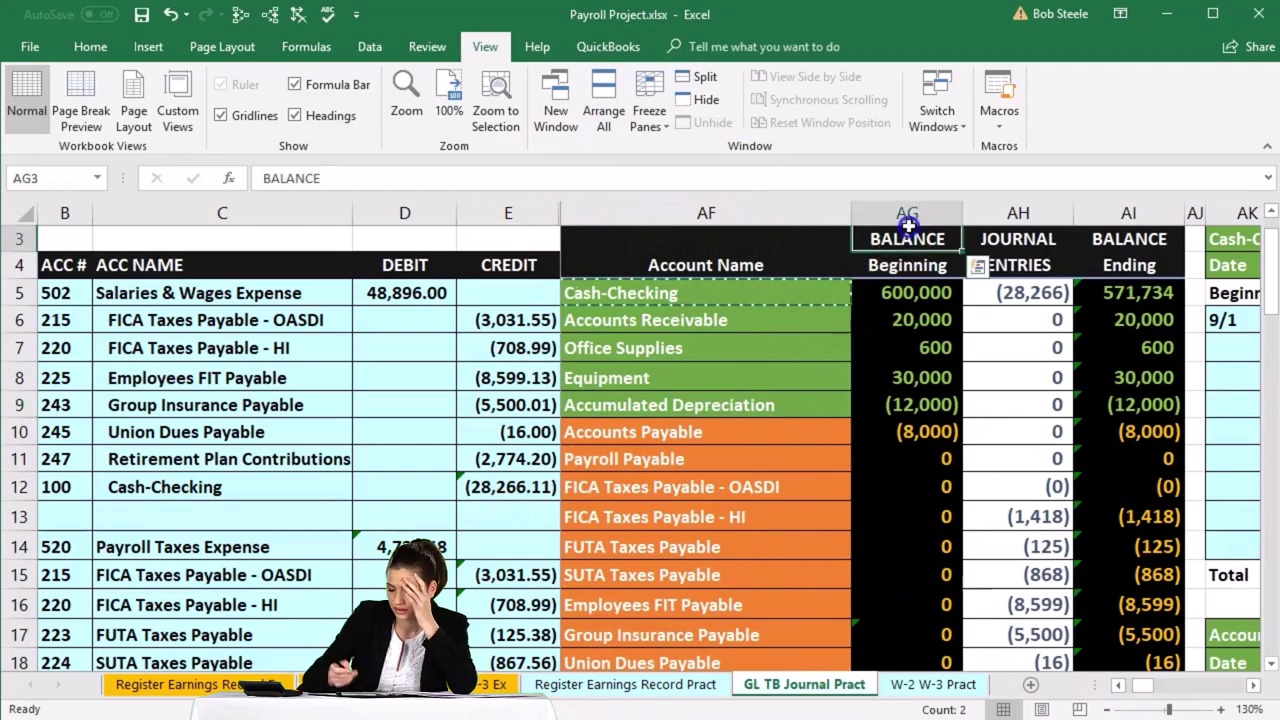
left_click_drag(912, 213, 1024, 240)
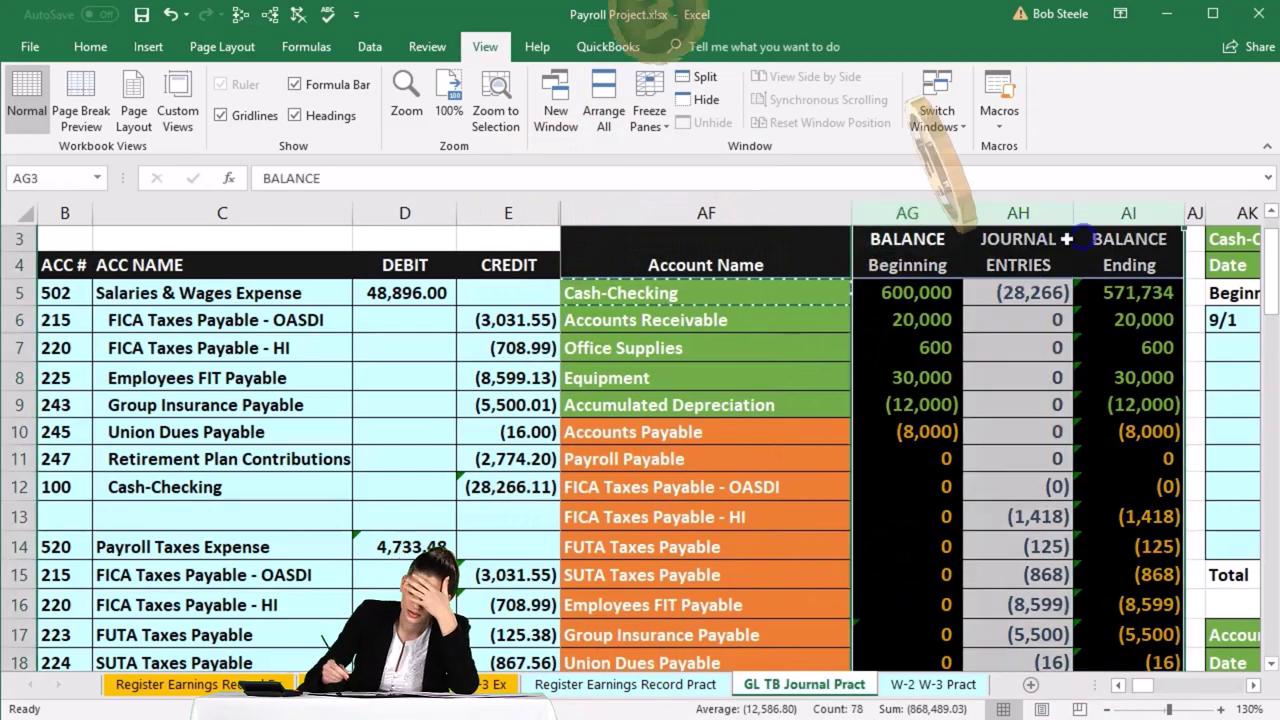
left_click(90, 46)
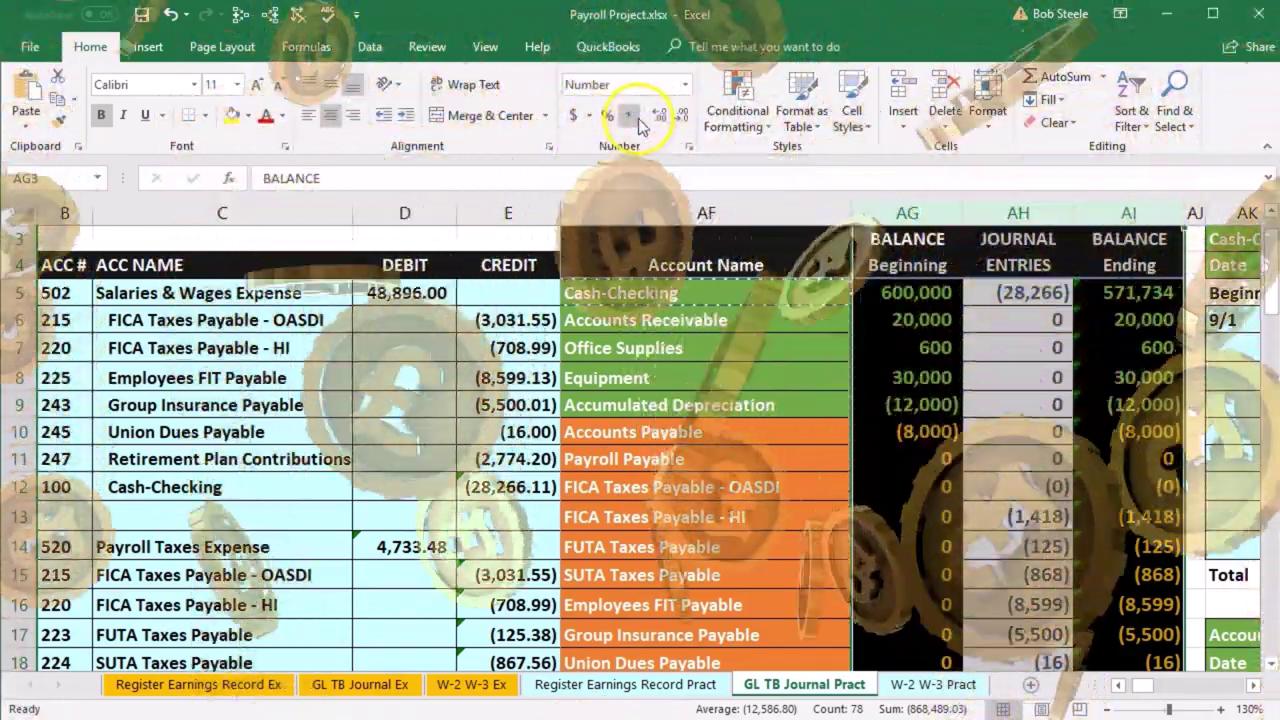
triple_click(659, 115)
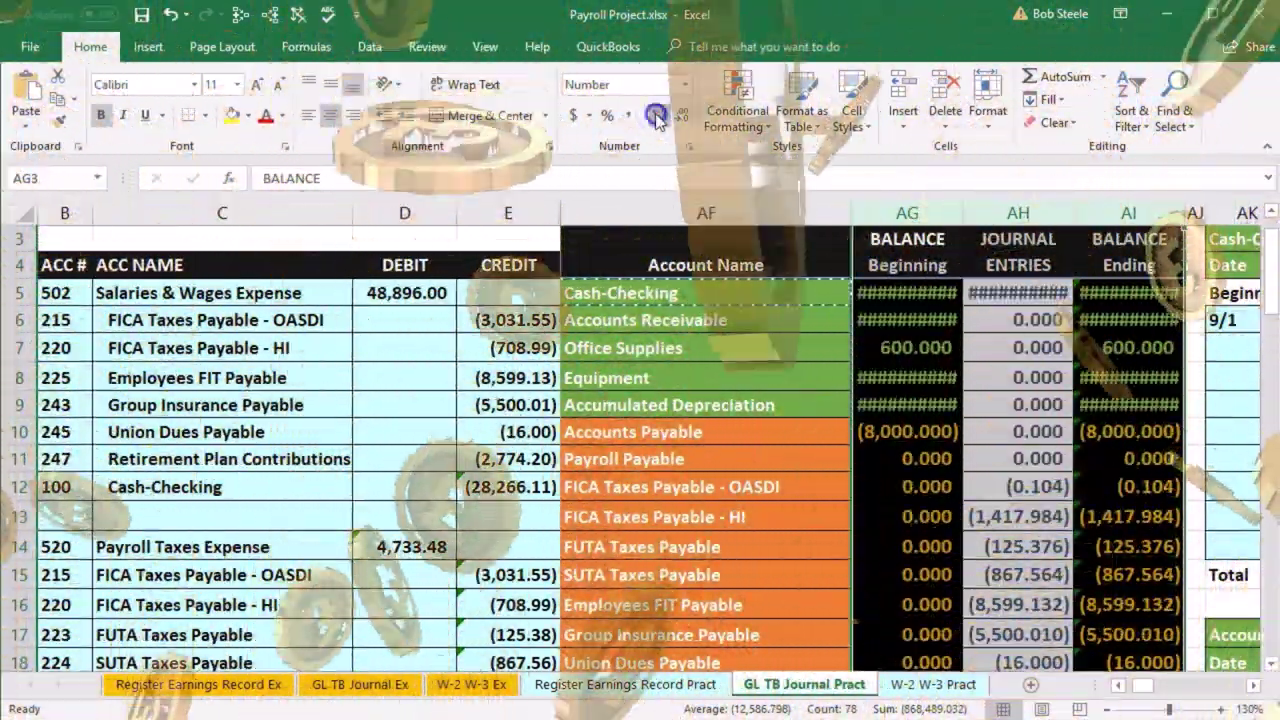
left_click(658, 117)
double_click(962, 212)
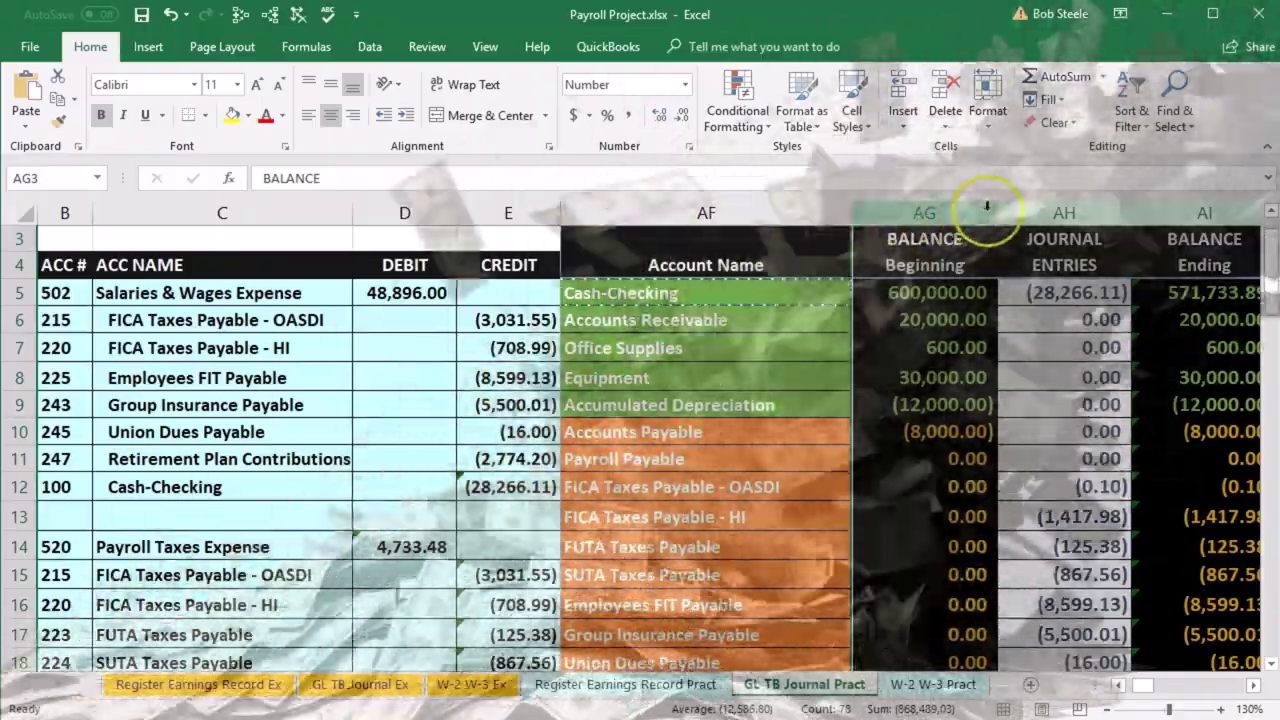
left_click_drag(993, 211, 975, 211)
Change the FICA Taxes Payable - OASDI payment debit in journal cell D20 to 6063.10
scroll(971, 555, "down", 2)
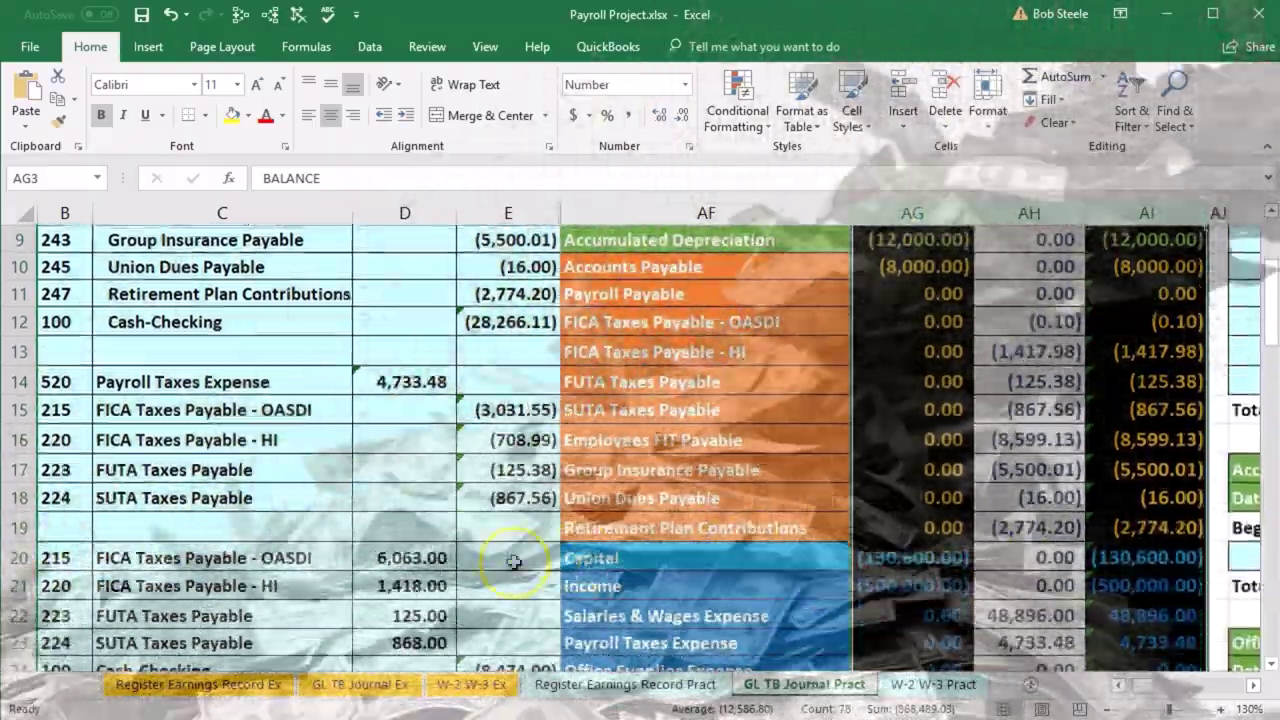
left_click(411, 558)
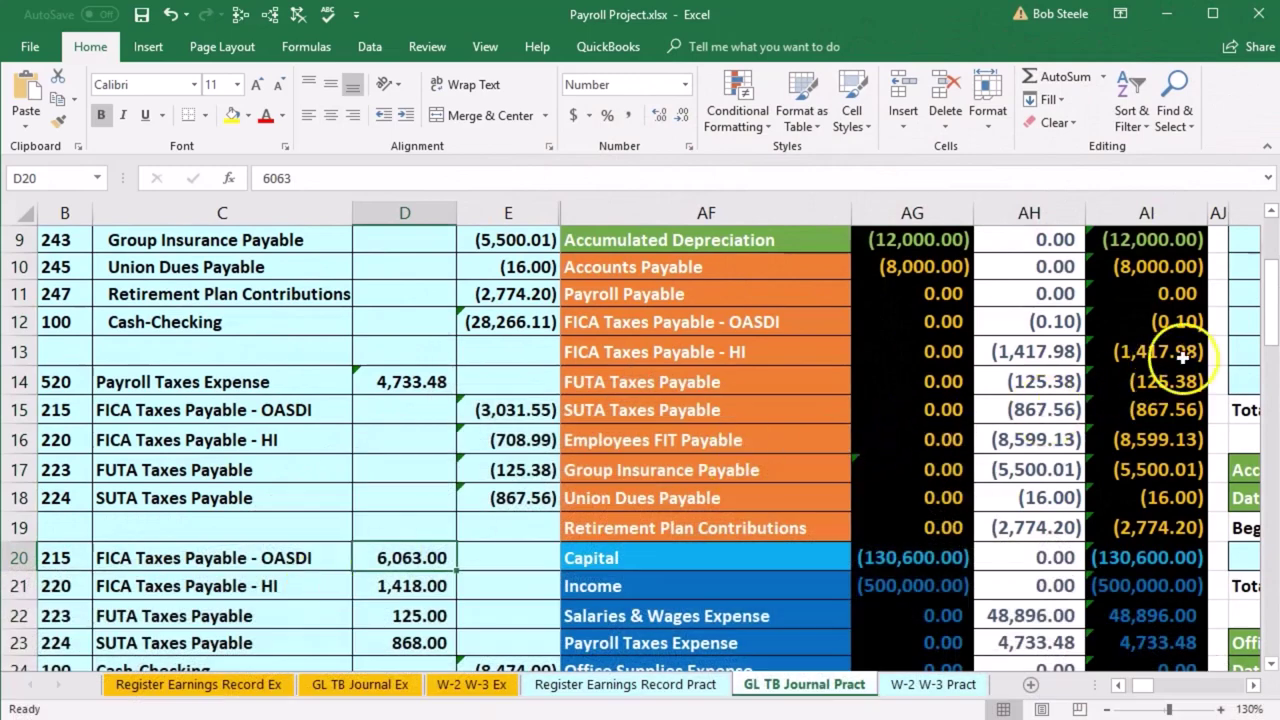
scroll(1108, 430, "down", 2)
scroll(943, 443, "up", 1)
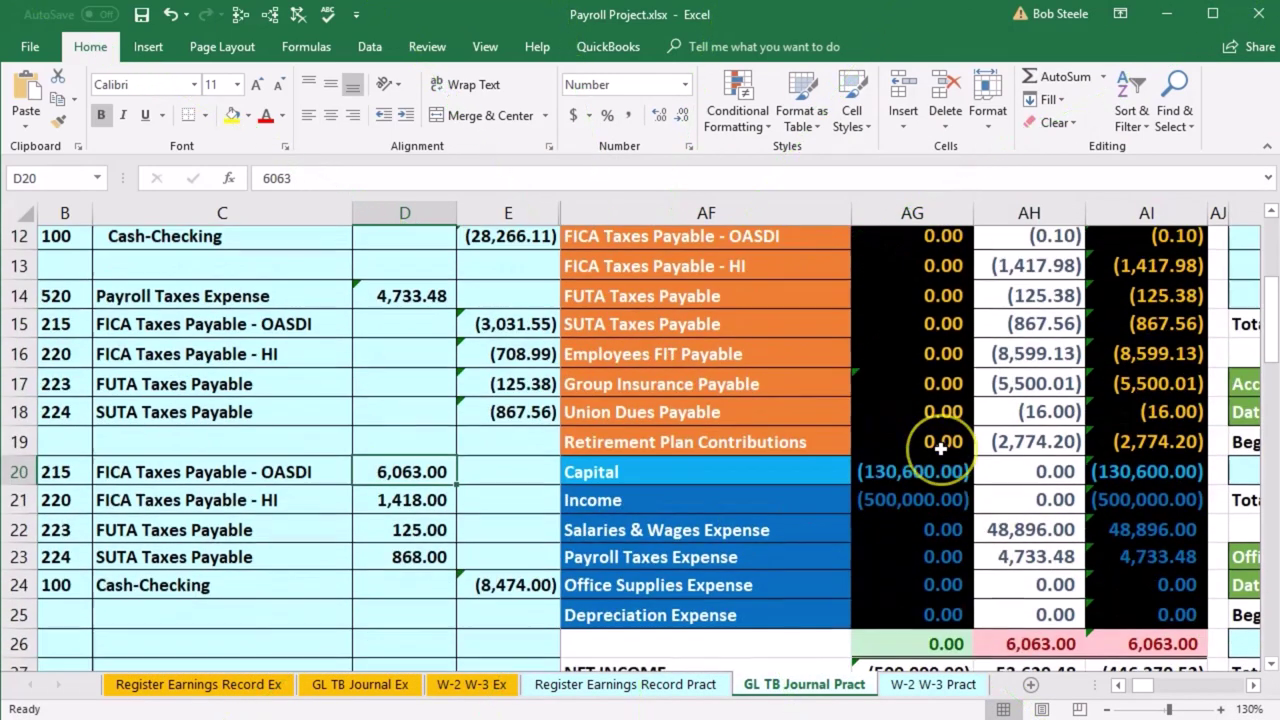
scroll(940, 449, "up", 1)
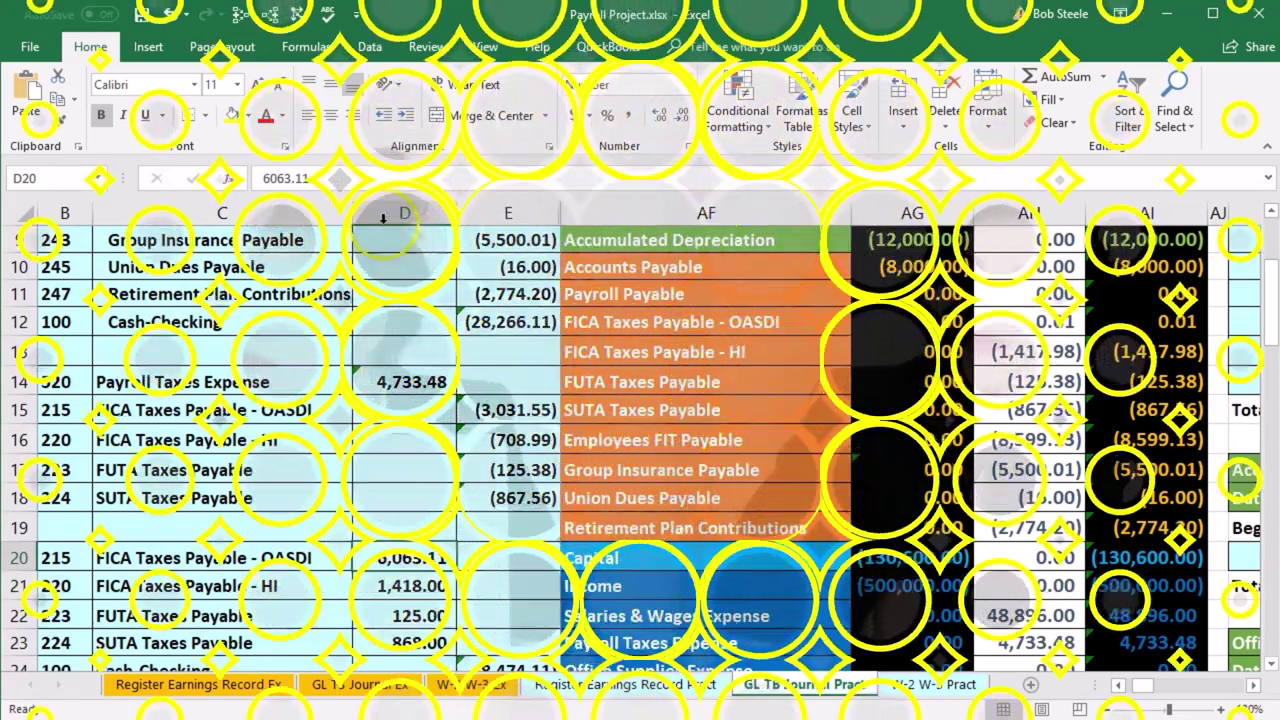
left_click(354, 172)
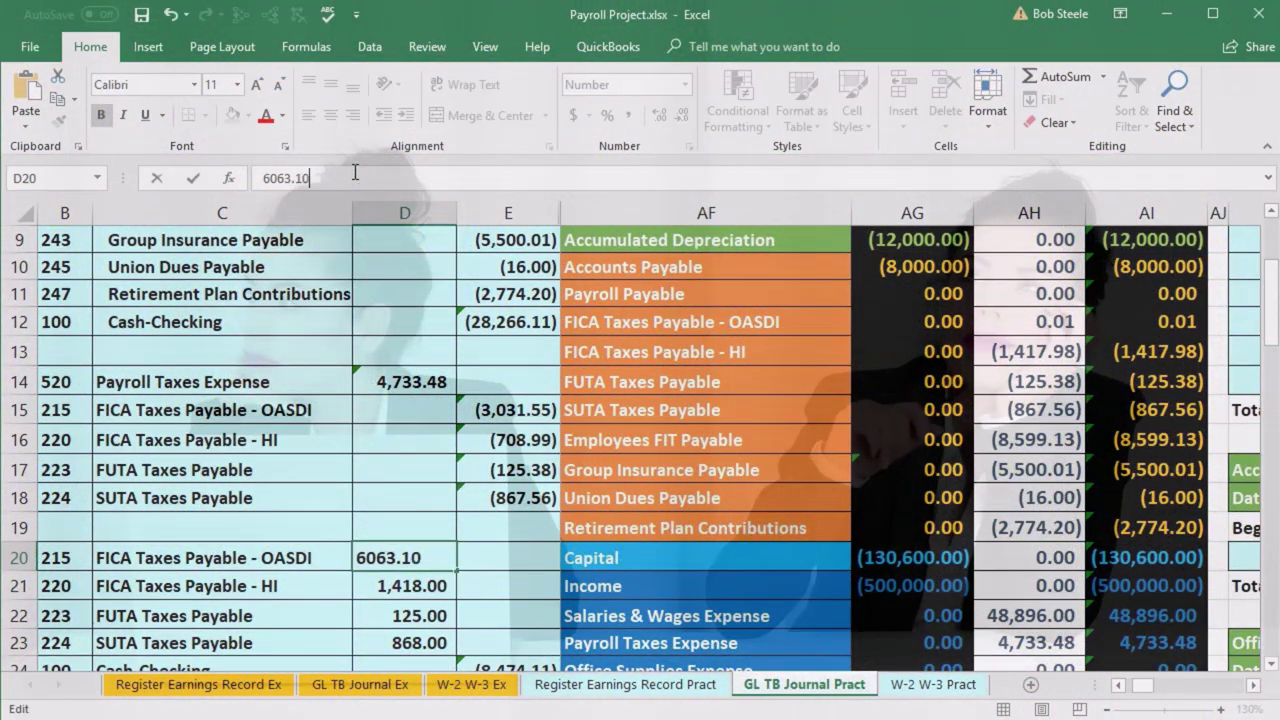
key("Return")
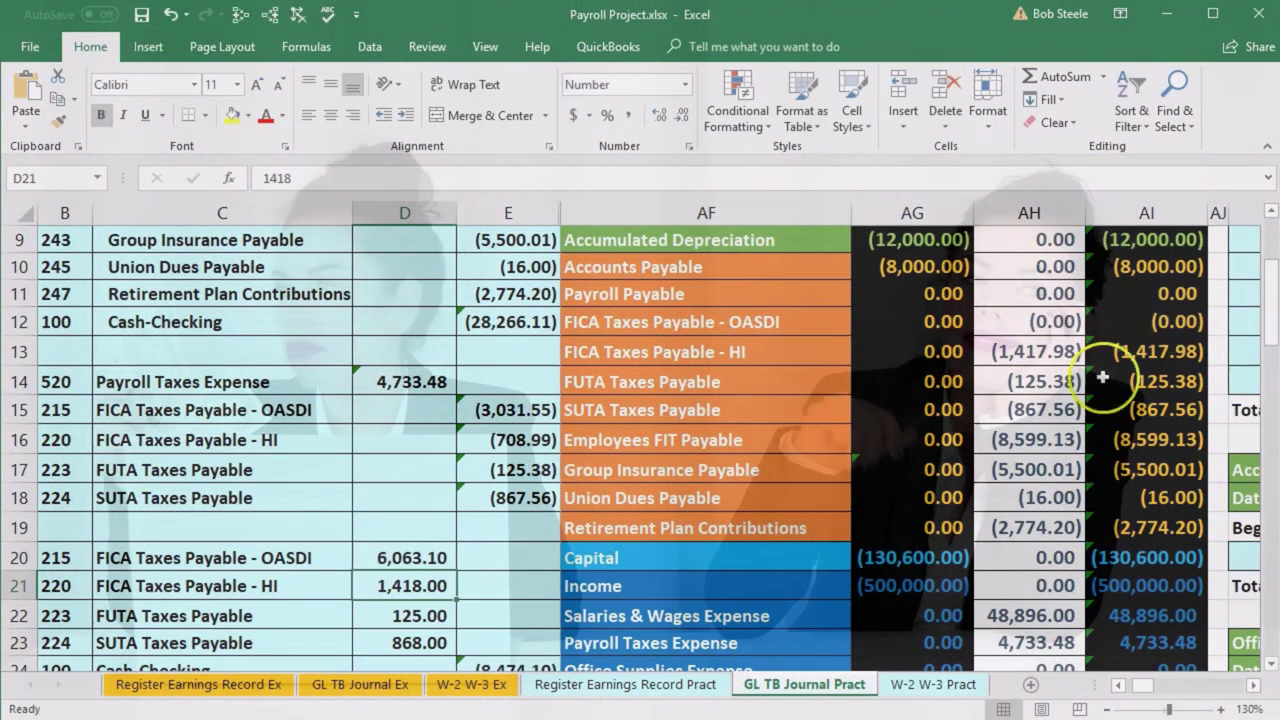
Set the remaining payment debits to the cent: 1418.98 for HI in D21, 125.38 for FUTA in D22 and 867.56 for SUTA in D23
double_click(428, 586)
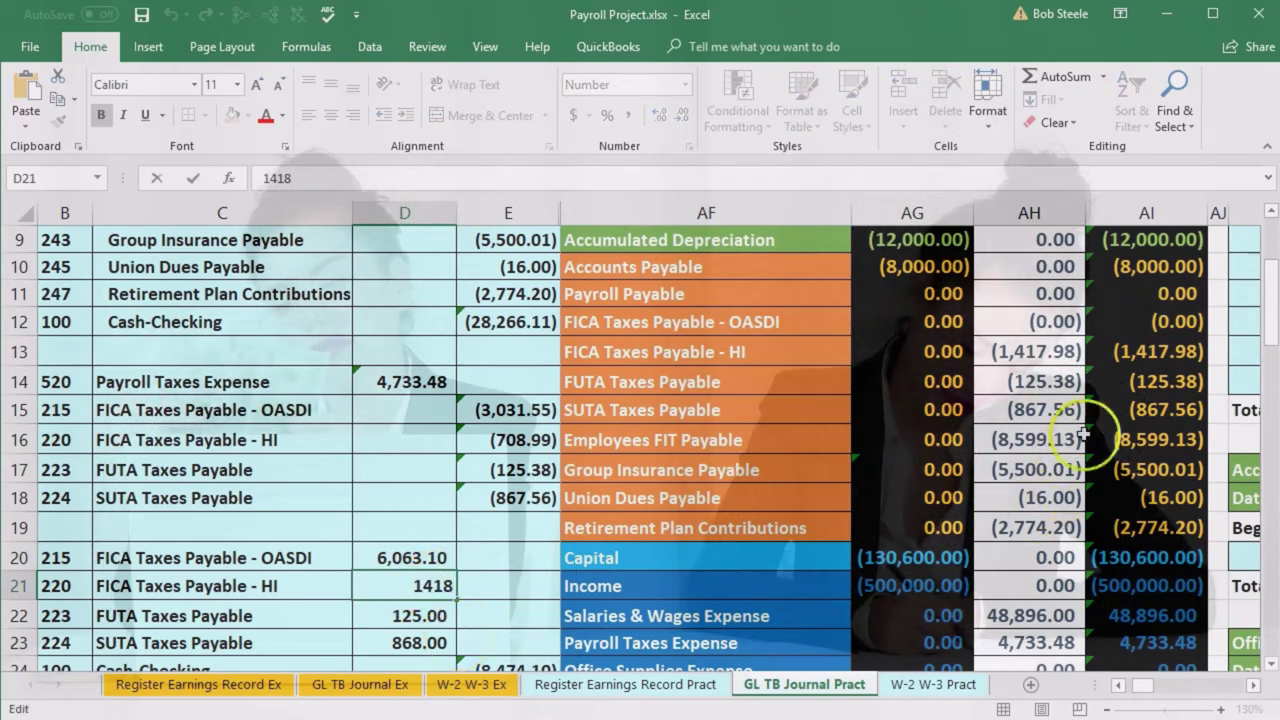
type(".9")
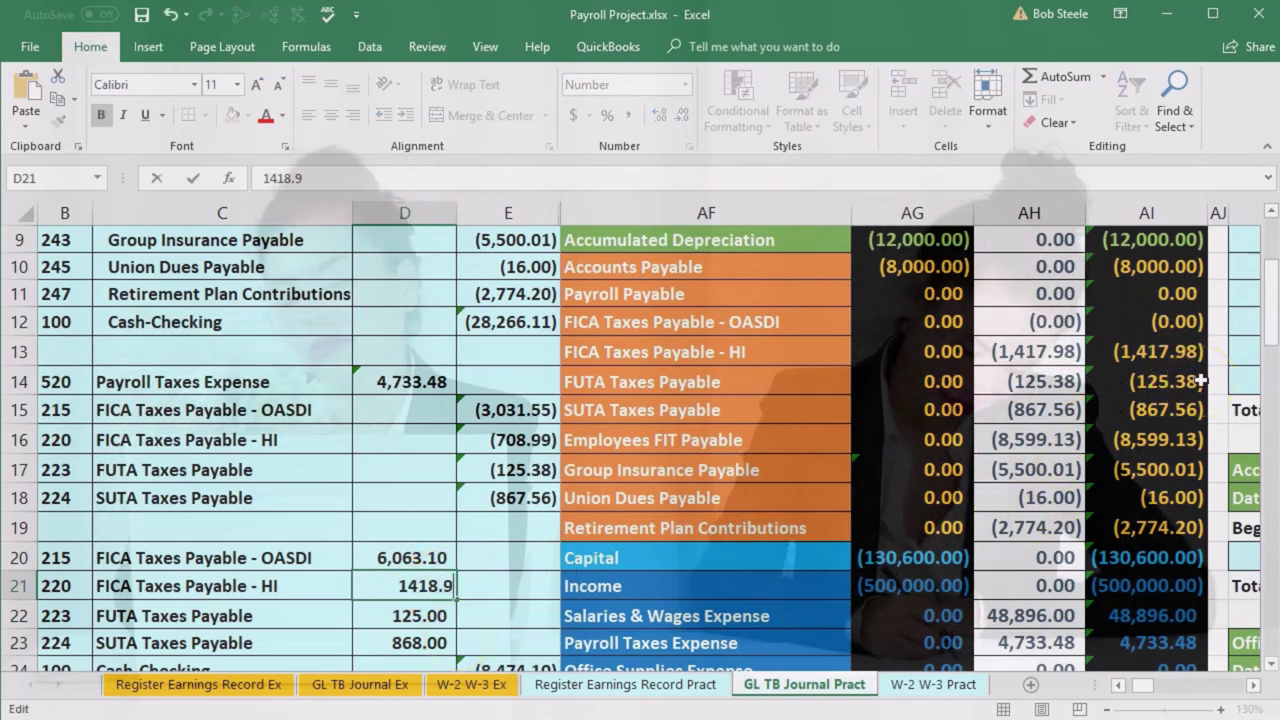
type("8")
key("Return")
double_click(442, 615)
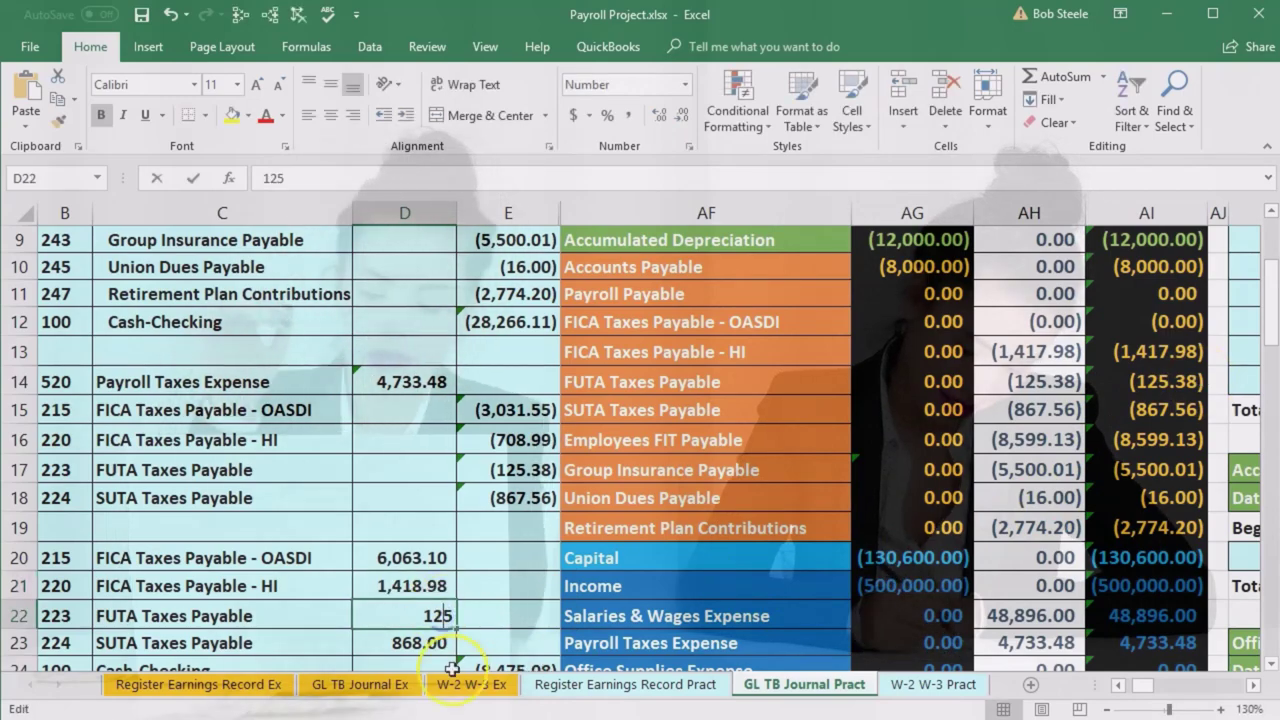
type(".38")
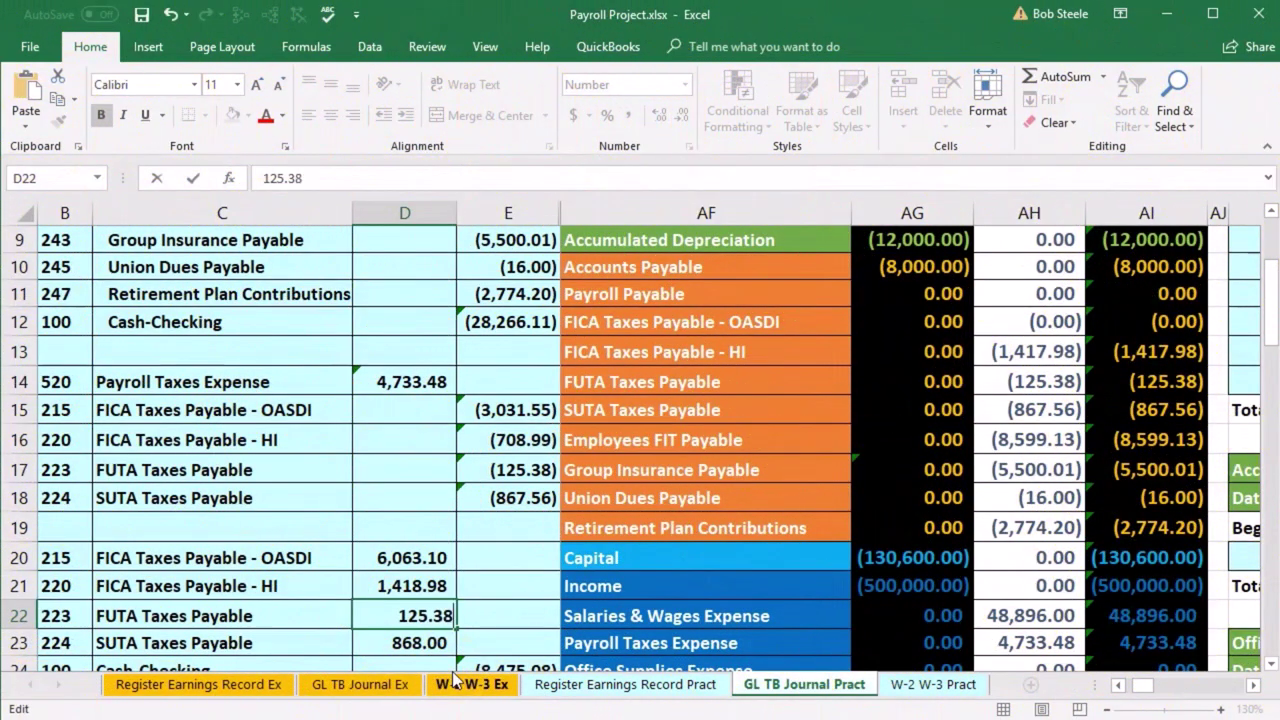
key("Return")
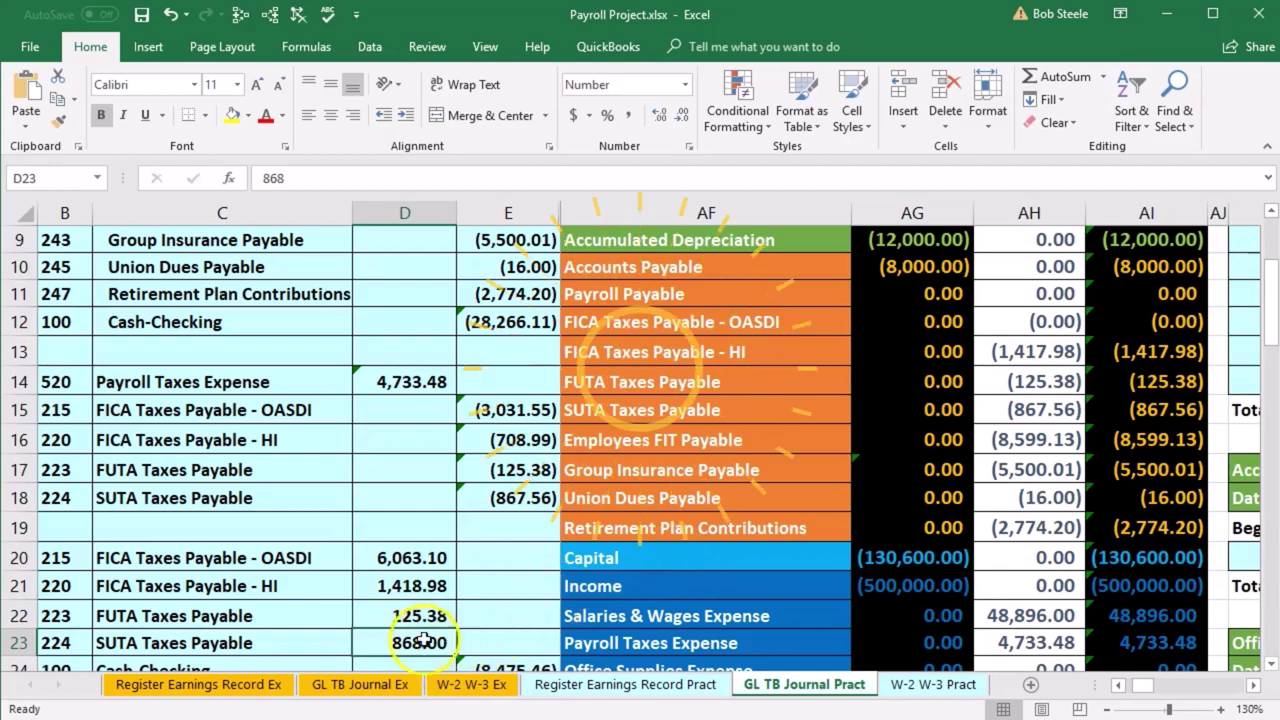
key("F2")
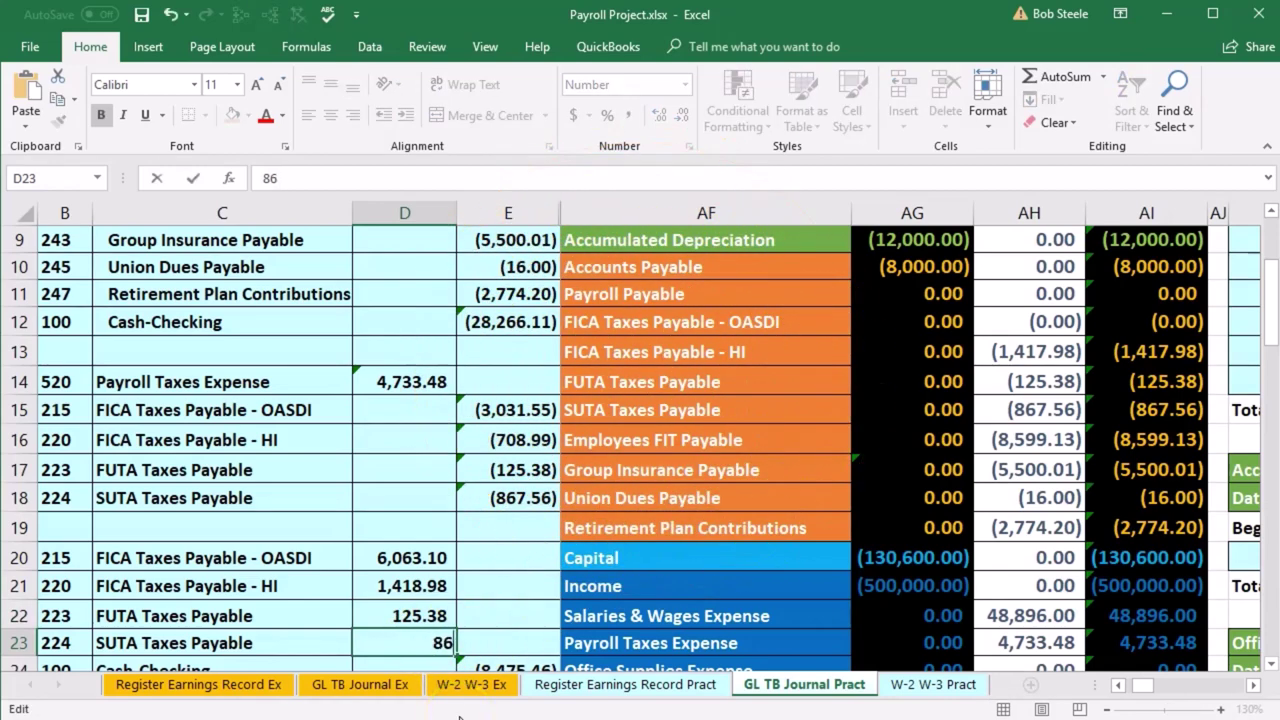
type("56")
key("Return")
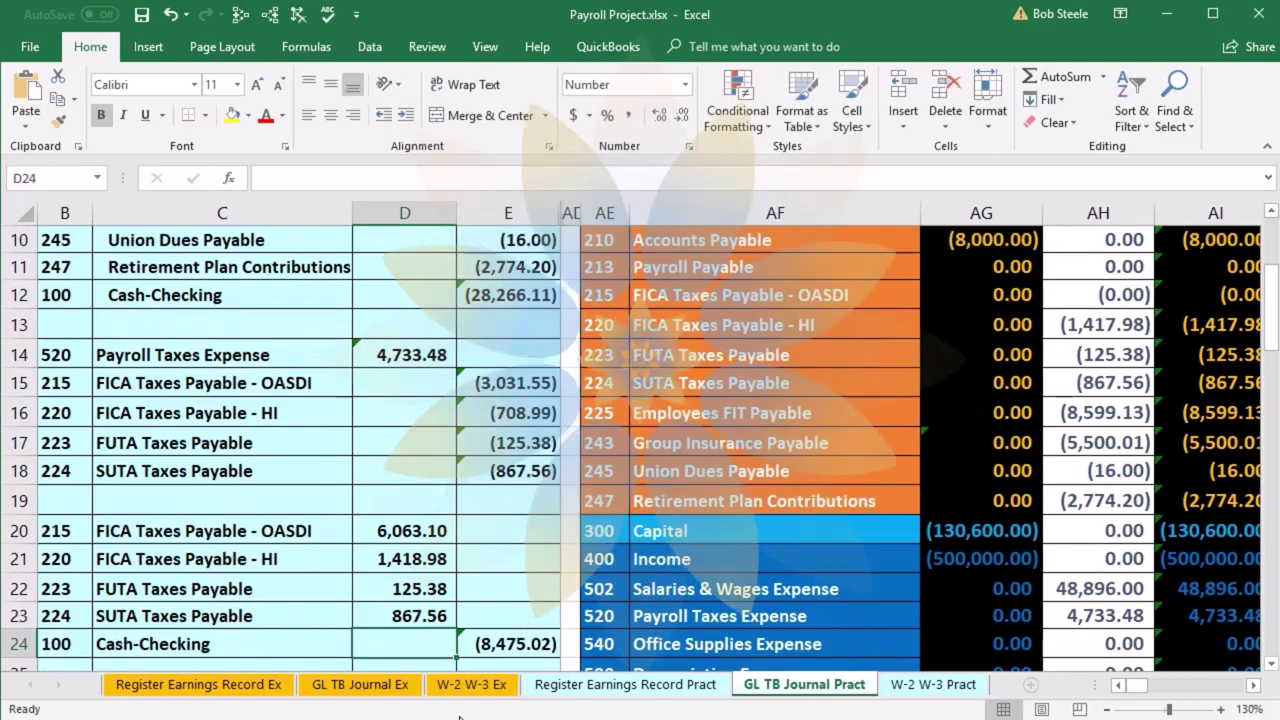
Check the range summed by the Cash-Checking credit formula in E24 and review the tax payment debits in D20:D23
left_click(508, 637)
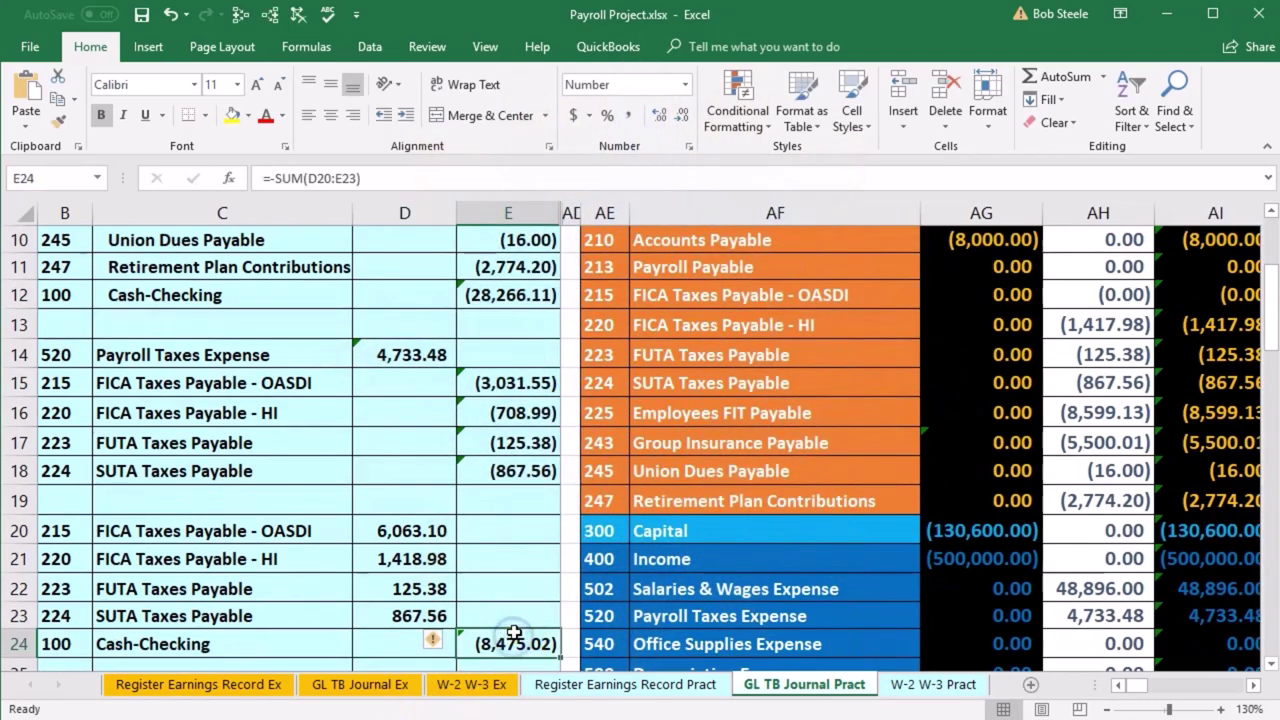
scroll(528, 586, "down", 1)
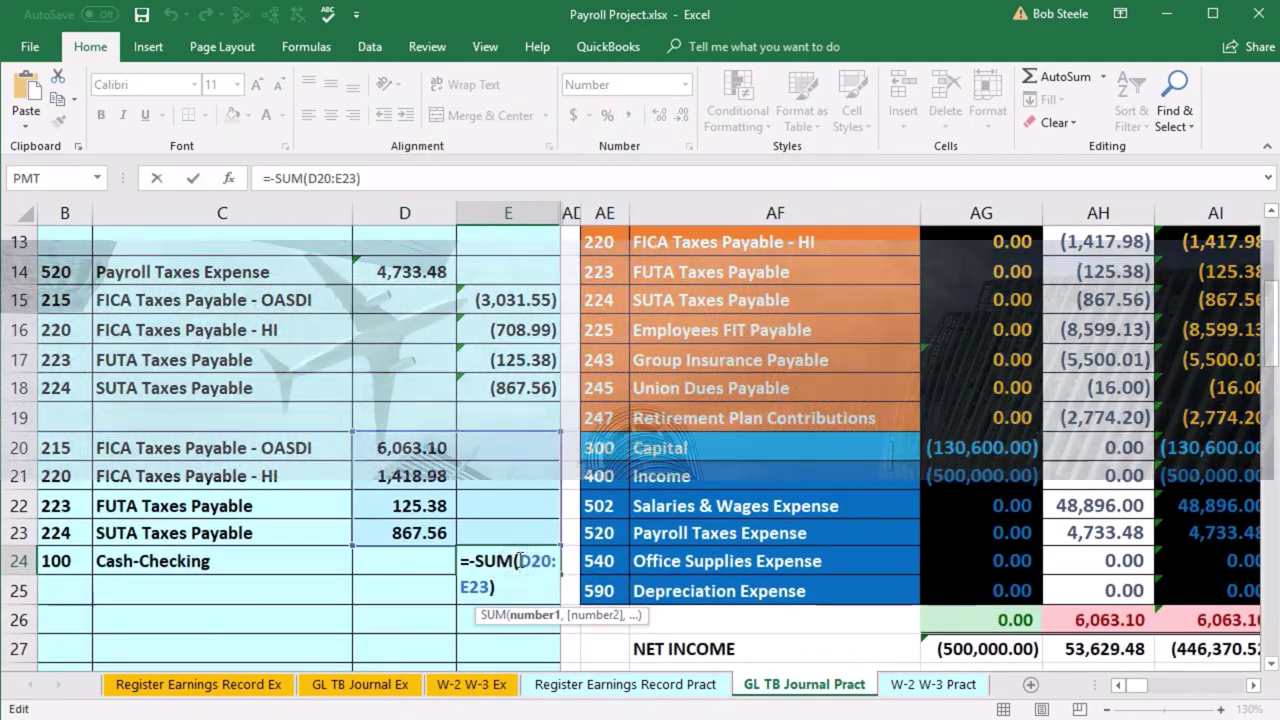
key("Return")
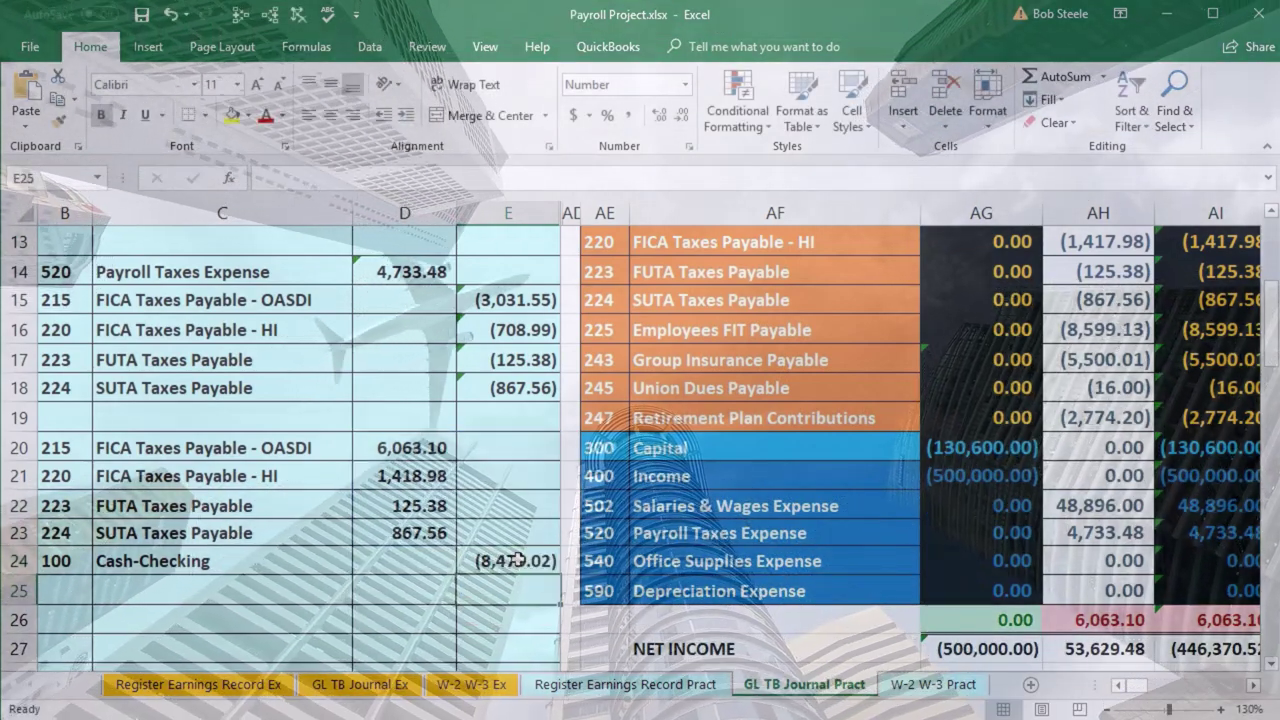
left_click(62, 476)
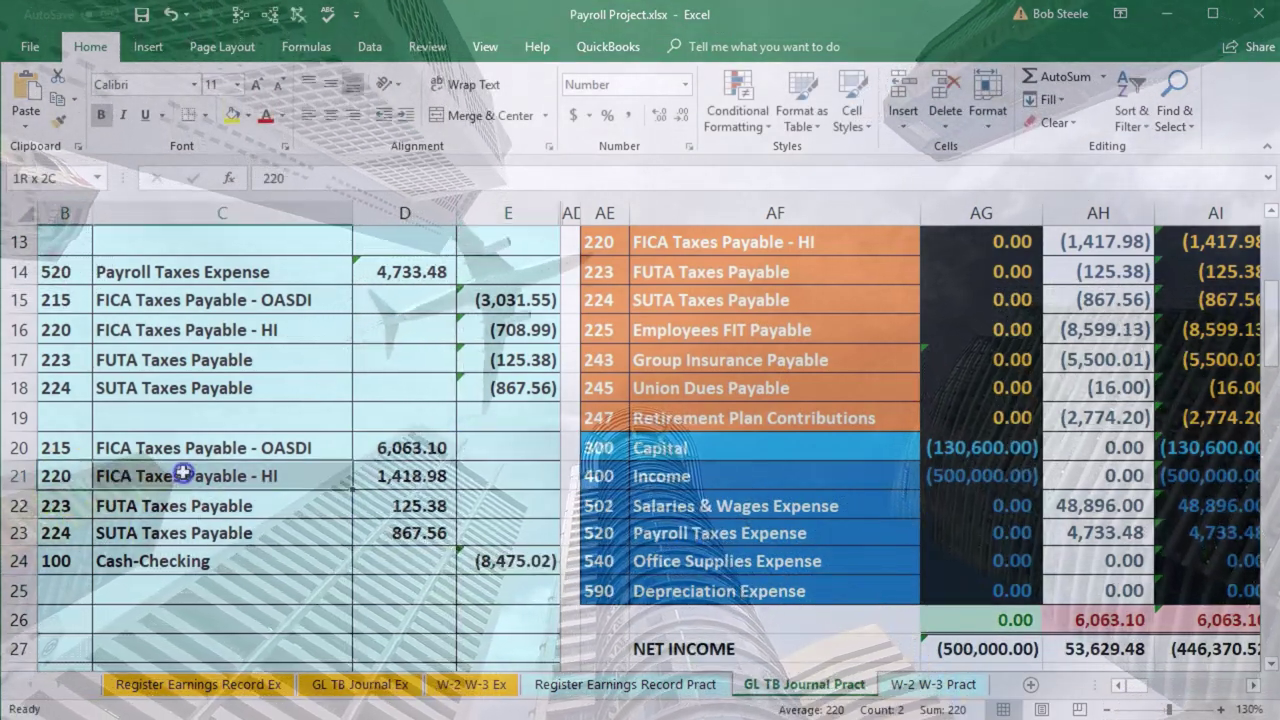
left_click_drag(410, 447, 430, 532)
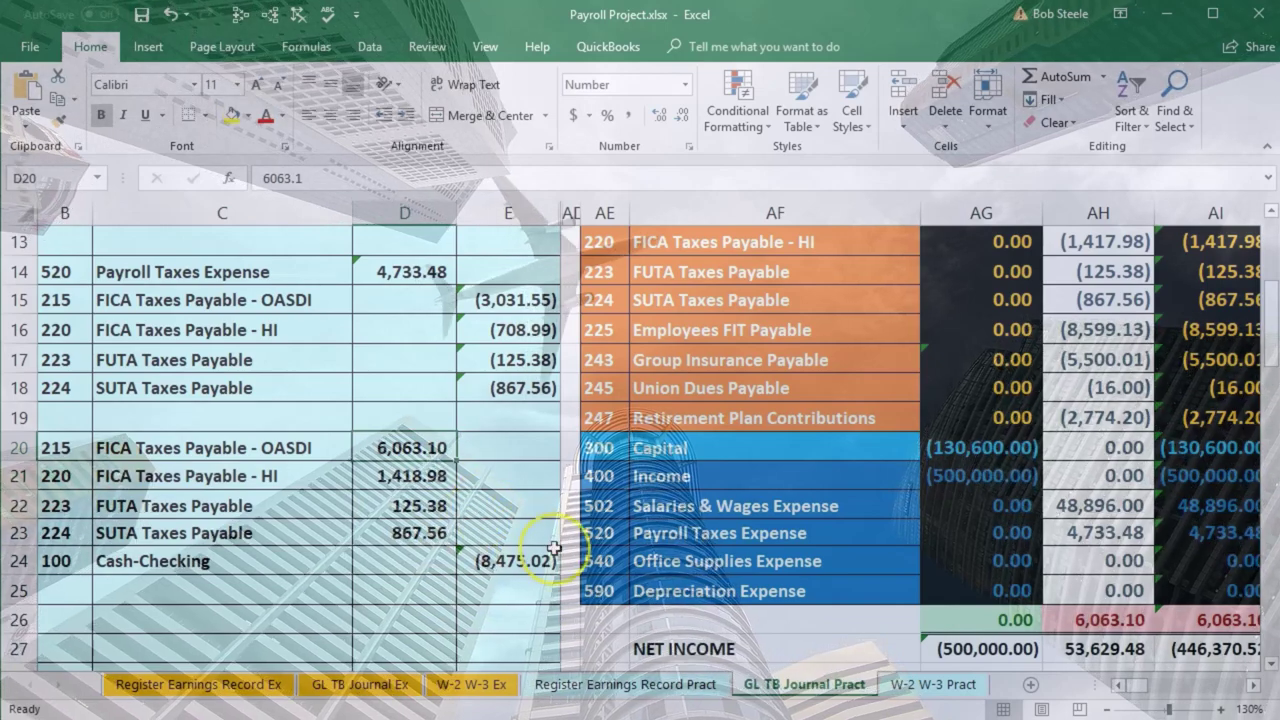
Date the tax payment 9/15 in cell AW8 of the FICA Taxes Payable - HI ledger account
scroll(837, 497, "up", 2)
left_click(1202, 354)
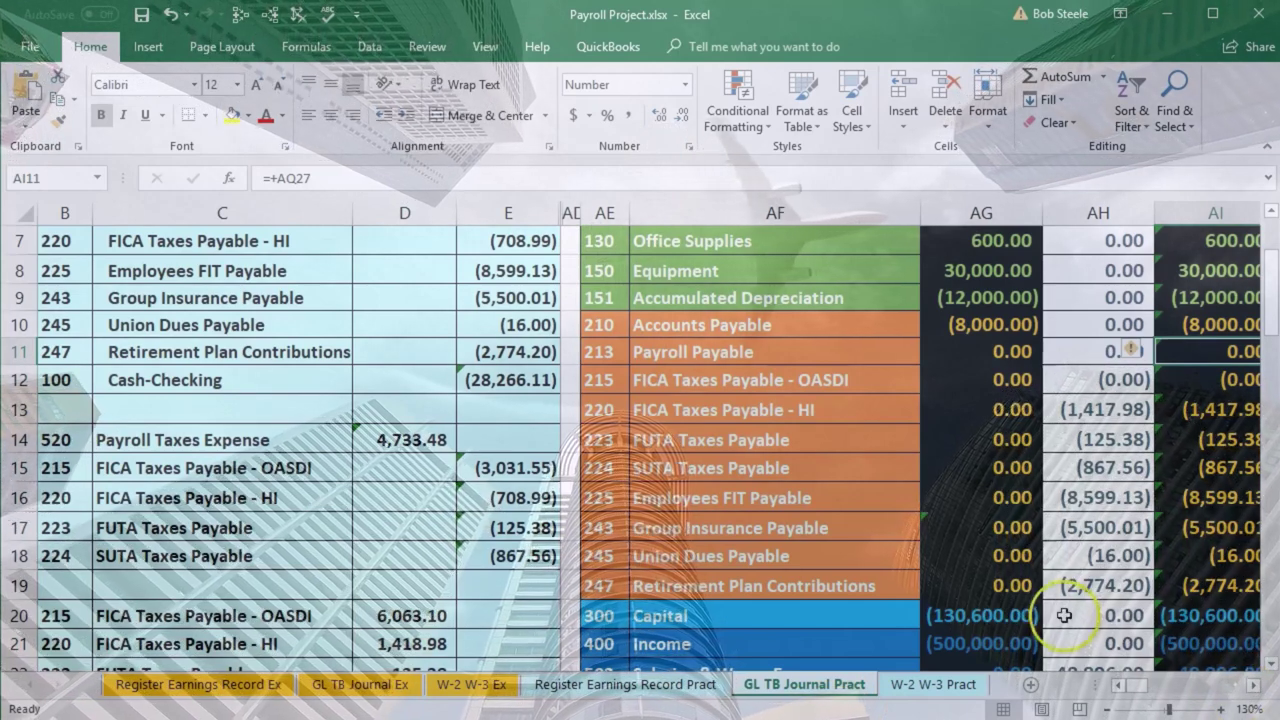
scroll(372, 620, "down", 1)
scroll(372, 620, "down", 2)
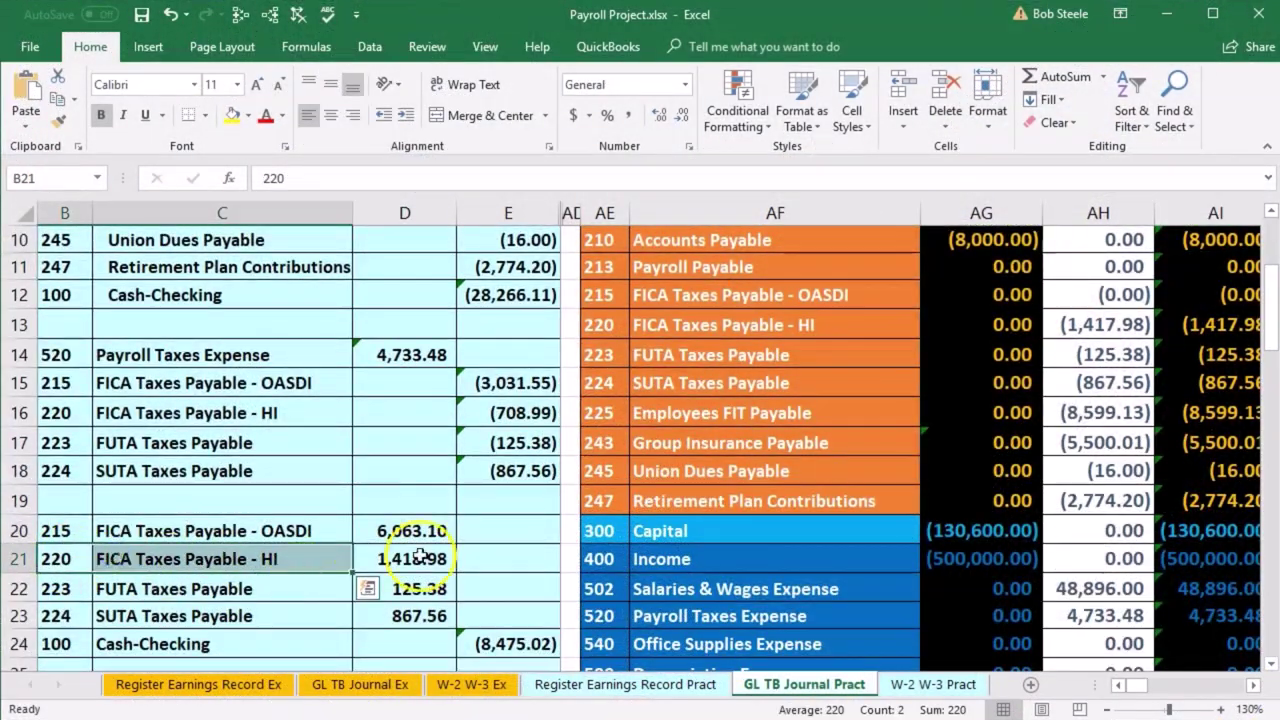
left_click_drag(633, 340, 659, 324)
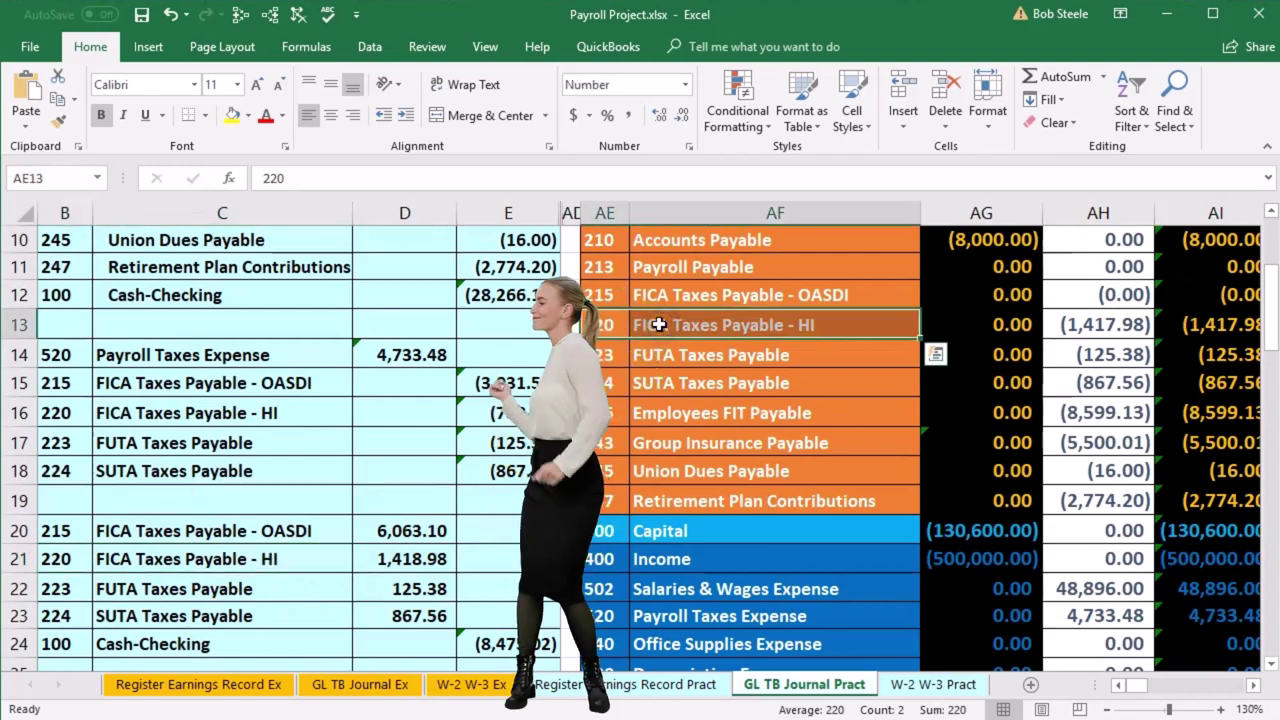
key("Right")
key("Right")
key("Right")
key("Right")
key("Right")
key("Right")
key("Right")
key("Right")
key("Right")
key("Right")
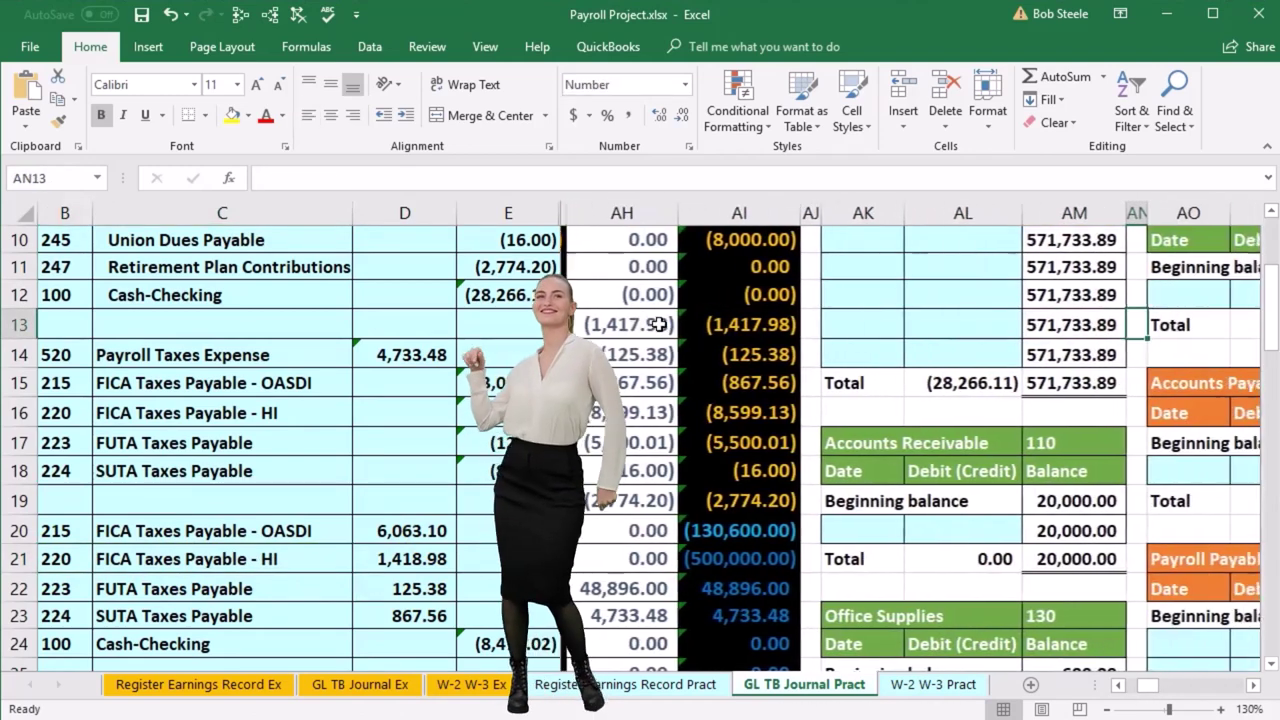
key("Right")
key("Right")
key("Right")
key("Right")
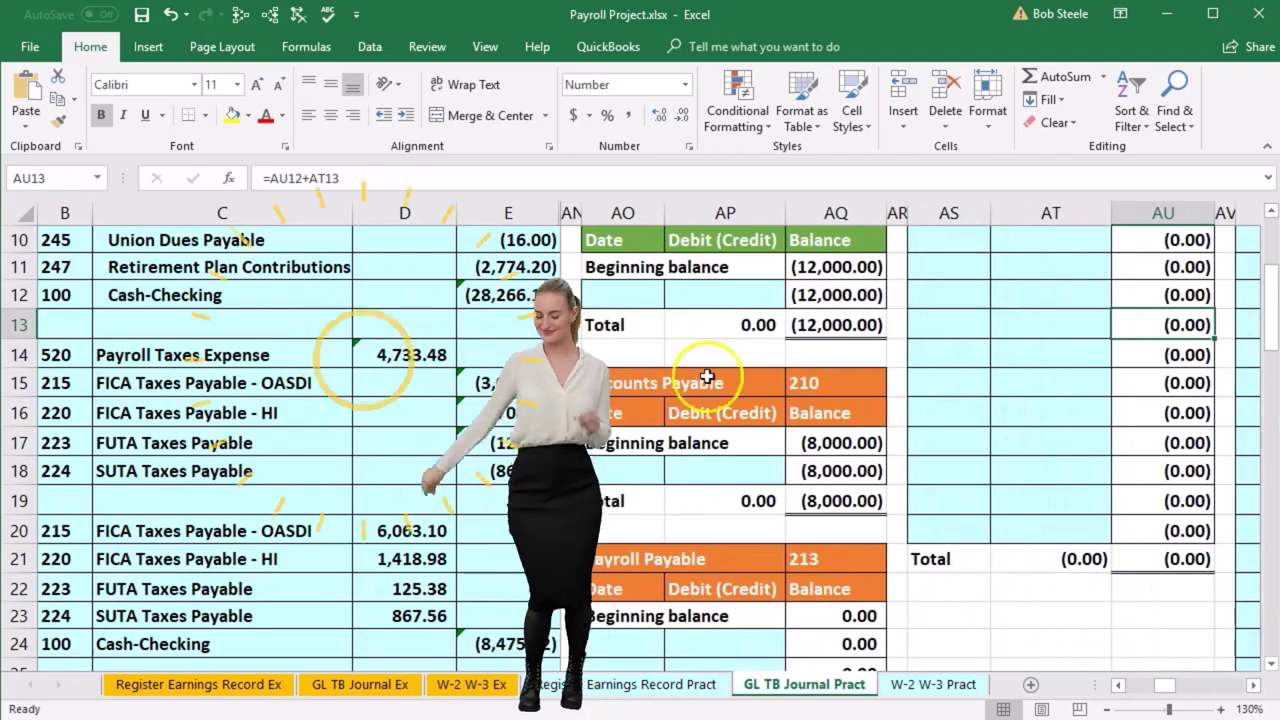
scroll(710, 390, "down", 1)
scroll(720, 400, "up", 4)
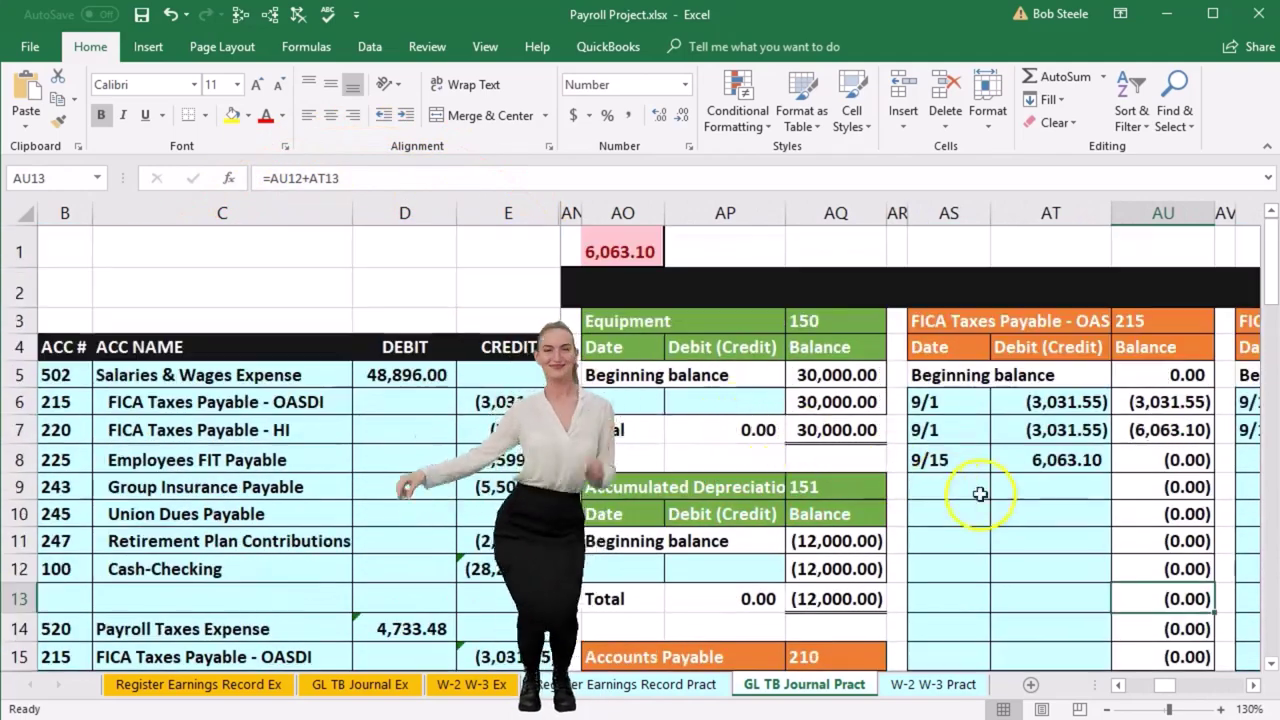
key("Right")
key("Right")
key("Right")
key("Right")
key("Right")
key("Right")
key("Right")
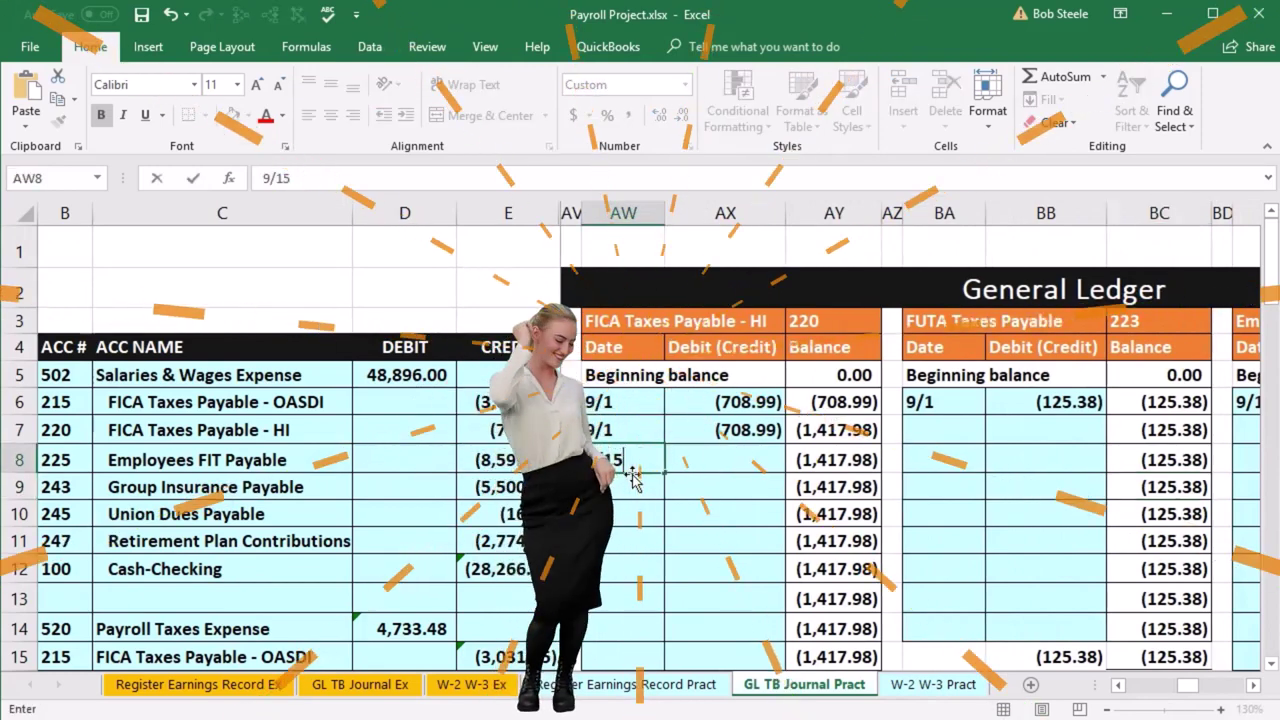
key("Tab")
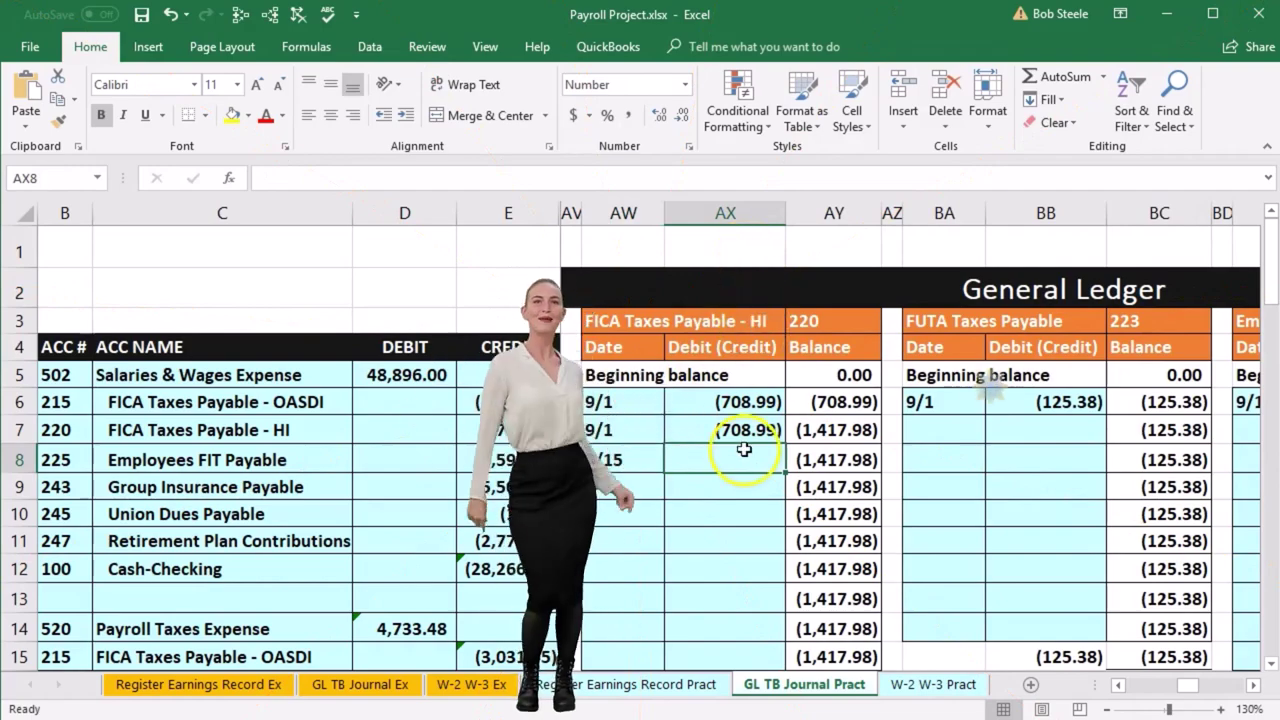
Try linking ledger cell AX8 to the HI payment debit in D21, and undo the posting
type("=")
scroll(471, 548, "down", 2)
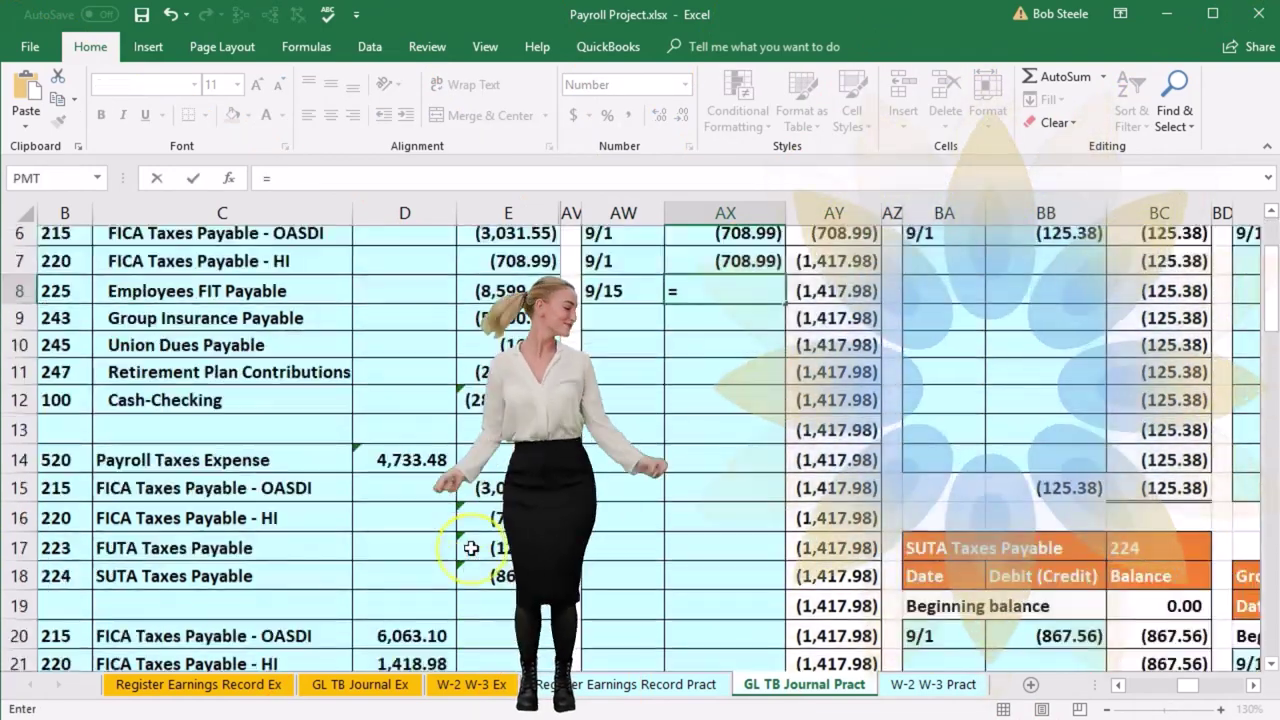
scroll(471, 548, "down", 3)
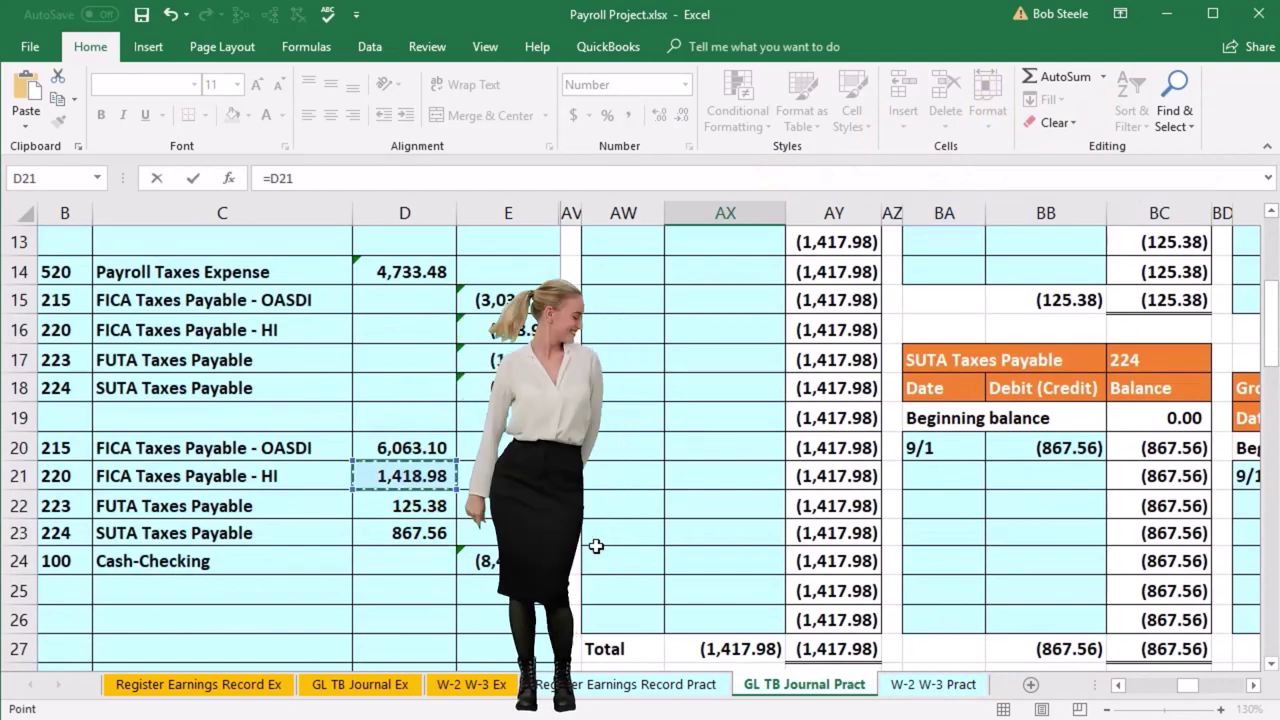
key("Return")
scroll(600, 545, "up", 4)
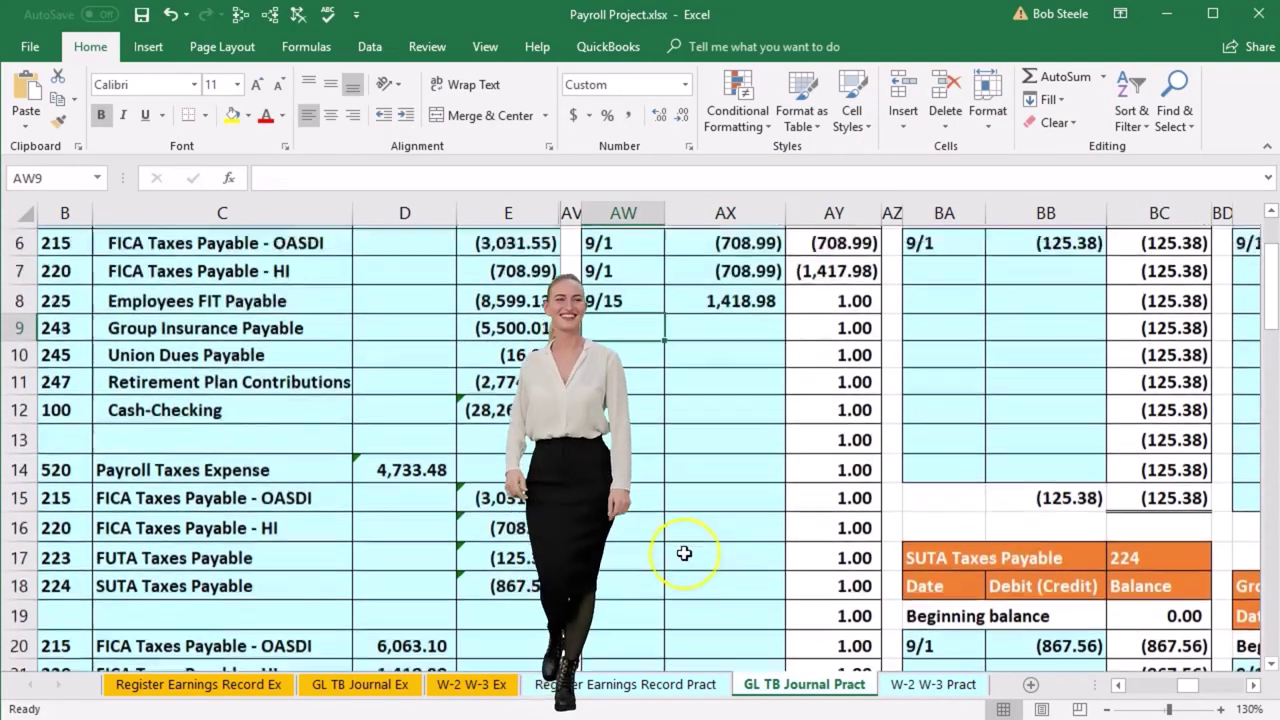
scroll(684, 553, "up", 1)
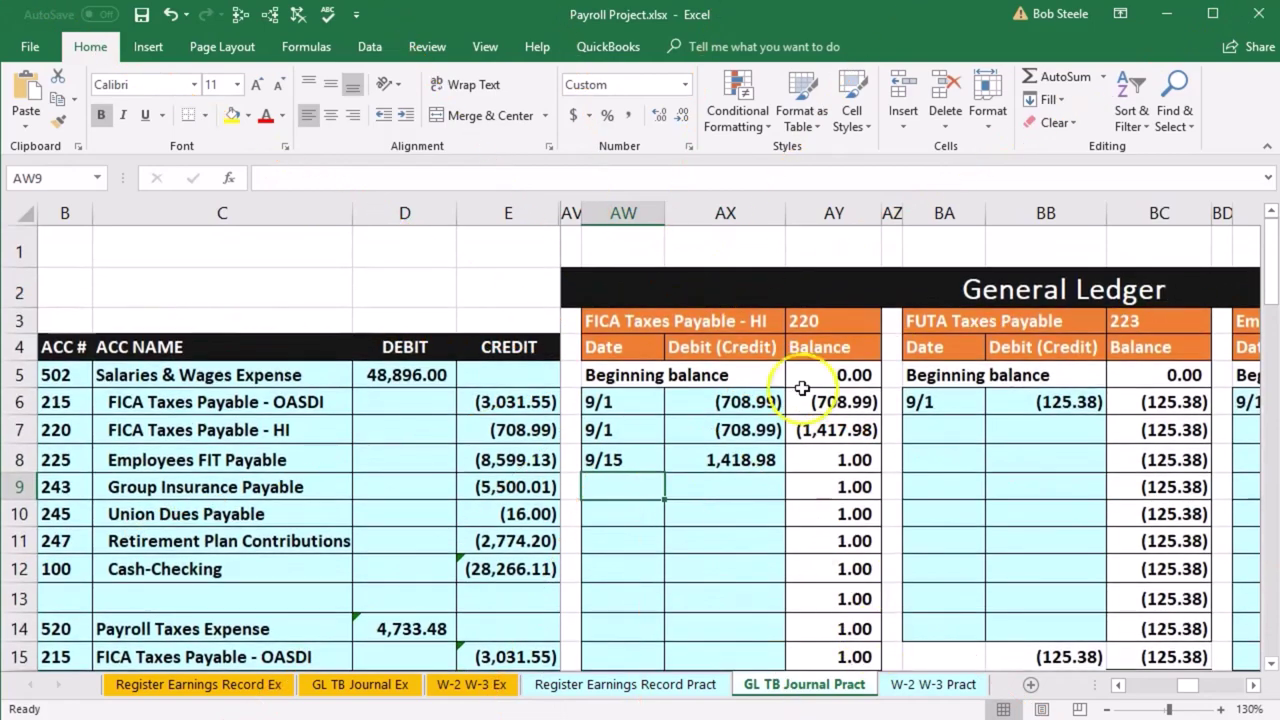
key("ctrl+z")
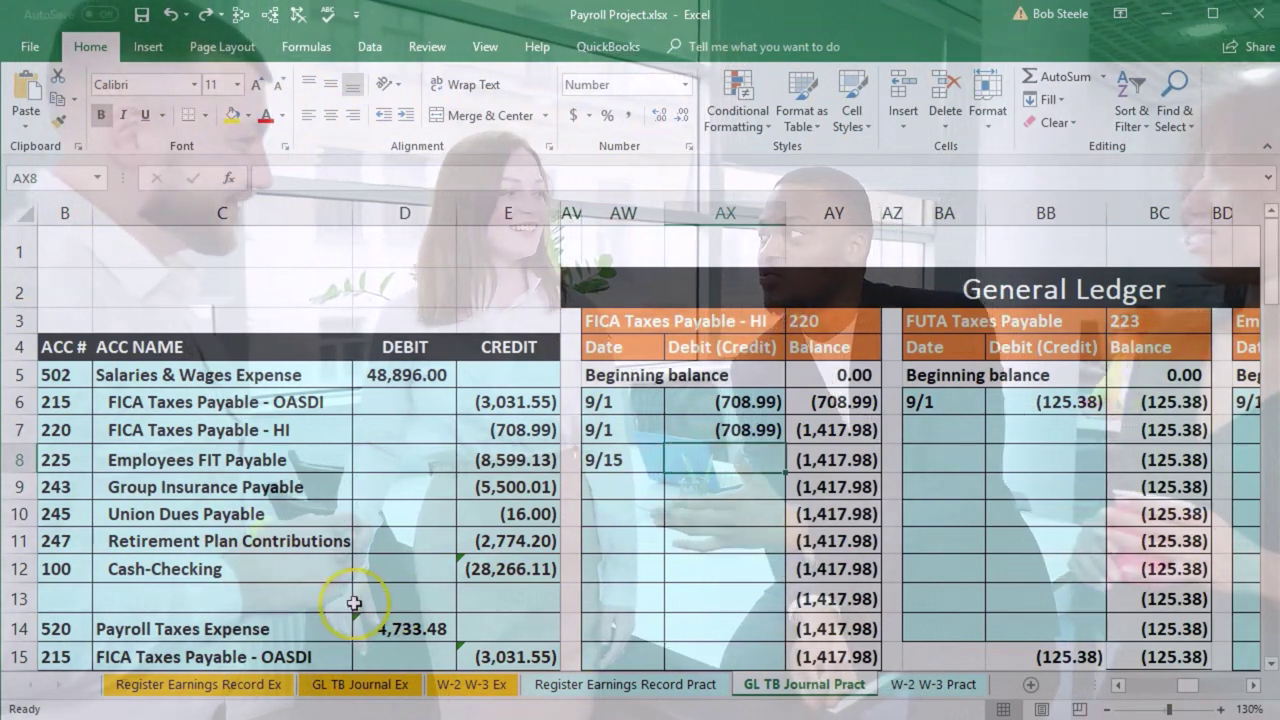
Correct the FICA Taxes Payable - HI payment debit in journal cell D21 to 1417.98
scroll(346, 600, "down", 2)
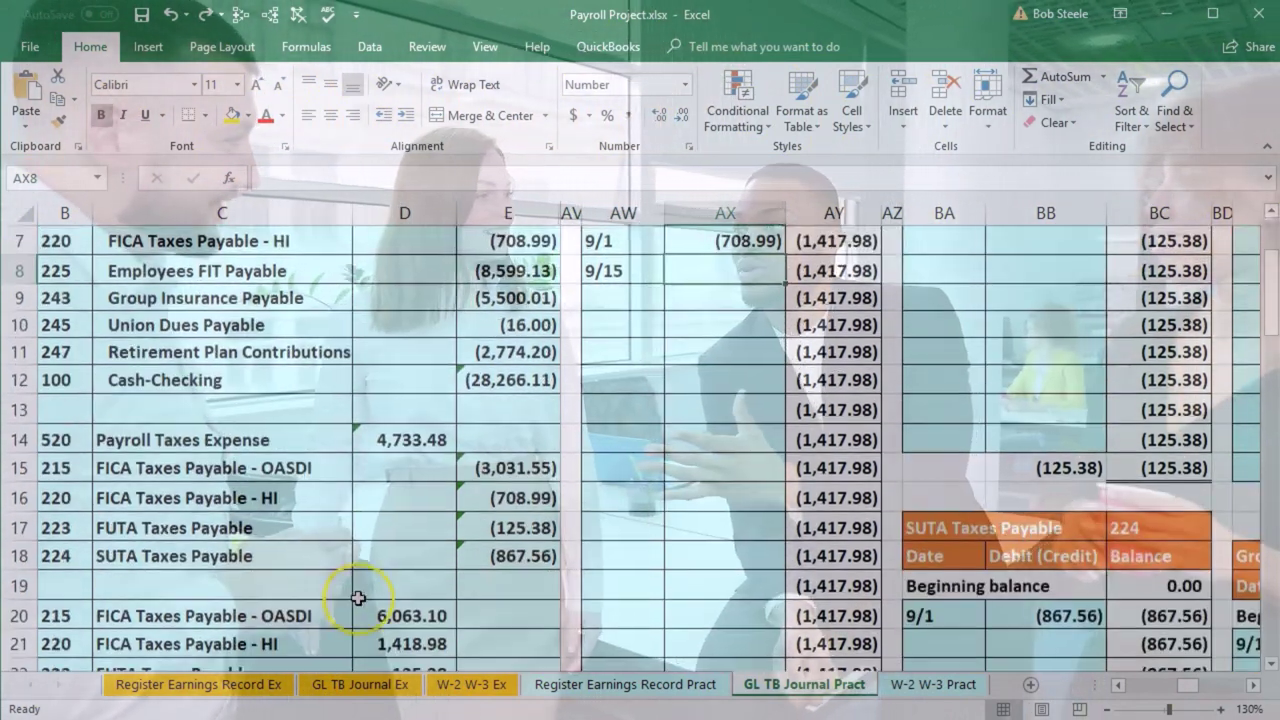
scroll(346, 600, "down", 1)
double_click(420, 558)
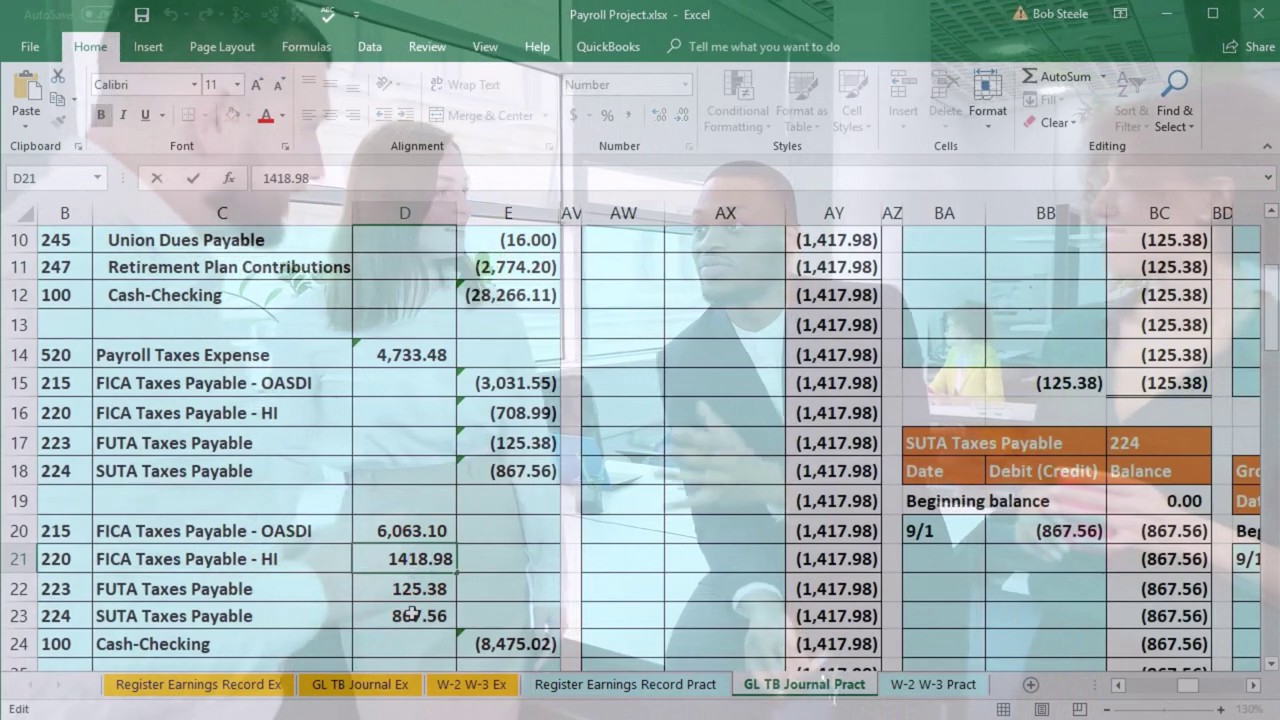
key("BackSpace")
type("7")
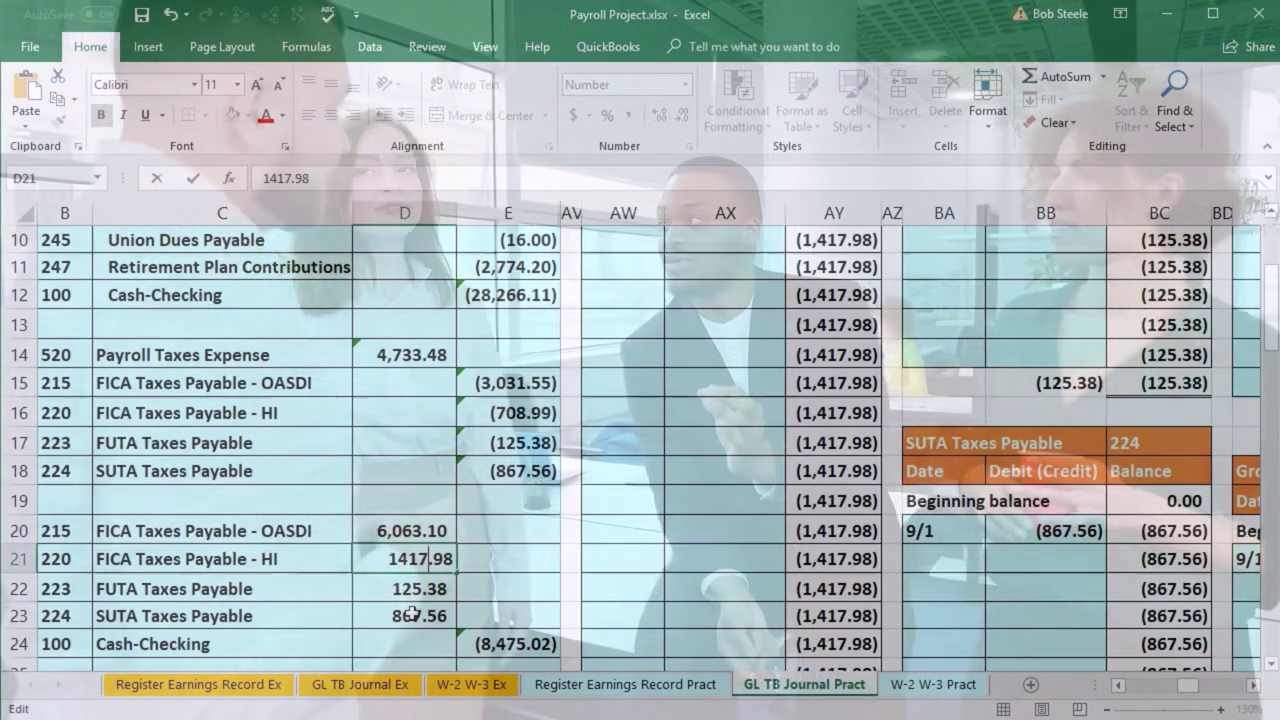
key("Return")
scroll(764, 540, "up", 2)
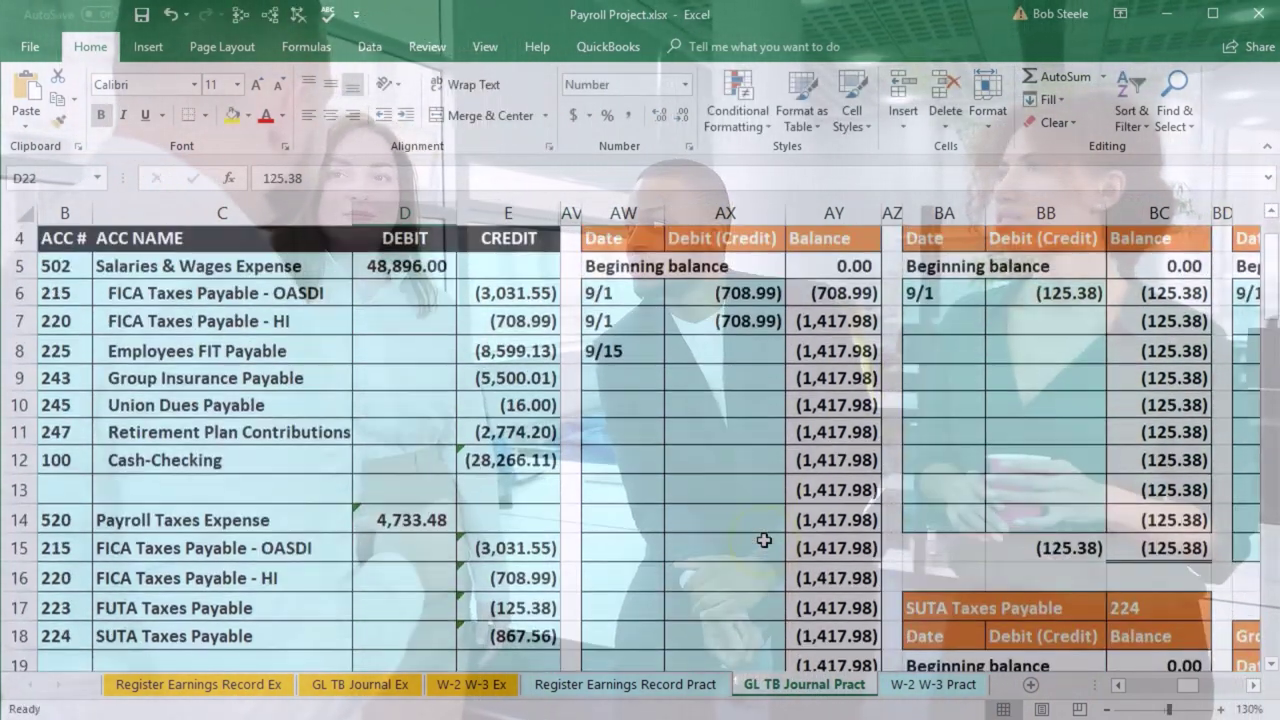
Post the HI payment in ledger cell AX8 with the formula =D21 and check the account's ending trial balance in AI13
left_click(719, 357)
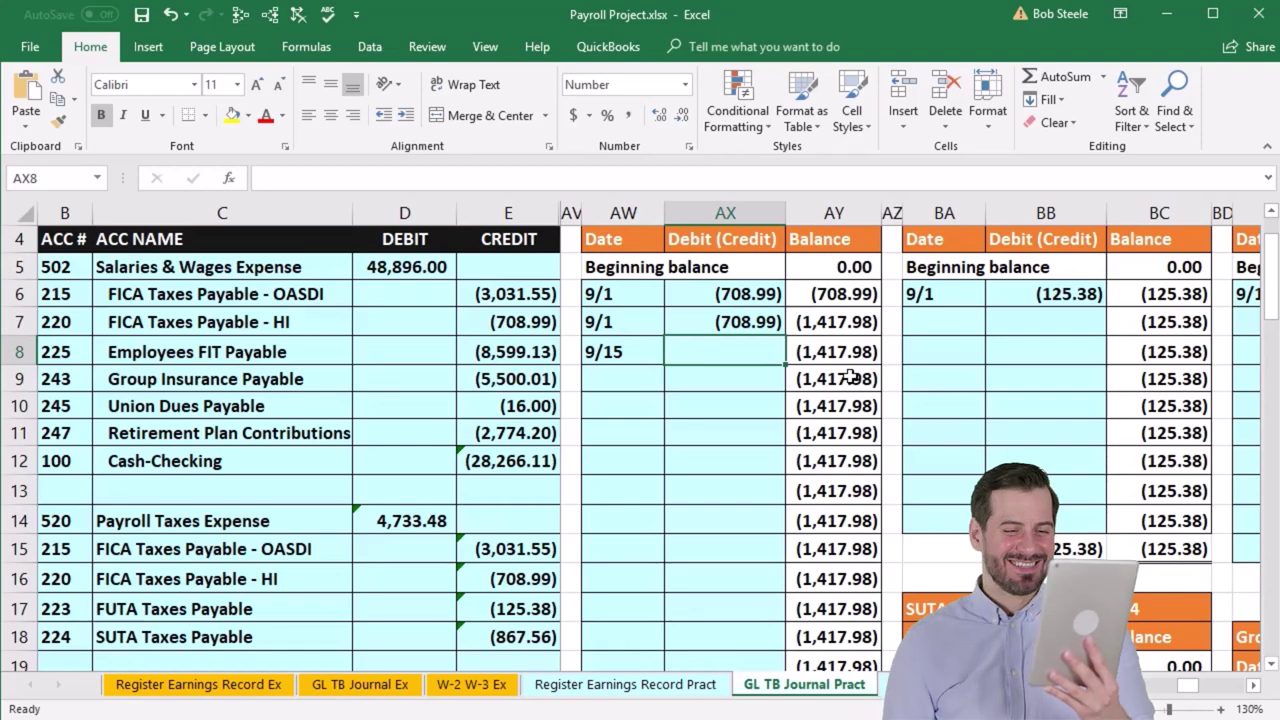
type("=")
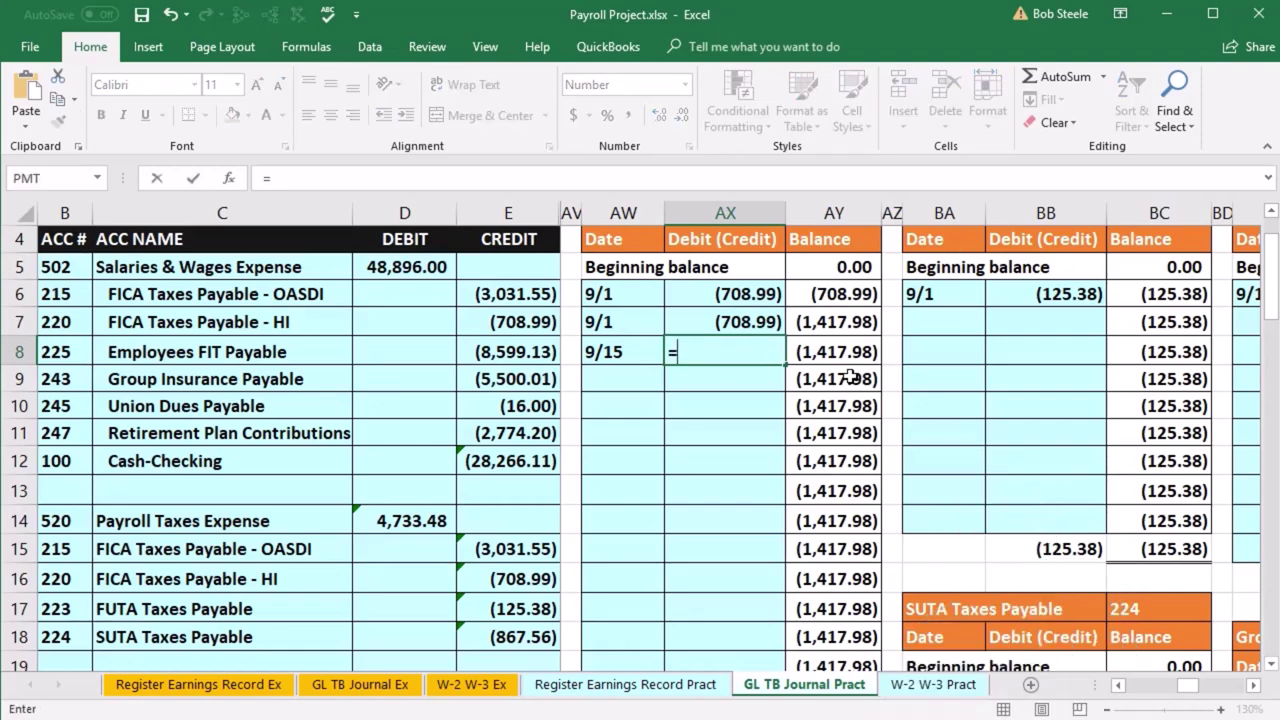
scroll(488, 525, "down", 3)
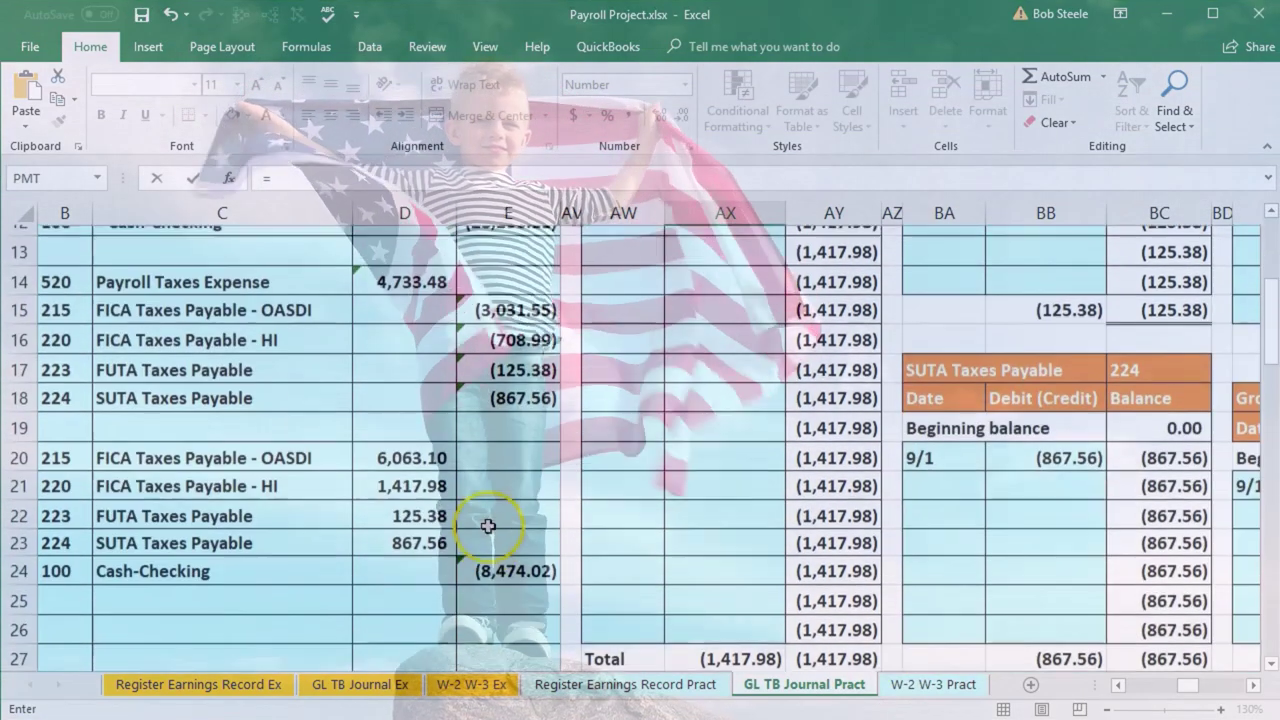
left_click(405, 486)
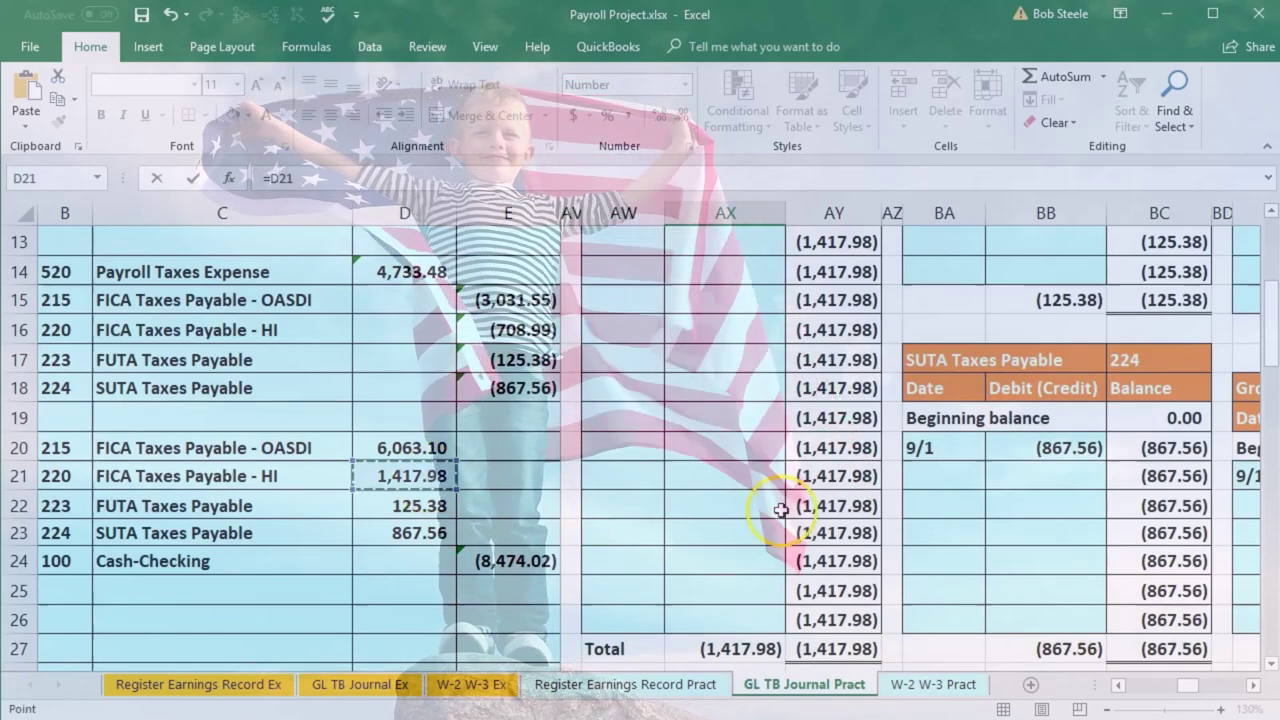
key("Return")
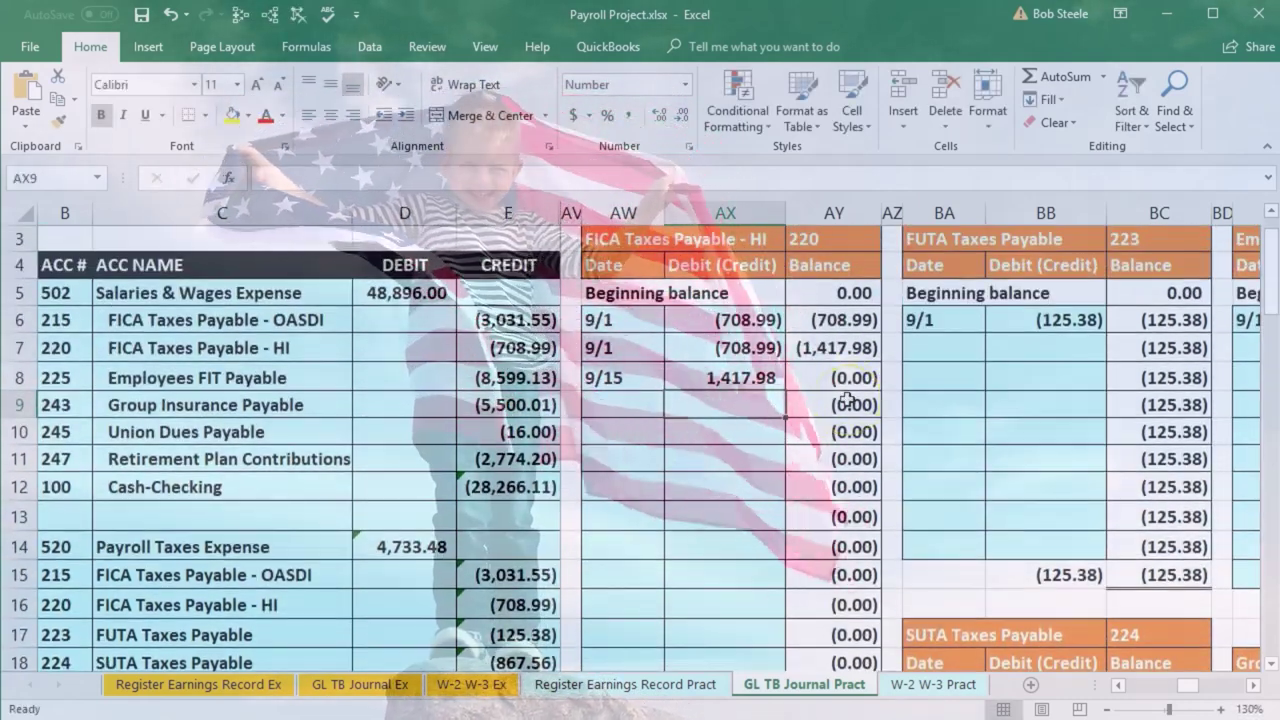
left_click(530, 468)
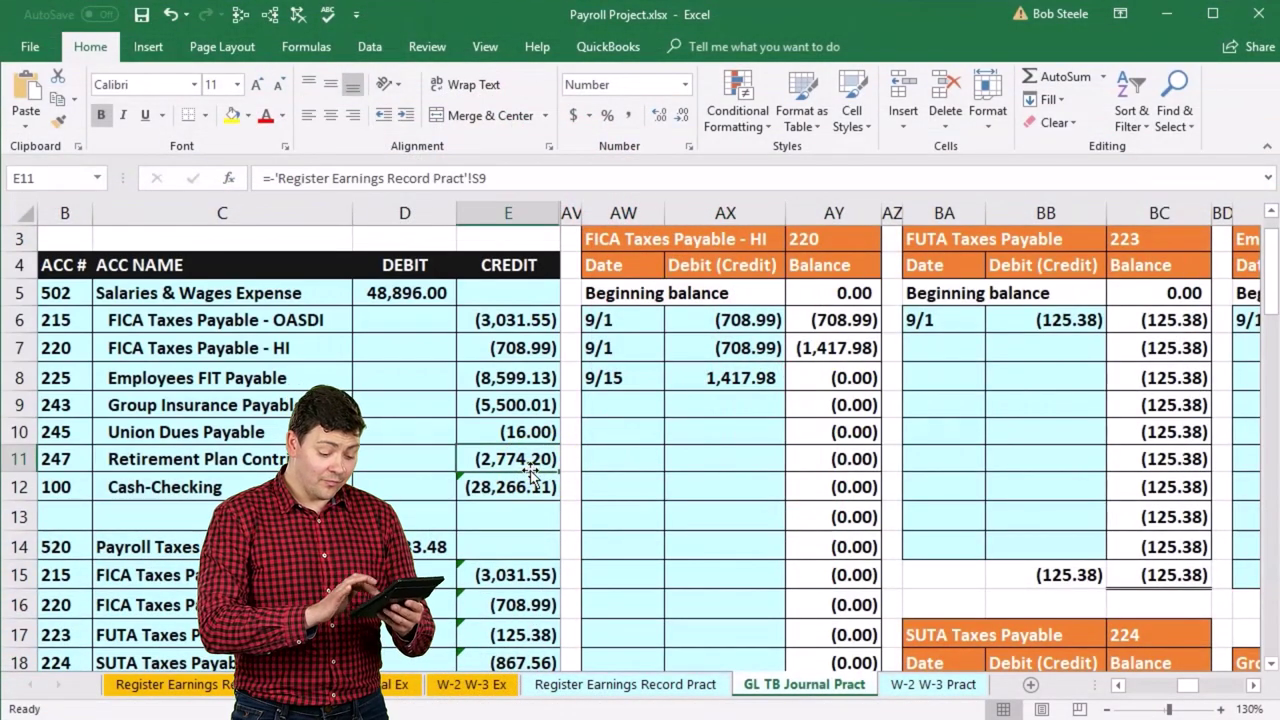
key("Right")
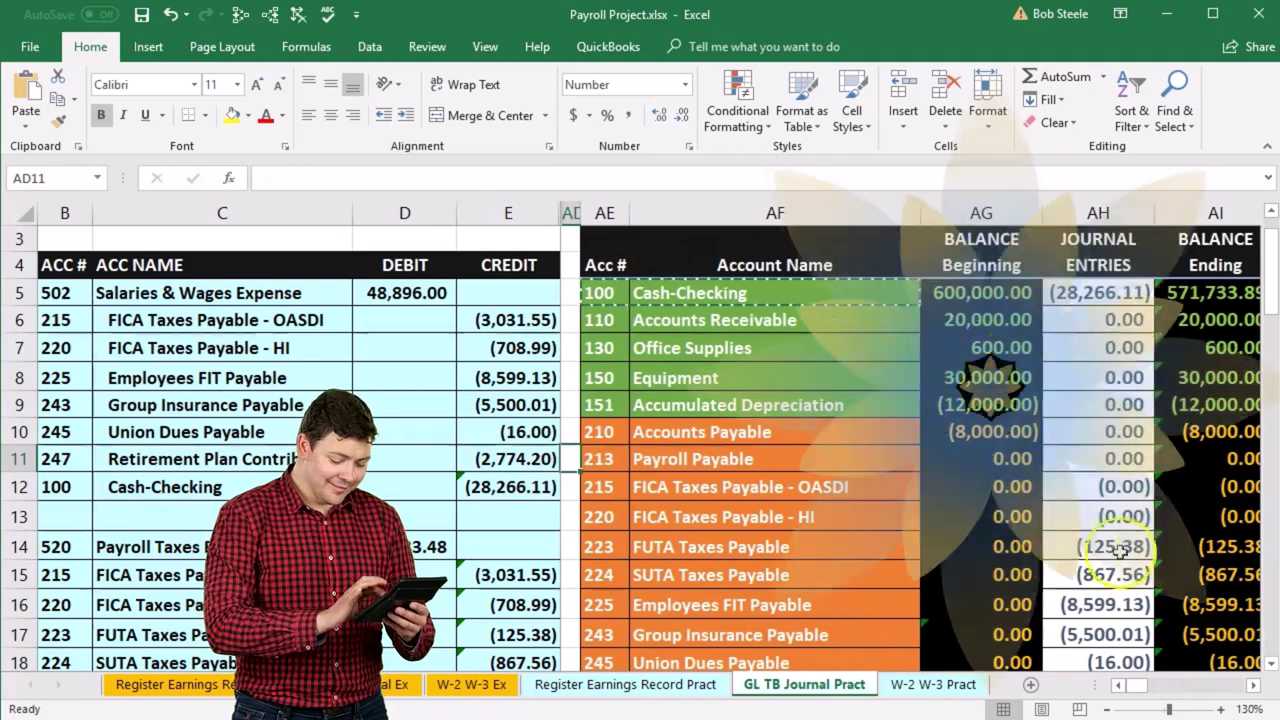
left_click(1200, 519)
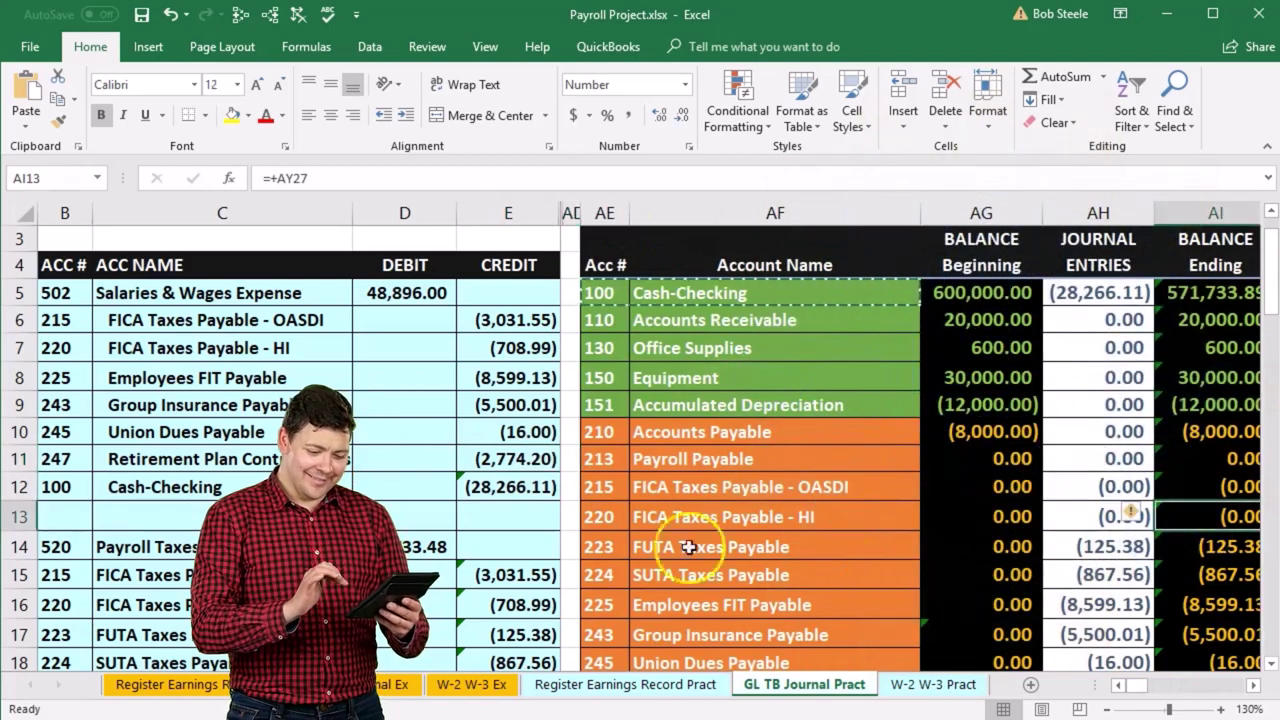
Date the tax payment 9/15 in cell BA7 of the FUTA Taxes Payable ledger account
scroll(496, 533, "down", 3)
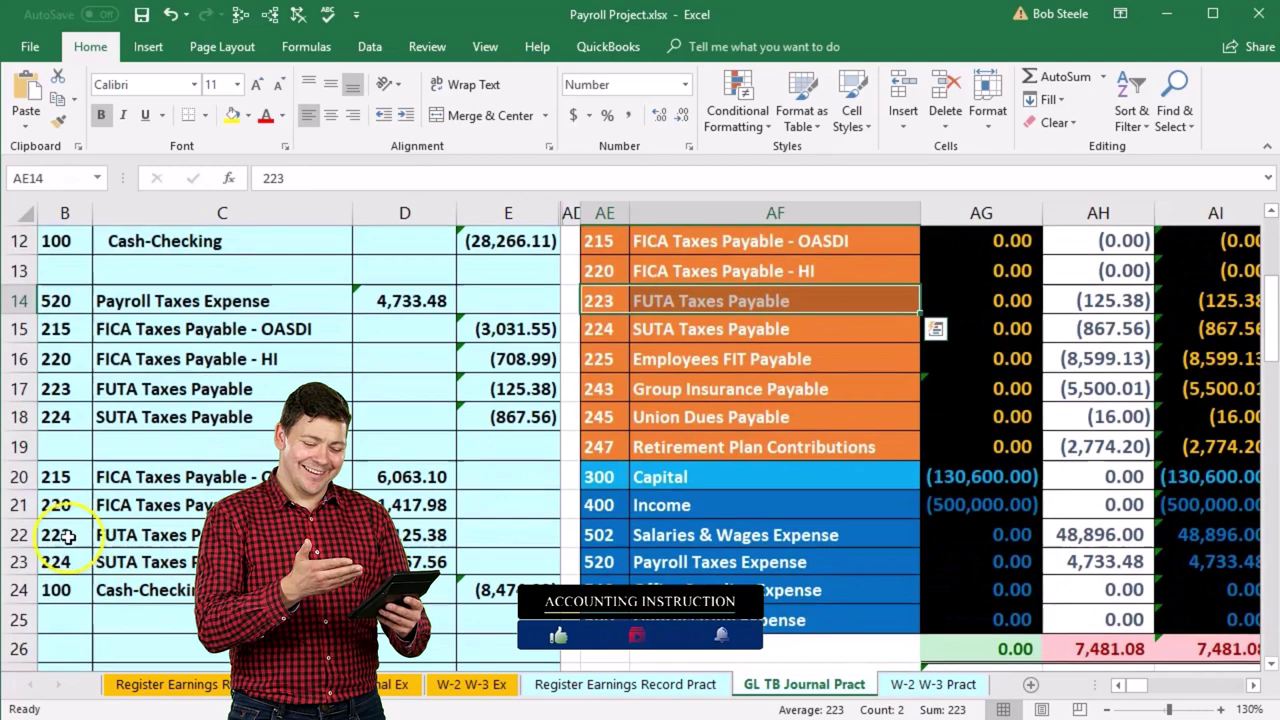
left_click_drag(65, 537, 163, 538)
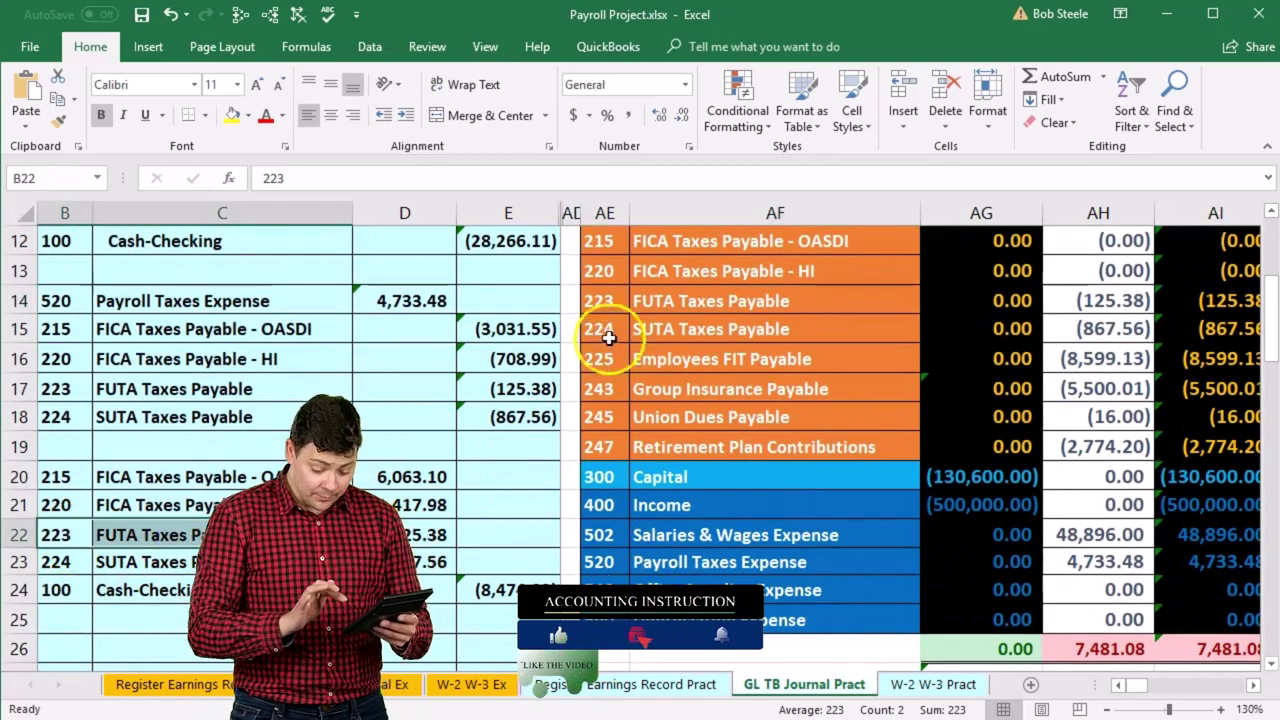
left_click_drag(607, 300, 637, 303)
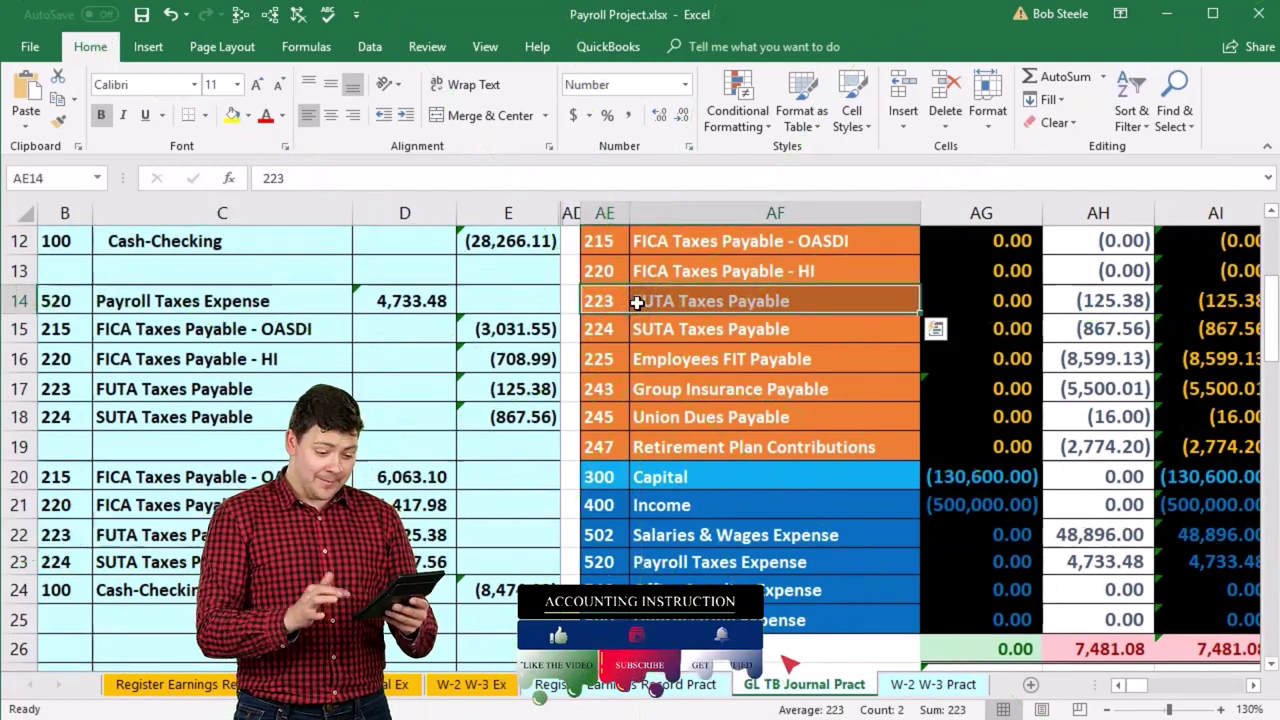
key("Right")
key("Right")
key("Right")
key("Right")
key("Right")
key("Right")
key("Right")
key("Right")
key("Right")
key("Right")
key("Right")
key("Right")
key("Right")
key("Right")
key("Right")
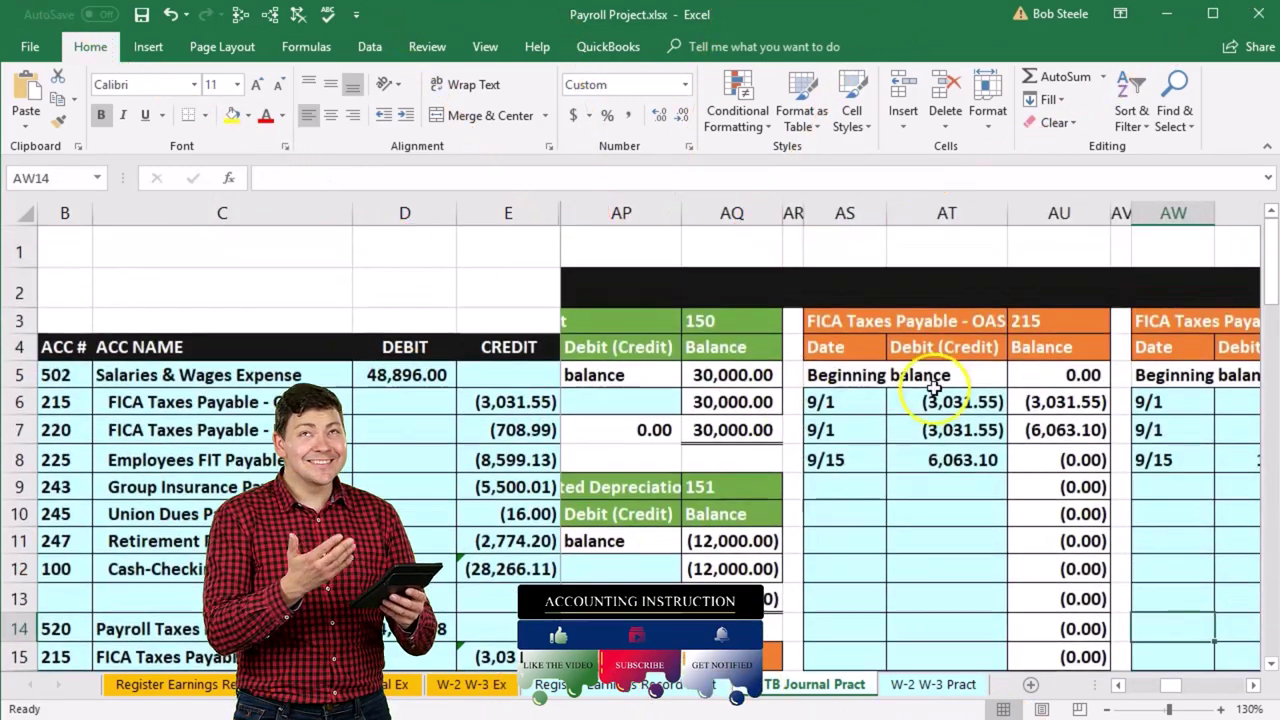
key("Right")
key("Right")
key("Right")
key("Right")
key("Right")
key("Right")
key("Right")
key("Right")
key("Right")
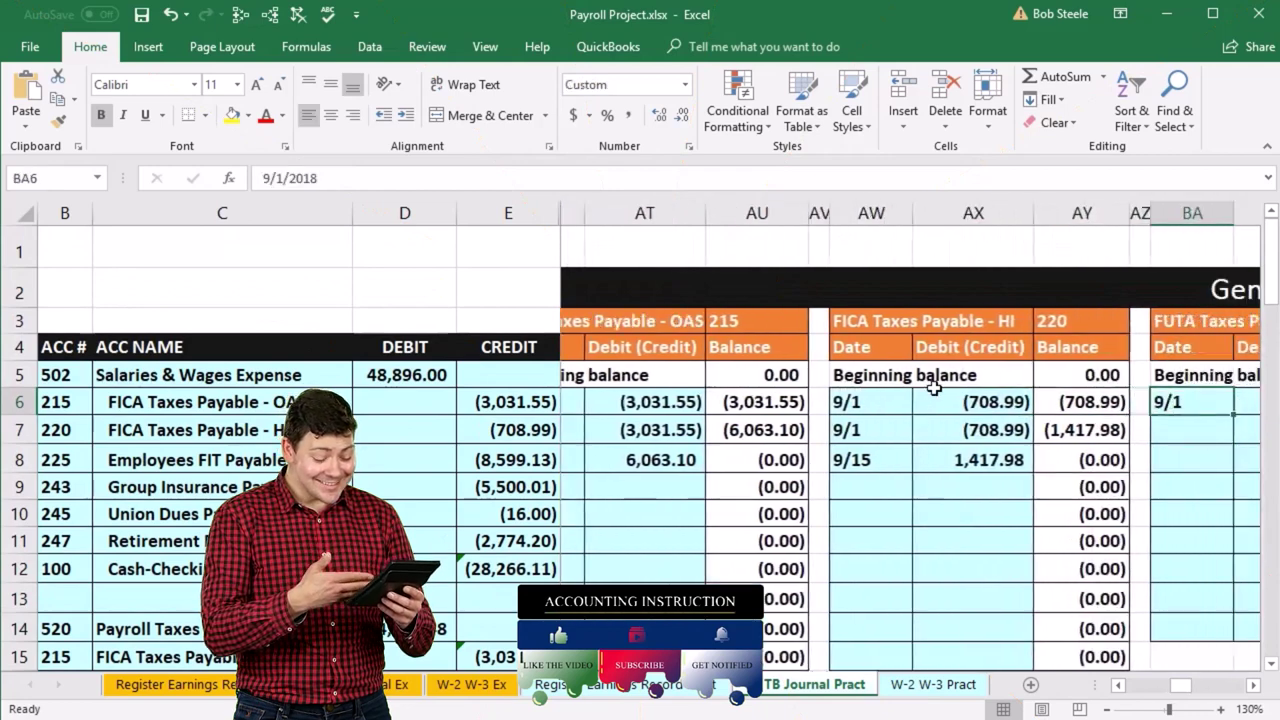
key("Right")
key("Right")
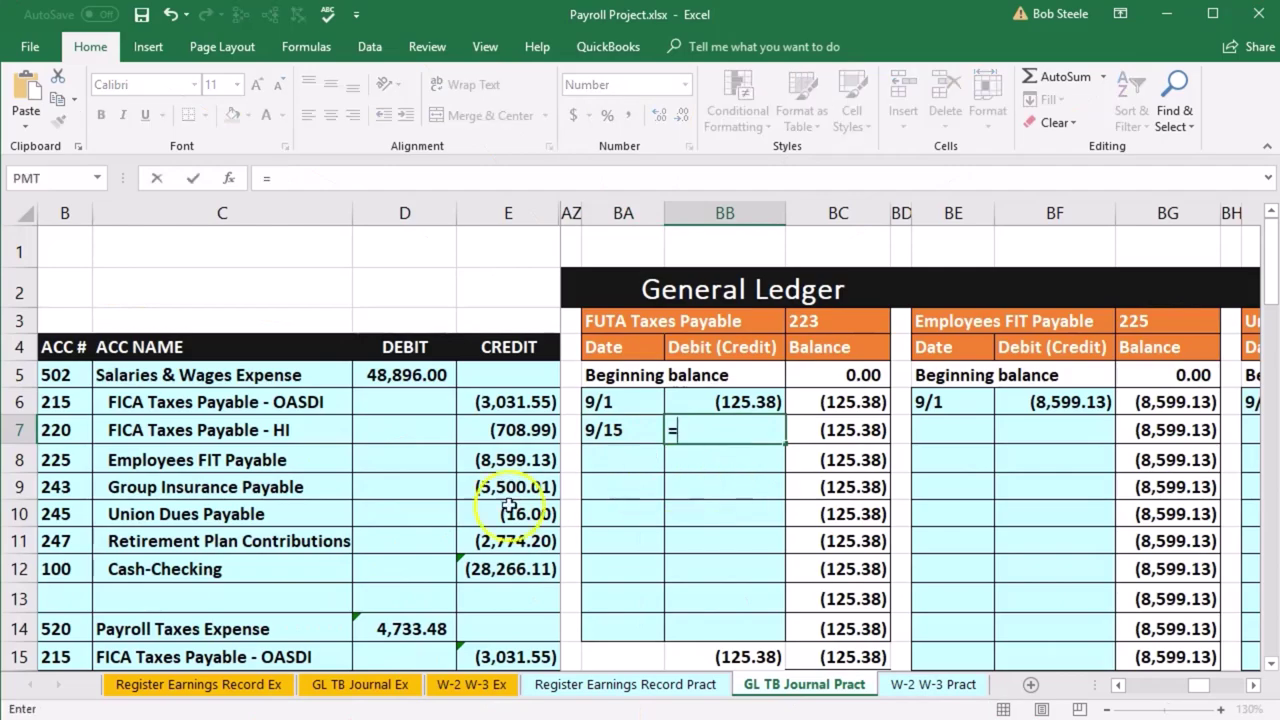
Post the FUTA payment in ledger cell BB7 by linking it to journal cell D22, and check the account's balance in BC7
scroll(510, 505, "down", 3)
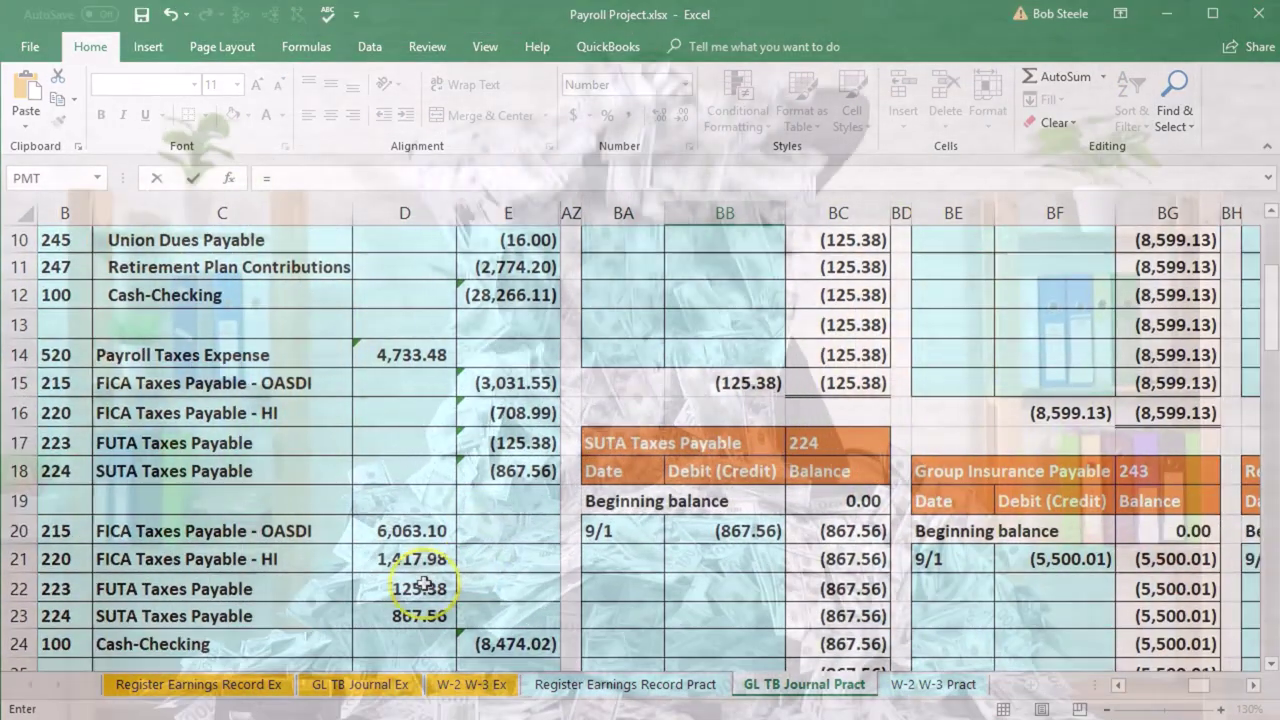
left_click(425, 588)
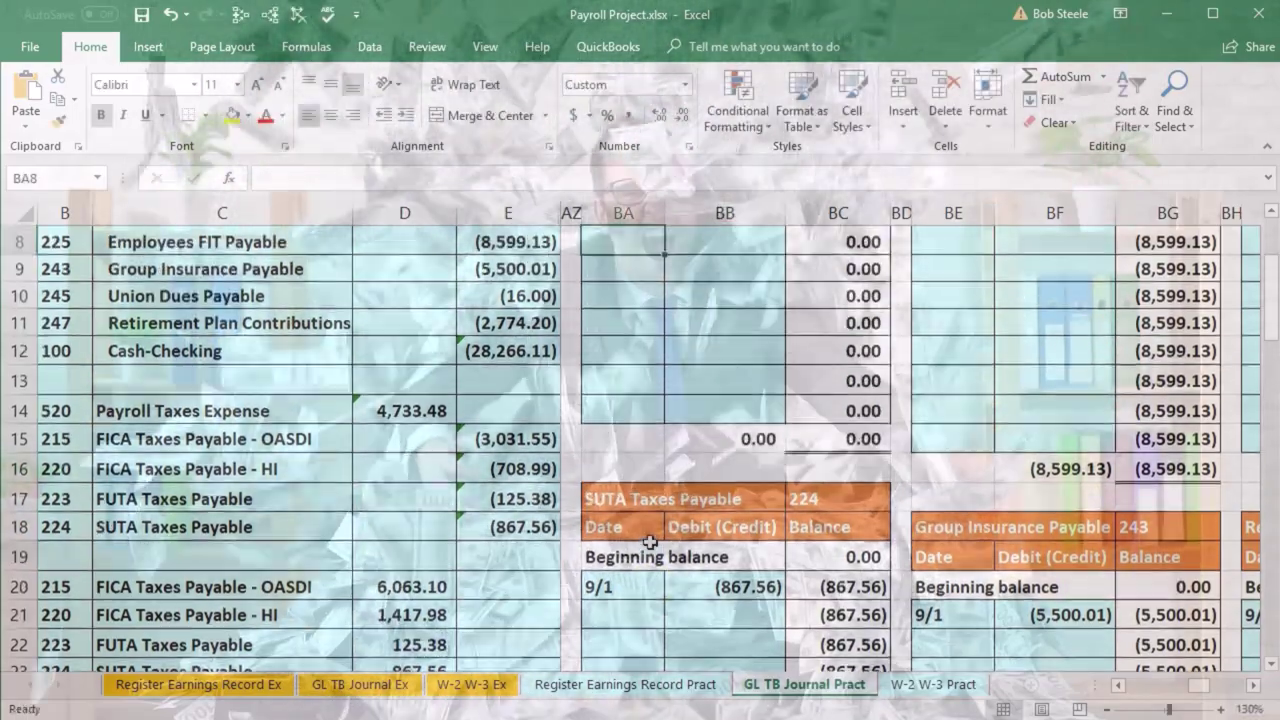
scroll(650, 542, "up", 2)
left_click(818, 388)
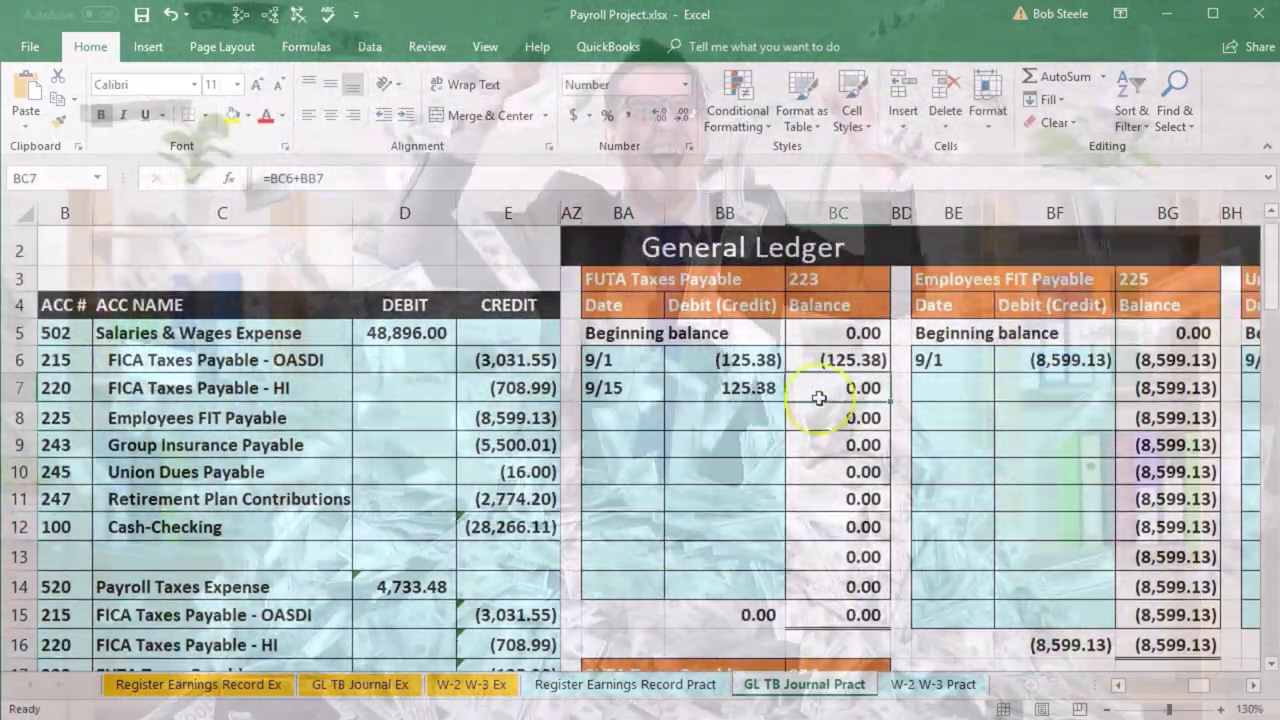
left_click(532, 466)
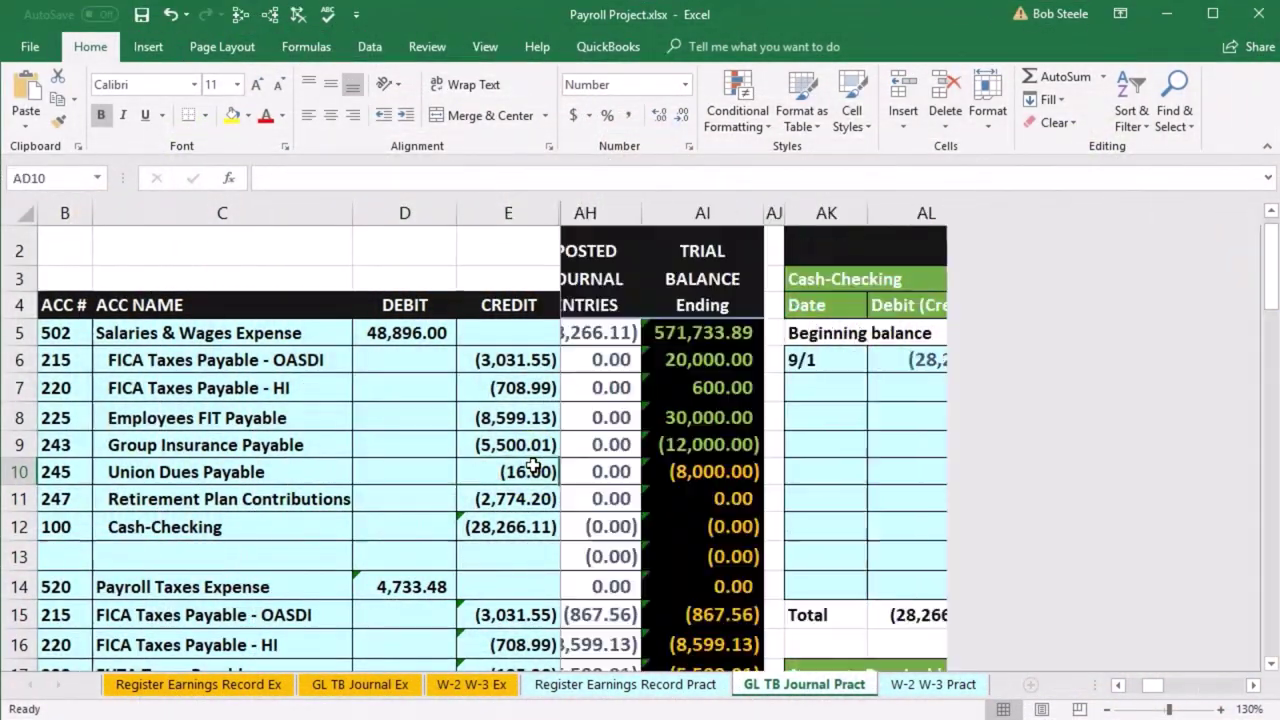
Date the tax payment 9/15 in cell BA21 of the SUTA Taxes Payable ledger account
scroll(532, 466, "left", 2)
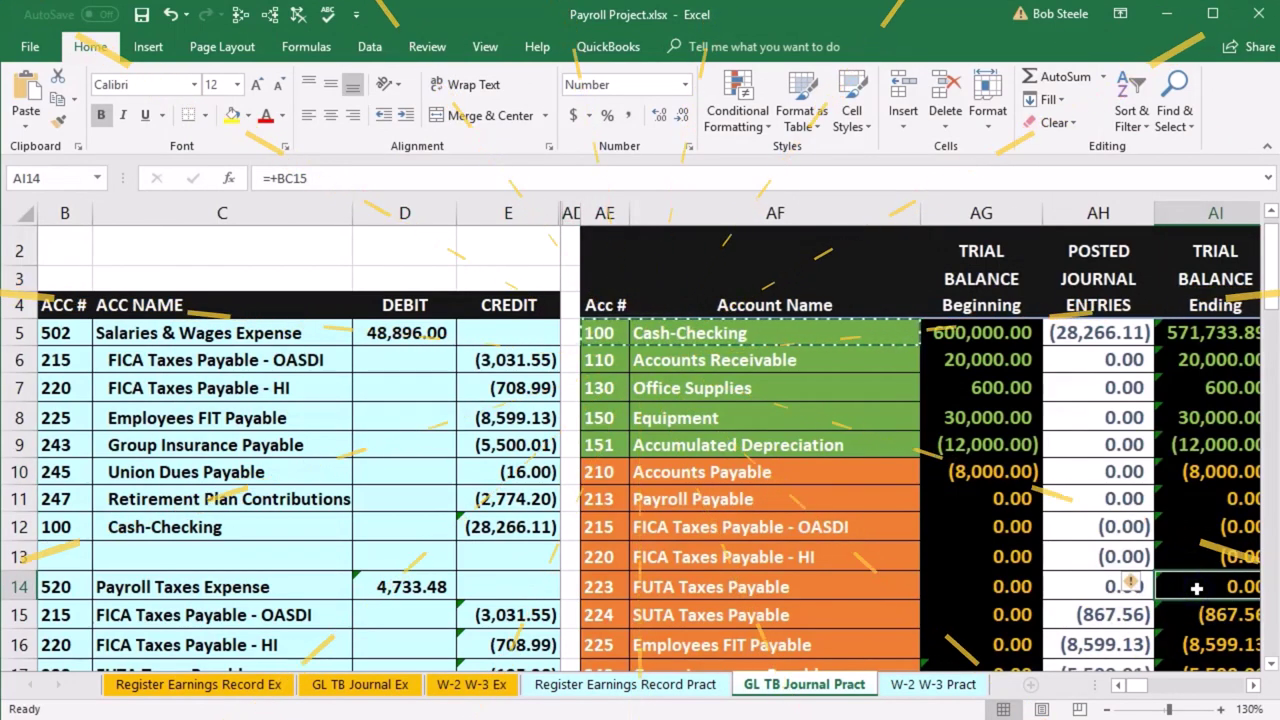
scroll(877, 630, "down", 3)
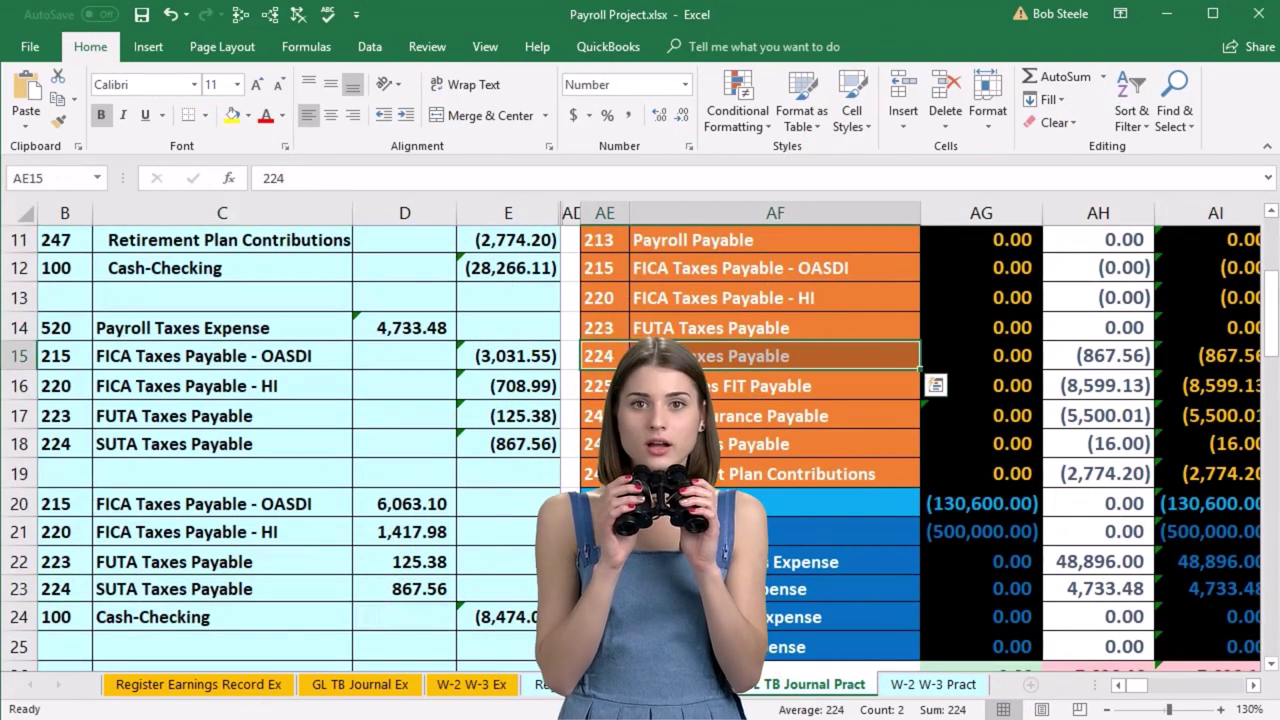
scroll(640, 450, "up", 1)
key("Right")
key("Right")
key("Right")
key("Right")
key("Right")
key("Right")
key("Right")
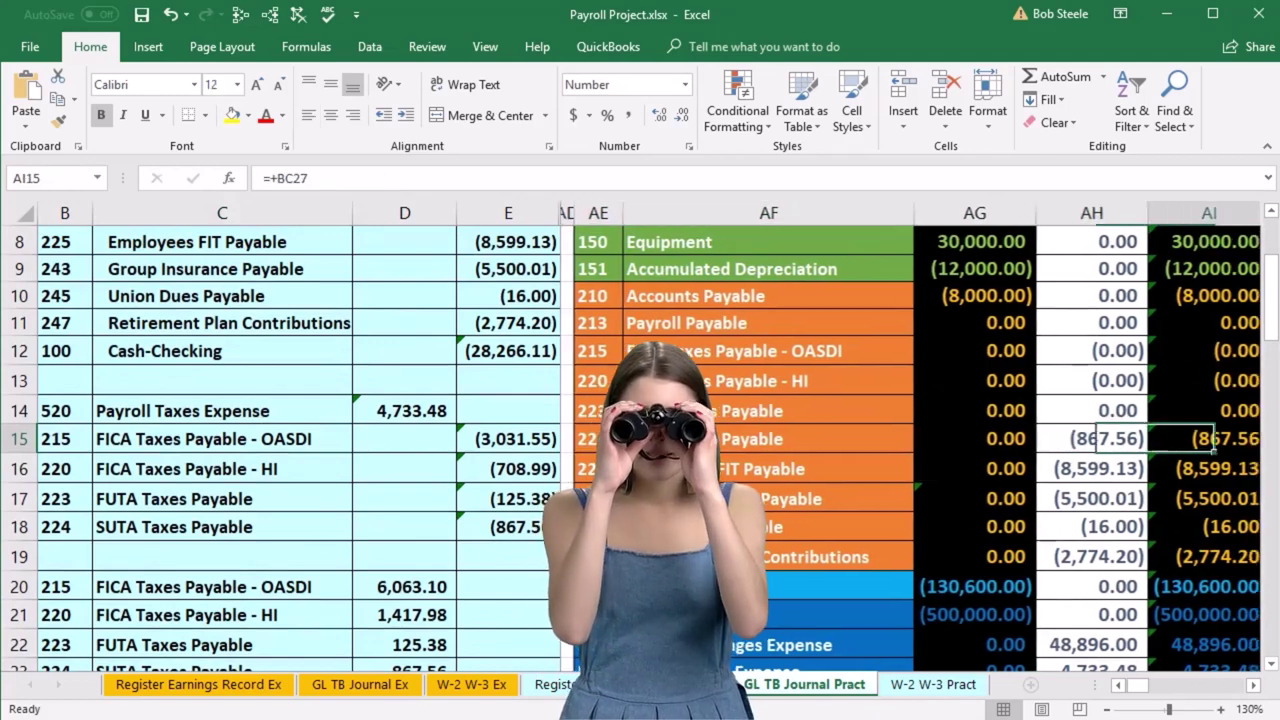
key("Right")
key("Right")
key("Right")
key("Right")
key("Right")
key("Right")
key("Right")
key("Right")
key("Right")
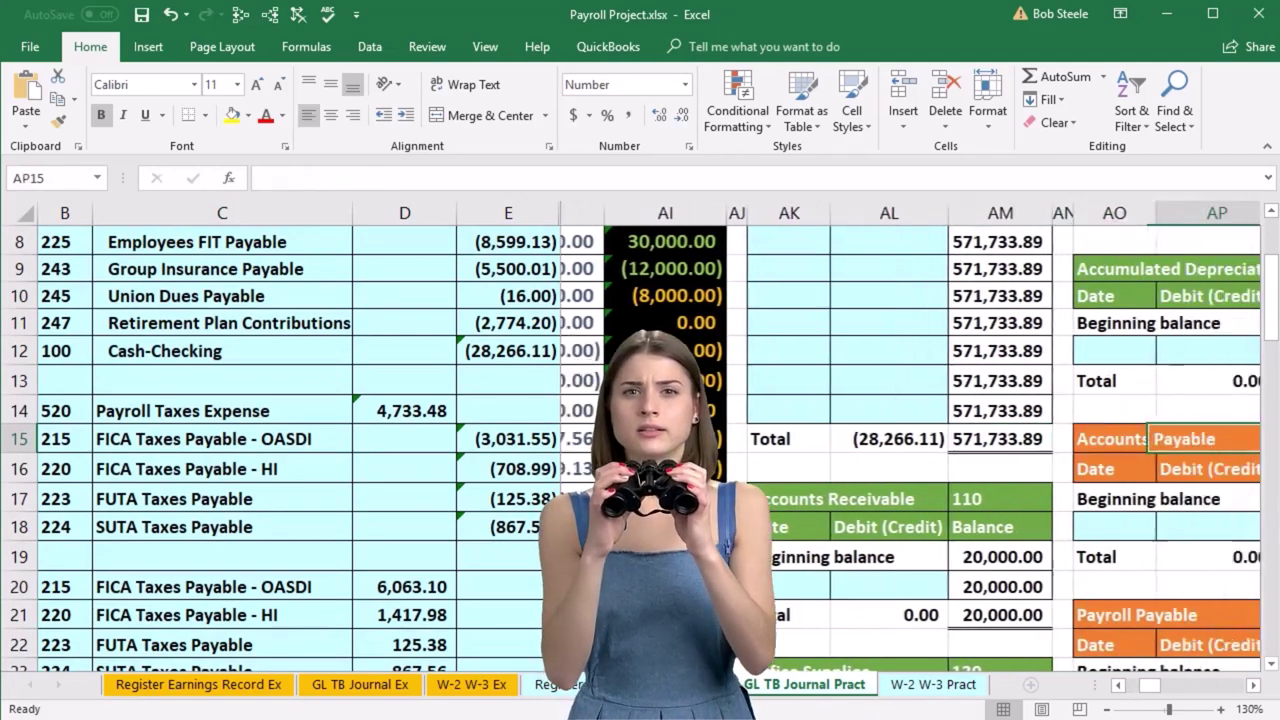
key("Right")
key("Right")
key("Right")
key("Right")
key("Right")
key("Right")
key("Right")
key("Right")
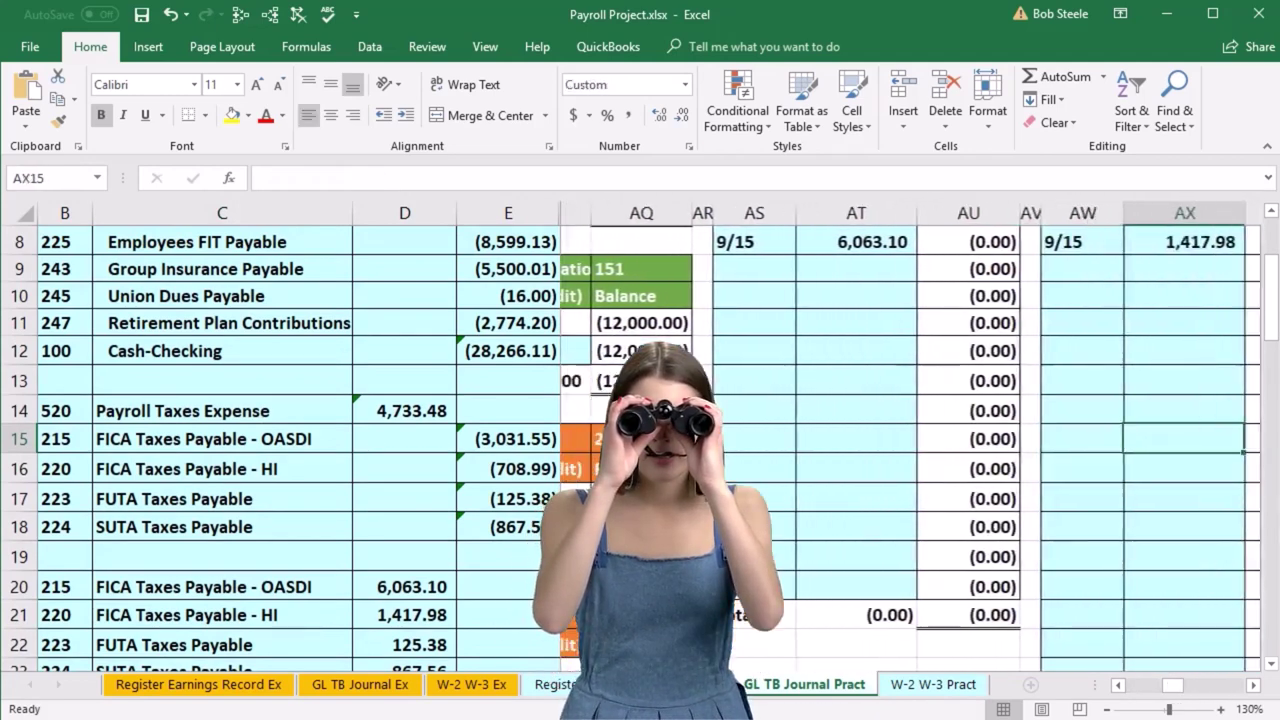
key("Right")
key("Right")
key("Right")
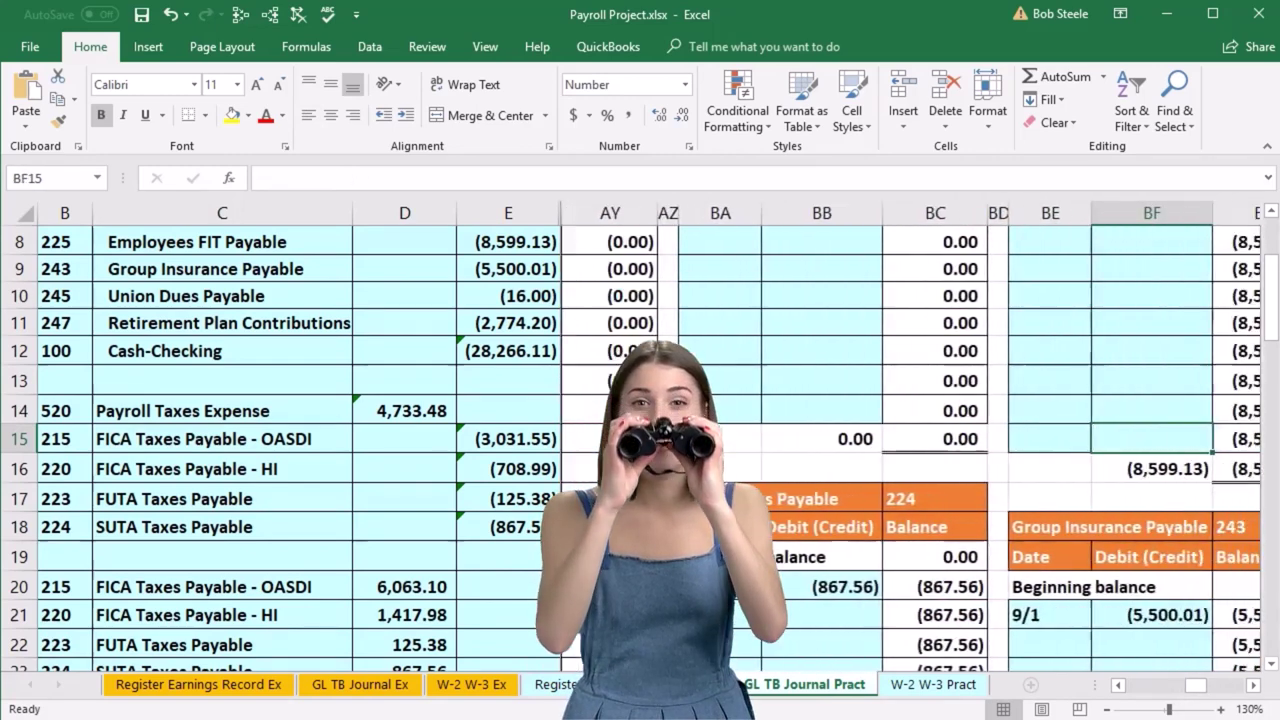
left_click(614, 608)
scroll(614, 606, "down", 3)
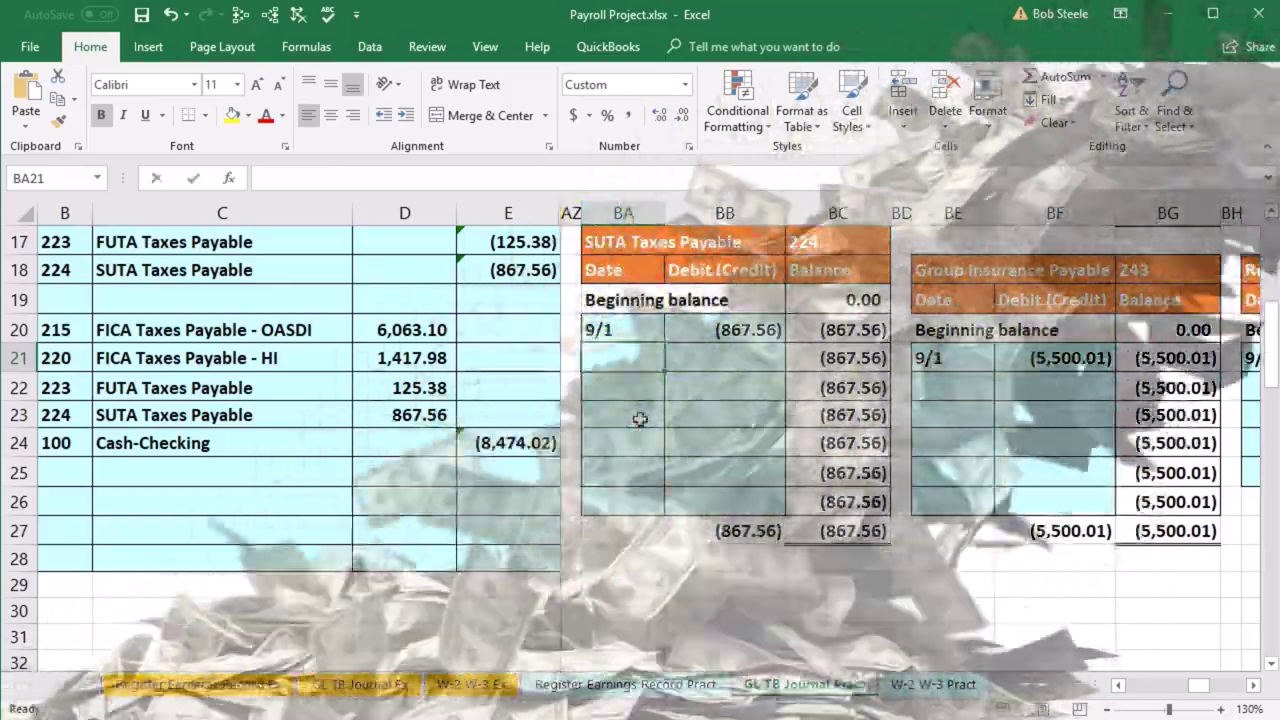
type("5")
key("Tab")
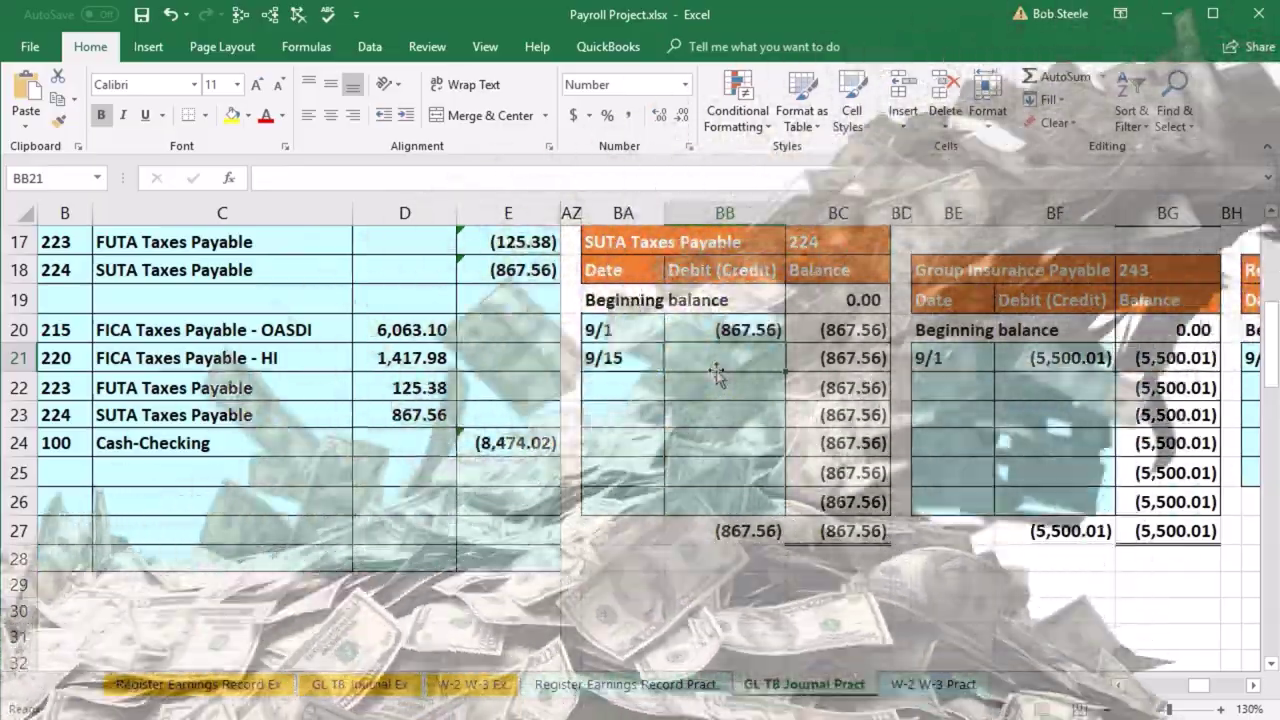
Post the SUTA payment in ledger cell BB21 by linking it to journal cell D23, and check the account's balance in BC21
left_click(689, 379)
type("=")
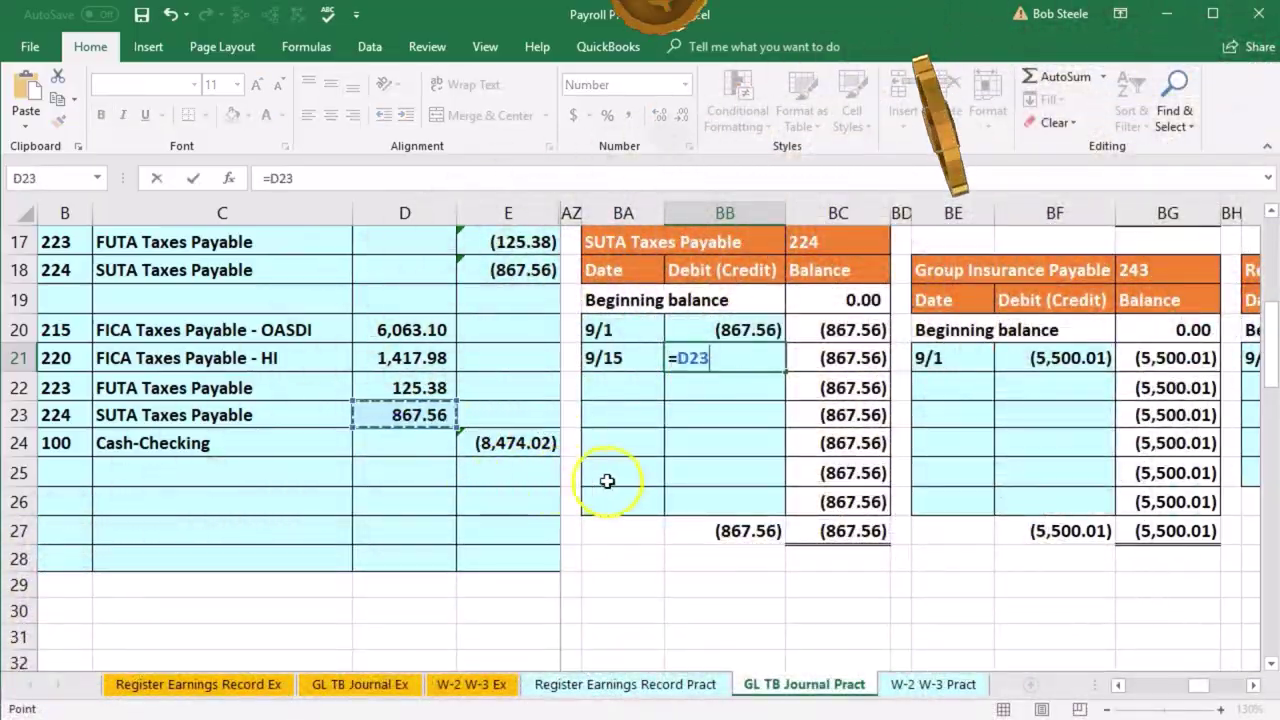
key("Return")
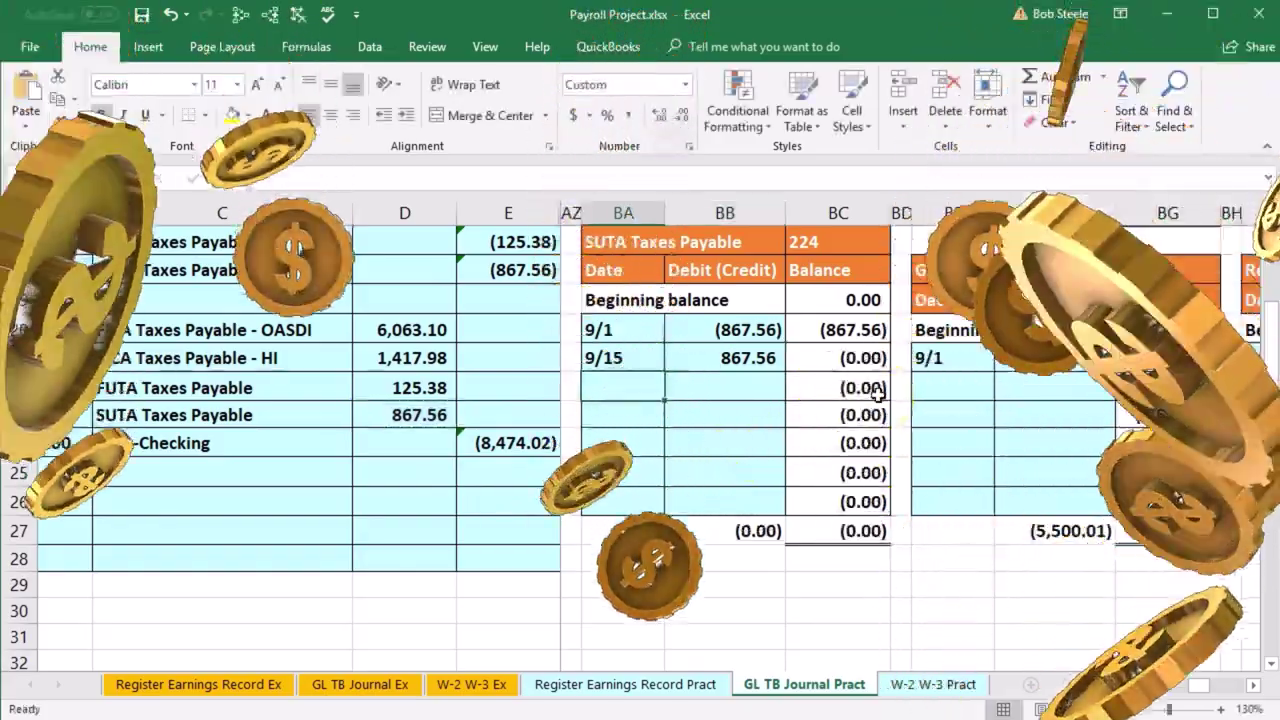
left_click(865, 366)
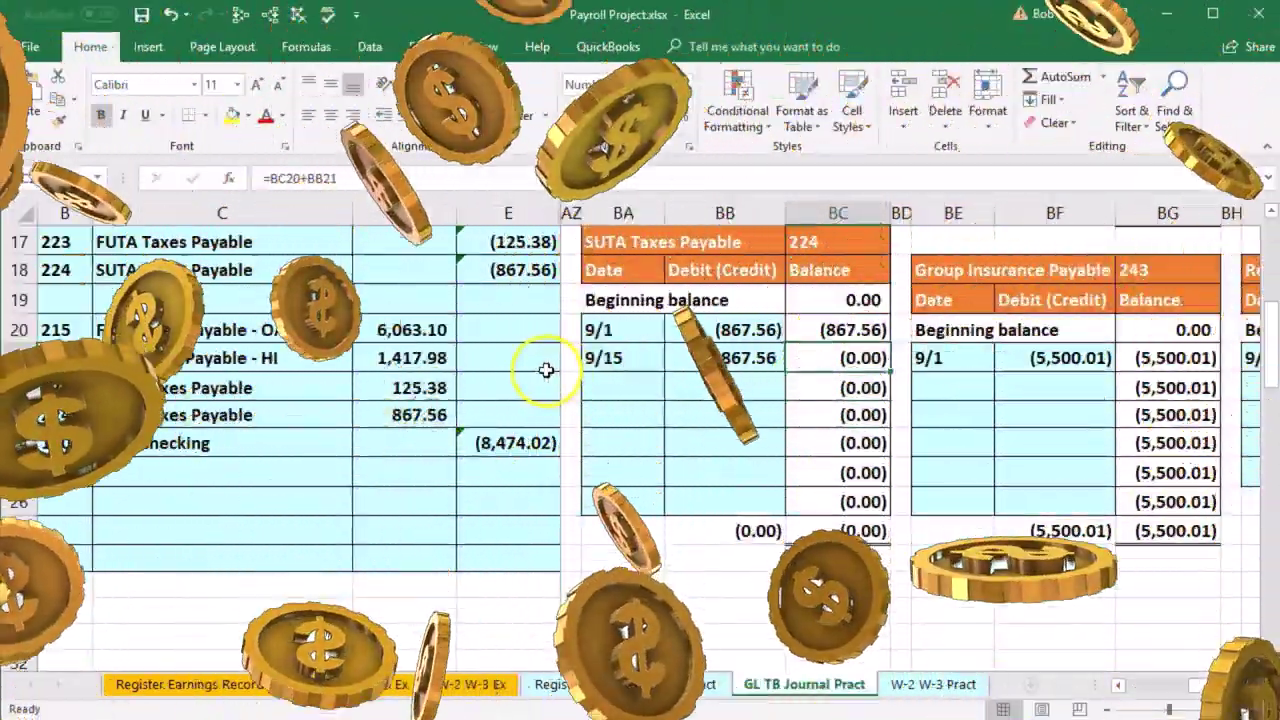
Check the ending trial balance of the payroll and tax liability accounts in AI11:AI15
left_click(543, 368)
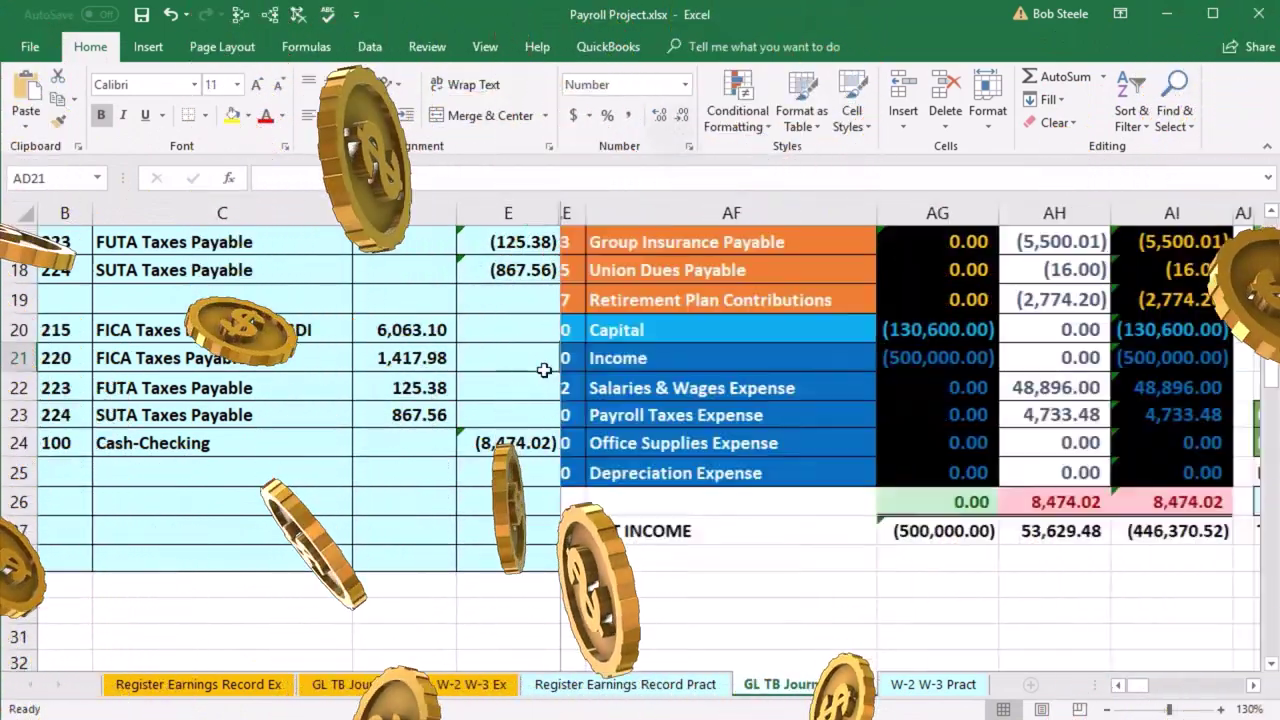
scroll(848, 417, "up", 3)
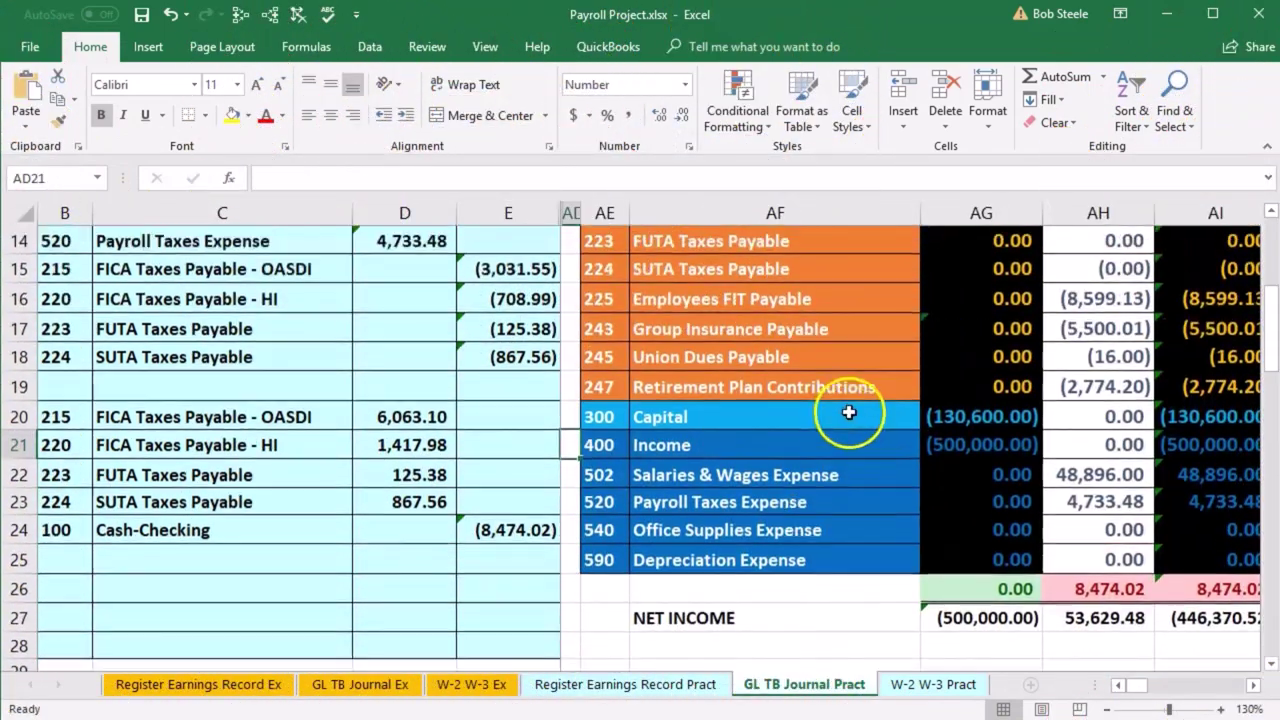
scroll(992, 416, "up", 1)
left_click_drag(1234, 318, 1226, 438)
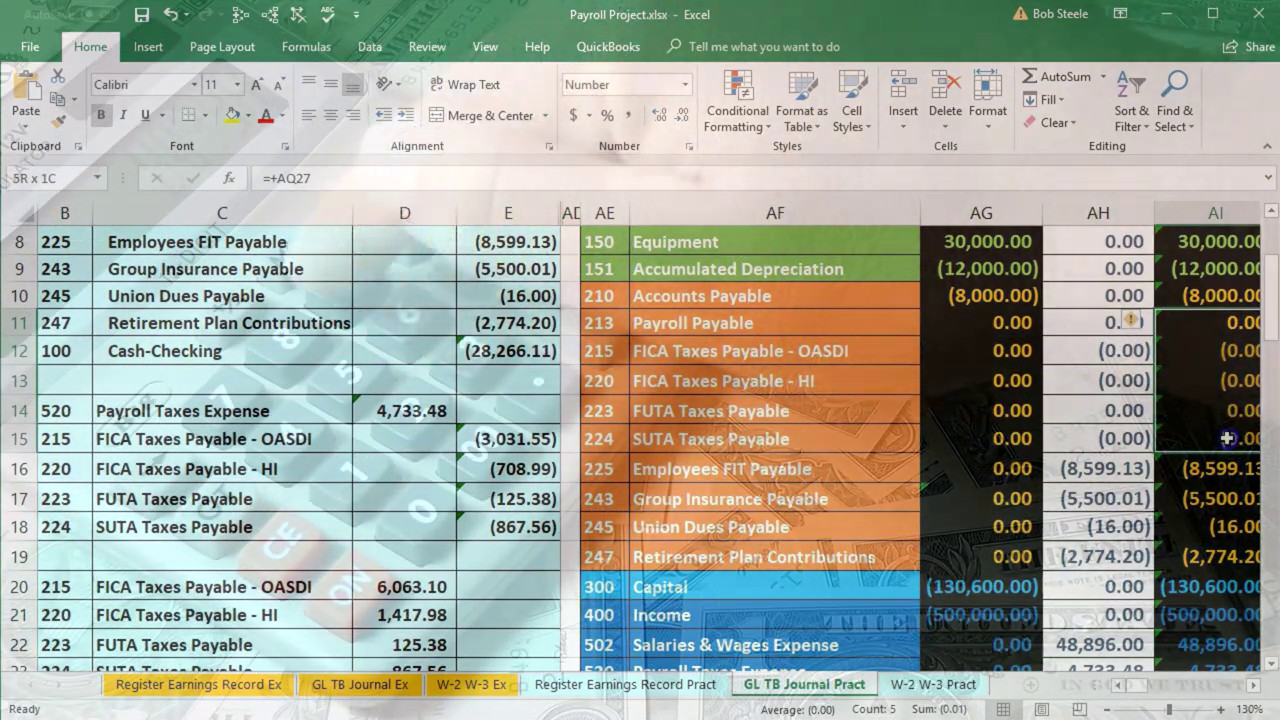
Clear the Cash-Checking line of the tax payment entry in journal cells B24:E24
scroll(586, 466, "down", 1)
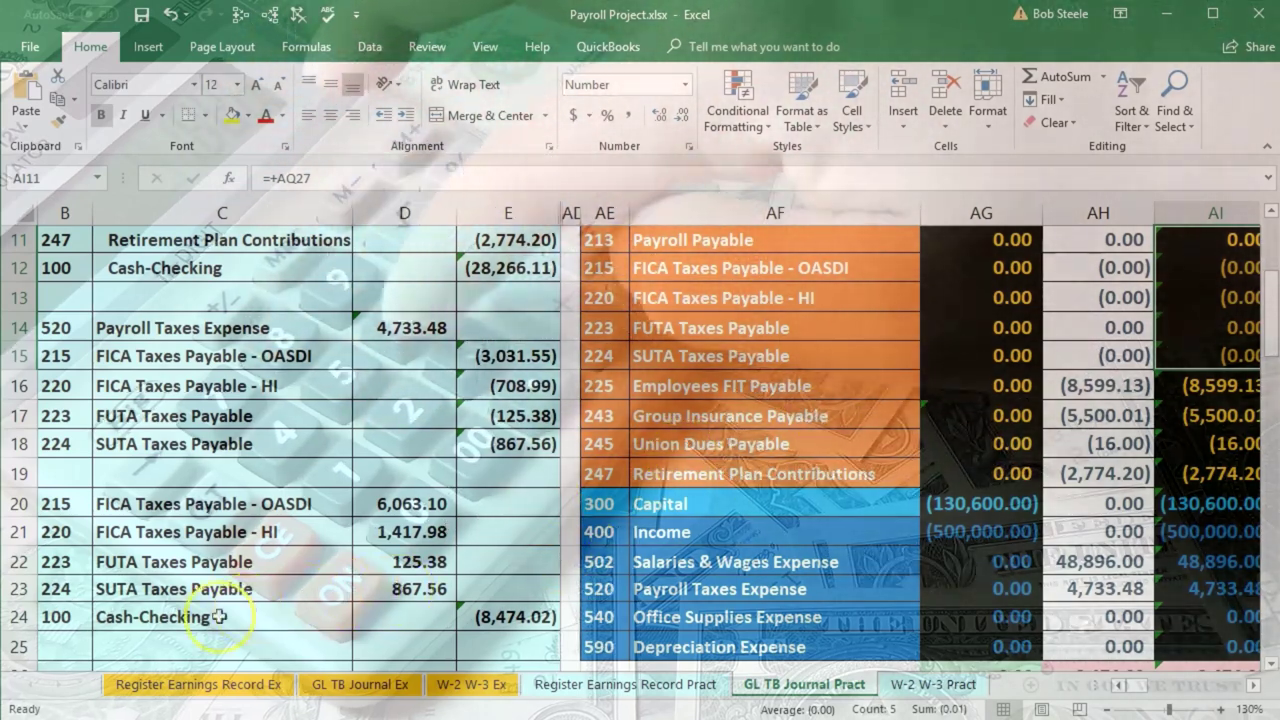
scroll(67, 622, "down", 1)
left_click_drag(60, 531, 477, 528)
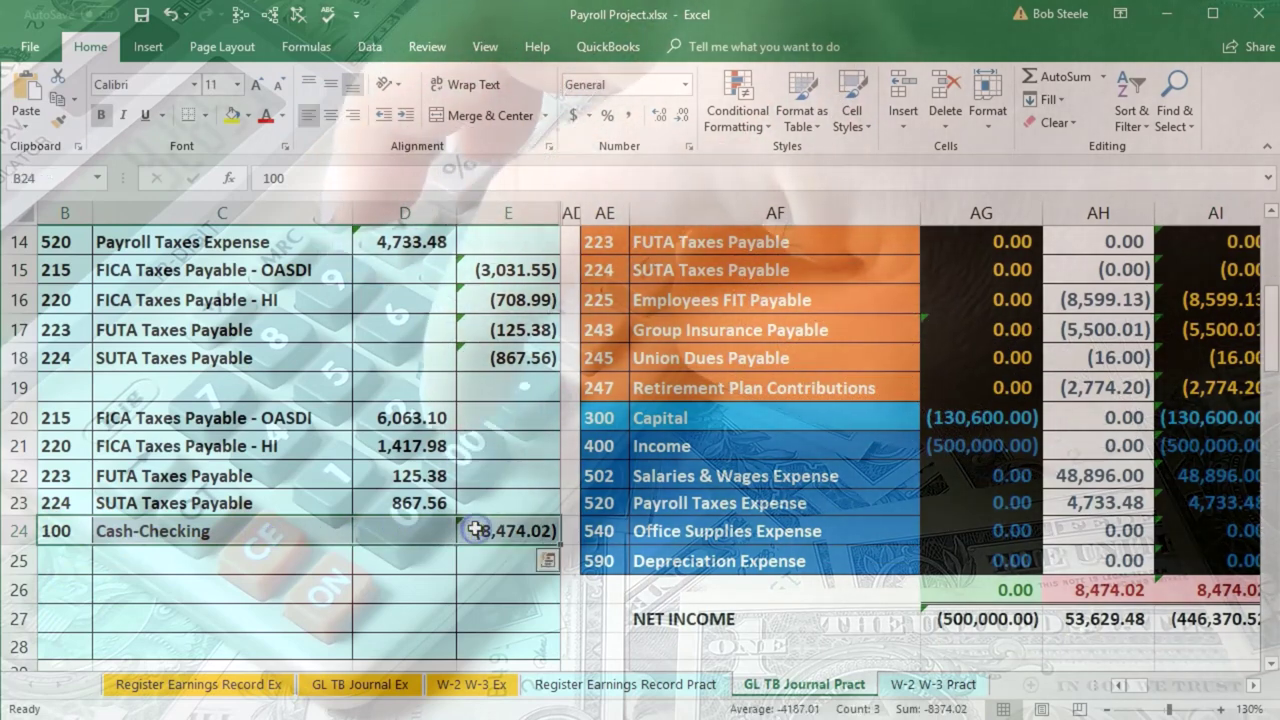
key("Delete")
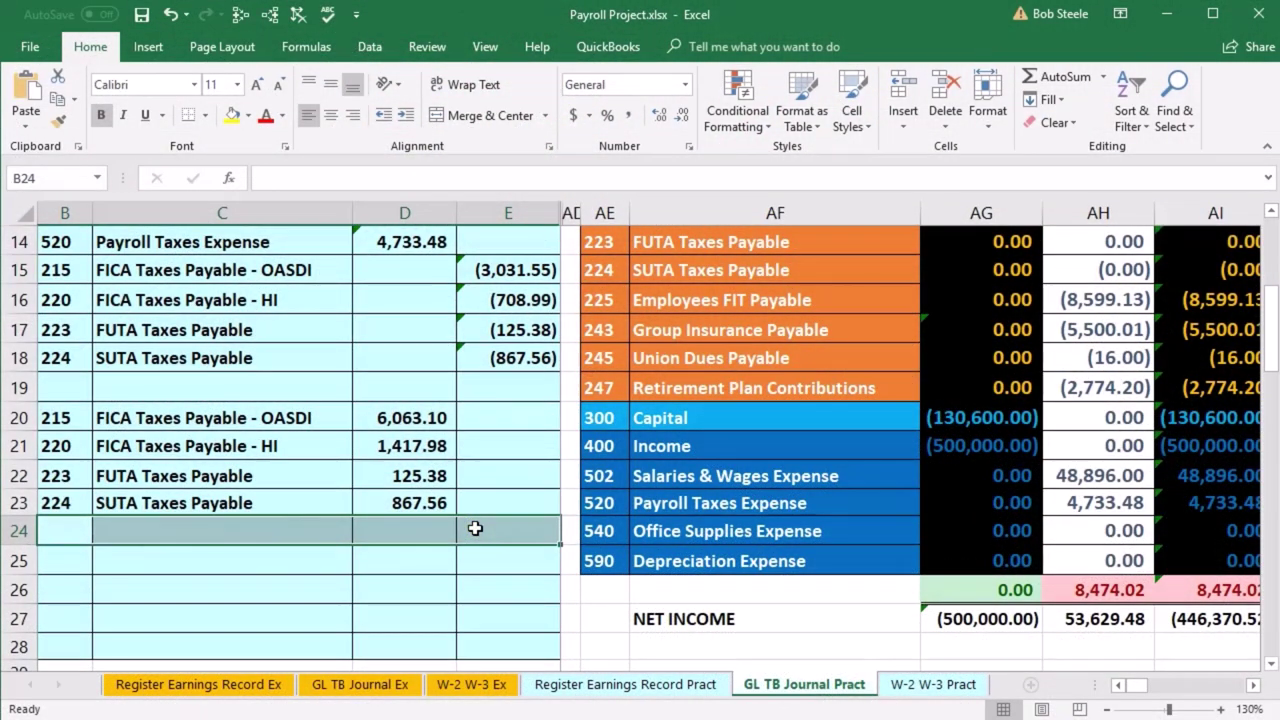
Add account 225 Employees FIT Payable to journal row 24 as pasted values, with a debit of 8599.13 in D24
left_click(607, 299)
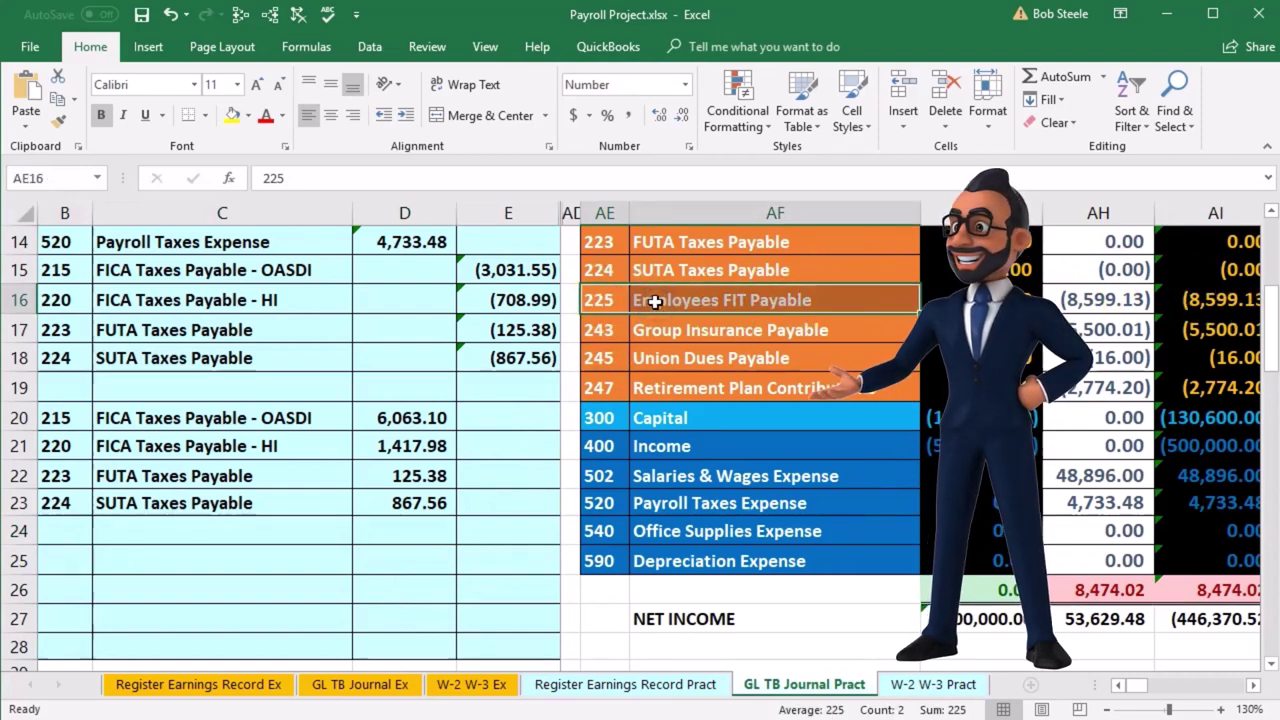
right_click(655, 302)
left_click(728, 337)
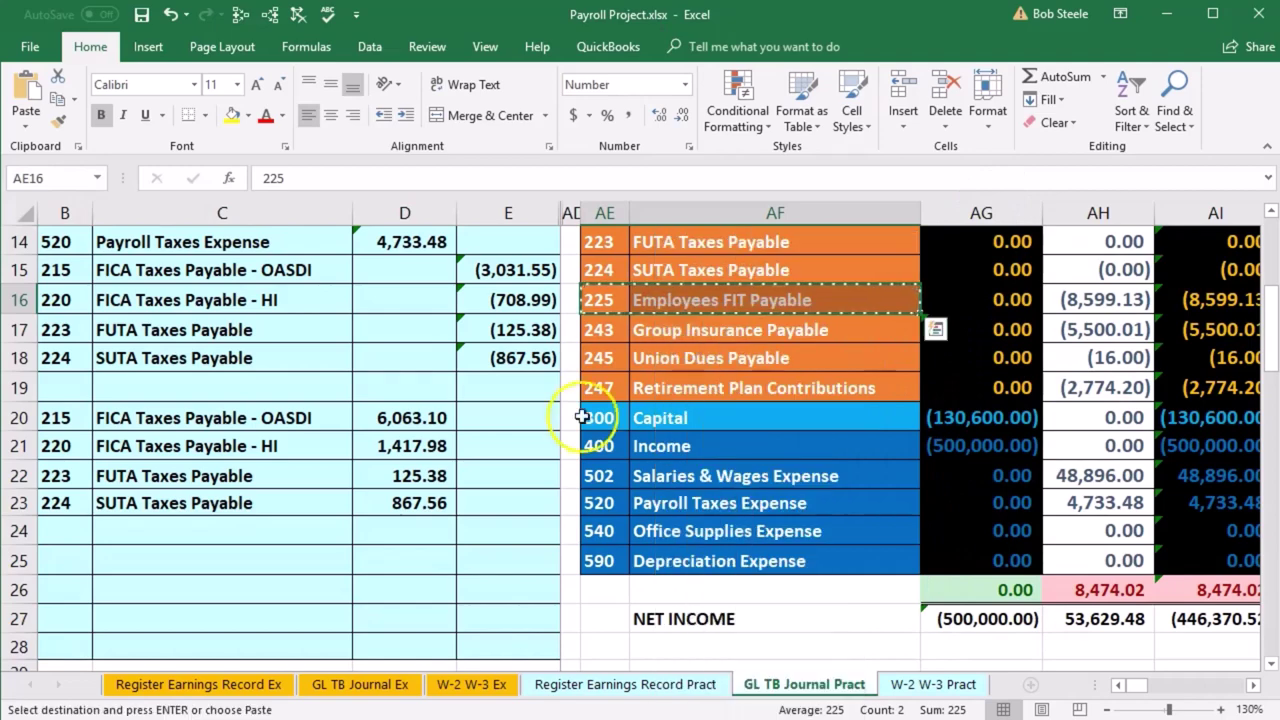
right_click(76, 525)
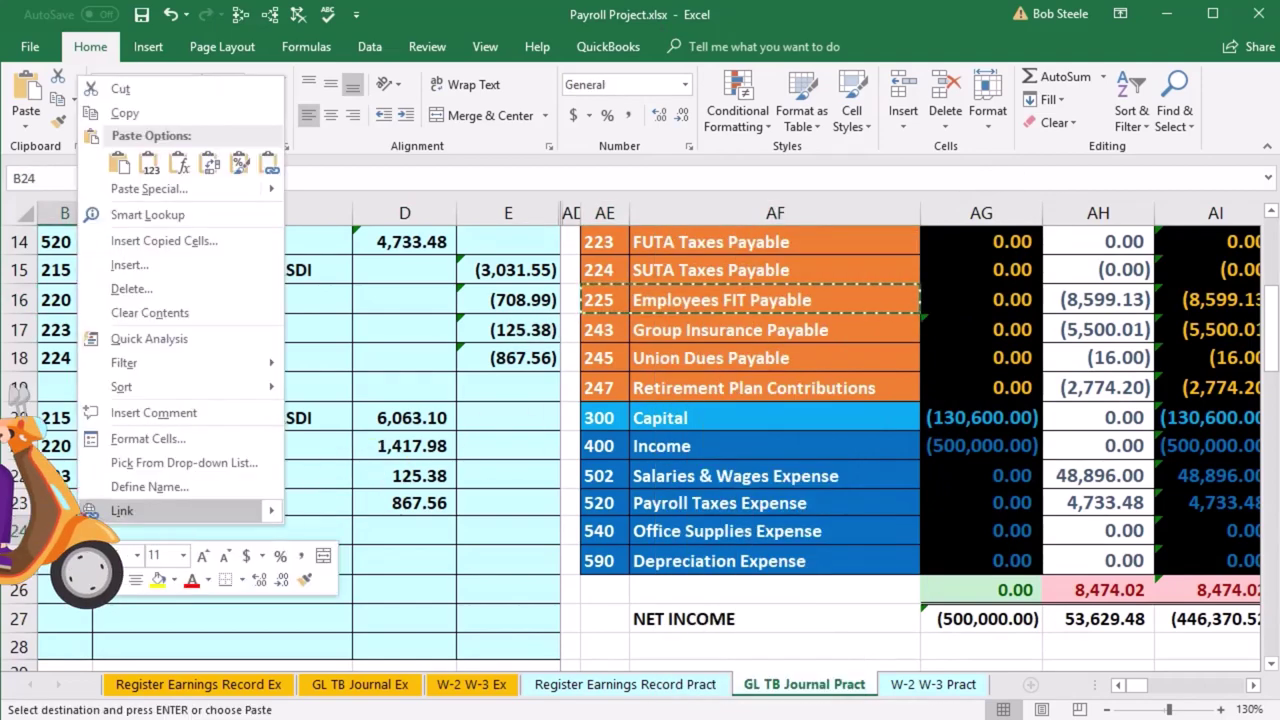
left_click(148, 175)
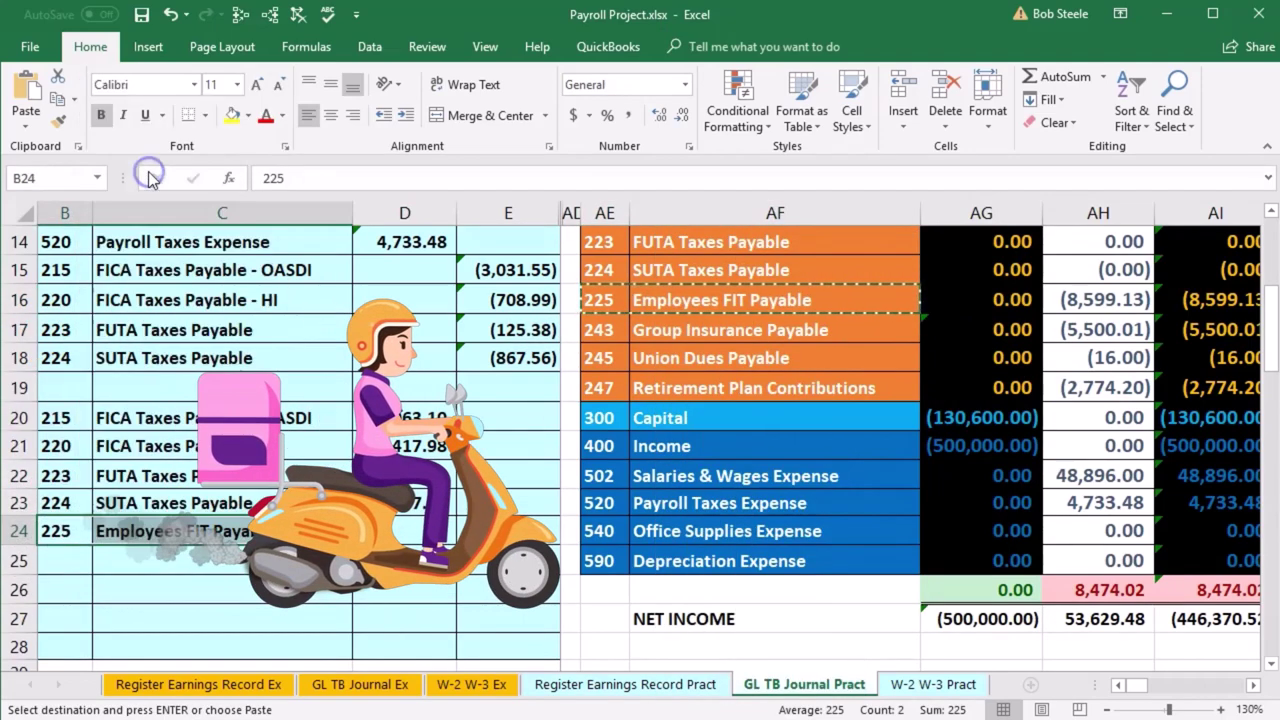
left_click(425, 520)
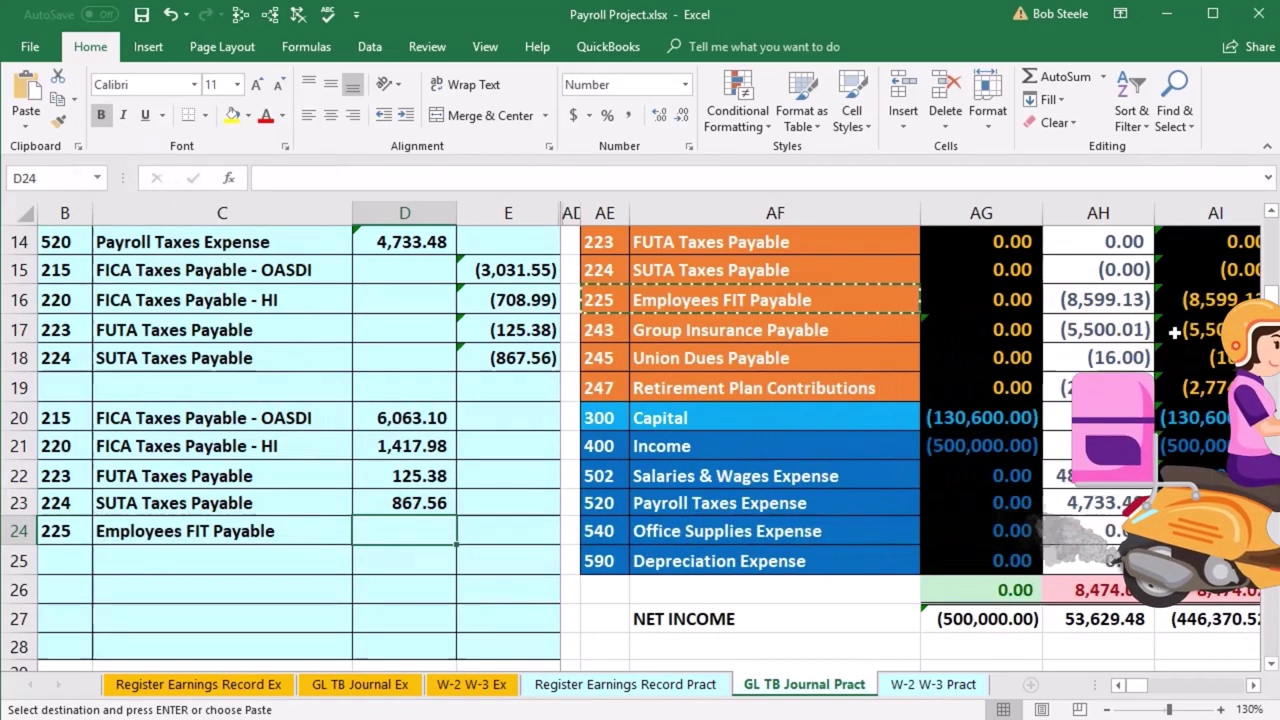
type("85")
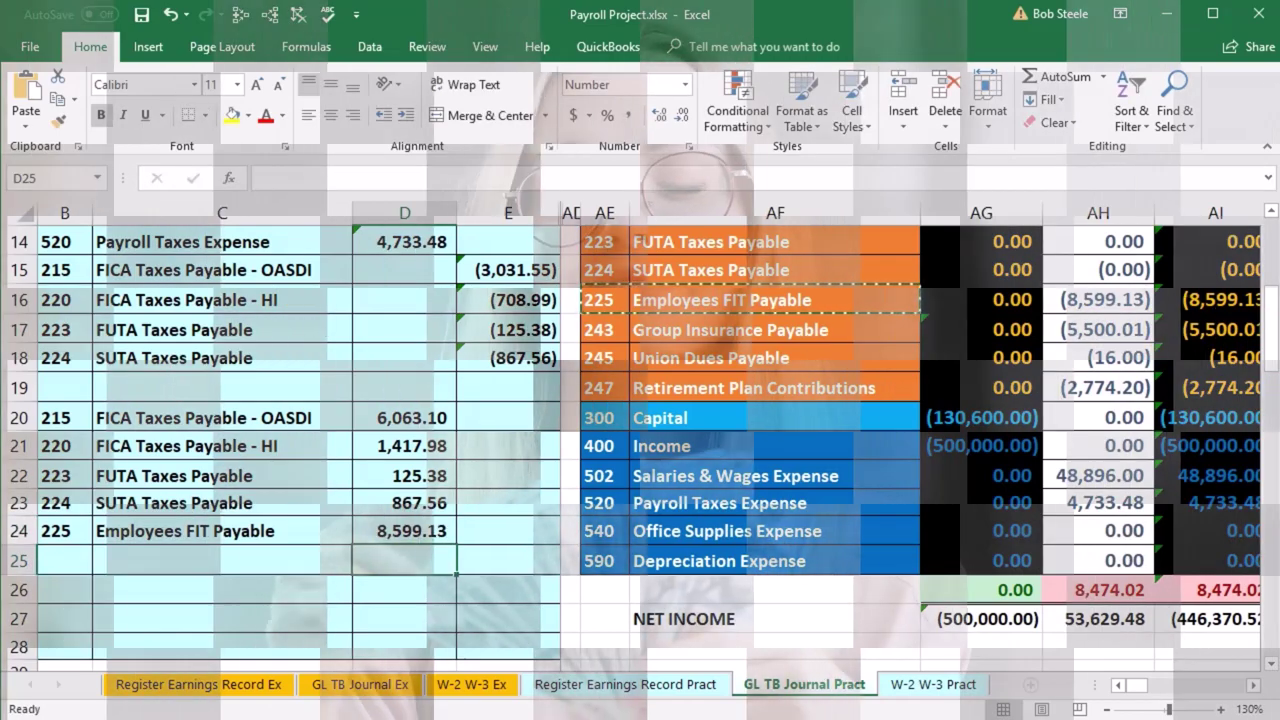
Copy account 100 Cash-Checking from the trial balance into journal cells B25:C25 as values only
scroll(969, 381, "up", 2)
scroll(969, 381, "up", 2)
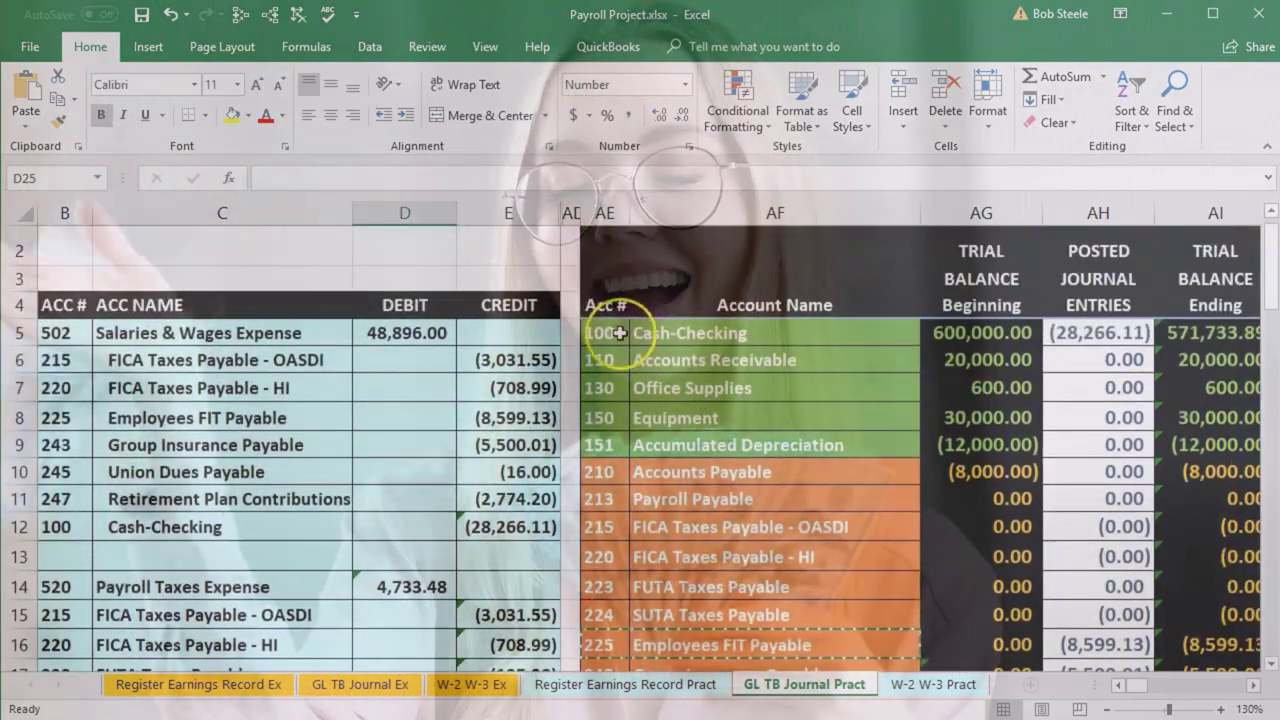
left_click_drag(612, 332, 650, 330)
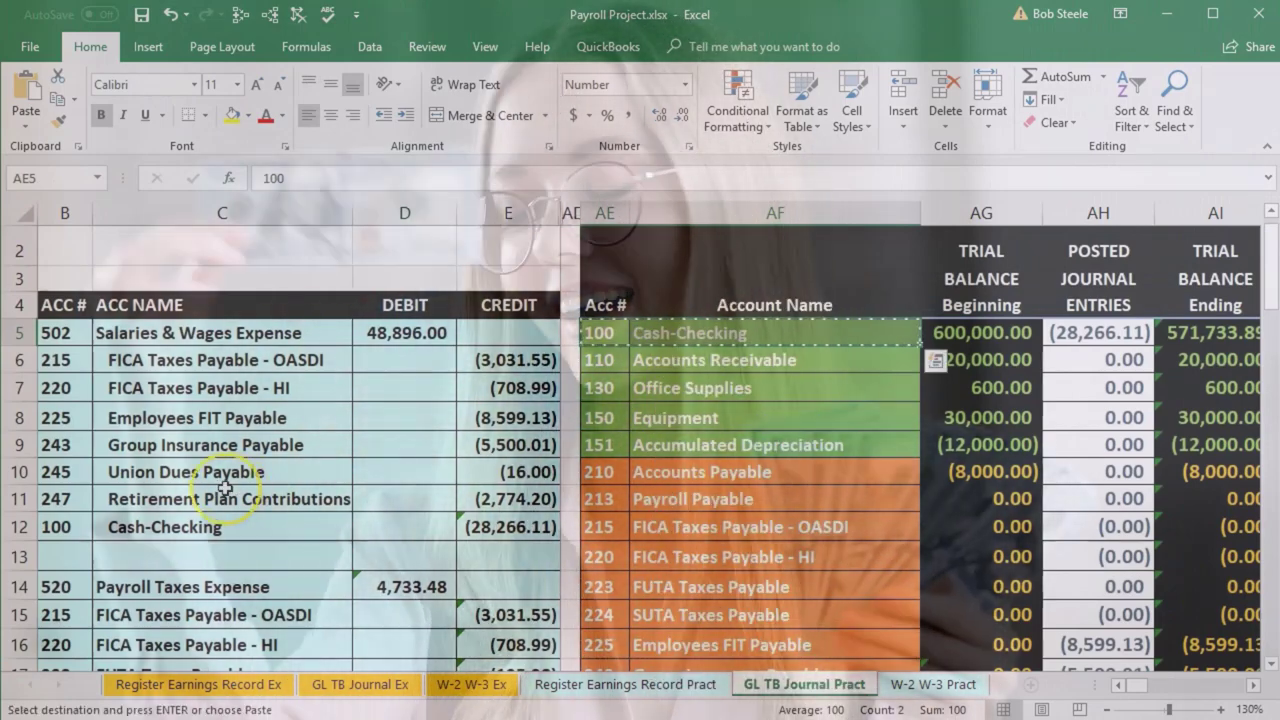
scroll(86, 478, "down", 5)
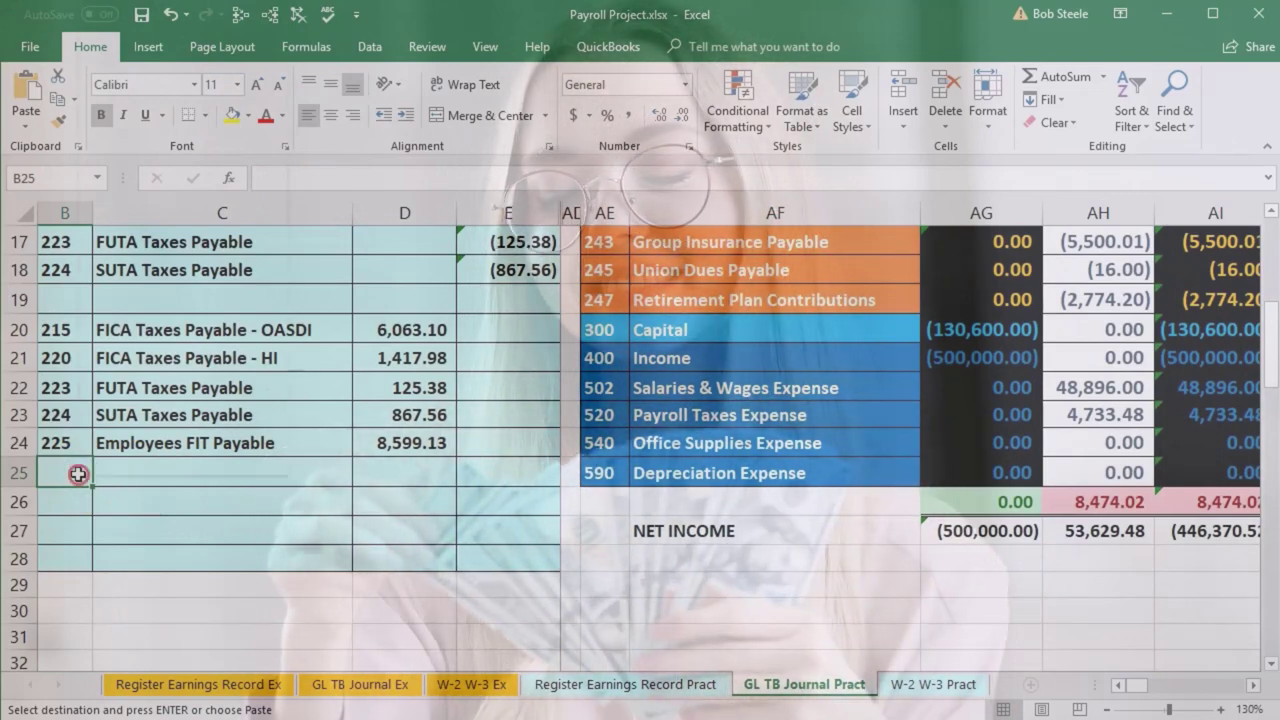
right_click(78, 474)
left_click(151, 119)
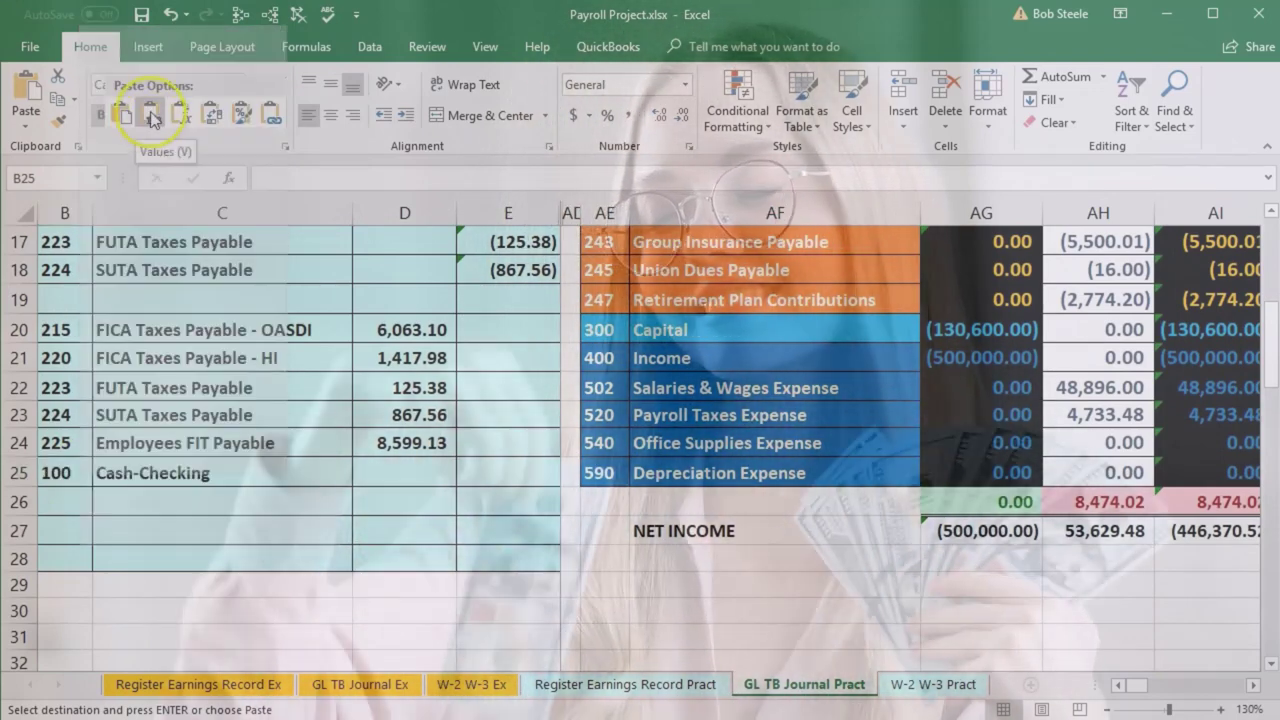
Credit Cash-Checking in journal cell E25 with the formula -SUM(D20:E24), and check the net total of D20:E25
left_click_drag(380, 334, 386, 420)
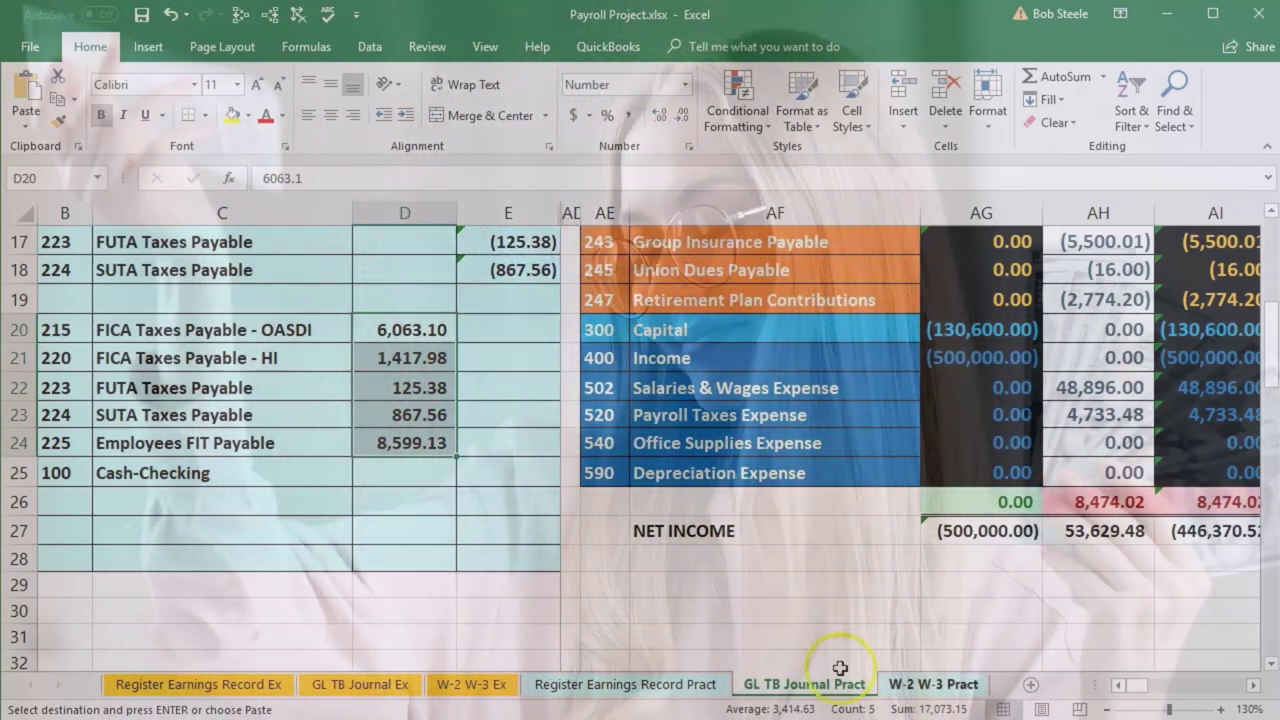
left_click(529, 473)
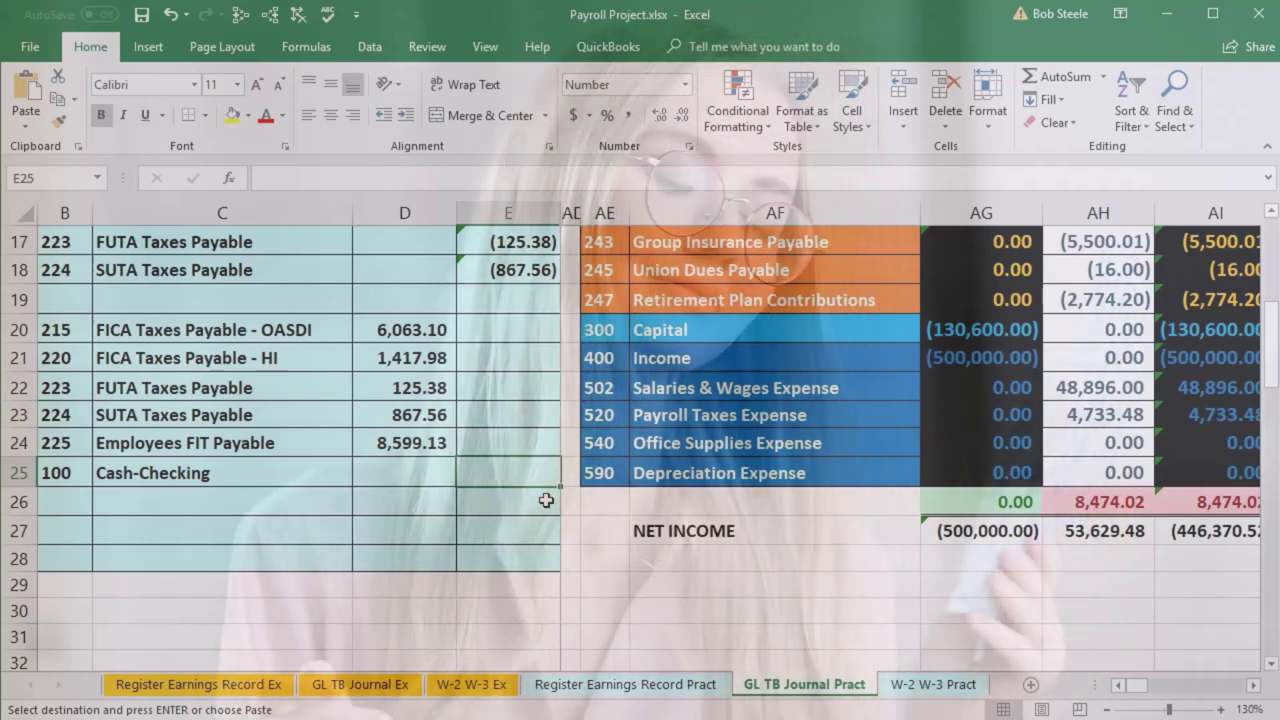
type("-")
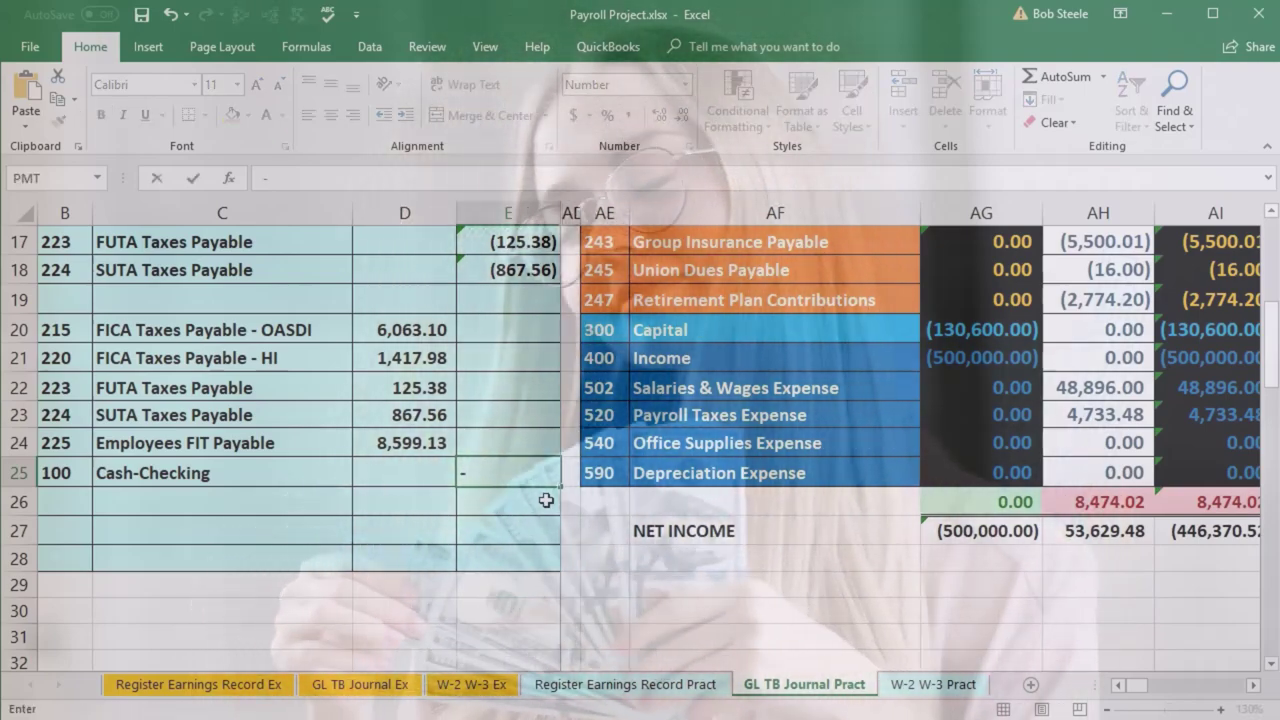
type("sum")
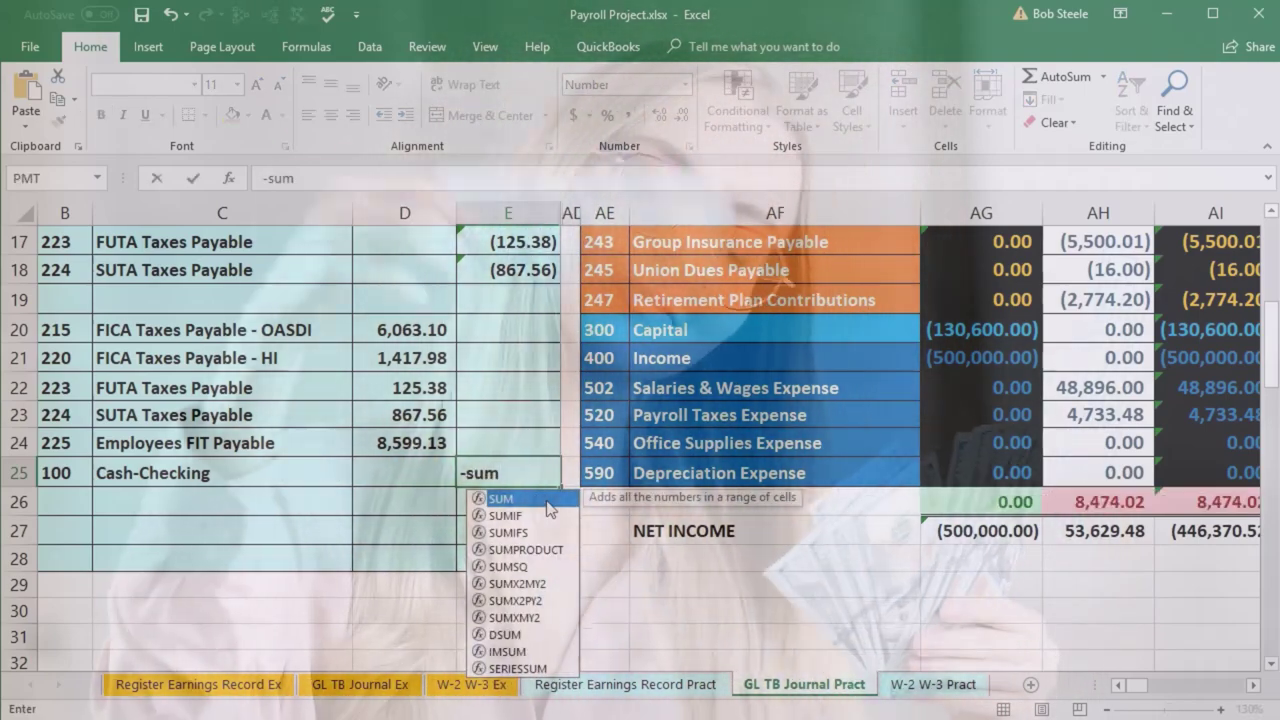
key("Tab")
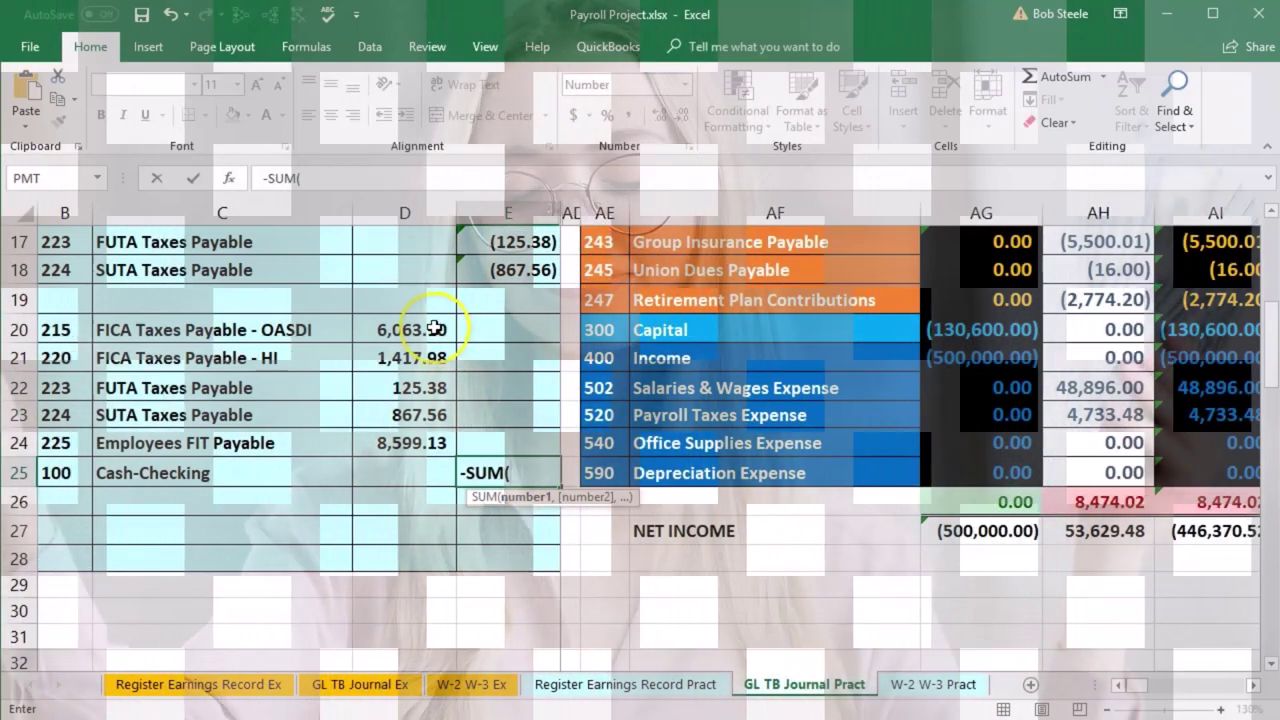
left_click_drag(437, 326, 539, 434)
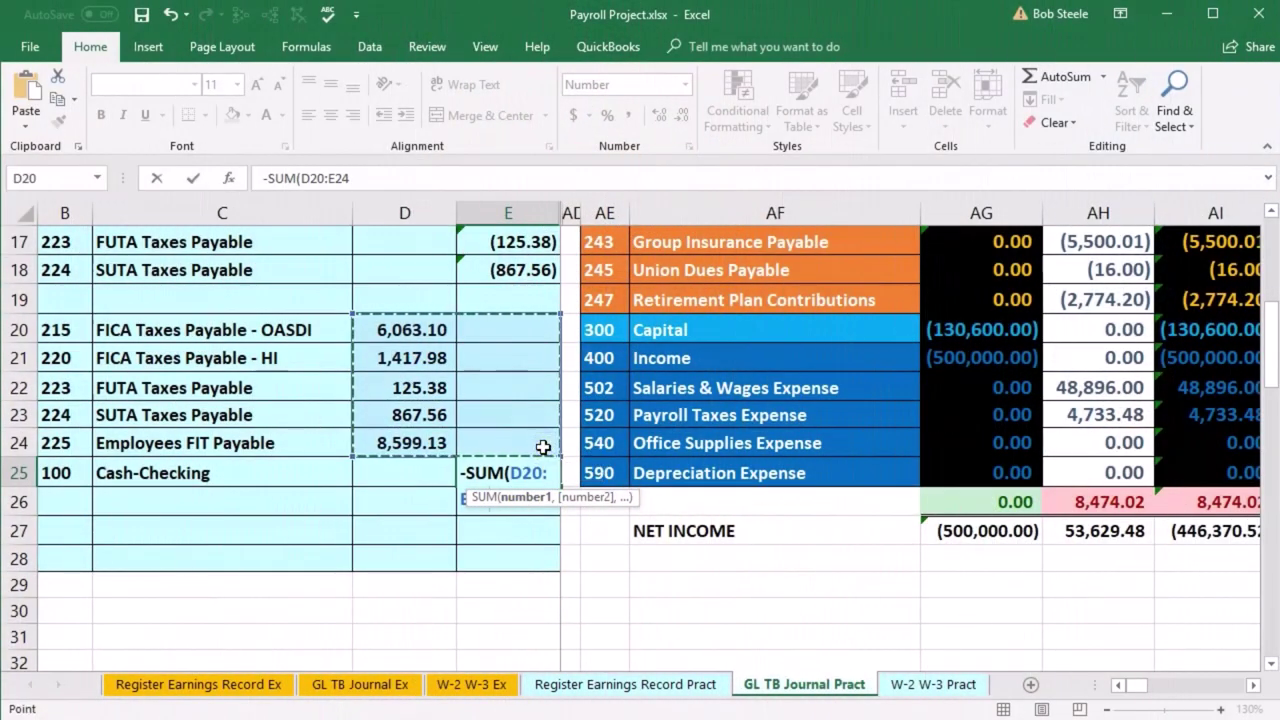
key("Return")
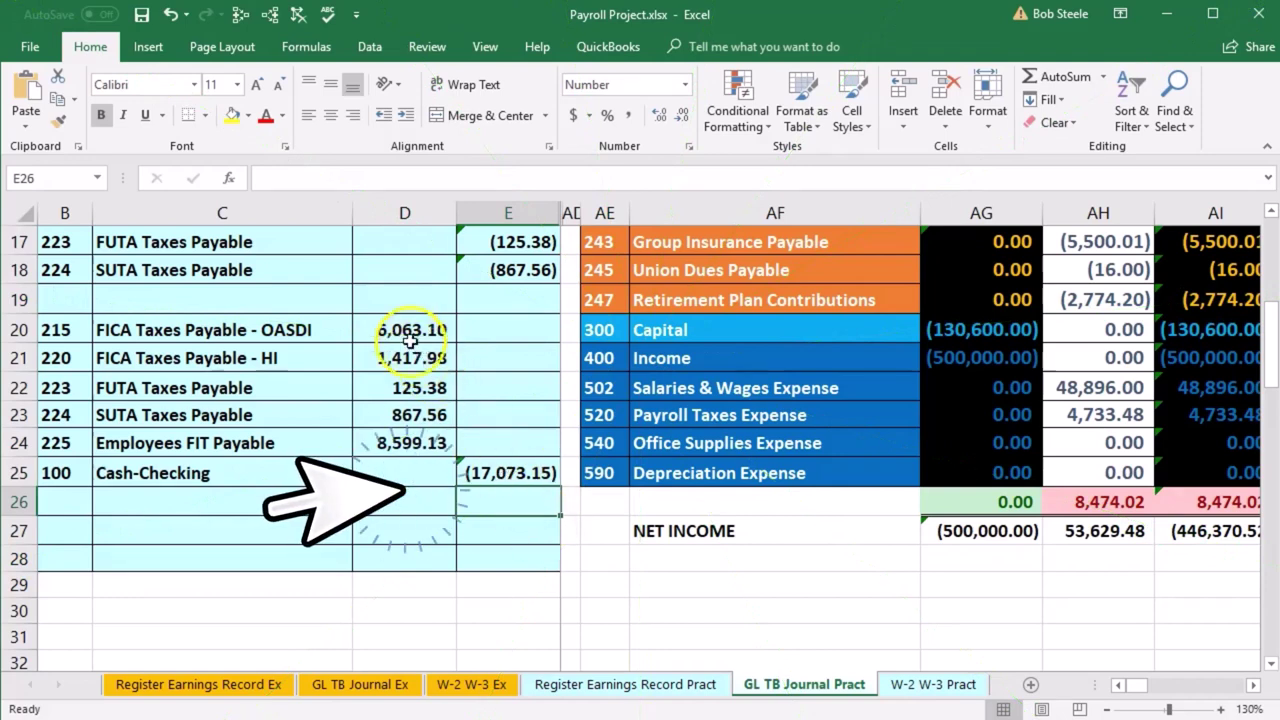
left_click_drag(410, 341, 497, 462)
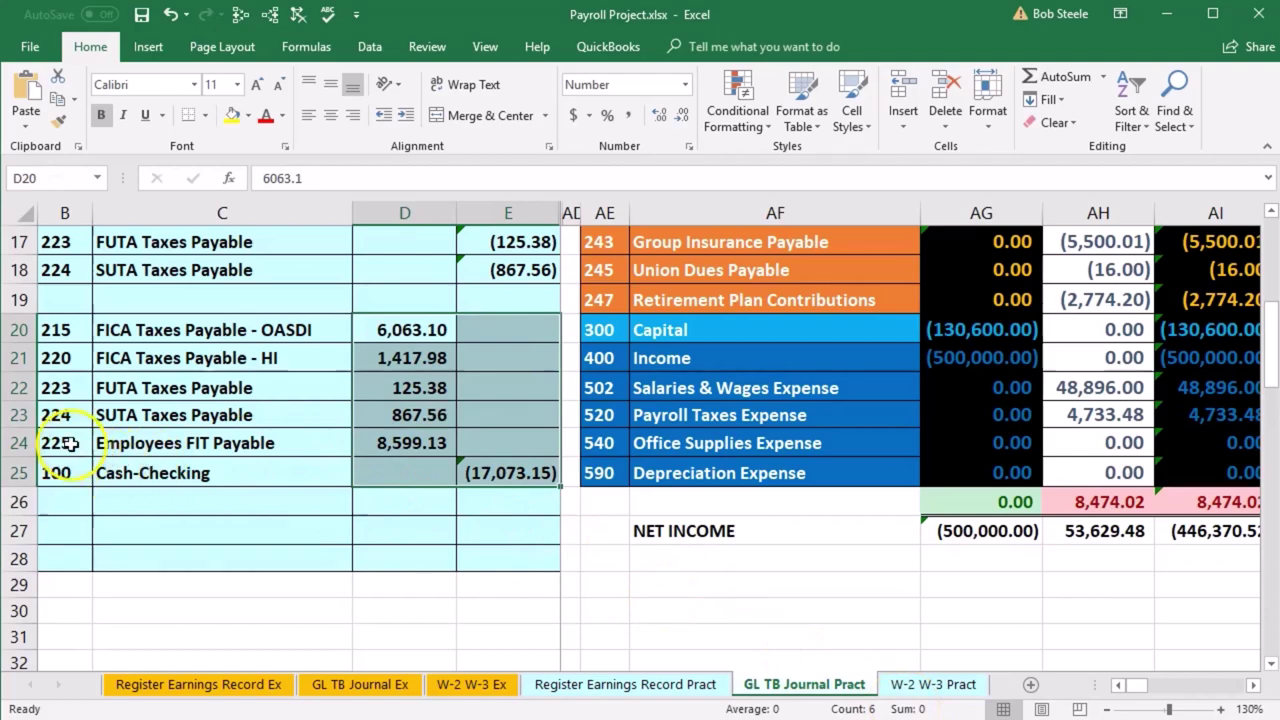
Post a 9/15 line linked to D24 in cells BE7:BF7 of the Employees FIT Payable ledger, and review the trial balance's remaining payroll liabilities
left_click_drag(70, 444, 136, 444)
scroll(640, 440, "up", 1)
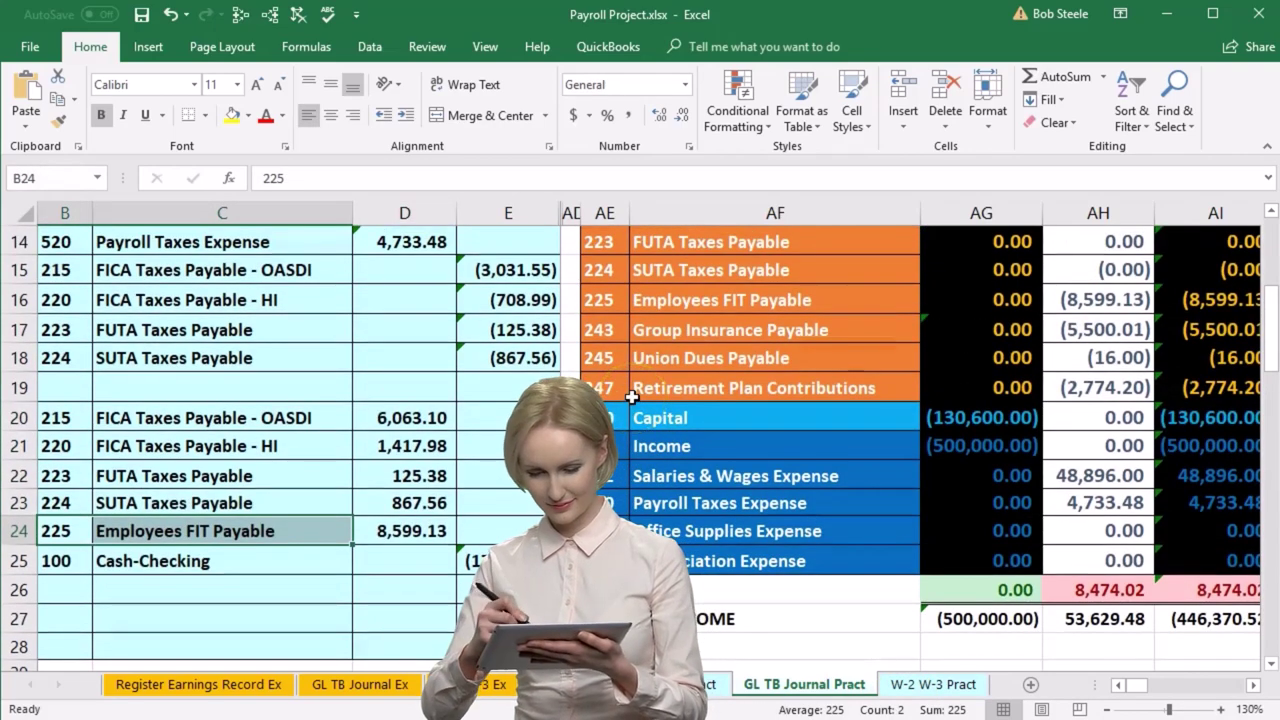
left_click_drag(608, 299, 657, 299)
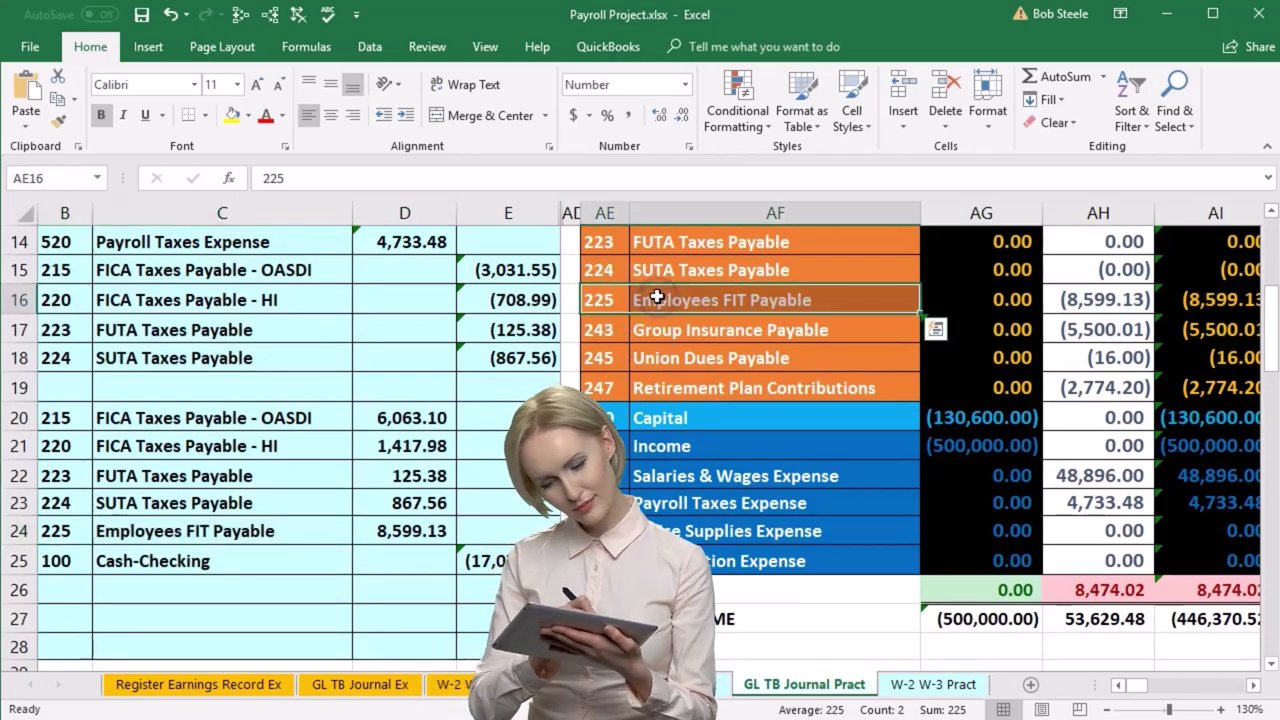
key("Right")
key("Right")
key("Right")
key("Right")
key("Right")
key("Right")
key("Right")
key("Right")
key("Right")
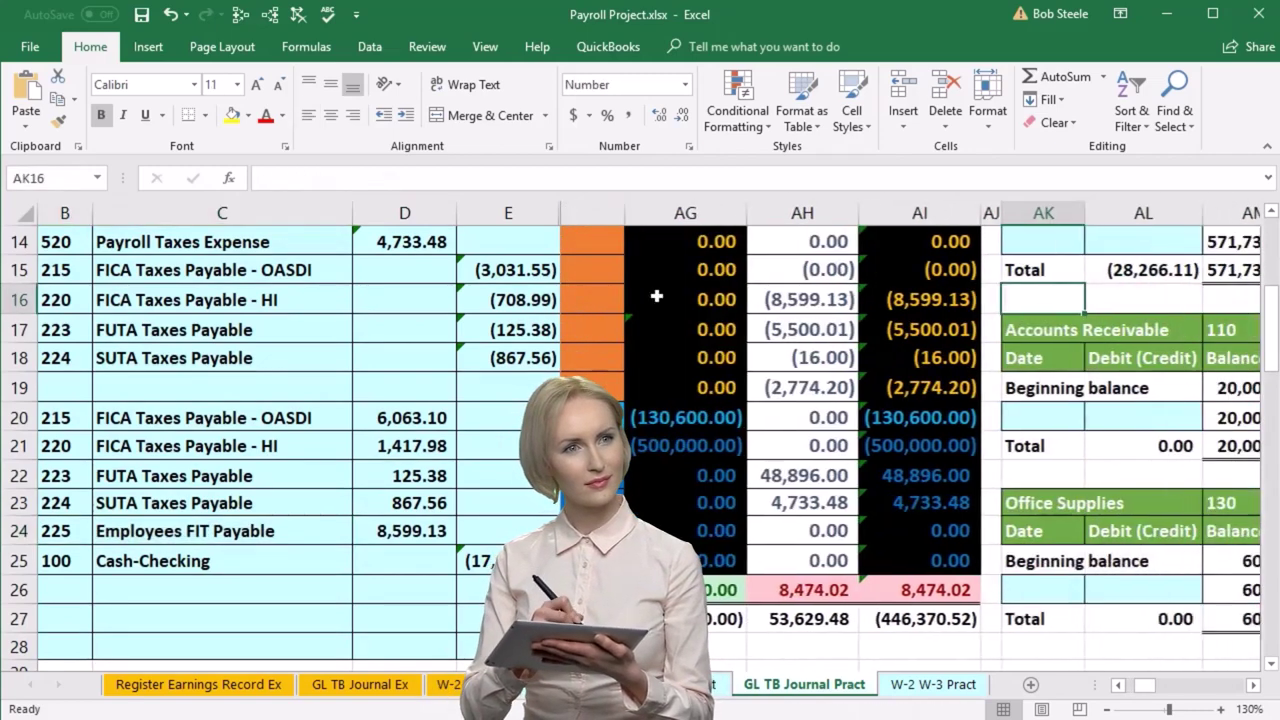
key("Right")
key("Right")
key("Right")
key("Right")
key("Right")
key("Right")
key("Right")
key("Right")
key("Right")
key("Right")
key("Right")
key("Right")
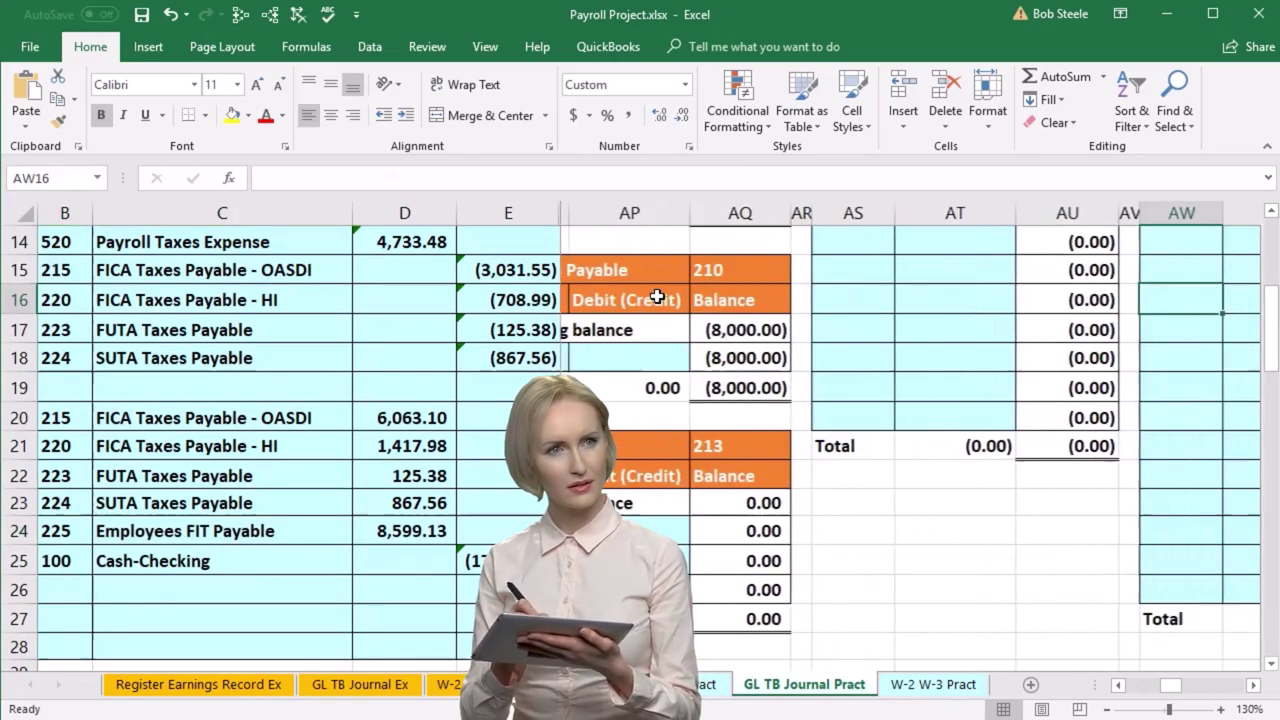
key("Right")
key("Right")
key("Right")
key("Right")
key("Right")
key("Right")
key("Right")
key("Right")
key("Right")
key("Right")
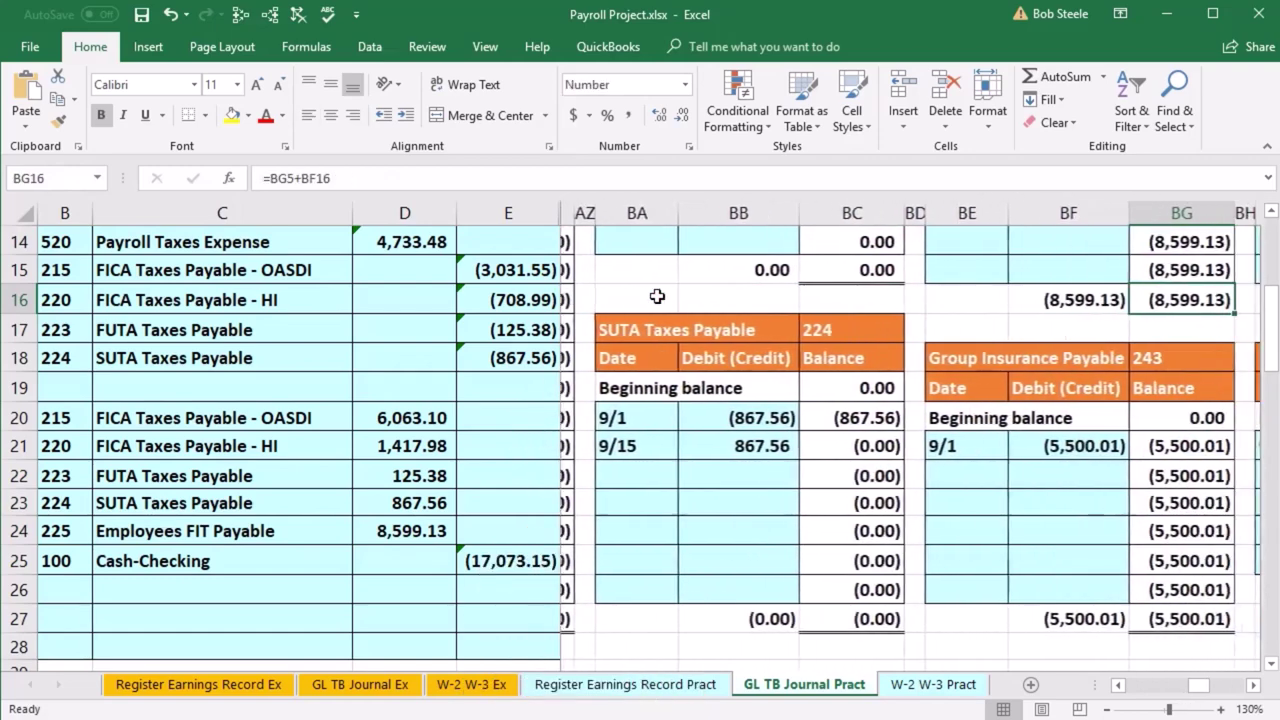
key("Right")
key("Up")
key("Up")
key("Up")
key("Up")
key("Up")
key("Up")
key("Up")
key("Up")
key("Up")
key("Up")
key("Up")
key("Up")
key("Up")
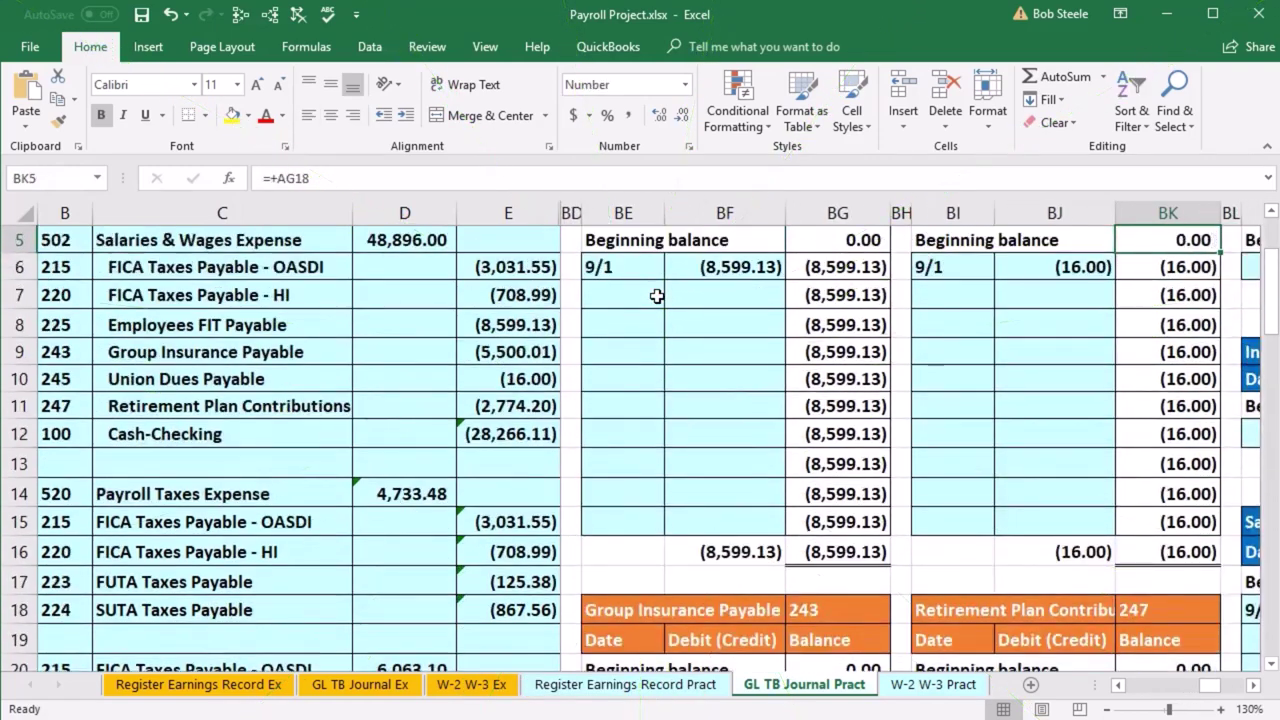
key("Left")
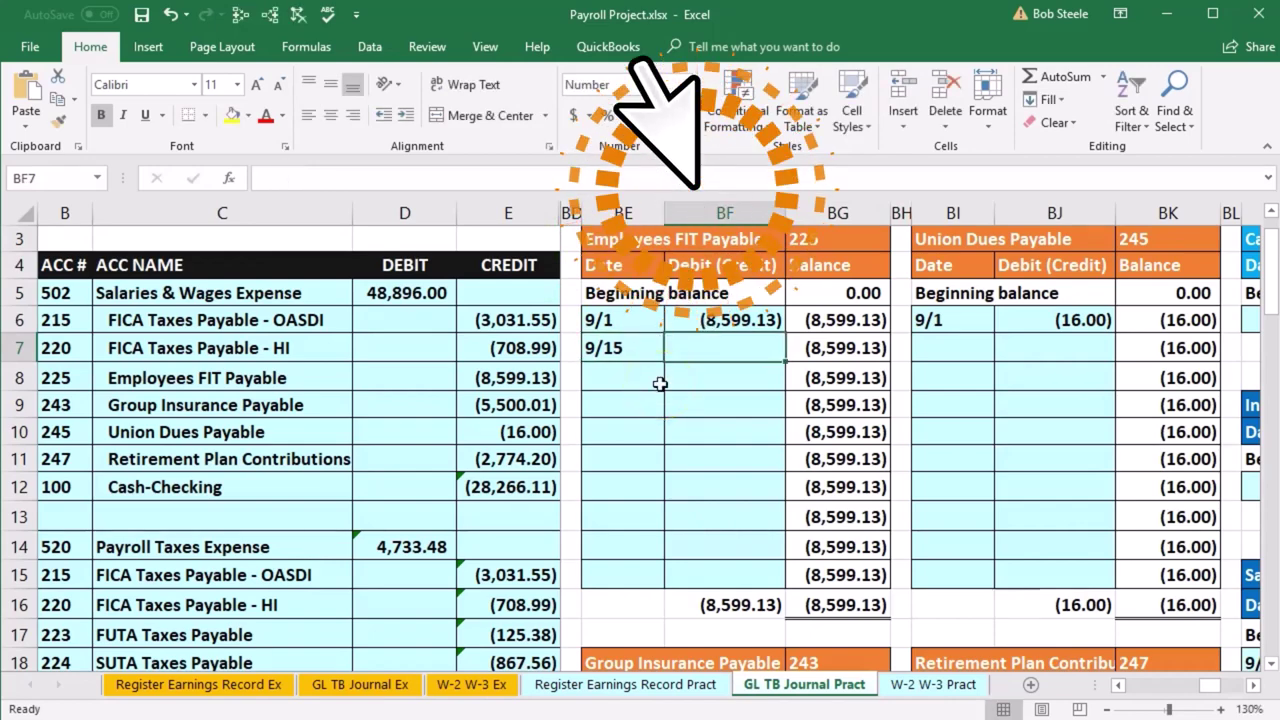
type("=")
scroll(448, 467, "down", 3)
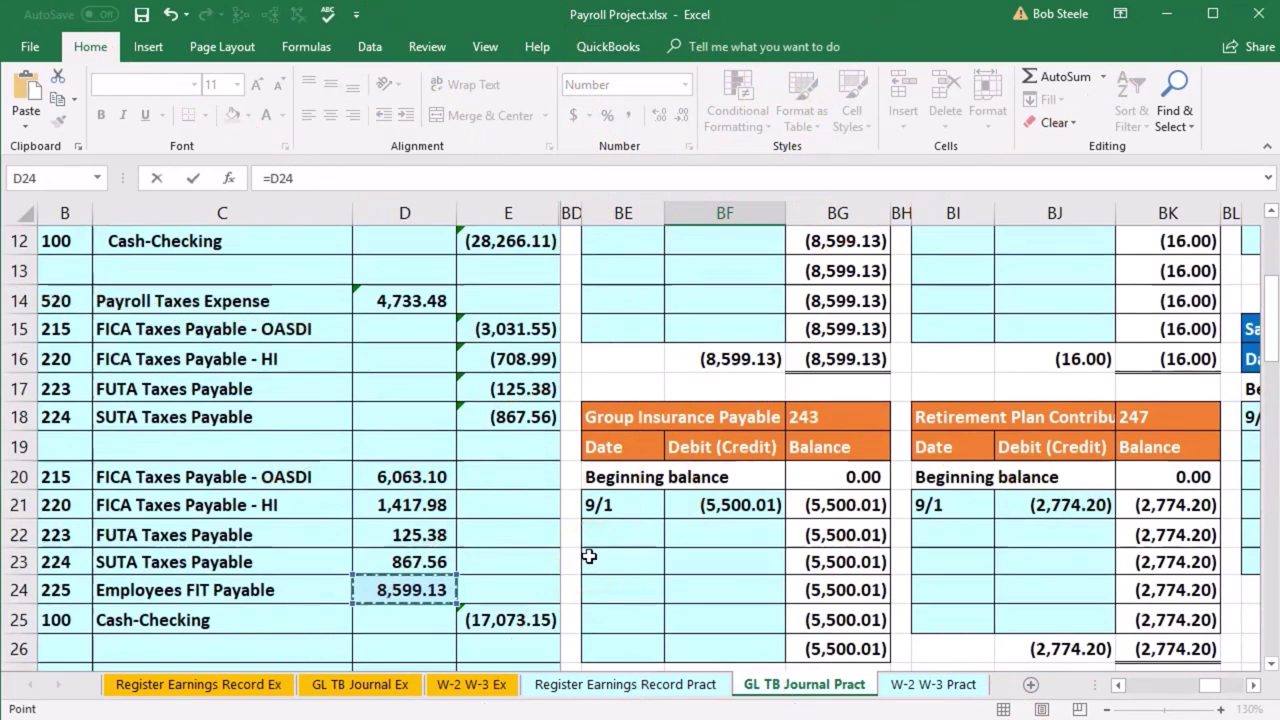
key("Return")
scroll(590, 556, "up", 2)
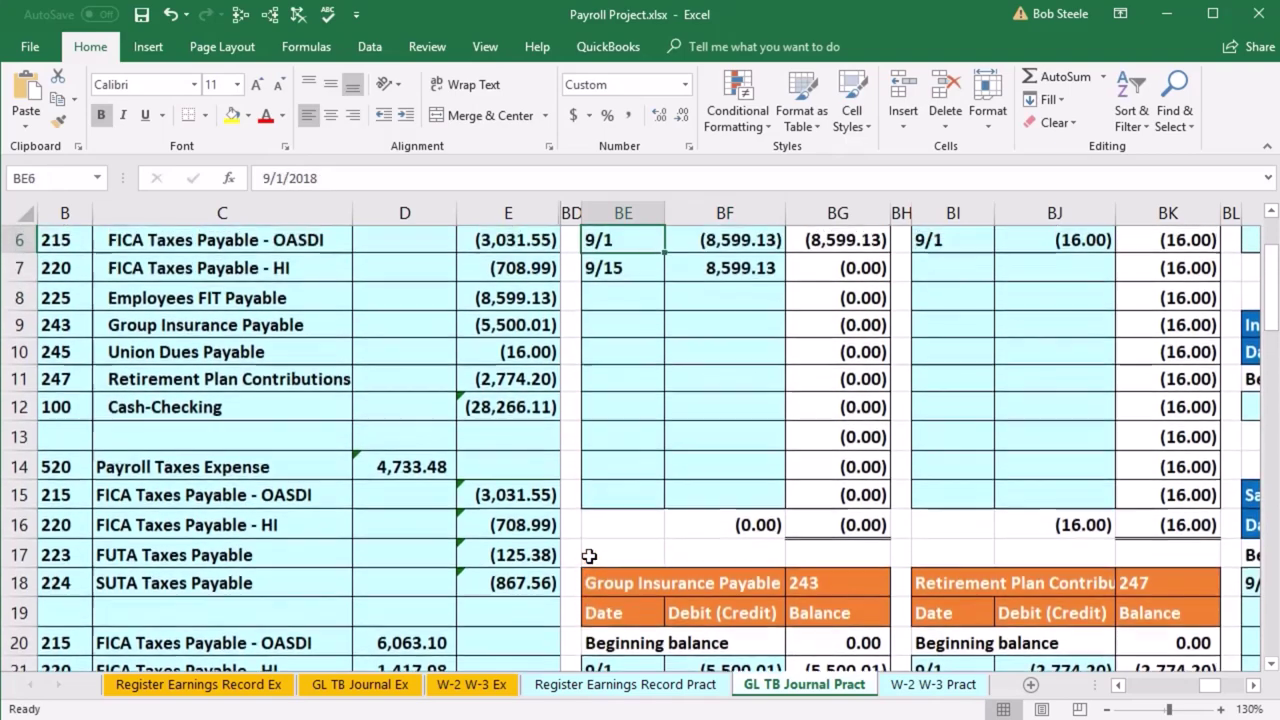
scroll(714, 443, "up", 1)
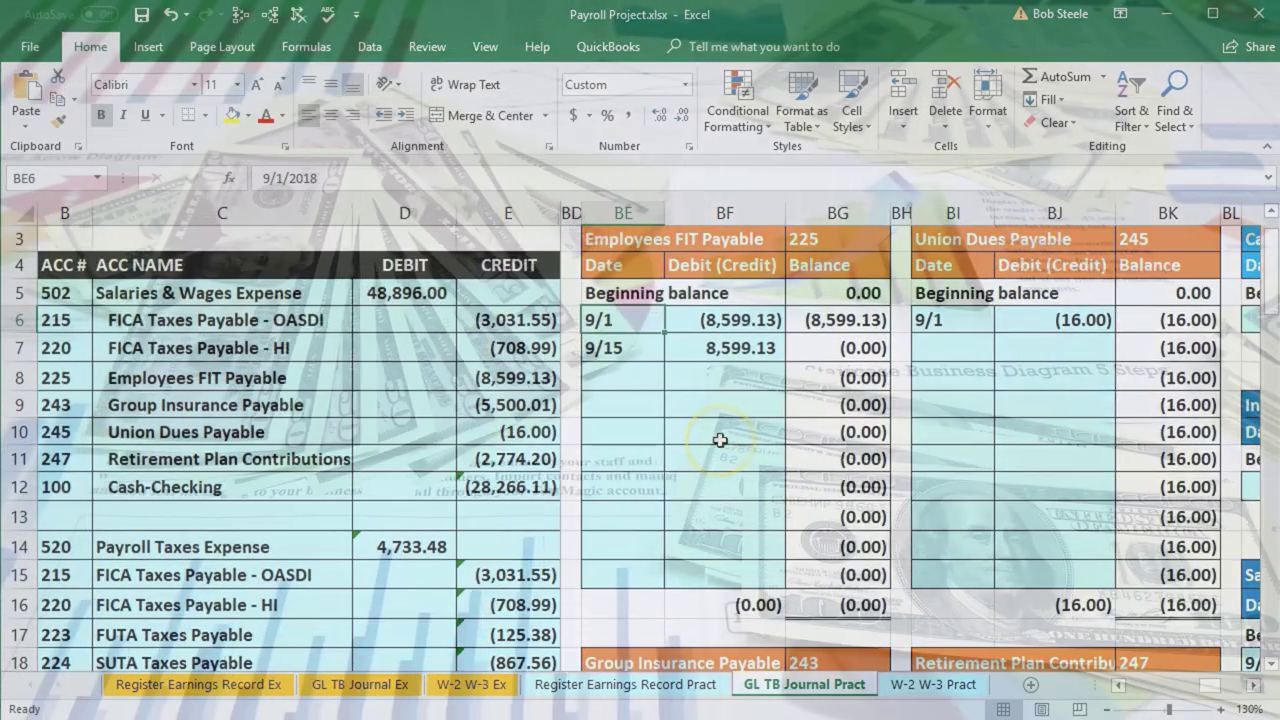
left_click(530, 486)
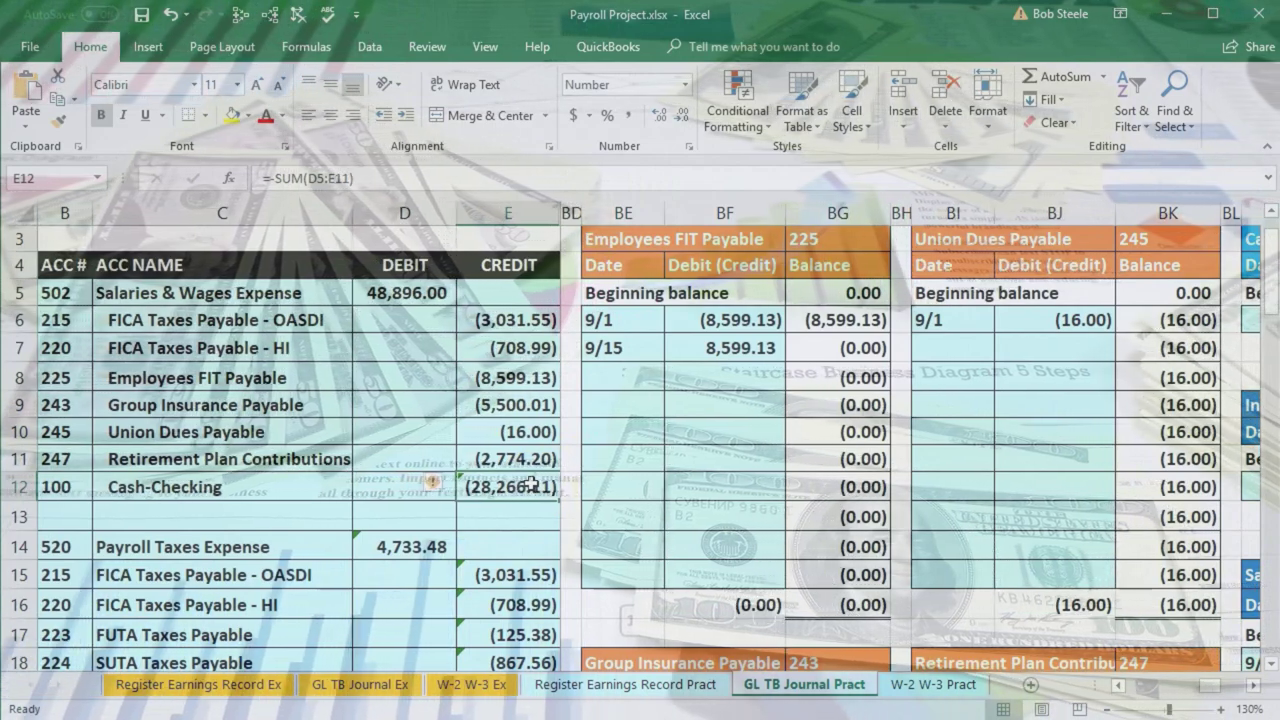
key("Right")
scroll(823, 480, "down", 3)
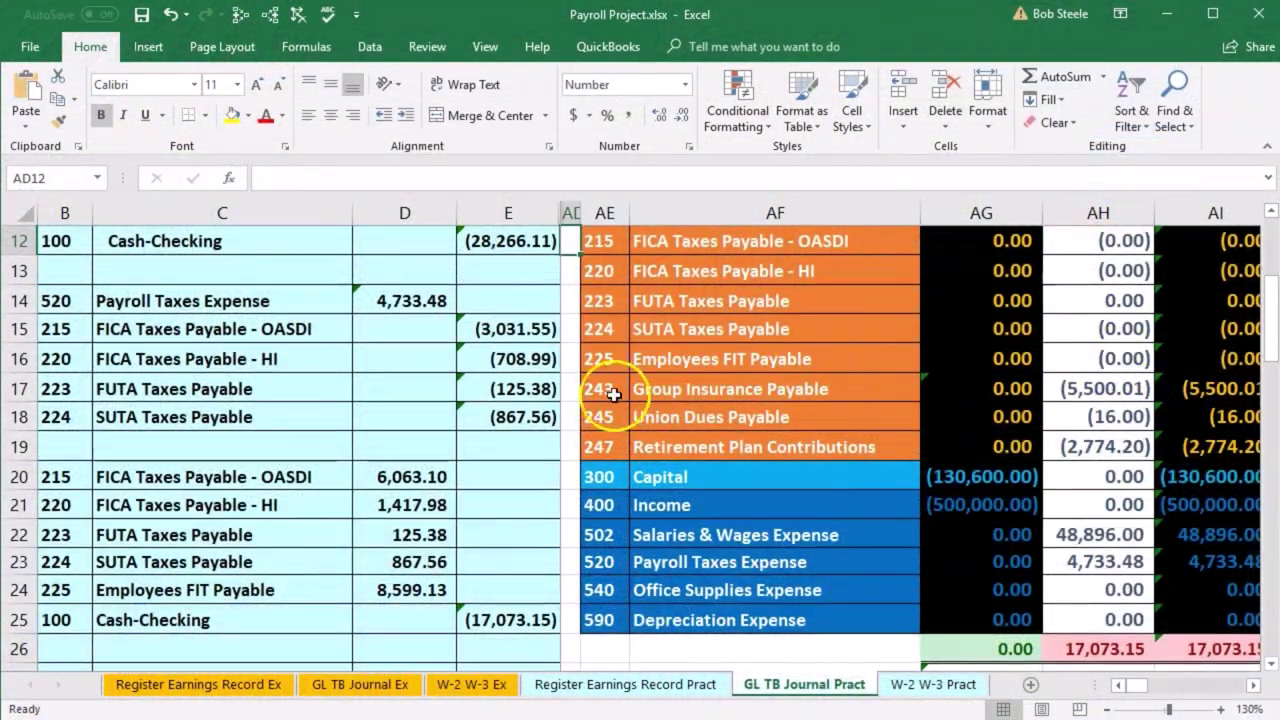
left_click_drag(594, 388, 1100, 417)
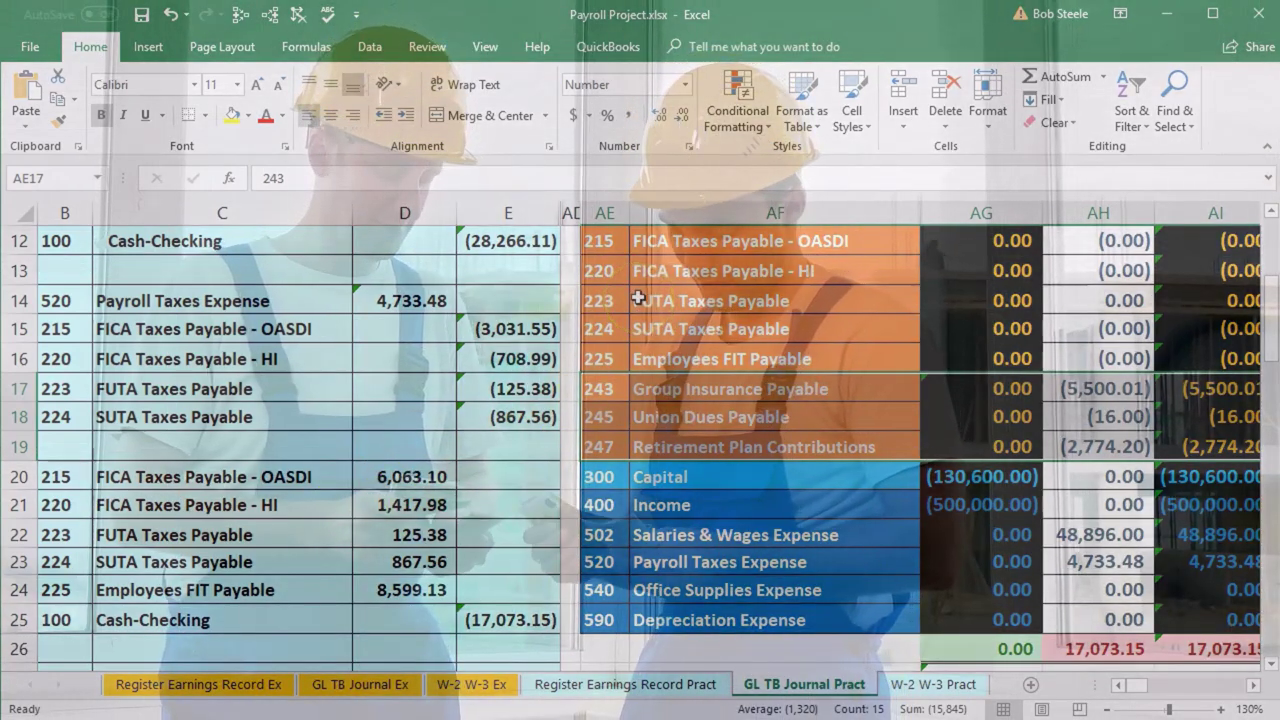
Post the tax payment's cash credit to the Cash-Checking ledger, dated 9/15 in AK7, with AL7 linked to journal cell E25
left_click_drag(60, 620, 510, 618)
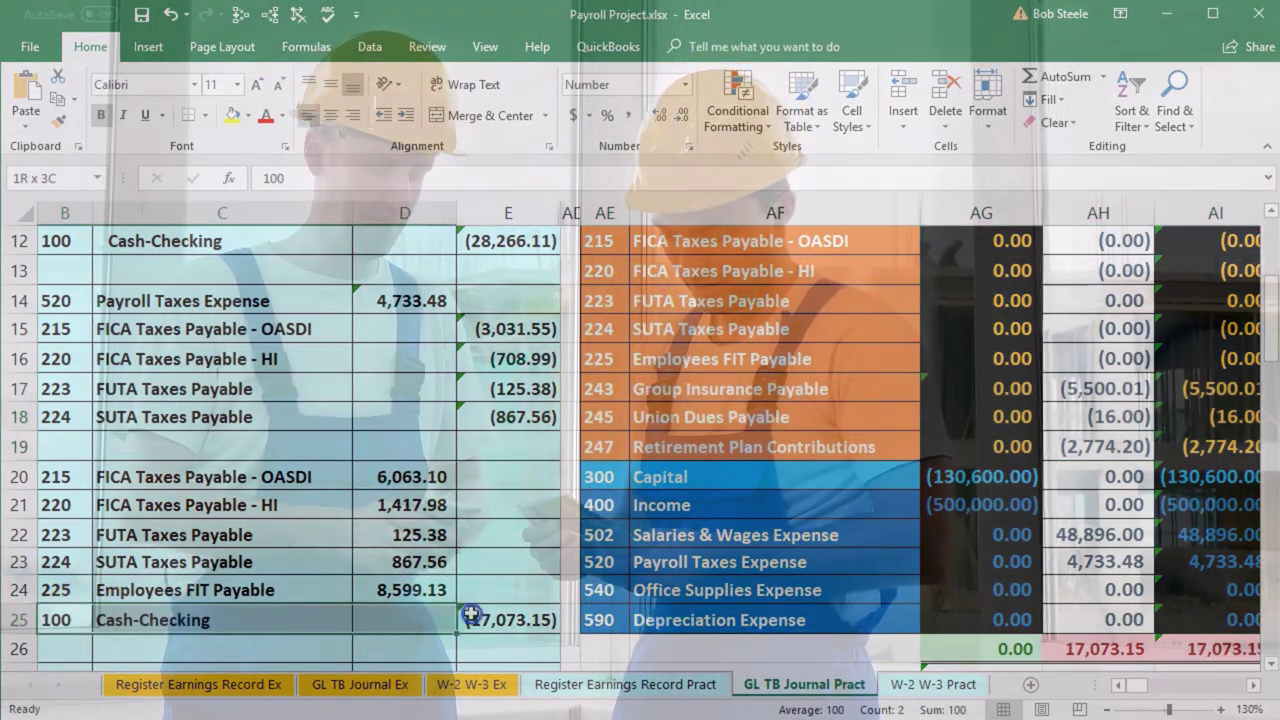
scroll(742, 614, "up", 3)
scroll(742, 614, "up", 1)
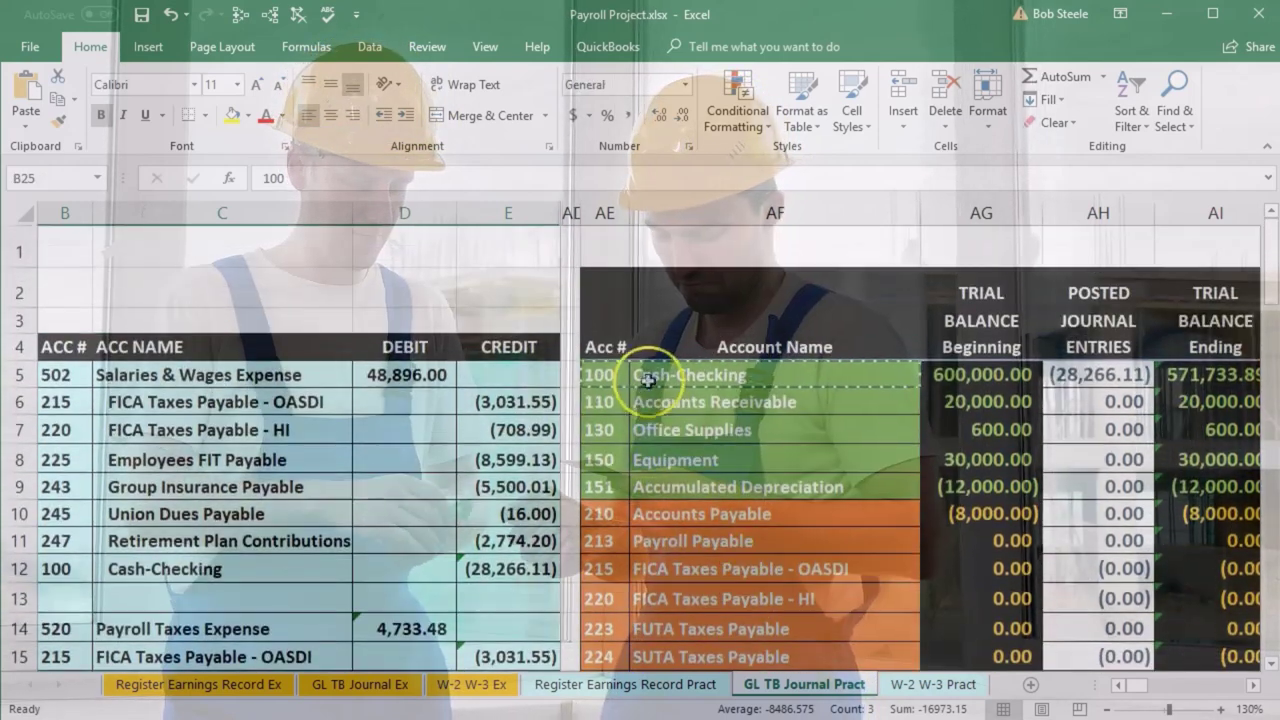
left_click_drag(590, 374, 700, 376)
key("Right")
key("Right")
key("Right")
key("Right")
key("Right")
key("Right")
key("Right")
key("Right")
key("Right")
key("Right")
key("Right")
key("Right")
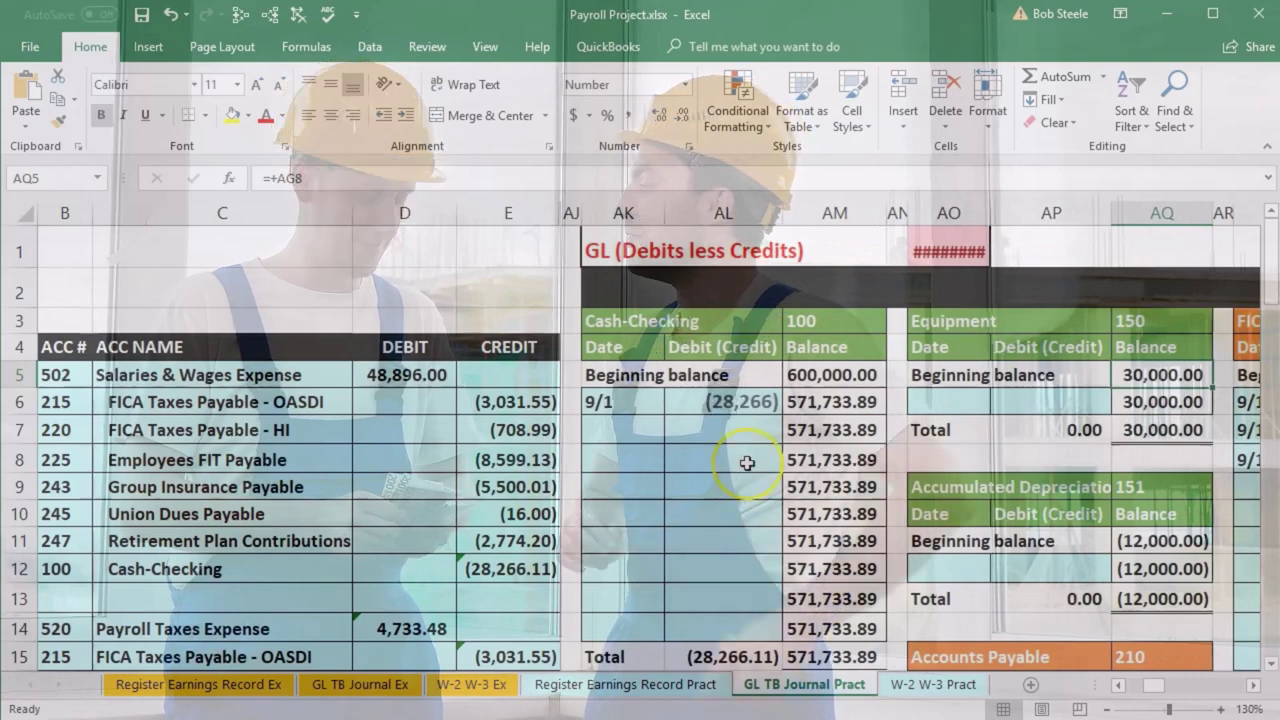
left_click(627, 425)
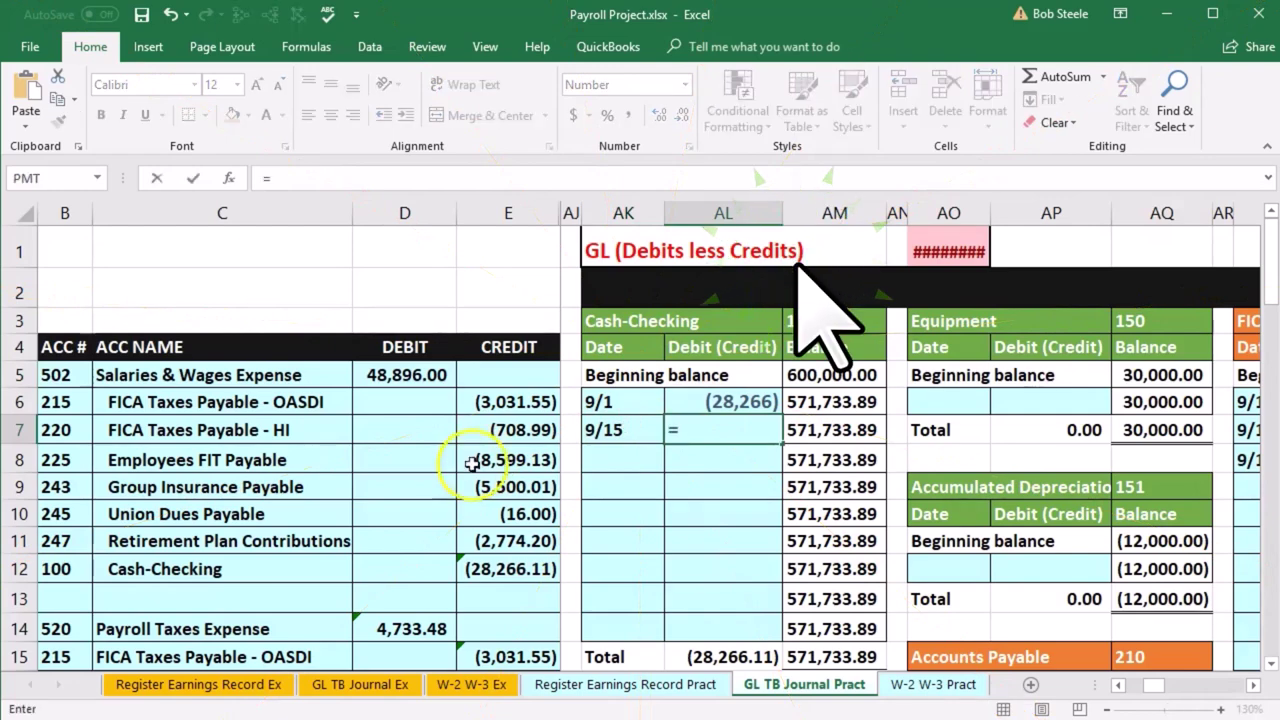
scroll(472, 463, "down", 5)
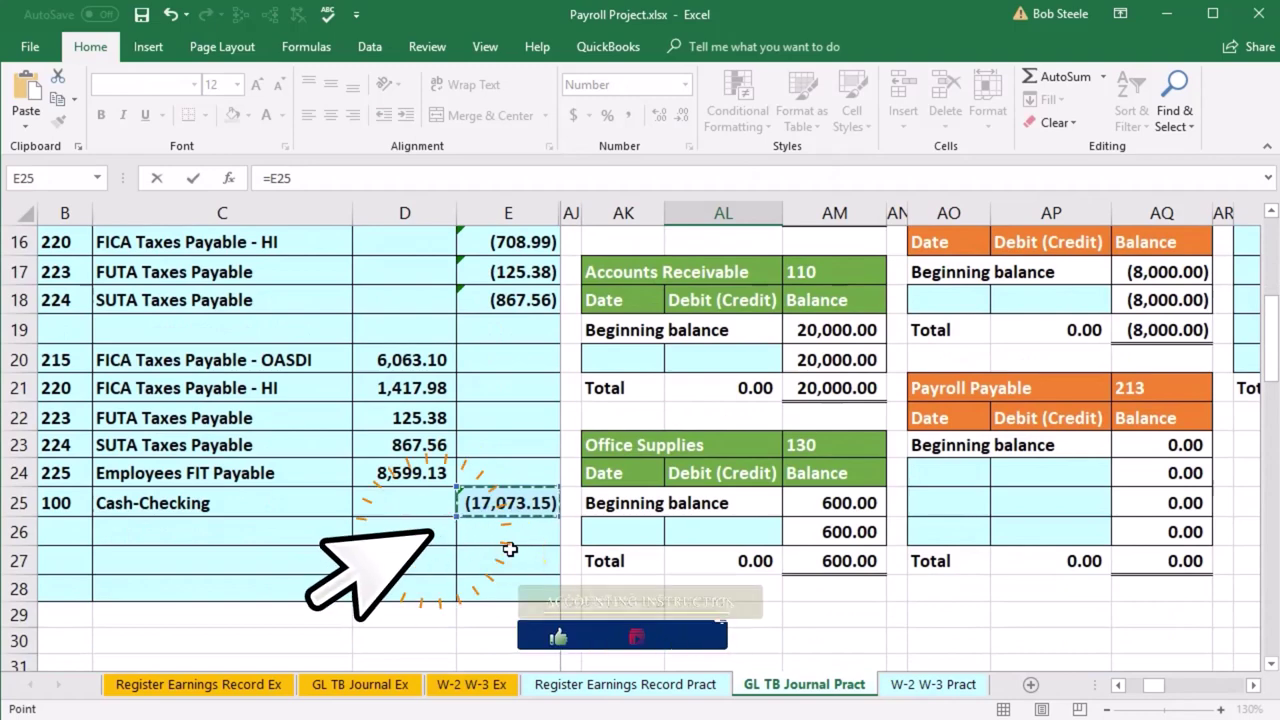
key("Return")
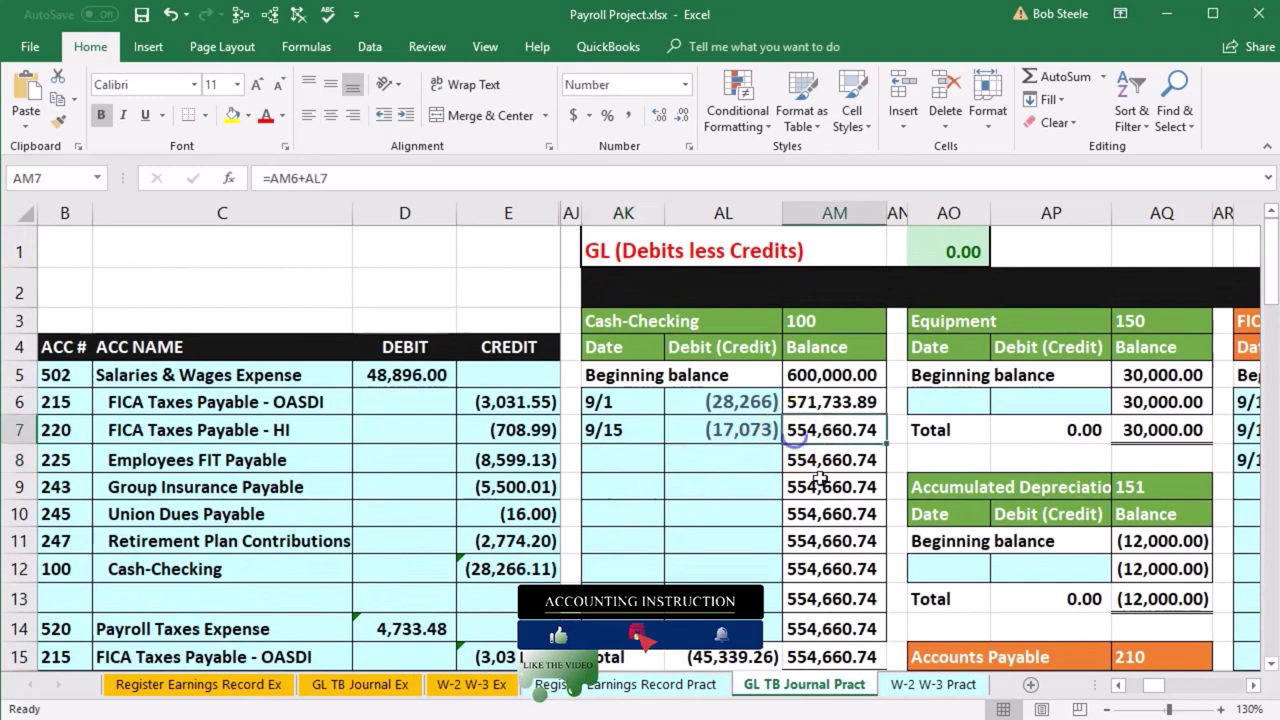
Check the trial balance totals in row 26 and inspect the formula of the ending total in AI26
key("Left")
key("Left")
key("Left")
key("Left")
key("Left")
key("Left")
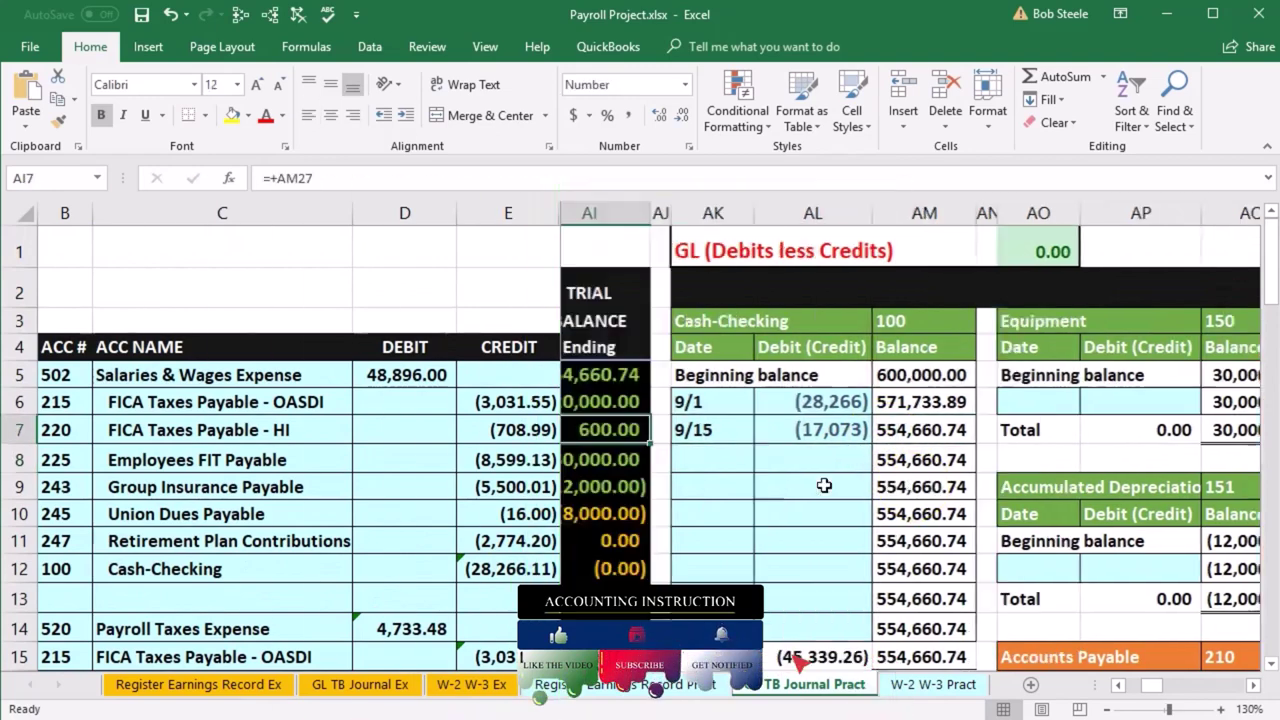
scroll(856, 494, "down", 5)
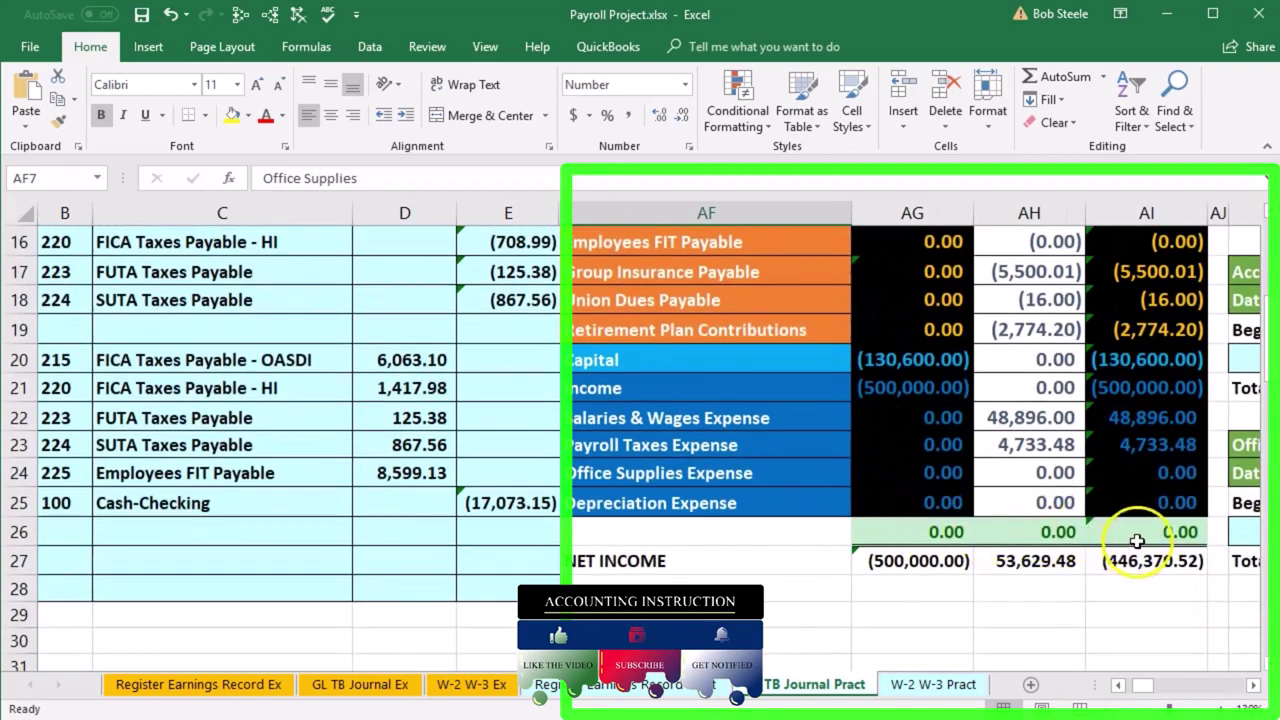
double_click(1137, 540)
key("Return")
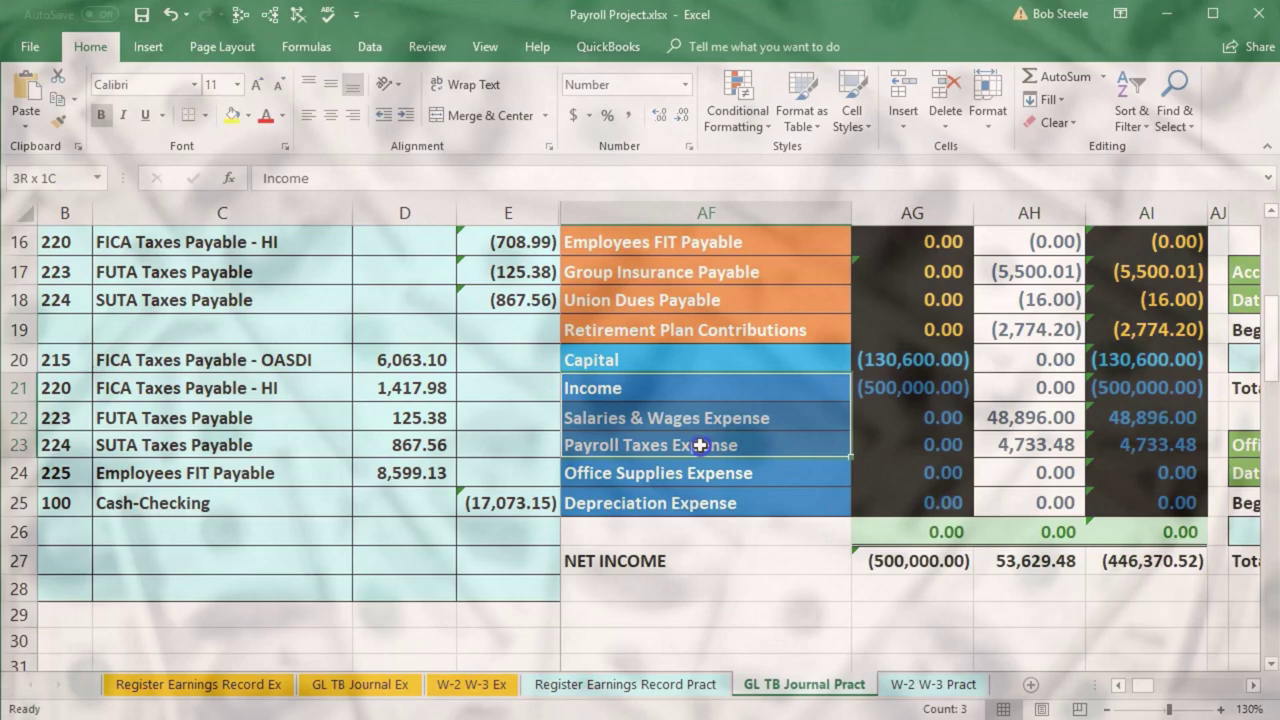
Review the income and expense accounts against the tax payment's debit lines, and examine the liability and Cash-Checking balances on the trial balance
left_click_drag(700, 445, 700, 445)
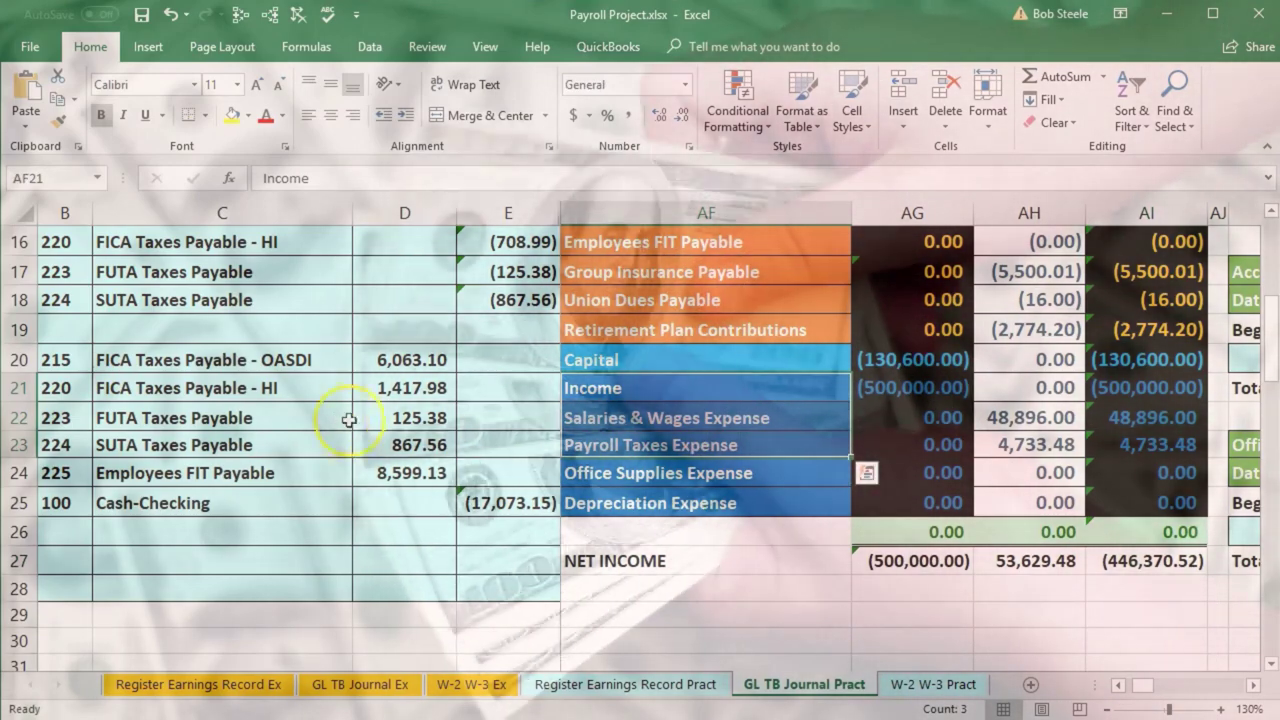
left_click_drag(251, 360, 377, 469)
scroll(397, 491, "up", 2)
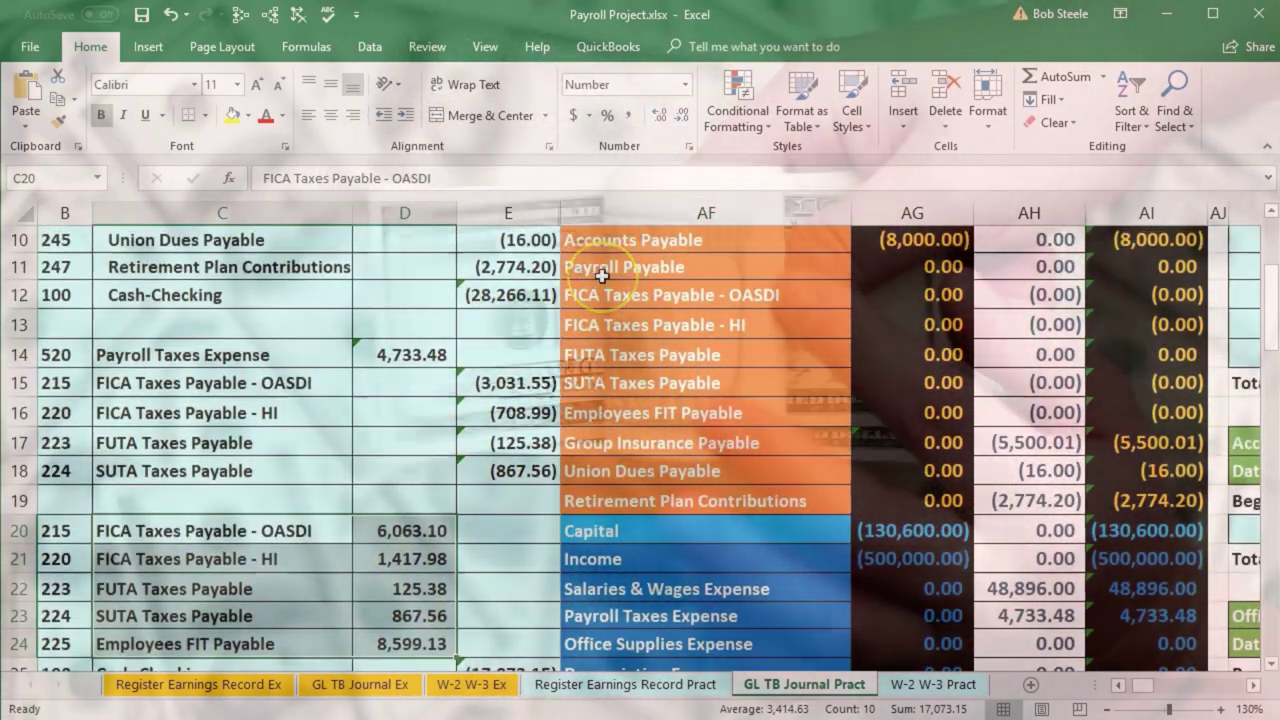
left_click(608, 241)
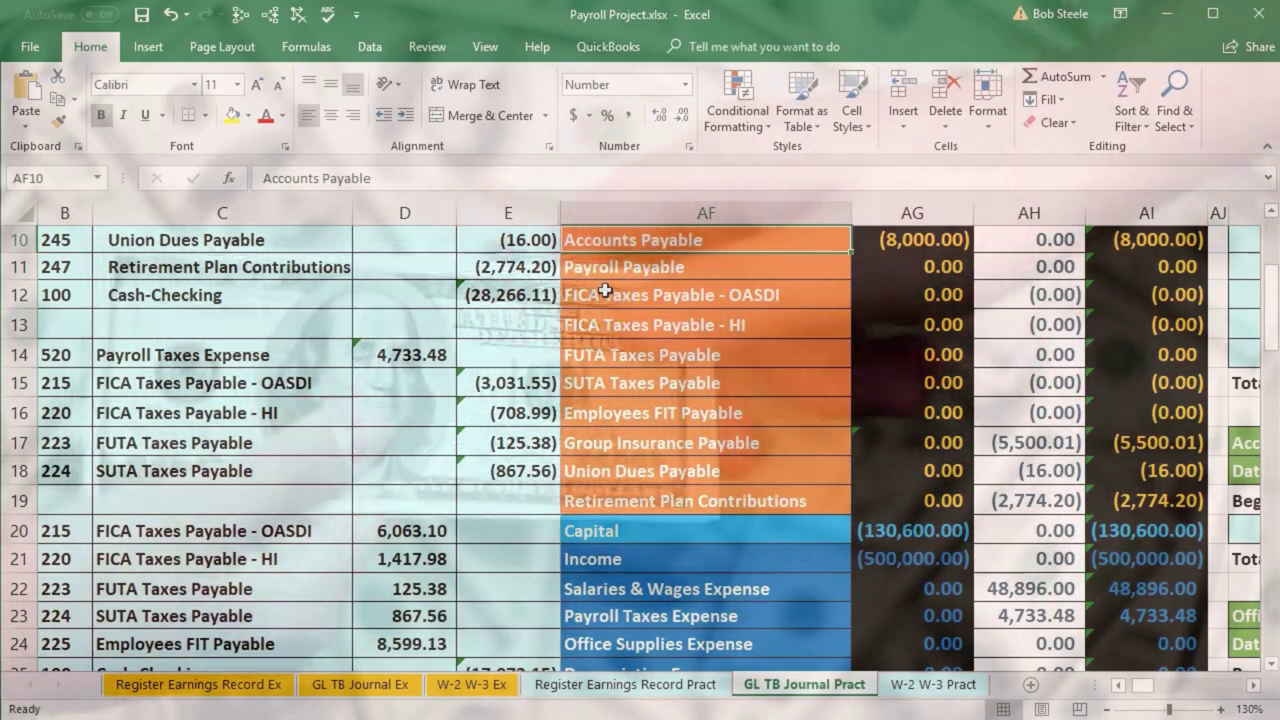
scroll(614, 371, "up", 1)
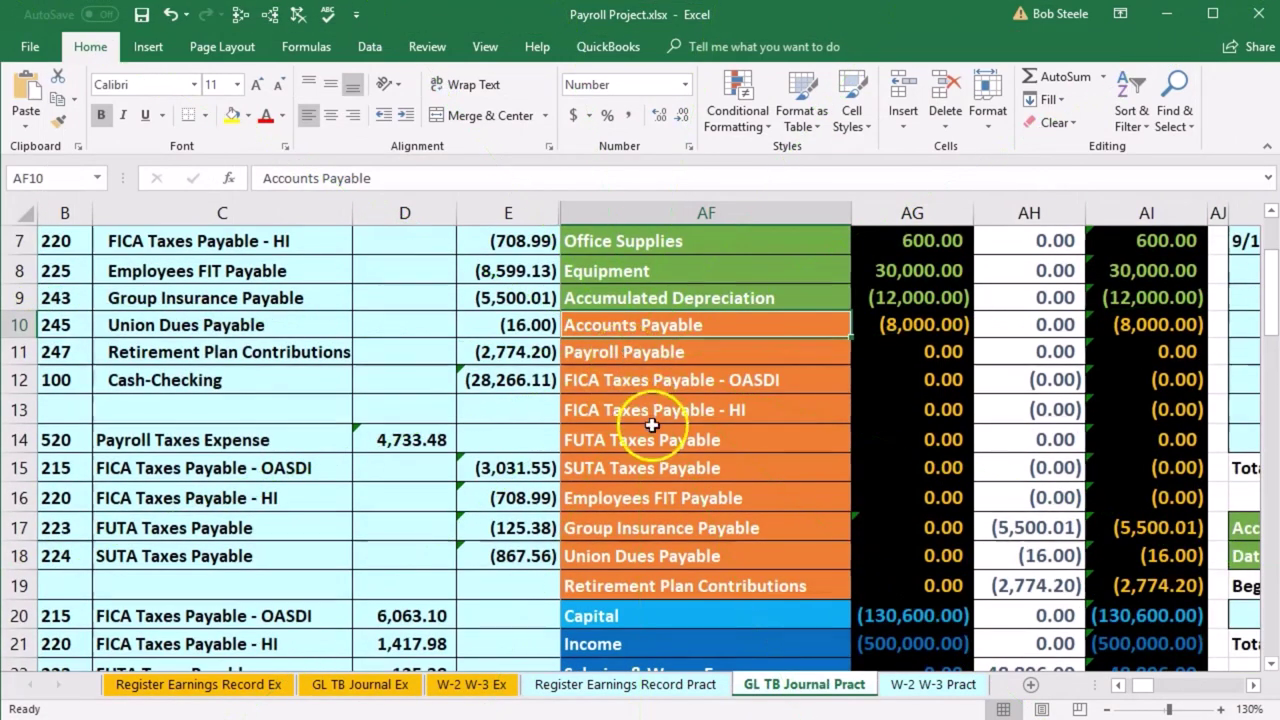
scroll(652, 425, "down", 2)
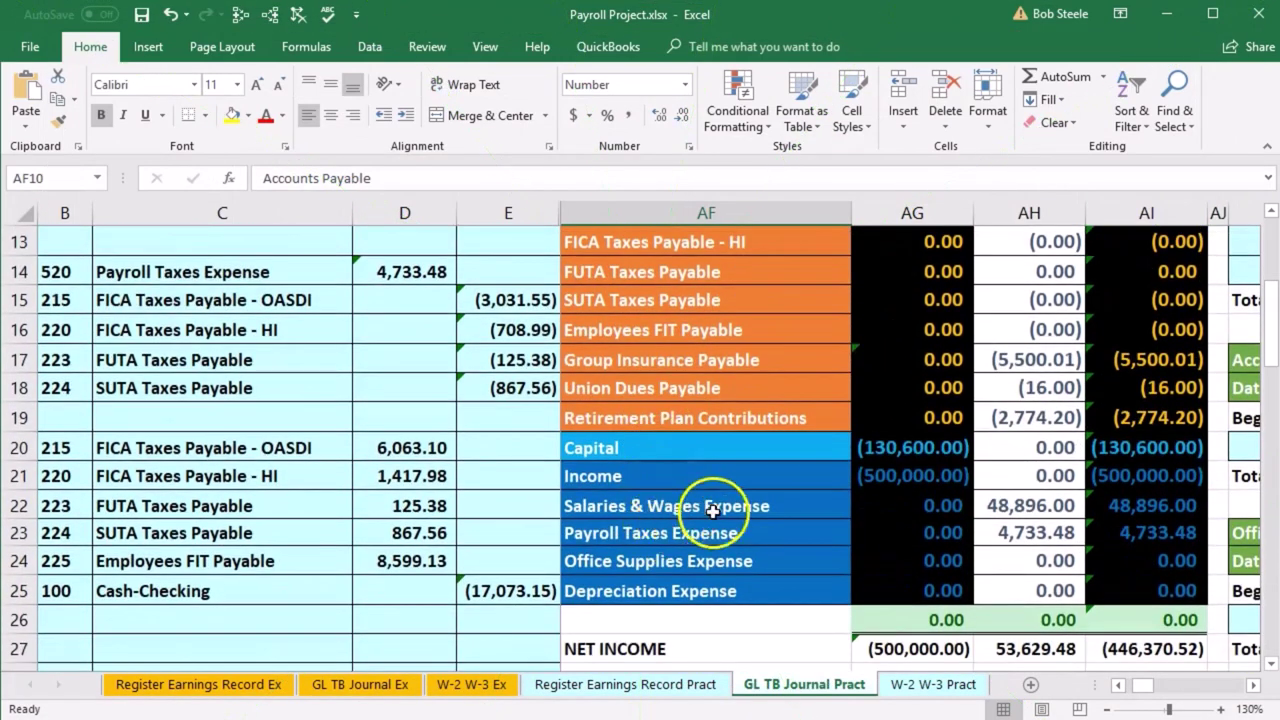
left_click_drag(751, 506, 733, 522)
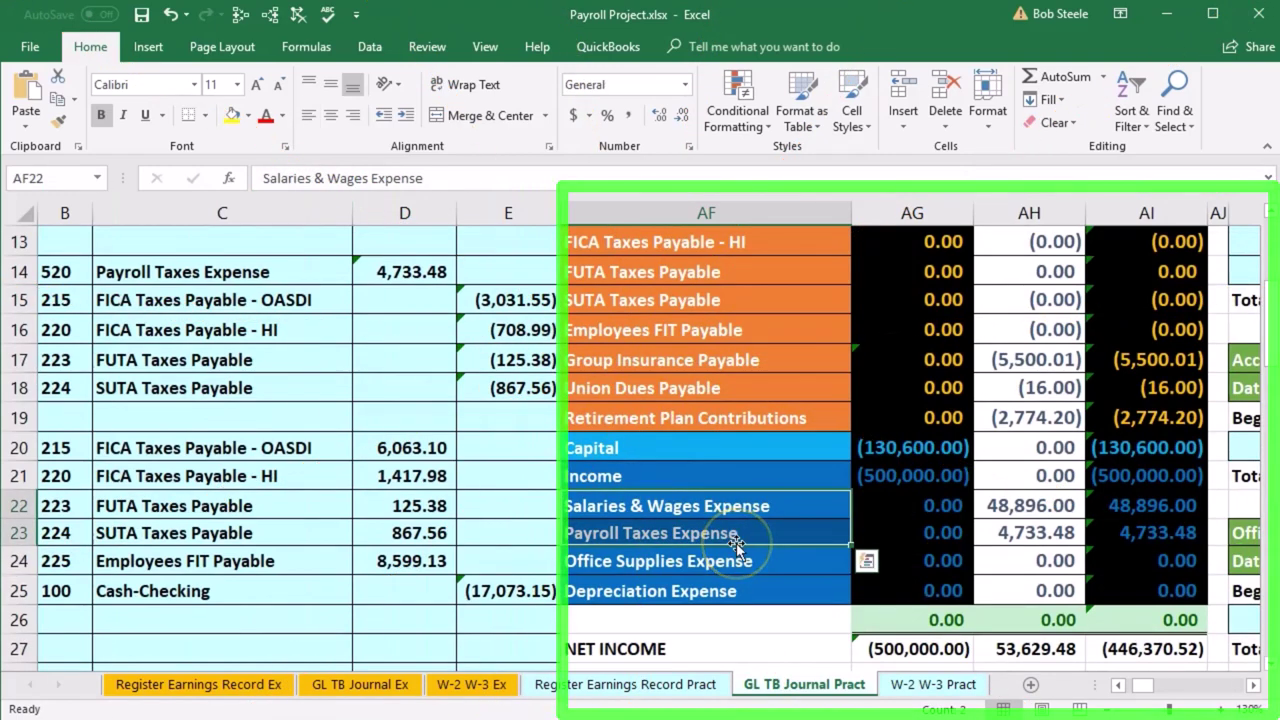
scroll(736, 543, "up", 2)
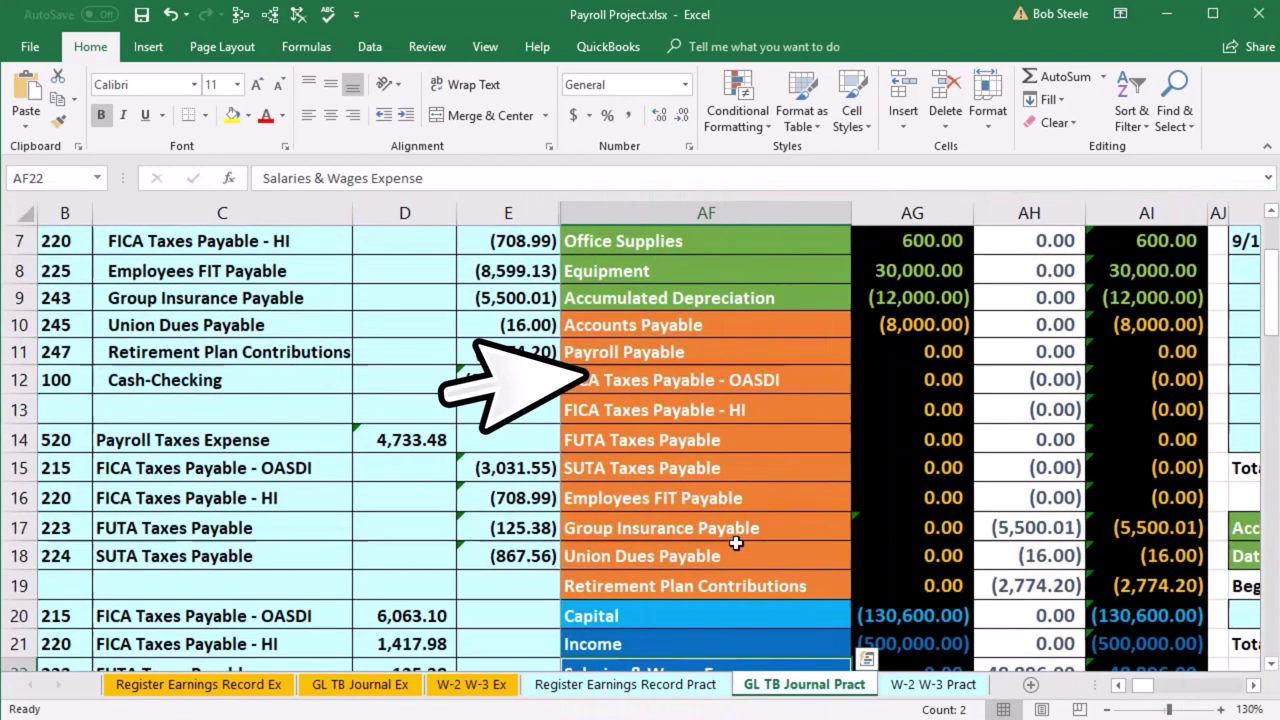
scroll(695, 434, "up", 1)
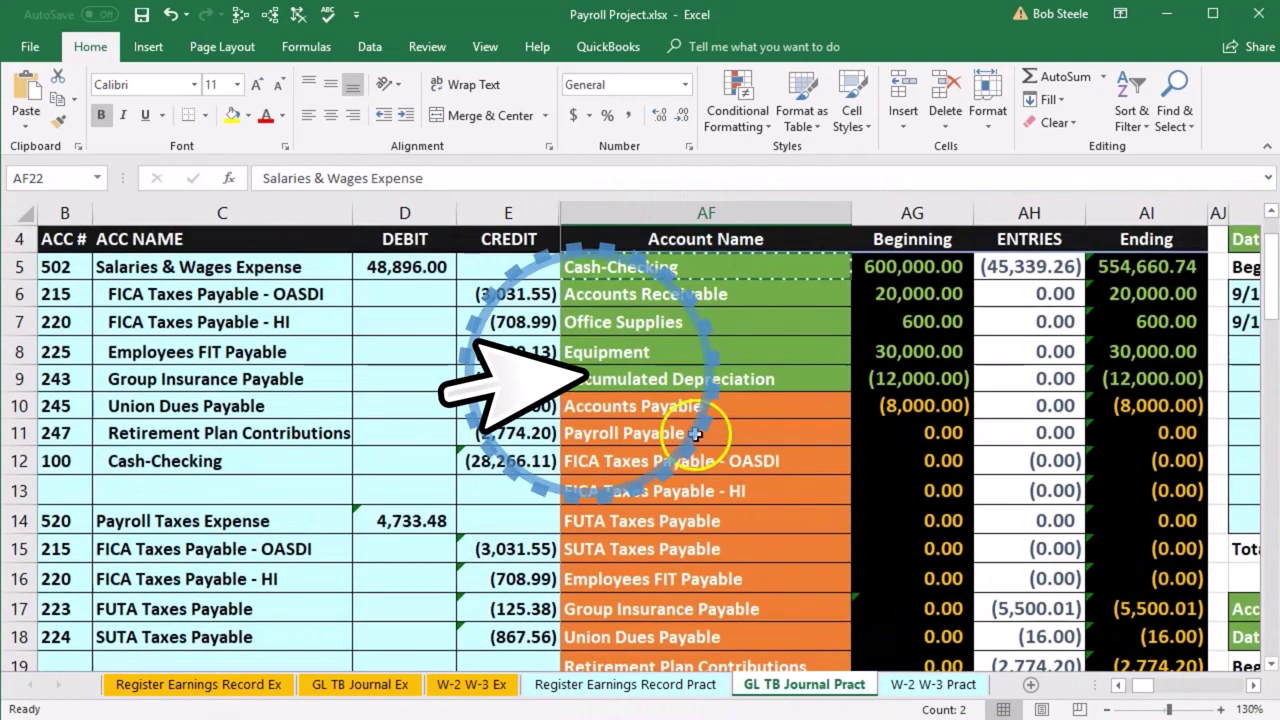